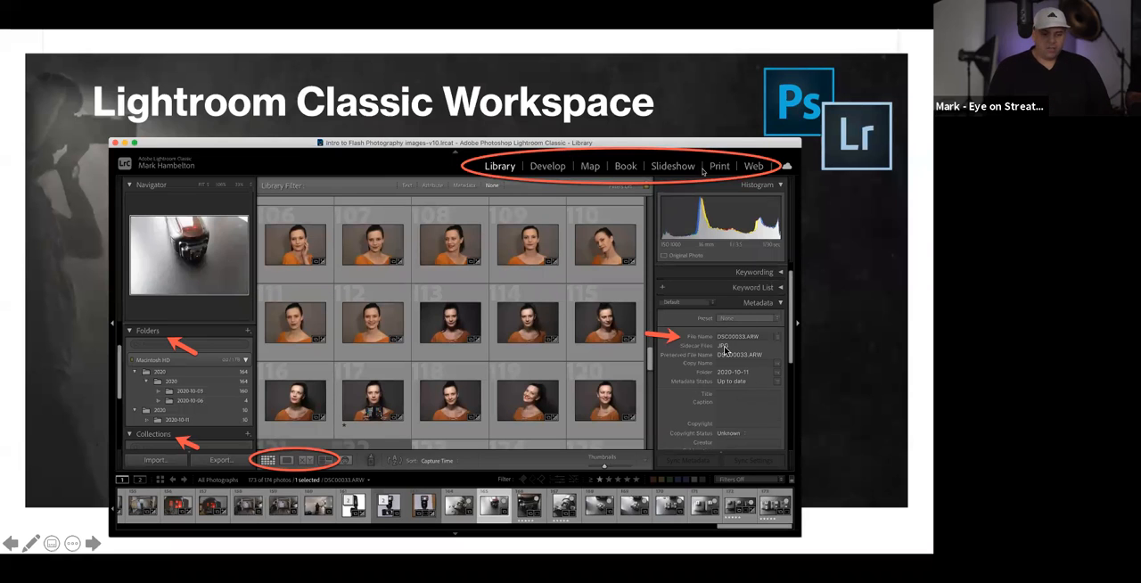
- Switch from the slideshow to Lightroom Classic and cancel the pending photo import
{"action": "key", "text": "ctrl+Right"}
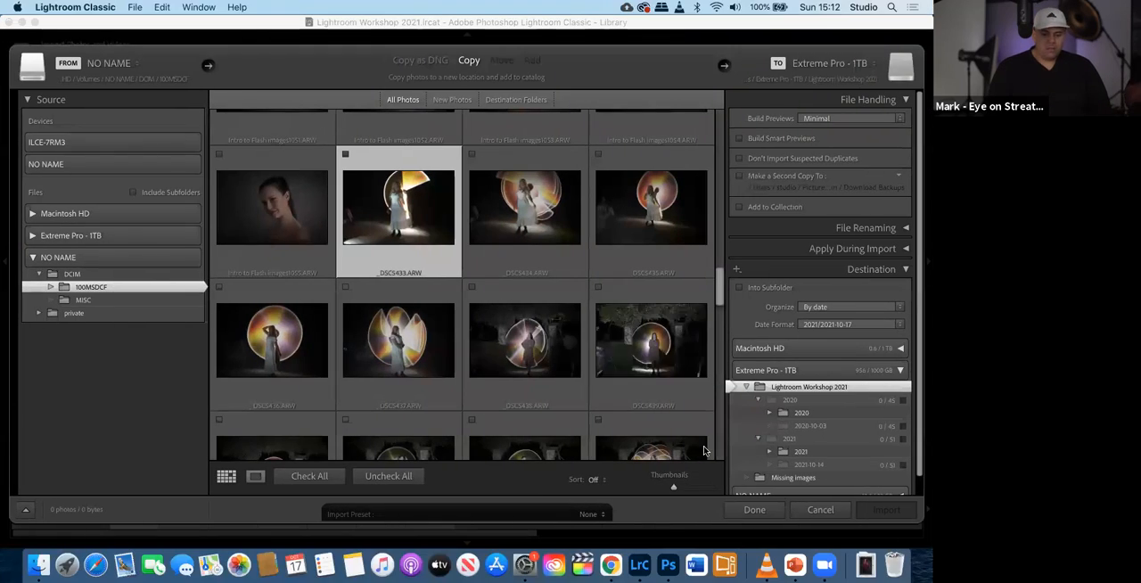
{"action": "left_click", "coordinate": [821, 509]}
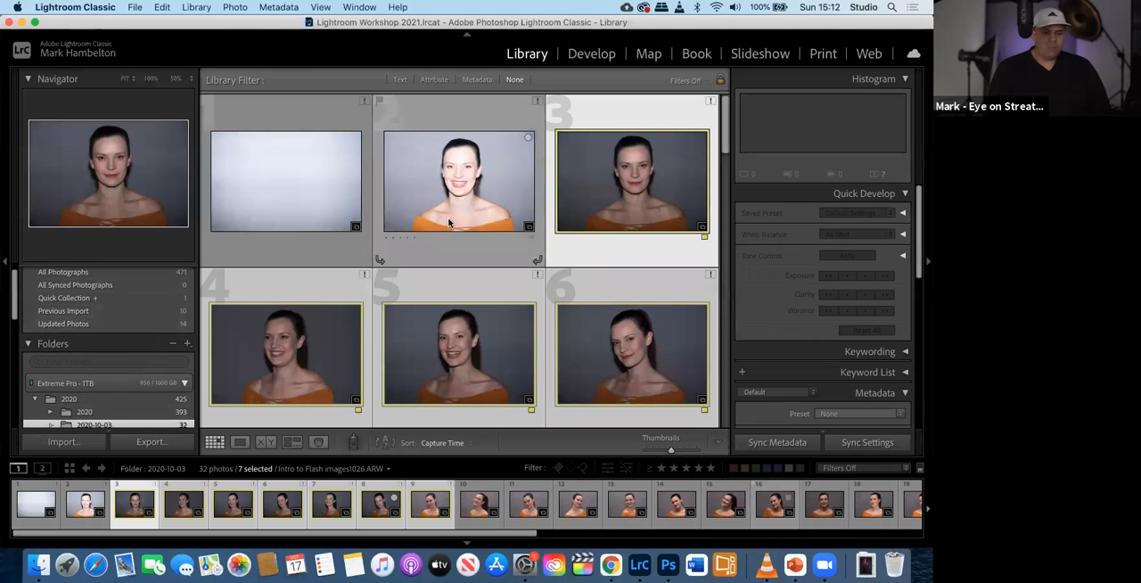
- Examine the photo folders on Extreme Pro - 1TB, the Collections list and the Publish Services
{"action": "scroll", "coordinate": [145, 365], "scroll_direction": "down", "scroll_amount": 5}
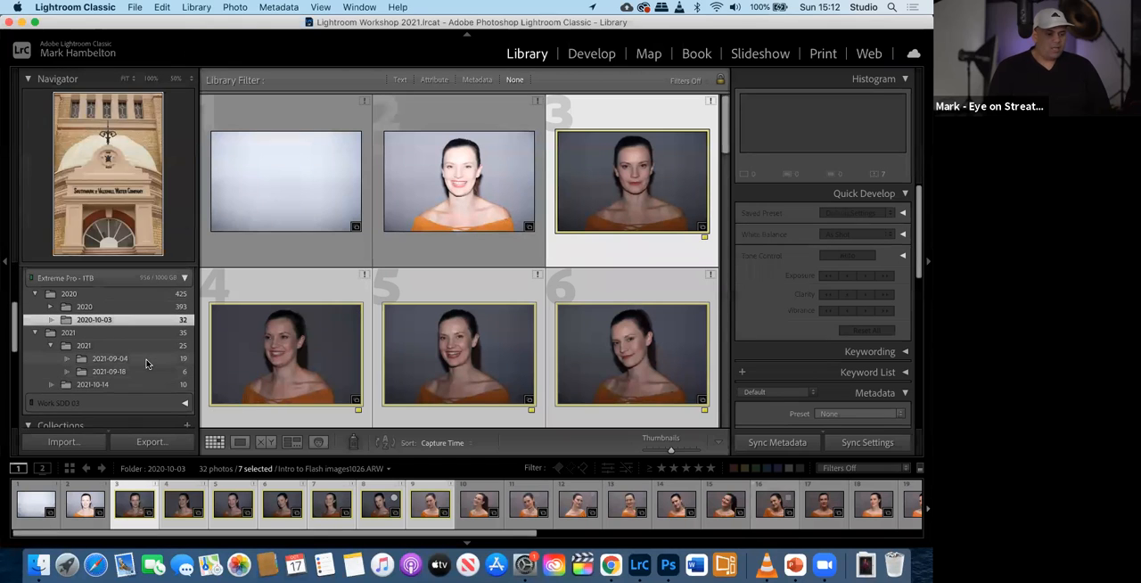
{"action": "scroll", "coordinate": [116, 370], "scroll_direction": "down", "scroll_amount": 3}
{"action": "scroll", "coordinate": [103, 357], "scroll_direction": "up", "scroll_amount": 4}
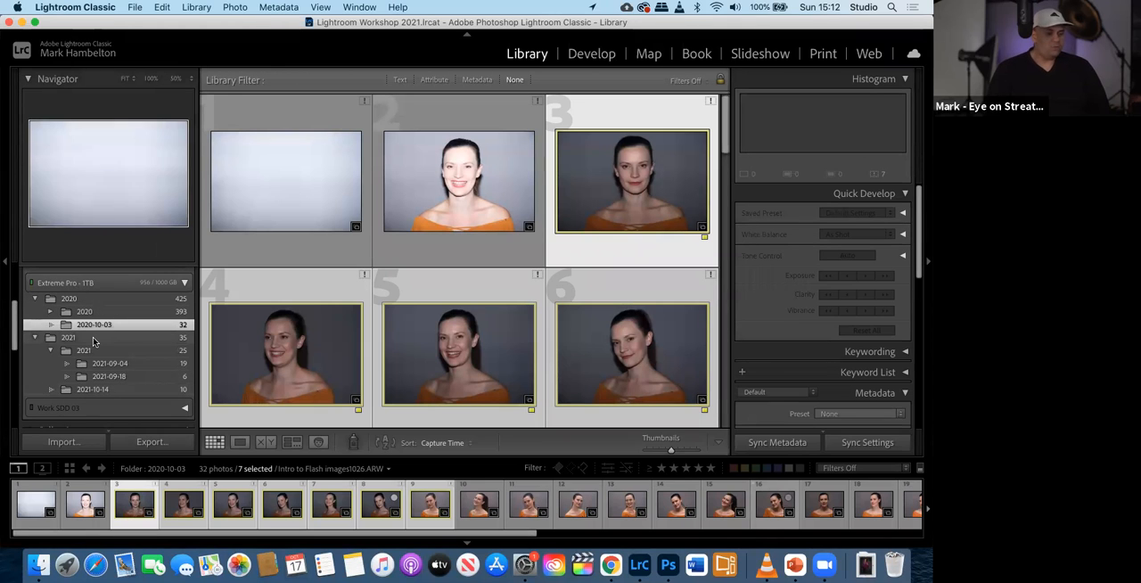
{"action": "scroll", "coordinate": [96, 361], "scroll_direction": "down", "scroll_amount": 3}
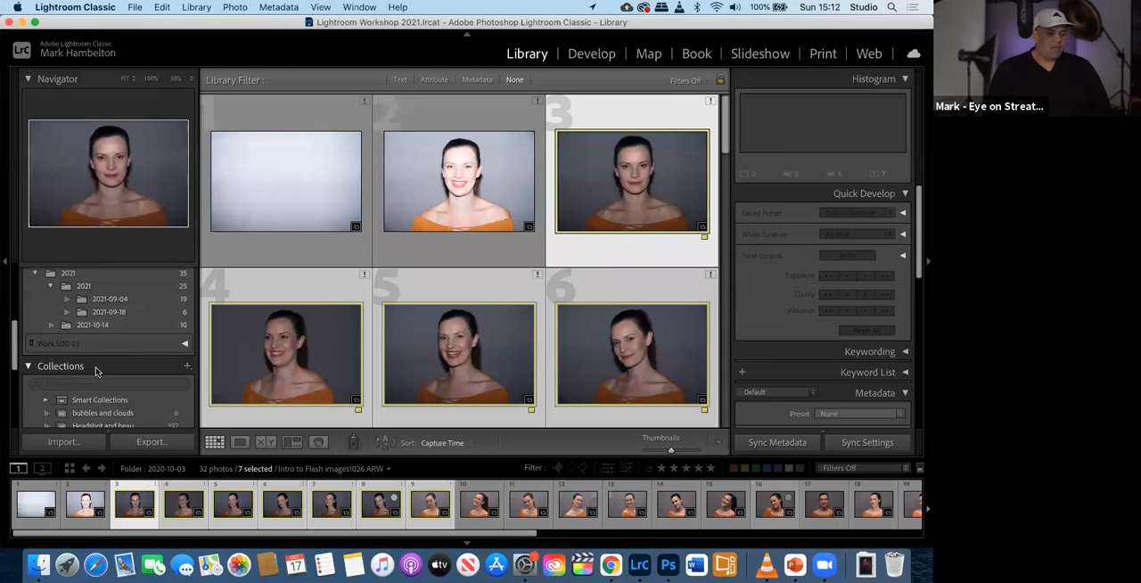
{"action": "scroll", "coordinate": [98, 366], "scroll_direction": "down", "scroll_amount": 5}
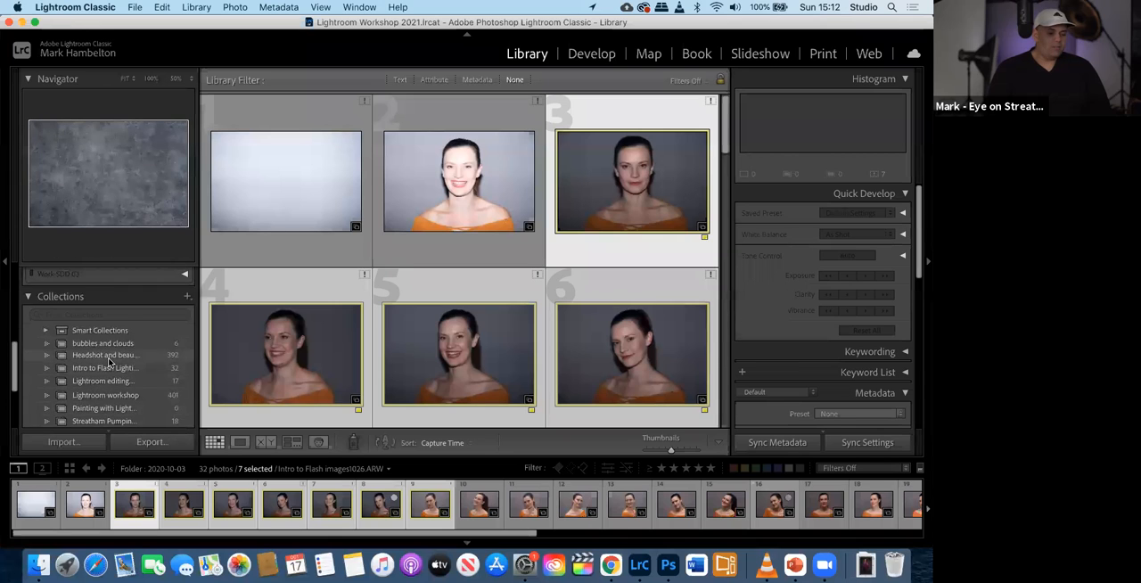
{"action": "scroll", "coordinate": [103, 365], "scroll_direction": "down", "scroll_amount": 3}
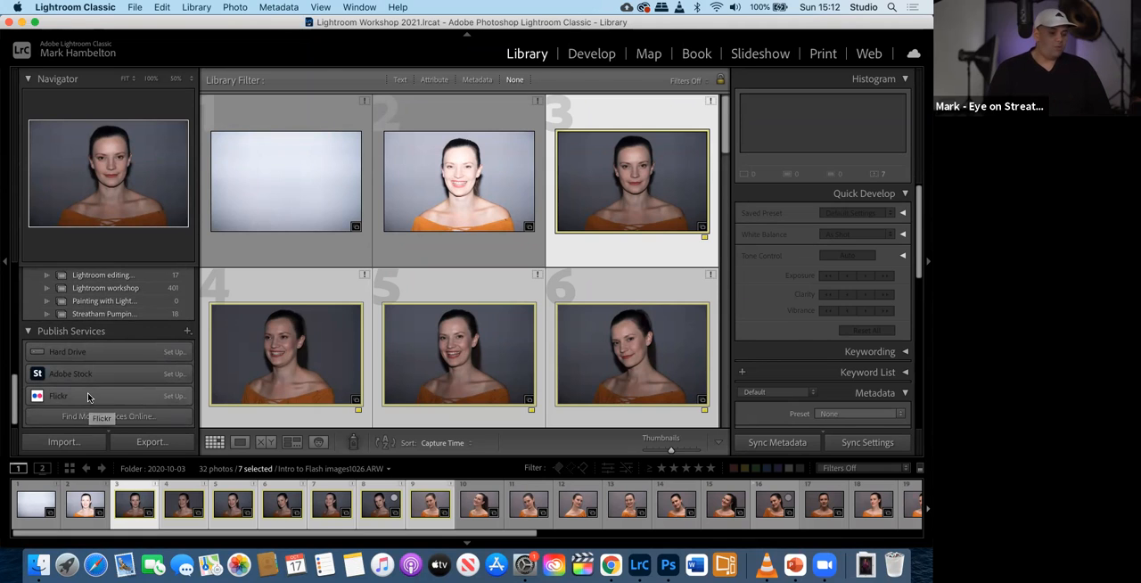
{"action": "scroll", "coordinate": [89, 400], "scroll_direction": "down", "scroll_amount": 1}
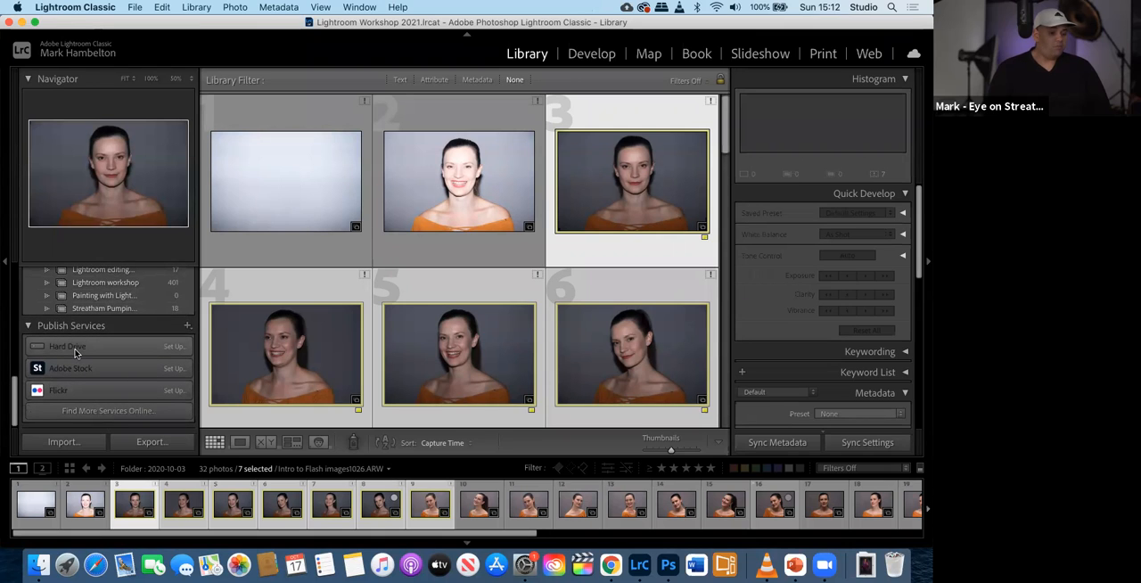
{"action": "scroll", "coordinate": [105, 375], "scroll_direction": "up", "scroll_amount": 3}
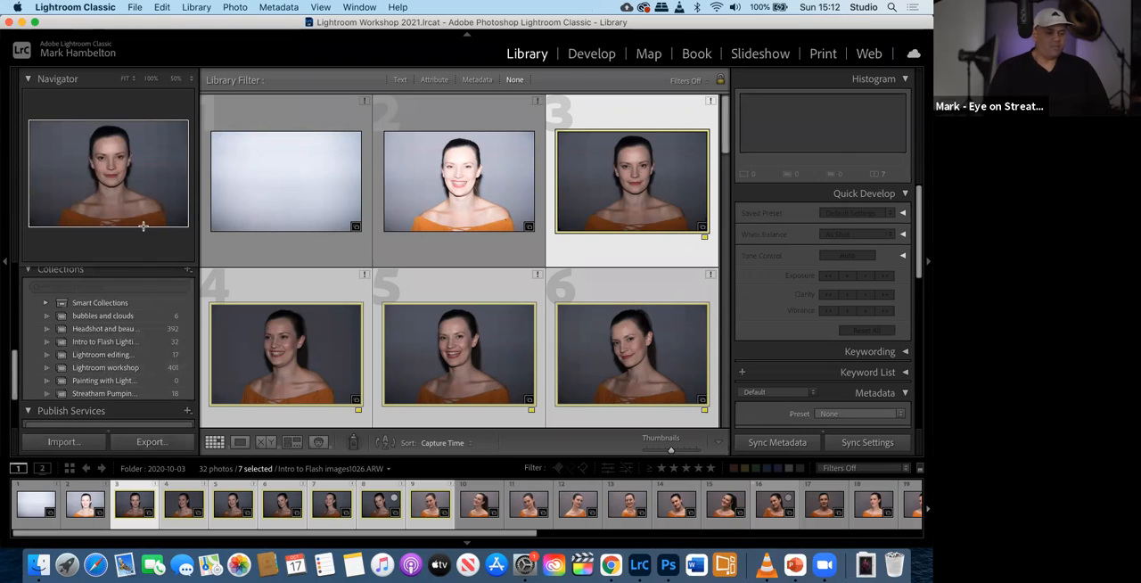
- Browse the grid of the 2020-10-03 folder and step through the selected portraits in Loupe view up to photo 9
{"action": "scroll", "coordinate": [385, 225], "scroll_direction": "down", "scroll_amount": 5}
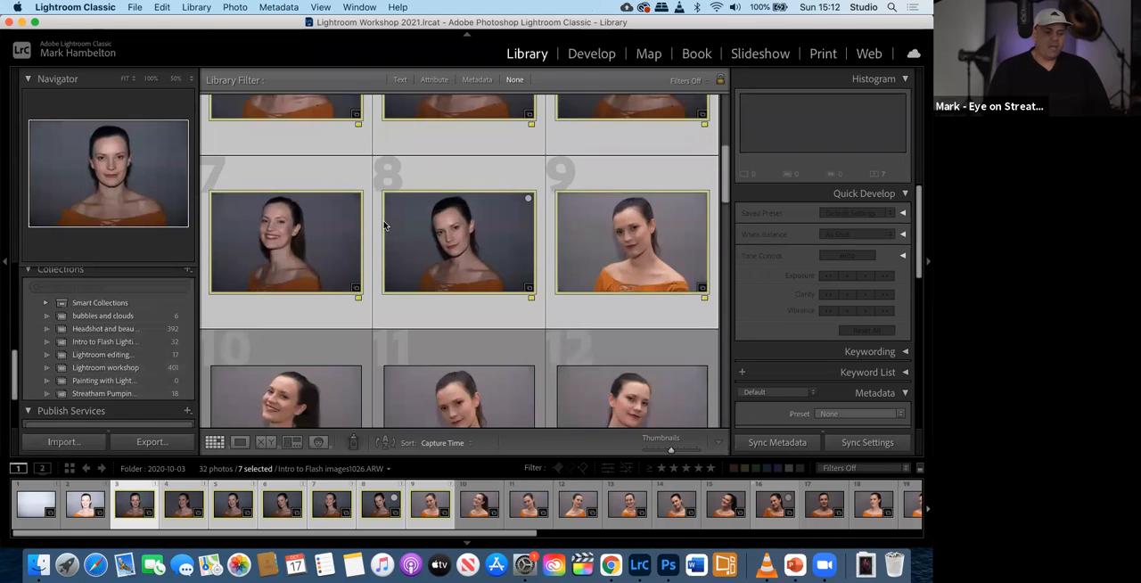
{"action": "scroll", "coordinate": [374, 295], "scroll_direction": "down", "scroll_amount": 3}
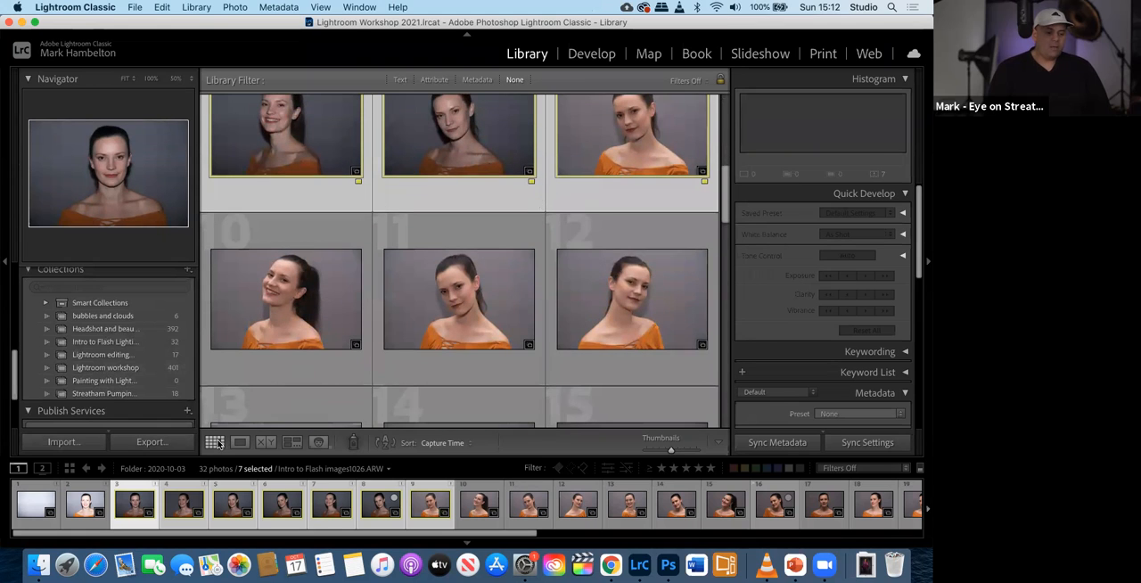
{"action": "left_click", "coordinate": [239, 443]}
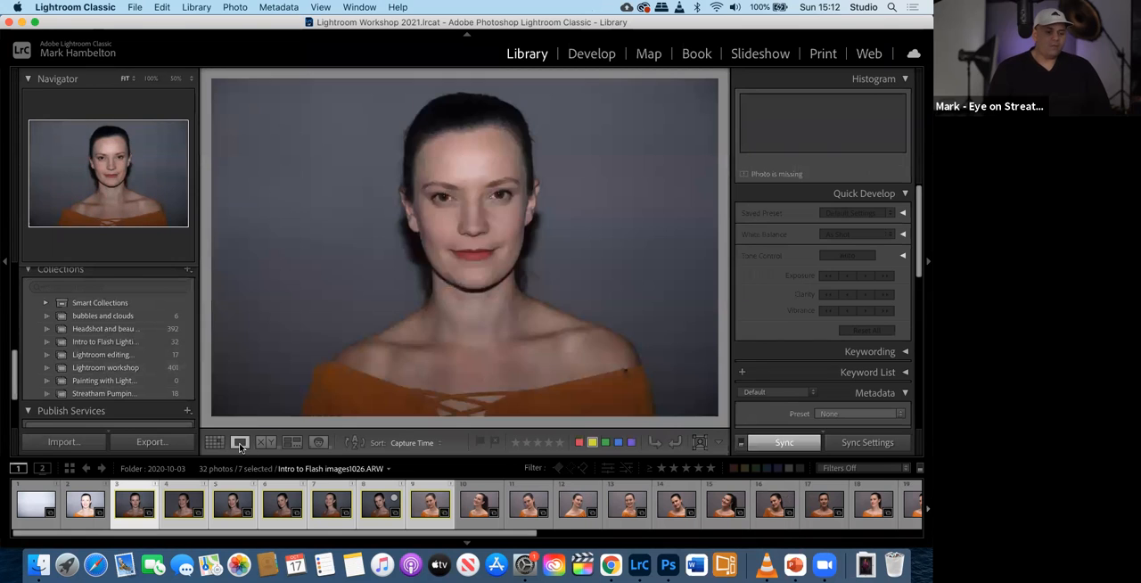
{"action": "key", "text": "Right"}
{"action": "key", "text": "Right"}
{"action": "key", "text": "Right"}
{"action": "key", "text": "Right"}
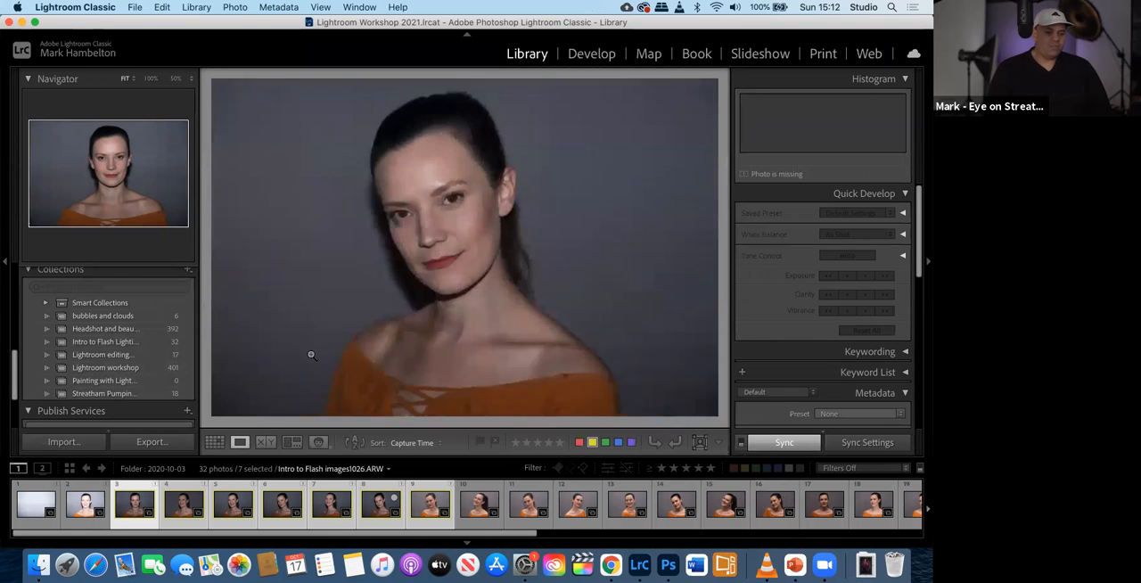
{"action": "key", "text": "Right"}
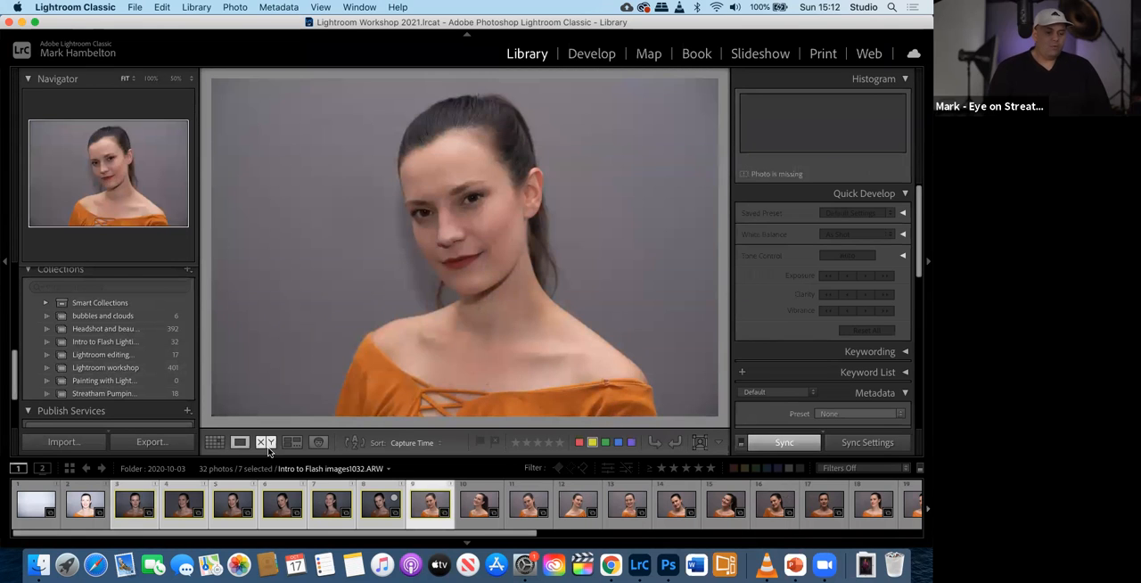
- Show the selected portraits in the Compare, Survey and People views
{"action": "left_click", "coordinate": [266, 442]}
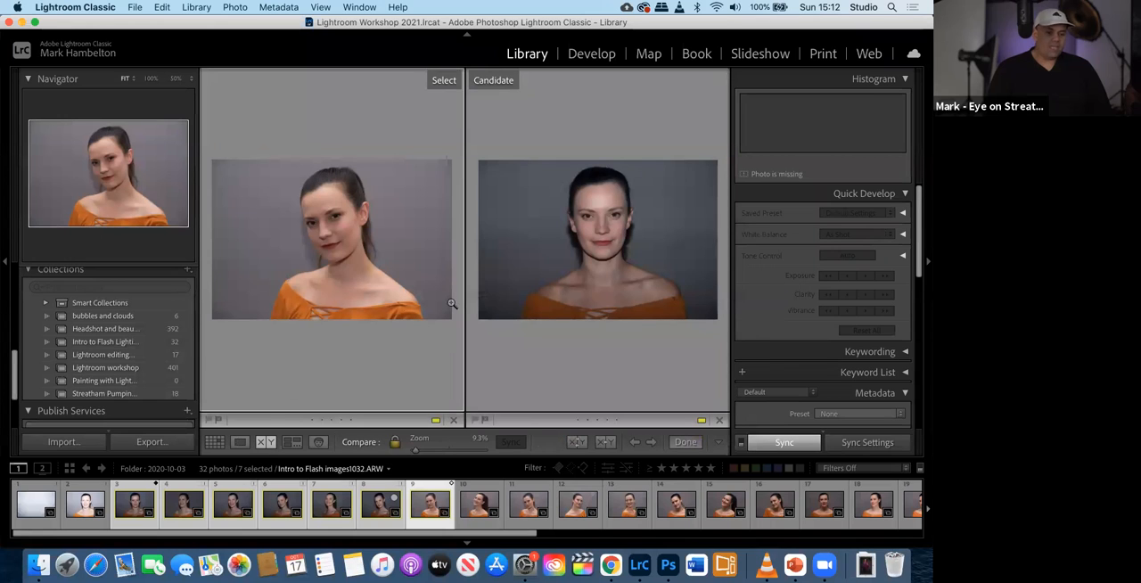
{"action": "left_click", "coordinate": [292, 442]}
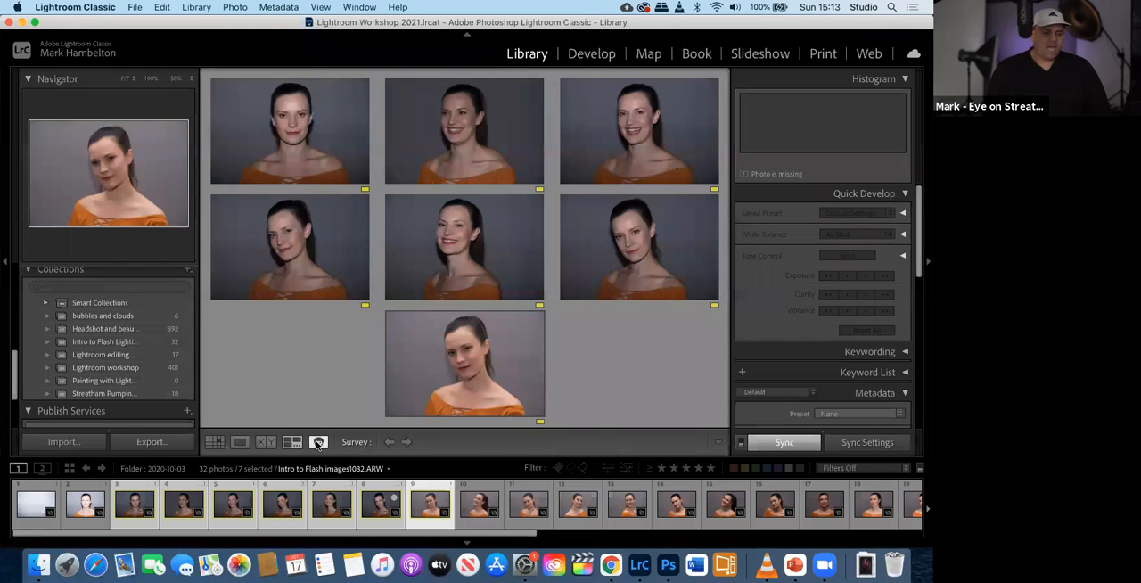
{"action": "left_click", "coordinate": [318, 443]}
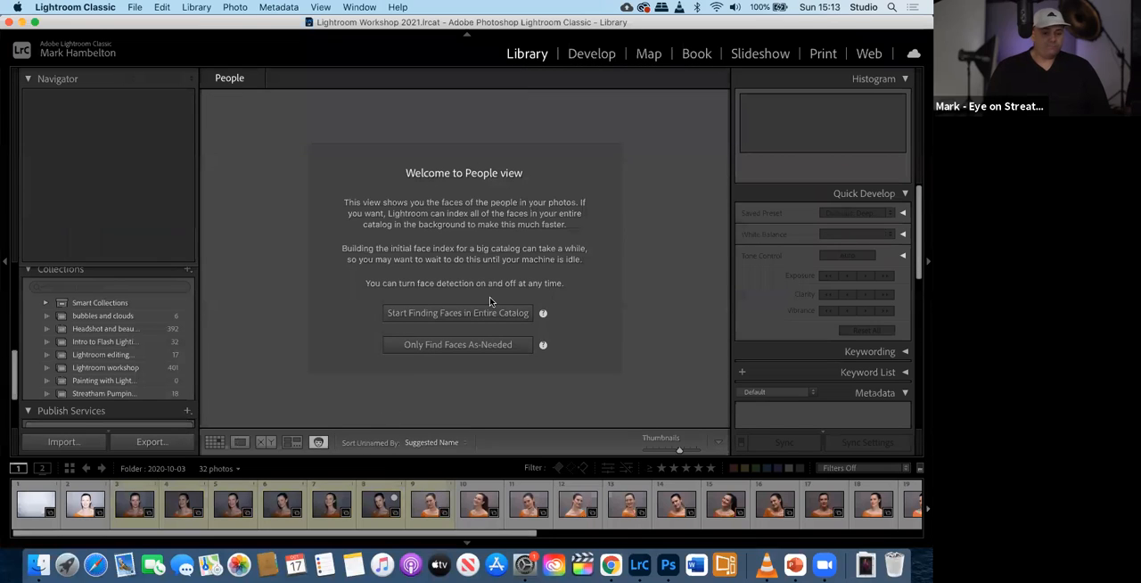
- Return to Loupe view, hide the module picker and bring it back
{"action": "left_click", "coordinate": [238, 440]}
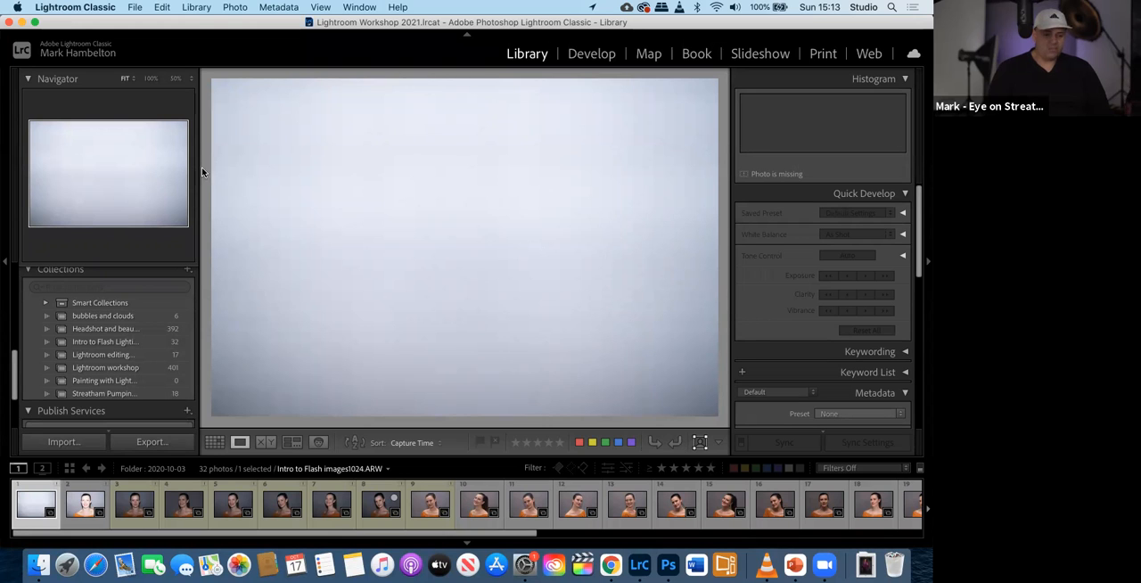
{"action": "key", "text": "F5"}
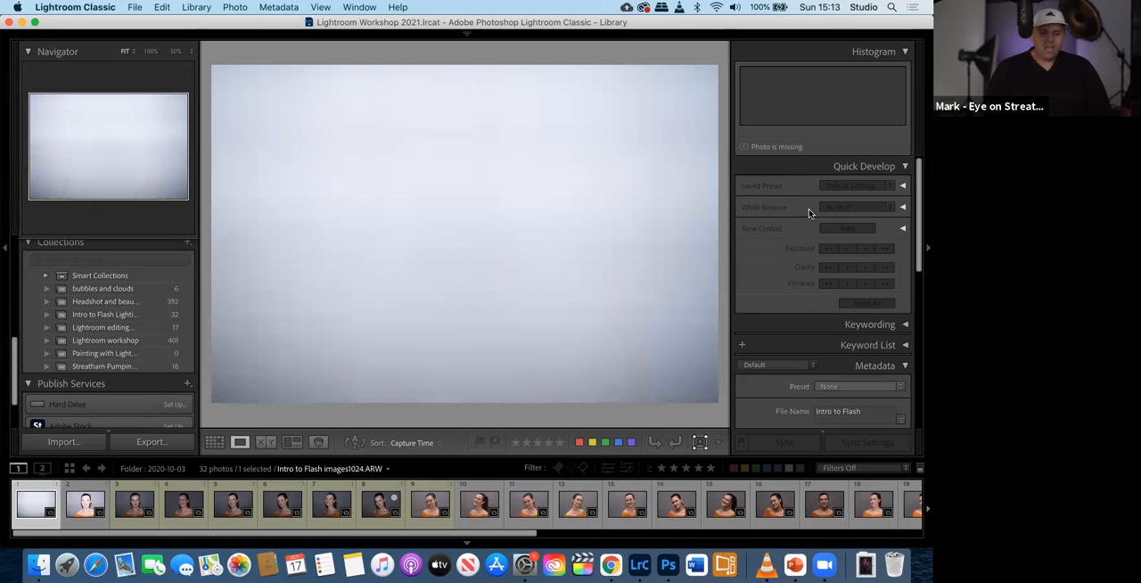
{"action": "mouse_move", "coordinate": [705, 30]}
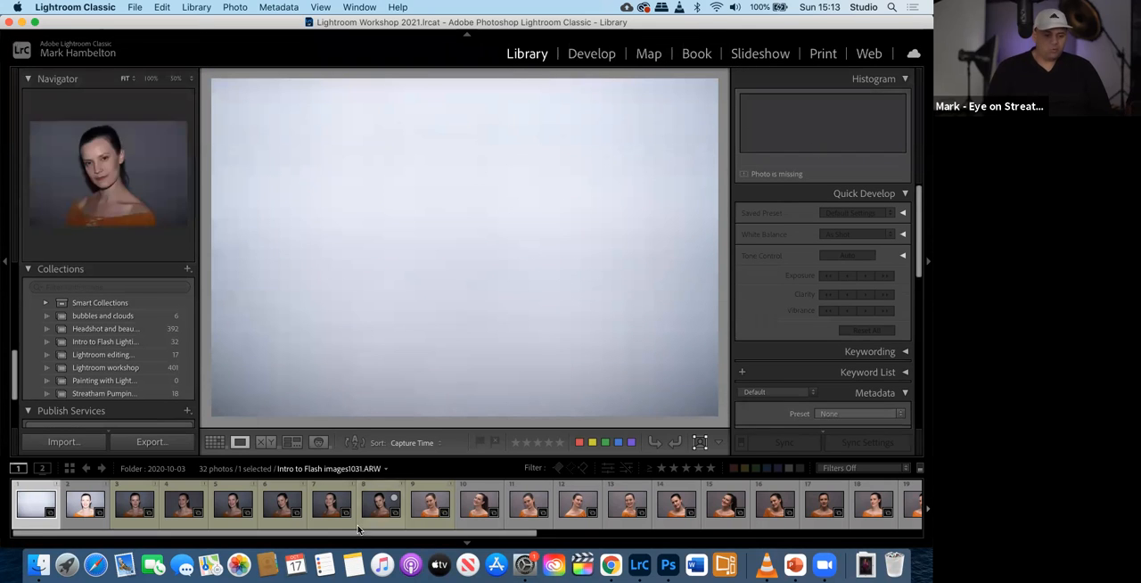
- View the second photo in the filmstrip, followed by photo 15, the smiling portrait with the ponytail
{"action": "left_click", "coordinate": [86, 504]}
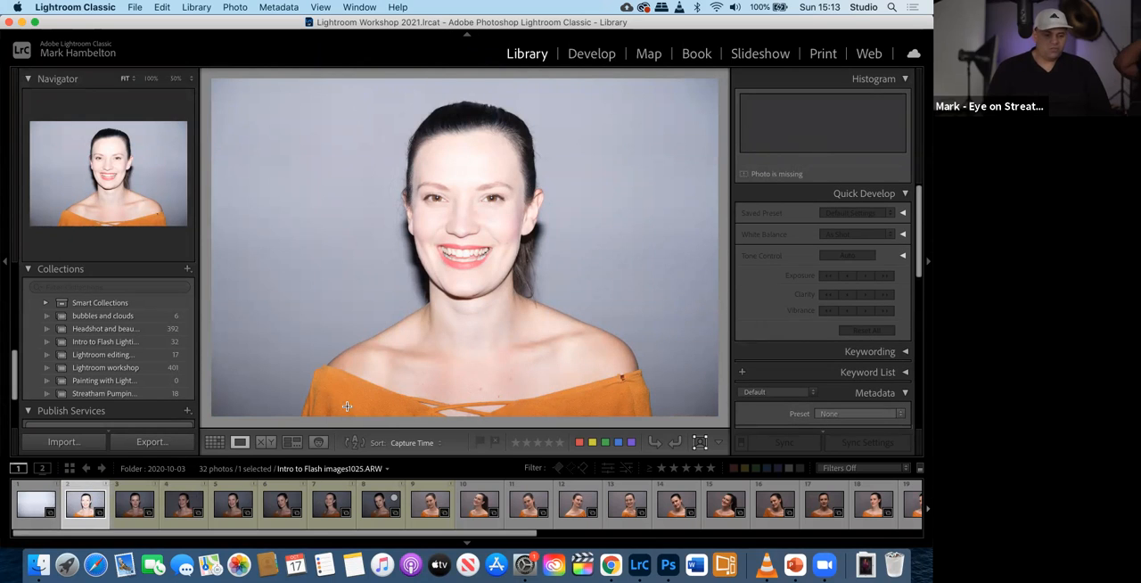
{"action": "left_click", "coordinate": [726, 501]}
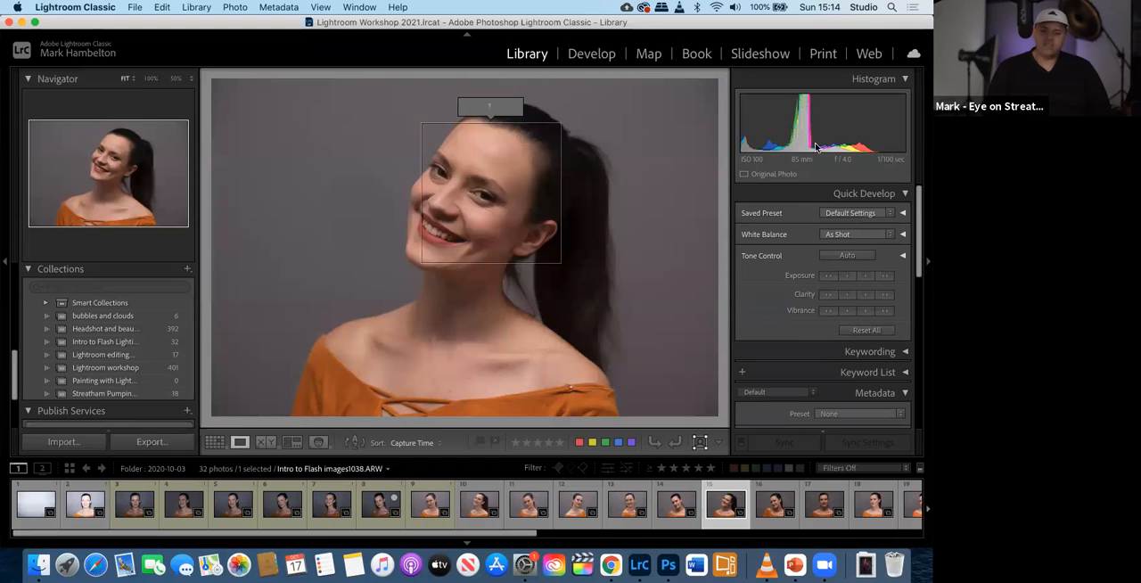
- Try the Flash and Fluorescent white balances on photo 15 in Quick Develop, and restore As Shot
{"action": "scroll", "coordinate": [820, 332], "scroll_direction": "down", "scroll_amount": 1}
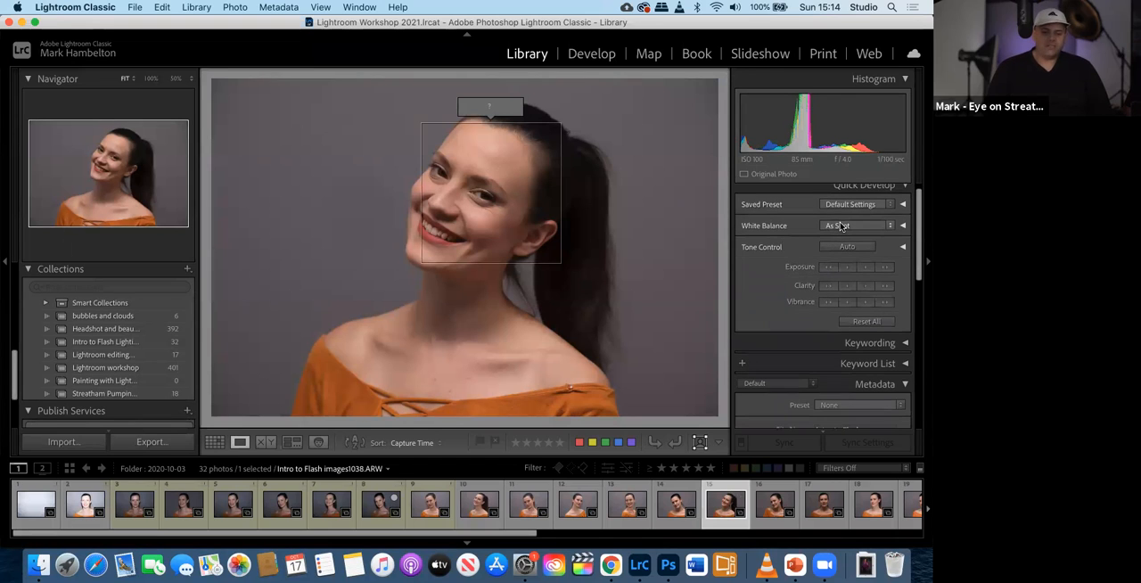
{"action": "left_click", "coordinate": [840, 227]}
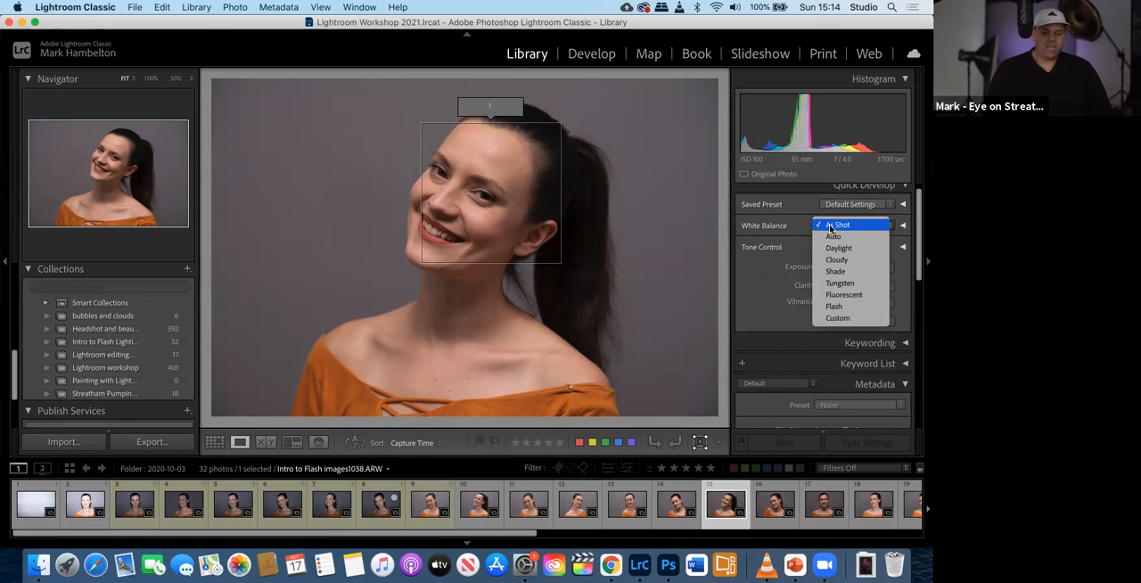
{"action": "left_click", "coordinate": [836, 306]}
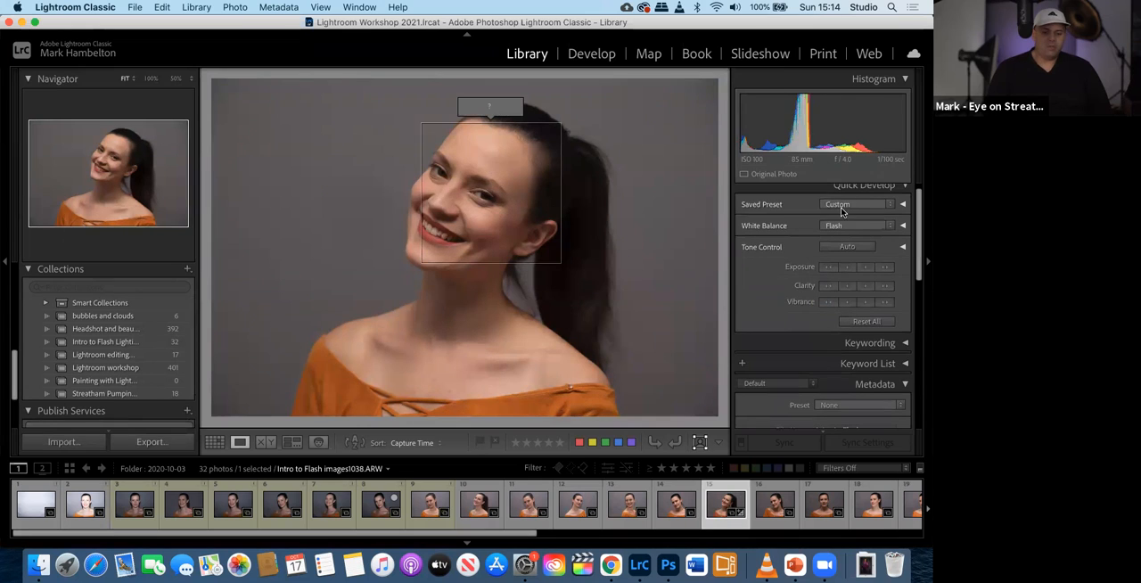
{"action": "left_click", "coordinate": [843, 228]}
{"action": "left_click", "coordinate": [841, 213]}
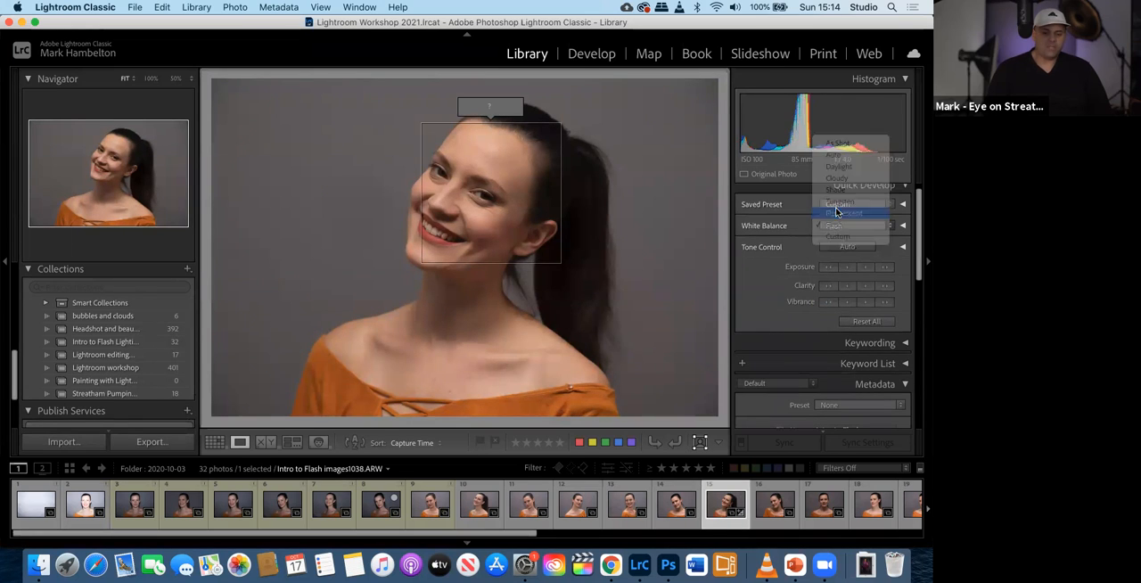
{"action": "left_click", "coordinate": [847, 228]}
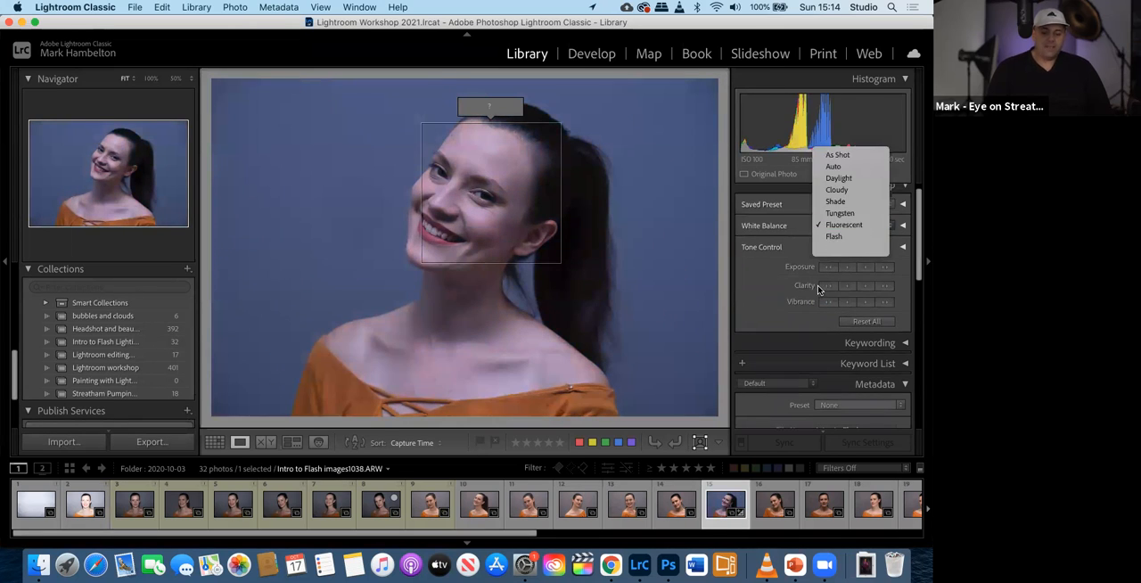
{"action": "left_click", "coordinate": [838, 155]}
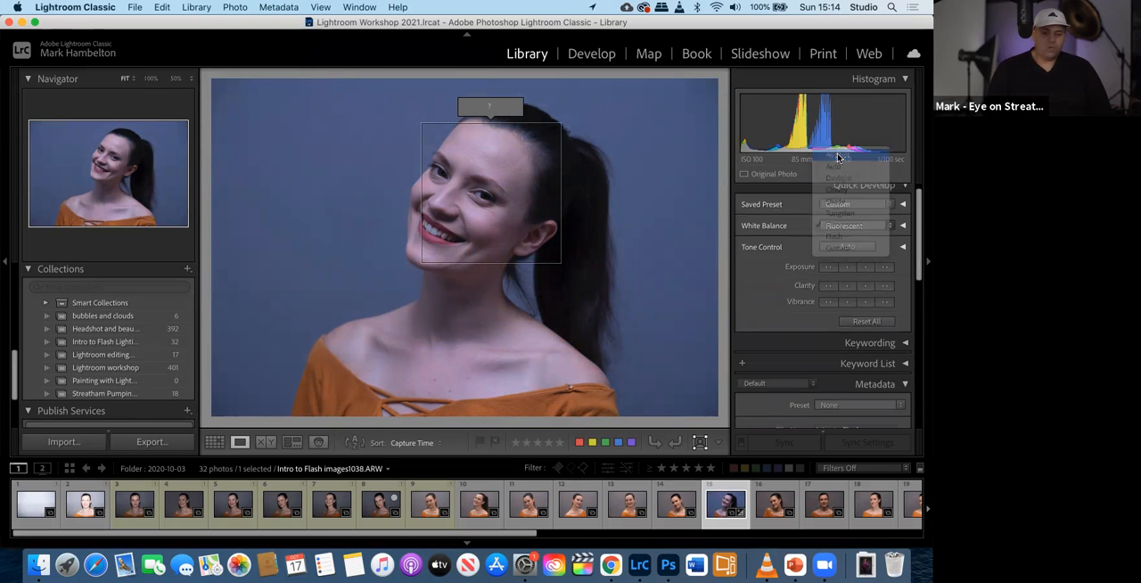
- Expand the Keyword List and highlight the portrait's file name in its metadata
{"action": "left_click", "coordinate": [860, 365]}
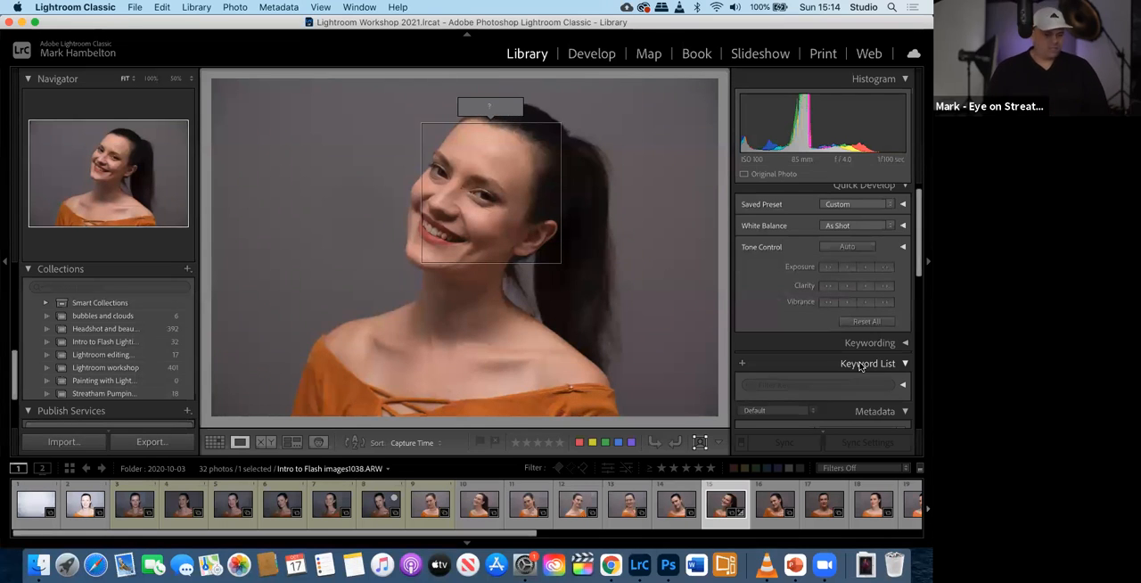
{"action": "scroll", "coordinate": [868, 405], "scroll_direction": "down", "scroll_amount": 2}
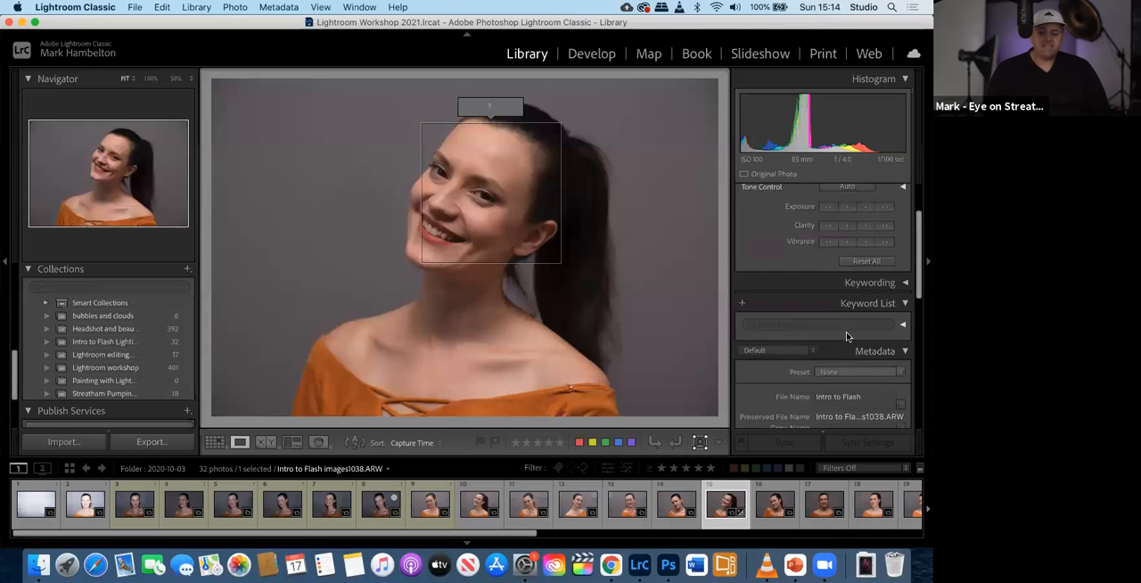
{"action": "scroll", "coordinate": [849, 351], "scroll_direction": "down", "scroll_amount": 6}
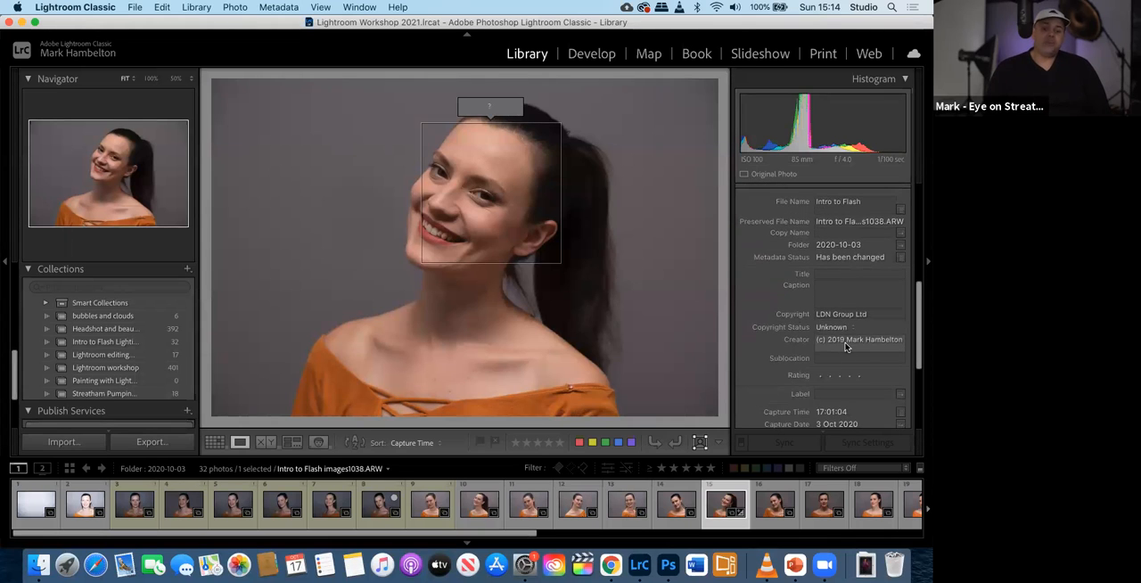
{"action": "left_click", "coordinate": [817, 203]}
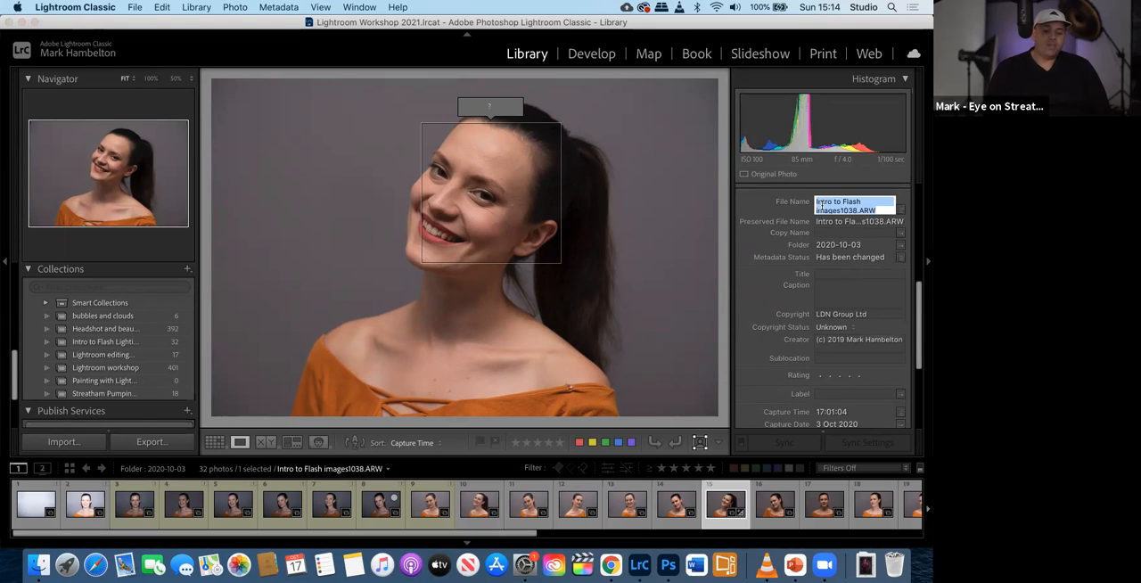
{"action": "left_click", "coordinate": [819, 205]}
{"action": "double_click", "coordinate": [822, 210]}
{"action": "triple_click", "coordinate": [816, 204]}
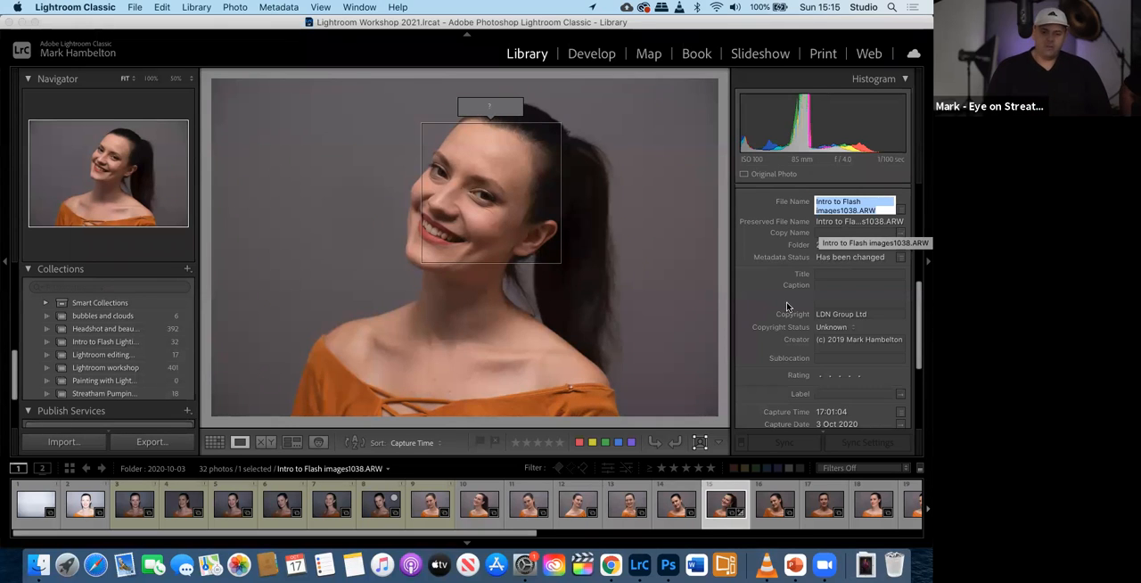
- Review the portrait's capture metadata, including date, dimensions, exposure, focal length, ISO, flash, camera and lens
{"action": "scroll", "coordinate": [789, 321], "scroll_direction": "down", "scroll_amount": 1}
{"action": "scroll", "coordinate": [796, 336], "scroll_direction": "down", "scroll_amount": 8}
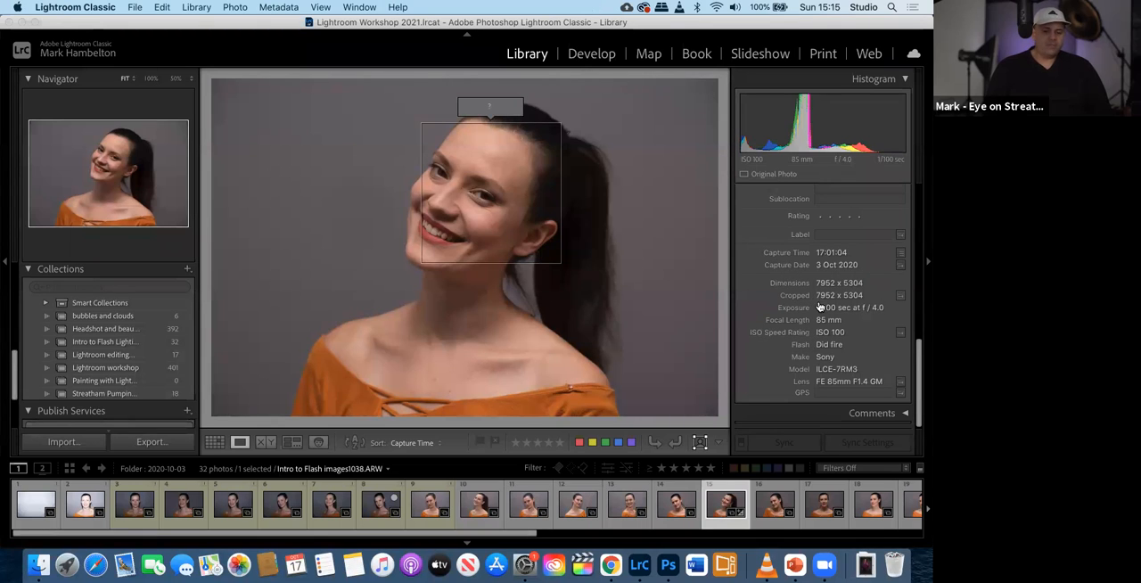
{"action": "scroll", "coordinate": [819, 307], "scroll_direction": "up", "scroll_amount": 1}
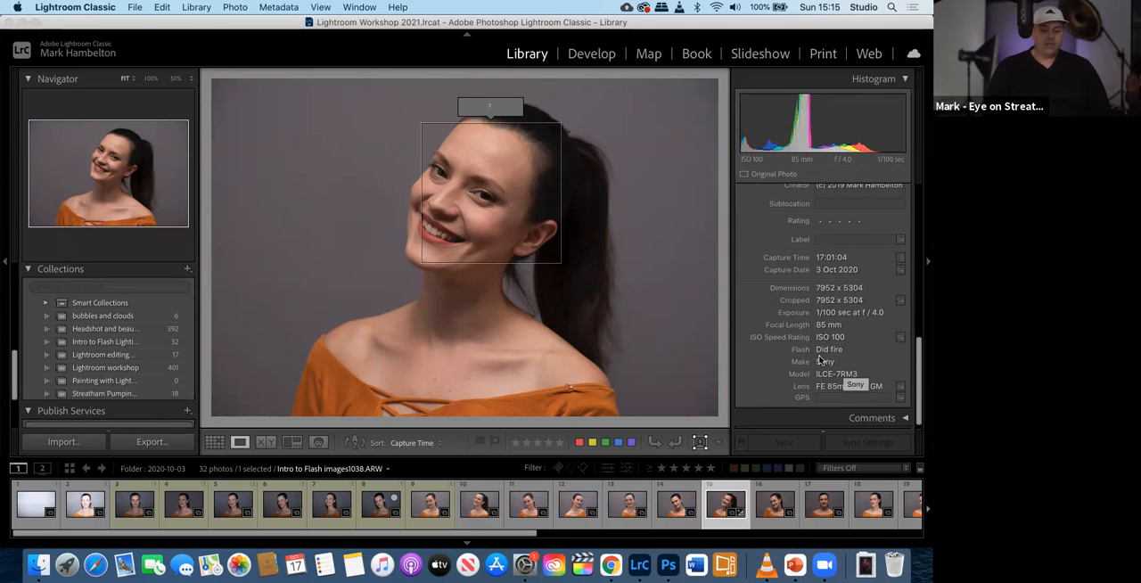
{"action": "scroll", "coordinate": [833, 384], "scroll_direction": "down", "scroll_amount": 1}
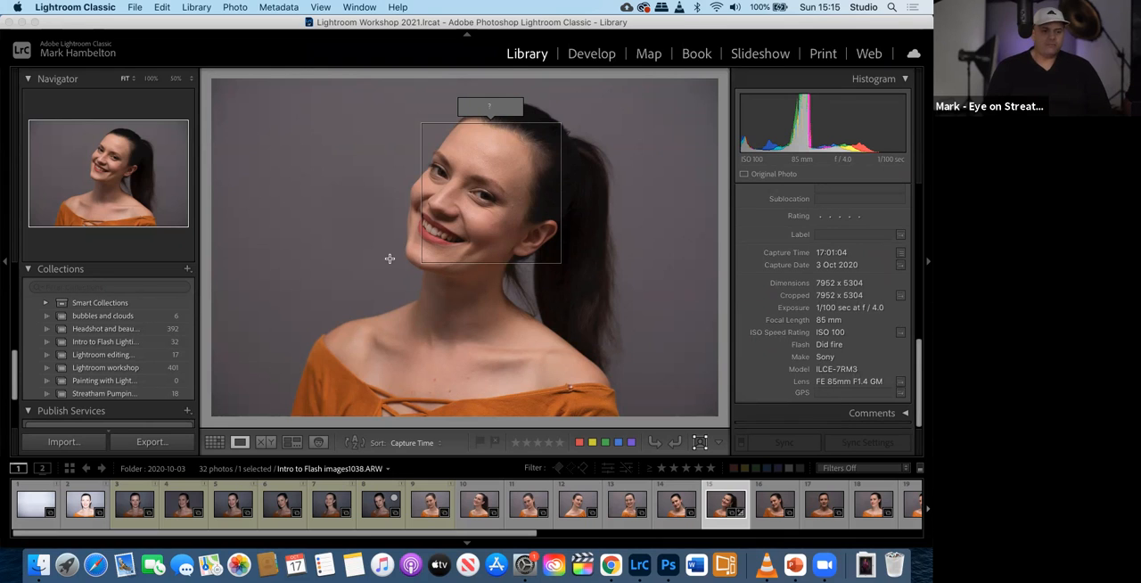
- Switch back to the PowerPoint slideshow and advance to the slide about the best Adobe Lightroom subscription
{"action": "key", "text": "ctrl+Left"}
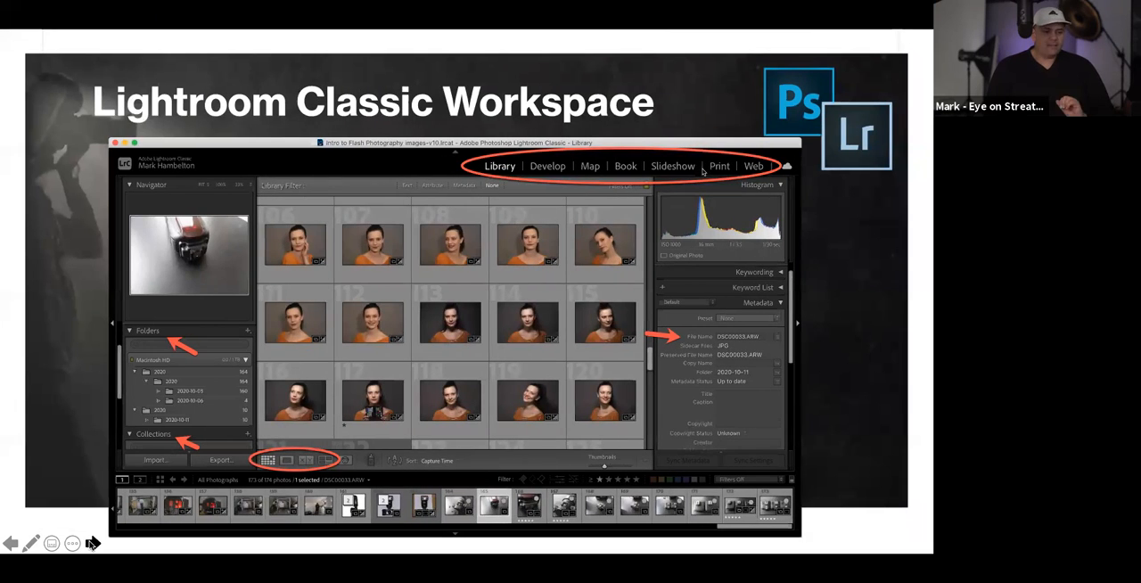
{"action": "left_click", "coordinate": [93, 543]}
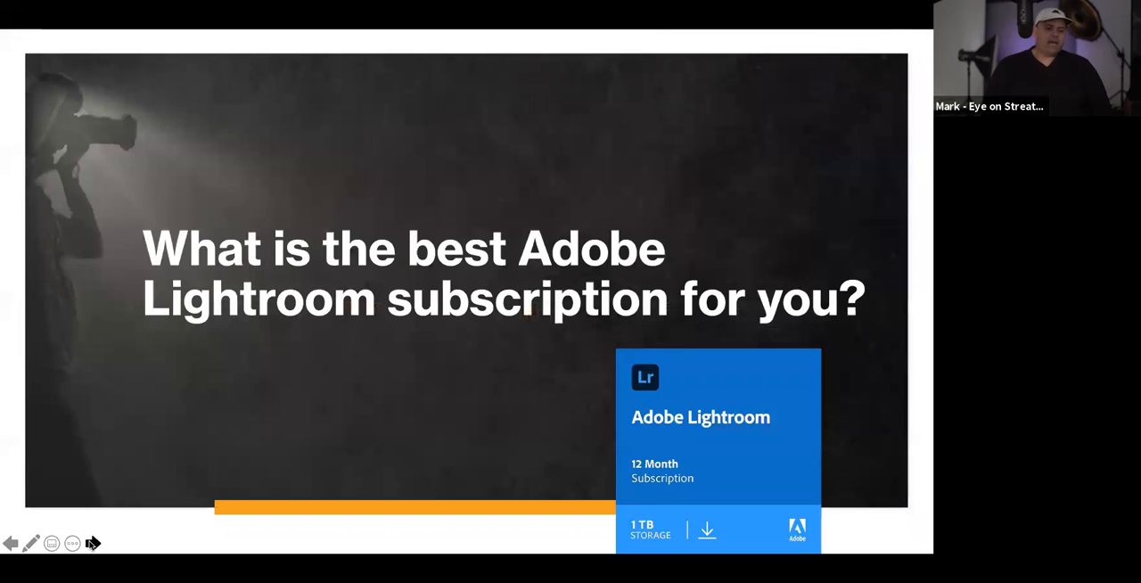
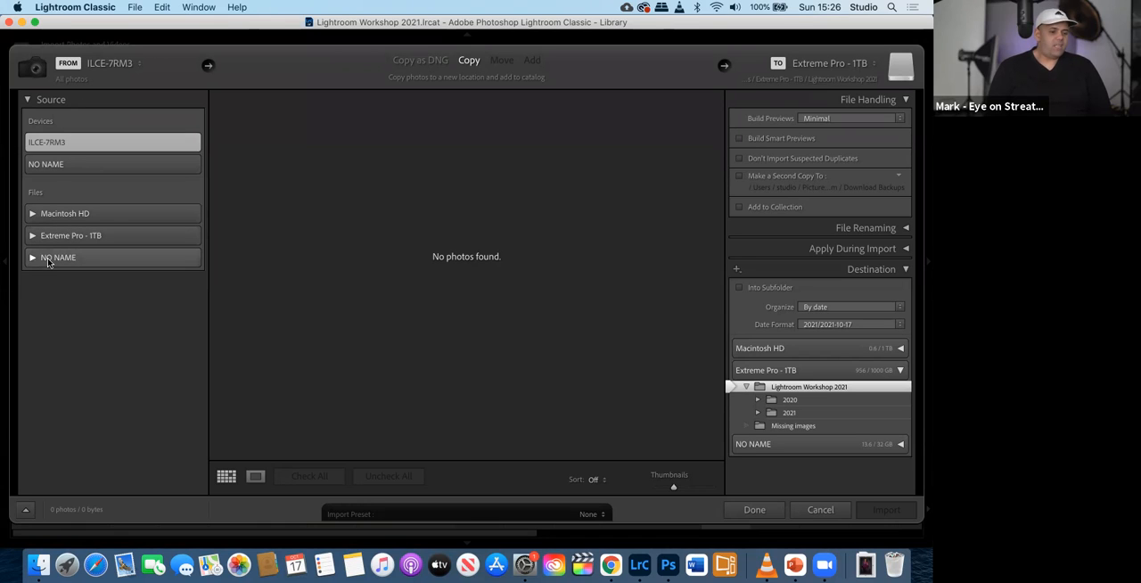
- Set the import source to the 100MSDCF folder inside DCIM on the NO NAME card
{"action": "left_click", "coordinate": [48, 260]}
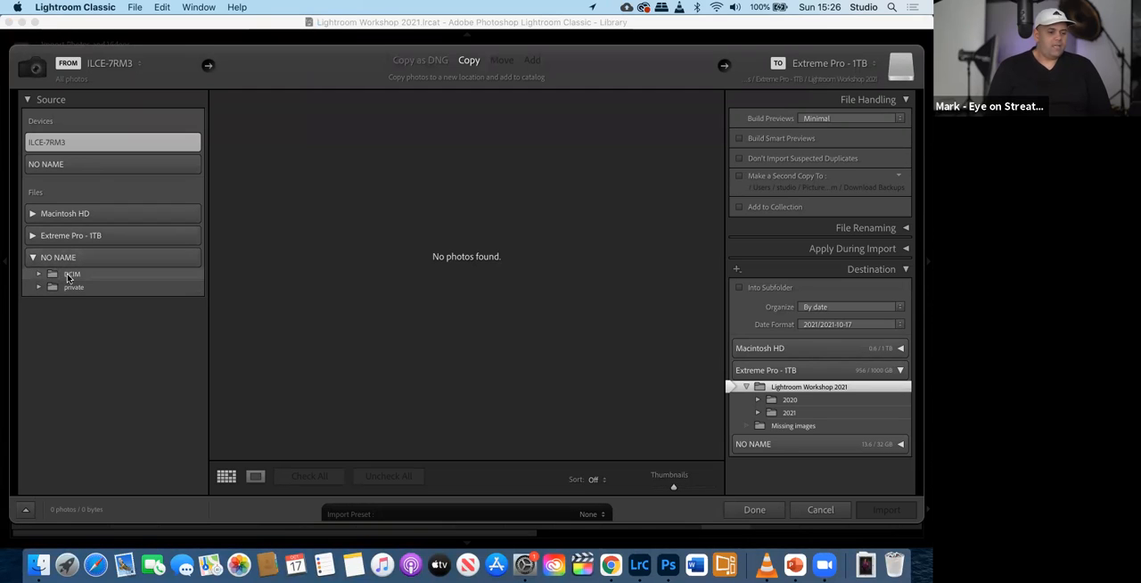
{"action": "left_click", "coordinate": [64, 276]}
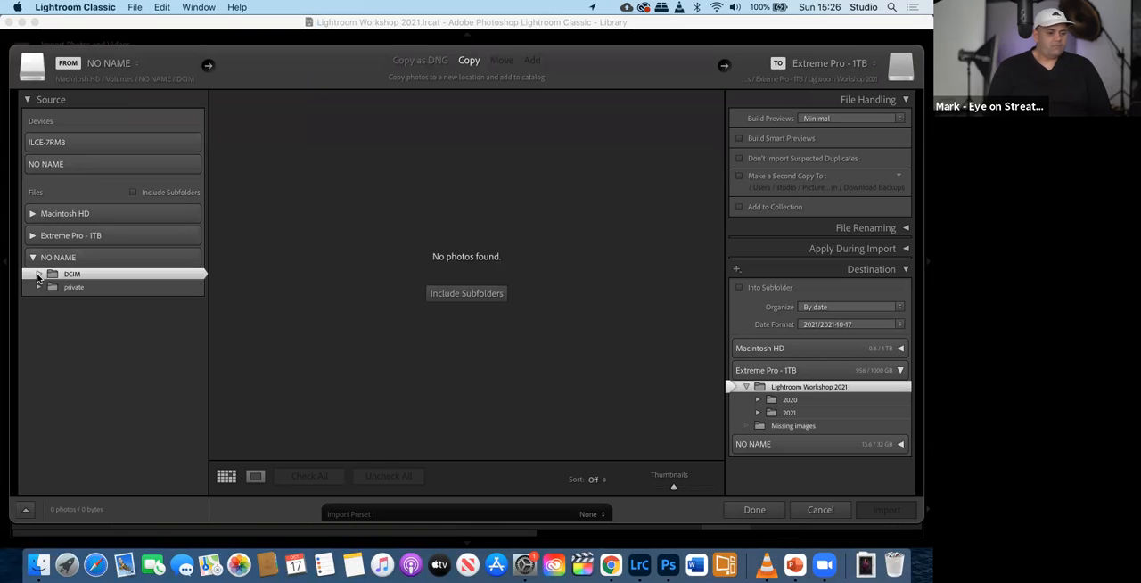
{"action": "left_click", "coordinate": [37, 276]}
{"action": "left_click", "coordinate": [67, 287]}
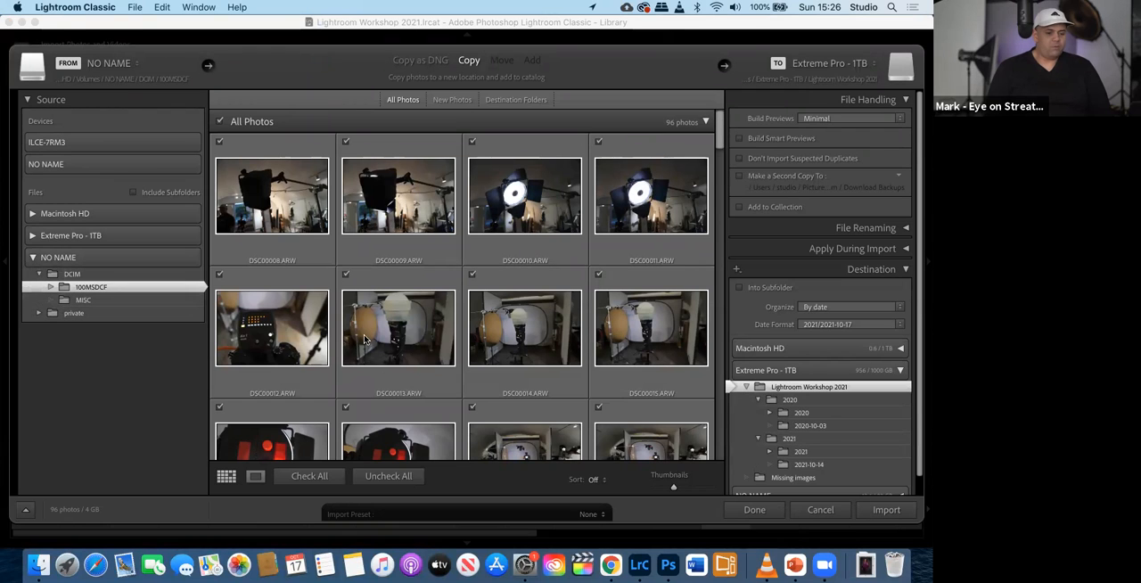
- Browse the card's thumbnails in the import grid, looking over the studio portraits and the light-painting shots
{"action": "scroll", "coordinate": [364, 339], "scroll_direction": "down", "scroll_amount": 10}
{"action": "scroll", "coordinate": [363, 339], "scroll_direction": "down", "scroll_amount": 15}
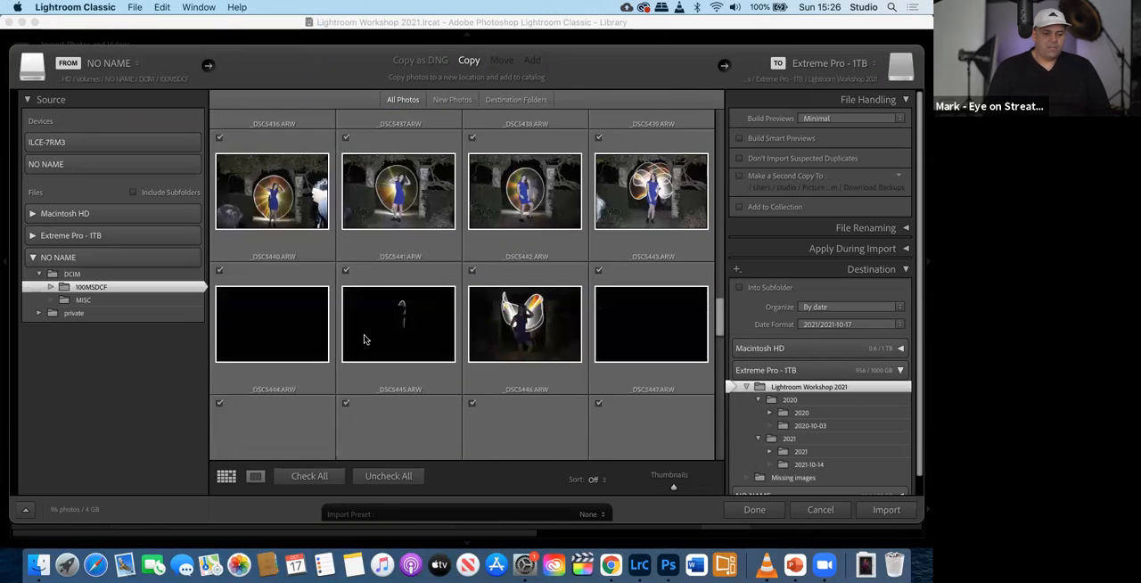
{"action": "scroll", "coordinate": [364, 339], "scroll_direction": "down", "scroll_amount": 1}
{"action": "scroll", "coordinate": [364, 339], "scroll_direction": "up", "scroll_amount": 4}
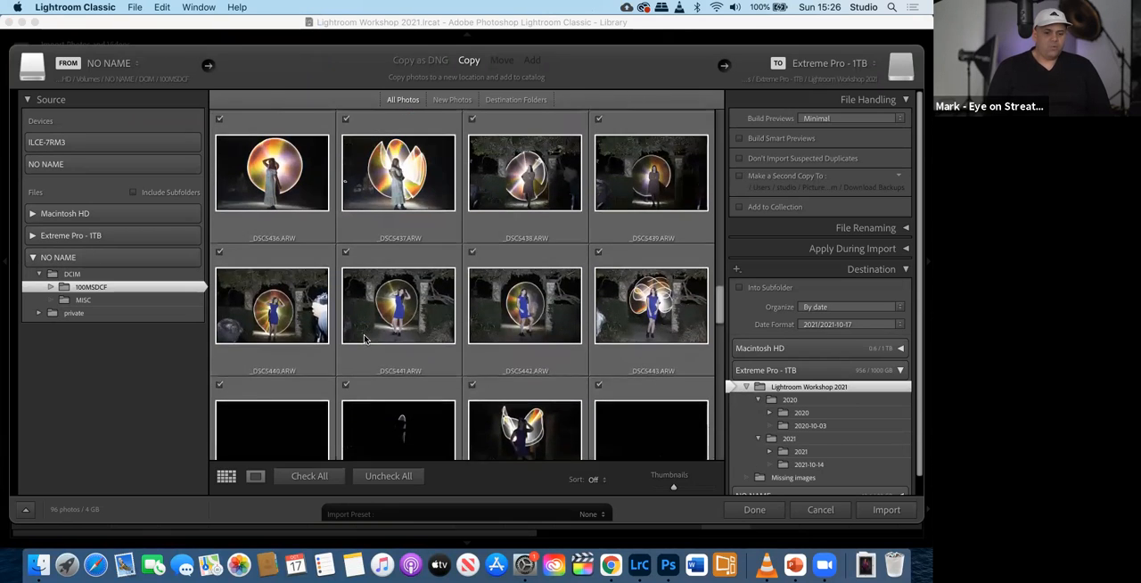
{"action": "scroll", "coordinate": [363, 339], "scroll_direction": "up", "scroll_amount": 3}
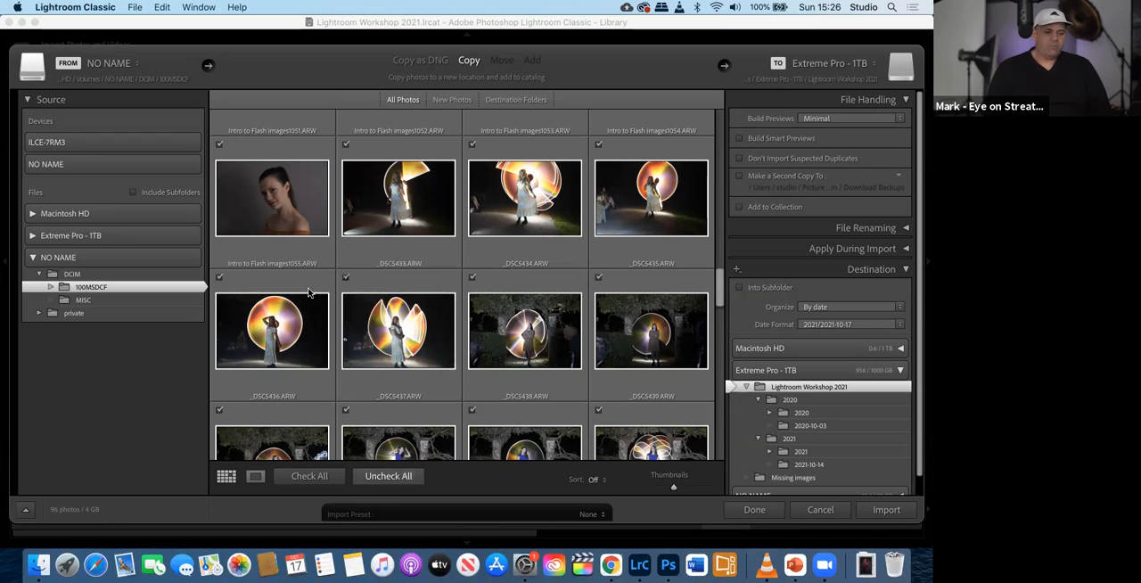
{"action": "scroll", "coordinate": [308, 293], "scroll_direction": "up", "scroll_amount": 5}
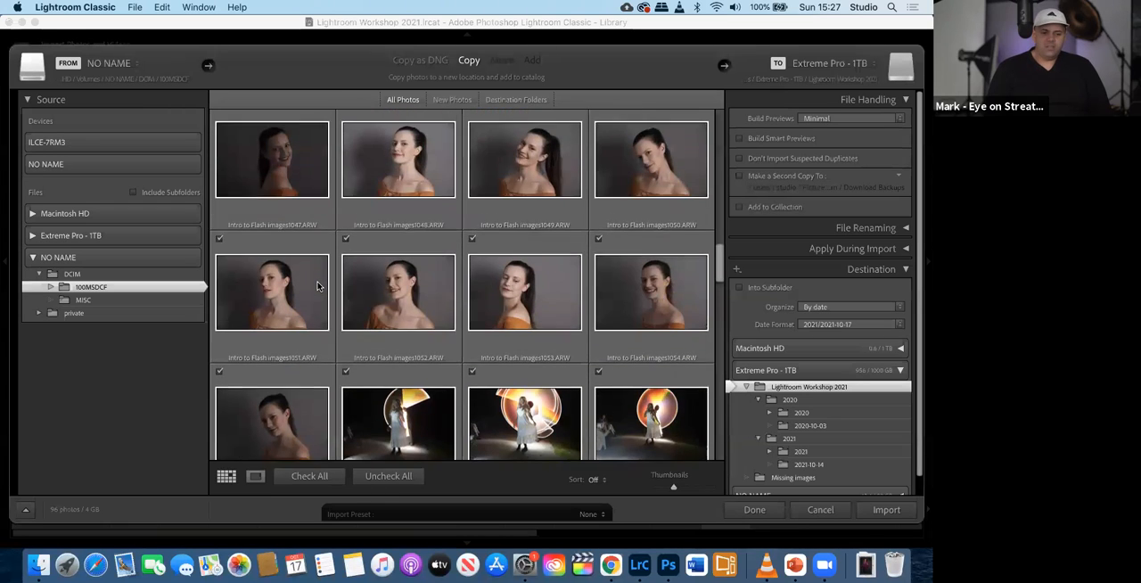
{"action": "scroll", "coordinate": [317, 286], "scroll_direction": "down", "scroll_amount": 1}
{"action": "scroll", "coordinate": [317, 287], "scroll_direction": "down", "scroll_amount": 4}
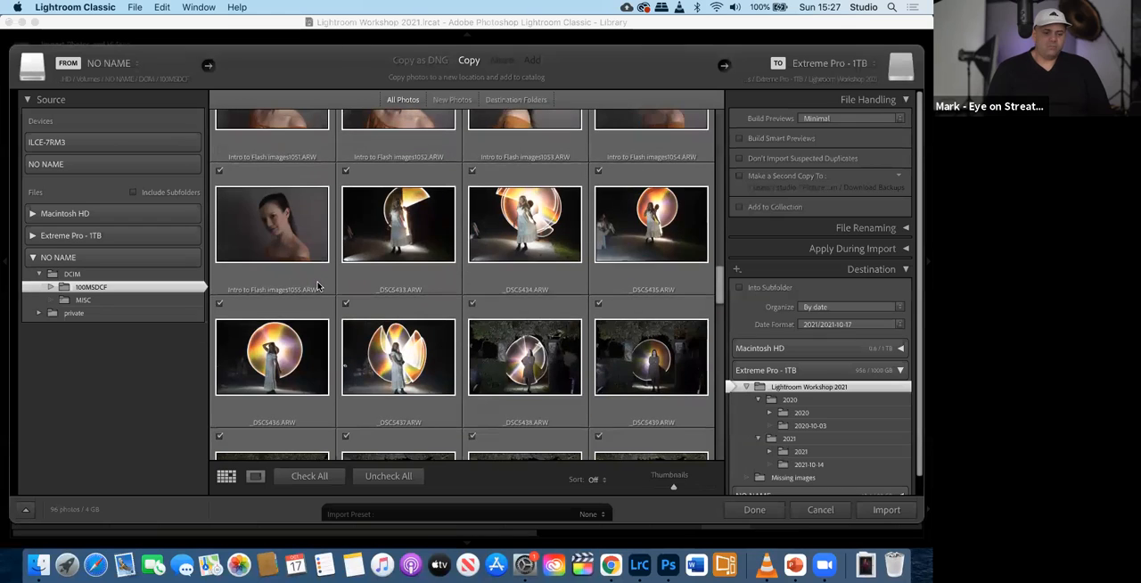
{"action": "scroll", "coordinate": [317, 287], "scroll_direction": "down", "scroll_amount": 3}
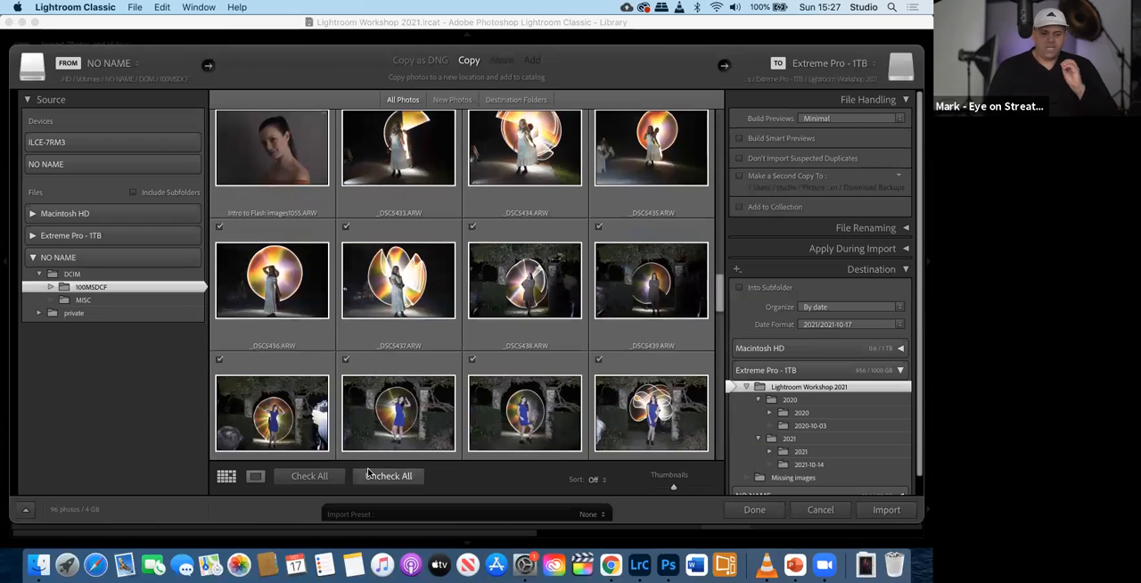
- Uncheck all photos for import, and select the light-painting shots from _DSC5433.ARW to _DSC5439.ARW
{"action": "left_click", "coordinate": [371, 477]}
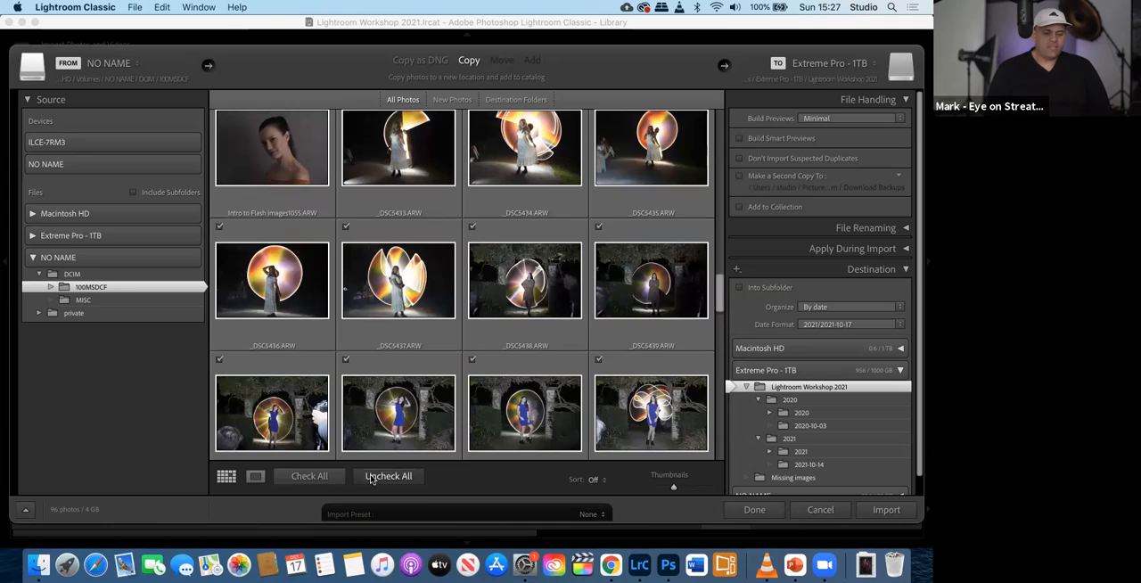
{"action": "scroll", "coordinate": [379, 275], "scroll_direction": "up", "scroll_amount": 3}
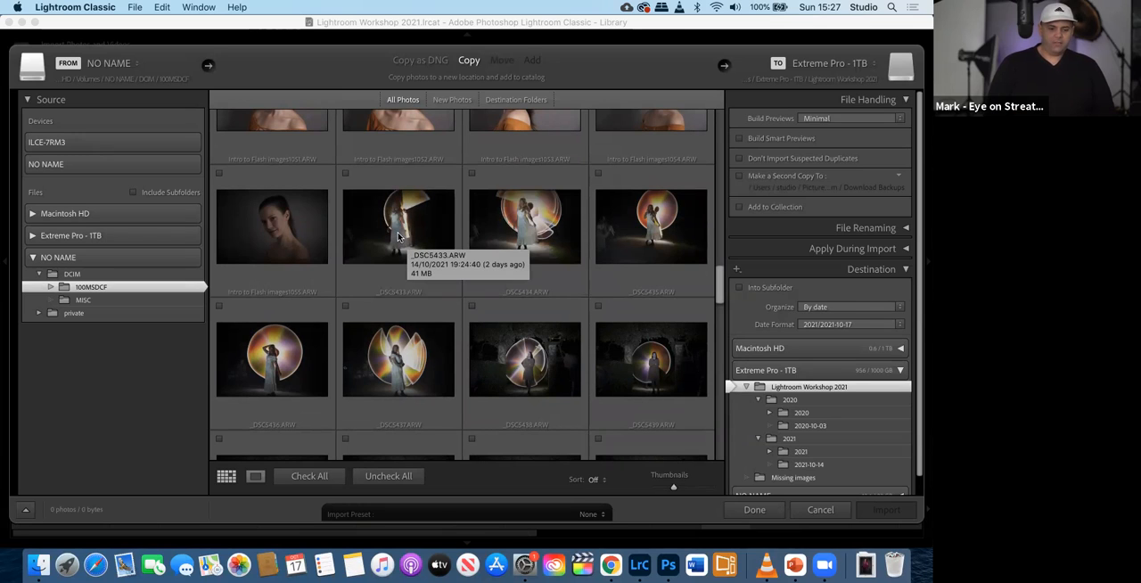
{"action": "left_click", "coordinate": [398, 236]}
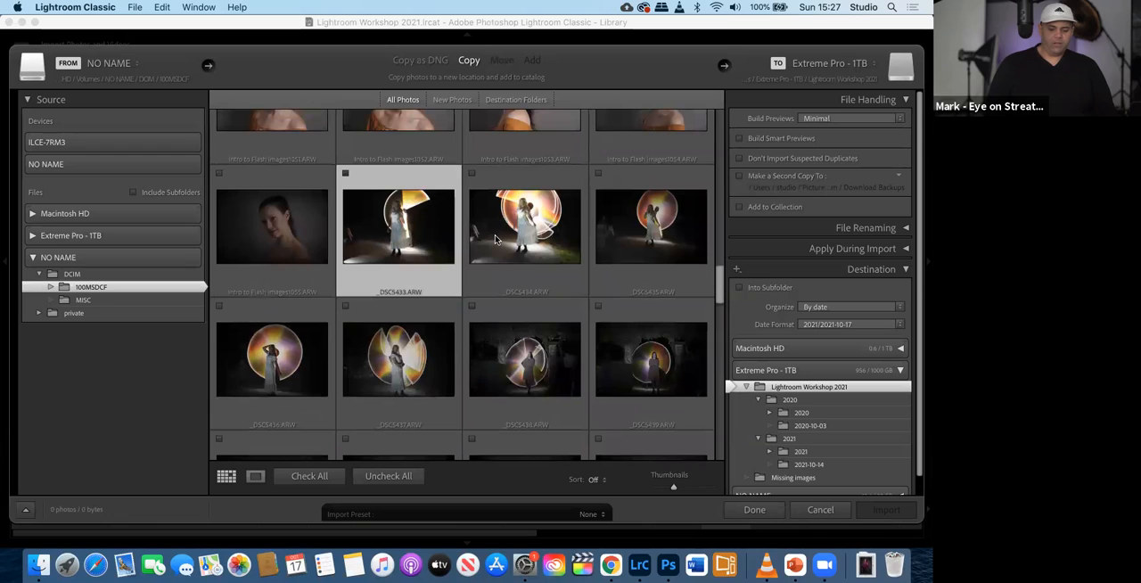
{"action": "left_click", "coordinate": [523, 239], "text": "shift"}
{"action": "left_click", "coordinate": [635, 242], "text": "shift"}
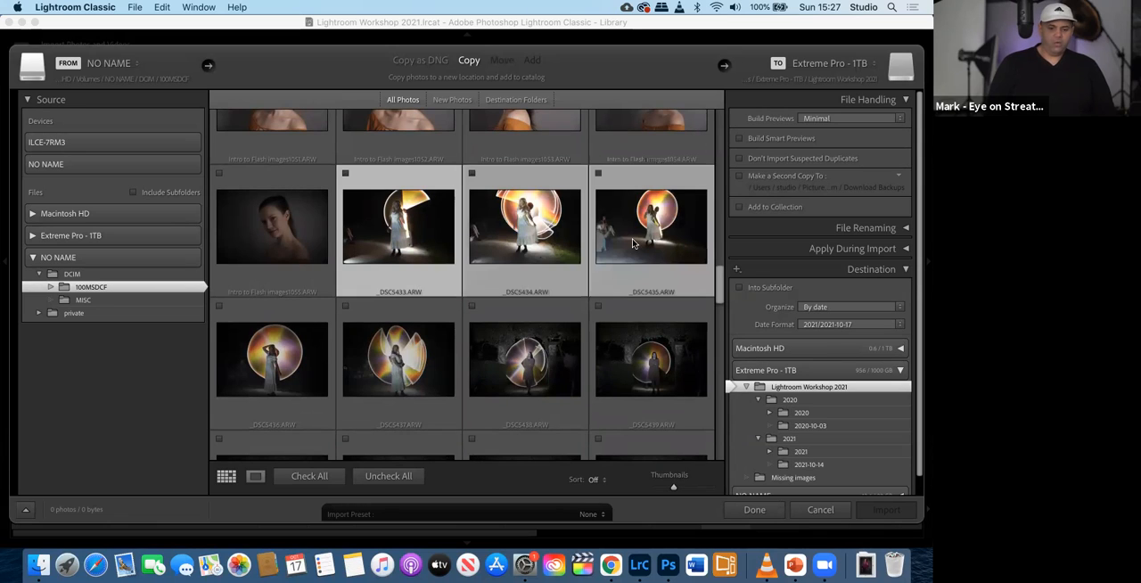
{"action": "left_click", "coordinate": [277, 357], "text": "shift"}
{"action": "left_click", "coordinate": [409, 369], "text": "shift"}
{"action": "left_click", "coordinate": [541, 369], "text": "shift"}
{"action": "left_click", "coordinate": [607, 360], "text": "shift"}
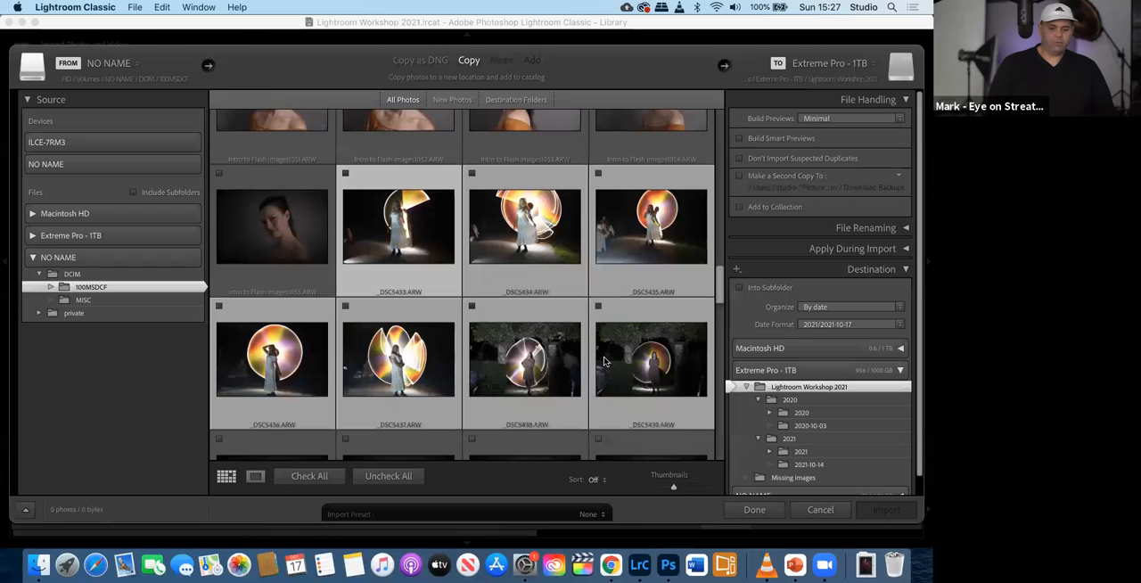
- Add _DSC5440.ARW to _DSC5443.ARW to the selection and check all the selected photos for import
{"action": "scroll", "coordinate": [604, 360], "scroll_direction": "down", "scroll_amount": 3}
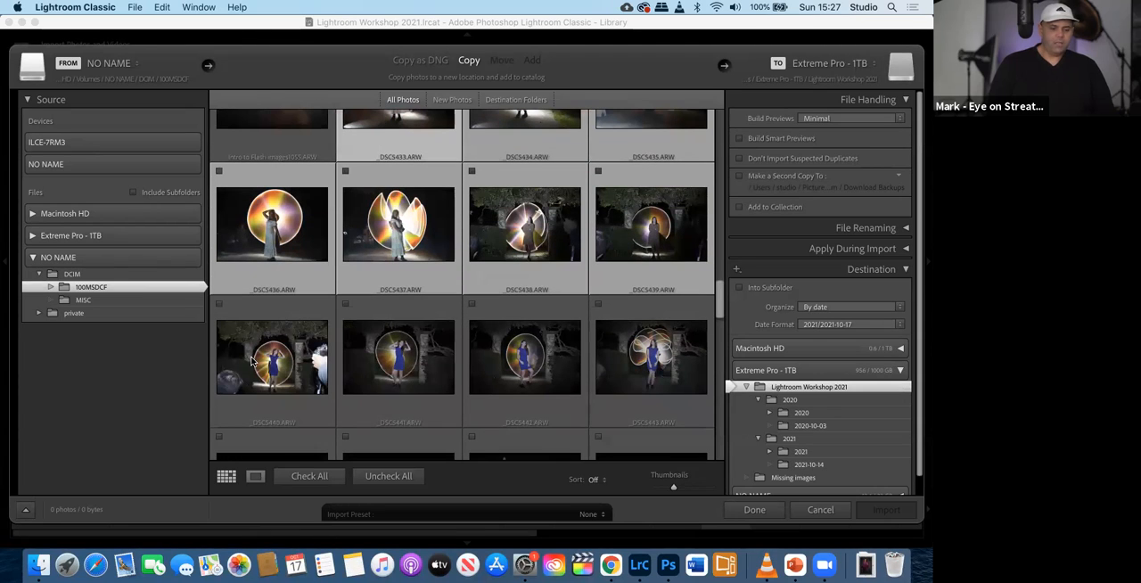
{"action": "left_click", "coordinate": [254, 361], "text": "shift"}
{"action": "left_click", "coordinate": [394, 352], "text": "shift"}
{"action": "left_click", "coordinate": [523, 375], "text": "shift"}
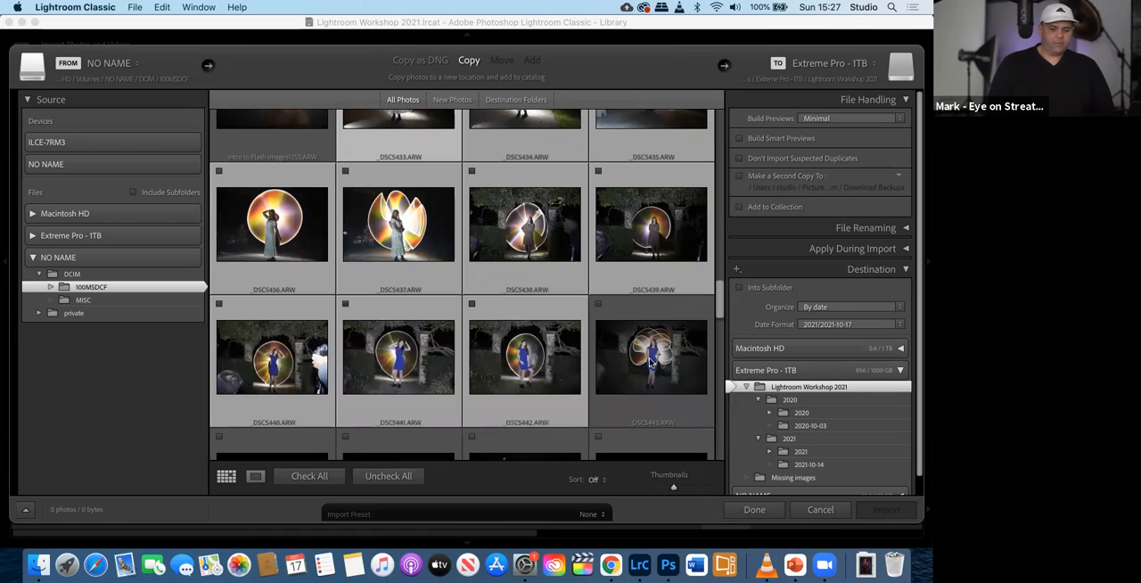
{"action": "left_click", "coordinate": [651, 361], "text": "shift"}
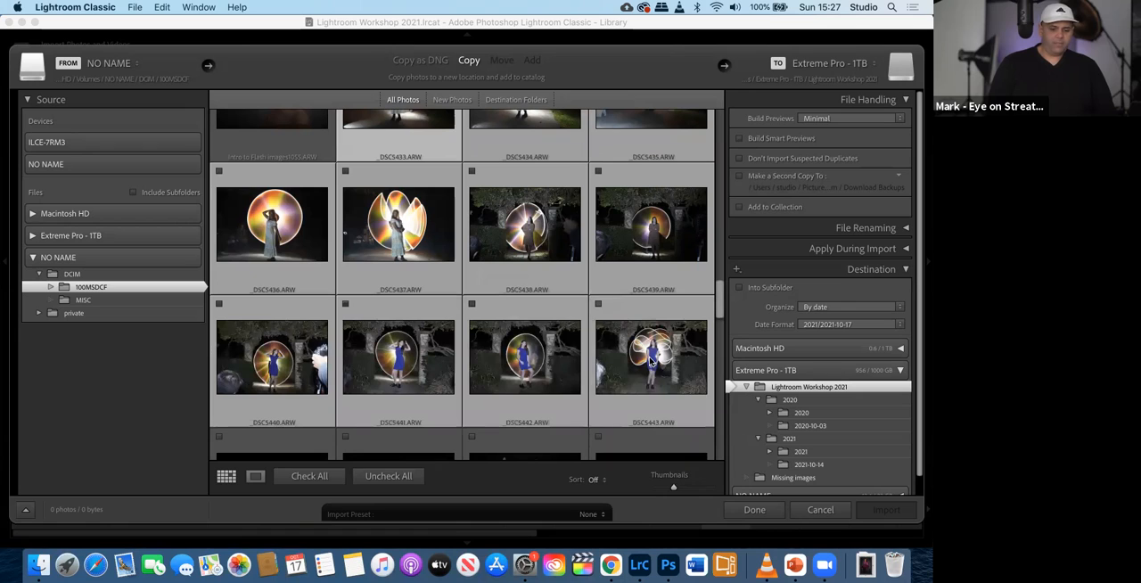
{"action": "left_click", "coordinate": [345, 306]}
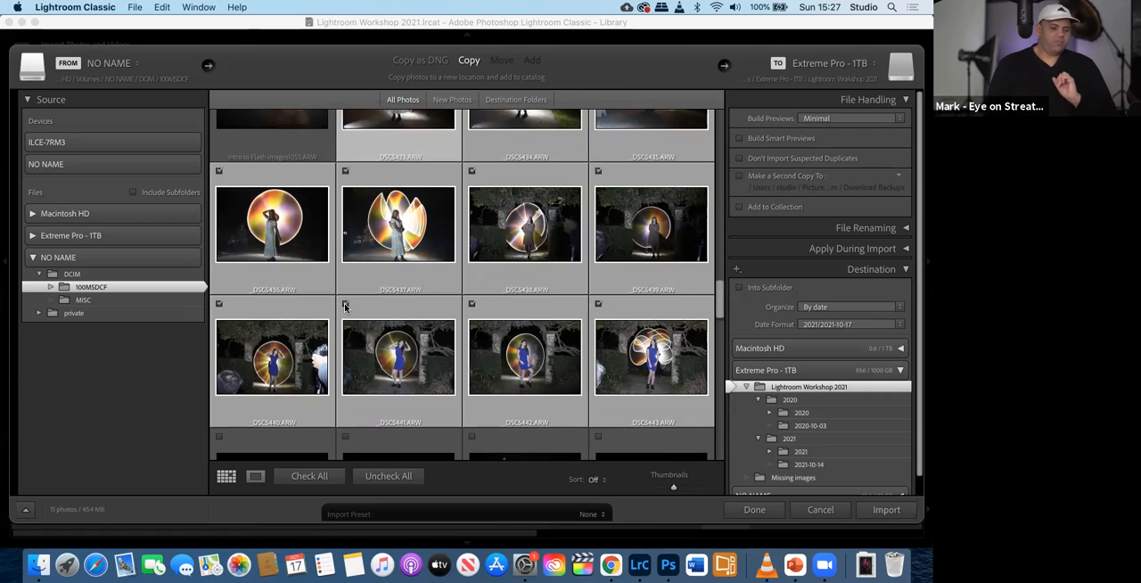
- Review the import grid, comparing the checked light-painting shots with the unchecked portraits and remaining photos
{"action": "scroll", "coordinate": [415, 319], "scroll_direction": "up", "scroll_amount": 1}
{"action": "scroll", "coordinate": [419, 308], "scroll_direction": "up", "scroll_amount": 3}
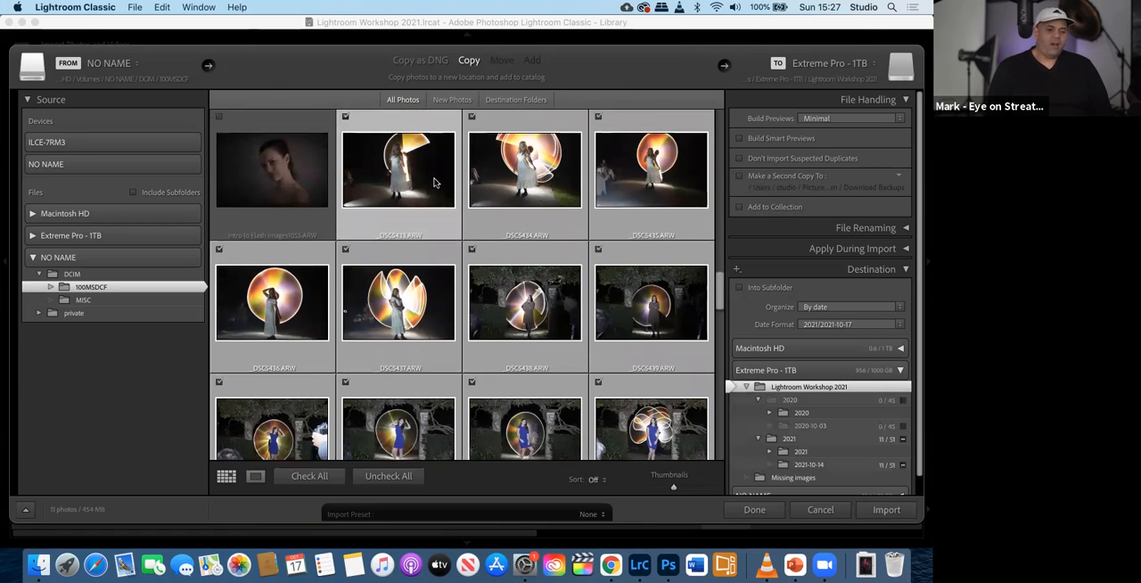
{"action": "scroll", "coordinate": [424, 393], "scroll_direction": "down", "scroll_amount": 3}
{"action": "scroll", "coordinate": [410, 419], "scroll_direction": "down", "scroll_amount": 2}
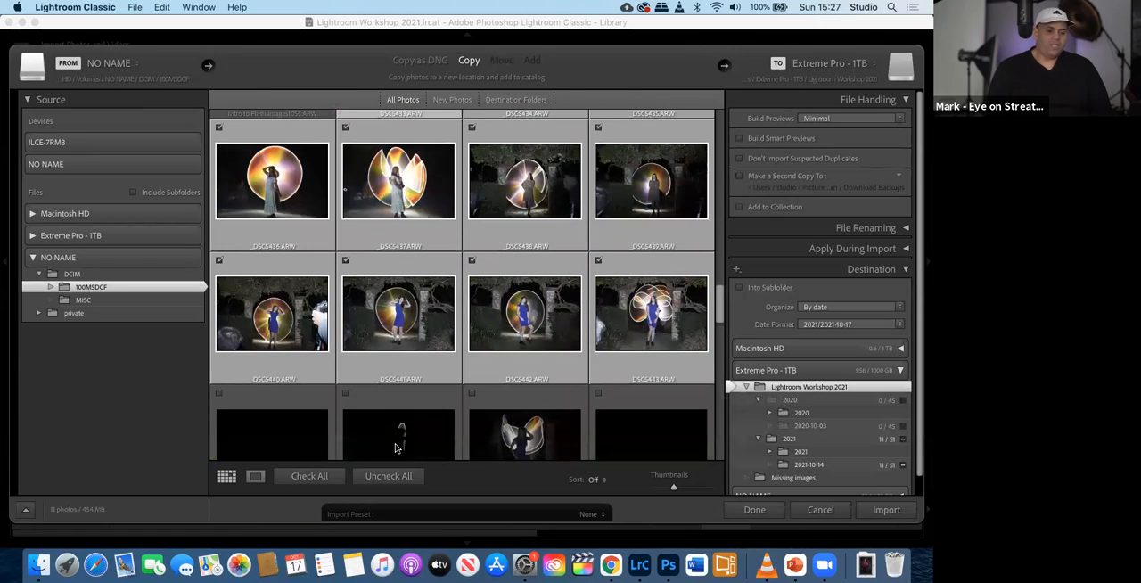
{"action": "scroll", "coordinate": [381, 283], "scroll_direction": "up", "scroll_amount": 5}
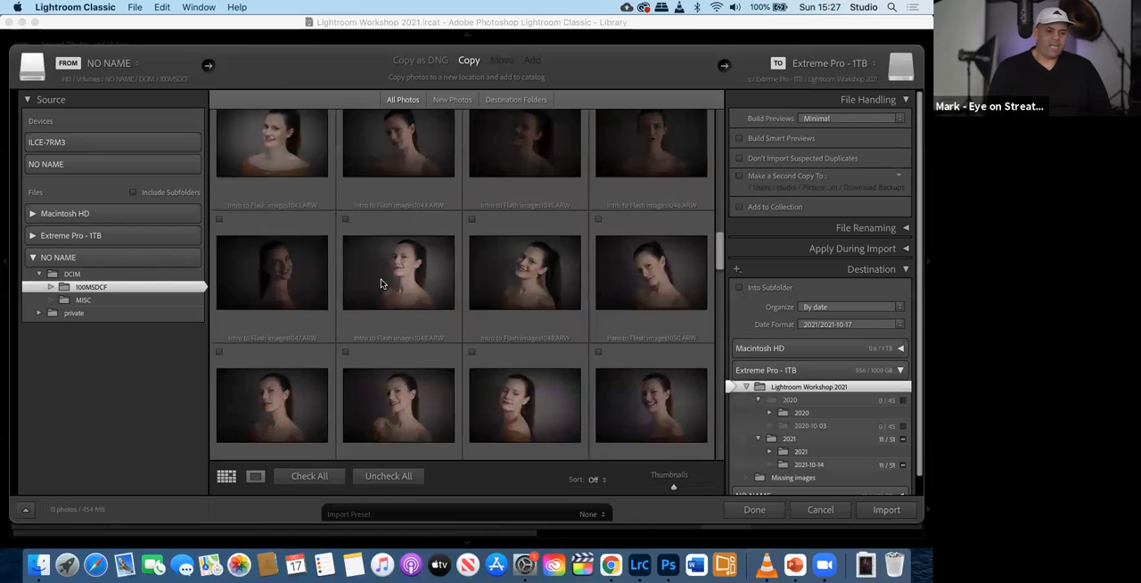
{"action": "scroll", "coordinate": [379, 294], "scroll_direction": "up", "scroll_amount": 3}
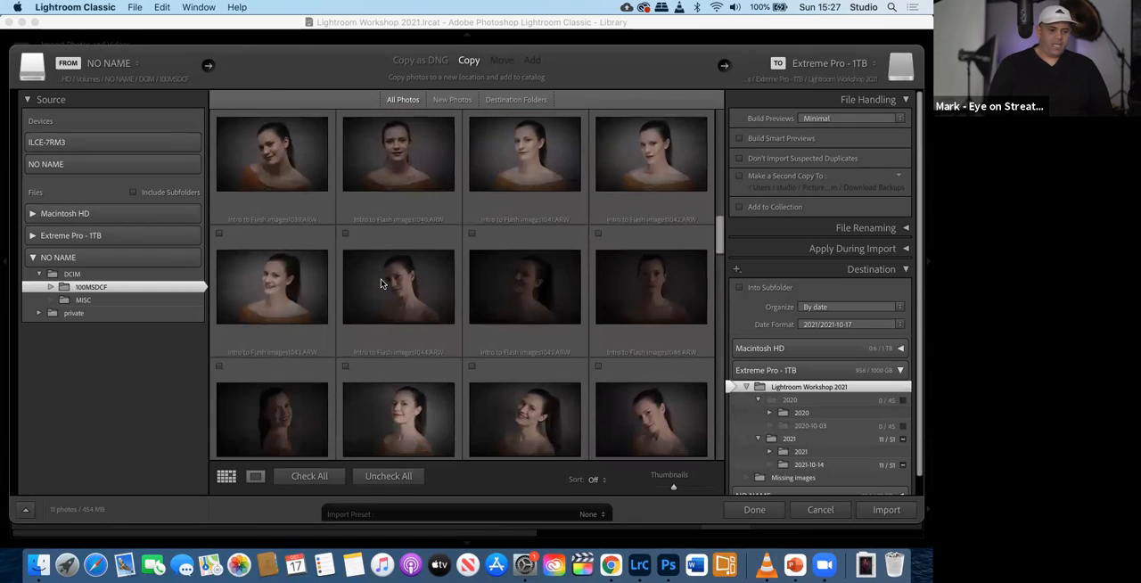
{"action": "scroll", "coordinate": [376, 304], "scroll_direction": "up", "scroll_amount": 6}
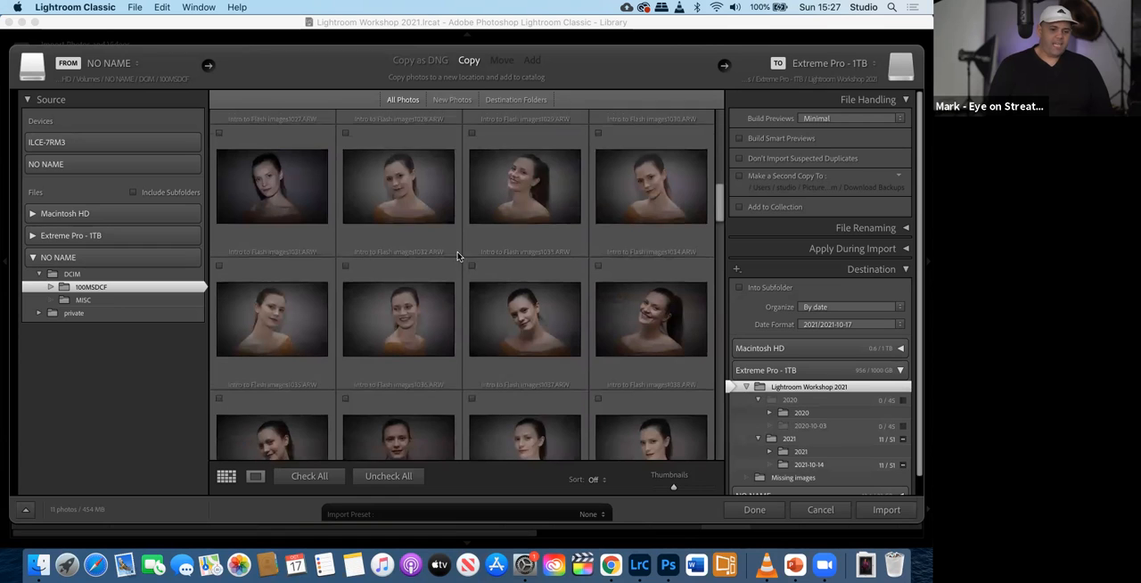
{"action": "scroll", "coordinate": [398, 223], "scroll_direction": "up", "scroll_amount": 1}
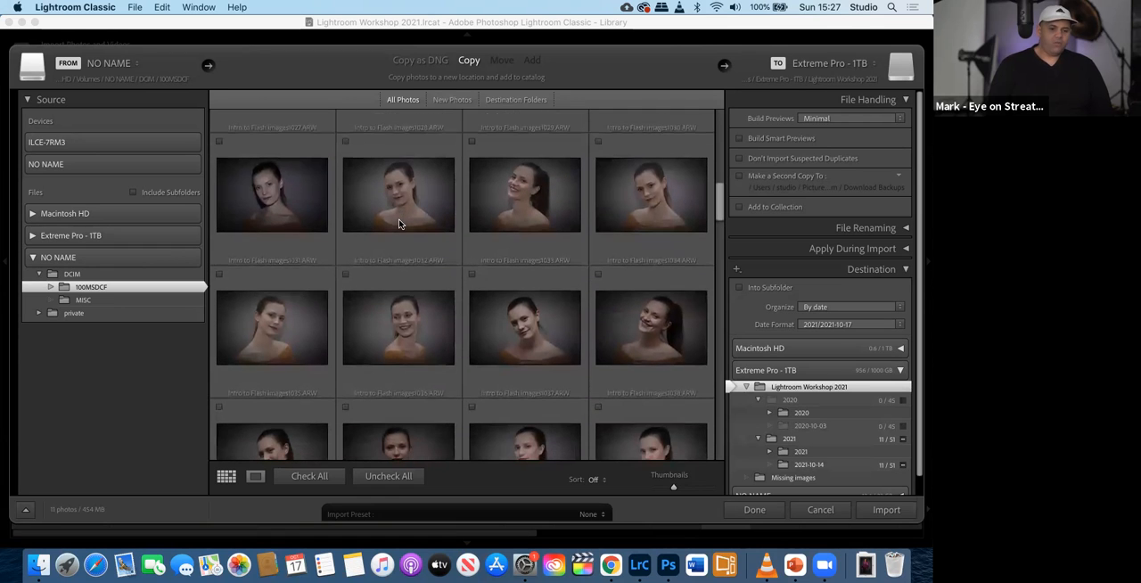
{"action": "scroll", "coordinate": [399, 223], "scroll_direction": "down", "scroll_amount": 10}
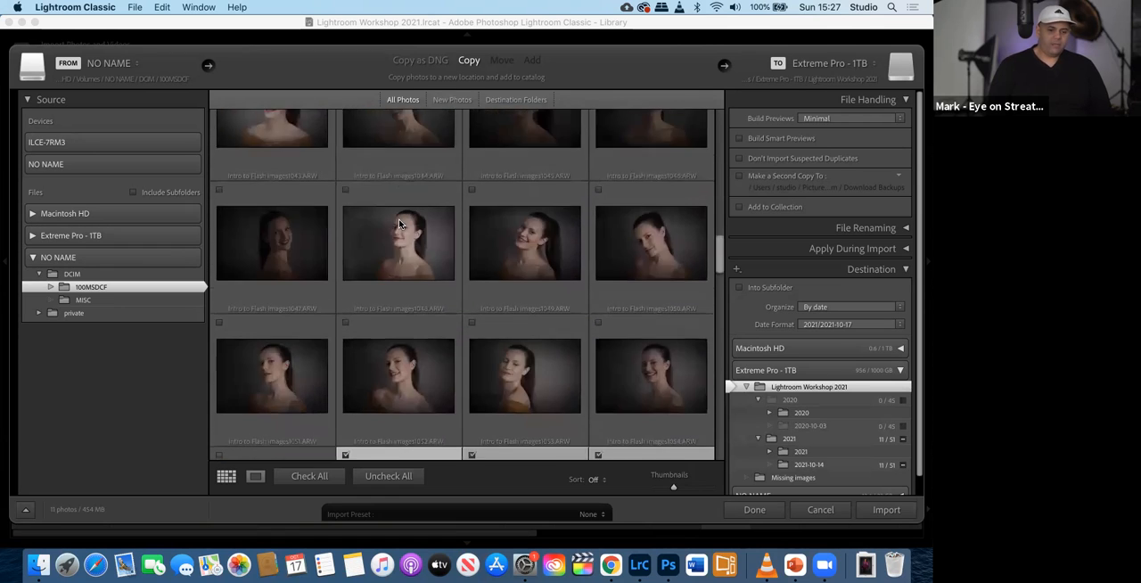
{"action": "scroll", "coordinate": [399, 223], "scroll_direction": "down", "scroll_amount": 8}
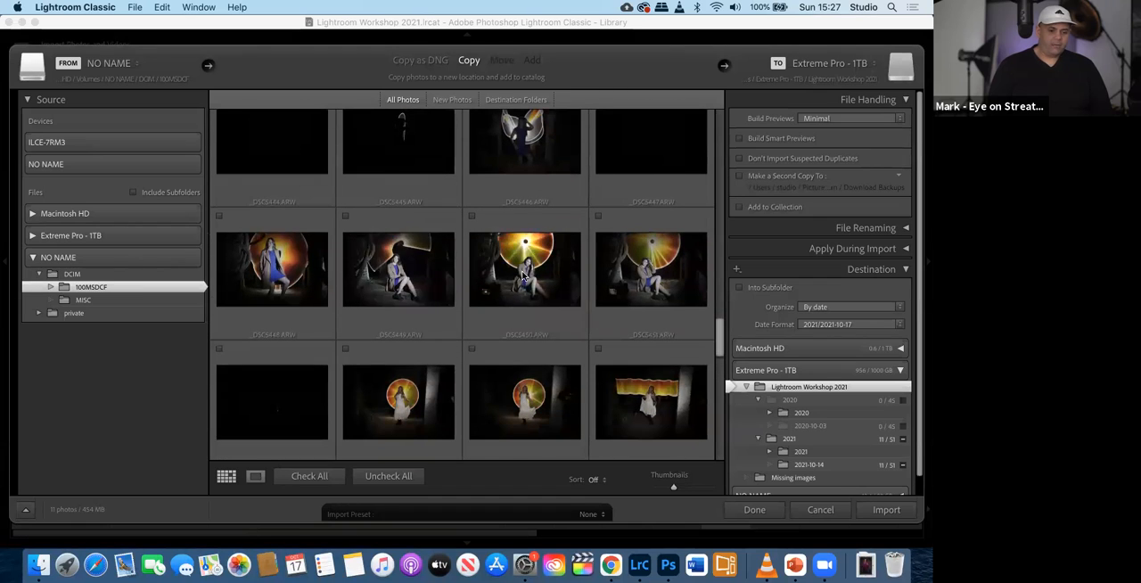
{"action": "scroll", "coordinate": [552, 272], "scroll_direction": "up", "scroll_amount": 8}
{"action": "scroll", "coordinate": [524, 279], "scroll_direction": "up", "scroll_amount": 3}
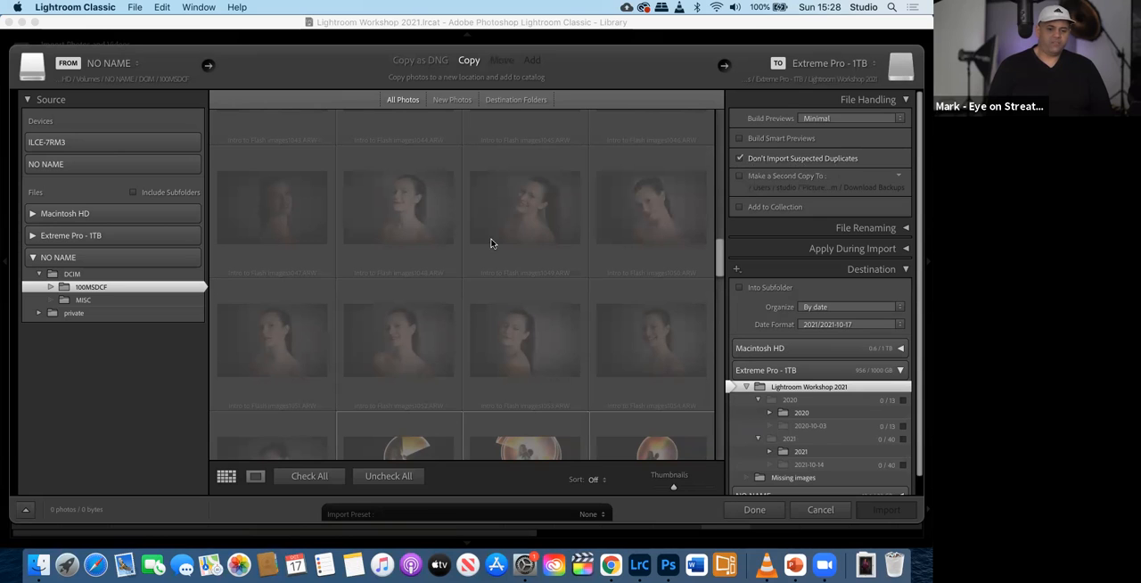
- Examine the import grid for dimmed suspected duplicates and for shots that can still be imported
{"action": "scroll", "coordinate": [448, 256], "scroll_direction": "down", "scroll_amount": 5}
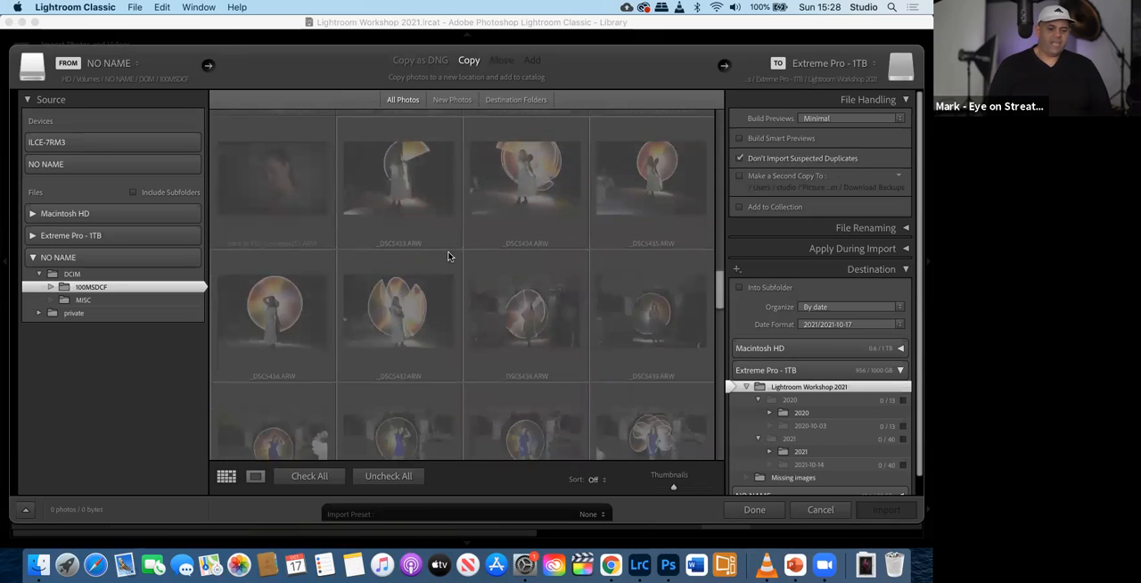
{"action": "scroll", "coordinate": [449, 256], "scroll_direction": "down", "scroll_amount": 5}
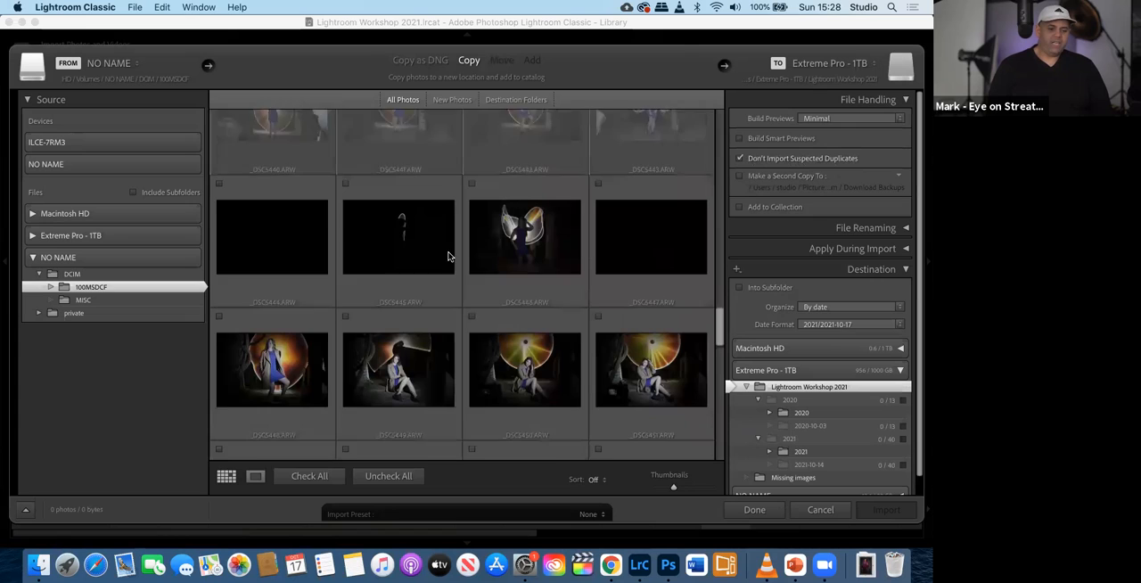
{"action": "scroll", "coordinate": [449, 256], "scroll_direction": "down", "scroll_amount": 3}
{"action": "scroll", "coordinate": [449, 256], "scroll_direction": "up", "scroll_amount": 4}
{"action": "scroll", "coordinate": [448, 256], "scroll_direction": "up", "scroll_amount": 4}
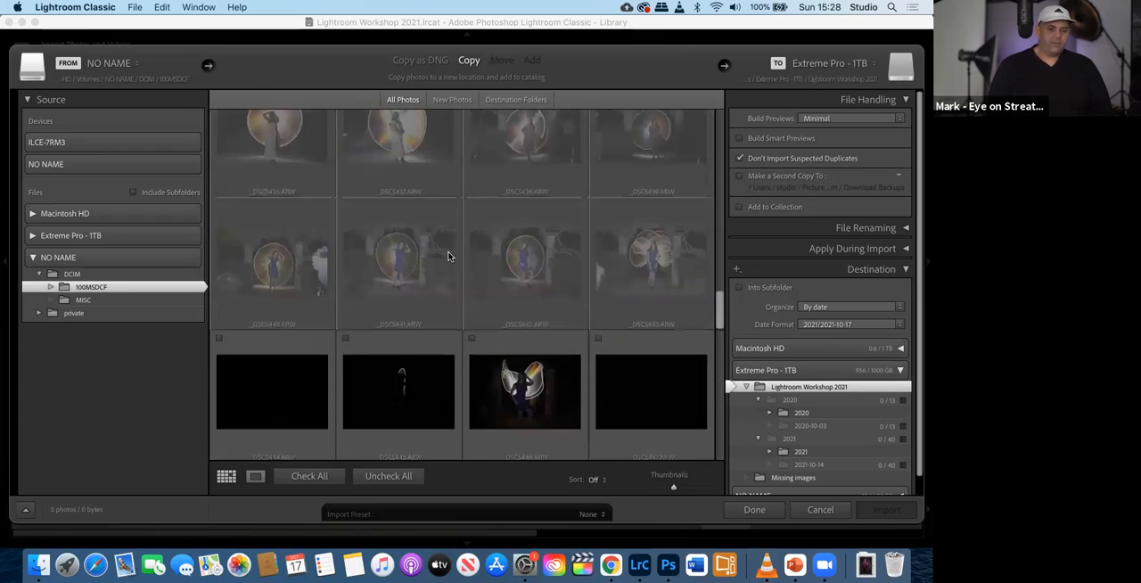
{"action": "scroll", "coordinate": [449, 256], "scroll_direction": "down", "scroll_amount": 6}
{"action": "scroll", "coordinate": [449, 256], "scroll_direction": "down", "scroll_amount": 8}
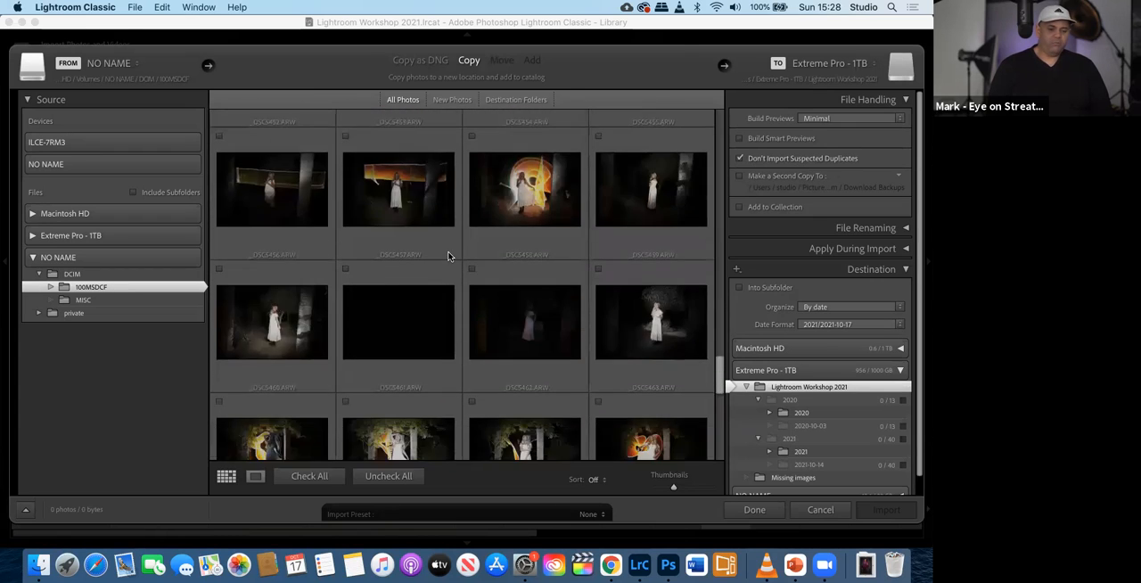
{"action": "scroll", "coordinate": [448, 256], "scroll_direction": "up", "scroll_amount": 10}
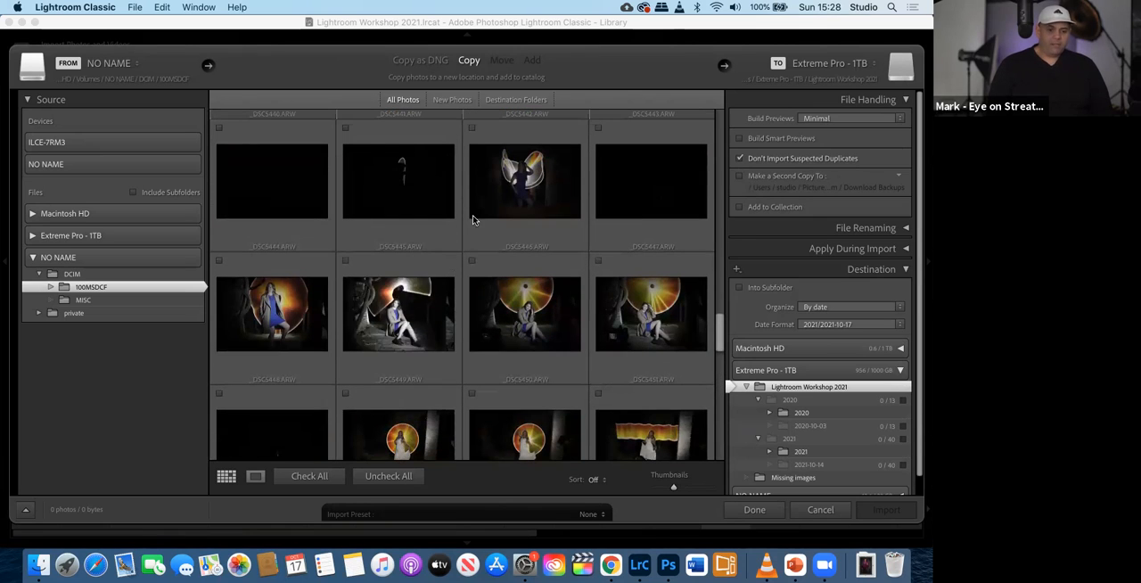
{"action": "scroll", "coordinate": [404, 256], "scroll_direction": "up", "scroll_amount": 3}
{"action": "scroll", "coordinate": [507, 297], "scroll_direction": "down", "scroll_amount": 4}
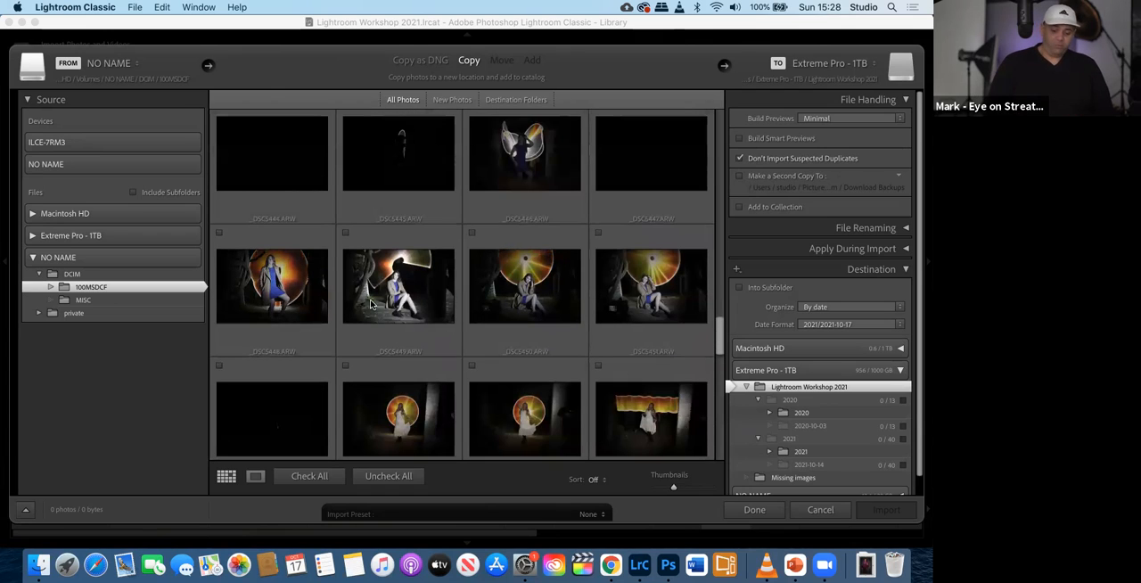
- Select _DSC5448.ARW to _DSC5451.ARW and _DSC5453.ARW to _DSC5458.ARW, and check them for import
{"action": "left_click_drag", "start_coordinate": [318, 292], "coordinate": [486, 248]}
{"action": "left_click", "coordinate": [471, 247]}
{"action": "scroll", "coordinate": [473, 250], "scroll_direction": "up", "scroll_amount": 3}
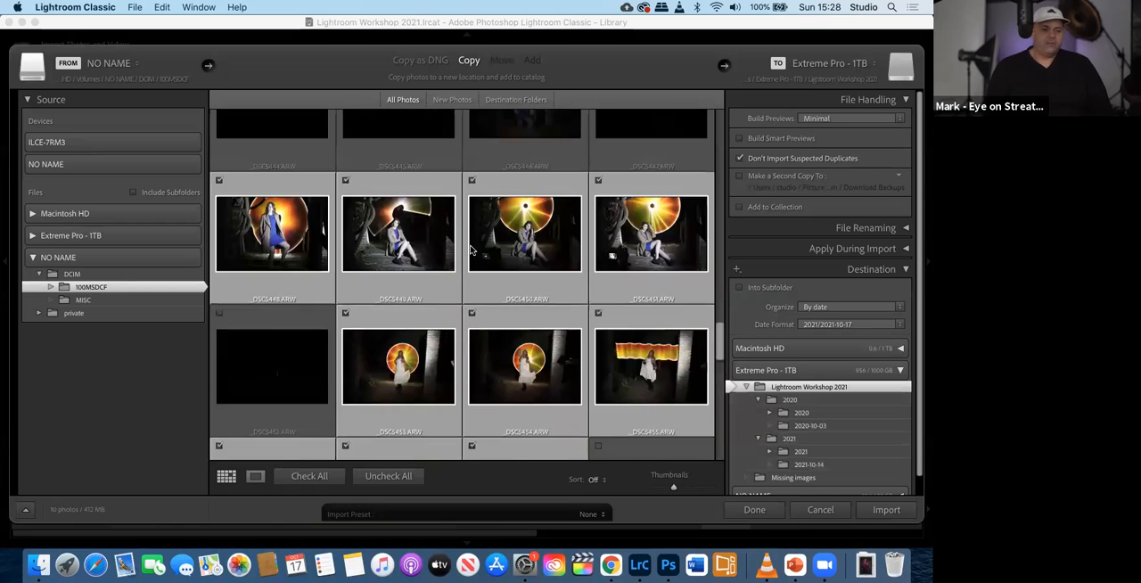
{"action": "scroll", "coordinate": [472, 254], "scroll_direction": "up", "scroll_amount": 3}
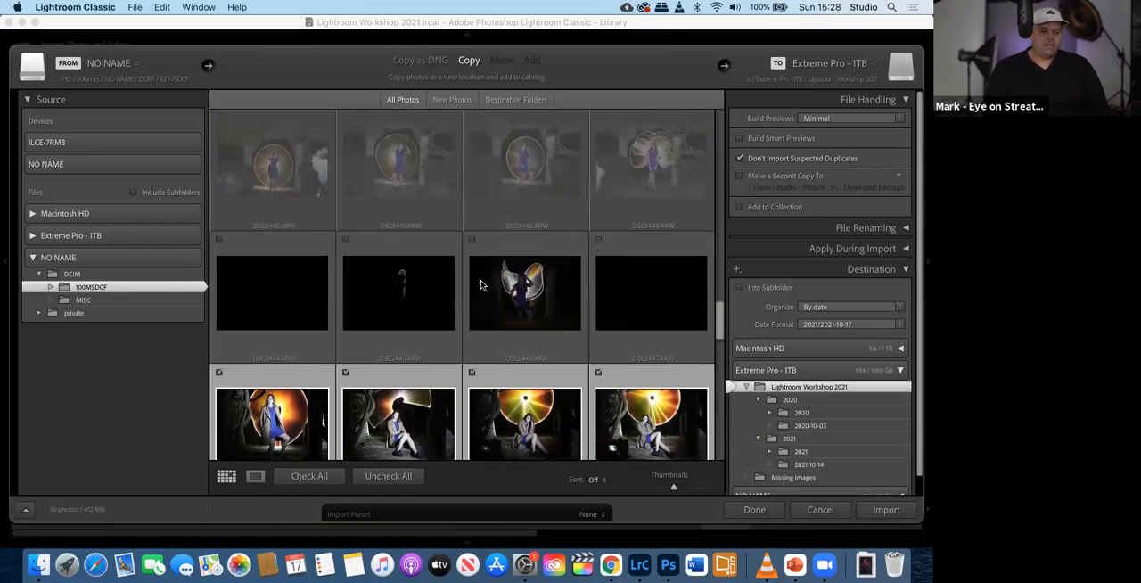
- Examine the import destination on Extreme Pro - 1TB, including its date-based folder structure, organization and date format settings
{"action": "scroll", "coordinate": [481, 286], "scroll_direction": "down", "scroll_amount": 3}
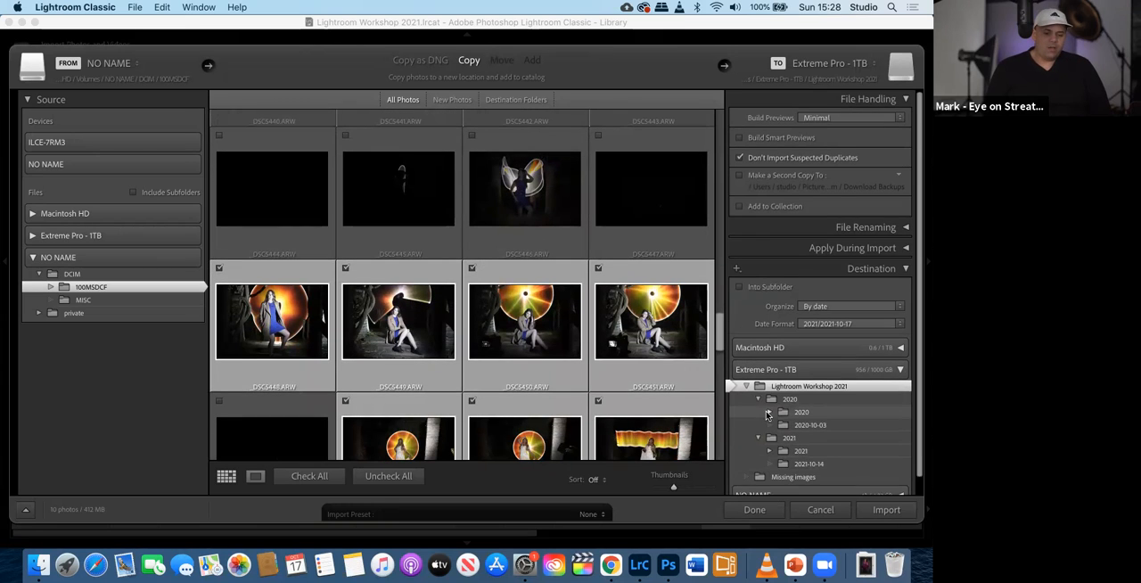
{"action": "scroll", "coordinate": [767, 415], "scroll_direction": "down", "scroll_amount": 1}
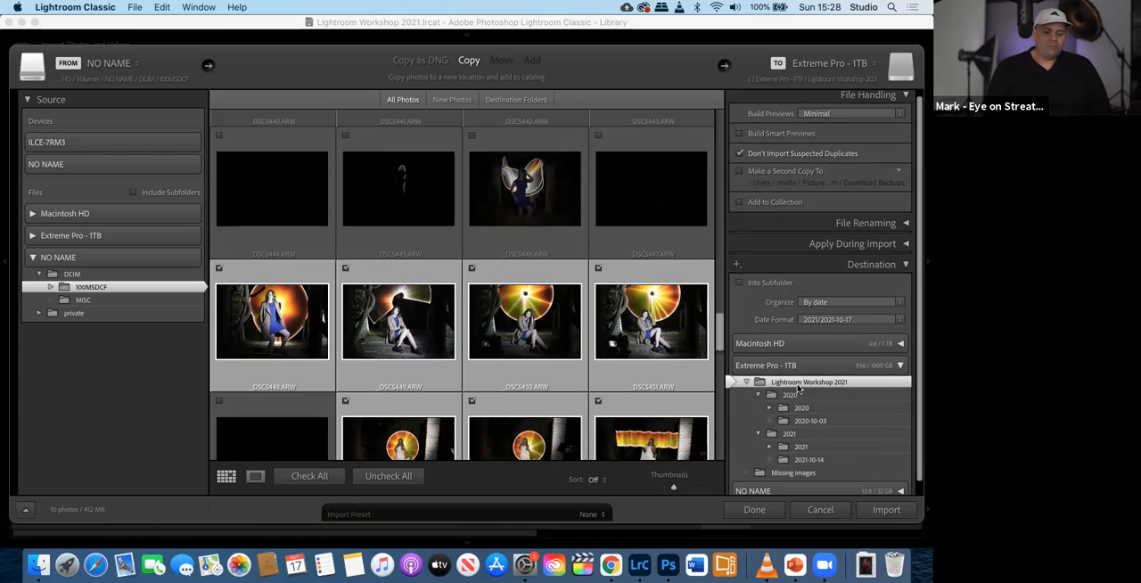
{"action": "scroll", "coordinate": [774, 388], "scroll_direction": "down", "scroll_amount": 1}
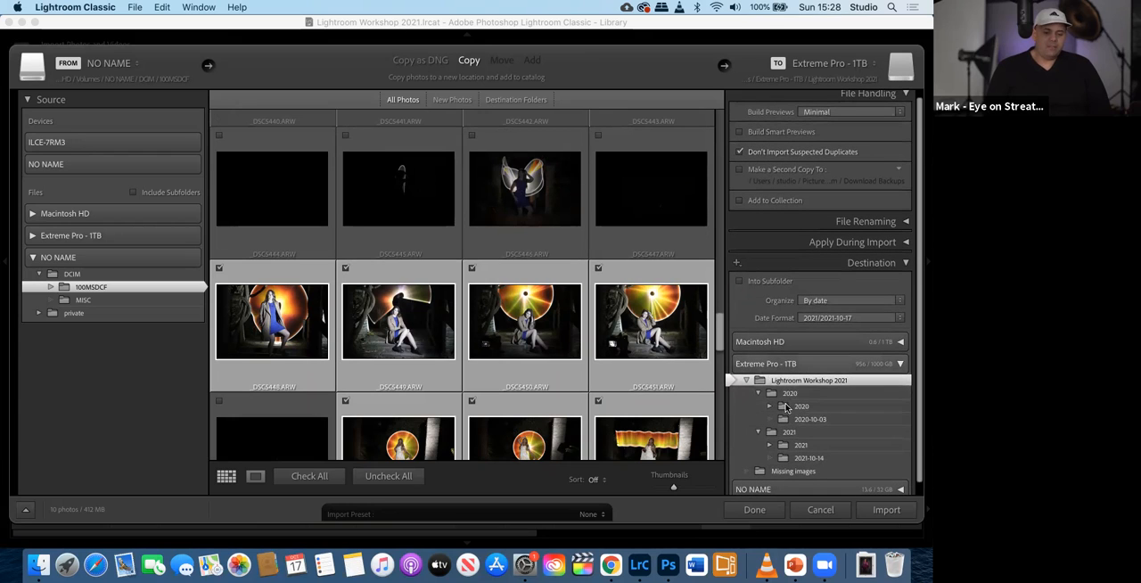
{"action": "scroll", "coordinate": [783, 406], "scroll_direction": "down", "scroll_amount": 1}
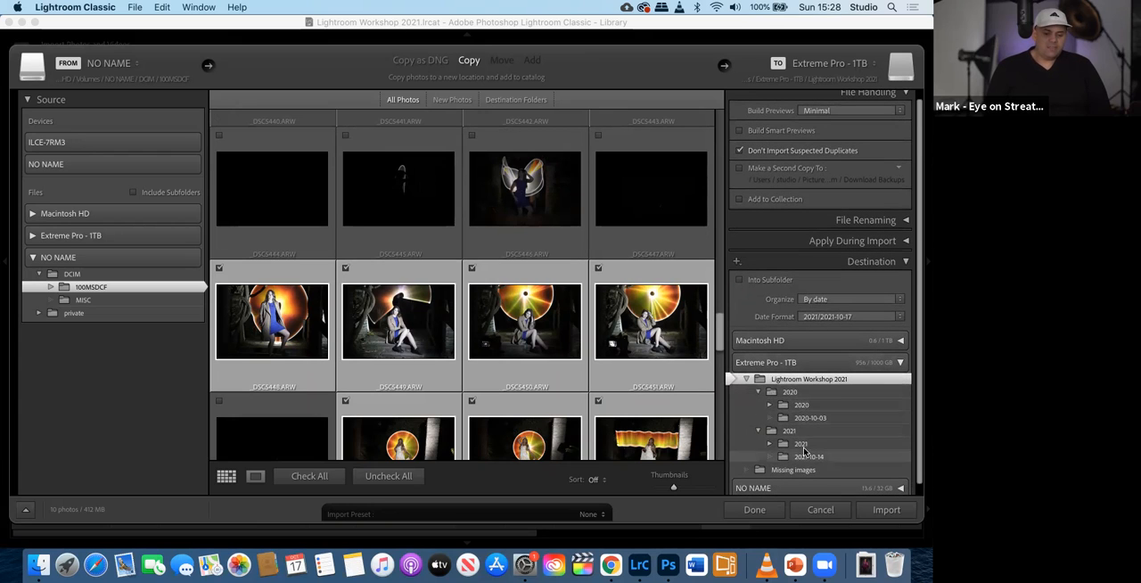
{"action": "scroll", "coordinate": [806, 450], "scroll_direction": "down", "scroll_amount": 1}
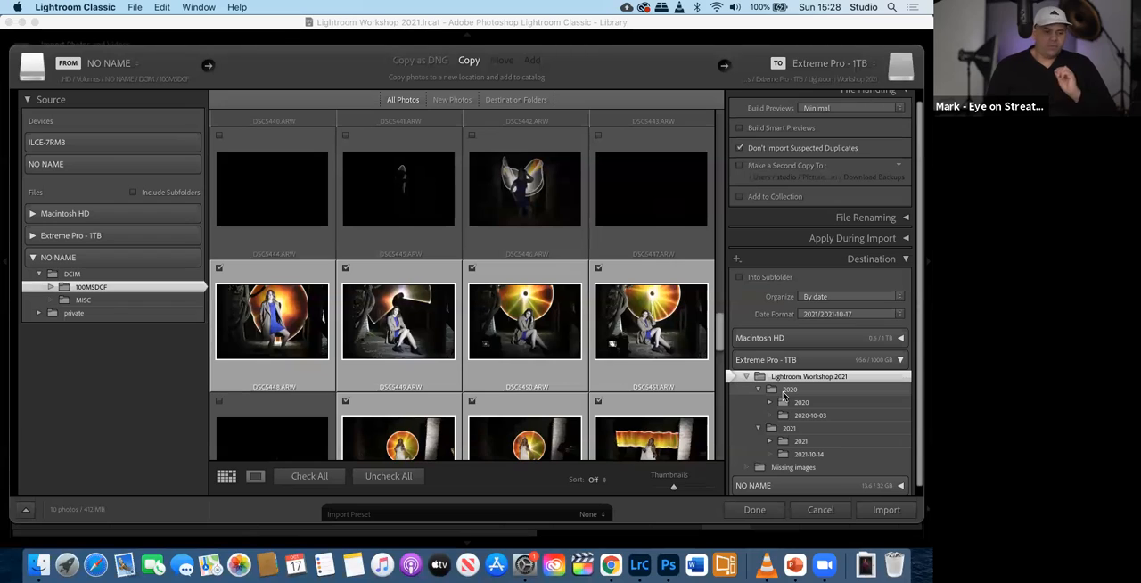
{"action": "scroll", "coordinate": [799, 200], "scroll_direction": "up", "scroll_amount": 2}
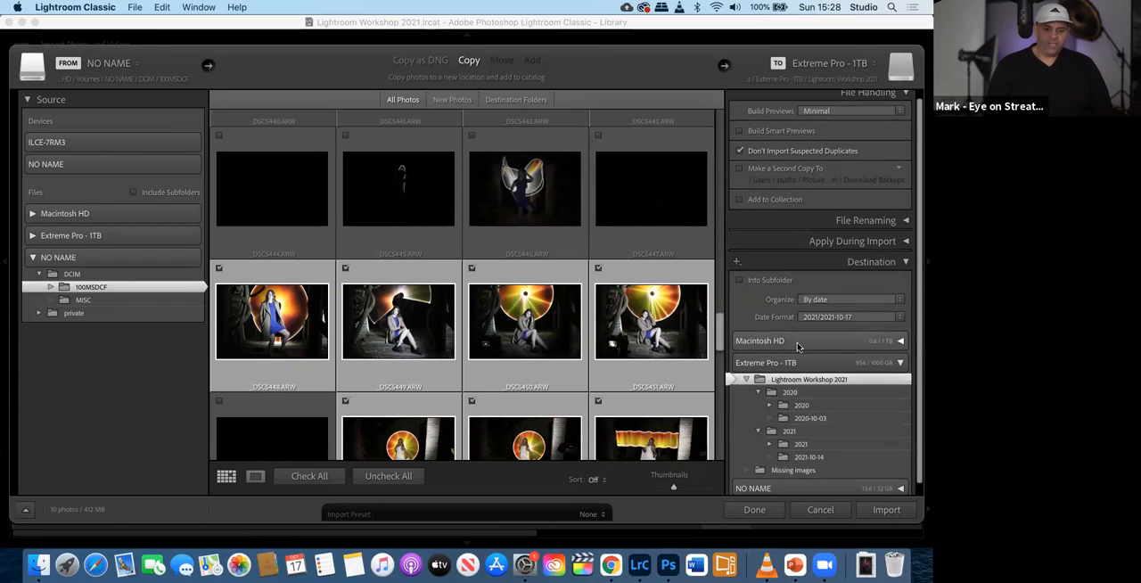
{"action": "scroll", "coordinate": [799, 198], "scroll_direction": "down", "scroll_amount": 2}
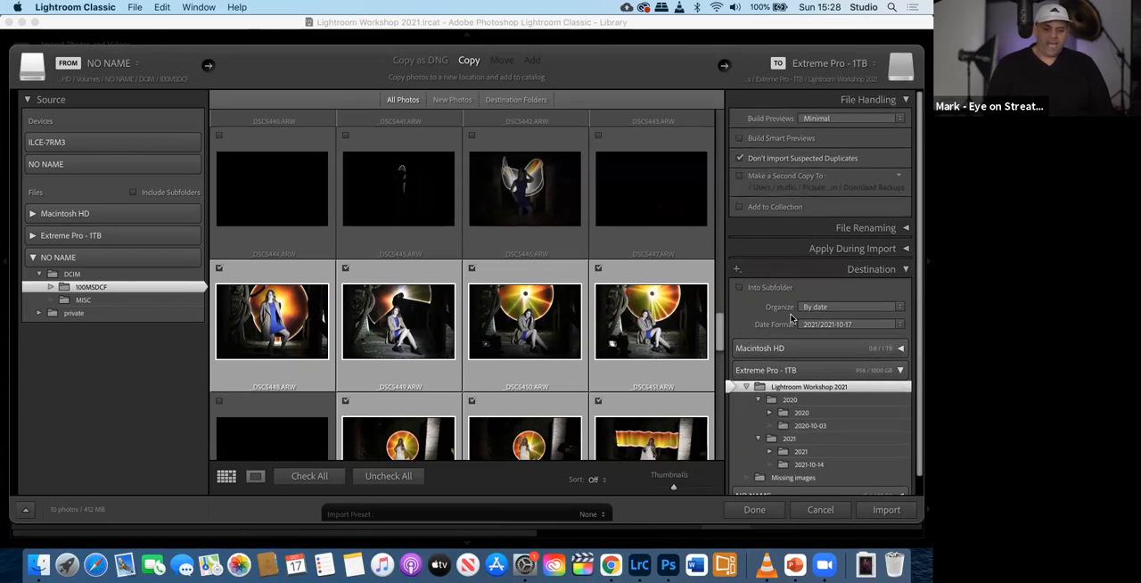
{"action": "scroll", "coordinate": [791, 318], "scroll_direction": "up", "scroll_amount": 2}
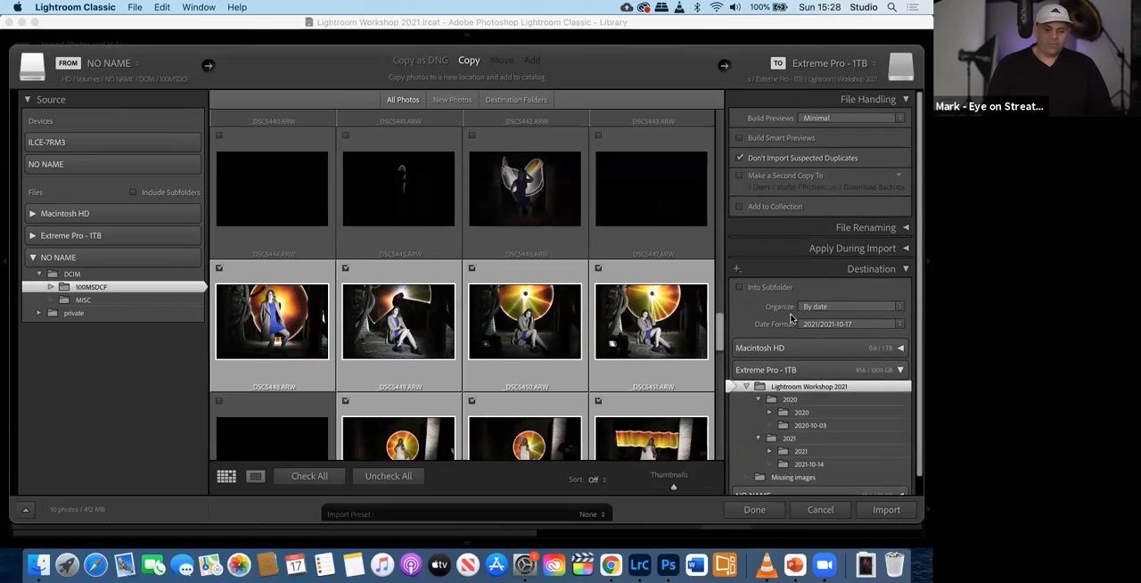
{"action": "scroll", "coordinate": [789, 312], "scroll_direction": "down", "scroll_amount": 3}
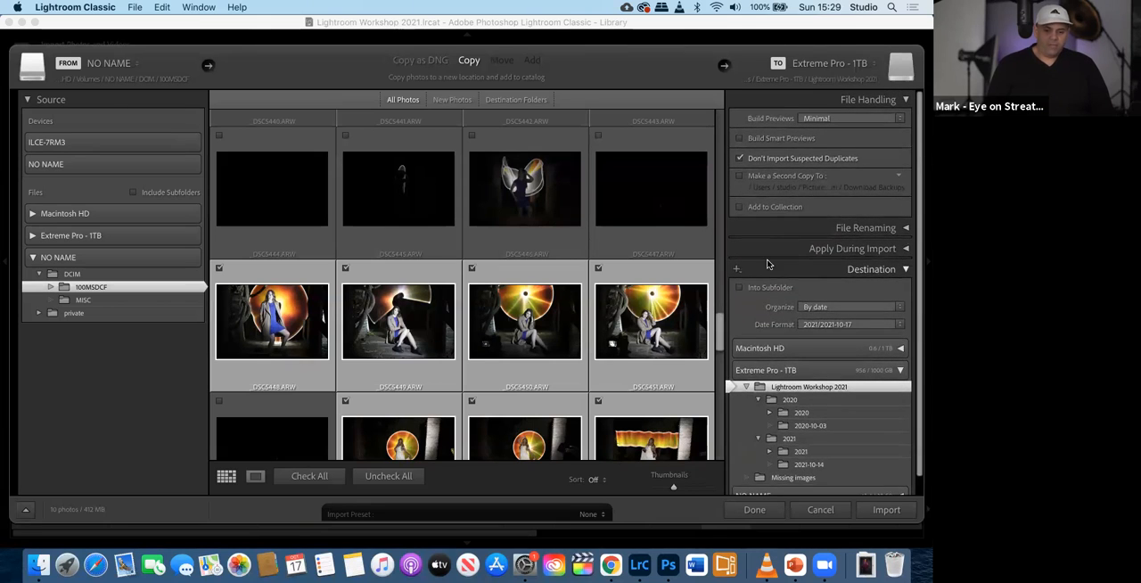
{"action": "scroll", "coordinate": [775, 268], "scroll_direction": "up", "scroll_amount": 1}
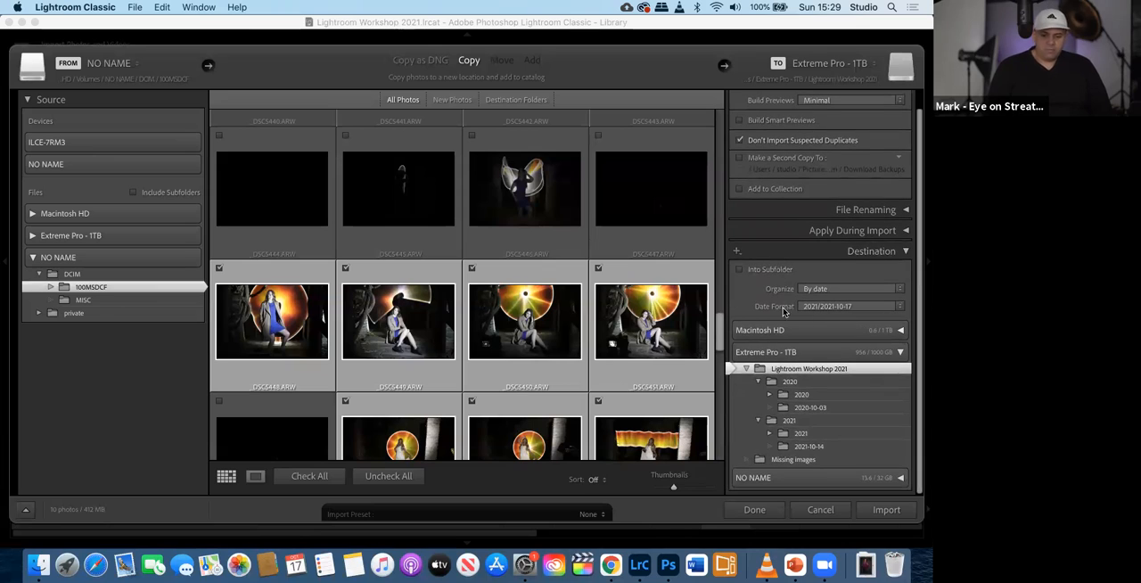
{"action": "scroll", "coordinate": [776, 268], "scroll_direction": "up", "scroll_amount": 3}
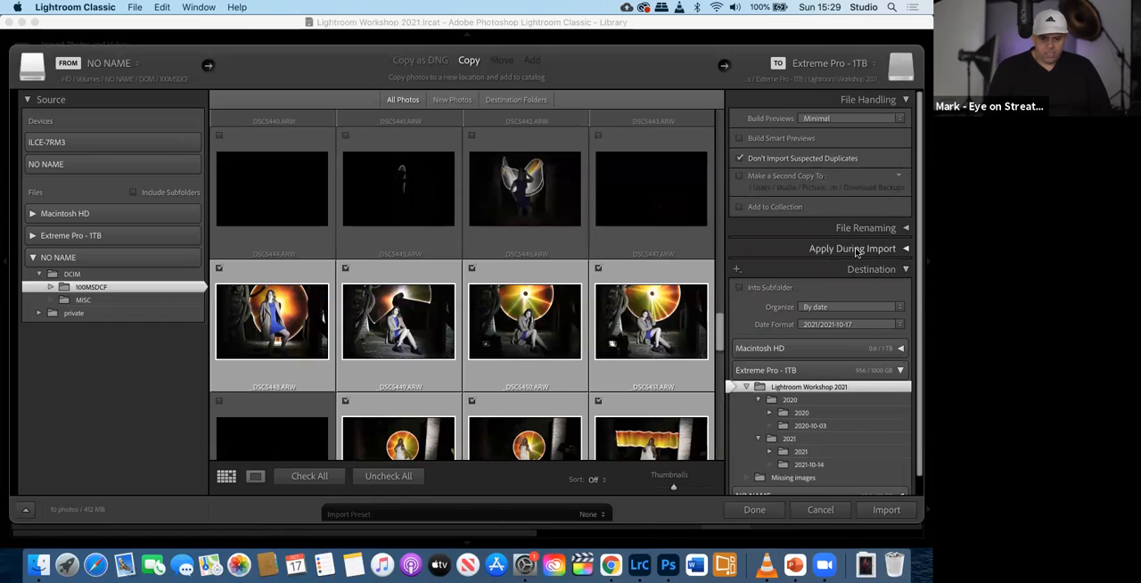
- Enable file renaming for the import with the Custom Name - Original File Number template
{"action": "left_click", "coordinate": [866, 228]}
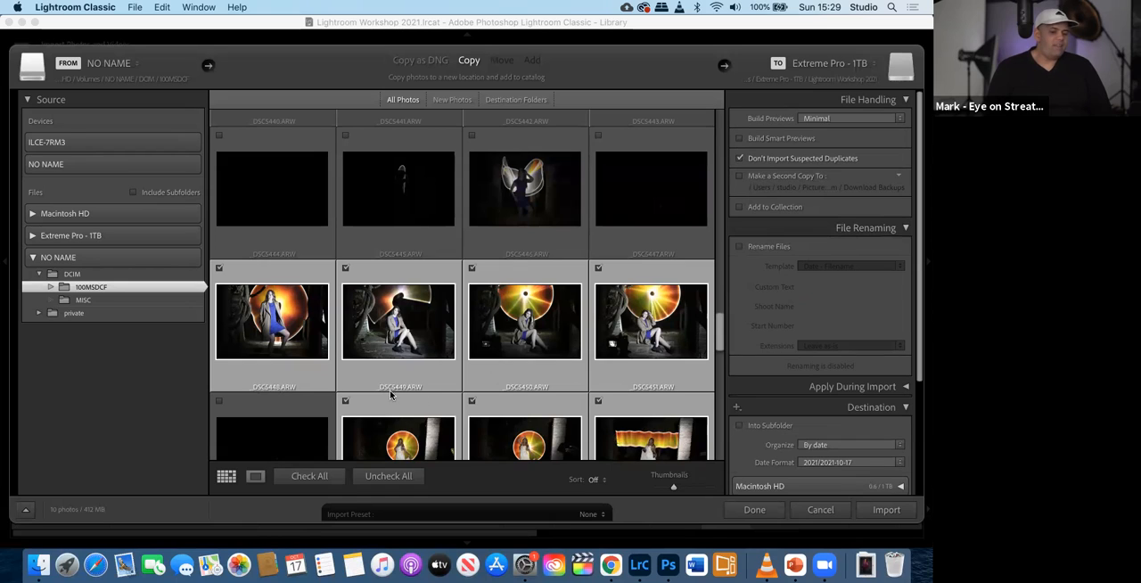
{"action": "left_click", "coordinate": [740, 247]}
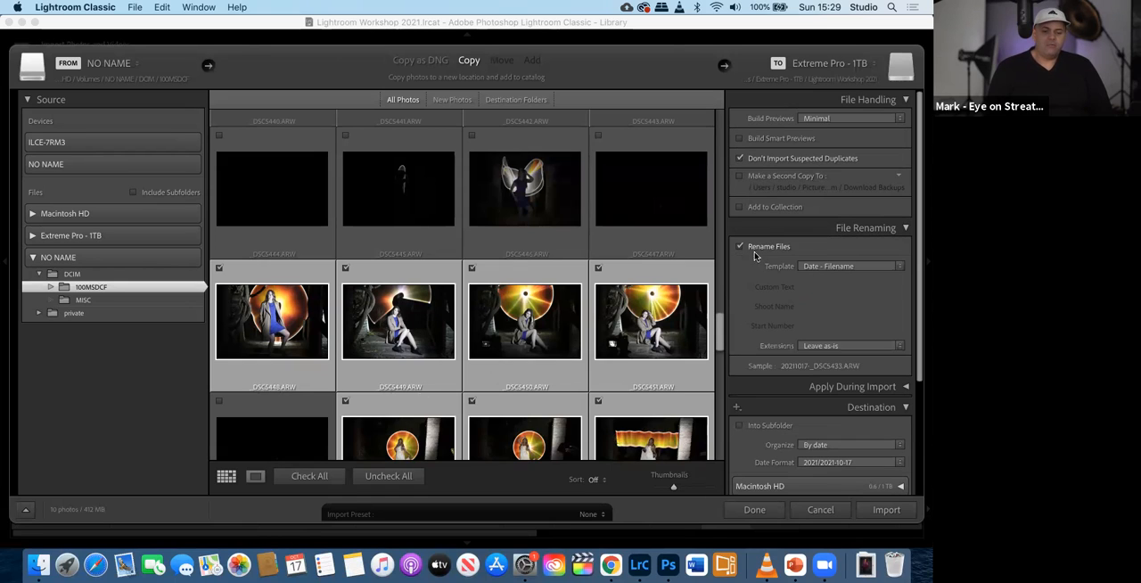
{"action": "left_click", "coordinate": [815, 268]}
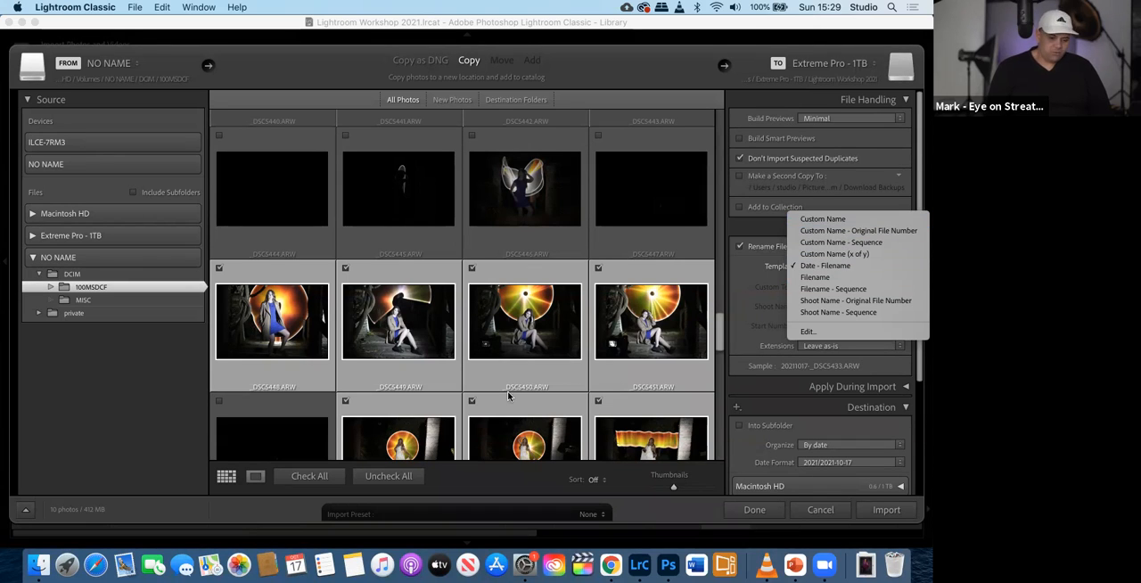
{"action": "left_click", "coordinate": [815, 235]}
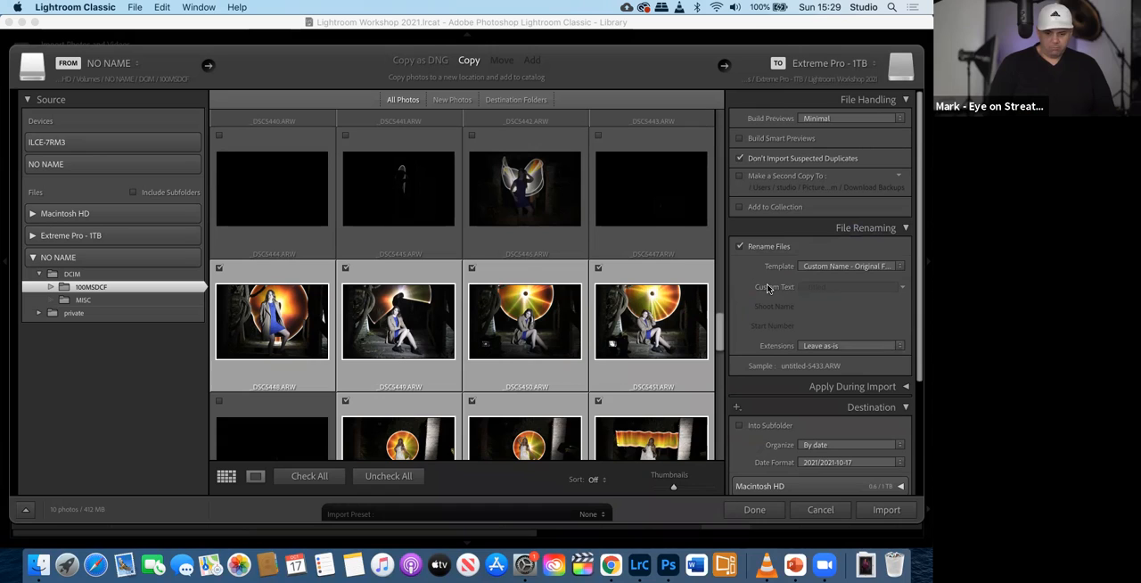
- Set the renaming custom text to "Painting with Light 14 Oct" and import the checked photos
{"action": "left_click", "coordinate": [814, 287]}
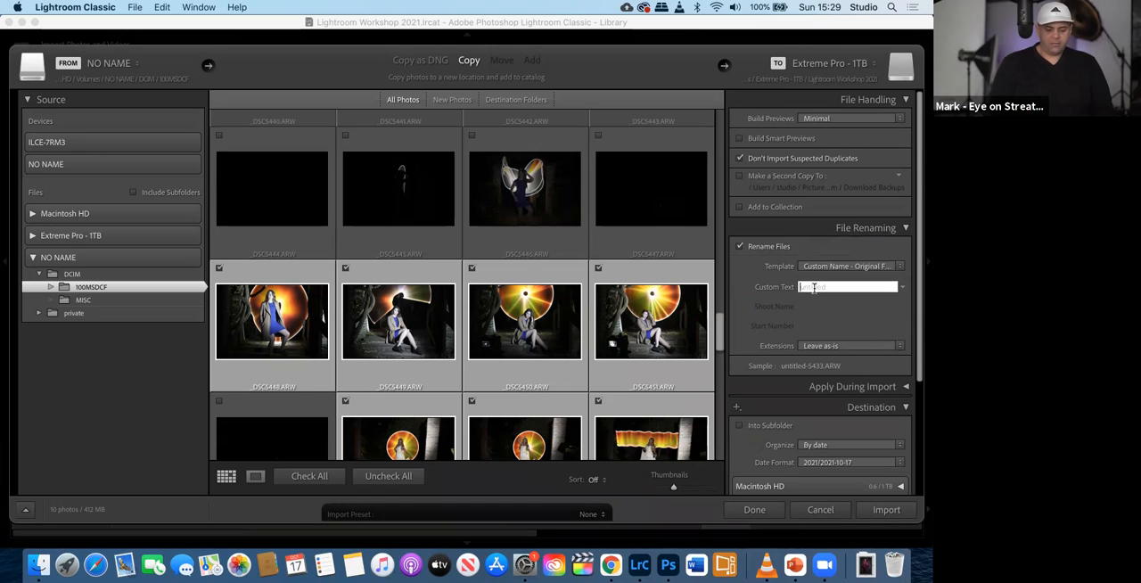
{"action": "type", "text": "Painting with Light"}
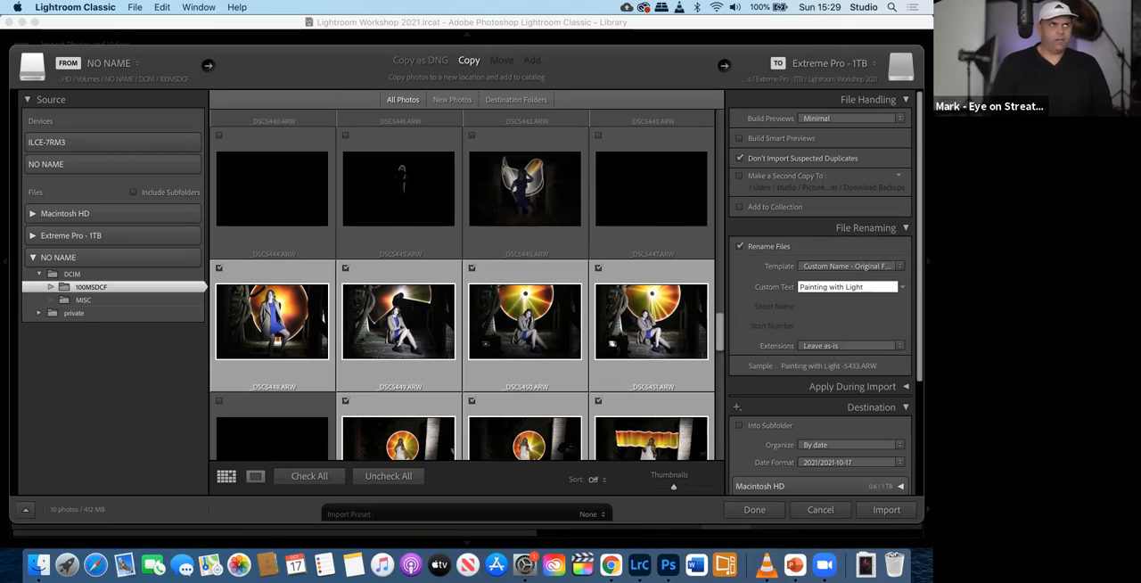
{"action": "type", "text": "14 Oct"}
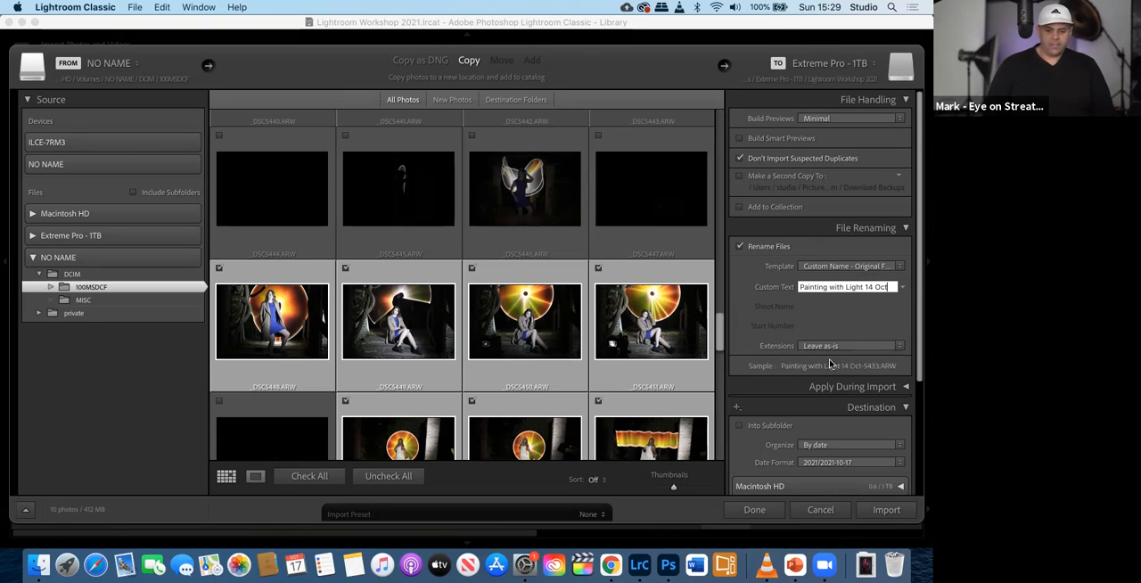
{"action": "left_click", "coordinate": [877, 511]}
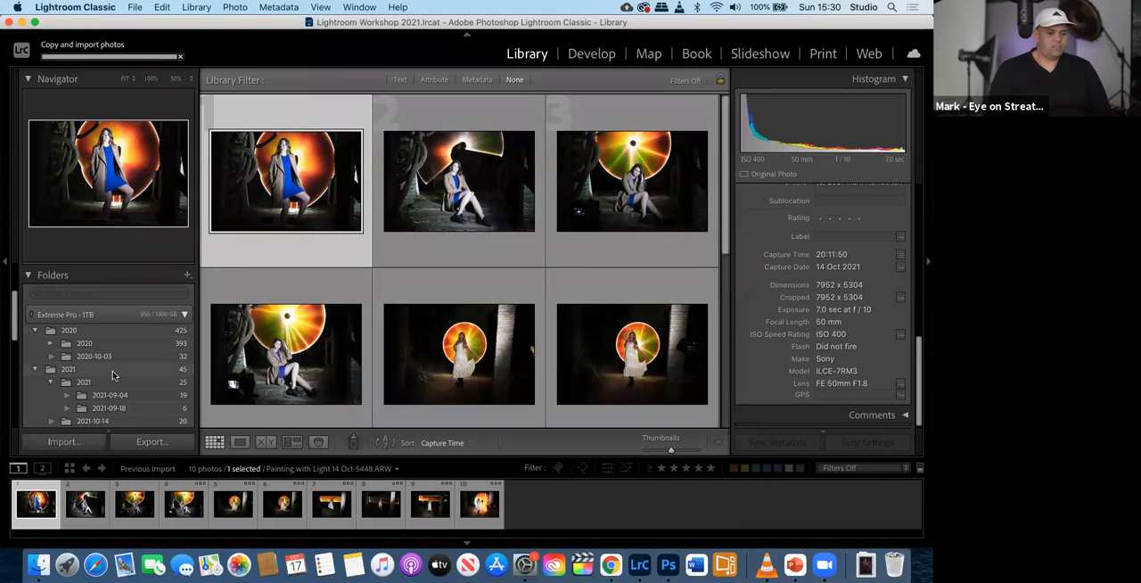
- Review the newly imported photos in Previous Import along with the catalog and folder lists
{"action": "scroll", "coordinate": [114, 364], "scroll_direction": "down", "scroll_amount": 4}
{"action": "scroll", "coordinate": [113, 375], "scroll_direction": "up", "scroll_amount": 5}
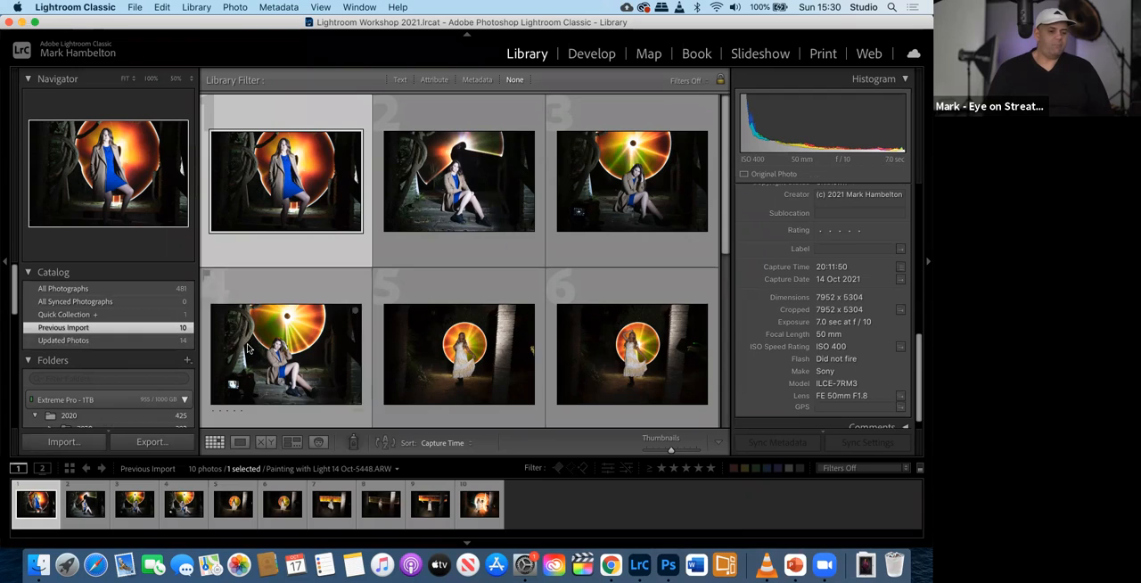
{"action": "scroll", "coordinate": [412, 359], "scroll_direction": "down", "scroll_amount": 5}
{"action": "scroll", "coordinate": [413, 359], "scroll_direction": "up", "scroll_amount": 3}
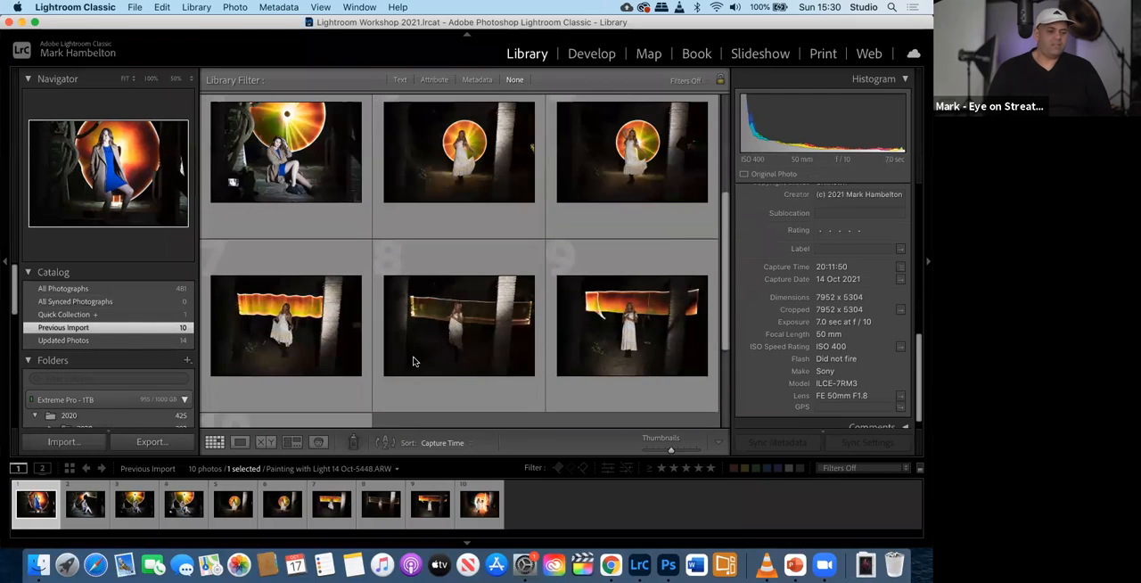
{"action": "scroll", "coordinate": [396, 238], "scroll_direction": "up", "scroll_amount": 3}
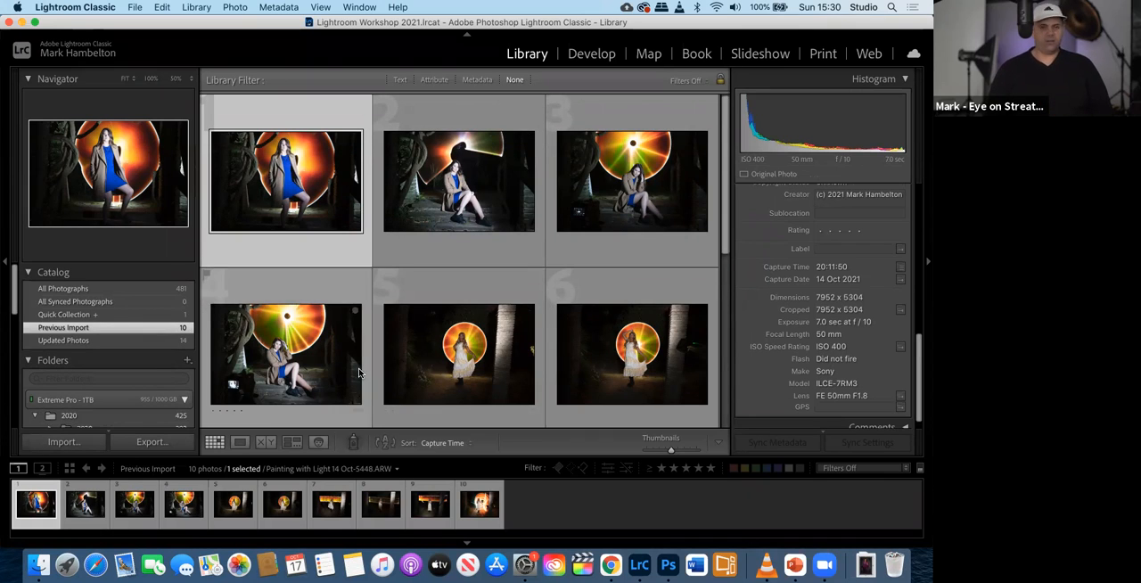
{"action": "scroll", "coordinate": [360, 370], "scroll_direction": "down", "scroll_amount": 1}
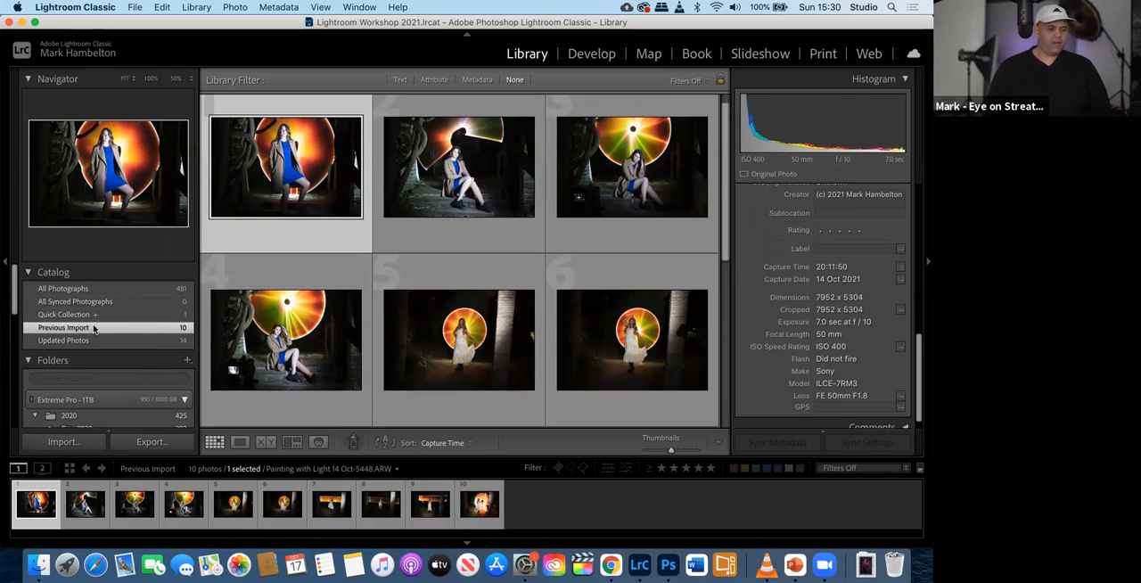
{"action": "scroll", "coordinate": [124, 330], "scroll_direction": "down", "scroll_amount": 3}
{"action": "scroll", "coordinate": [116, 323], "scroll_direction": "up", "scroll_amount": 3}
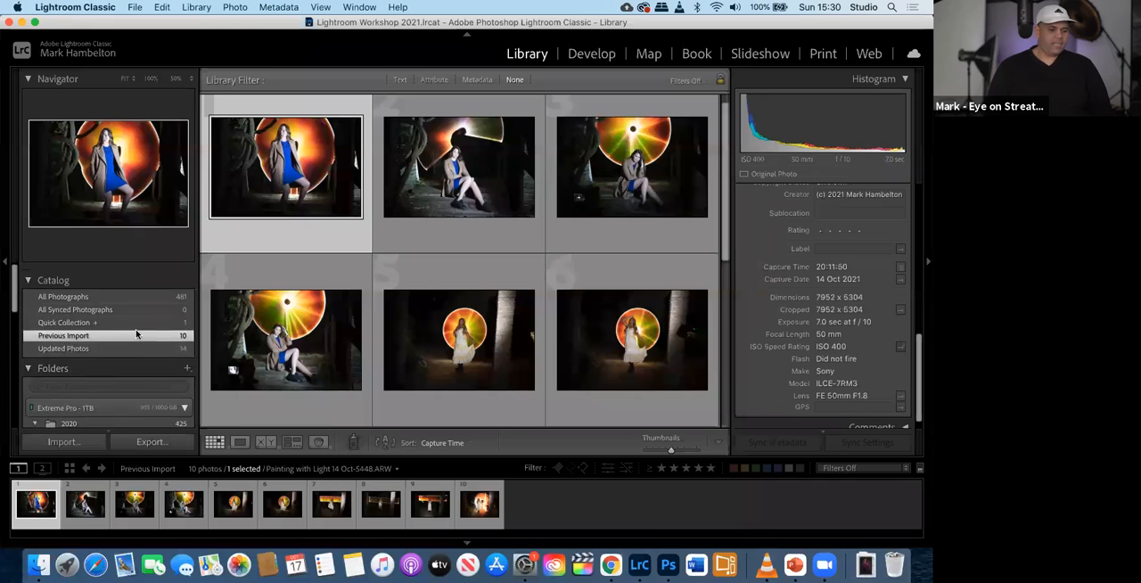
- Open the Quick Collection and clear all photos from it
{"action": "left_click", "coordinate": [111, 316]}
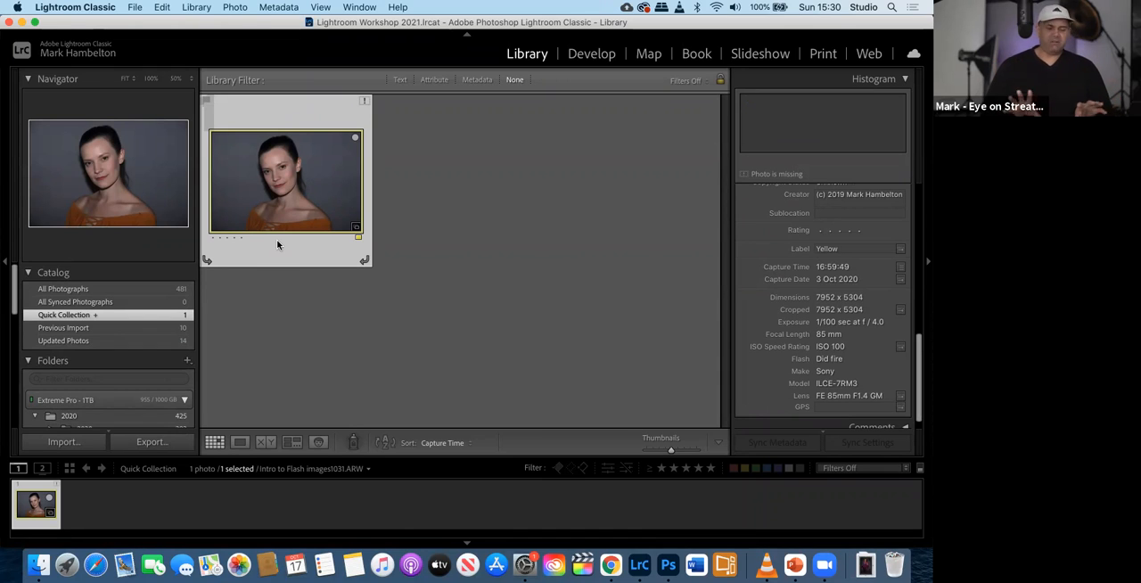
{"action": "right_click", "coordinate": [120, 317]}
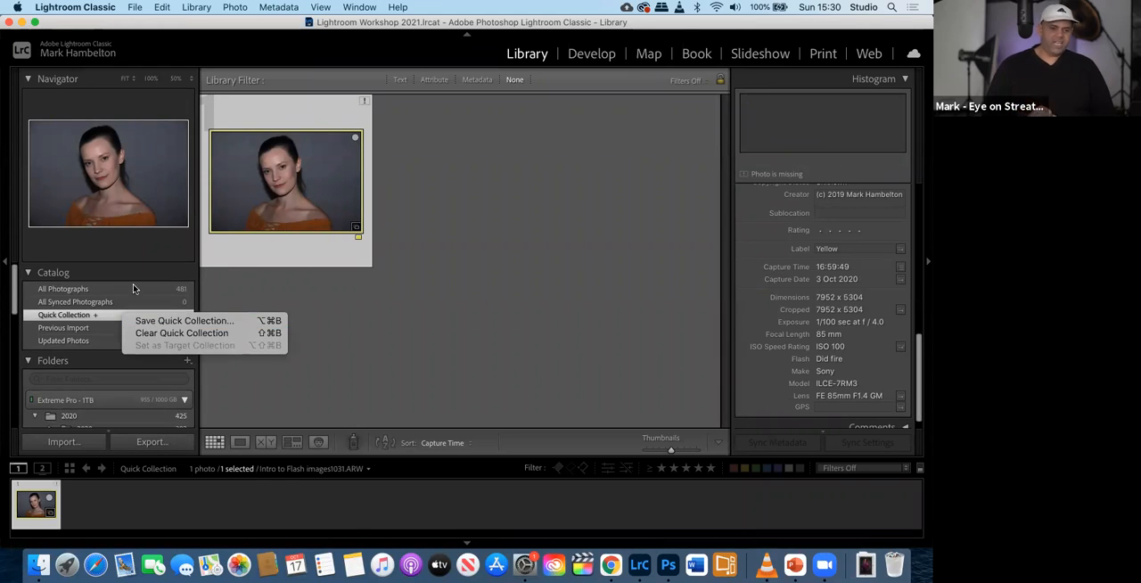
{"action": "left_click", "coordinate": [150, 334]}
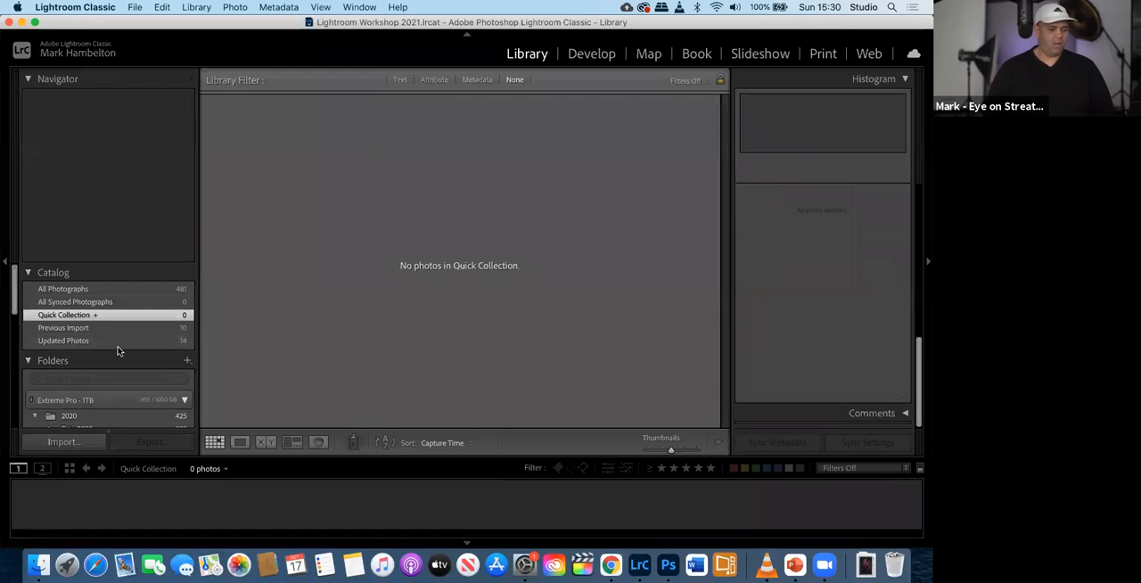
- Select all the photos in Previous Import and add them to the Quick Collection
{"action": "left_click", "coordinate": [110, 330]}
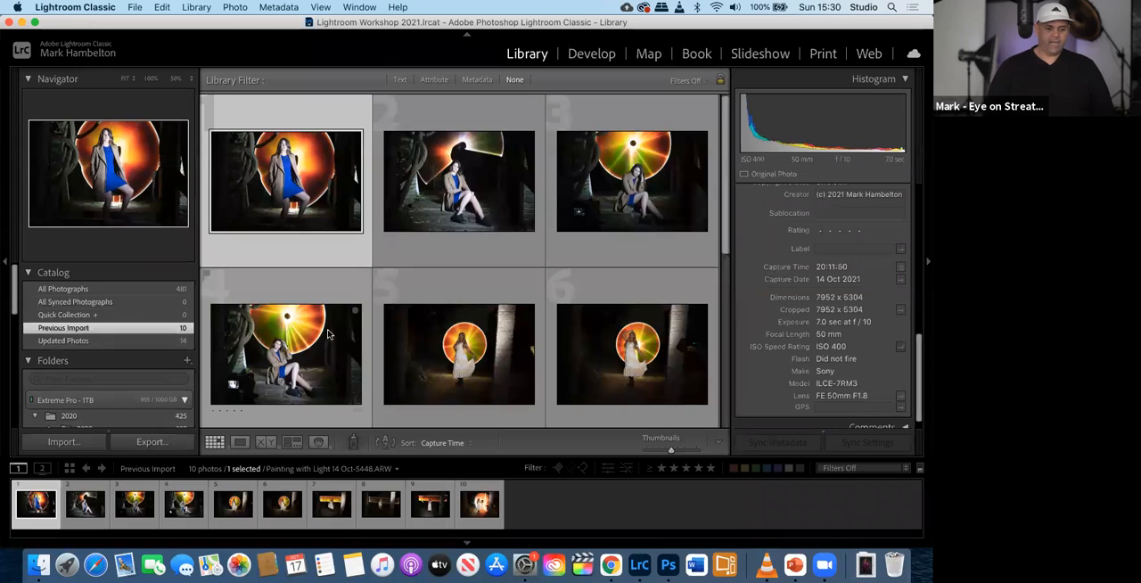
{"action": "left_click", "coordinate": [283, 329]}
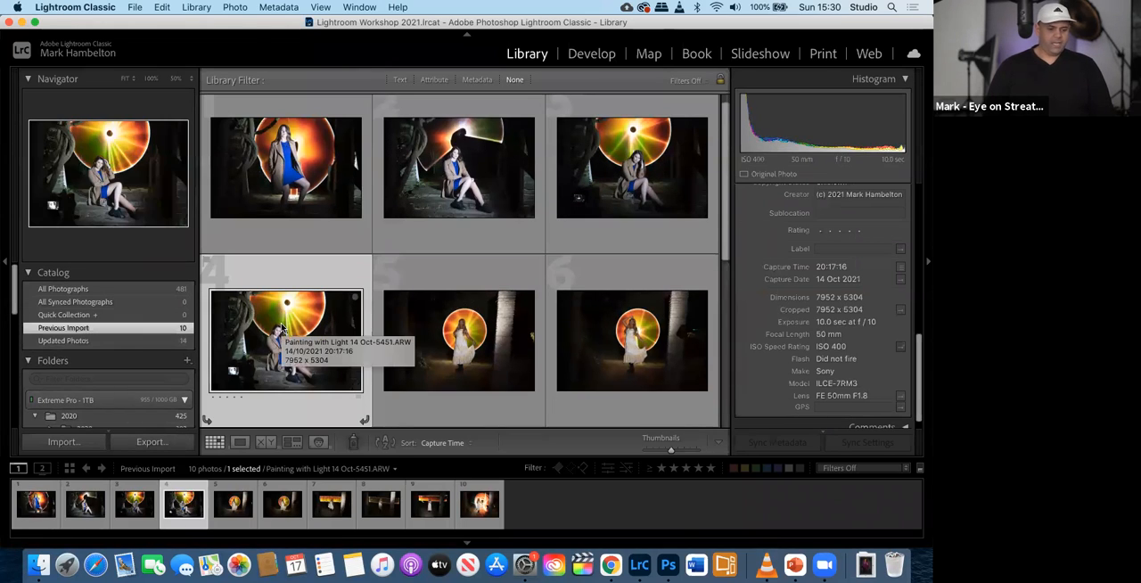
{"action": "key", "text": "super+a"}
{"action": "scroll", "coordinate": [303, 335], "scroll_direction": "up", "scroll_amount": 1}
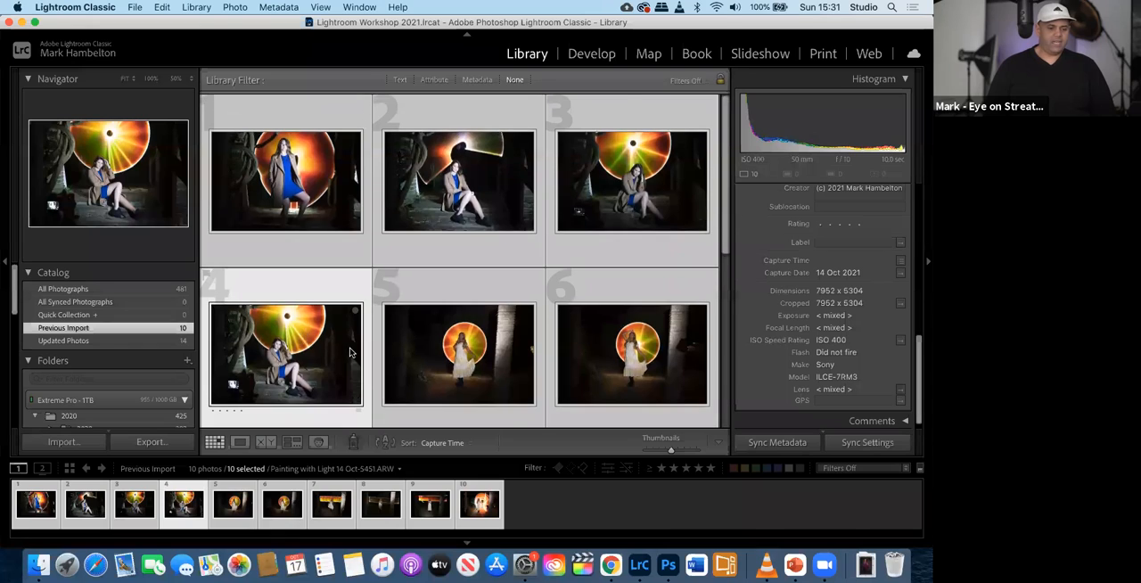
{"action": "scroll", "coordinate": [350, 353], "scroll_direction": "down", "scroll_amount": 5}
{"action": "scroll", "coordinate": [351, 351], "scroll_direction": "up", "scroll_amount": 5}
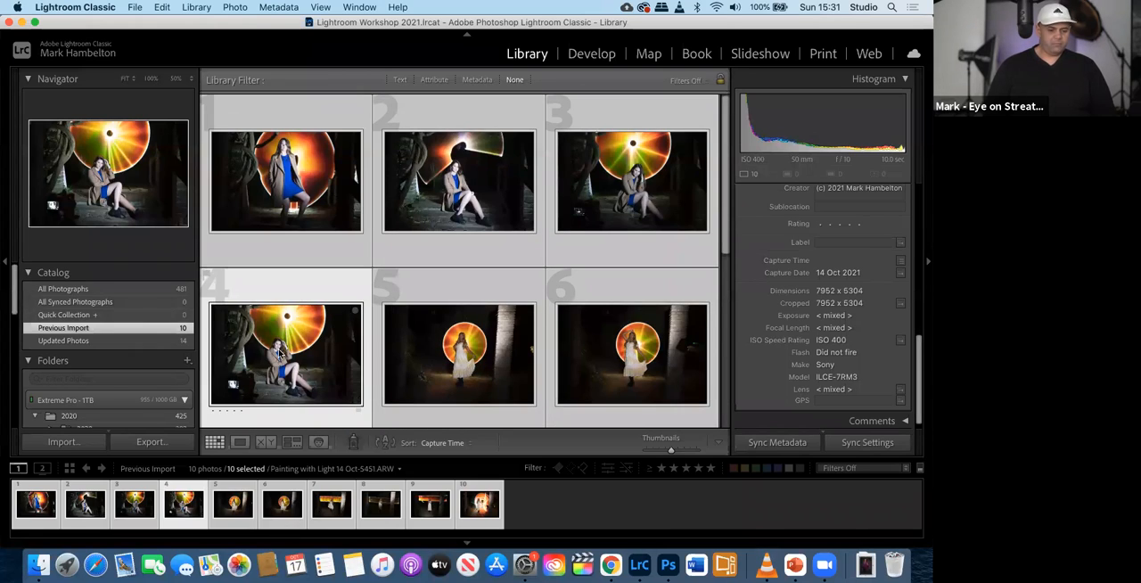
{"action": "key", "text": "b"}
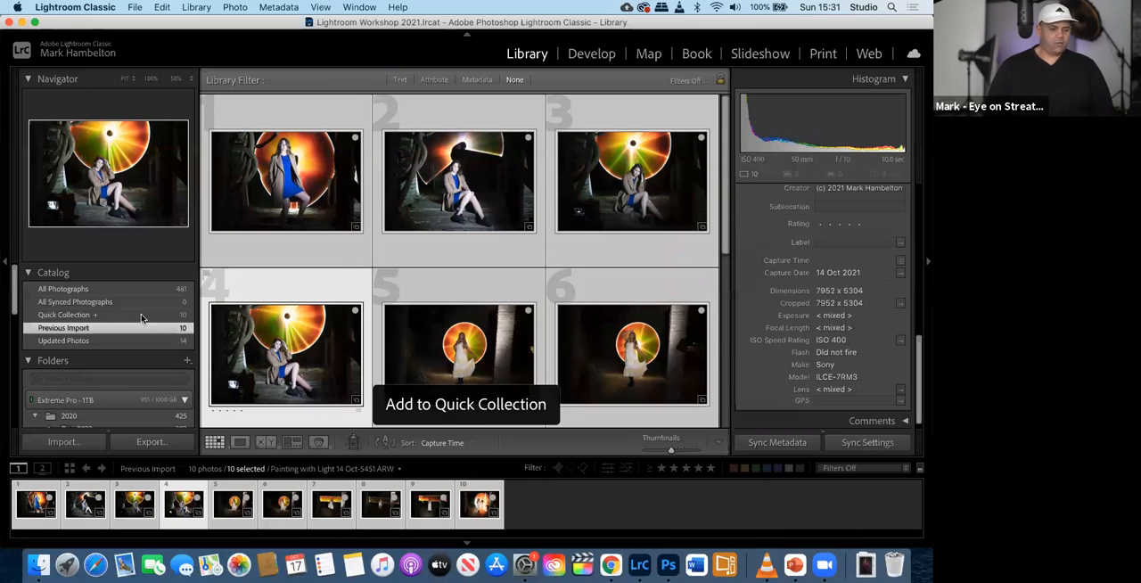
- Open the Quick Collection and look through the light-painting photos it holds
{"action": "left_click", "coordinate": [140, 317]}
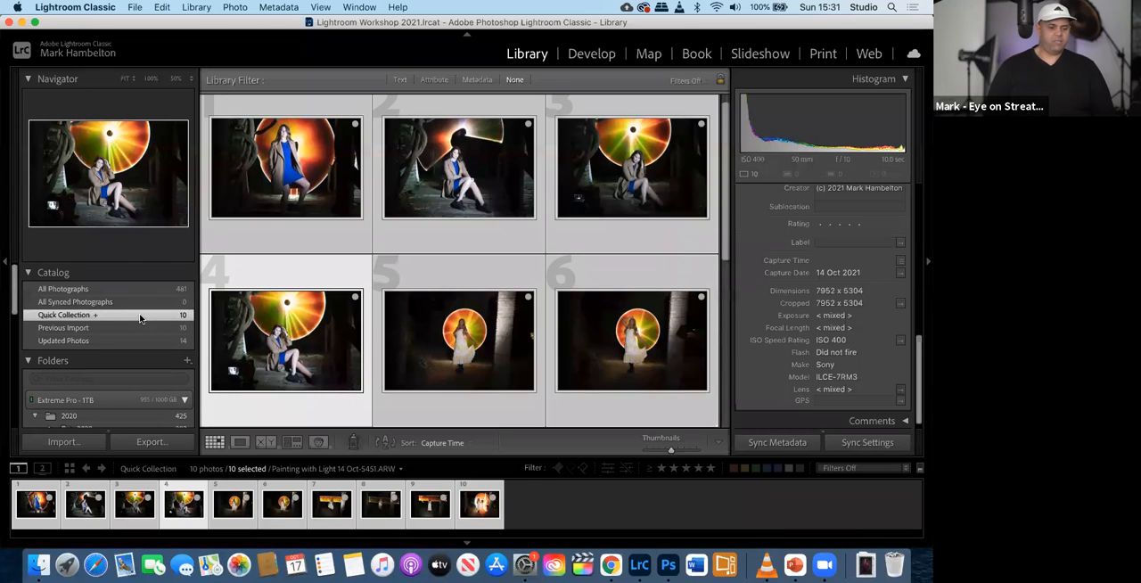
{"action": "scroll", "coordinate": [275, 374], "scroll_direction": "down", "scroll_amount": 5}
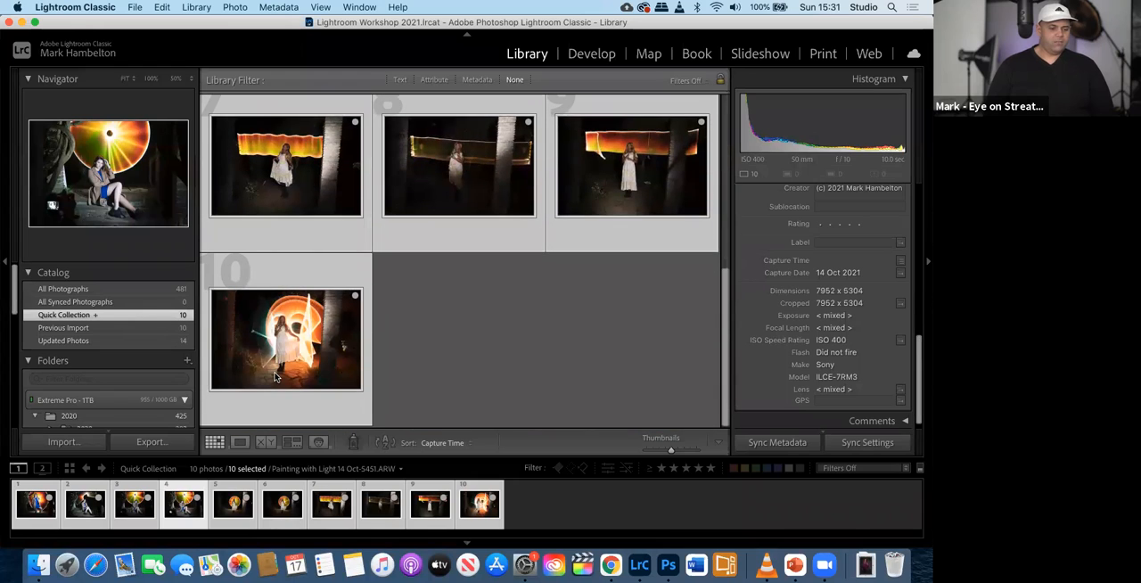
{"action": "scroll", "coordinate": [99, 384], "scroll_direction": "down", "scroll_amount": 2}
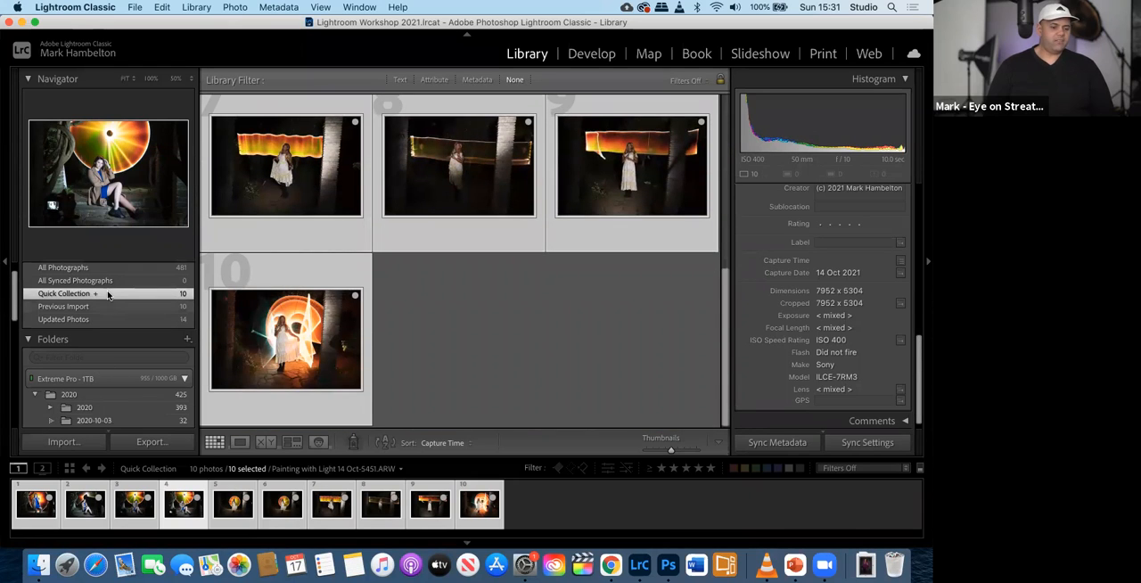
- Open the Painting with Light 141021 collection to check which photos it holds
{"action": "right_click", "coordinate": [108, 296]}
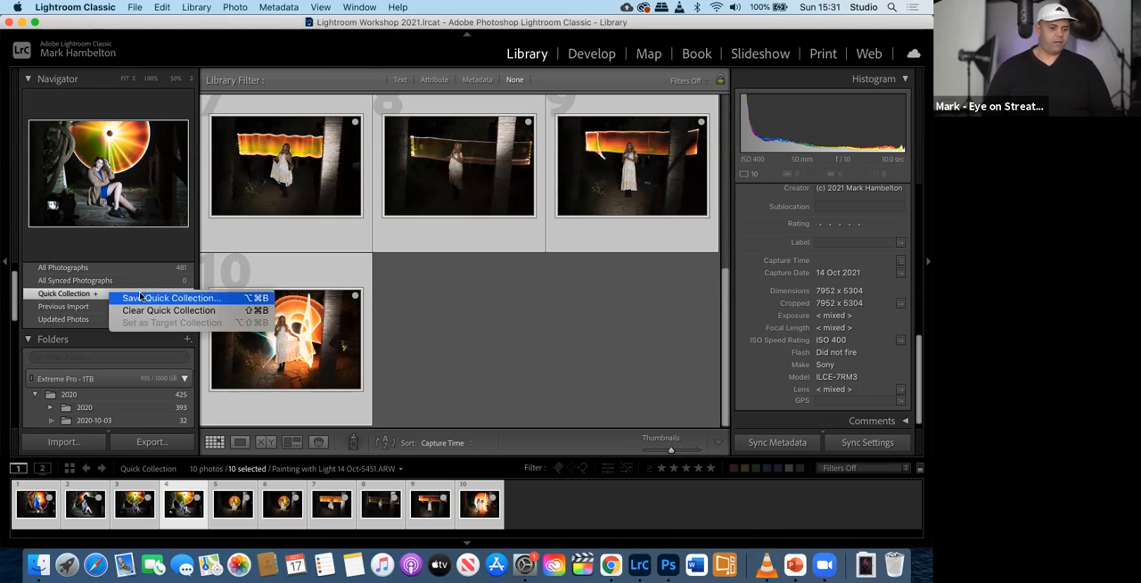
{"action": "left_click", "coordinate": [119, 358]}
{"action": "scroll", "coordinate": [119, 359], "scroll_direction": "down", "scroll_amount": 10}
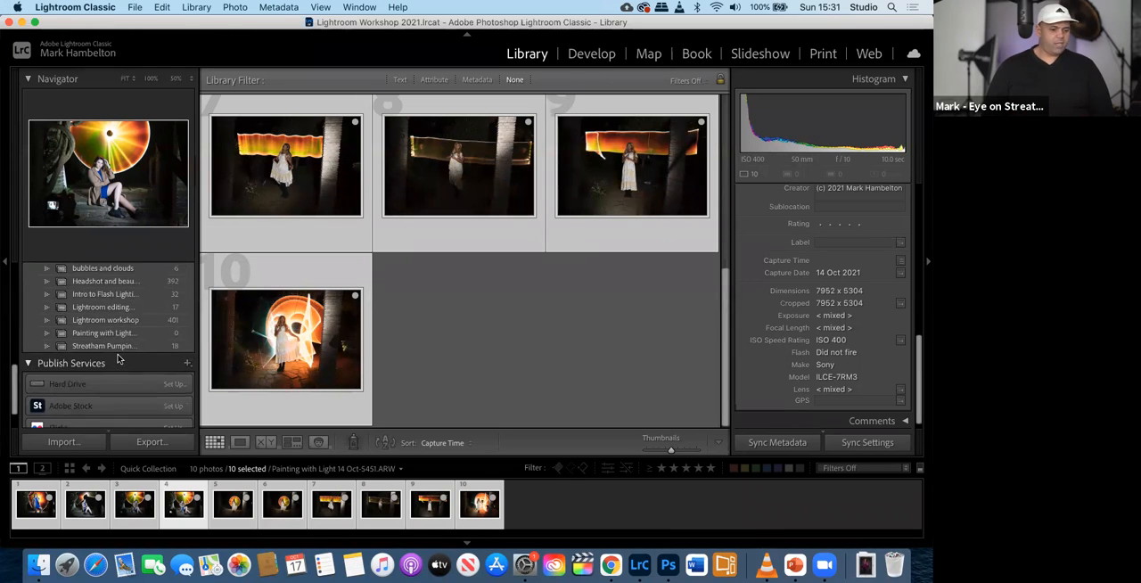
{"action": "left_click", "coordinate": [118, 344]}
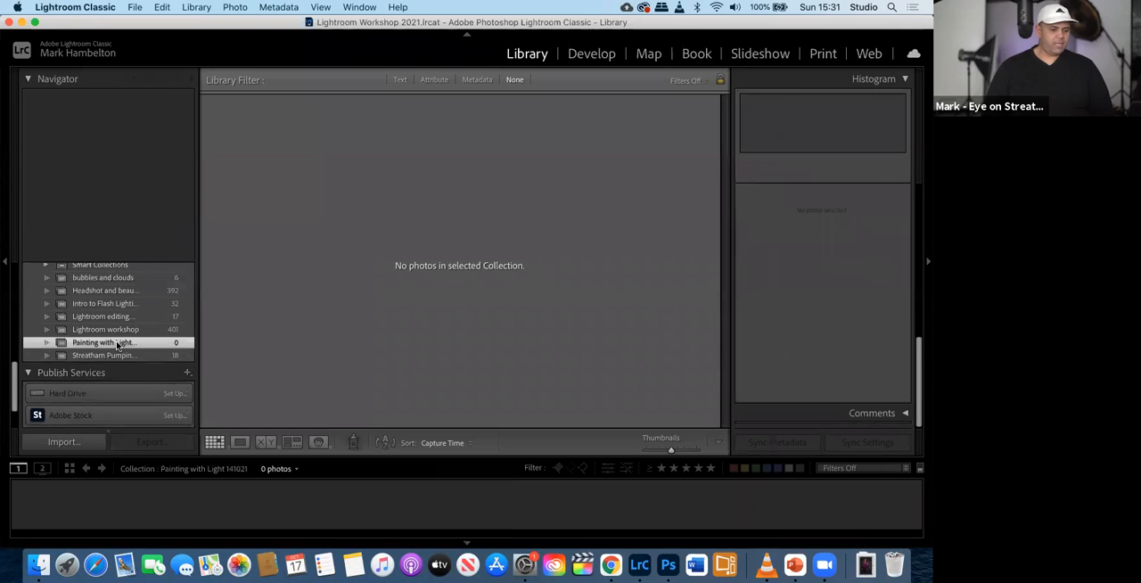
{"action": "scroll", "coordinate": [115, 341], "scroll_direction": "up", "scroll_amount": 10}
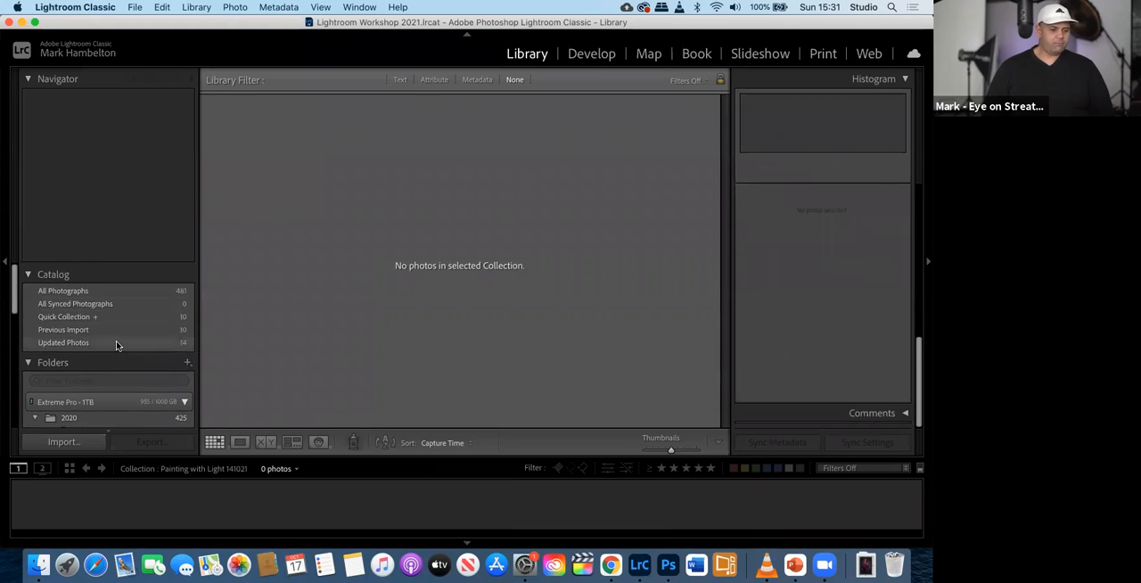
- Select all the photos in the Quick Collection and add them to the Painting with Light 141021 collection
{"action": "left_click", "coordinate": [92, 309]}
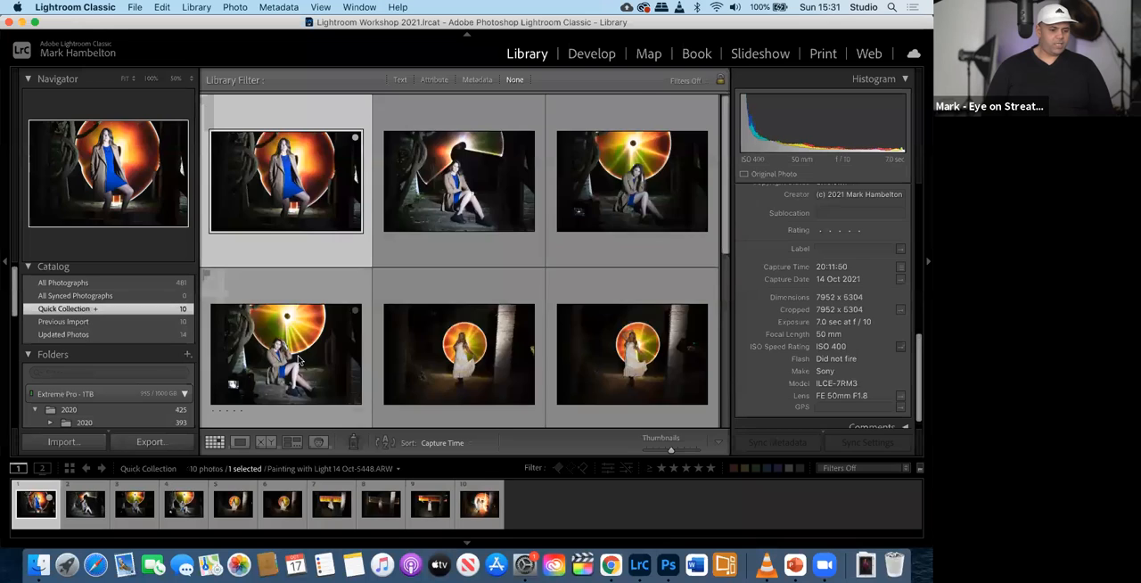
{"action": "scroll", "coordinate": [116, 383], "scroll_direction": "down", "scroll_amount": 10}
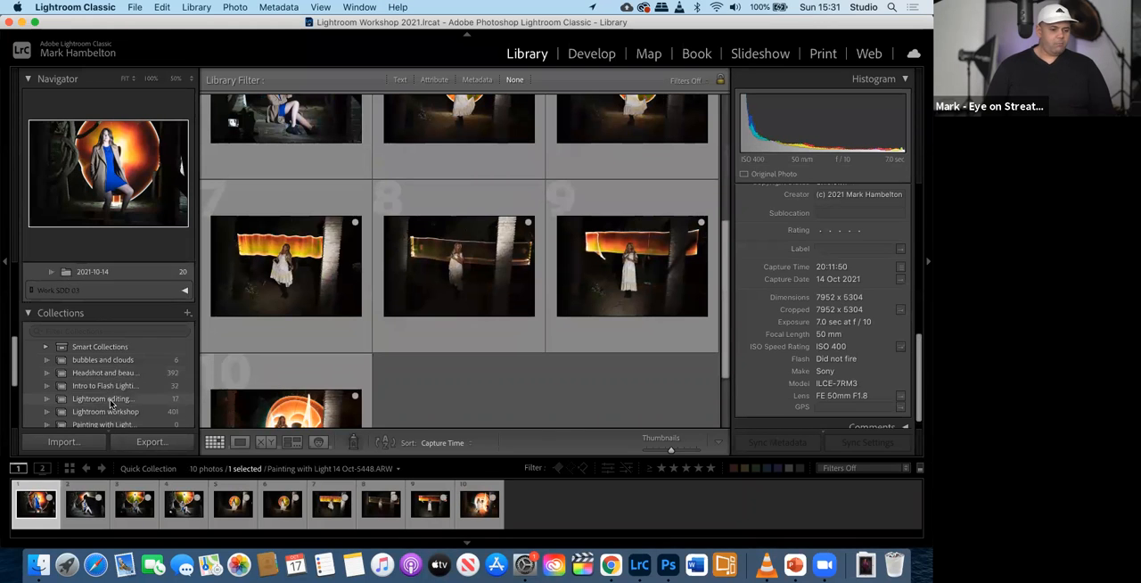
{"action": "left_click", "coordinate": [284, 301]}
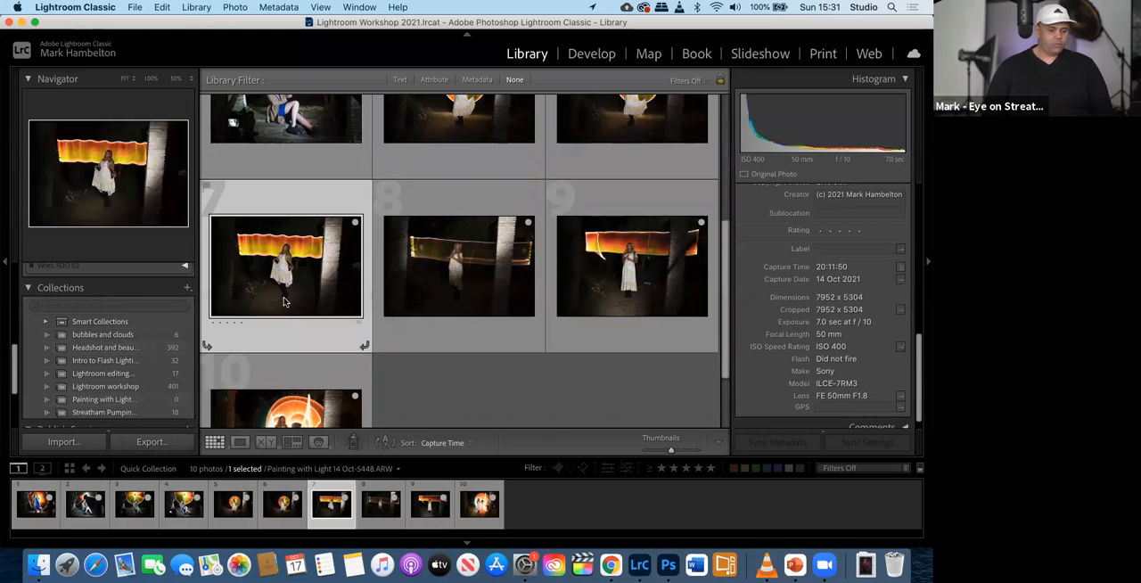
{"action": "key", "text": "super+a"}
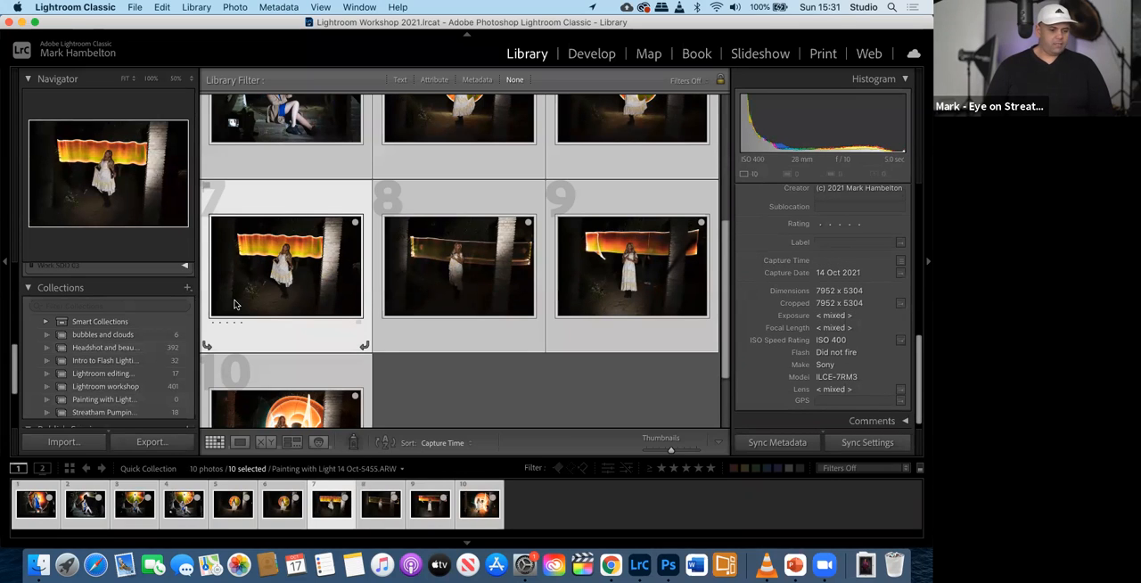
{"action": "scroll", "coordinate": [235, 303], "scroll_direction": "down", "scroll_amount": 1}
{"action": "scroll", "coordinate": [110, 373], "scroll_direction": "down", "scroll_amount": 2}
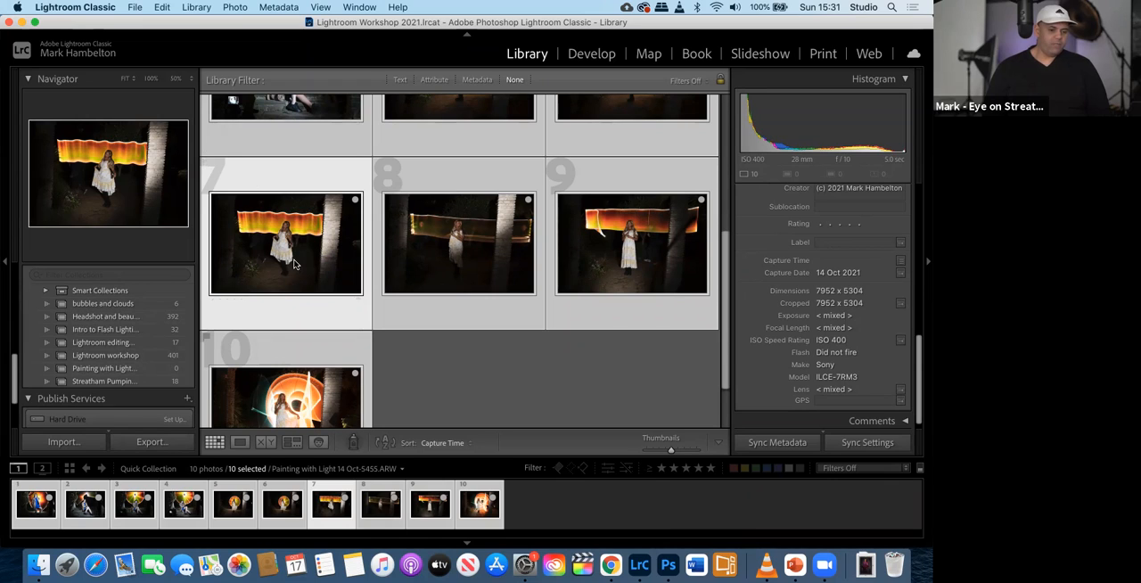
{"action": "left_click_drag", "start_coordinate": [280, 267], "coordinate": [145, 367]}
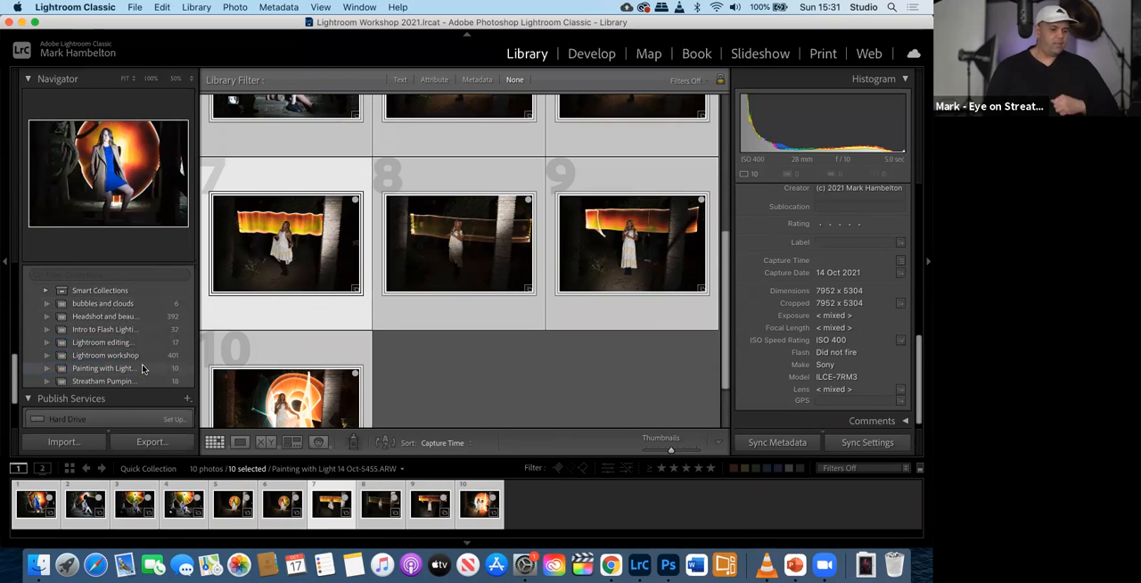
{"action": "left_click", "coordinate": [260, 390]}
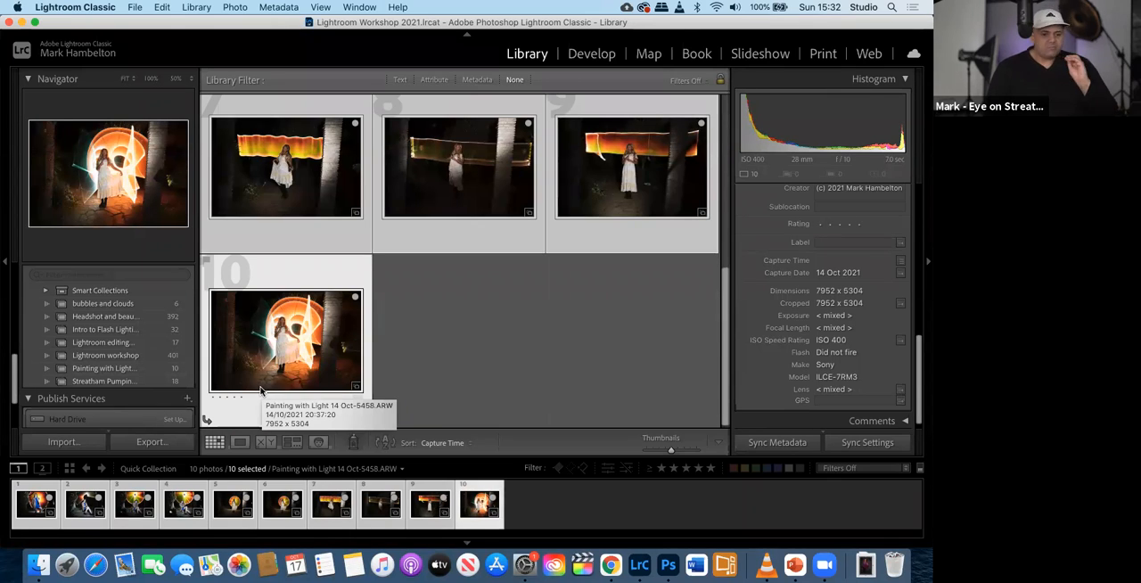
- Start a new import from the Missing images folder on Extreme Pro - 1TB, using the Add method that leaves files in place
{"action": "left_click", "coordinate": [50, 448]}
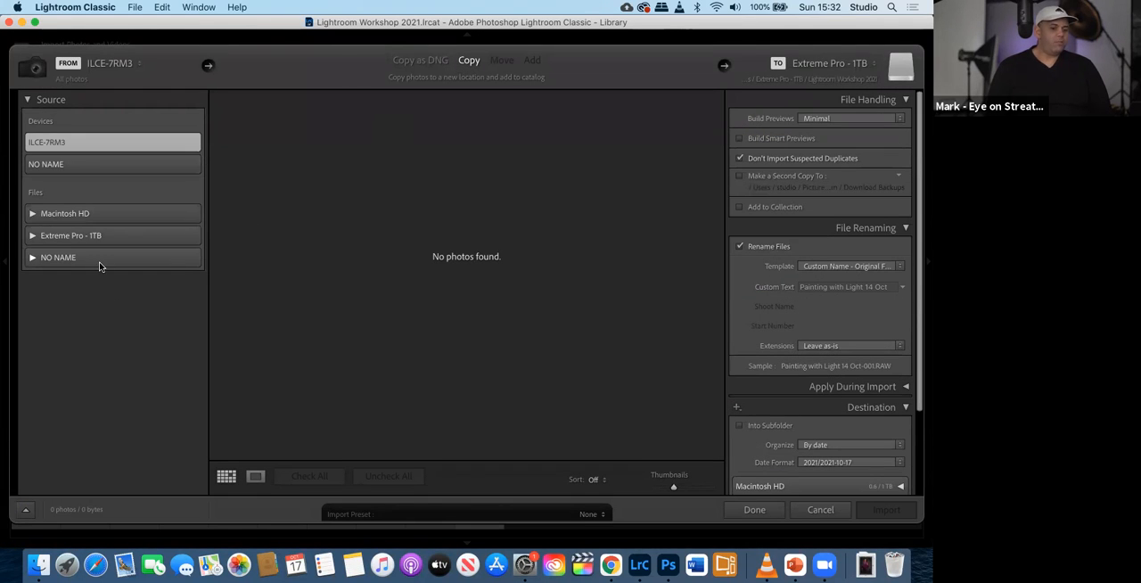
{"action": "left_click", "coordinate": [36, 259]}
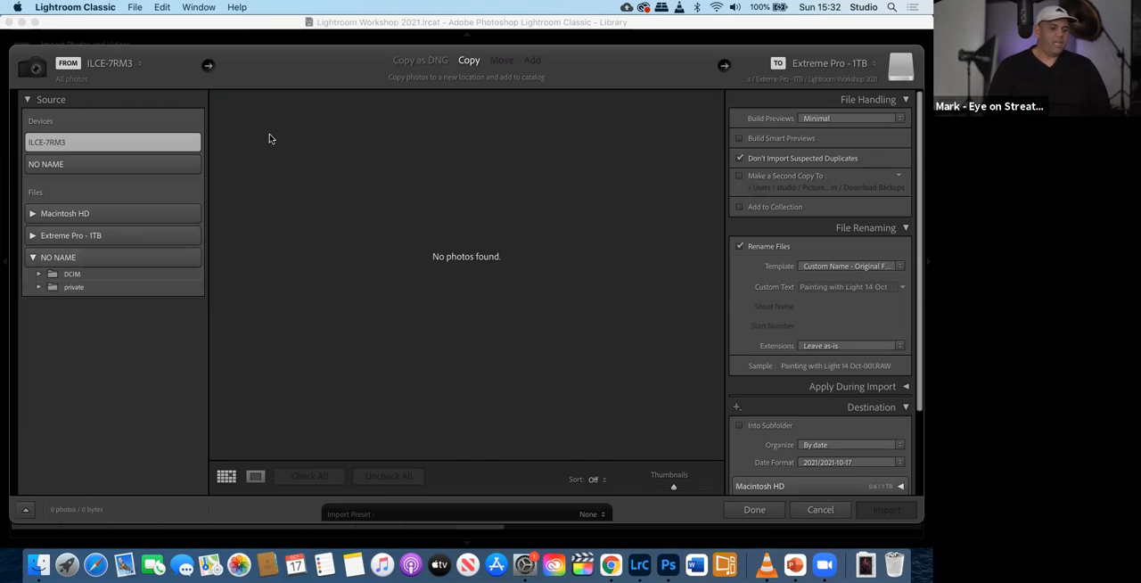
{"action": "left_click", "coordinate": [32, 236]}
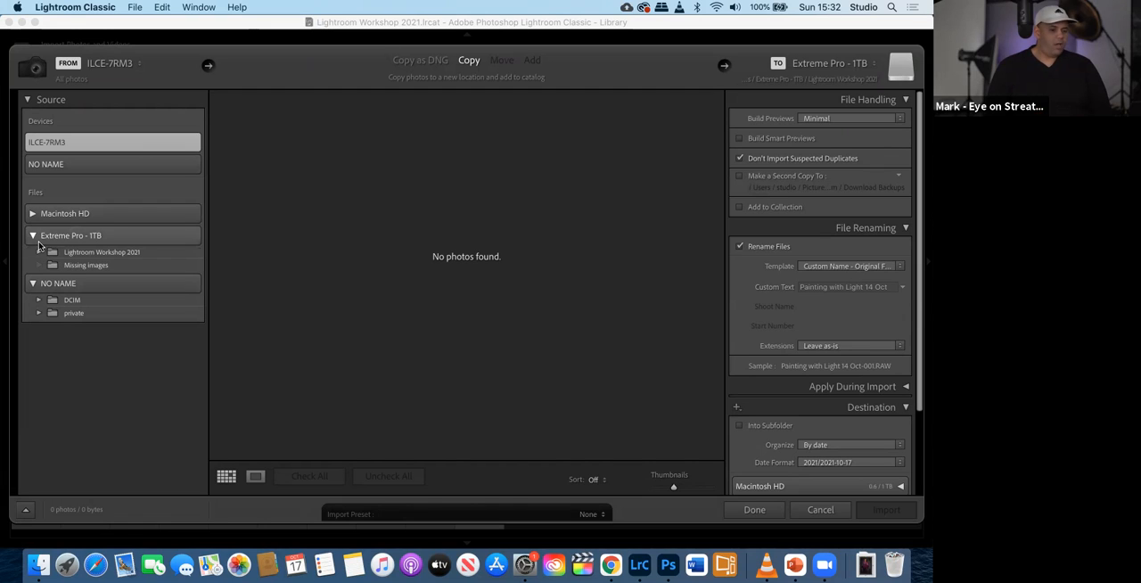
{"action": "left_click", "coordinate": [62, 269]}
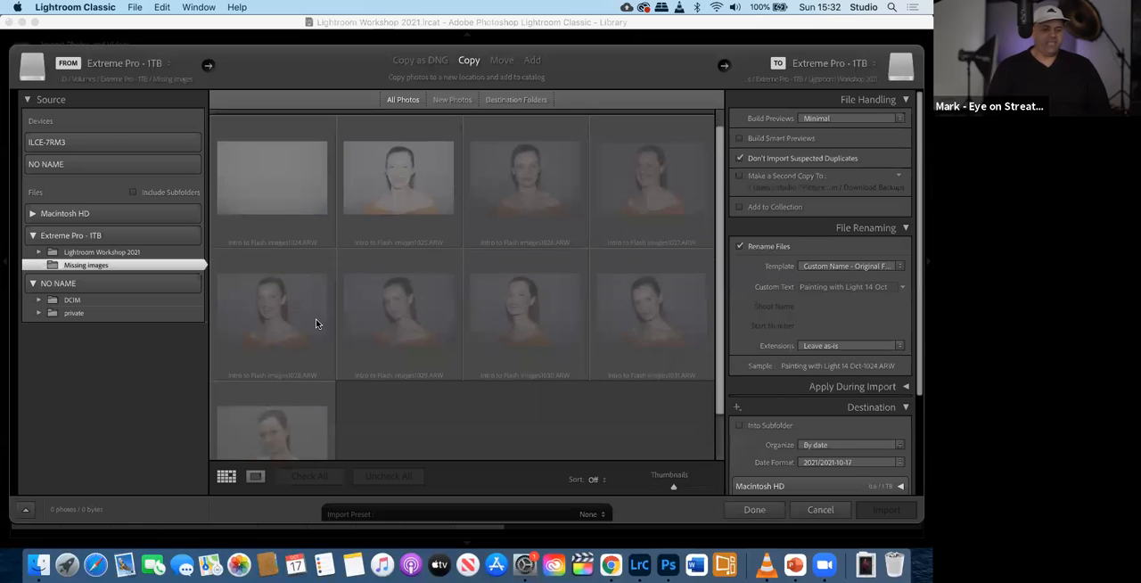
{"action": "scroll", "coordinate": [316, 318], "scroll_direction": "down", "scroll_amount": 2}
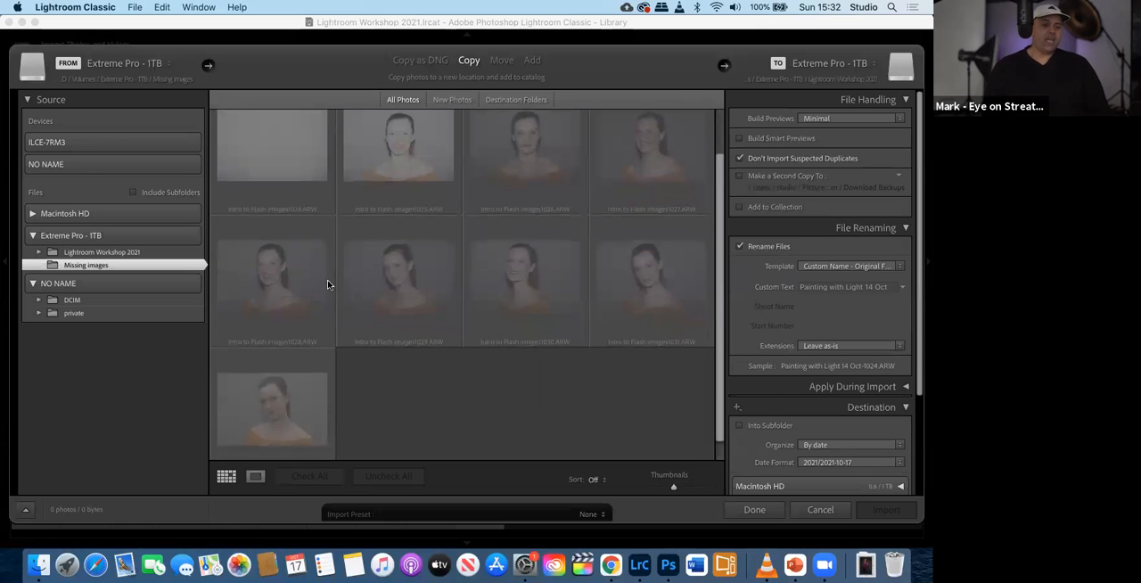
{"action": "left_click", "coordinate": [532, 61]}
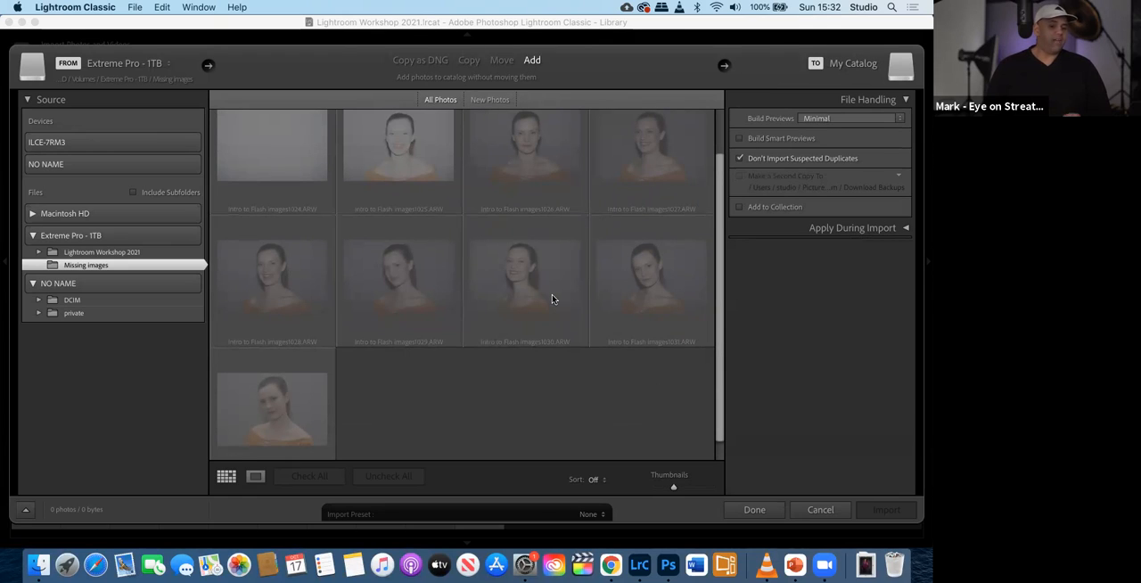
{"action": "mouse_move", "coordinate": [552, 298]}
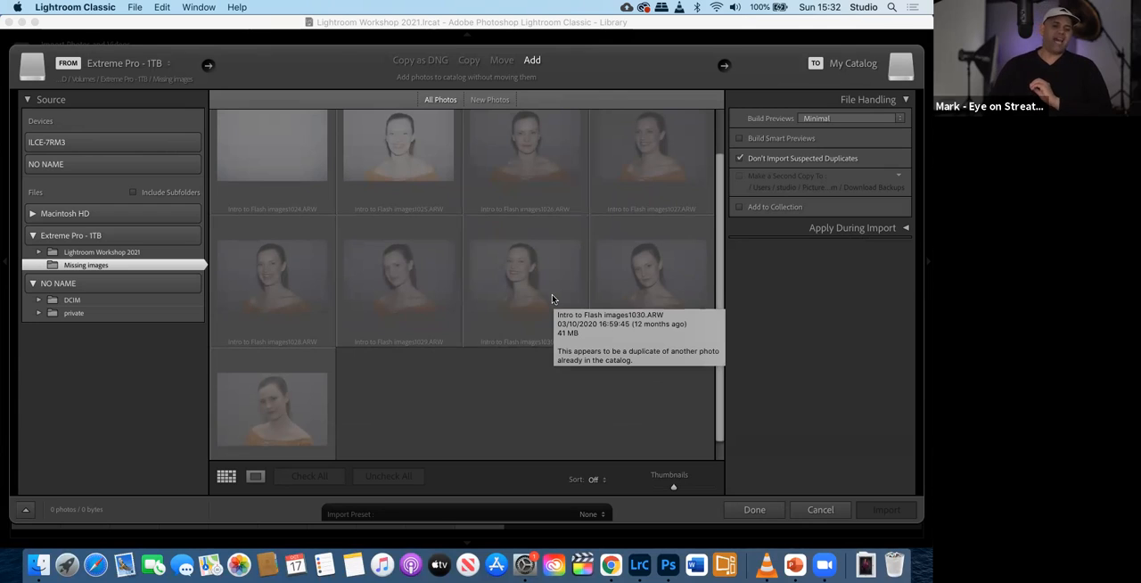
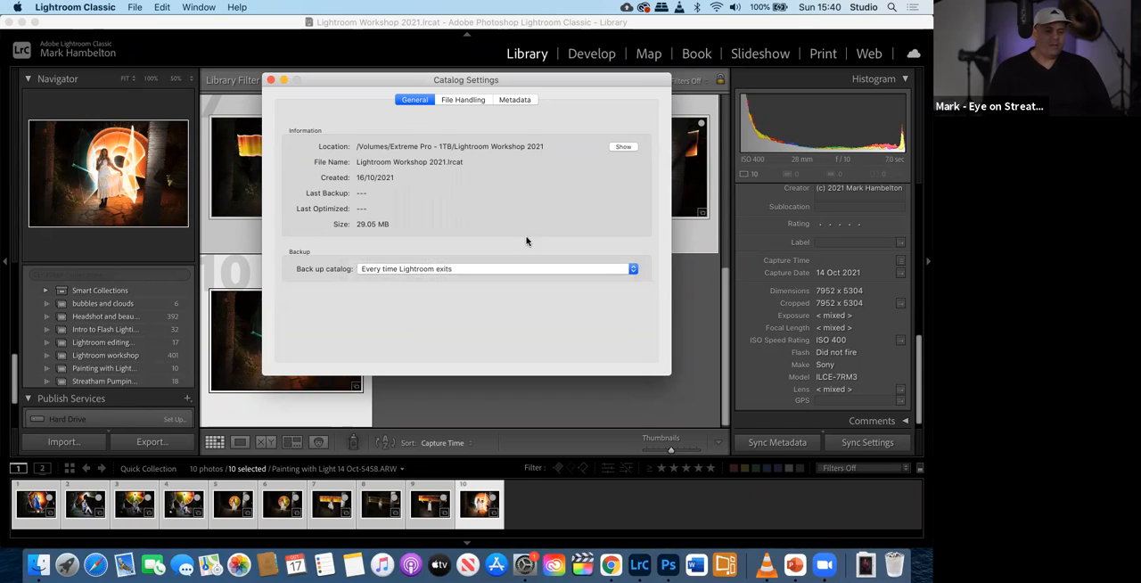
- Close the catalog settings and quit Lightroom Classic, backing up the catalog with integrity testing and optimization enabled
{"action": "left_click", "coordinate": [271, 80]}
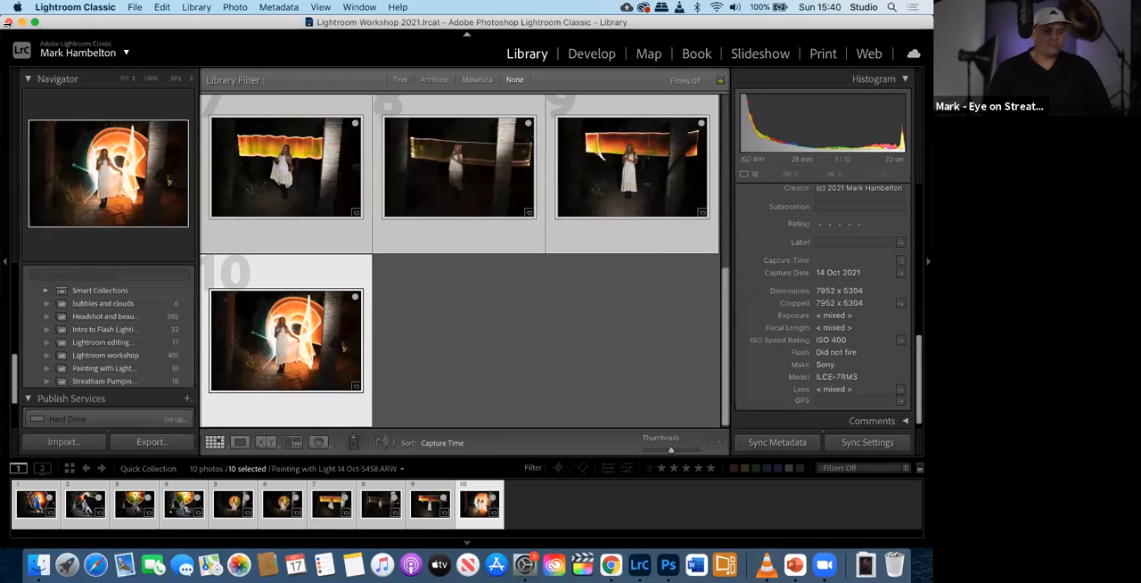
{"action": "left_click", "coordinate": [66, 9]}
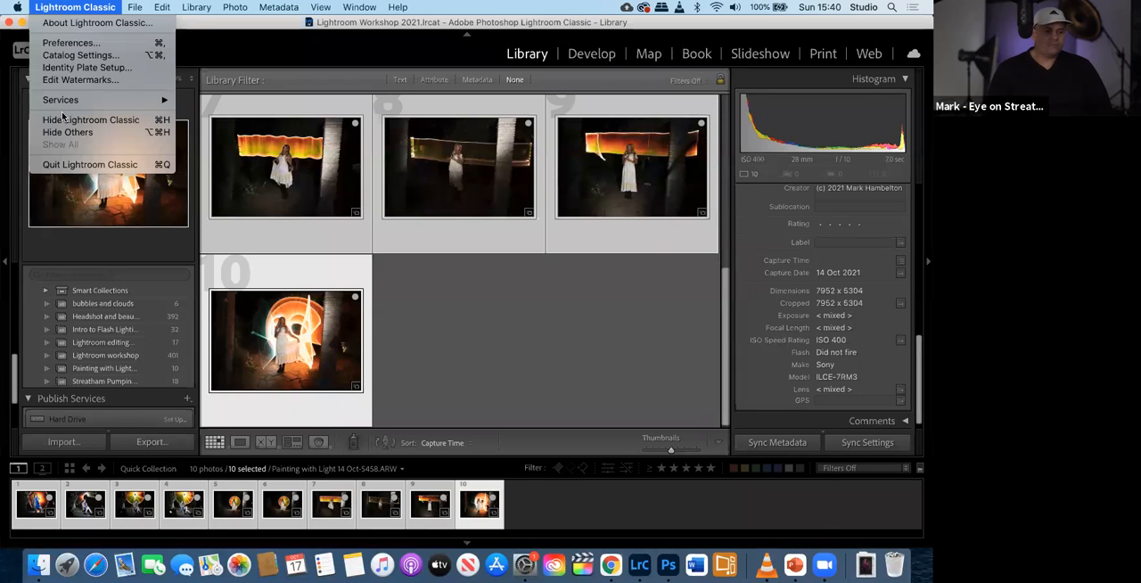
{"action": "left_click", "coordinate": [72, 174]}
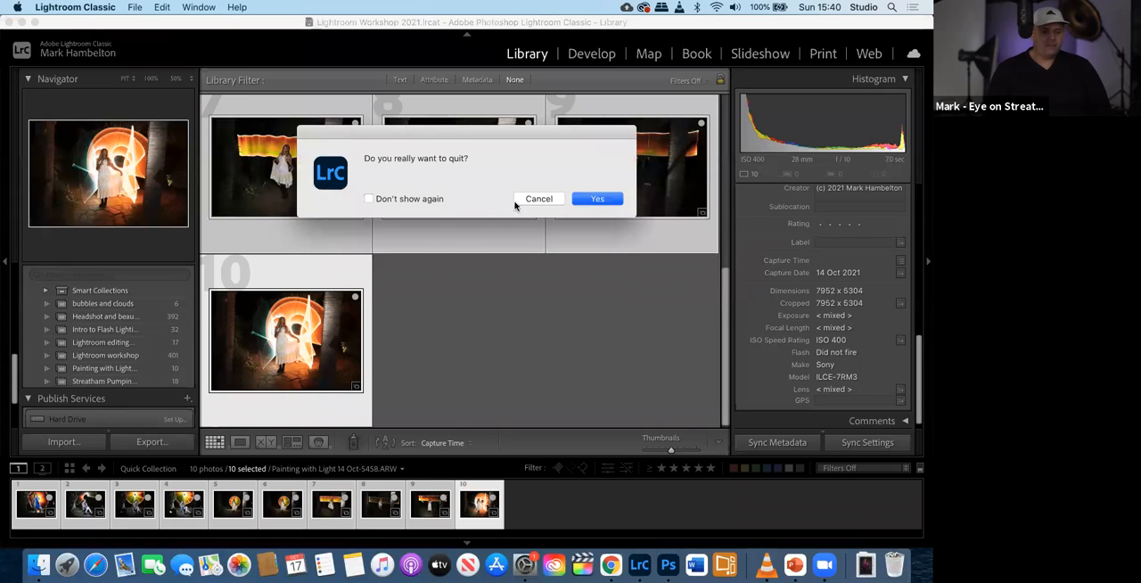
{"action": "left_click", "coordinate": [589, 199]}
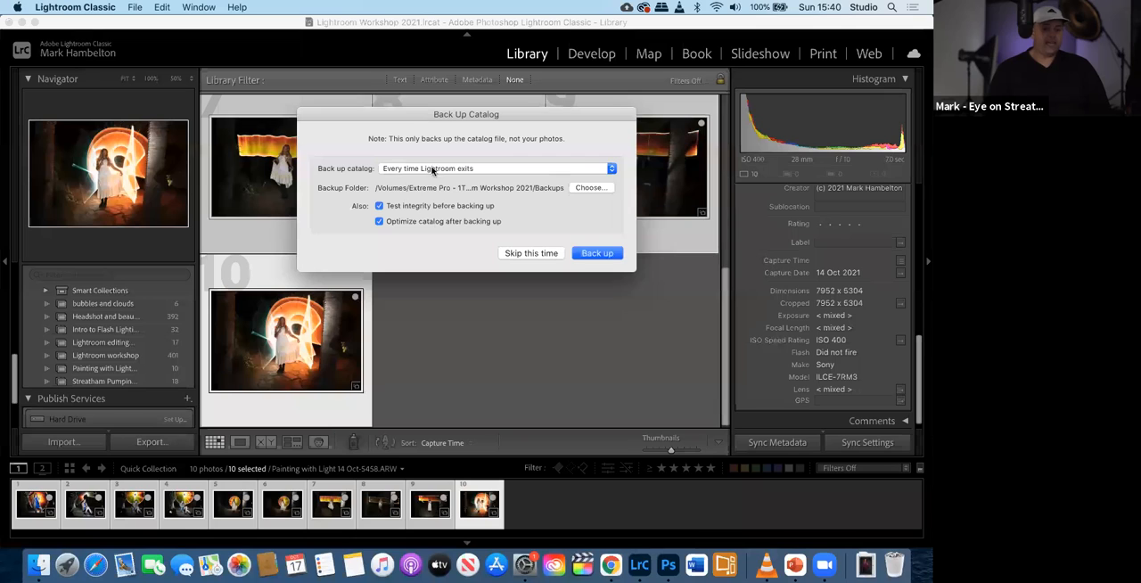
{"action": "left_click", "coordinate": [591, 254]}
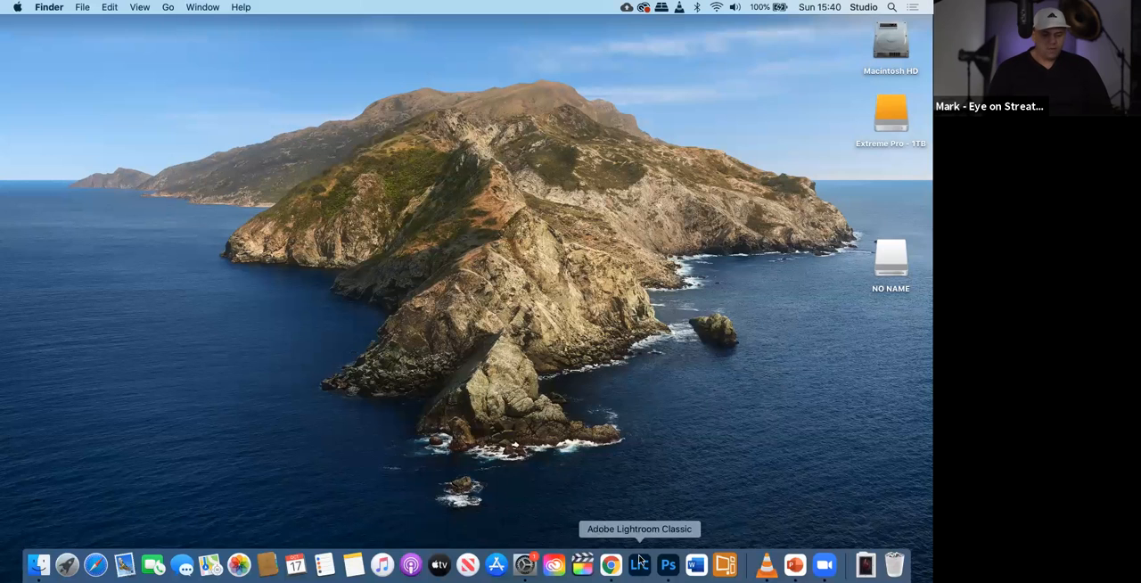
- Relaunch Lightroom Classic and view the catalog's general settings to check when it was last backed up and optimized
{"action": "left_click", "coordinate": [638, 565]}
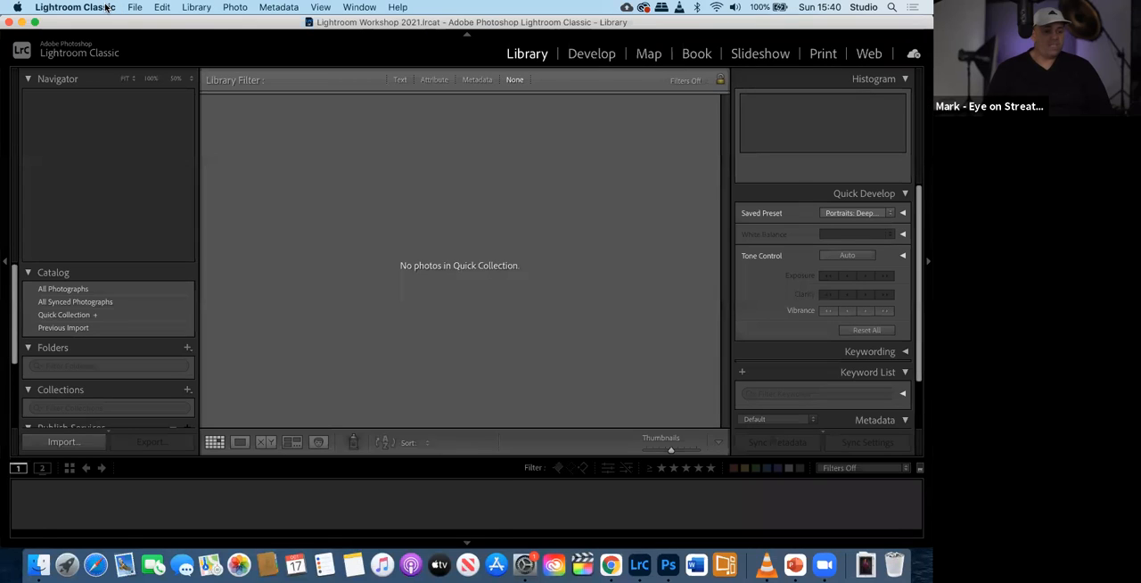
{"action": "left_click", "coordinate": [105, 7]}
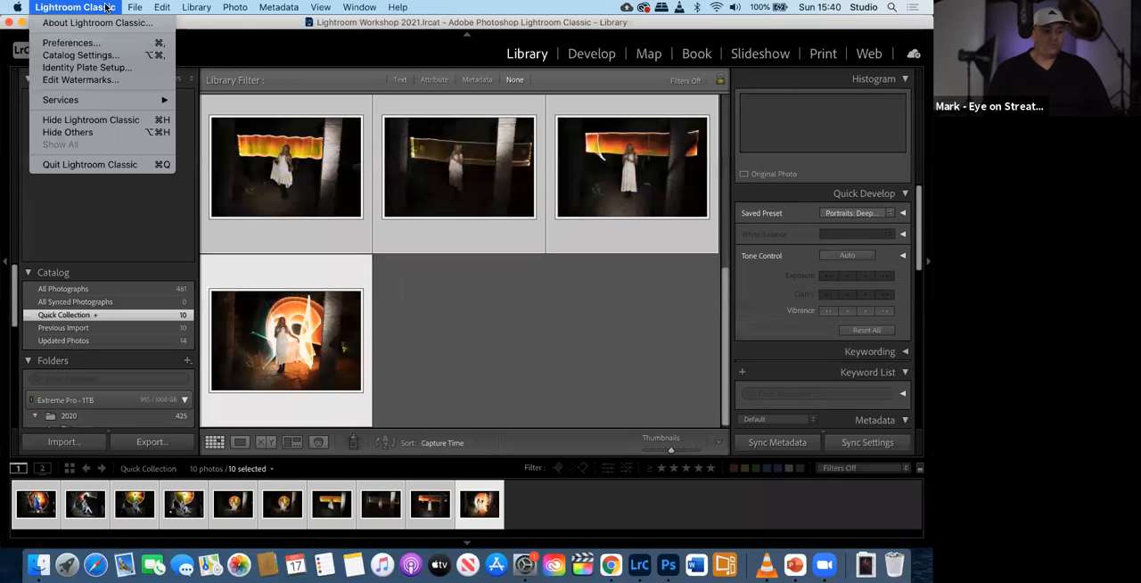
{"action": "left_click", "coordinate": [98, 56]}
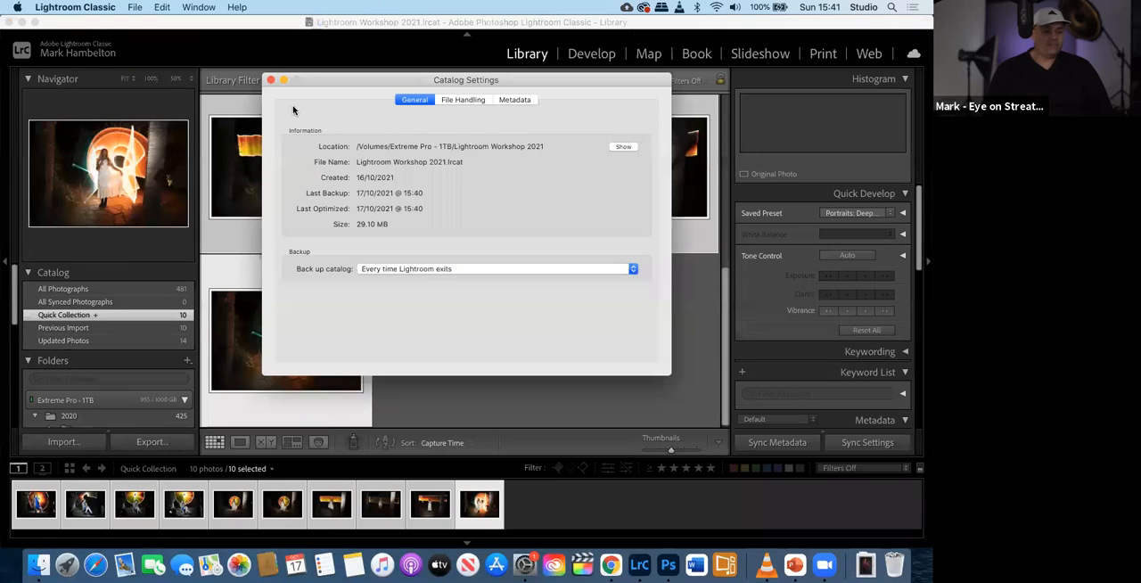
- Turn on Automatically write changes into XMP in the catalog's metadata settings and close the settings
{"action": "left_click", "coordinate": [515, 99]}
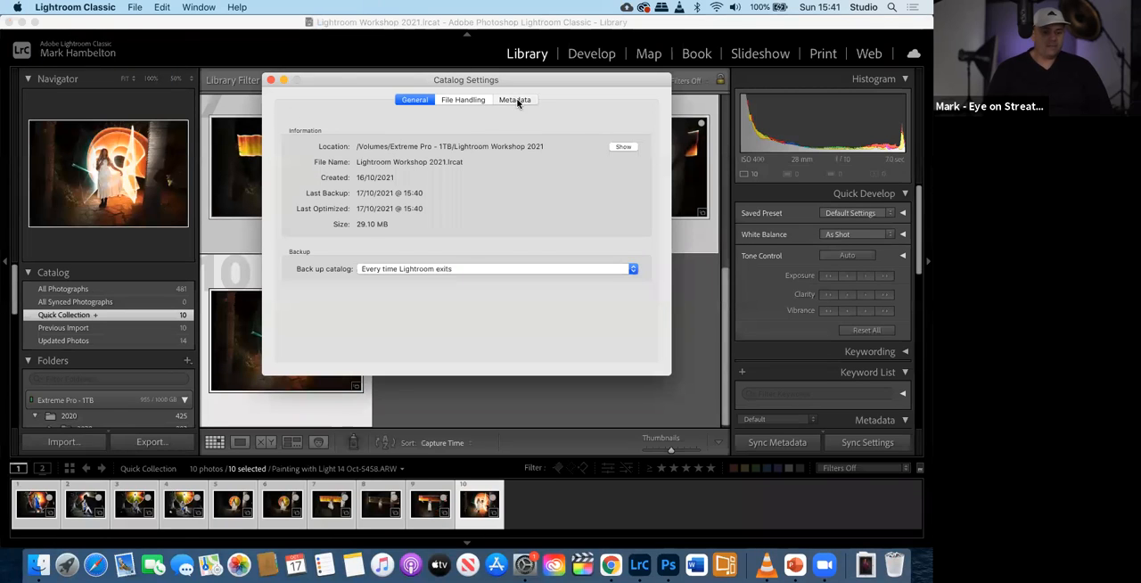
{"action": "left_click", "coordinate": [332, 163]}
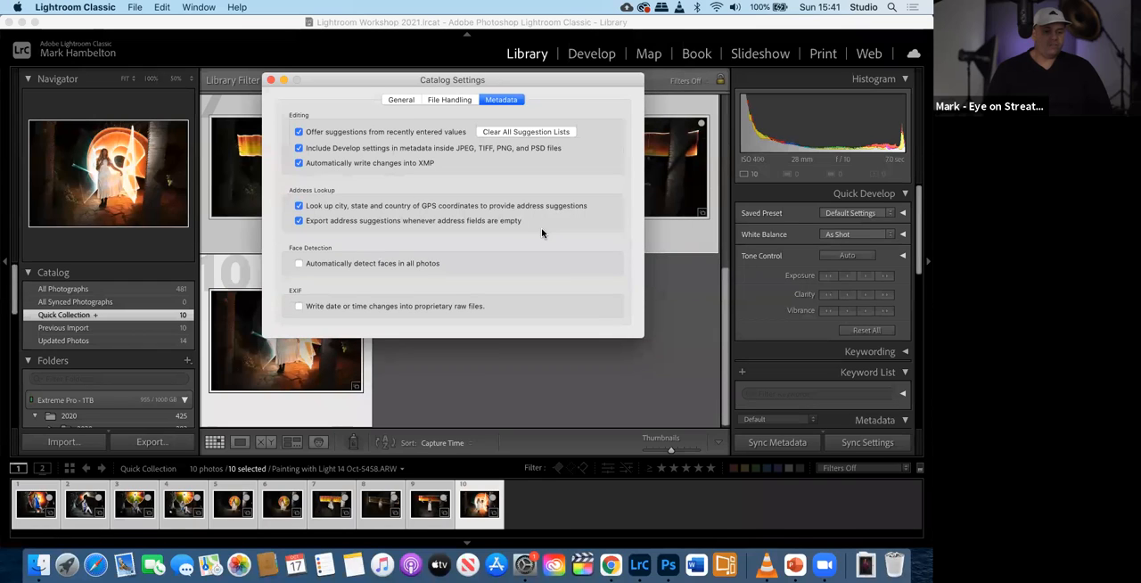
{"action": "left_click", "coordinate": [281, 392]}
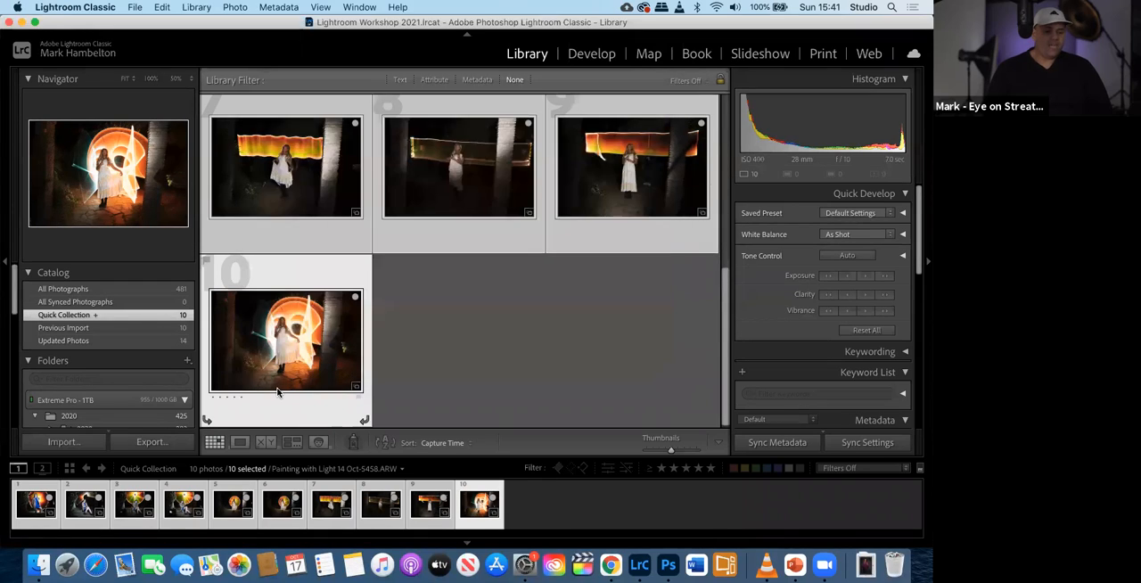
- Open the seventh Quick Collection photo in a large single view and set its white balance to Auto
{"action": "left_click", "coordinate": [278, 185]}
{"action": "scroll", "coordinate": [277, 192], "scroll_direction": "up", "scroll_amount": 5}
{"action": "scroll", "coordinate": [277, 203], "scroll_direction": "down", "scroll_amount": 3}
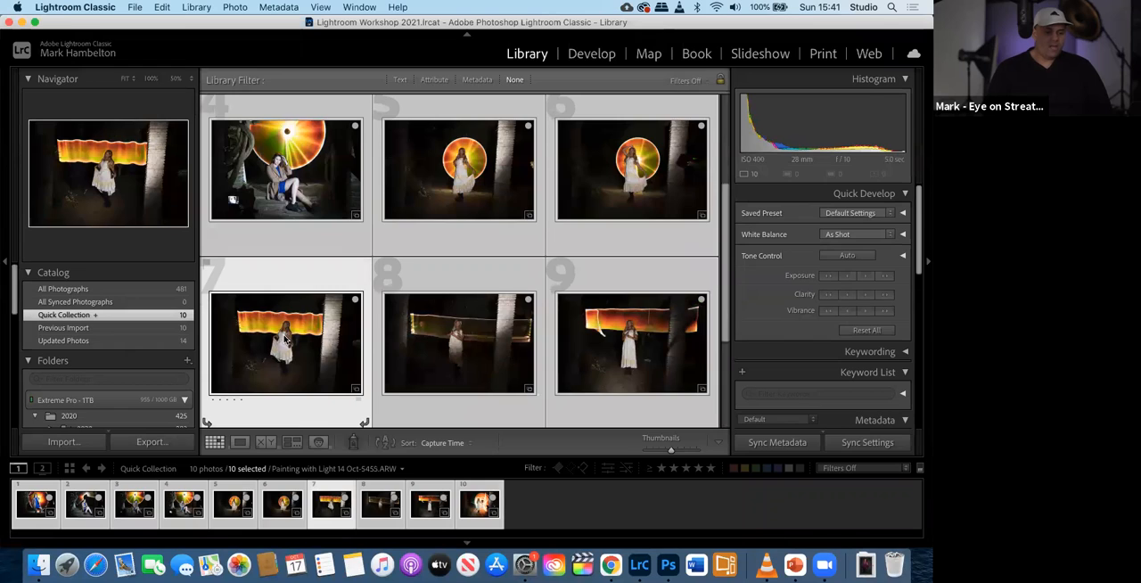
{"action": "double_click", "coordinate": [285, 339]}
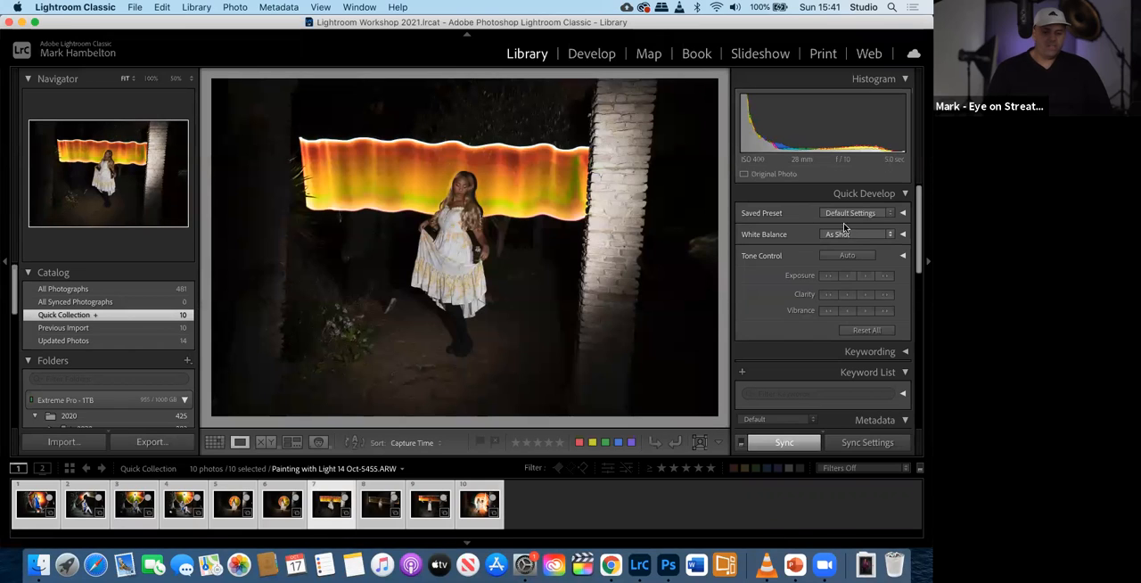
{"action": "left_click", "coordinate": [845, 233]}
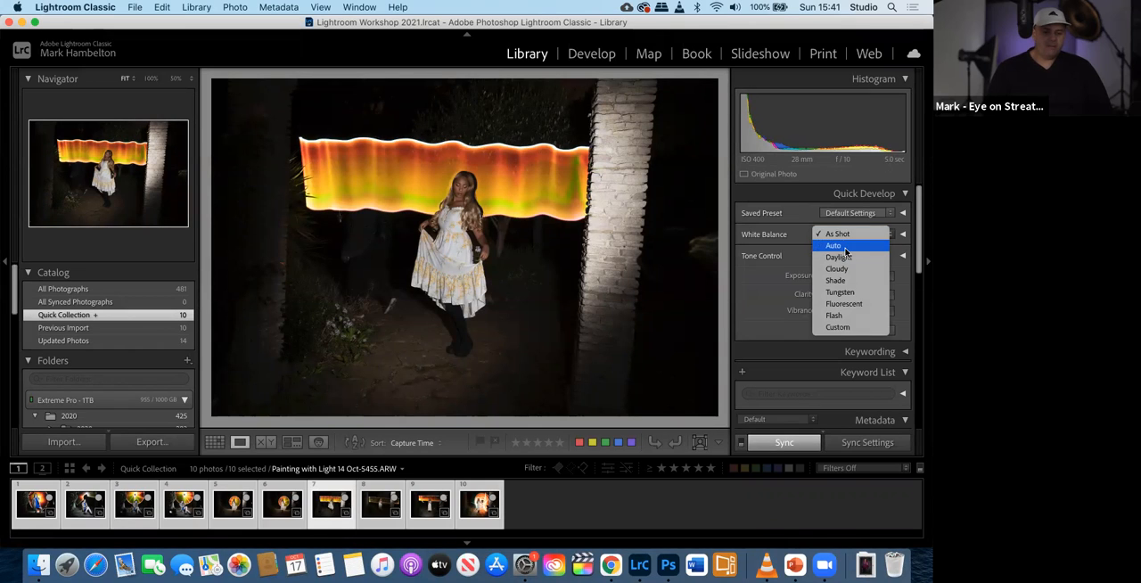
{"action": "left_click", "coordinate": [844, 246]}
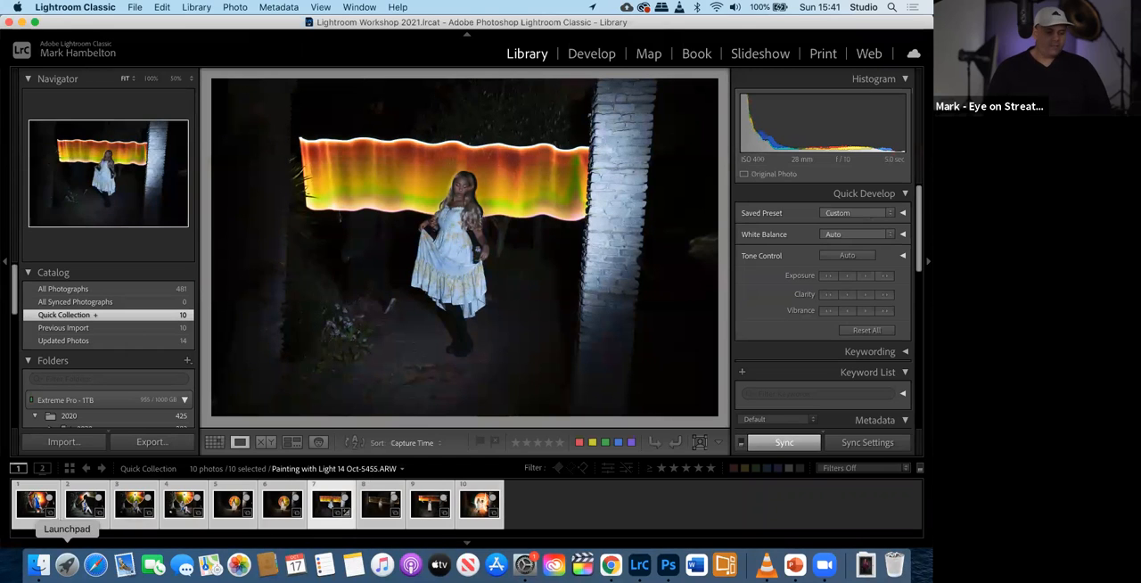
- Switch to Finder, collapse the 2021-09-18 folder and find the XMP sidecar file of Painting with Light photo 5455 in 2021-10-14
{"action": "left_click", "coordinate": [38, 564]}
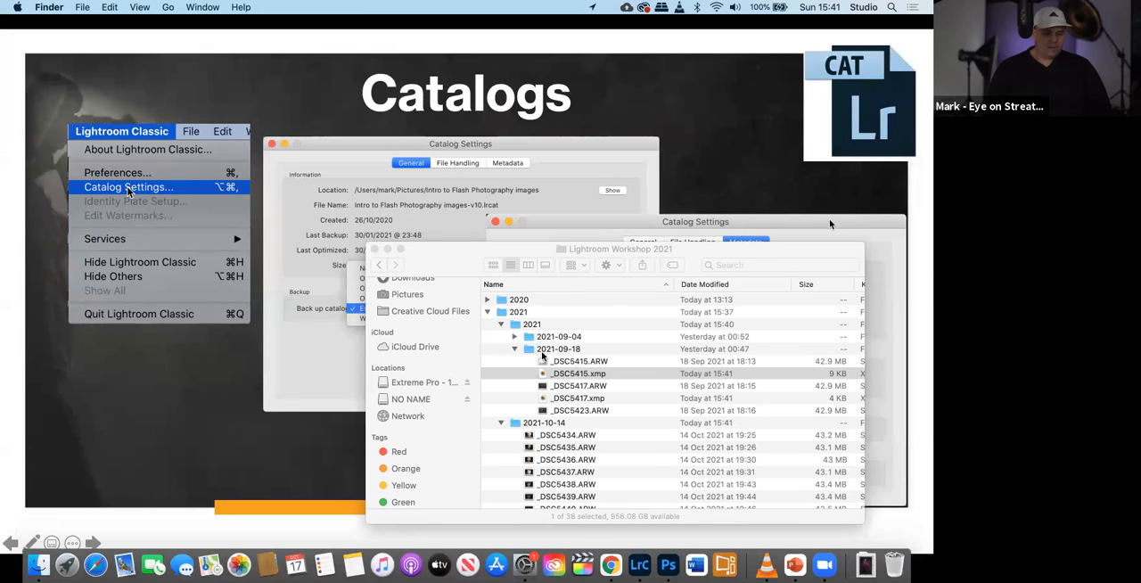
{"action": "left_click", "coordinate": [514, 349]}
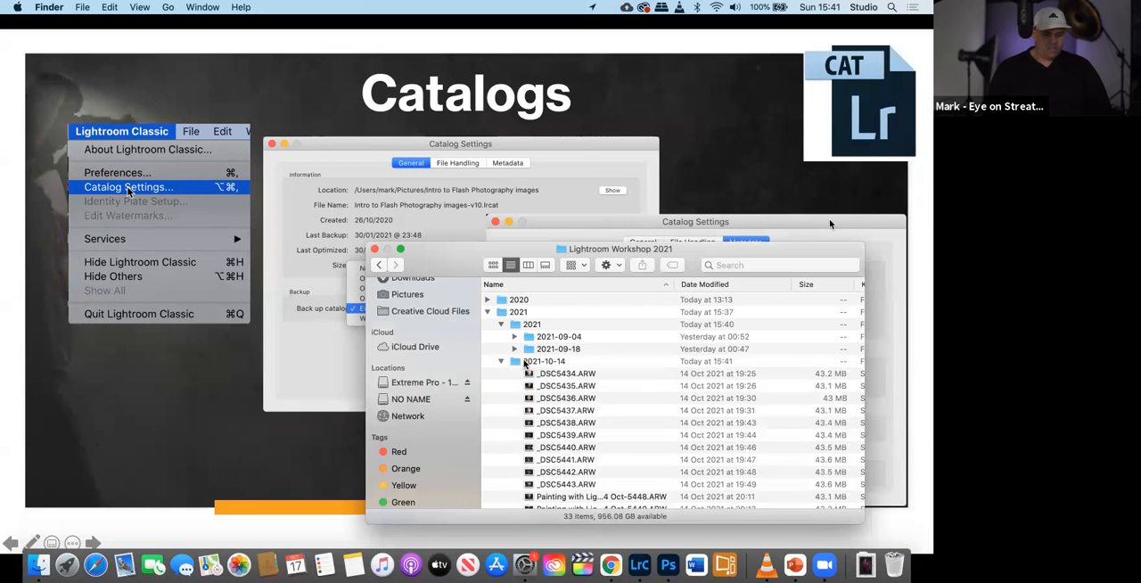
{"action": "scroll", "coordinate": [605, 446], "scroll_direction": "down", "scroll_amount": 6}
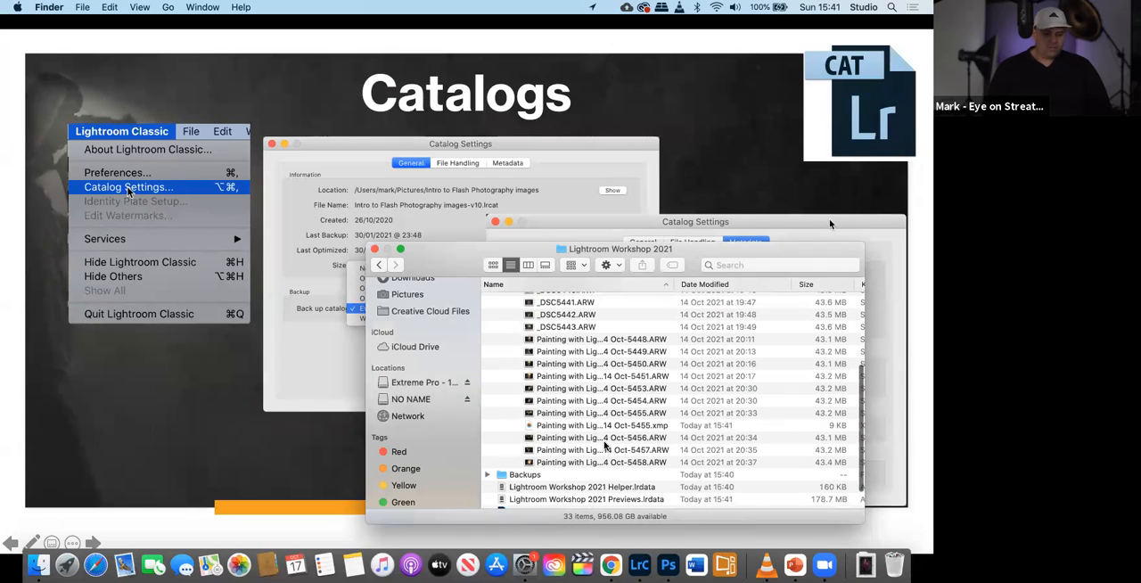
{"action": "left_click", "coordinate": [619, 428]}
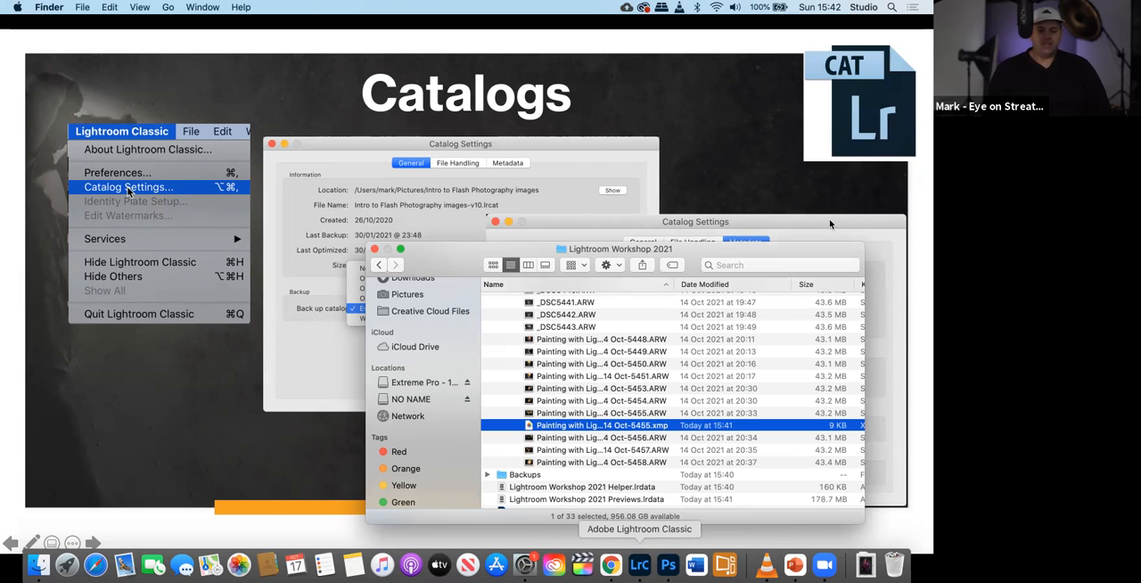
- Switch back to Lightroom Classic and look at the dialog for creating a new catalog, closing it without creating one
{"action": "left_click", "coordinate": [639, 564]}
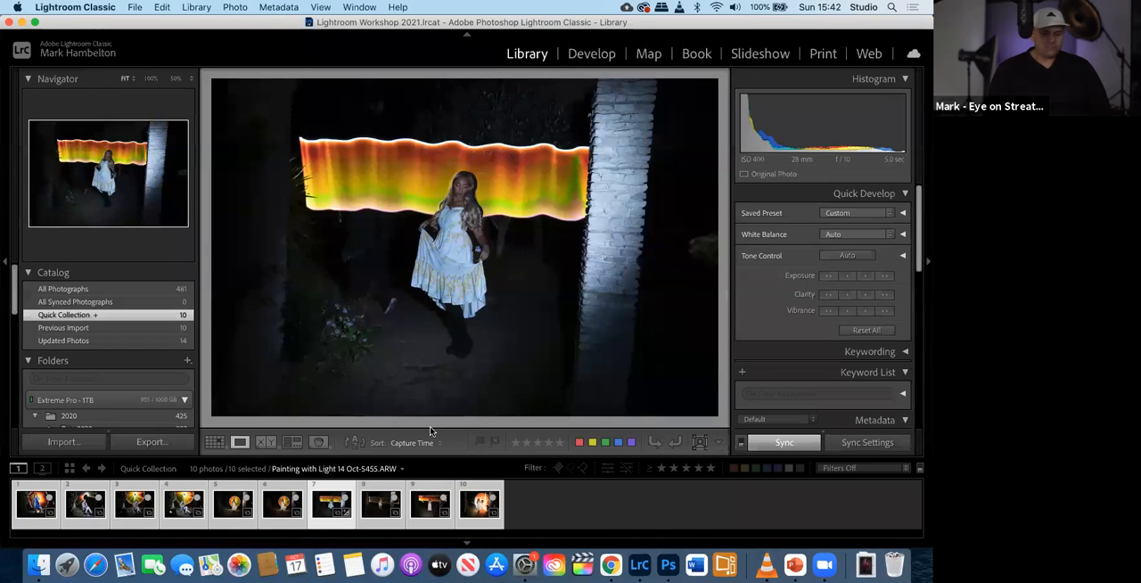
{"action": "left_click", "coordinate": [134, 7]}
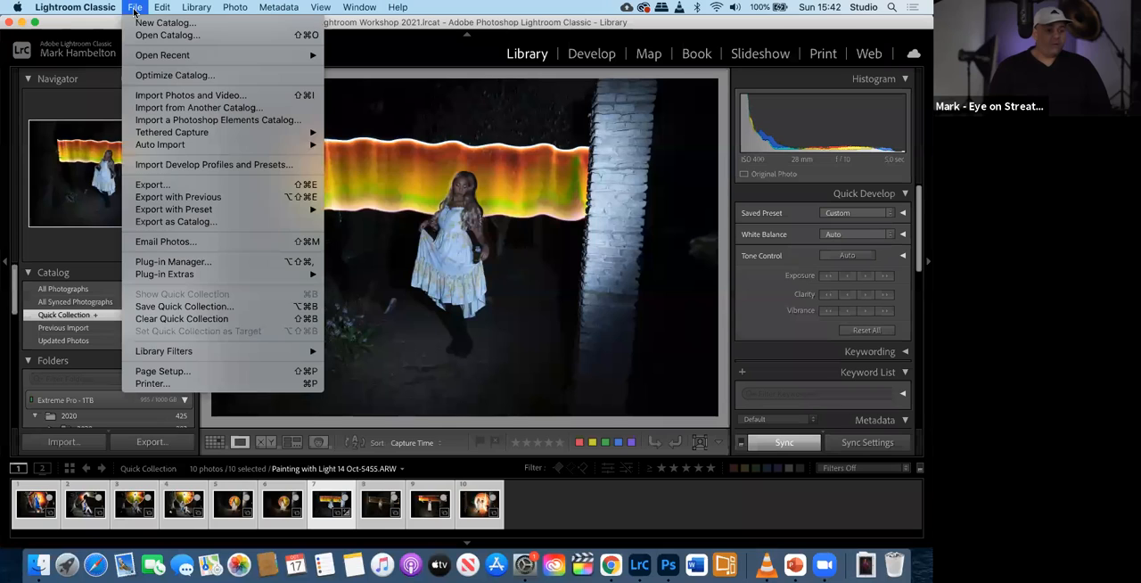
{"action": "mouse_move", "coordinate": [199, 55]}
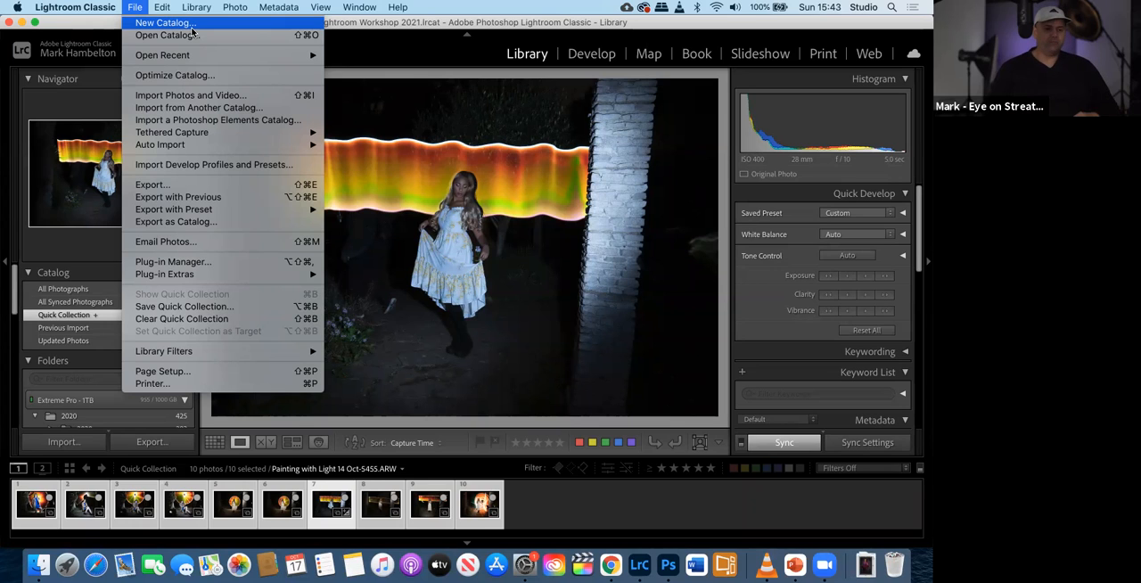
{"action": "left_click", "coordinate": [191, 30]}
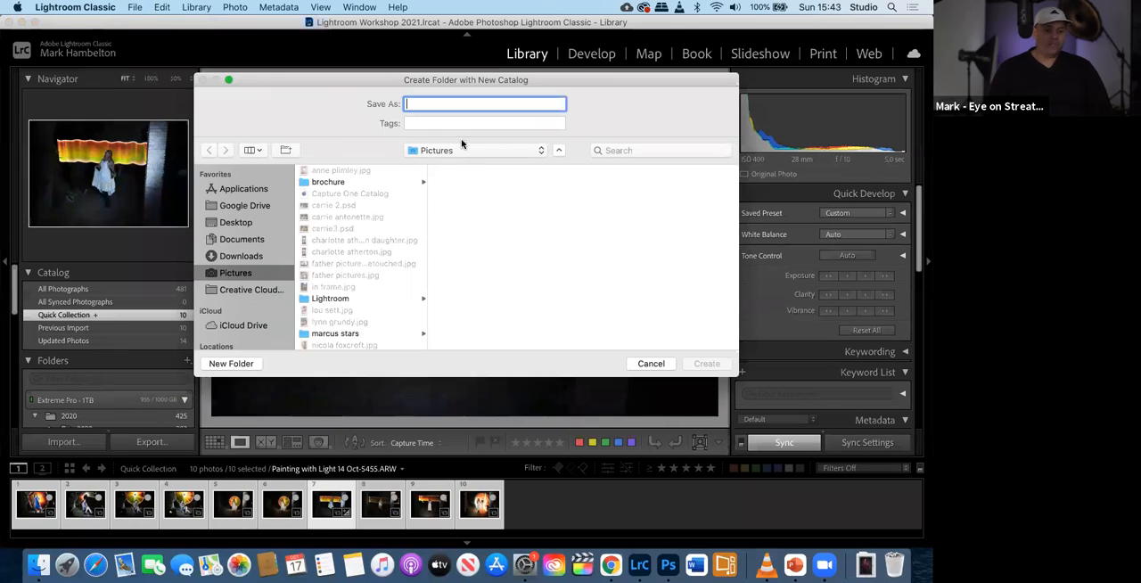
{"action": "left_click", "coordinate": [650, 364]}
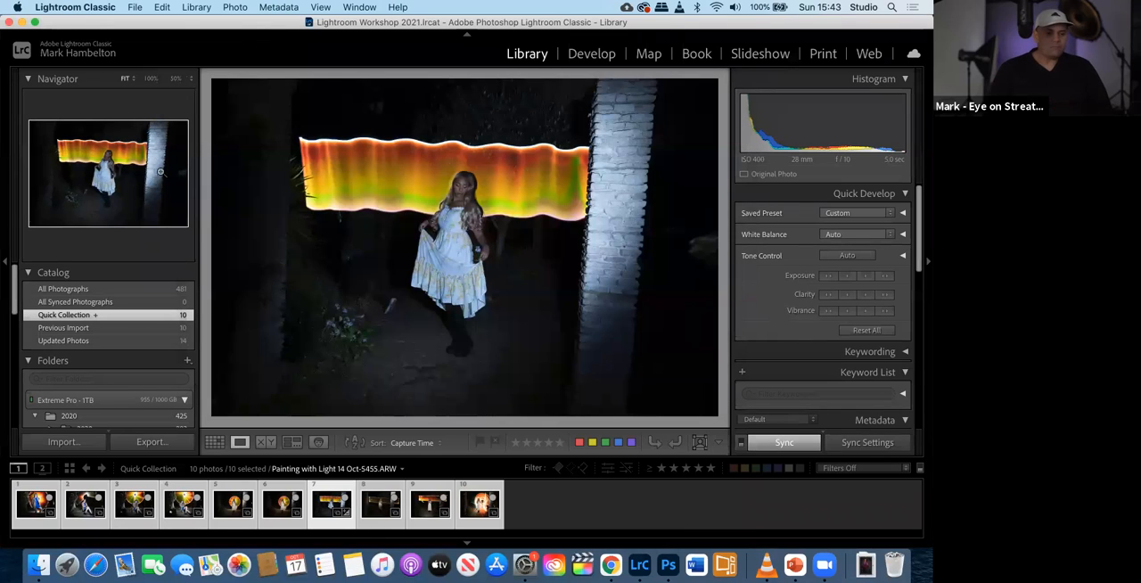
- Return to the PowerPoint slide show and advance from the Catalogs slide to the File Management slide
{"action": "key", "text": "ctrl+Left"}
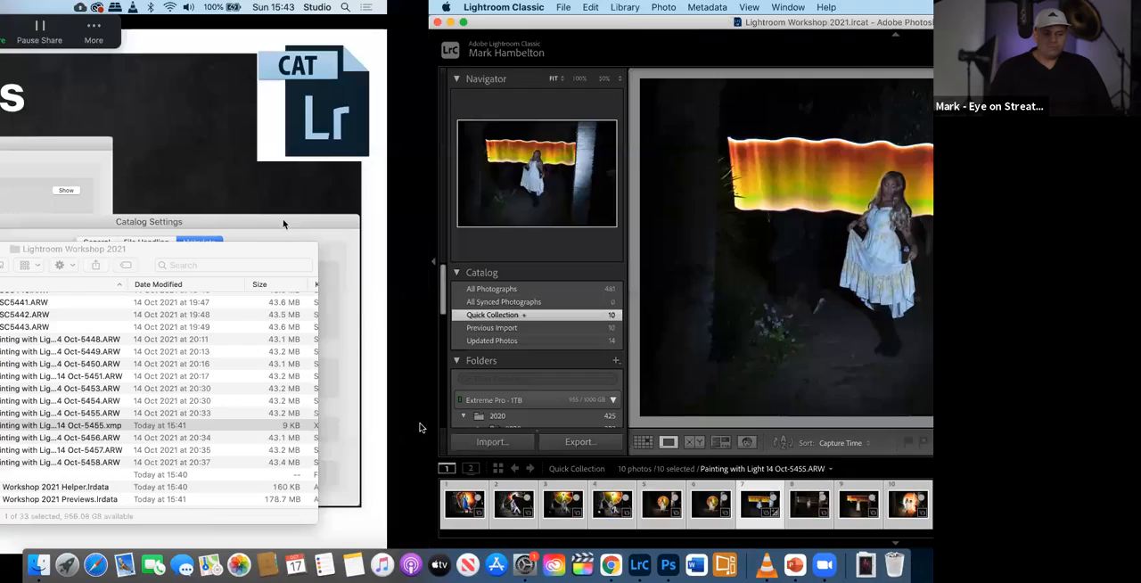
{"action": "left_click", "coordinate": [219, 437]}
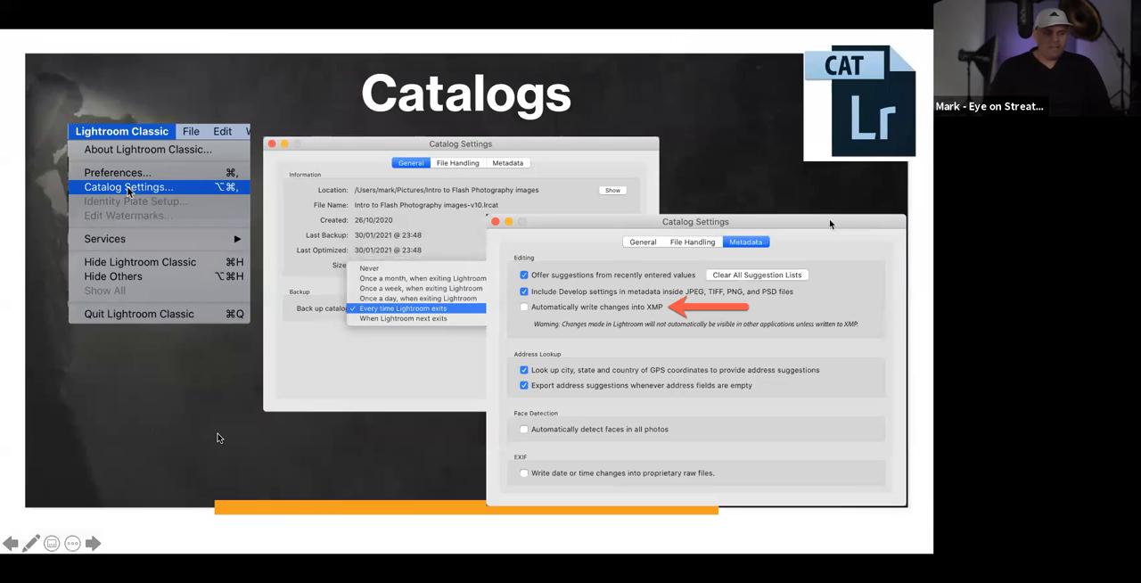
{"action": "key", "text": "Right"}
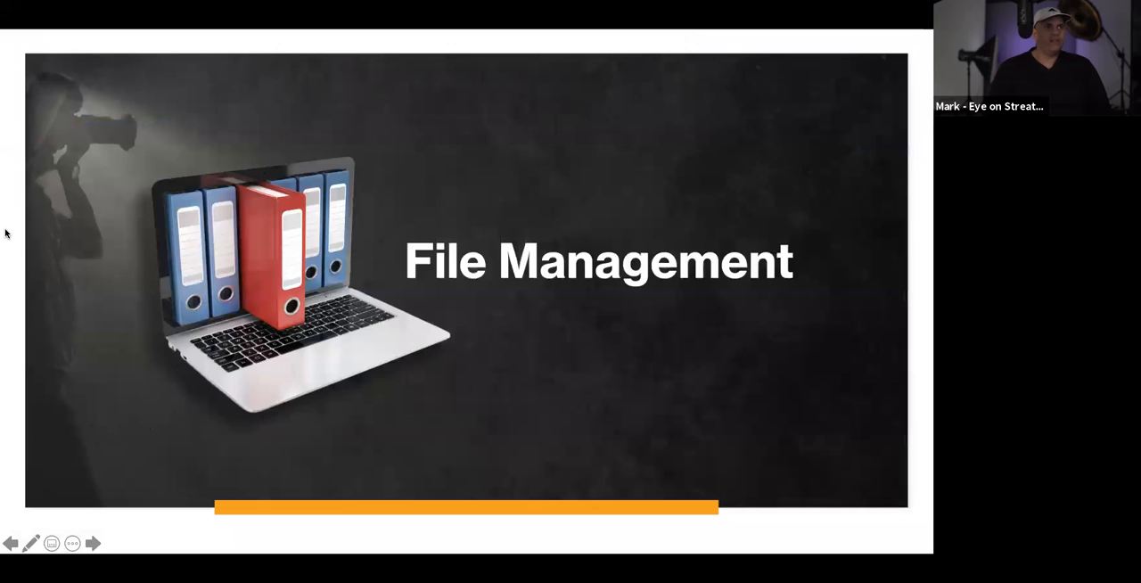
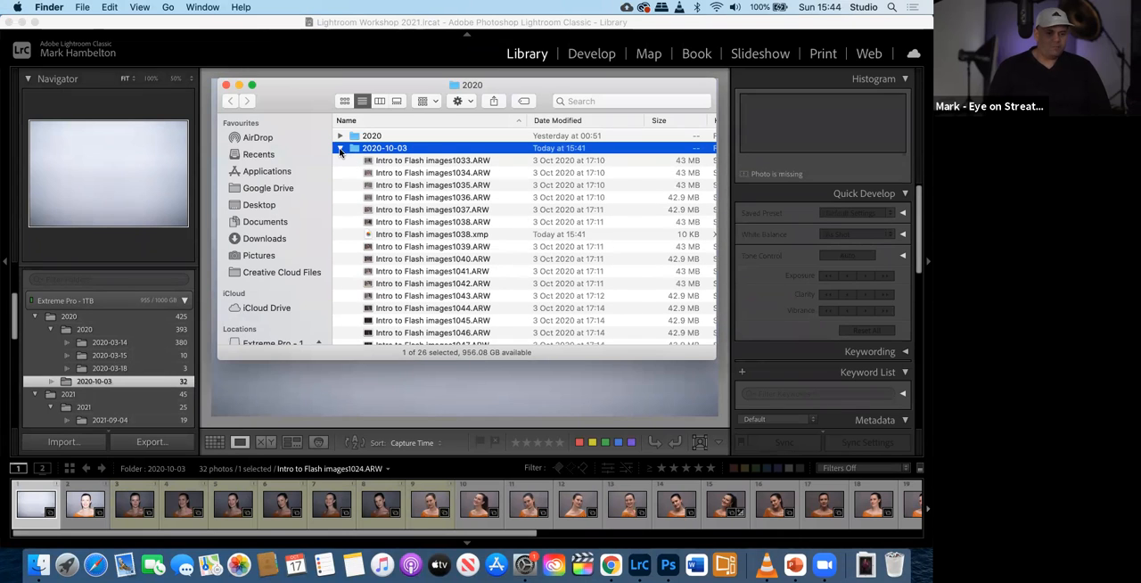
- In Finder, collapse 2020-10-03 and expand the inner 2020 folder, and place the window clear of Lightroom's folder list
{"action": "left_click", "coordinate": [339, 148]}
{"action": "left_click", "coordinate": [340, 135]}
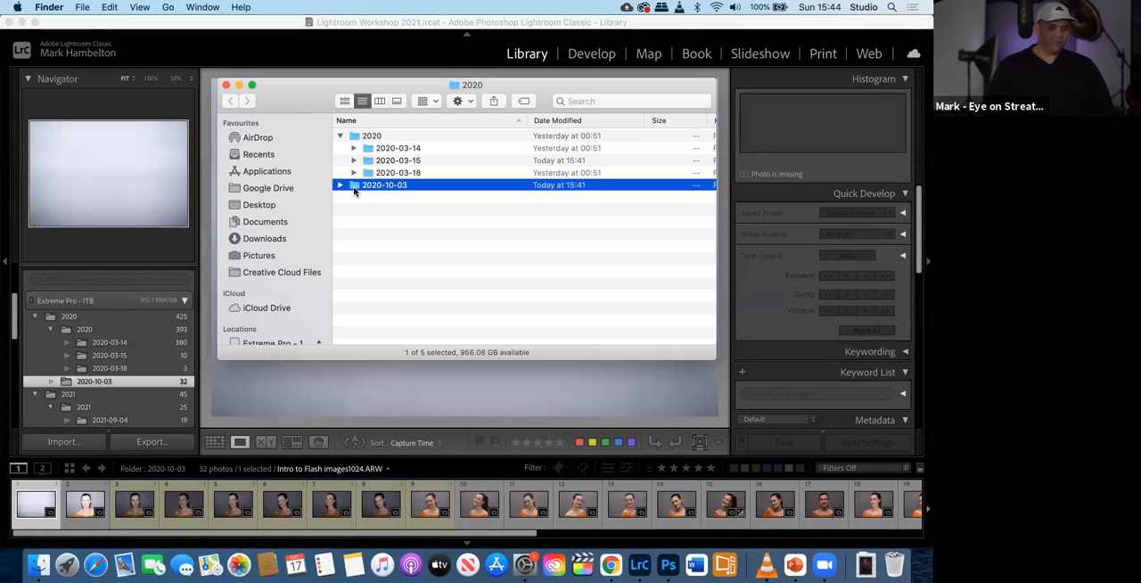
{"action": "left_click_drag", "start_coordinate": [360, 190], "coordinate": [385, 192]}
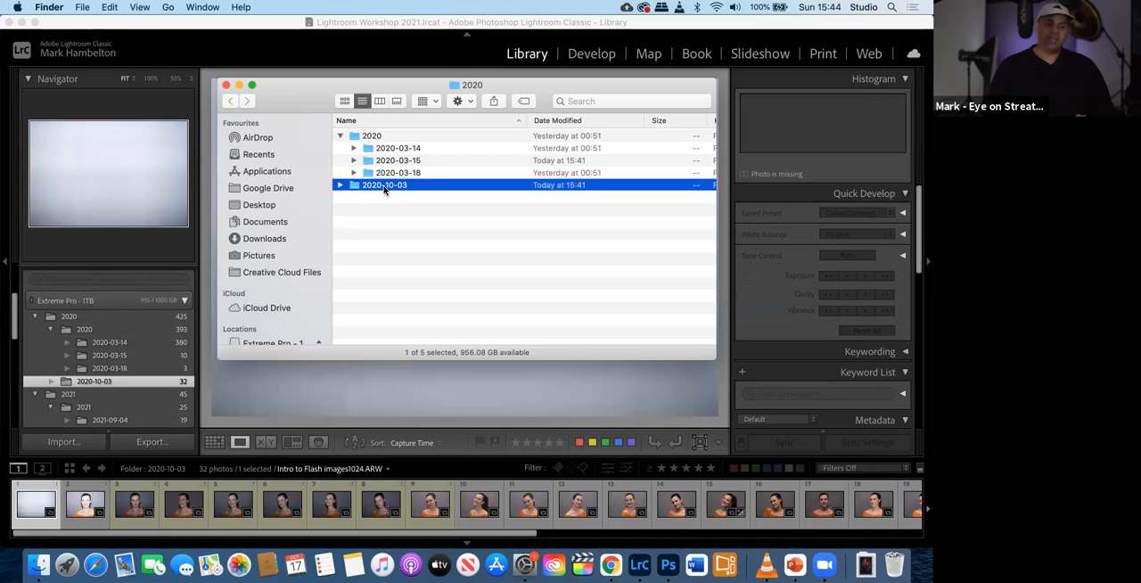
{"action": "left_click", "coordinate": [182, 30]}
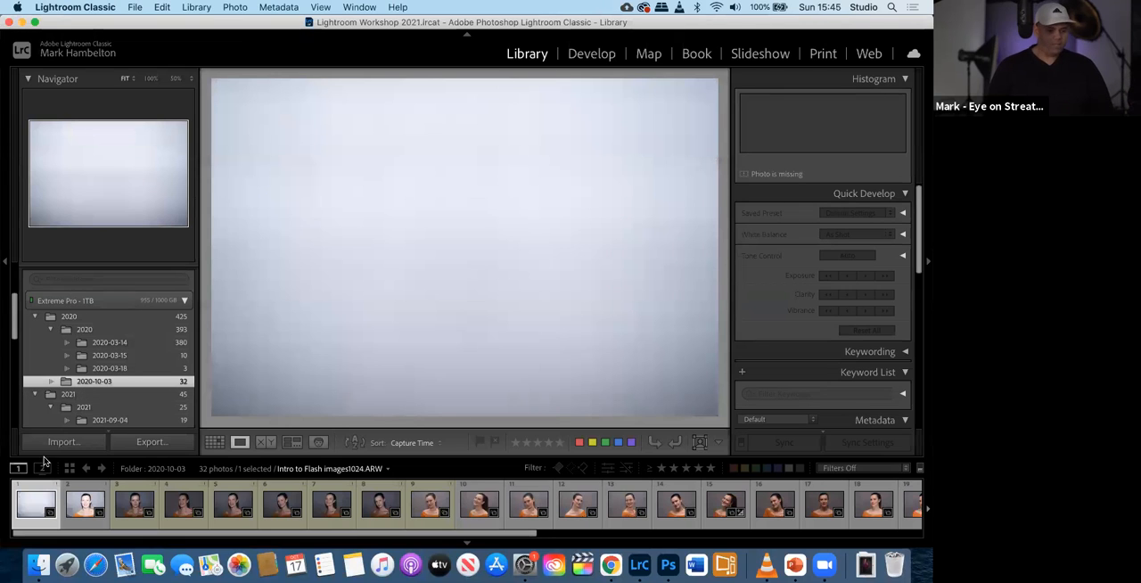
{"action": "left_click", "coordinate": [38, 564]}
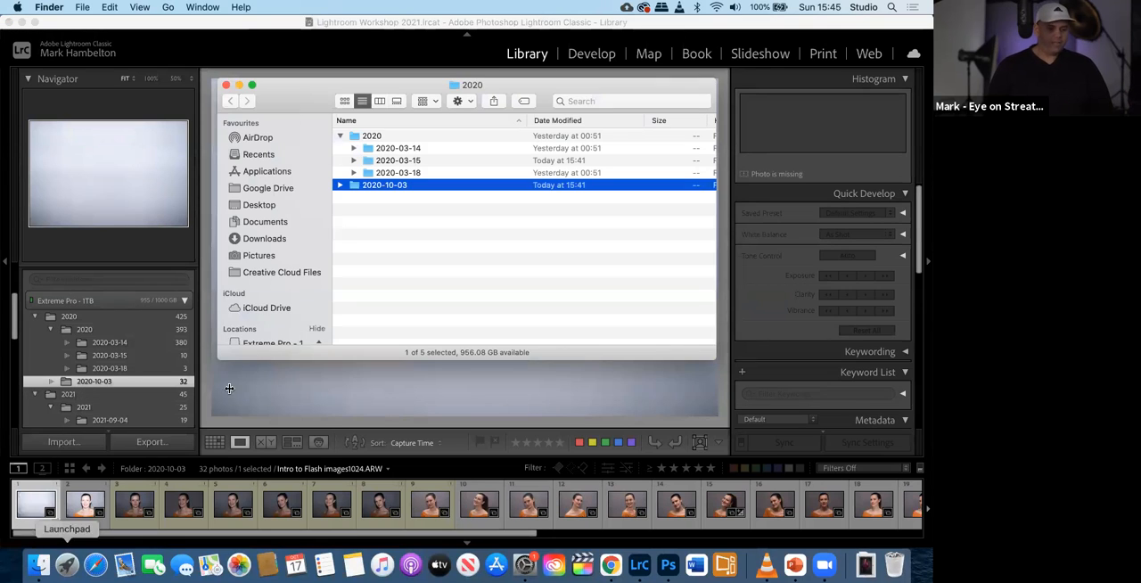
{"action": "left_click_drag", "start_coordinate": [322, 84], "coordinate": [508, 222]}
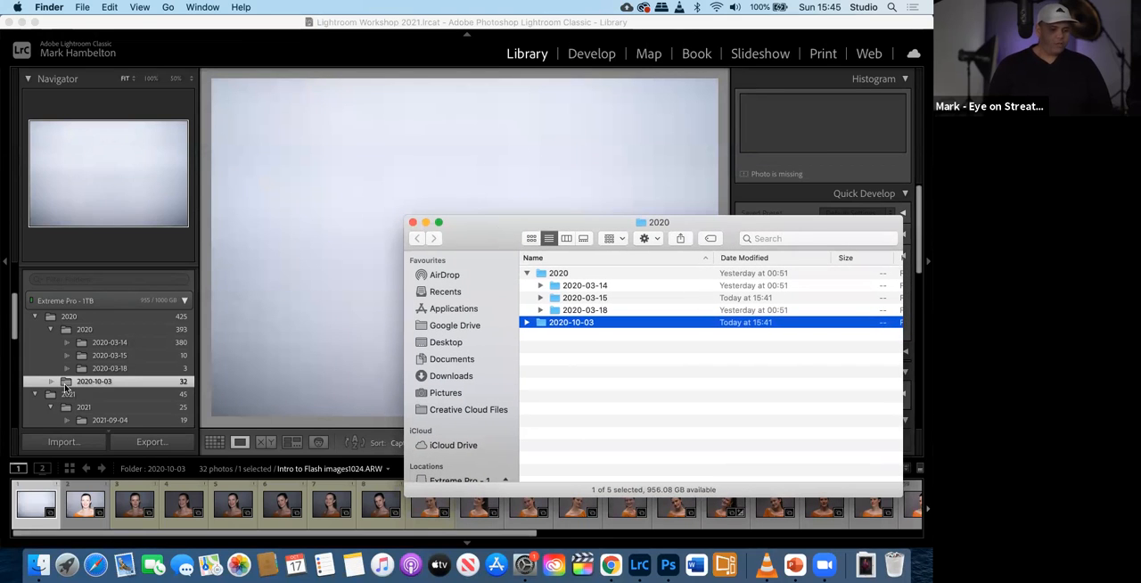
- In Lightroom Classic, move the 2020-10-03 folder into the inner 2020 folder on disk, and check its location in Finder
{"action": "left_click_drag", "start_coordinate": [71, 382], "coordinate": [95, 336]}
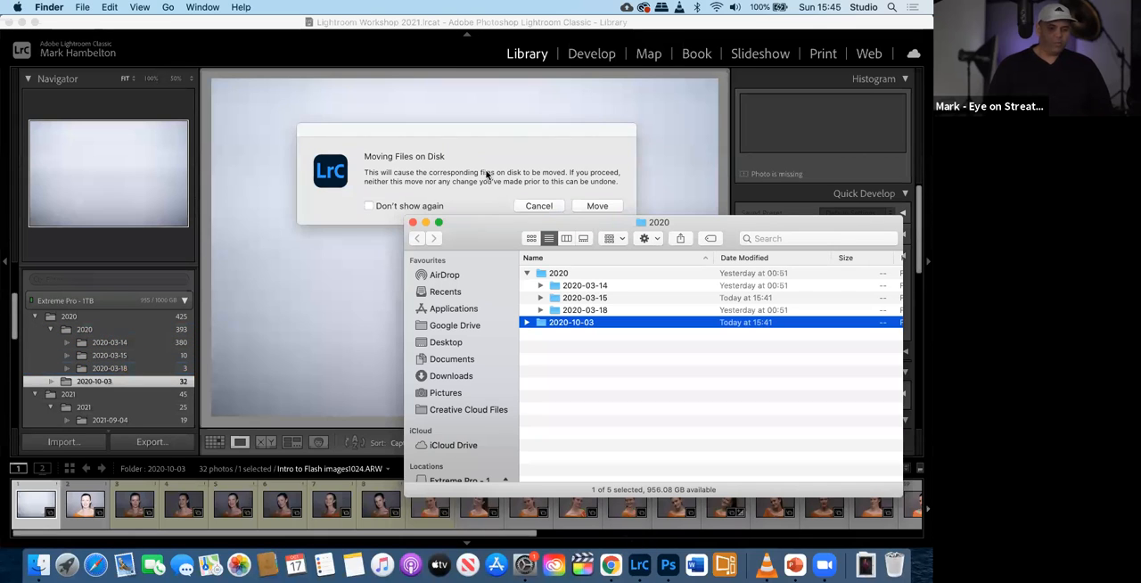
{"action": "left_click", "coordinate": [431, 147]}
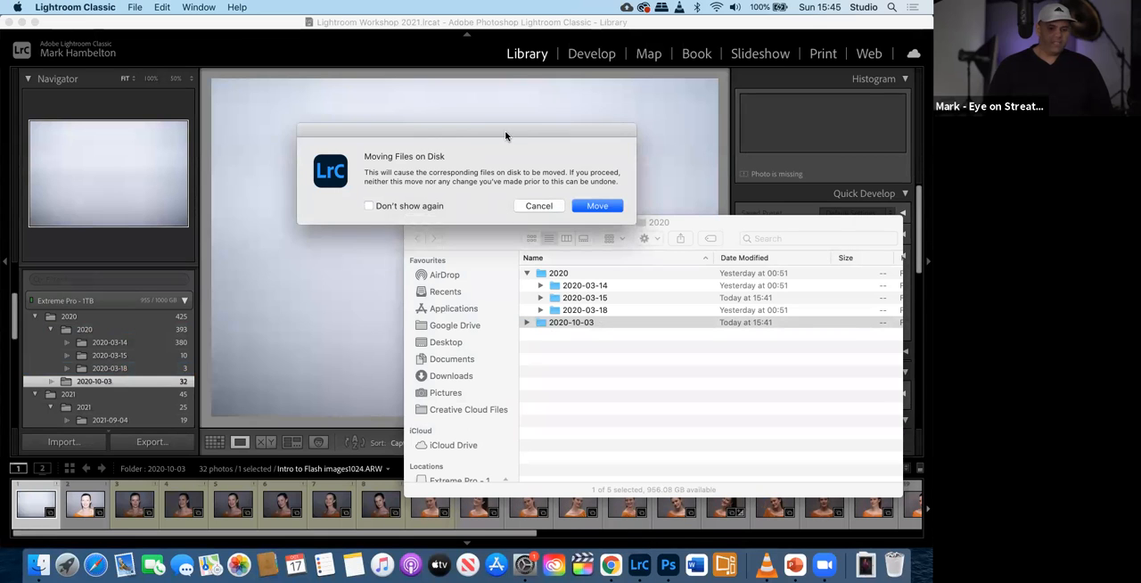
{"action": "left_click_drag", "start_coordinate": [505, 130], "coordinate": [424, 131]}
{"action": "left_click", "coordinate": [515, 205]}
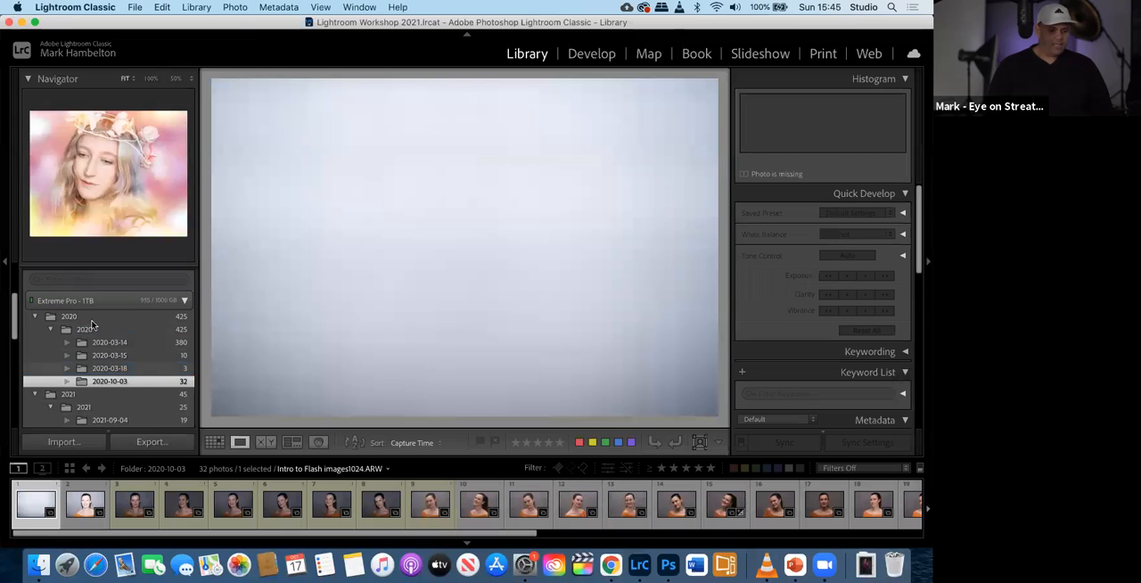
{"action": "left_click", "coordinate": [39, 568]}
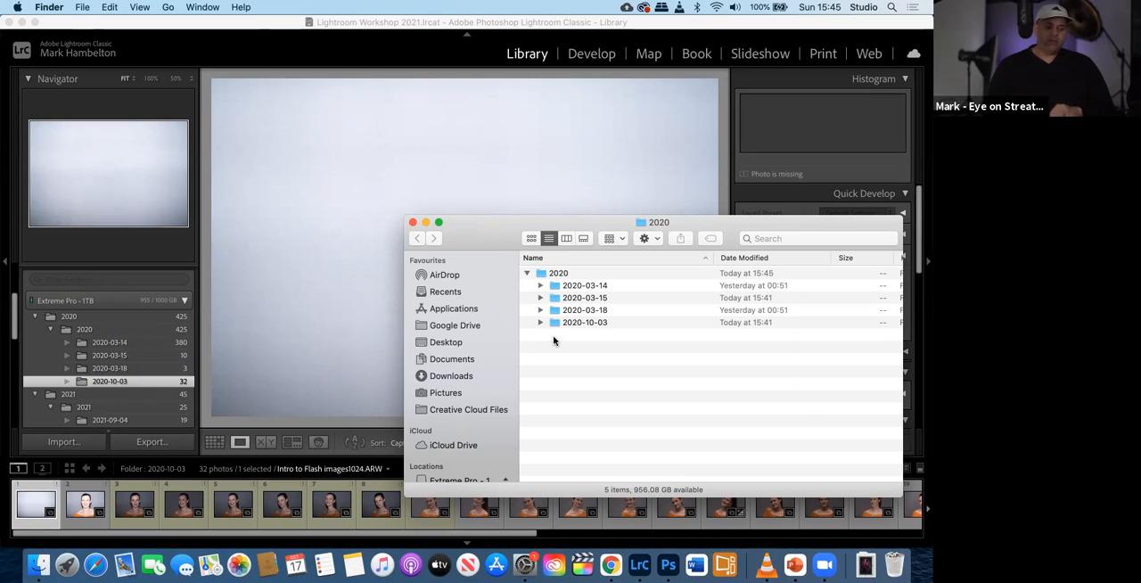
- In Lightroom Classic, move the 2021-10-14 folder into the inner 2021 folder and approve moving the files on disk
{"action": "scroll", "coordinate": [73, 408], "scroll_direction": "down", "scroll_amount": 5}
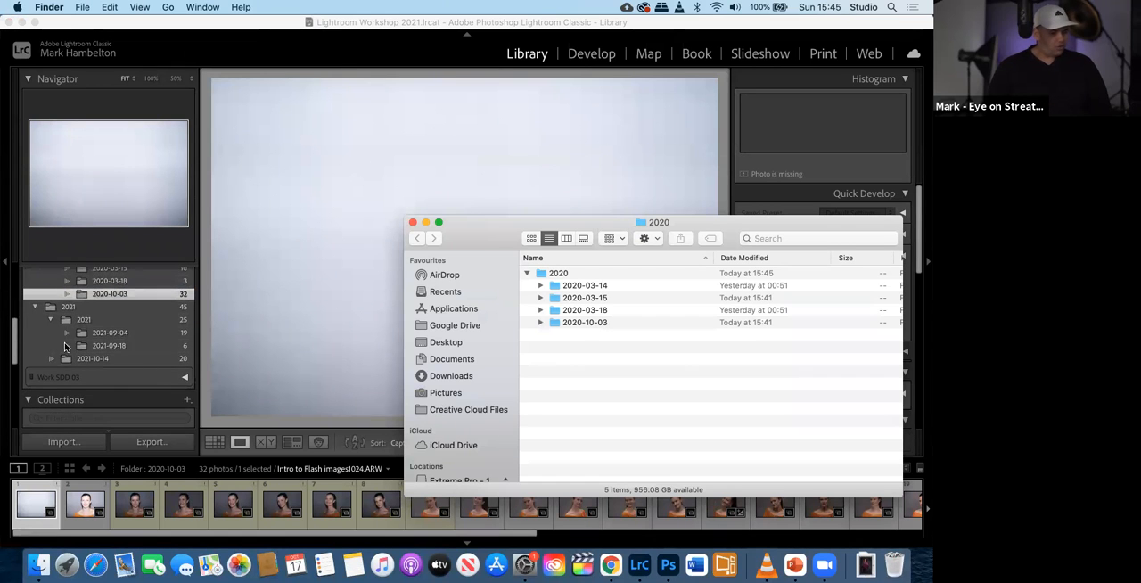
{"action": "left_click", "coordinate": [65, 359]}
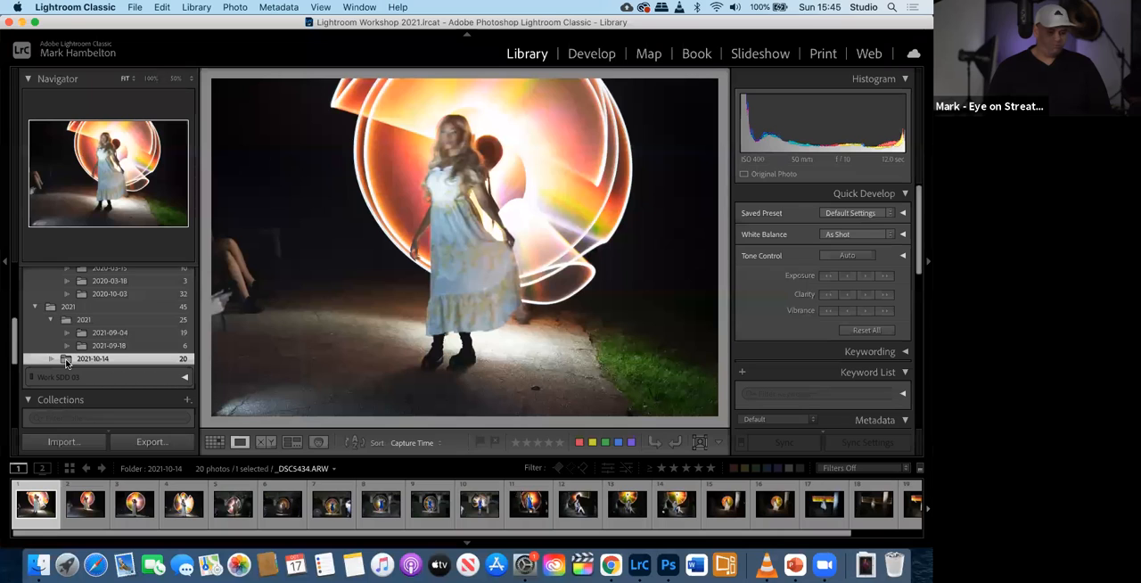
{"action": "left_click", "coordinate": [87, 321]}
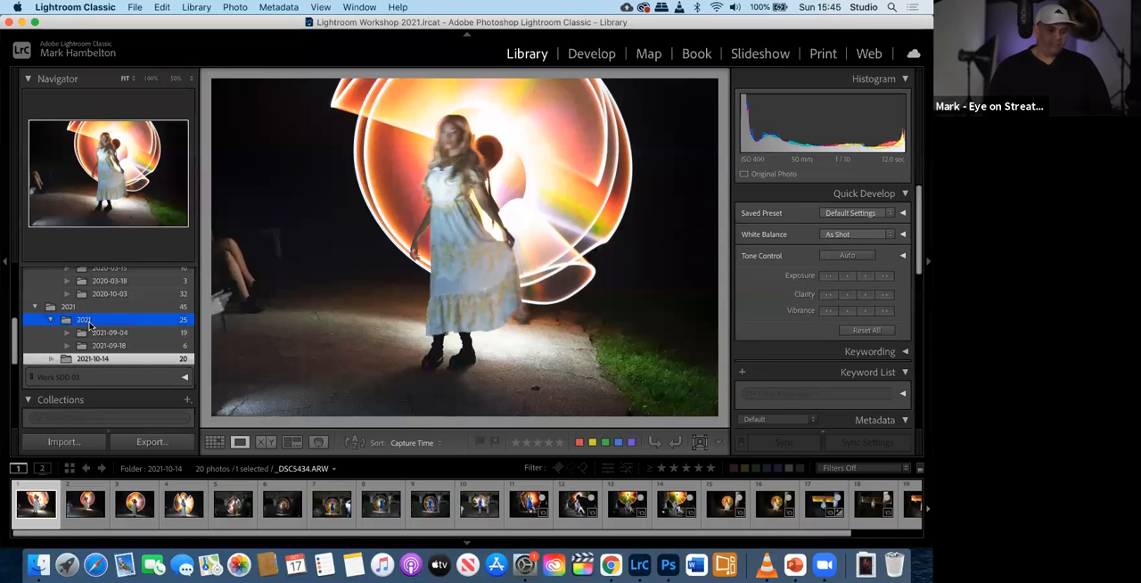
{"action": "left_click_drag", "start_coordinate": [89, 326], "coordinate": [89, 326]}
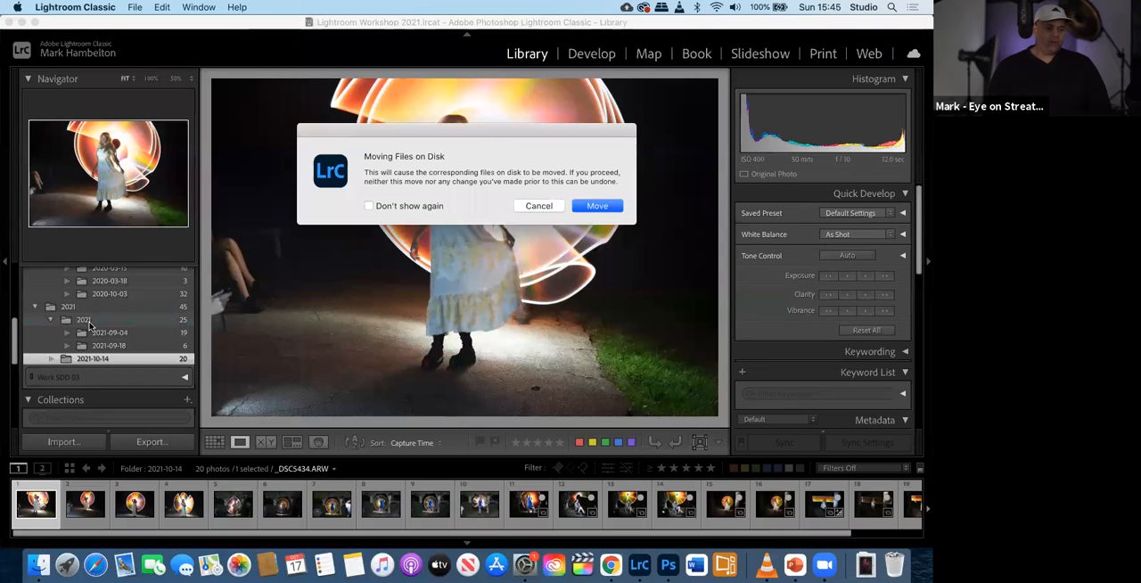
{"action": "left_click", "coordinate": [596, 206]}
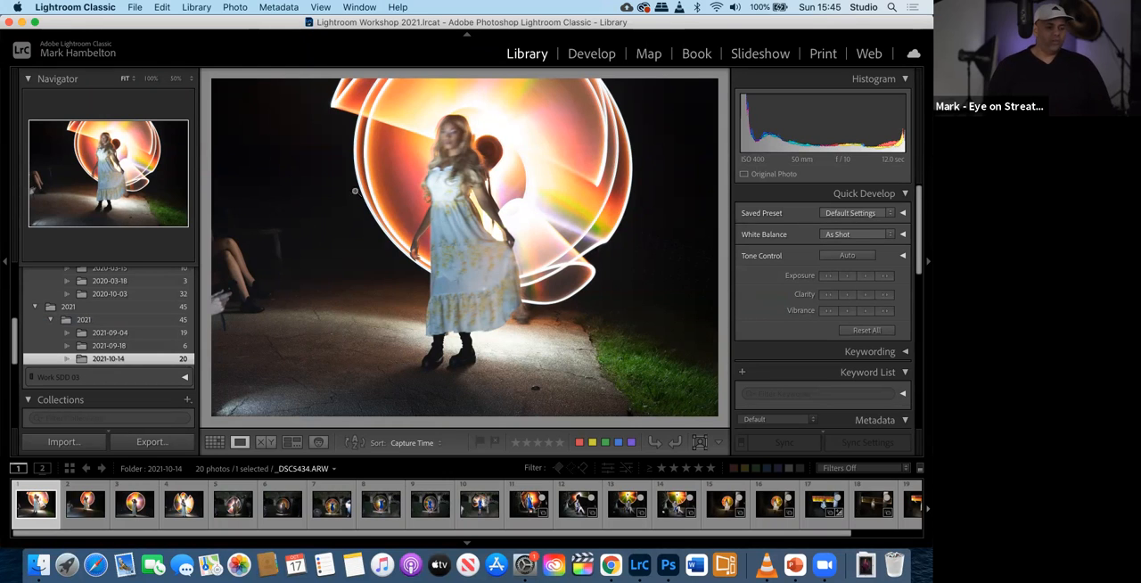
- Review the reorganised folders and open the Intro to Flash Lighting Oct 2020 collection in the Develop module
{"action": "scroll", "coordinate": [148, 300], "scroll_direction": "up", "scroll_amount": 5}
{"action": "scroll", "coordinate": [144, 305], "scroll_direction": "down", "scroll_amount": 4}
{"action": "scroll", "coordinate": [144, 305], "scroll_direction": "up", "scroll_amount": 2}
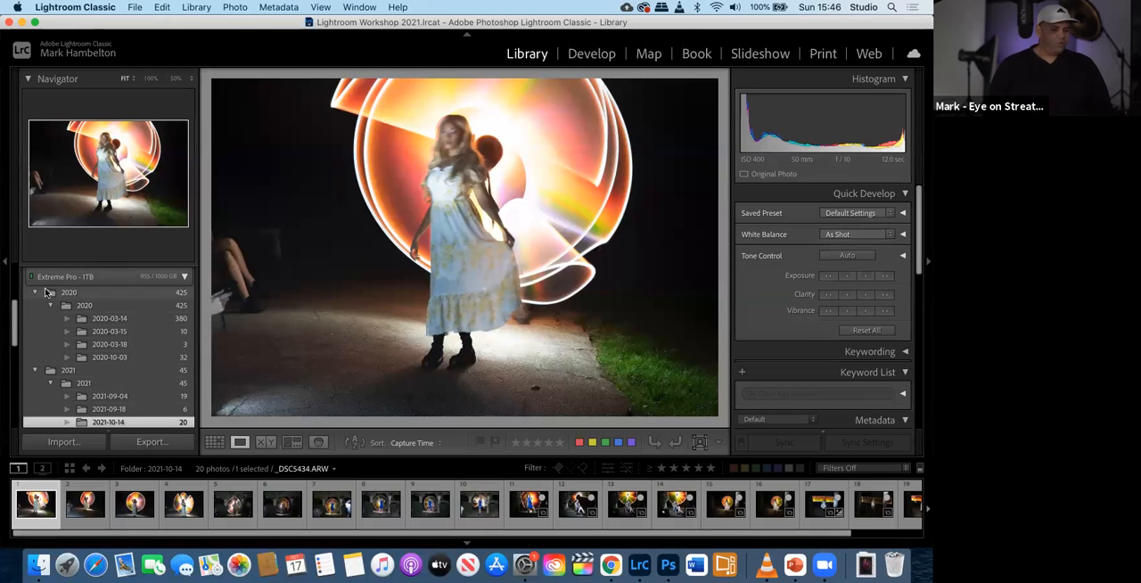
{"action": "scroll", "coordinate": [86, 356], "scroll_direction": "down", "scroll_amount": 3}
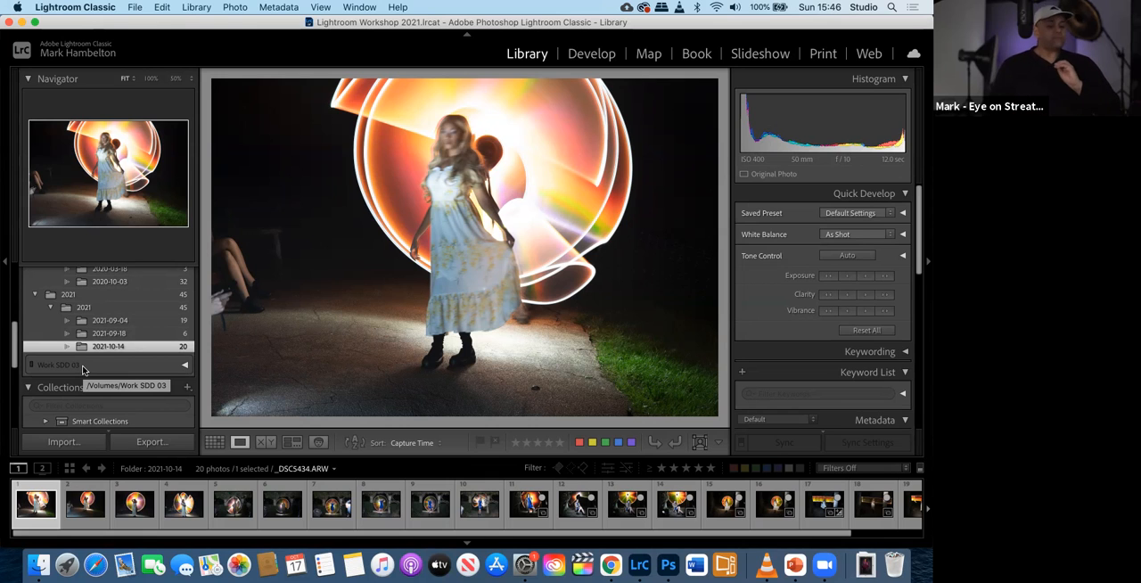
{"action": "scroll", "coordinate": [83, 370], "scroll_direction": "up", "scroll_amount": 3}
{"action": "scroll", "coordinate": [83, 370], "scroll_direction": "down", "scroll_amount": 10}
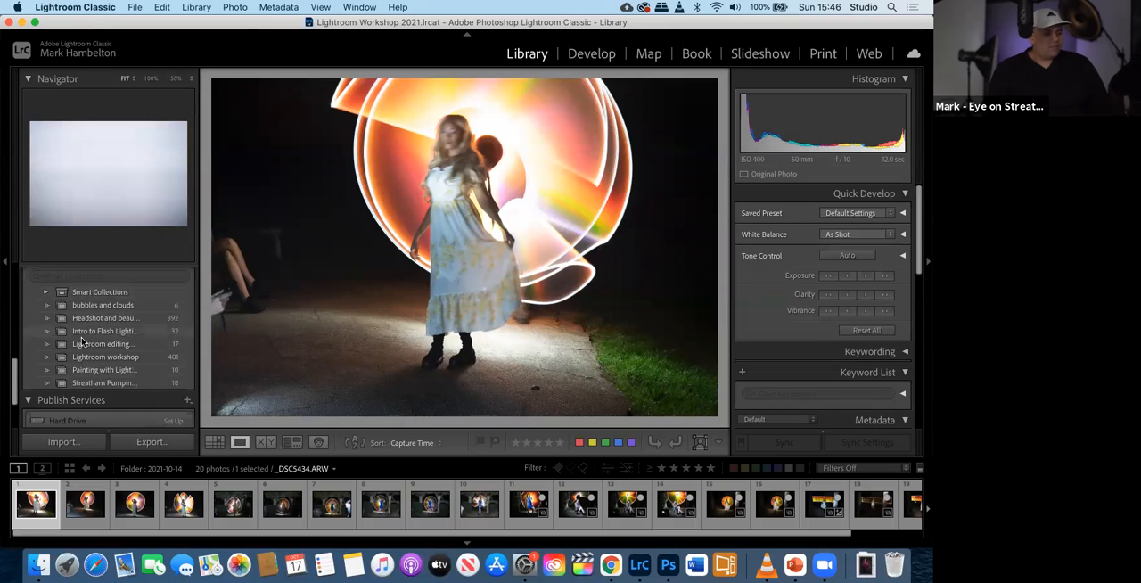
{"action": "left_click", "coordinate": [83, 333]}
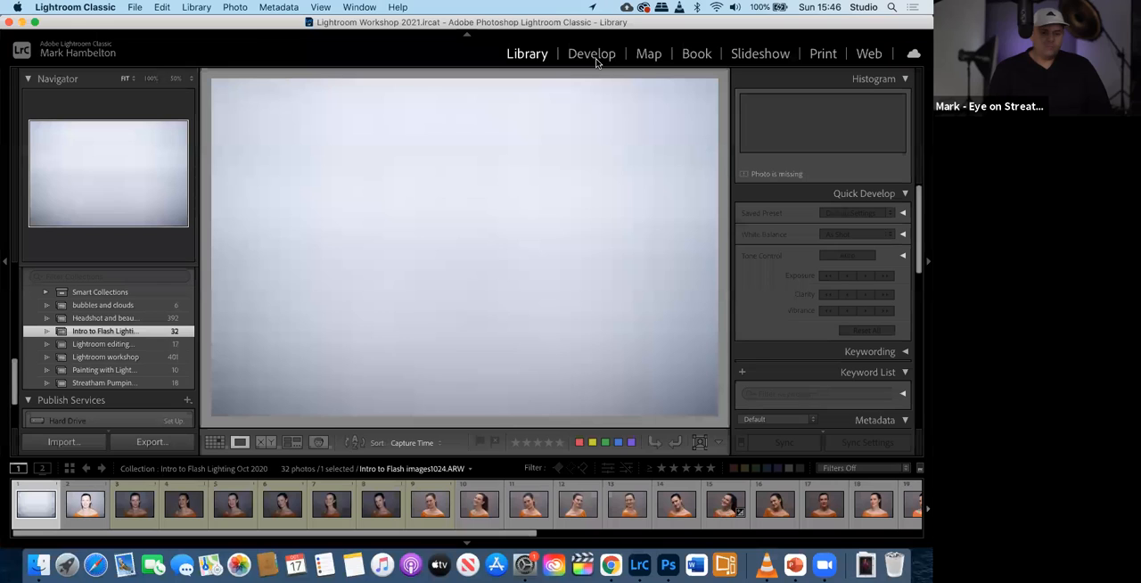
{"action": "key", "text": "d"}
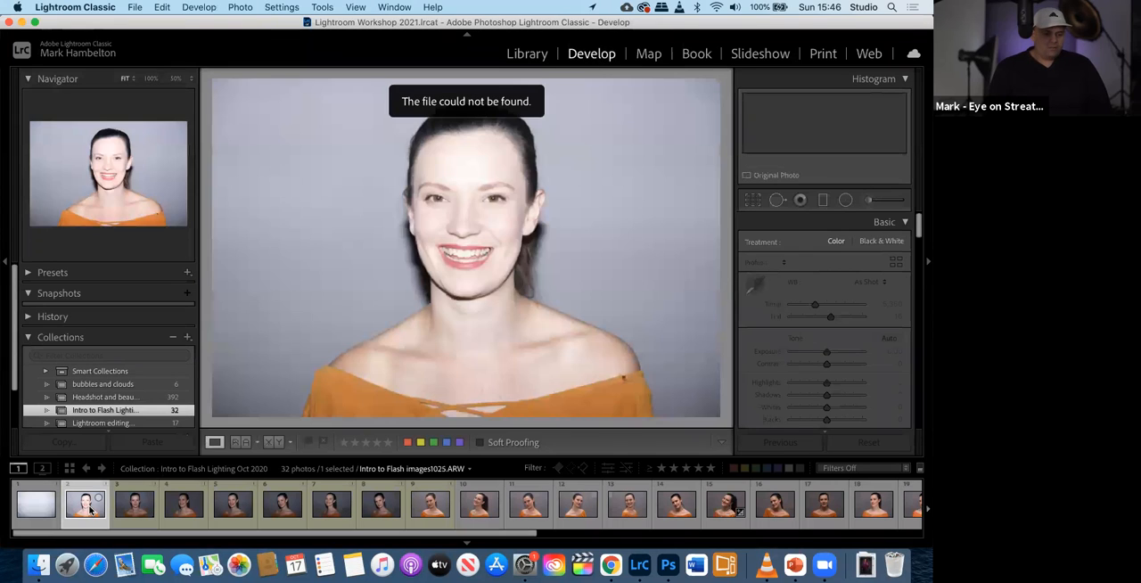
- Go through the collection's photos from the third to the twelfth, checking whether each original file is available for editing
{"action": "left_click", "coordinate": [135, 508]}
{"action": "left_click", "coordinate": [185, 508]}
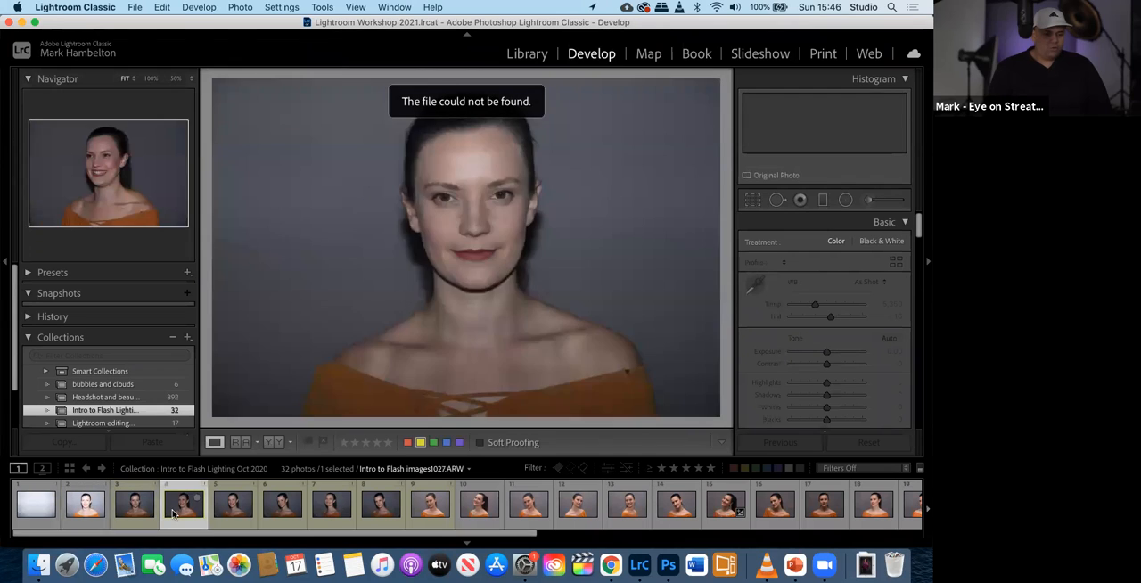
{"action": "left_click", "coordinate": [234, 507]}
{"action": "left_click", "coordinate": [284, 506]}
{"action": "left_click", "coordinate": [314, 506]}
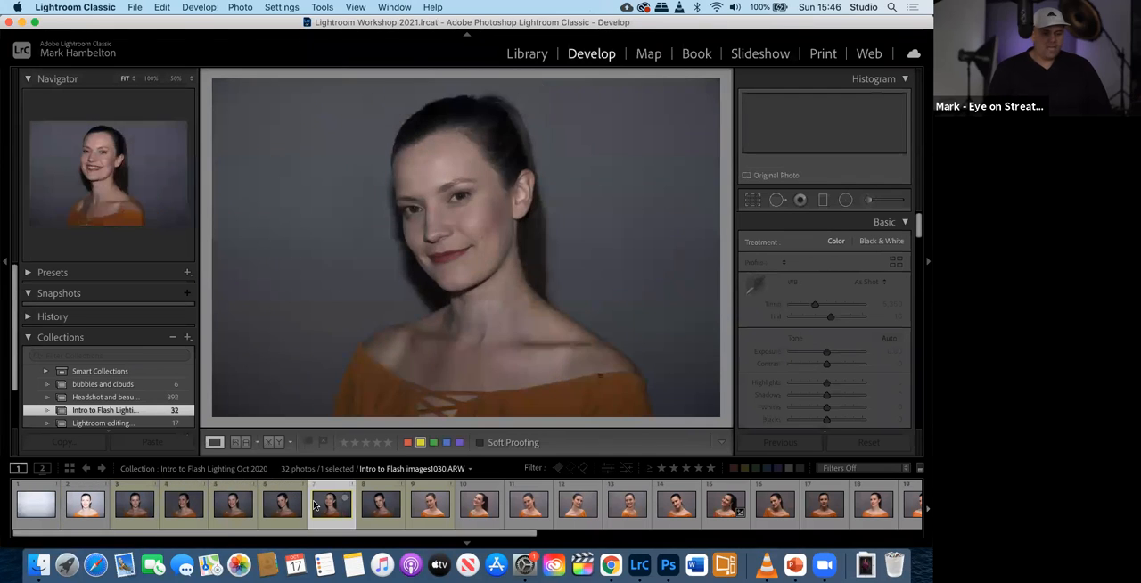
{"action": "left_click", "coordinate": [412, 513]}
{"action": "left_click", "coordinate": [479, 515]}
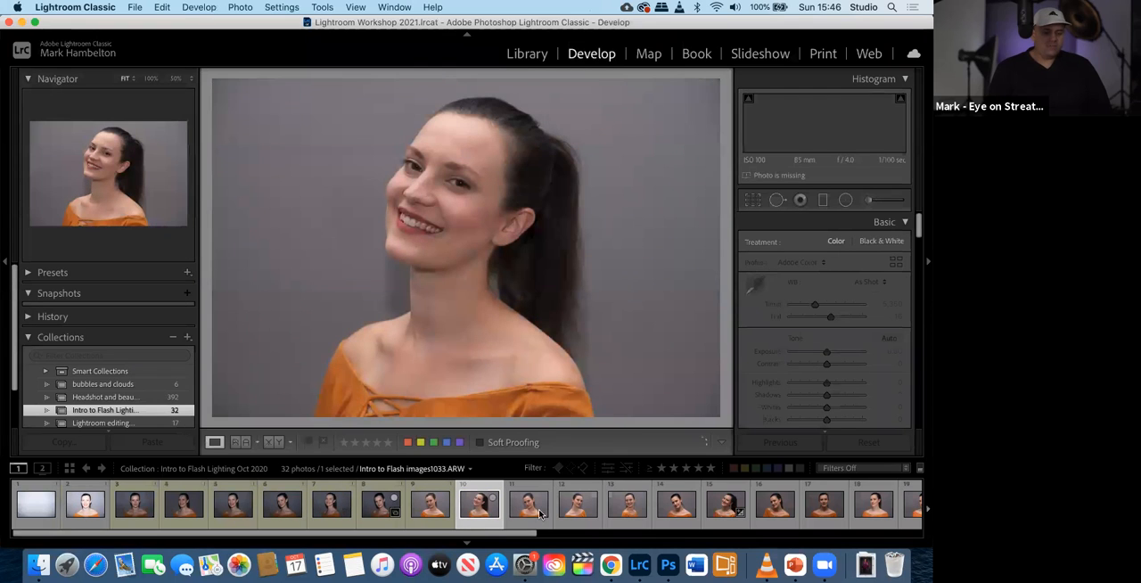
{"action": "left_click", "coordinate": [539, 515]}
{"action": "left_click", "coordinate": [593, 508]}
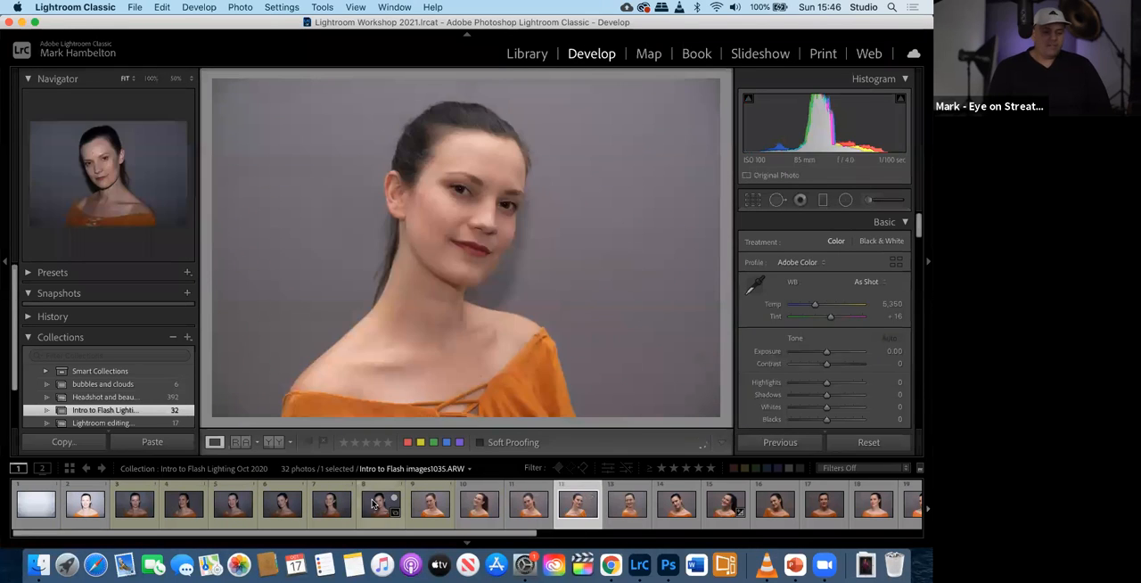
- Select Intro to Flash images1031.ARW and images1030.ARW in turn and examine their Develop adjustments
{"action": "left_click", "coordinate": [374, 505]}
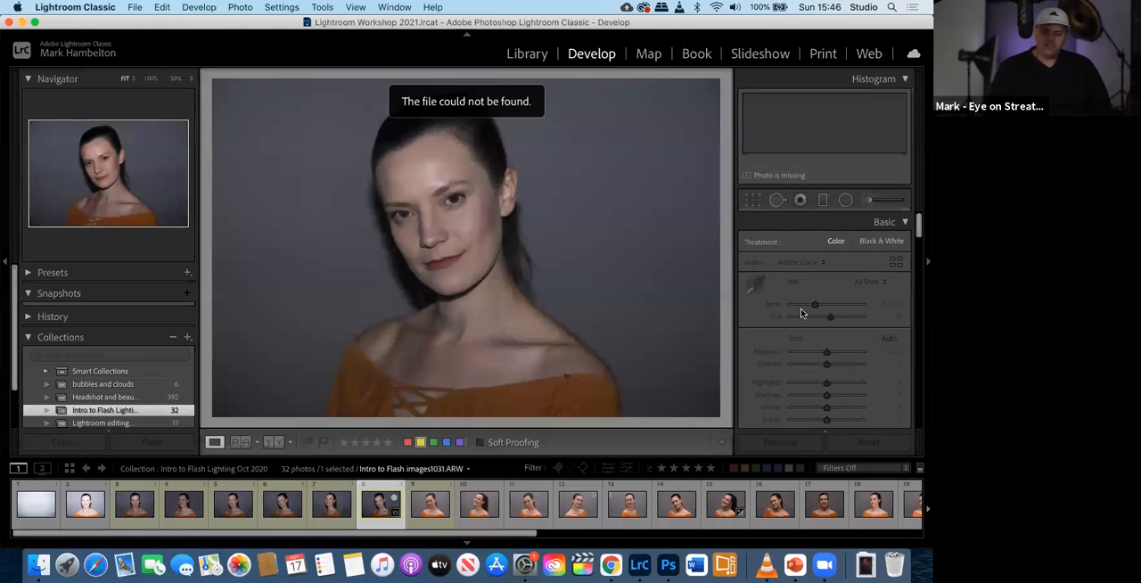
{"action": "scroll", "coordinate": [802, 312], "scroll_direction": "down", "scroll_amount": 10}
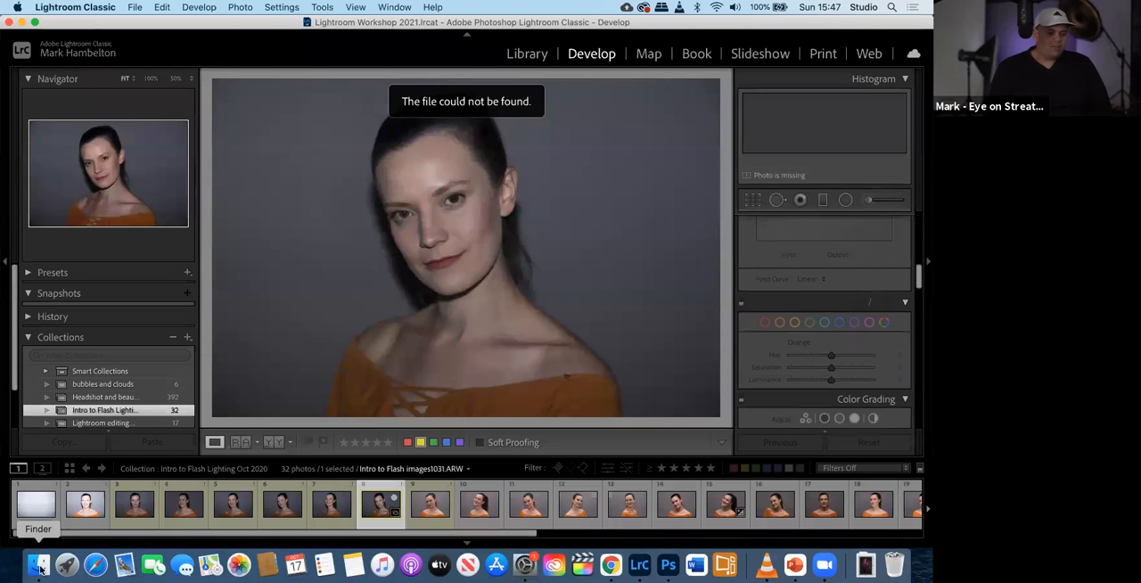
{"action": "left_click", "coordinate": [318, 511]}
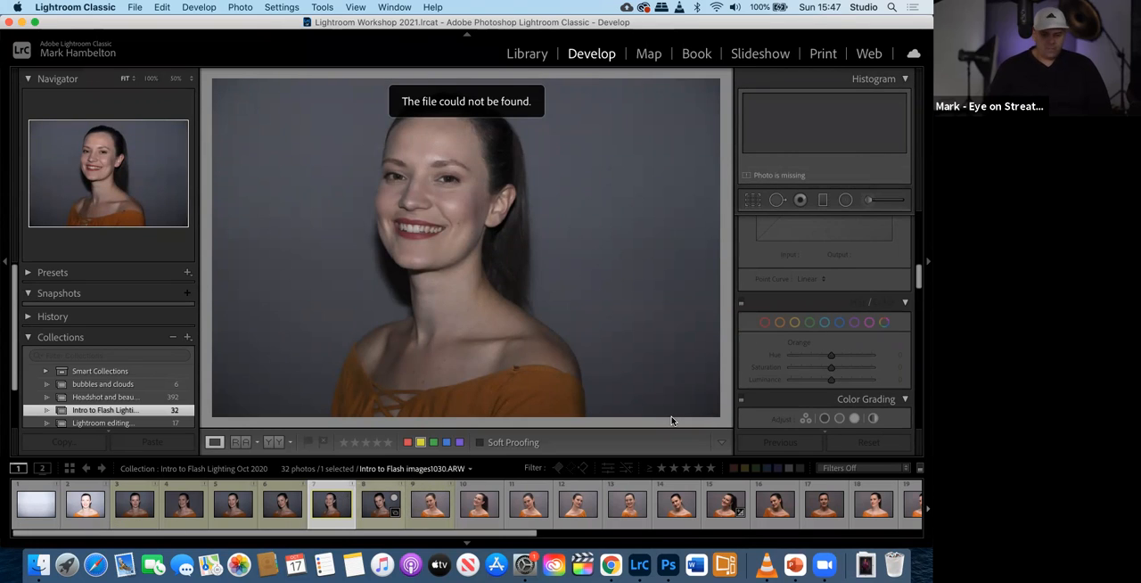
{"action": "scroll", "coordinate": [673, 421], "scroll_direction": "down", "scroll_amount": 5}
{"action": "scroll", "coordinate": [672, 421], "scroll_direction": "up", "scroll_amount": 5}
{"action": "scroll", "coordinate": [672, 421], "scroll_direction": "up", "scroll_amount": 3}
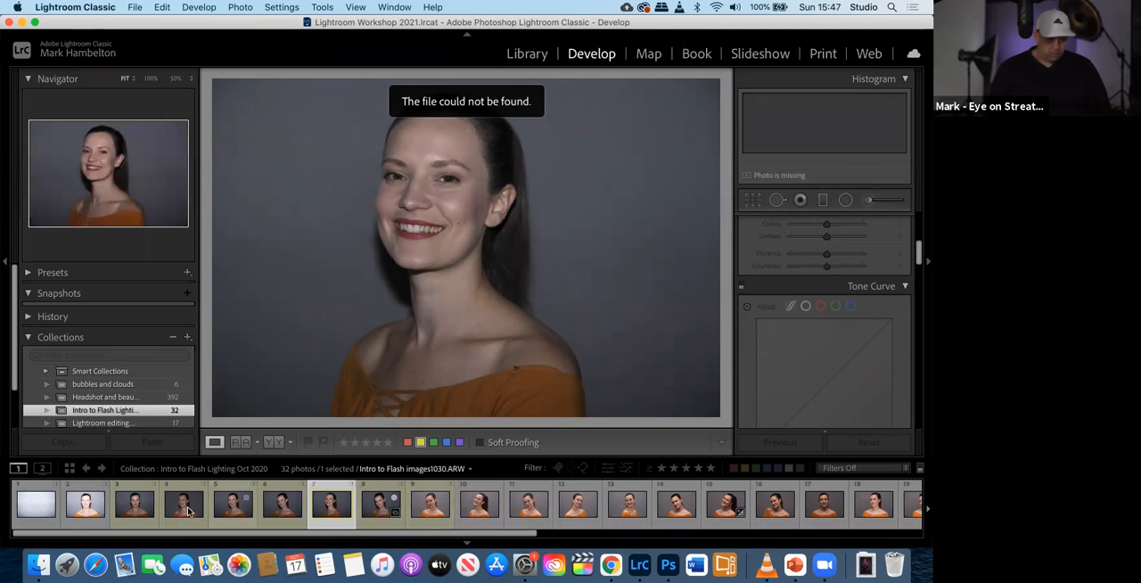
- In Finder, search the Extreme Pro - 1TB drive for 1030 and check where Intro to Flash images1030.ARW is stored, returning to Lightroom Classic
{"action": "left_click", "coordinate": [35, 568]}
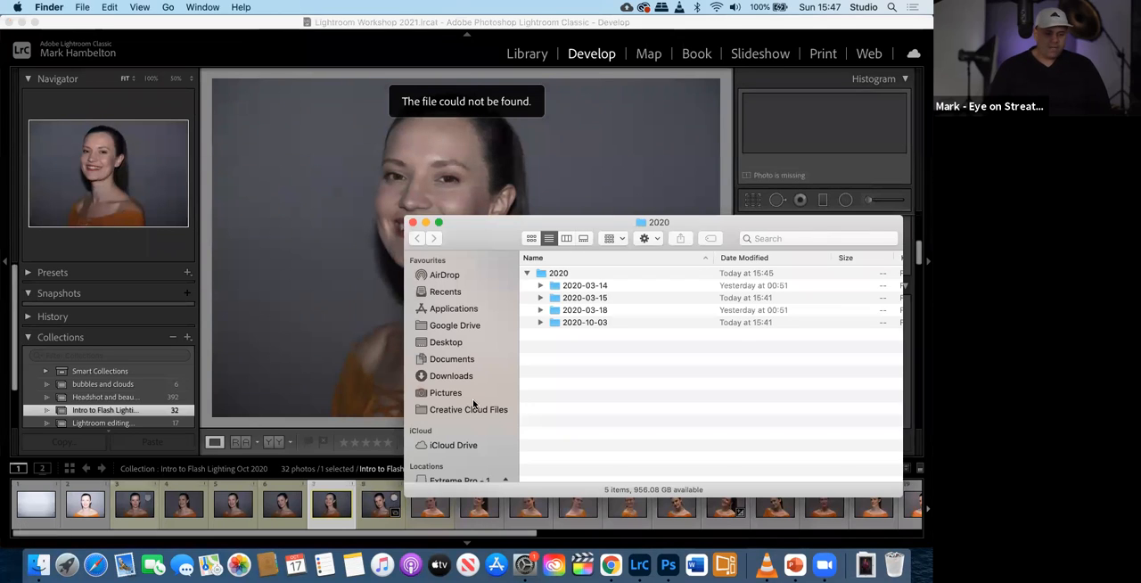
{"action": "scroll", "coordinate": [459, 437], "scroll_direction": "down", "scroll_amount": 3}
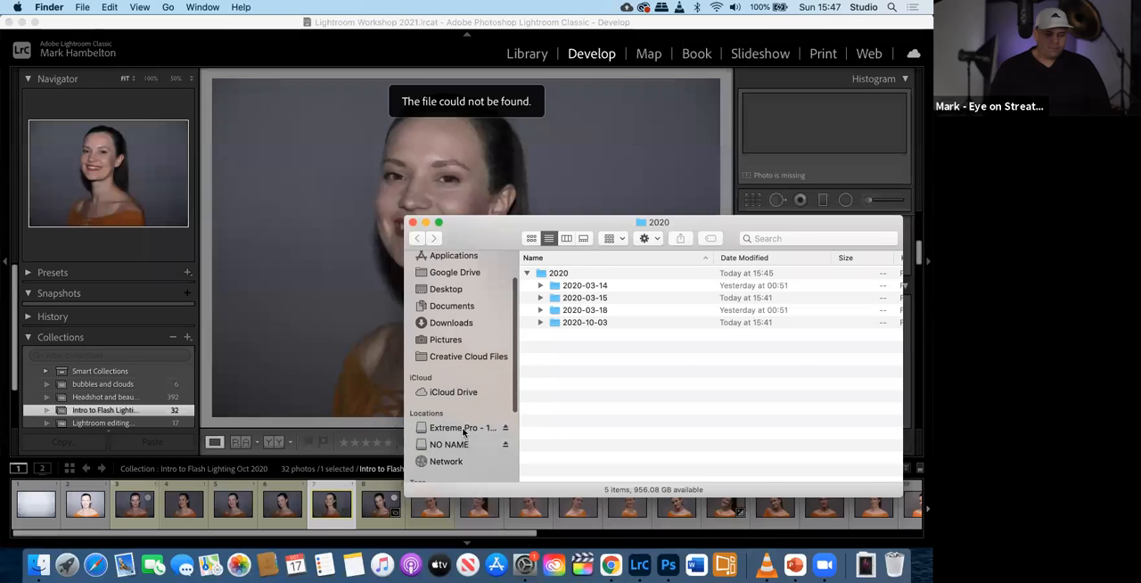
{"action": "left_click", "coordinate": [460, 428]}
{"action": "left_click", "coordinate": [777, 238]}
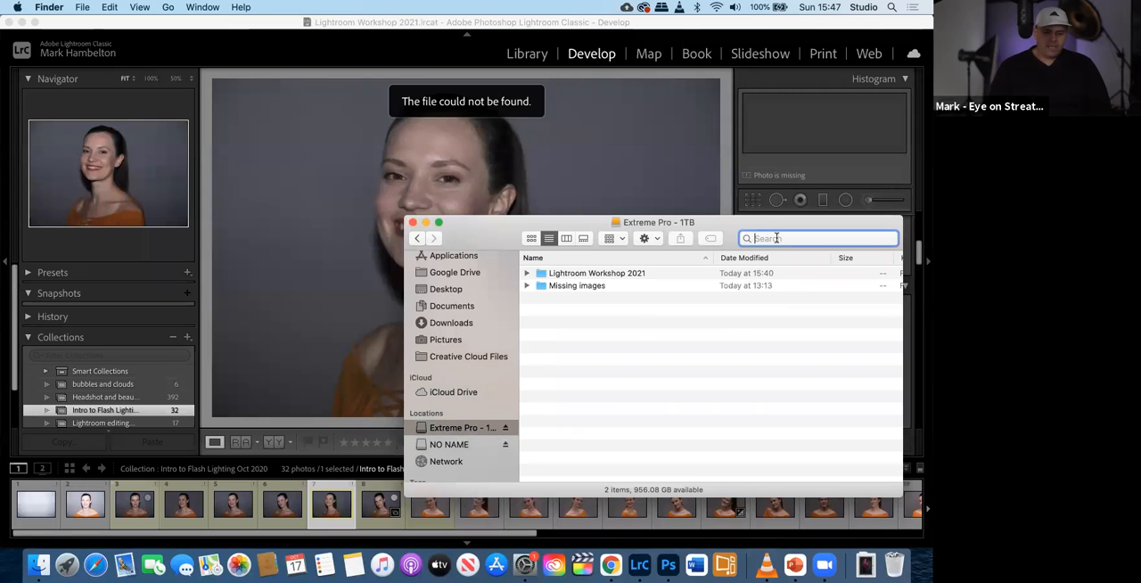
{"action": "type", "text": "130"}
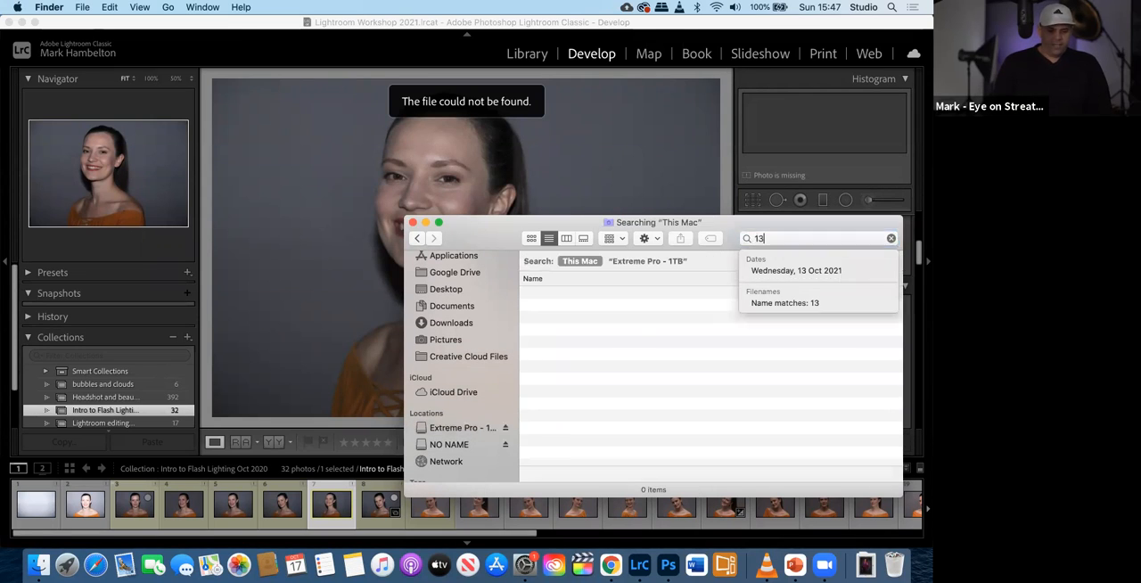
{"action": "key", "text": "BackSpace"}
{"action": "key", "text": "BackSpace"}
{"action": "type", "text": "0"}
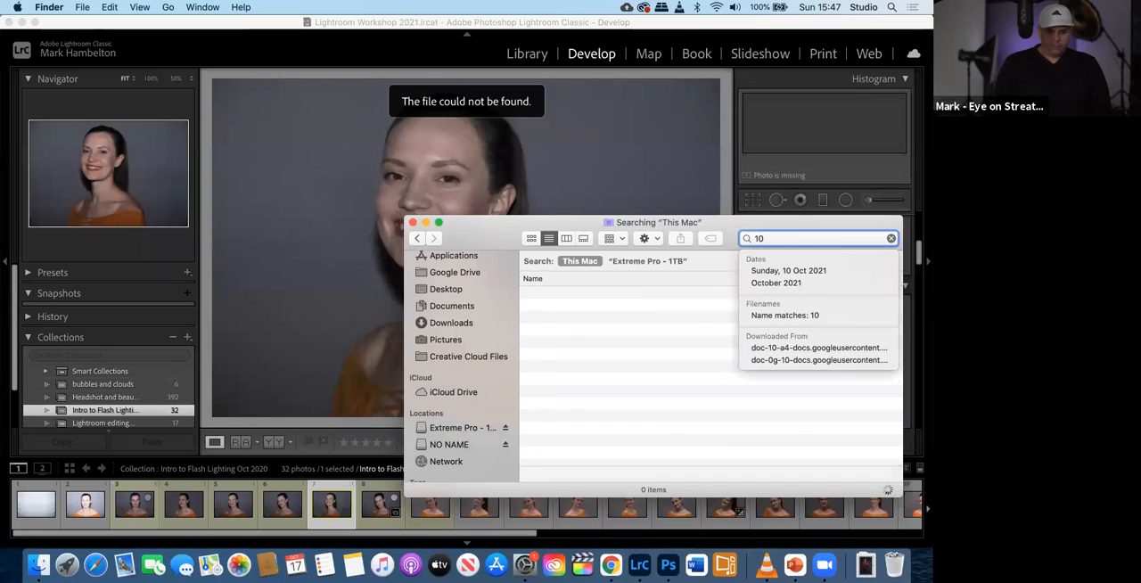
{"action": "type", "text": "30"}
{"action": "left_click", "coordinate": [649, 260]}
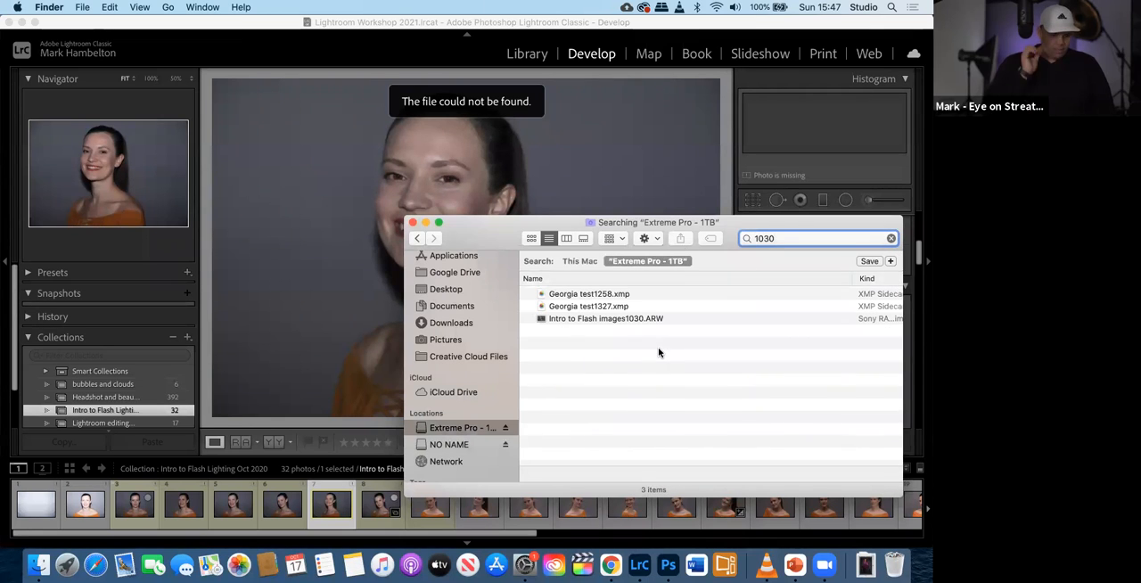
{"action": "left_click", "coordinate": [586, 320]}
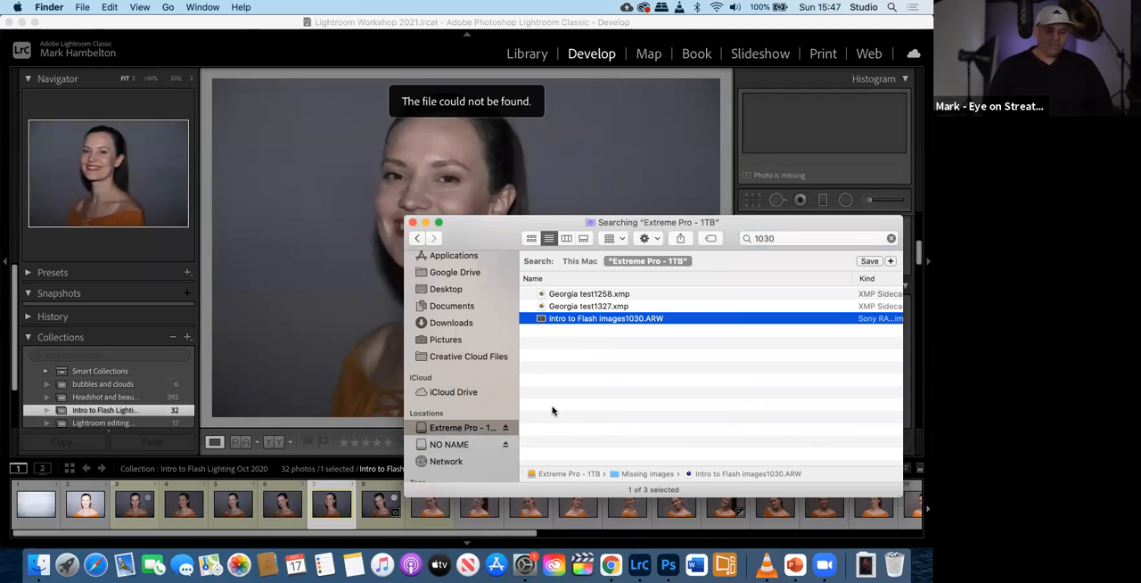
{"action": "left_click", "coordinate": [323, 432]}
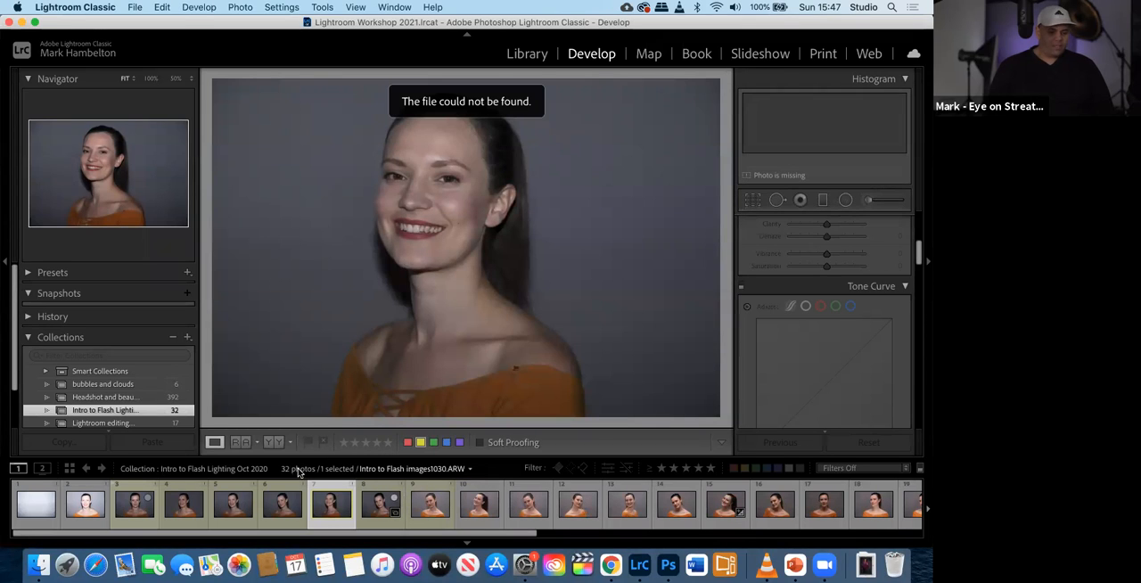
- Select the eleventh photo, Intro to Flash images1034.ARW, and reveal its original file in Finder
{"action": "scroll", "coordinate": [96, 412], "scroll_direction": "down", "scroll_amount": 1}
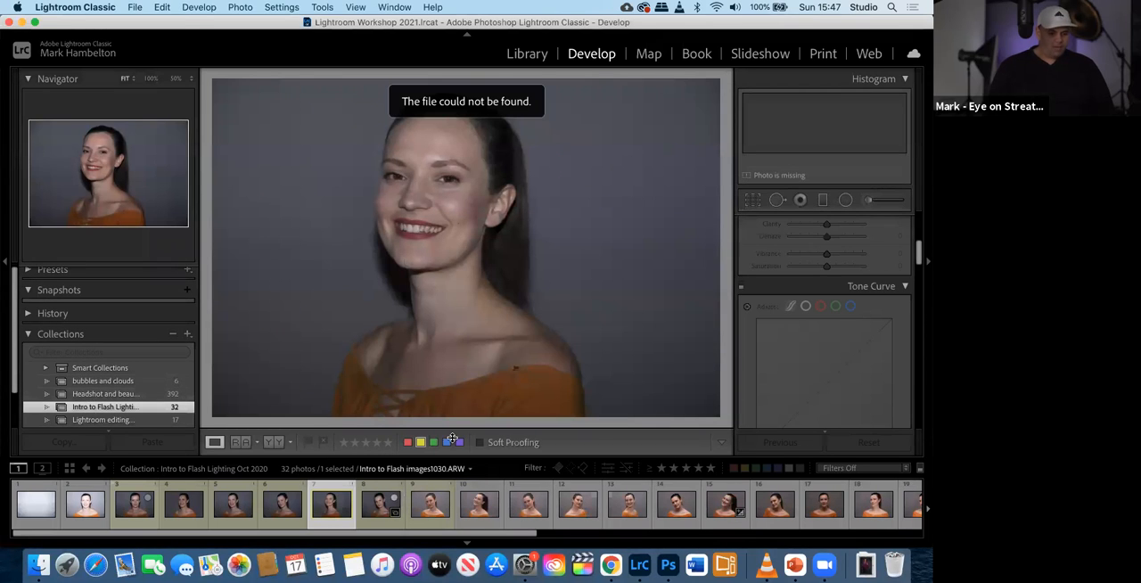
{"action": "left_click", "coordinate": [521, 508]}
{"action": "right_click", "coordinate": [522, 509]}
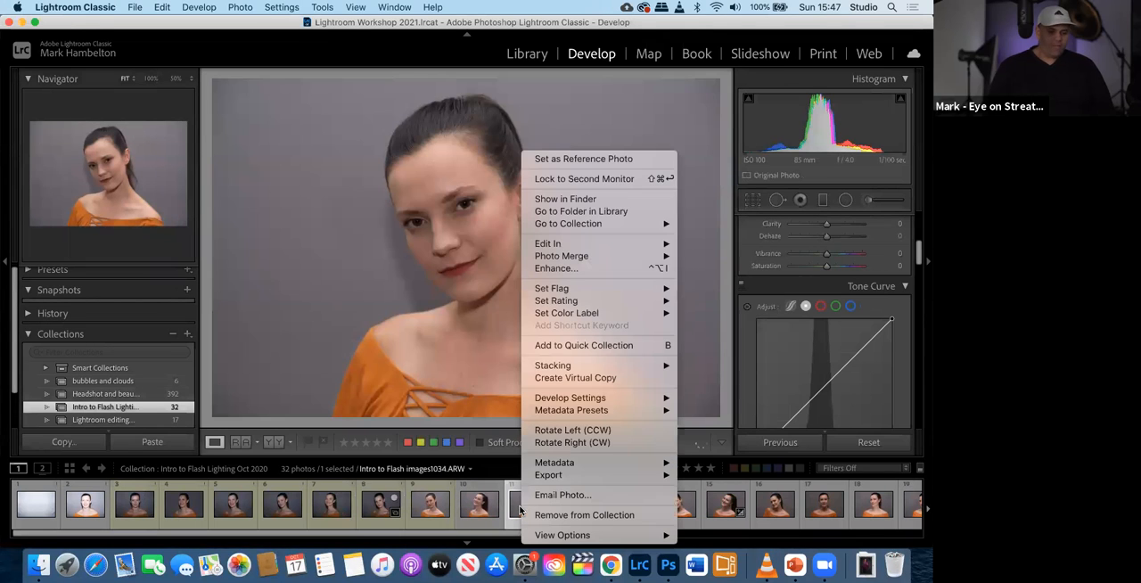
{"action": "left_click", "coordinate": [565, 198]}
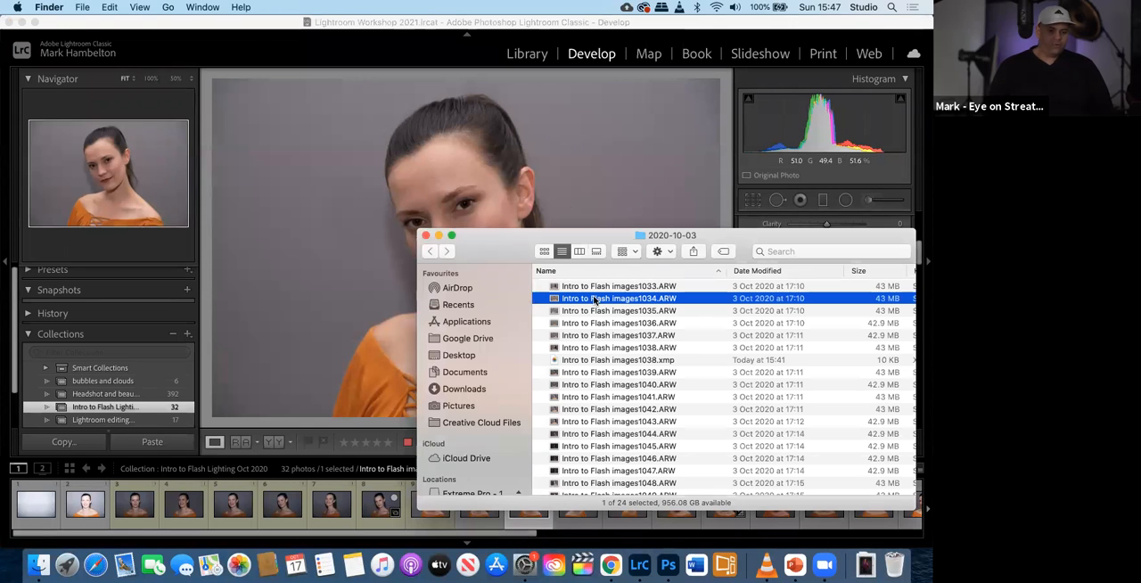
- Open the Missing images folder on Extreme Pro - 1TB and move all its photos into the 2020-10-03 folder
{"action": "left_click", "coordinate": [36, 567]}
{"action": "left_click", "coordinate": [36, 567]}
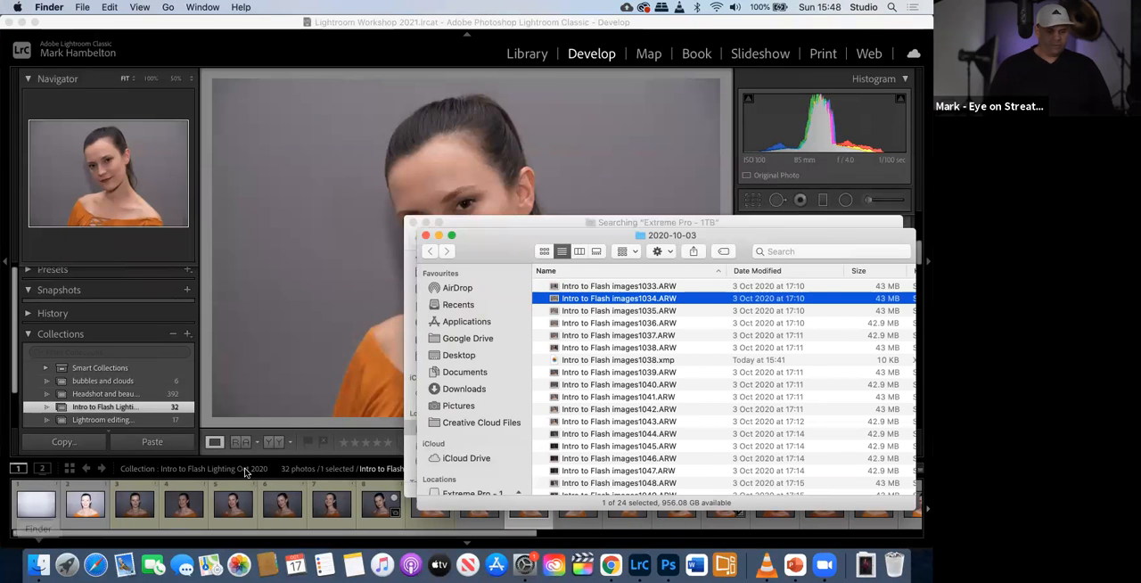
{"action": "left_click_drag", "start_coordinate": [499, 222], "coordinate": [211, 114]}
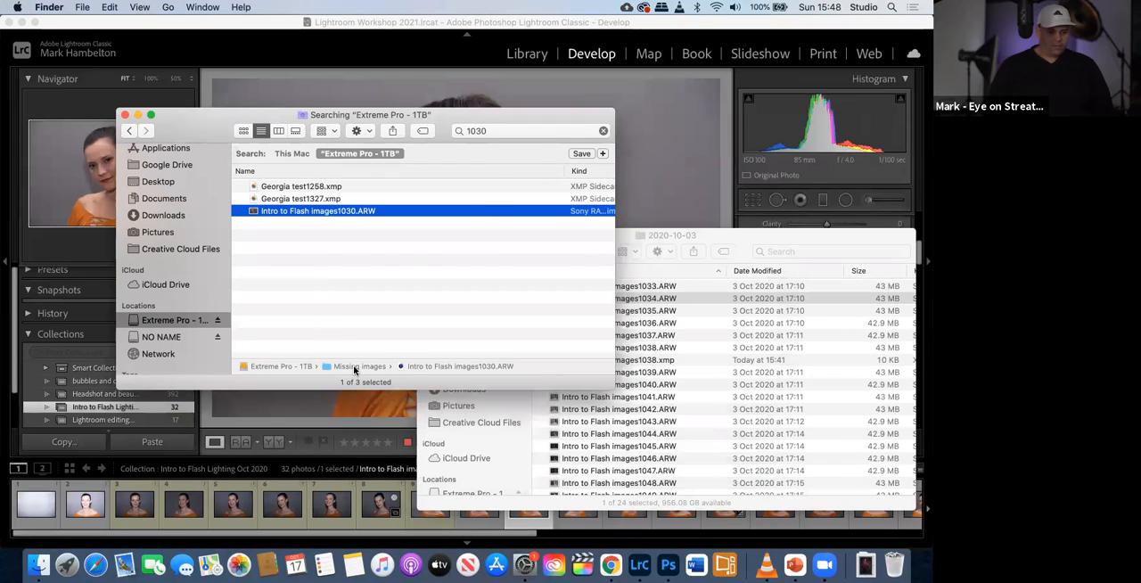
{"action": "double_click", "coordinate": [355, 366]}
{"action": "left_click_drag", "start_coordinate": [337, 292], "coordinate": [309, 165]}
{"action": "left_click_drag", "start_coordinate": [309, 204], "coordinate": [707, 377]}
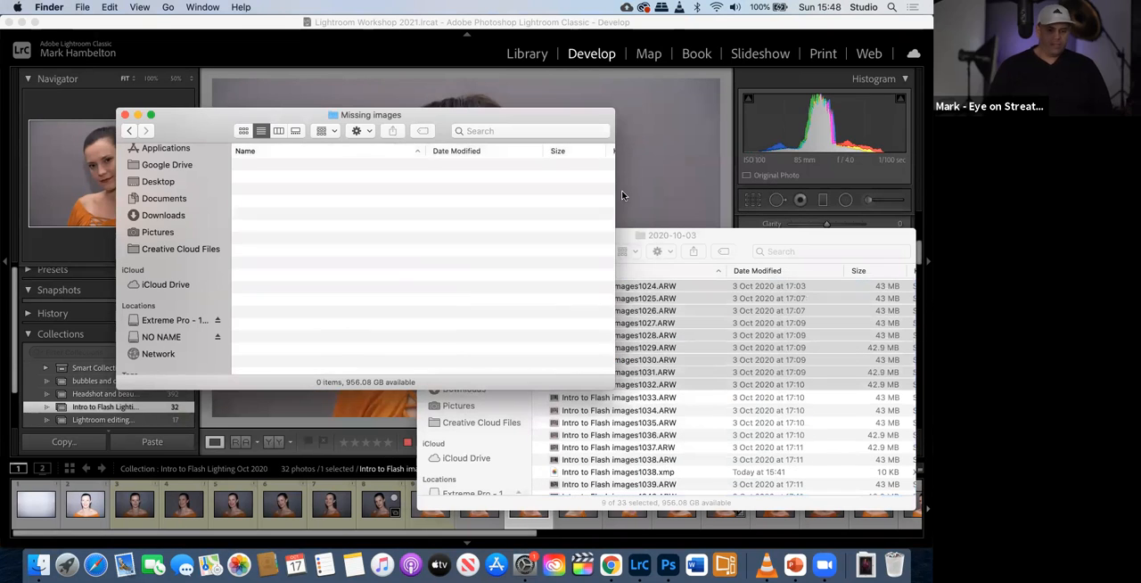
- Back in Lightroom Classic, check the third to seventh photos and the Develop controls for Intro to Flash images1030.ARW
{"action": "left_click", "coordinate": [665, 184]}
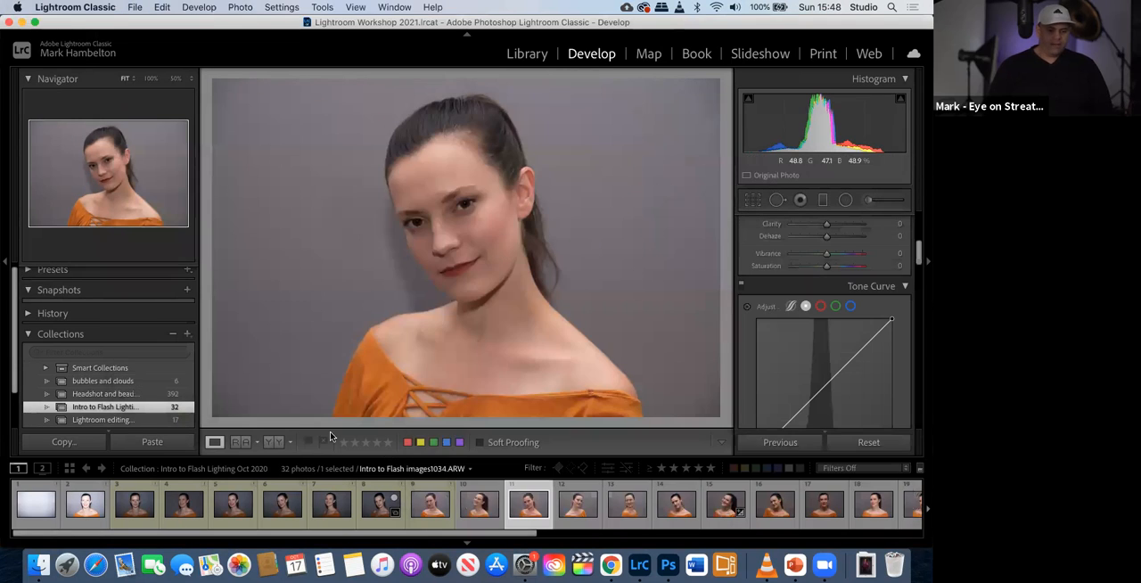
{"action": "left_click", "coordinate": [279, 511]}
{"action": "left_click", "coordinate": [235, 510]}
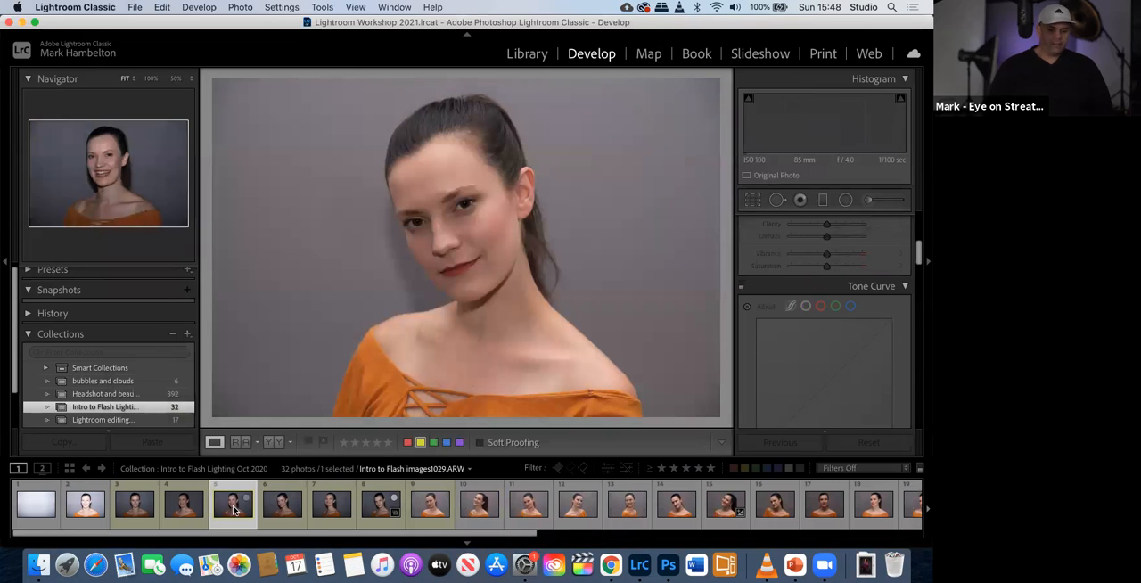
{"action": "left_click", "coordinate": [169, 501]}
{"action": "left_click", "coordinate": [147, 510]}
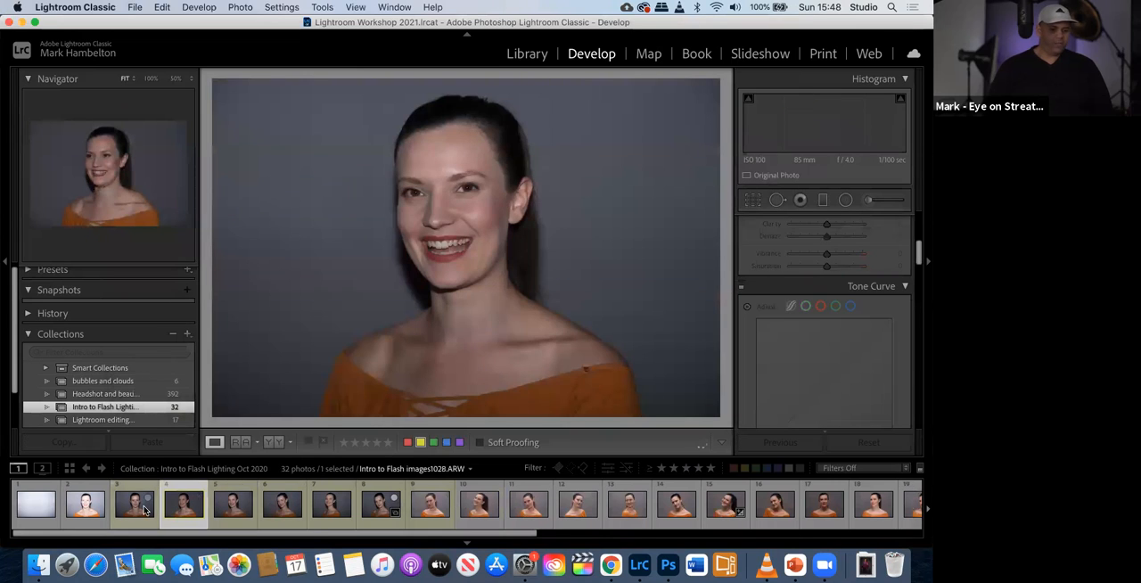
{"action": "left_click", "coordinate": [225, 507]}
{"action": "left_click", "coordinate": [332, 506]}
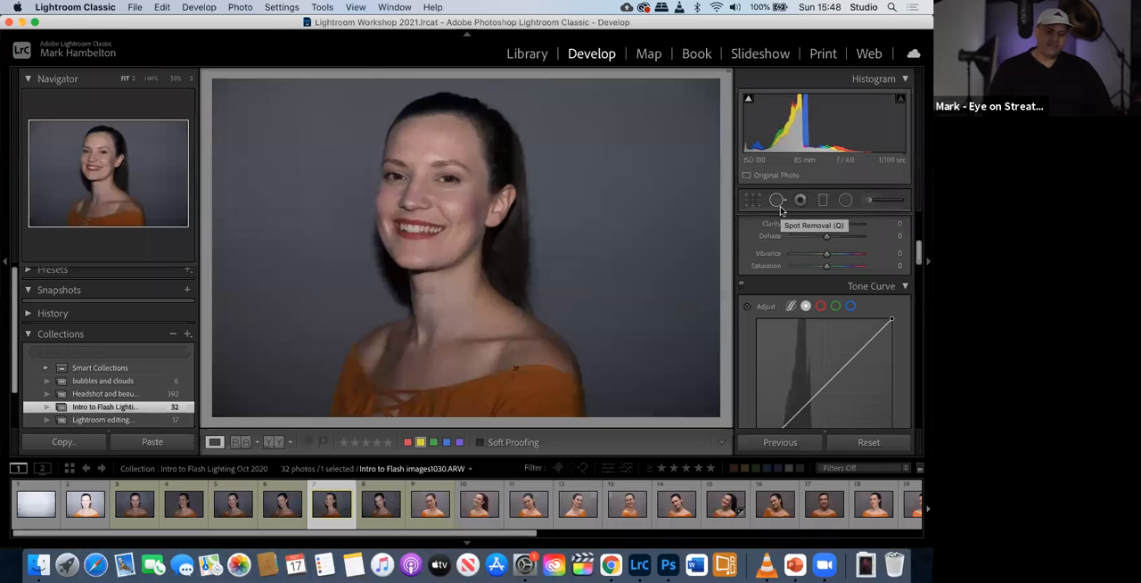
{"action": "scroll", "coordinate": [847, 366], "scroll_direction": "down", "scroll_amount": 8}
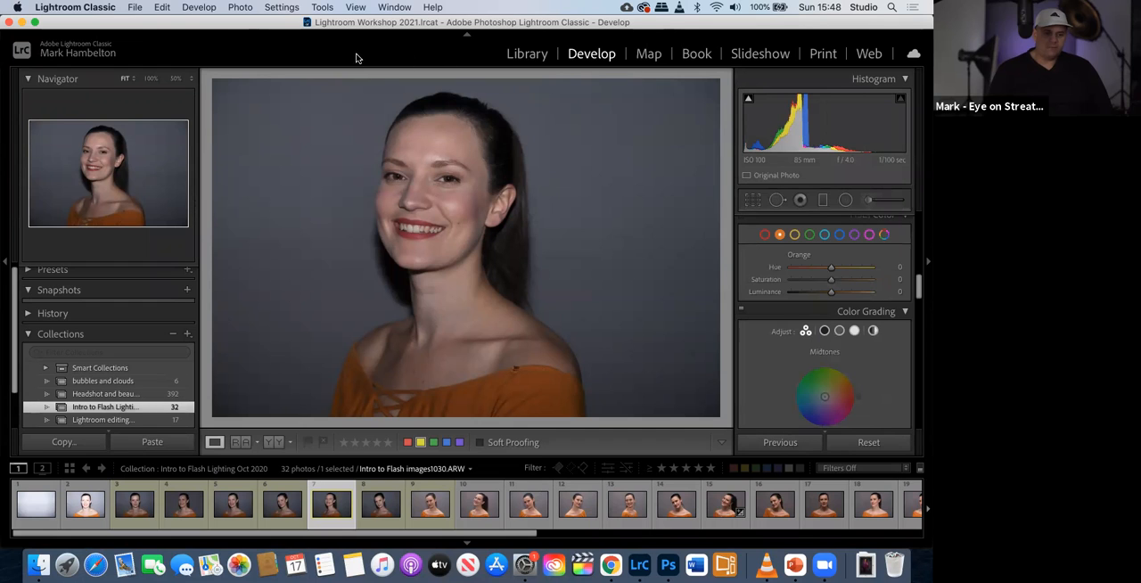
- In the Library module's metadata, rename Intro to Flash images1030.ARW to the model's first name followed by "image"
{"action": "left_click", "coordinate": [525, 55]}
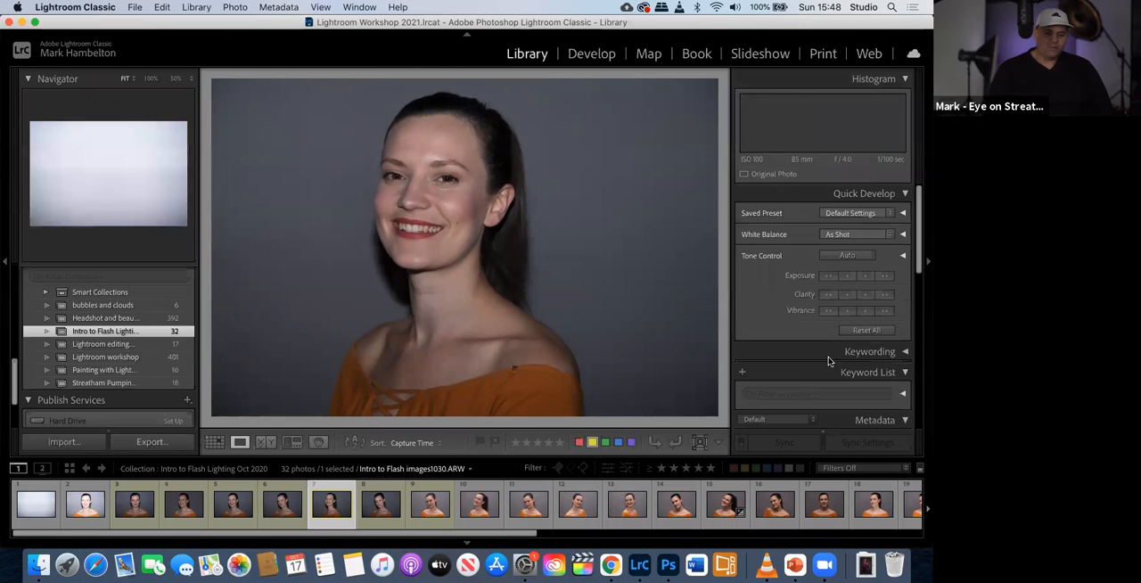
{"action": "scroll", "coordinate": [831, 355], "scroll_direction": "down", "scroll_amount": 5}
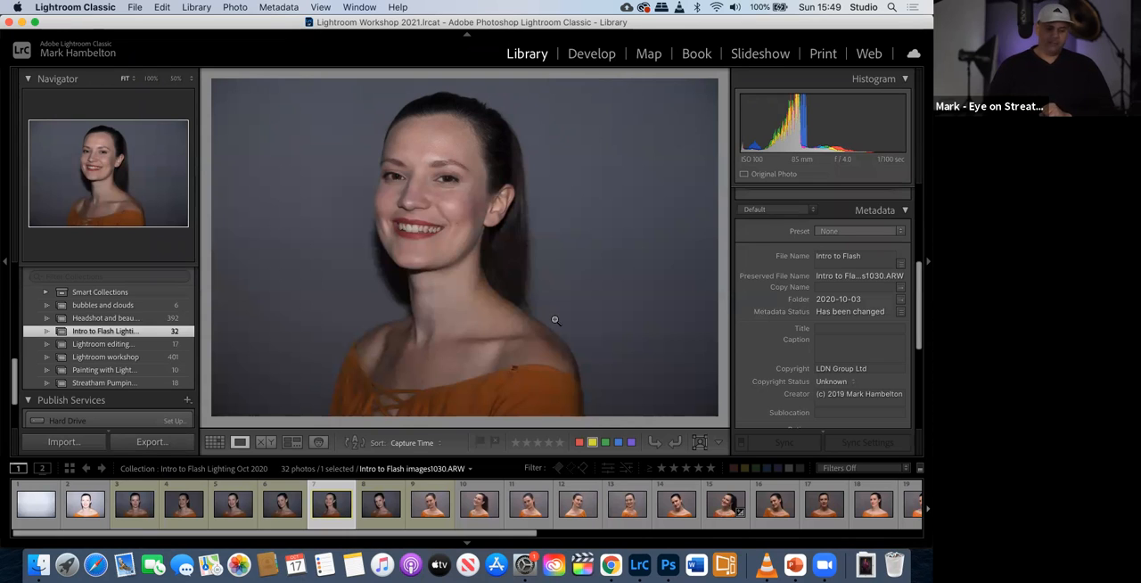
{"action": "scroll", "coordinate": [682, 309], "scroll_direction": "up", "scroll_amount": 1}
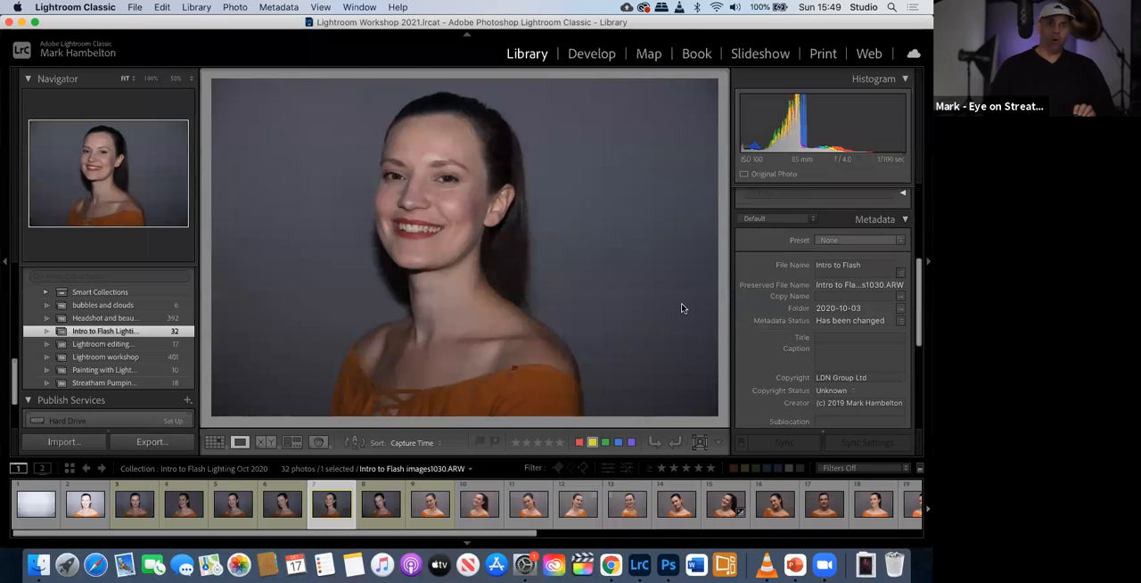
{"action": "left_click", "coordinate": [826, 290]}
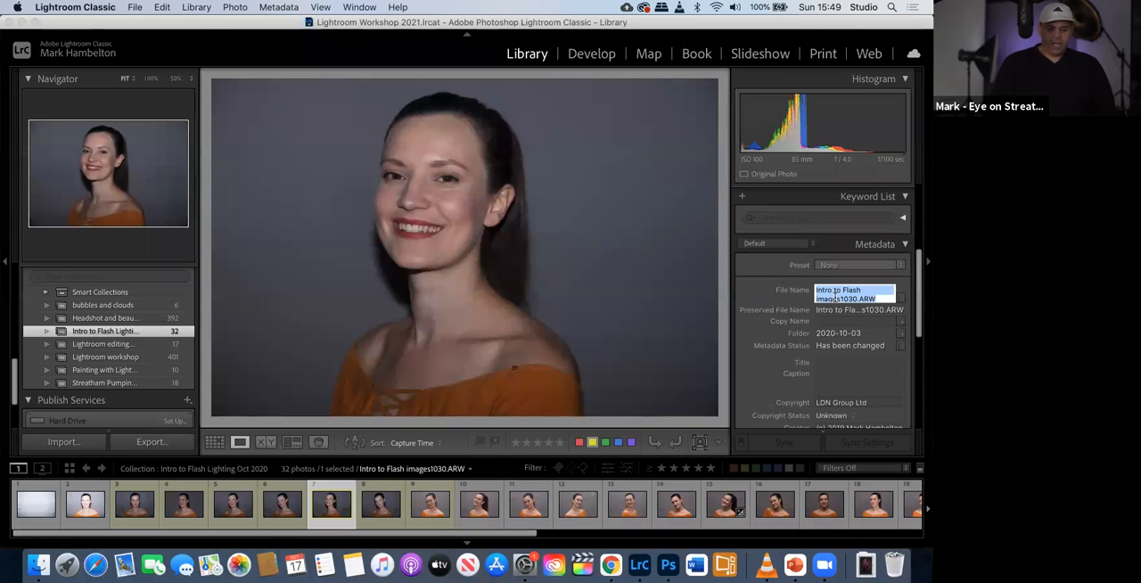
{"action": "type", "text": "Sha"}
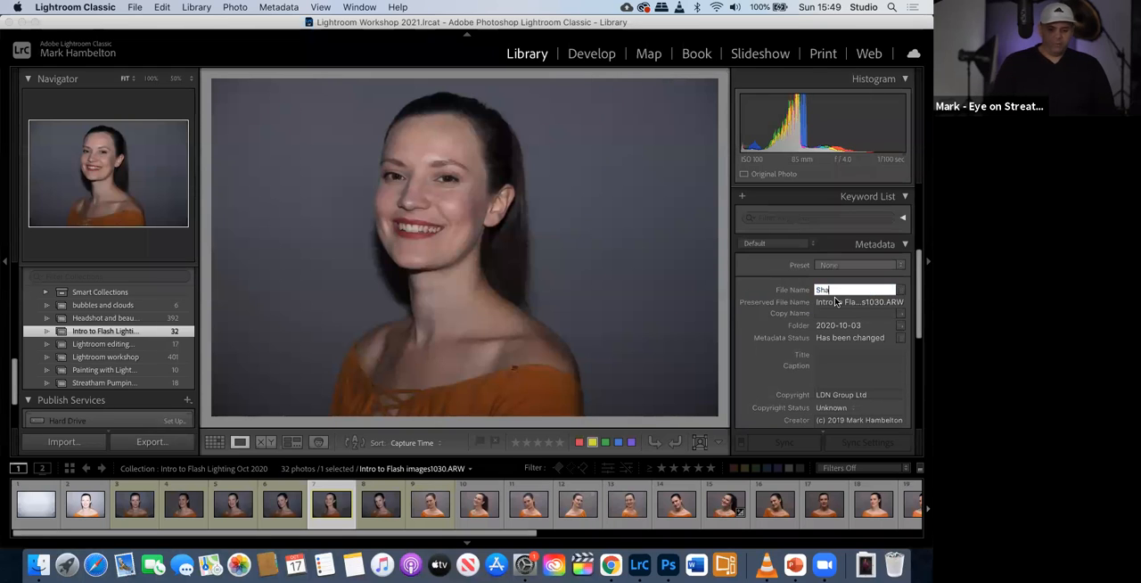
{"action": "type", "text": "tie image"}
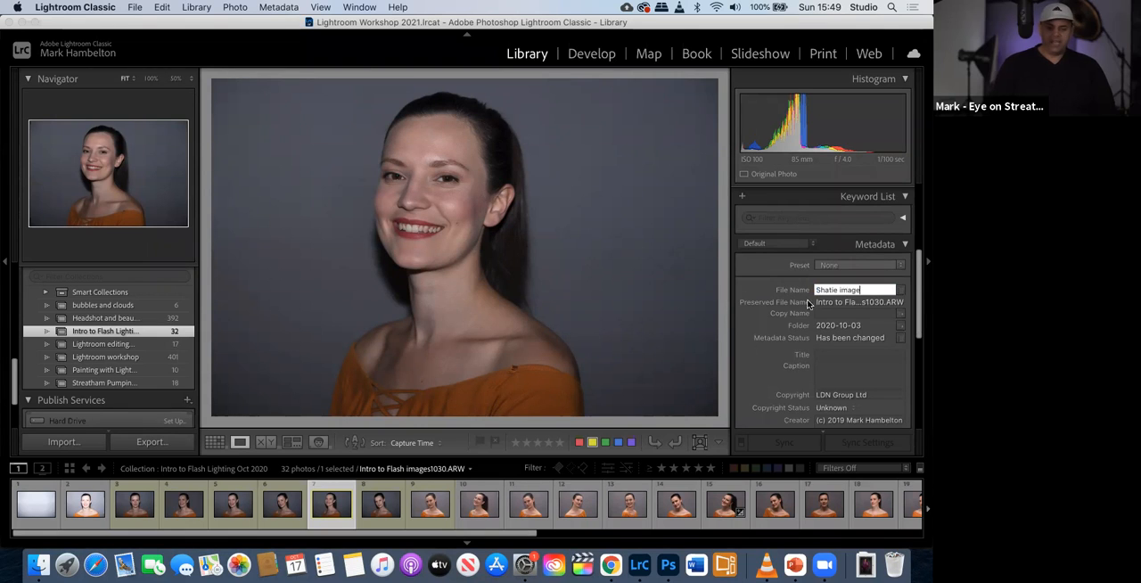
{"action": "key", "text": "Return"}
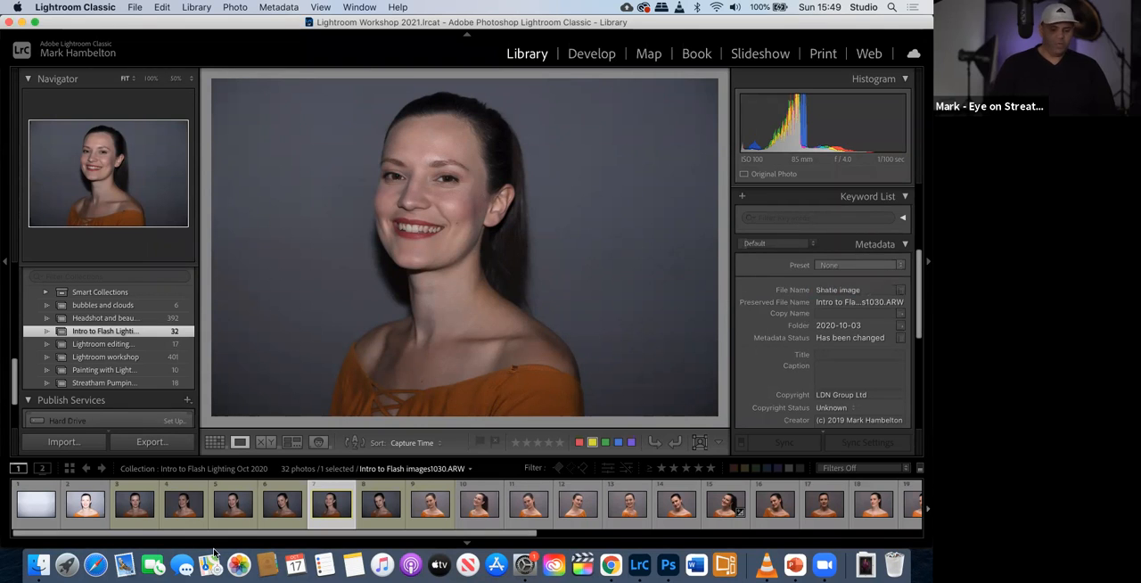
- Check the renamed ARW file in the 2020-10-03 folder in Finder, returning to Lightroom Classic
{"action": "left_click", "coordinate": [40, 565]}
{"action": "left_click", "coordinate": [649, 322]}
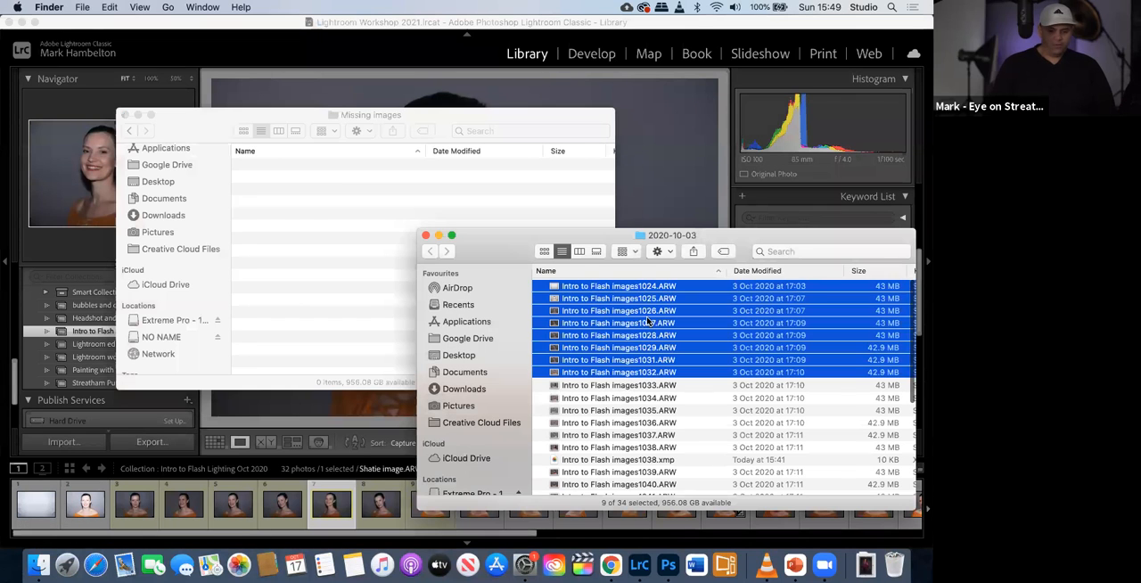
{"action": "scroll", "coordinate": [648, 322], "scroll_direction": "down", "scroll_amount": 5}
{"action": "left_click", "coordinate": [588, 476]}
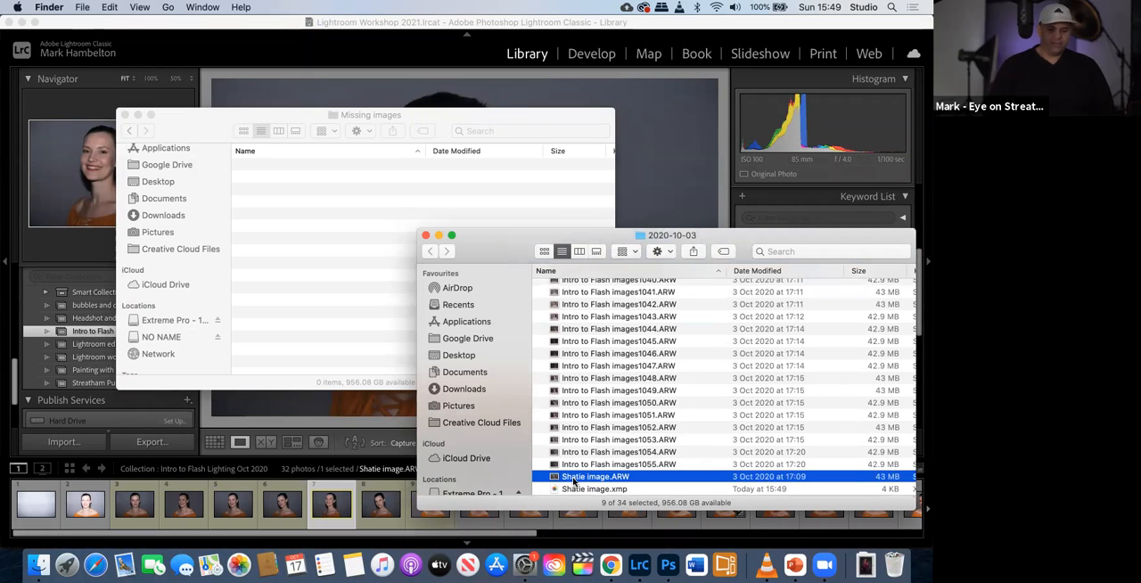
{"action": "left_click", "coordinate": [661, 178]}
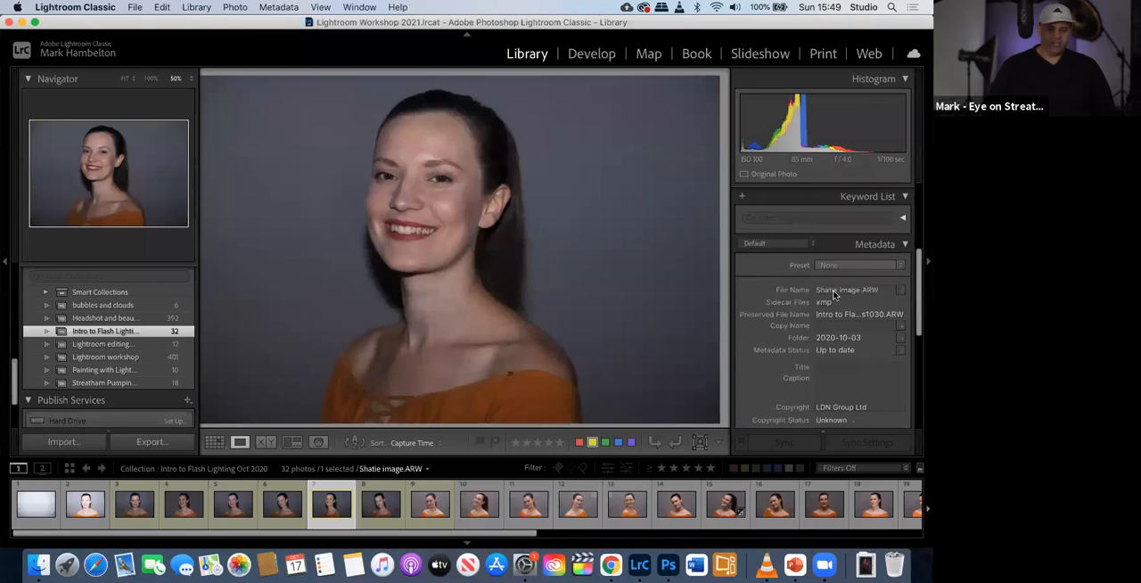
- Correct the spelling of the model's first name in the photo's file name by adding the missing "n"
{"action": "key", "text": "z"}
{"action": "left_click", "coordinate": [832, 293]}
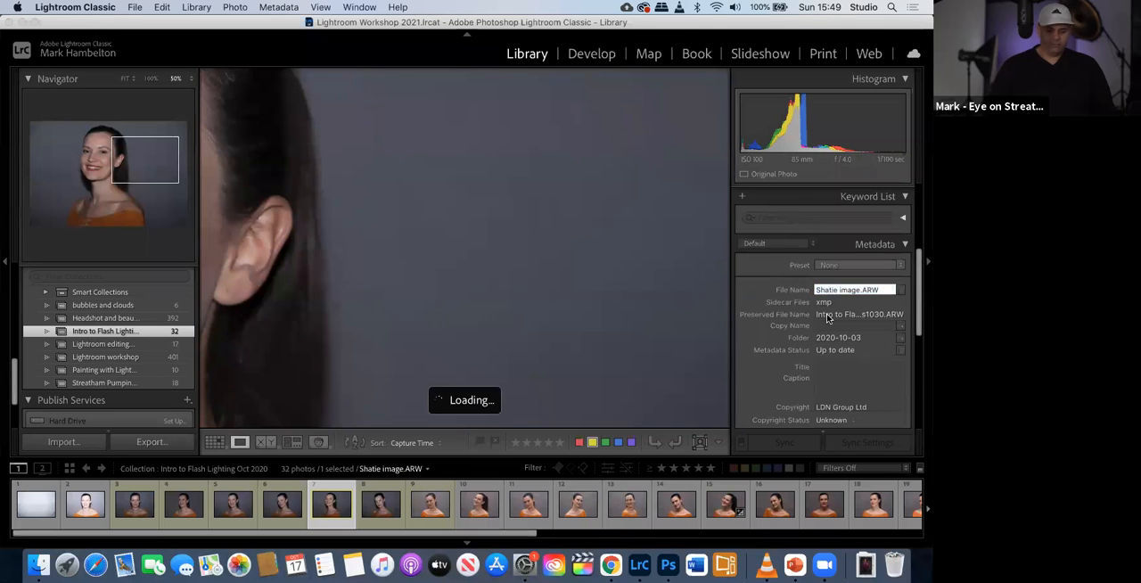
{"action": "type", "text": "n"}
{"action": "key", "text": "Return"}
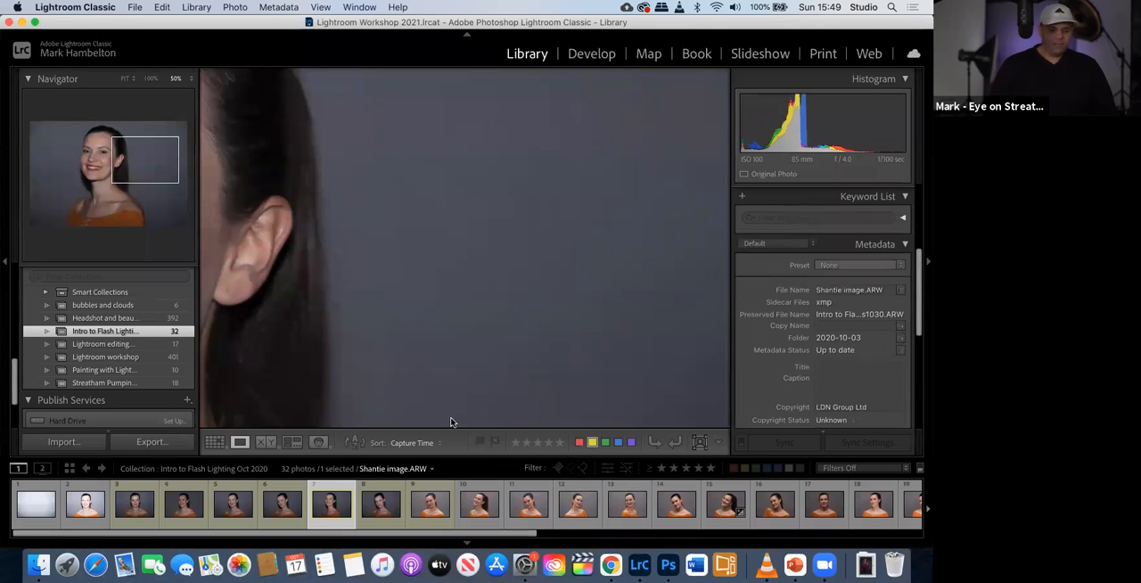
- Check in Finder that the ARW file and its XMP sidecar carry the corrected name, returning to Lightroom Classic
{"action": "left_click", "coordinate": [38, 564]}
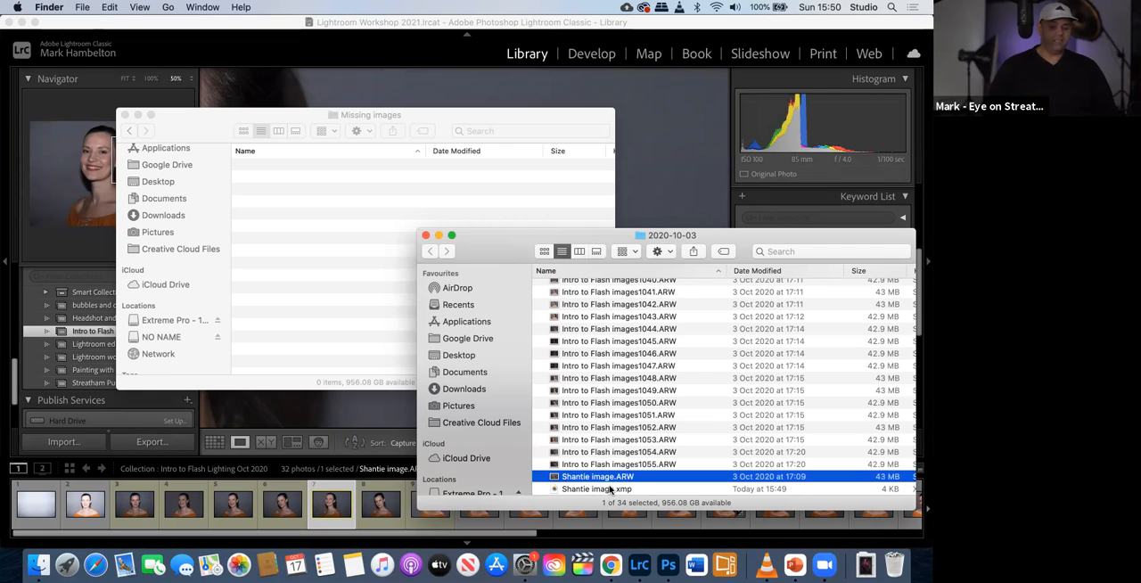
{"action": "left_click", "coordinate": [580, 489]}
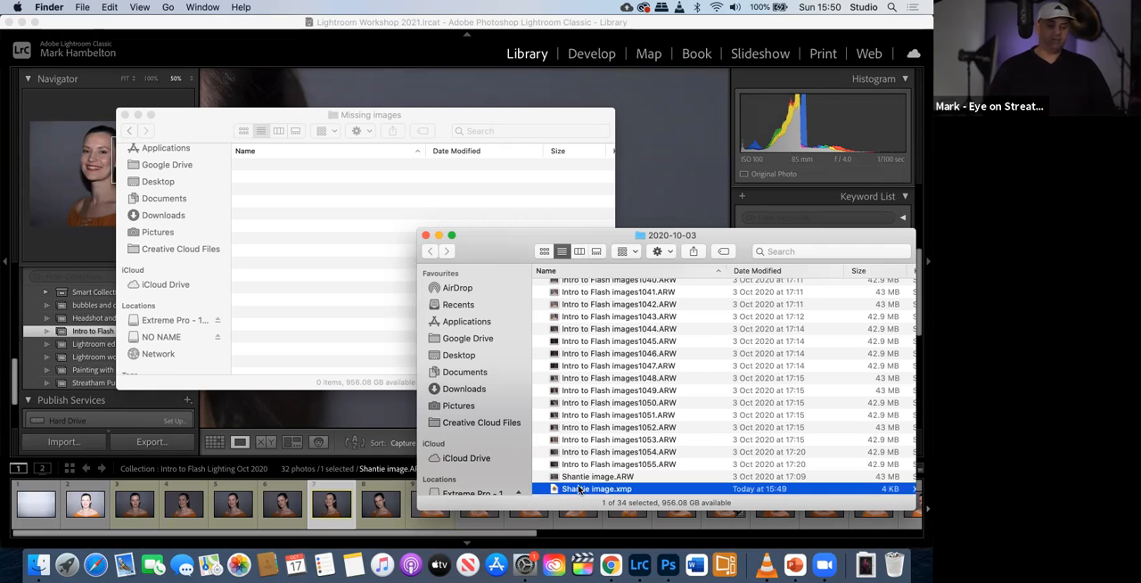
{"action": "left_click", "coordinate": [461, 68]}
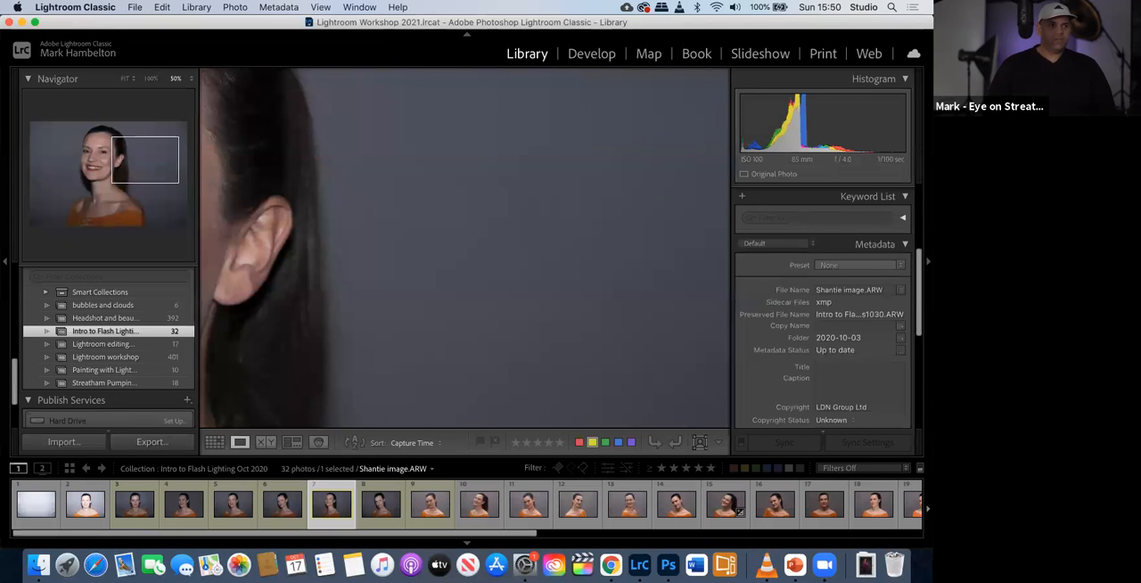
- View the model's face at 50% zoom, and go through the workshop presentation's slides from Moving folders to Collections
{"action": "key", "text": "super+Tab"}
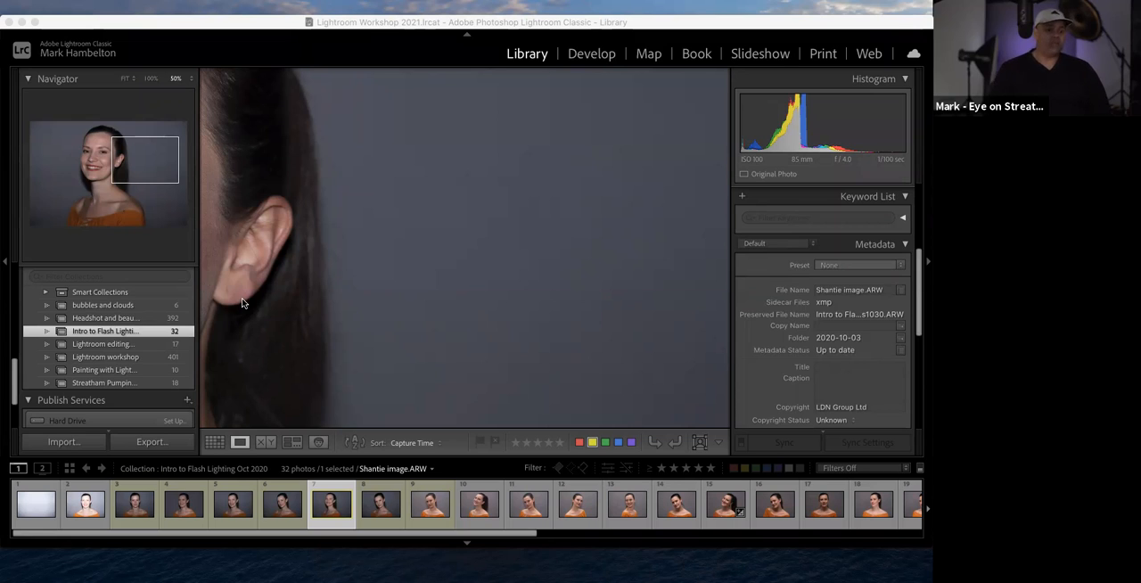
{"action": "left_click", "coordinate": [90, 165]}
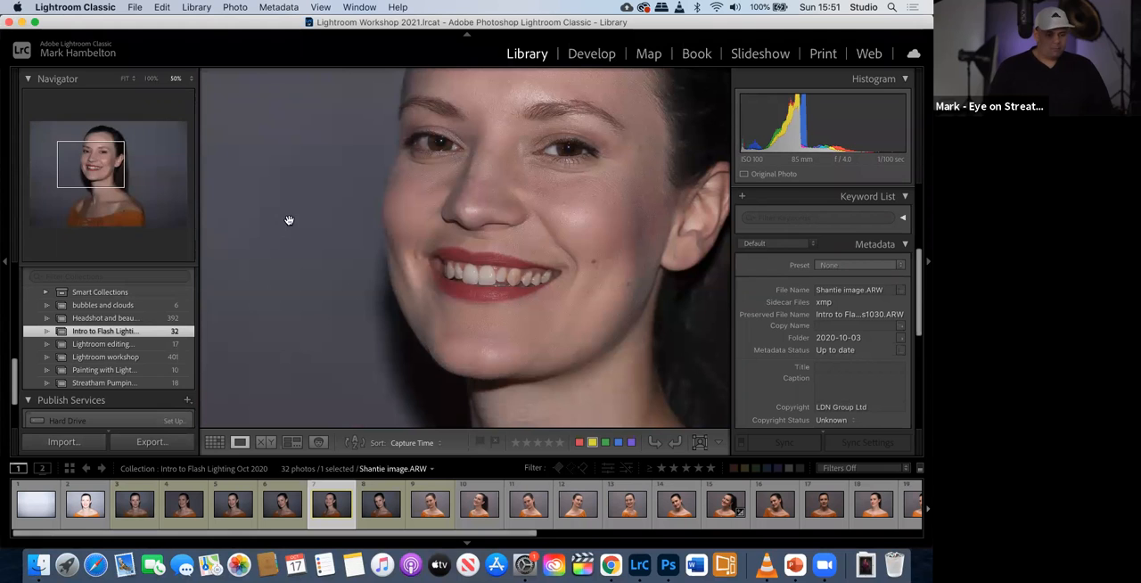
{"action": "key", "text": "ctrl+Left"}
{"action": "left_click", "coordinate": [217, 458]}
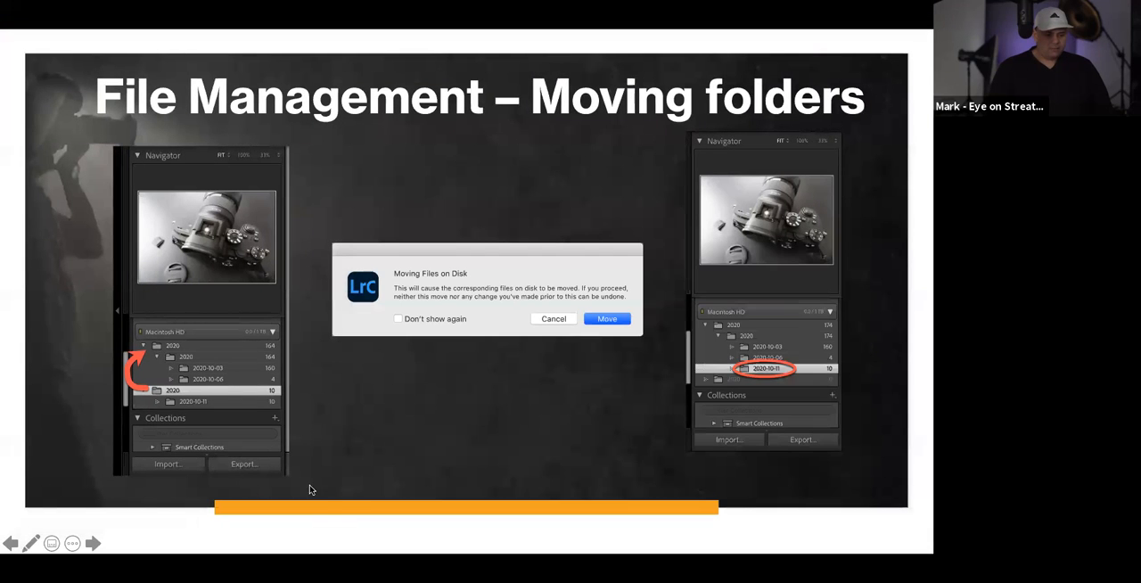
{"action": "left_click", "coordinate": [93, 543]}
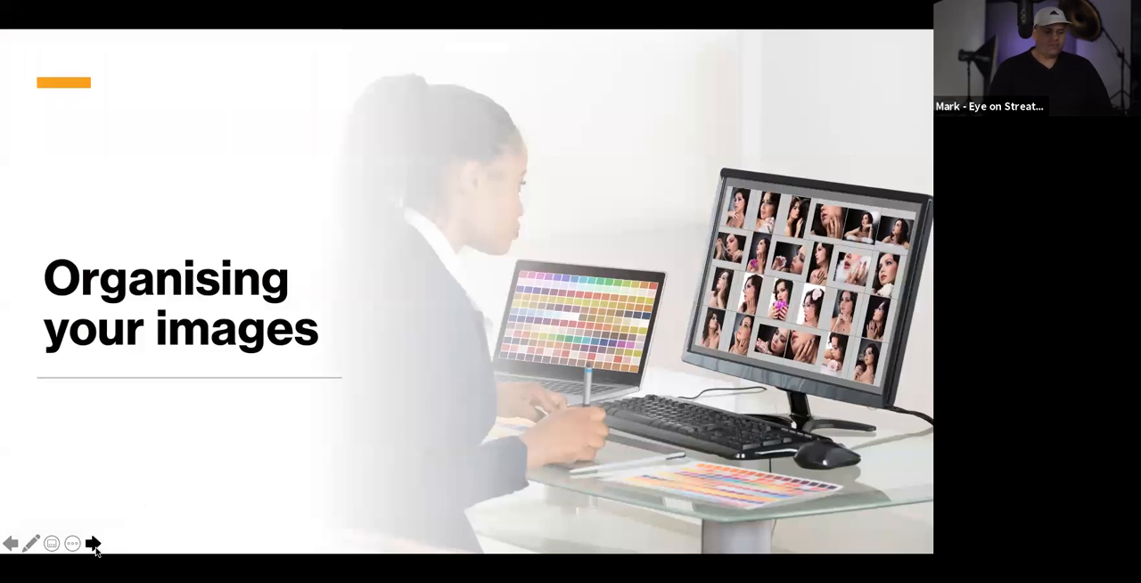
{"action": "left_click", "coordinate": [92, 544]}
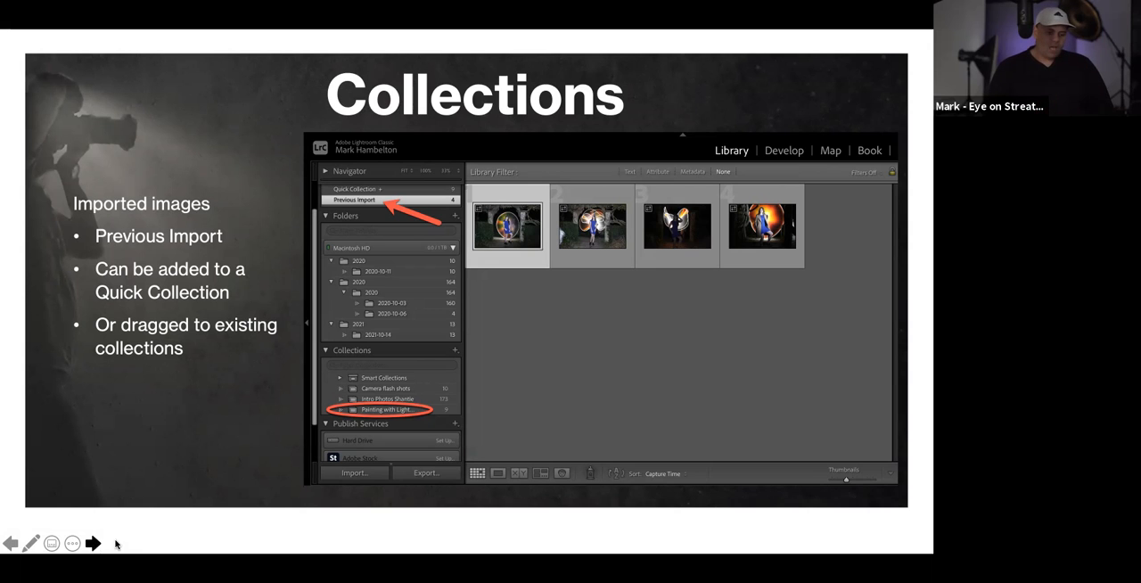
- Return to Lightroom Classic and view the bubbles and clouds collection, followed by the Lightroom workshop collection
{"action": "key", "text": "ctrl+Right"}
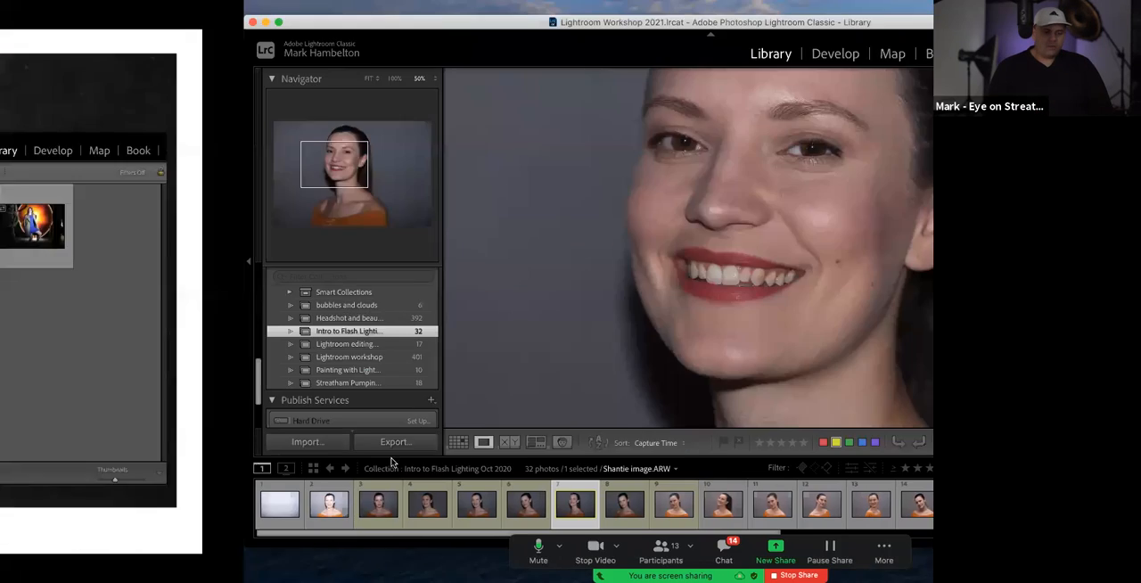
{"action": "scroll", "coordinate": [119, 386], "scroll_direction": "up", "scroll_amount": 2}
{"action": "scroll", "coordinate": [120, 386], "scroll_direction": "up", "scroll_amount": 1}
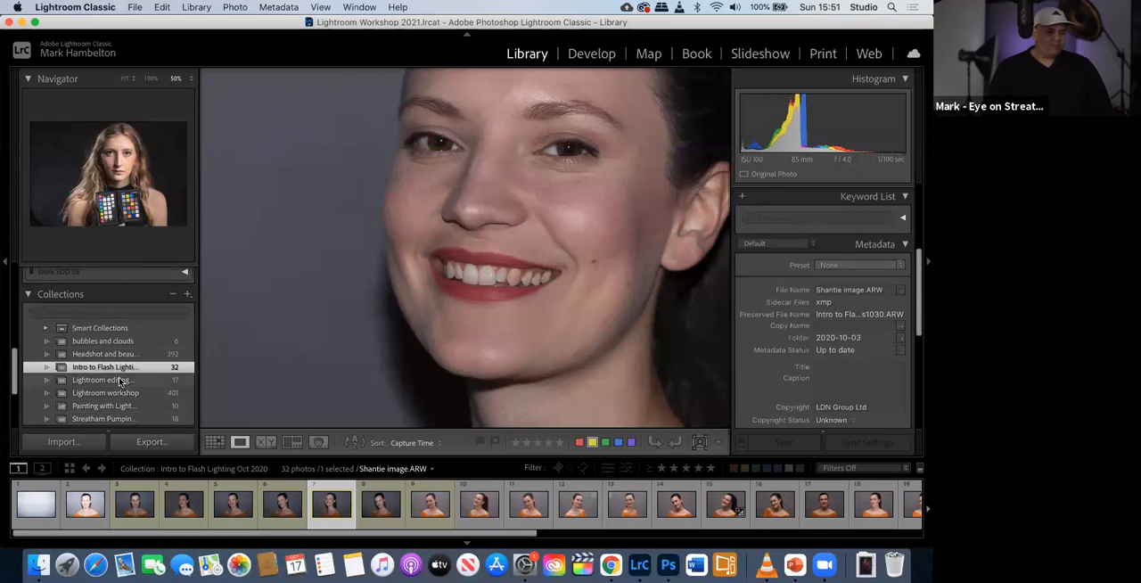
{"action": "left_click", "coordinate": [109, 354]}
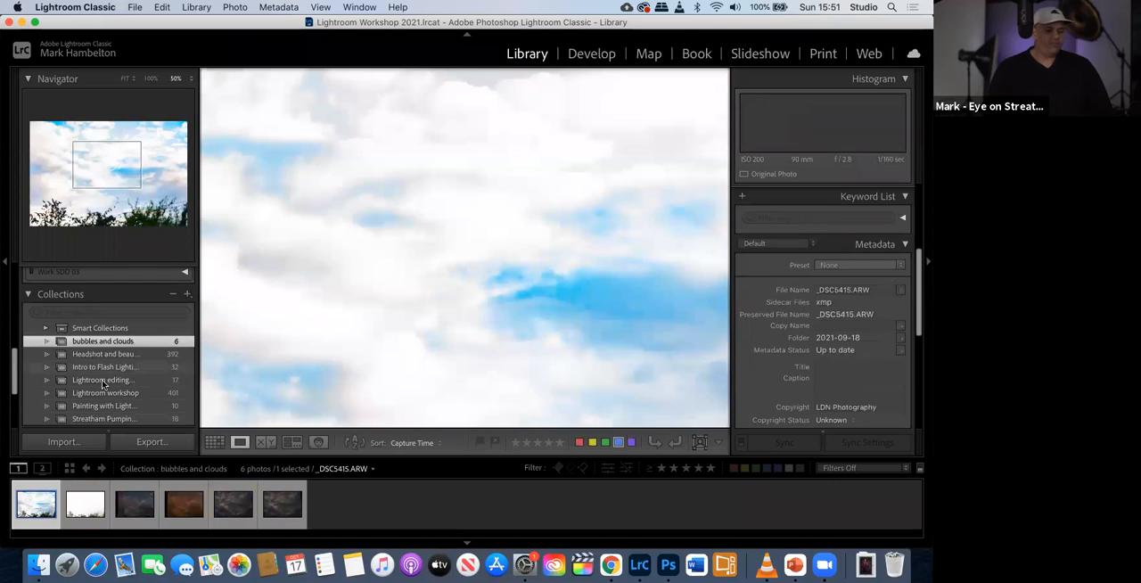
{"action": "left_click", "coordinate": [103, 394]}
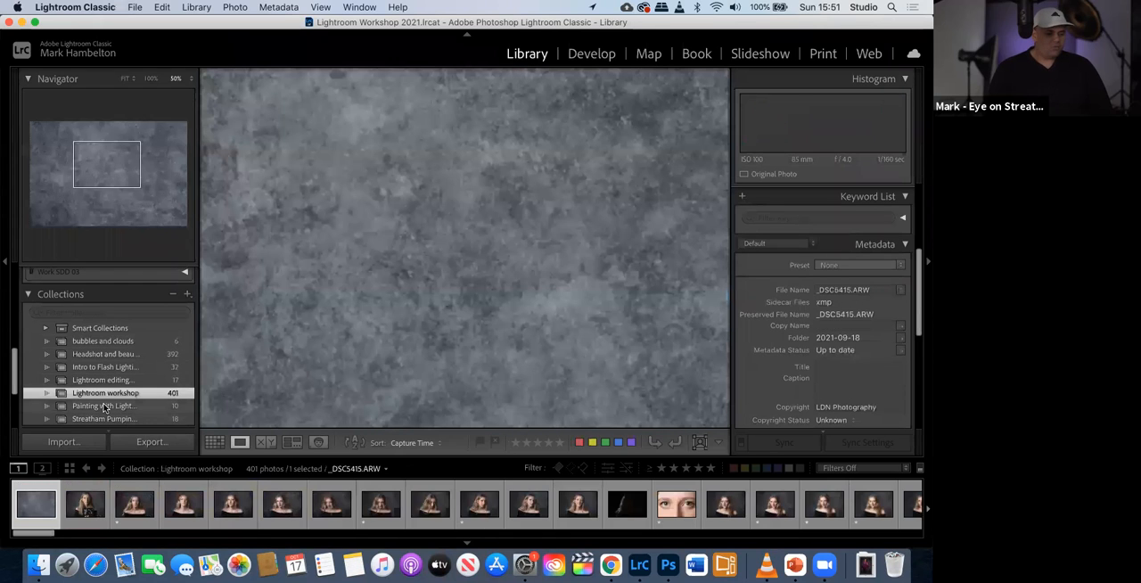
- View the Streatham Pumping Station collection's photos after browsing the Painting with Light and Lightroom workshop collections
{"action": "left_click", "coordinate": [103, 406]}
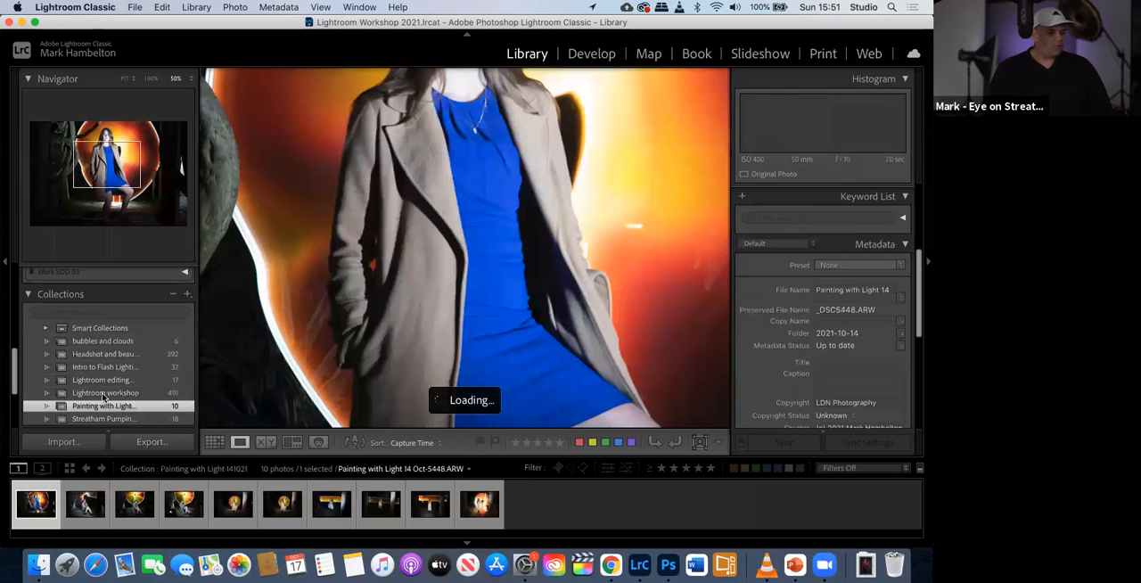
{"action": "left_click", "coordinate": [104, 395]}
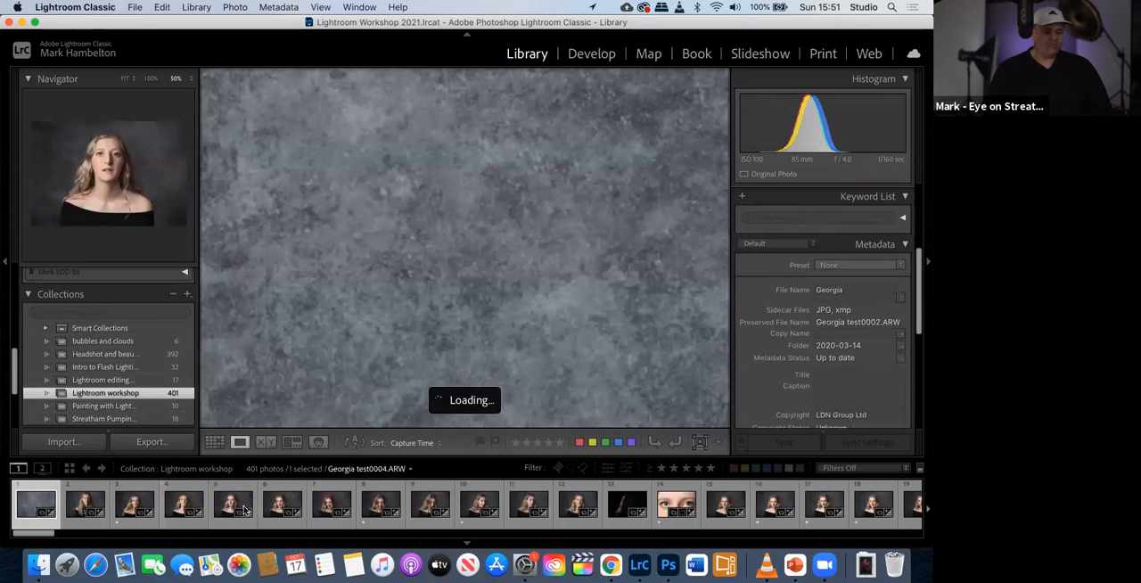
{"action": "scroll", "coordinate": [92, 385], "scroll_direction": "down", "scroll_amount": 1}
{"action": "scroll", "coordinate": [92, 385], "scroll_direction": "down", "scroll_amount": 4}
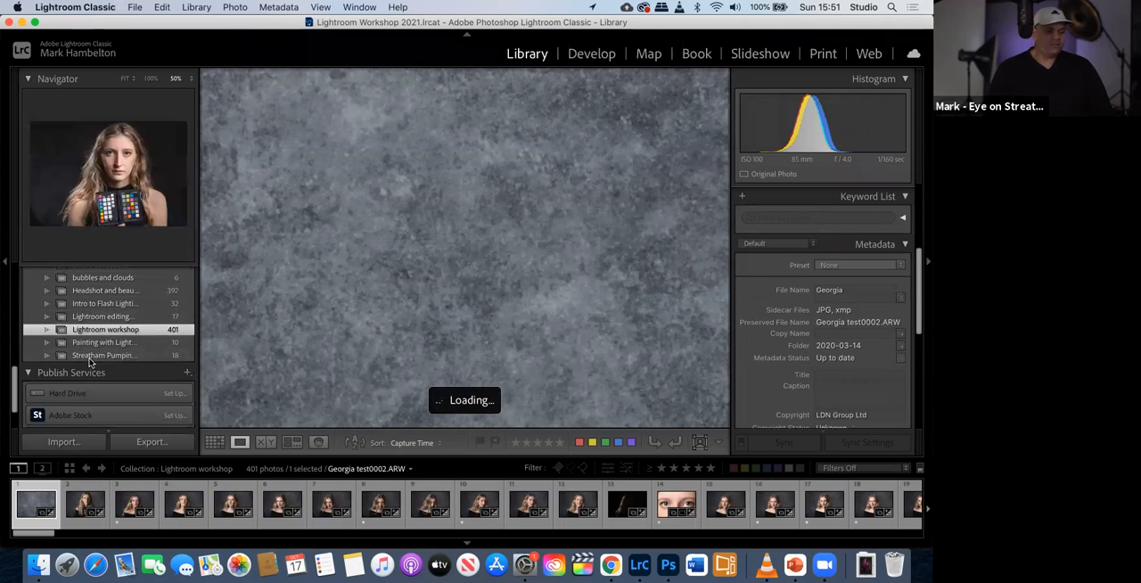
{"action": "left_click", "coordinate": [90, 354]}
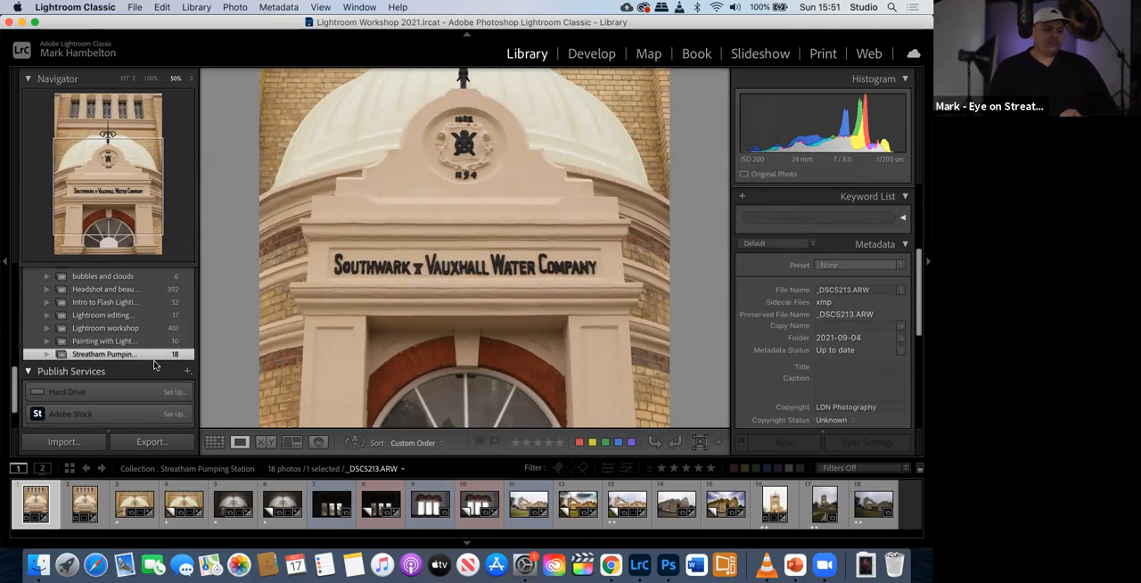
- Compare the 2021-09-04 folder's photos with those in the Streatham Pumping Station collection
{"action": "scroll", "coordinate": [121, 339], "scroll_direction": "up", "scroll_amount": 3}
{"action": "scroll", "coordinate": [114, 331], "scroll_direction": "up", "scroll_amount": 2}
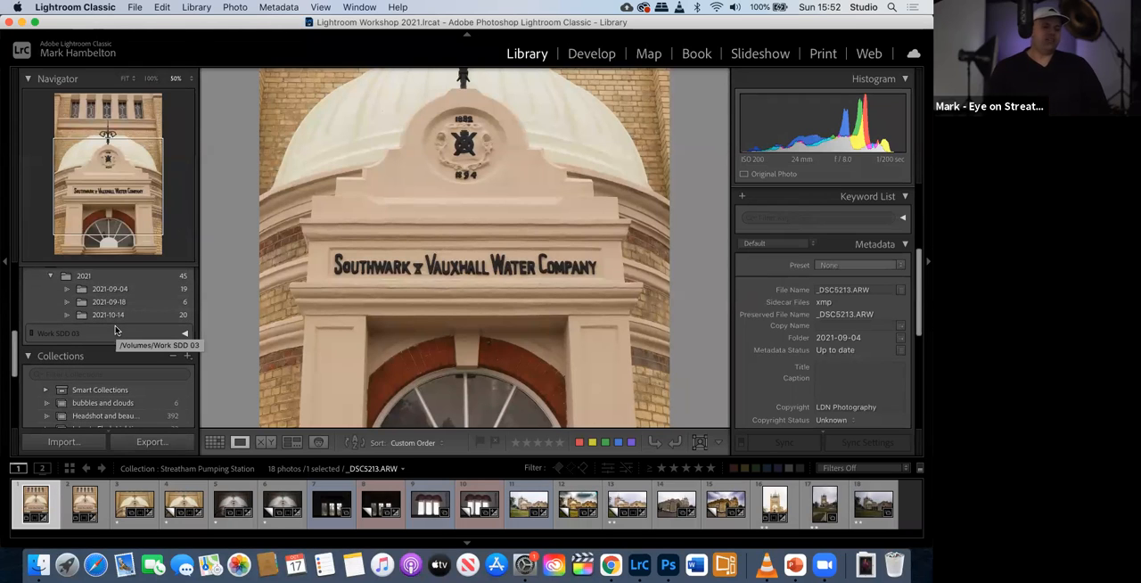
{"action": "left_click", "coordinate": [103, 295]}
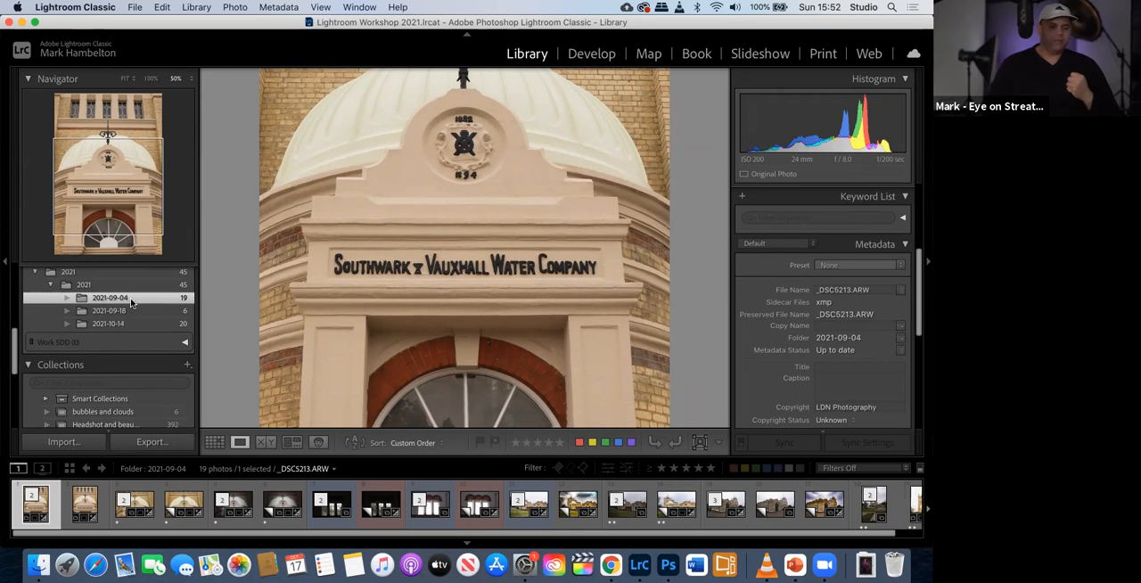
{"action": "scroll", "coordinate": [122, 334], "scroll_direction": "down", "scroll_amount": 5}
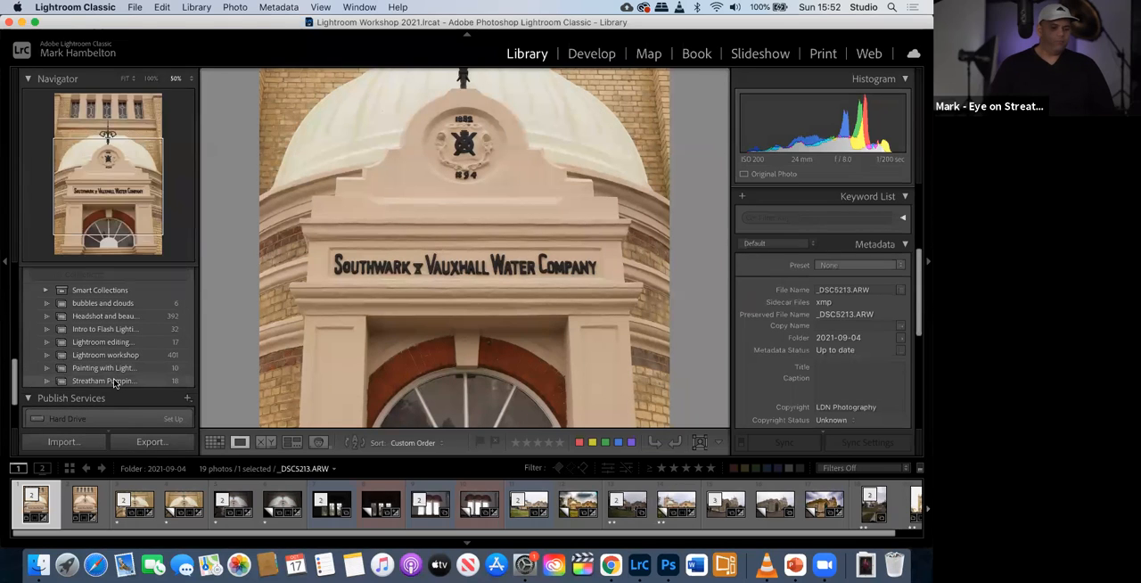
{"action": "left_click", "coordinate": [114, 381]}
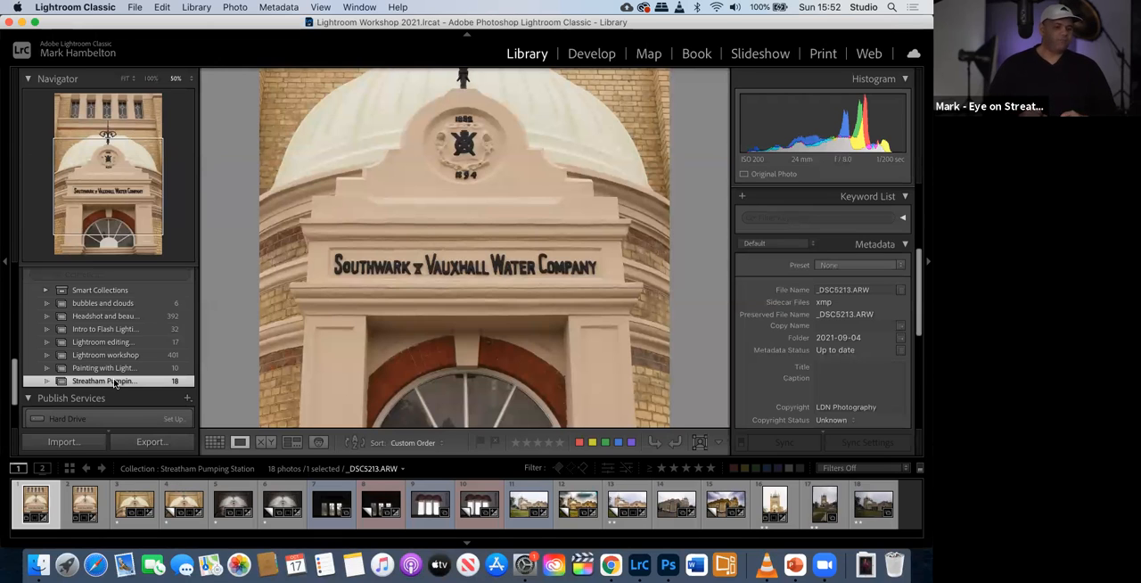
{"action": "scroll", "coordinate": [92, 344], "scroll_direction": "down", "scroll_amount": 1}
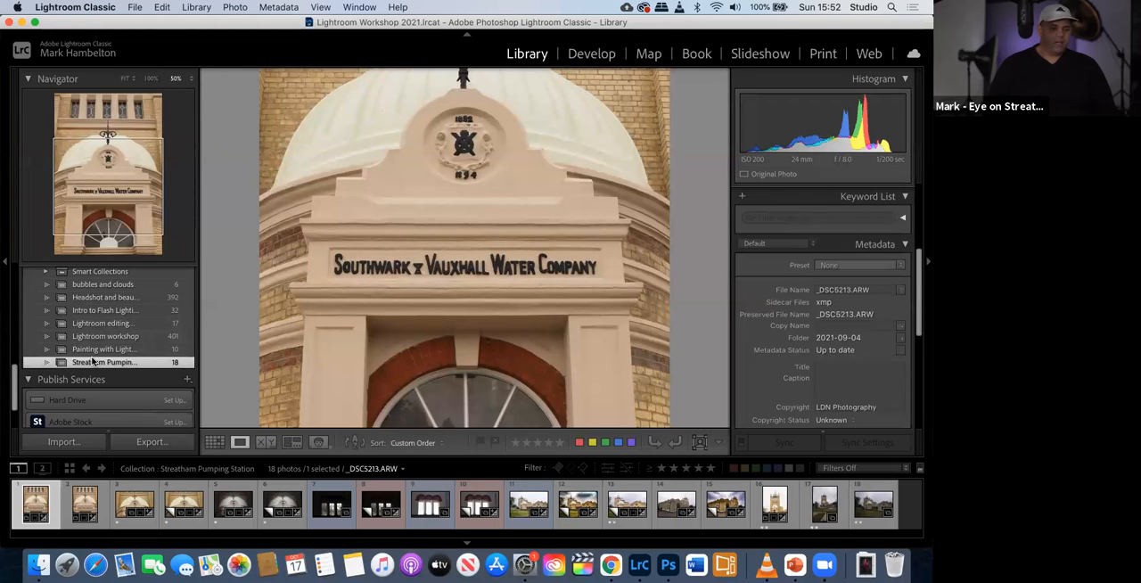
{"action": "scroll", "coordinate": [93, 356], "scroll_direction": "up", "scroll_amount": 1}
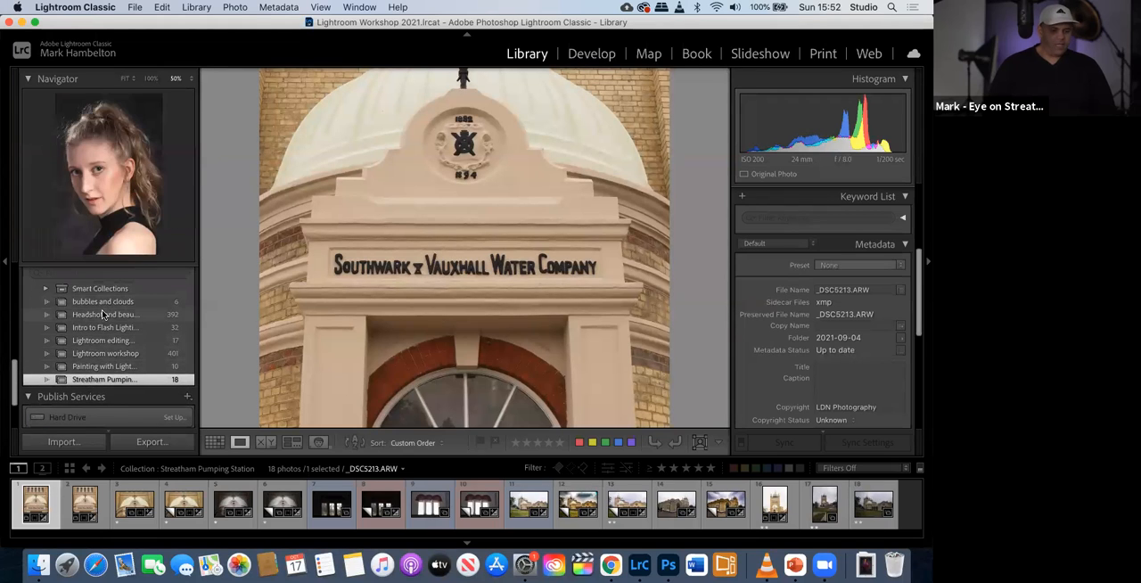
{"action": "scroll", "coordinate": [105, 326], "scroll_direction": "up", "scroll_amount": 2}
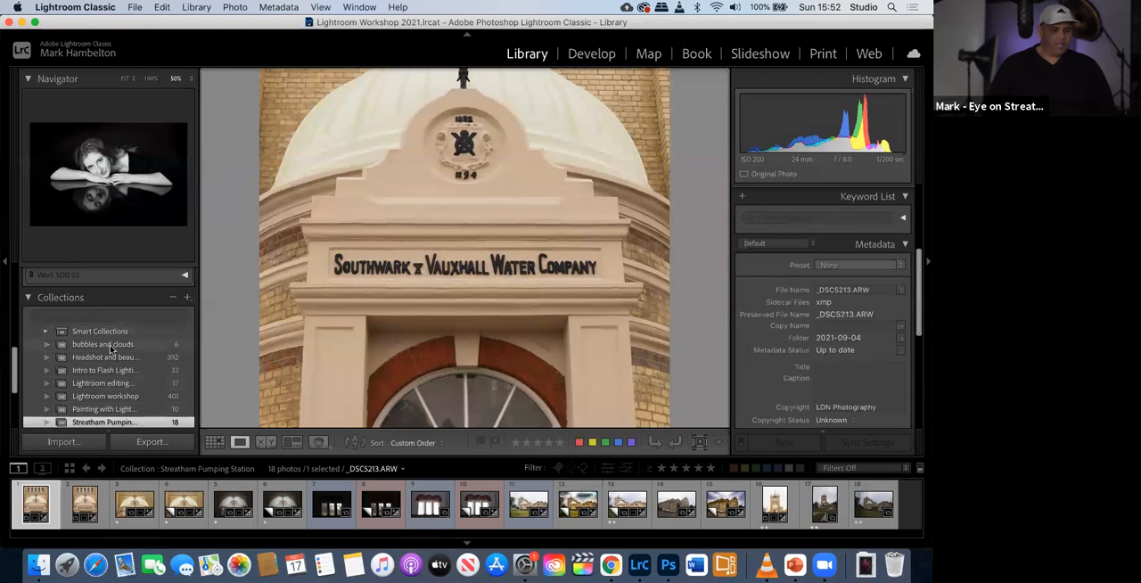
{"action": "right_click", "coordinate": [110, 349]}
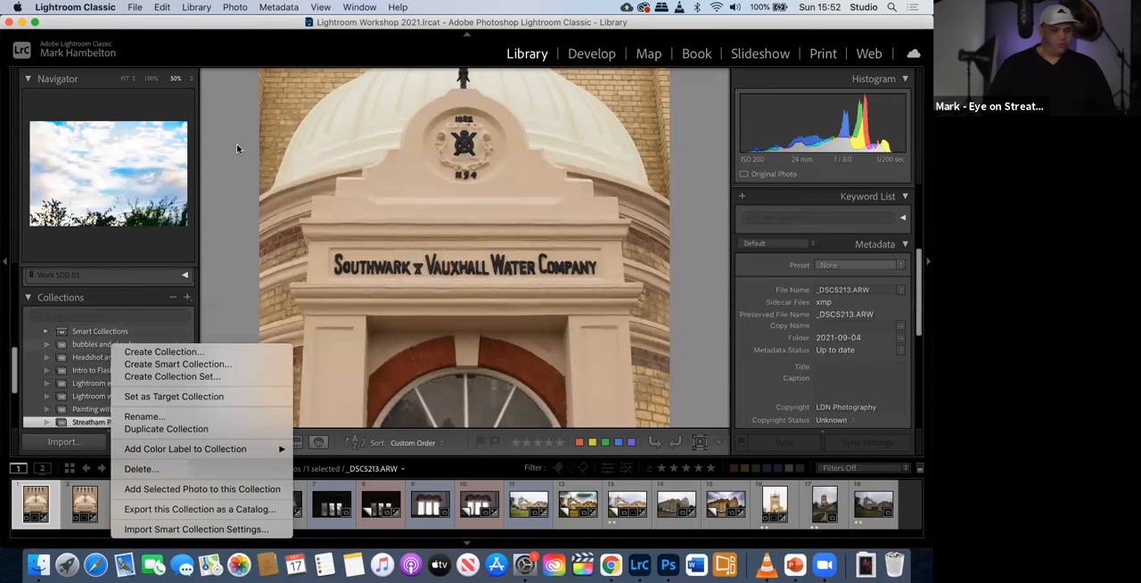
{"action": "left_click", "coordinate": [175, 58]}
{"action": "left_click", "coordinate": [162, 8]}
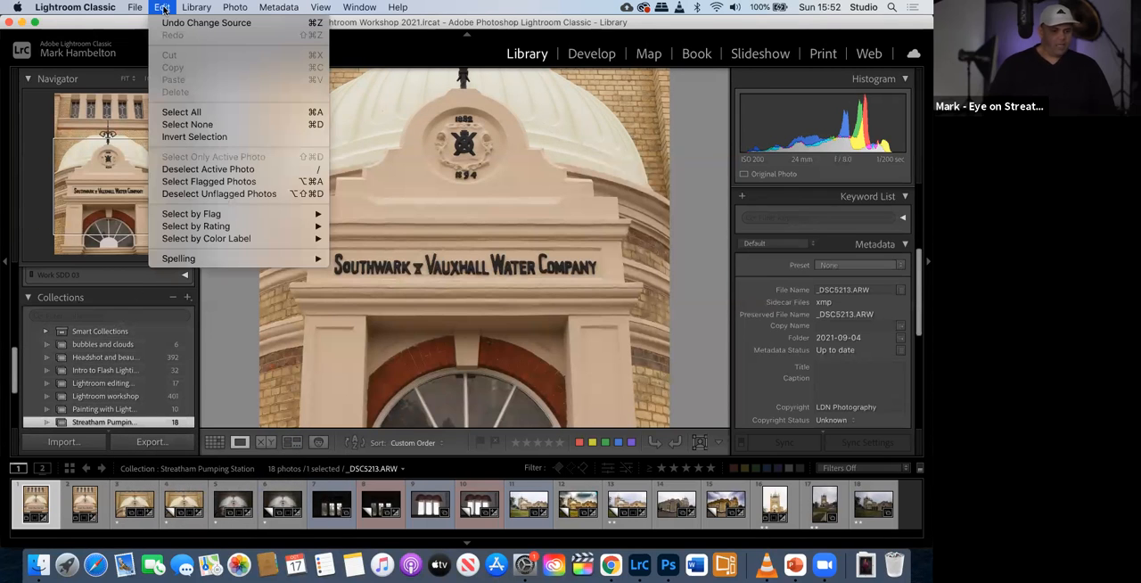
{"action": "mouse_move", "coordinate": [141, 8]}
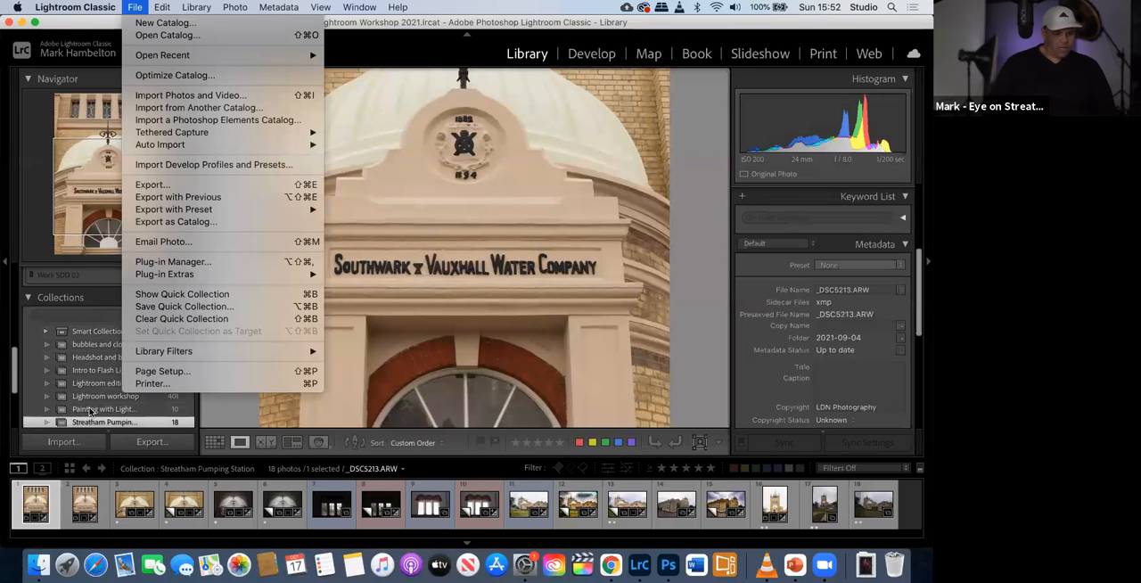
{"action": "left_click", "coordinate": [94, 304]}
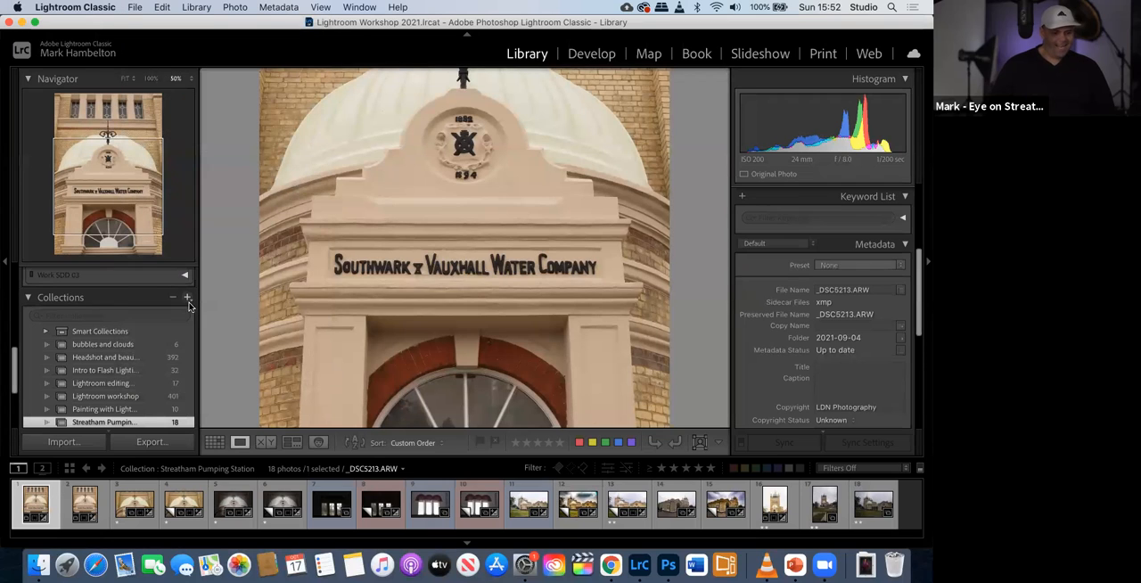
- Create a top-level collection set named Workshops
{"action": "left_click", "coordinate": [186, 300]}
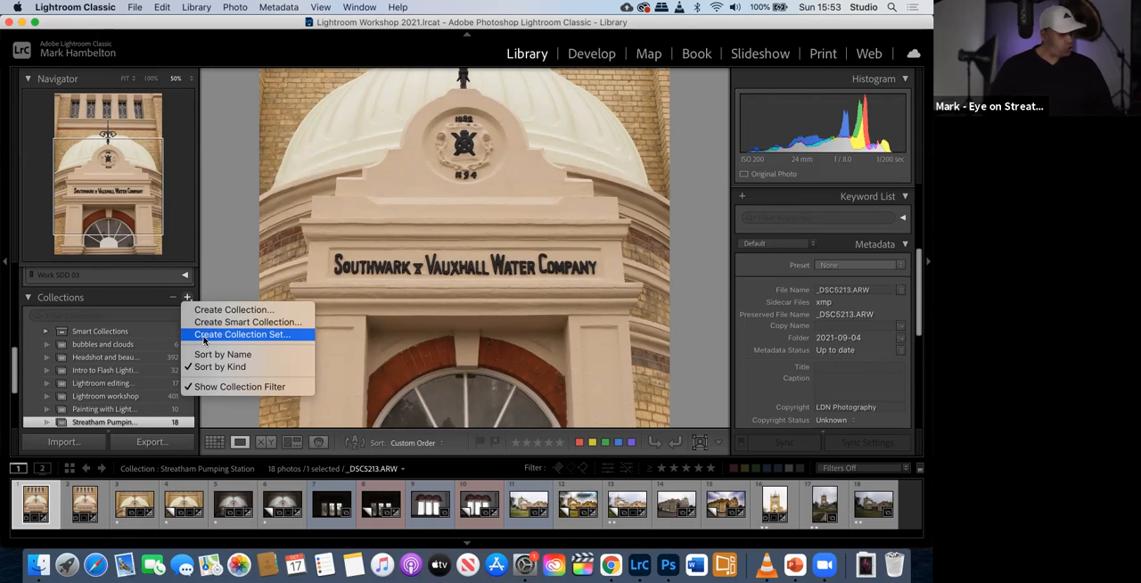
{"action": "left_click", "coordinate": [204, 336]}
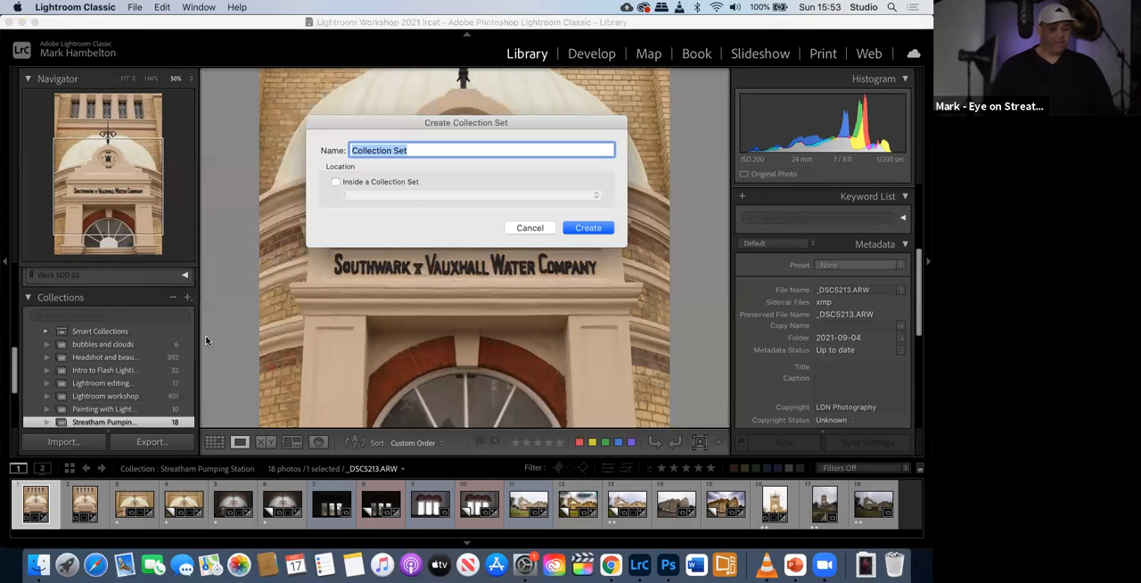
{"action": "type", "text": "Workshops"}
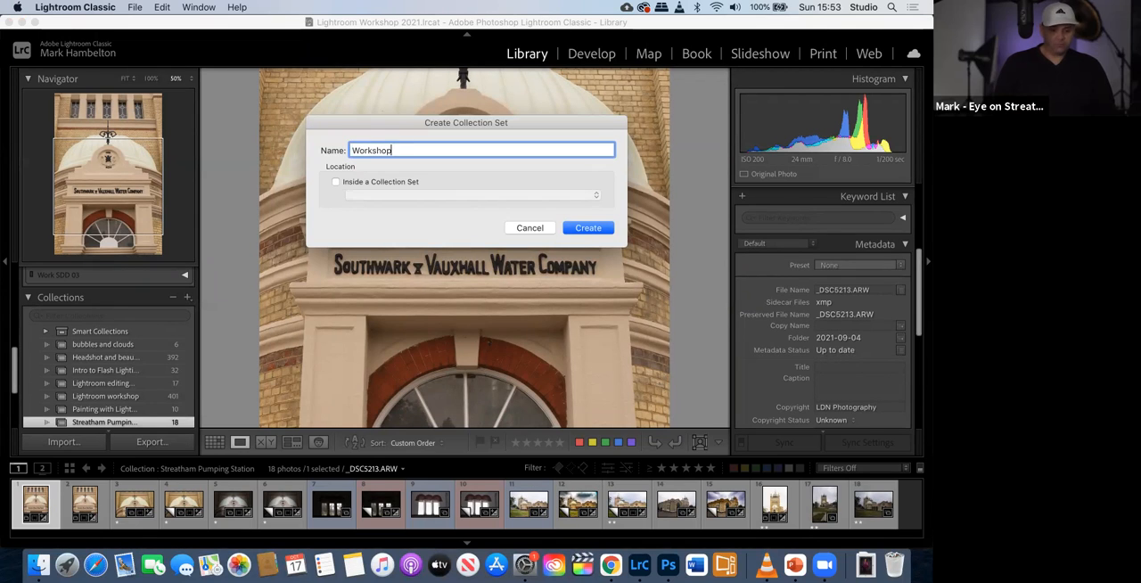
{"action": "left_click", "coordinate": [597, 233]}
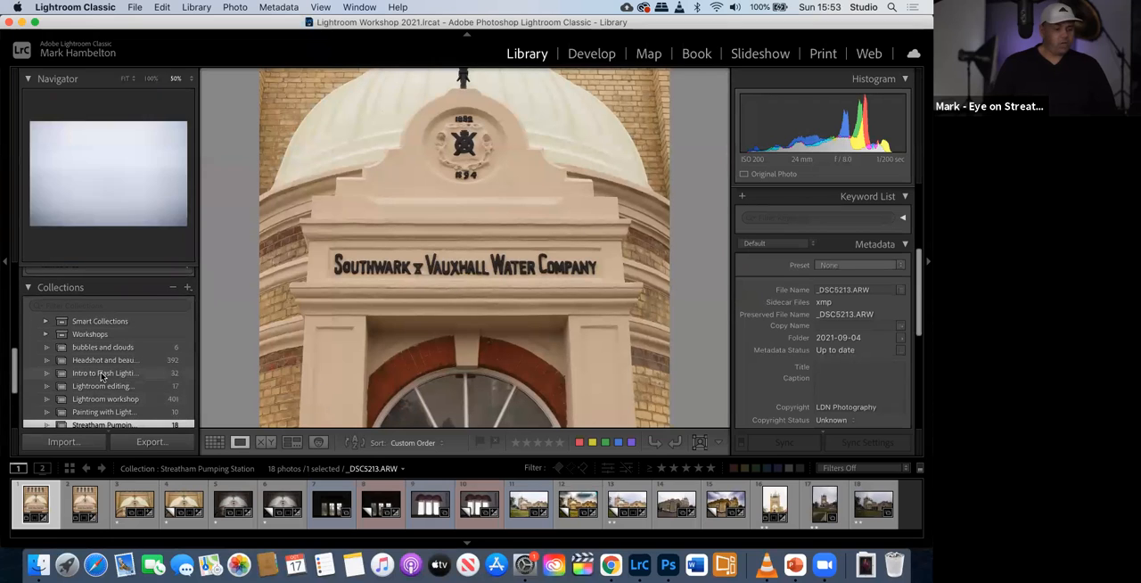
- Move the Lightroom workshop, Painting with Light 141021 and Intro to Flash Lighting Oct 2020 collections into the Workshops set
{"action": "scroll", "coordinate": [103, 376], "scroll_direction": "down", "scroll_amount": 1}
{"action": "left_click", "coordinate": [91, 384]}
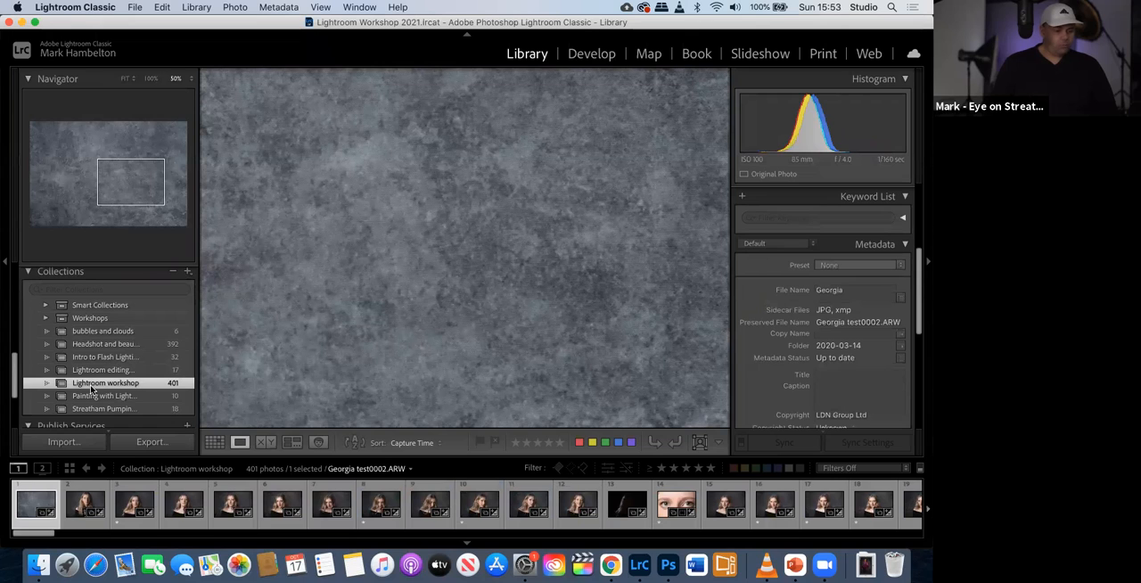
{"action": "left_click_drag", "start_coordinate": [95, 382], "coordinate": [96, 318]}
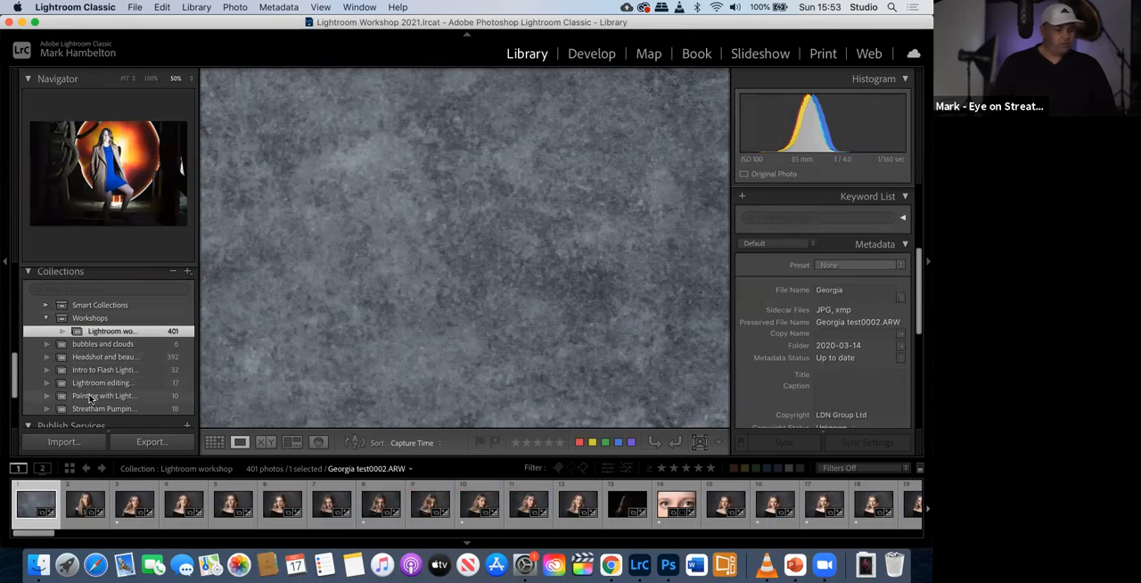
{"action": "left_click", "coordinate": [91, 396]}
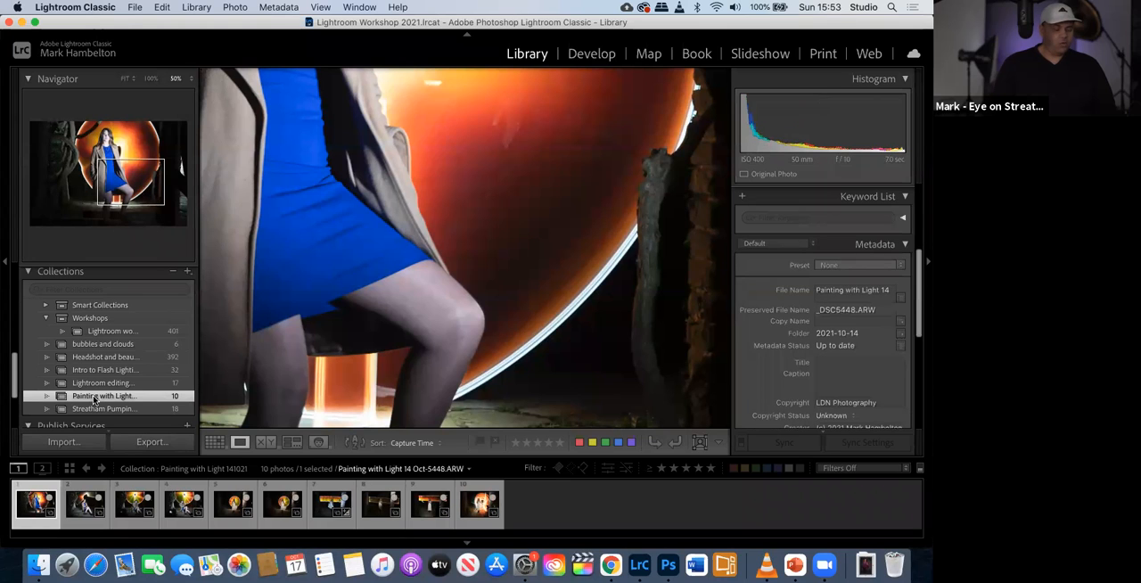
{"action": "left_click_drag", "start_coordinate": [95, 400], "coordinate": [115, 327]}
{"action": "scroll", "coordinate": [114, 356], "scroll_direction": "down", "scroll_amount": 1}
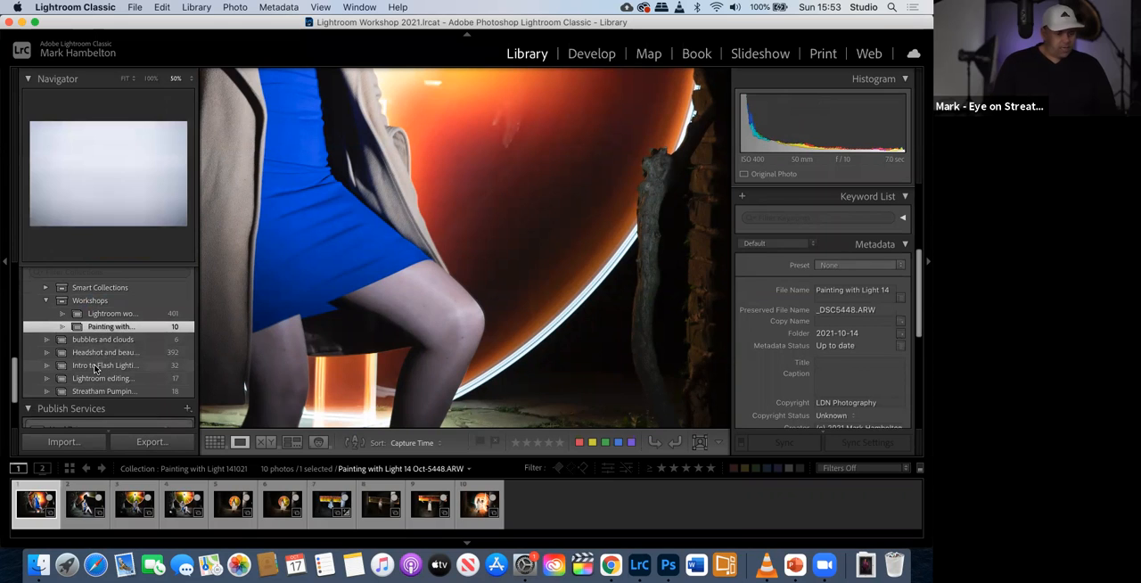
{"action": "left_click", "coordinate": [99, 367]}
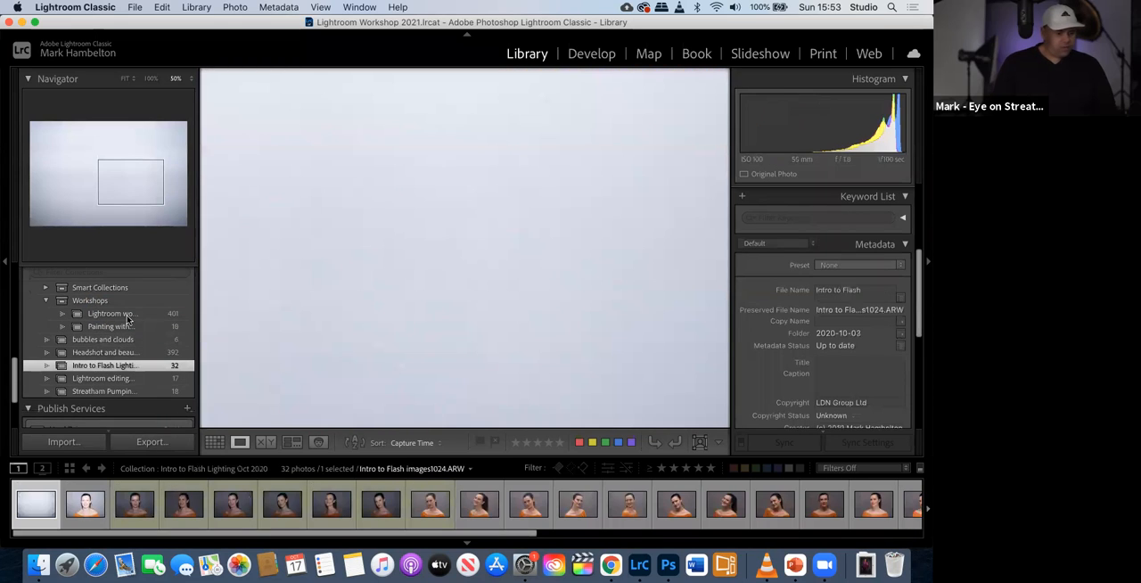
{"action": "left_click_drag", "start_coordinate": [128, 301], "coordinate": [128, 302]}
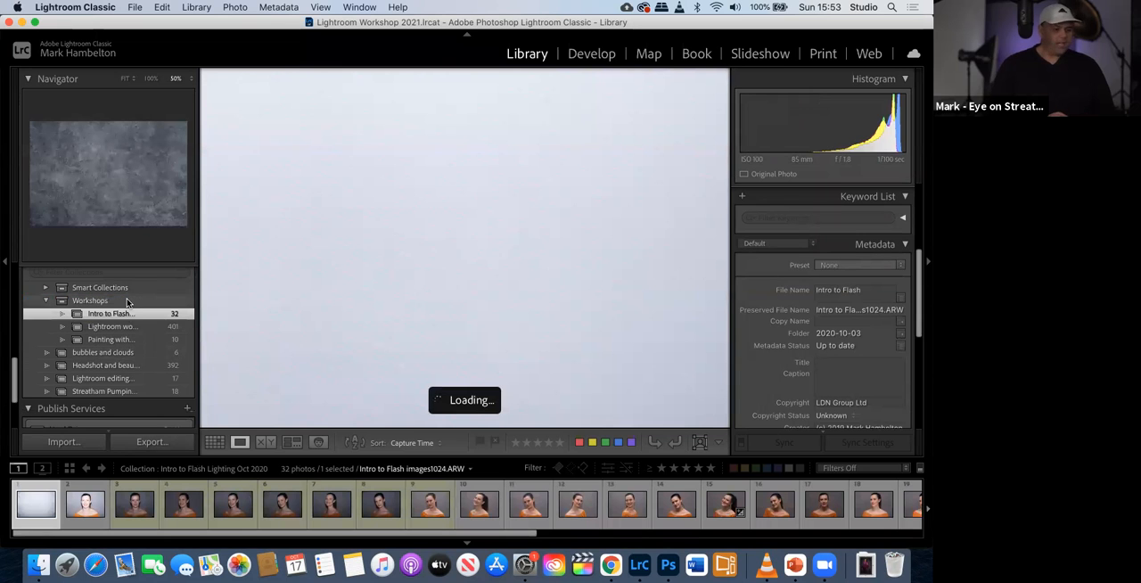
- Collapse the Workshops collection set and expand it again to show its collections
{"action": "left_click", "coordinate": [46, 302]}
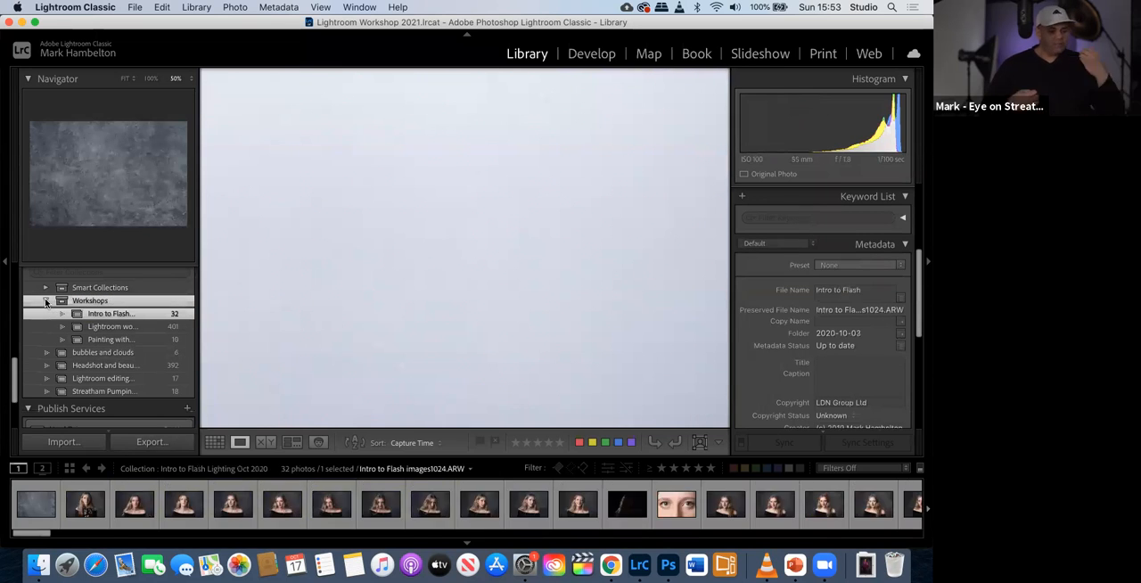
{"action": "left_click", "coordinate": [45, 301]}
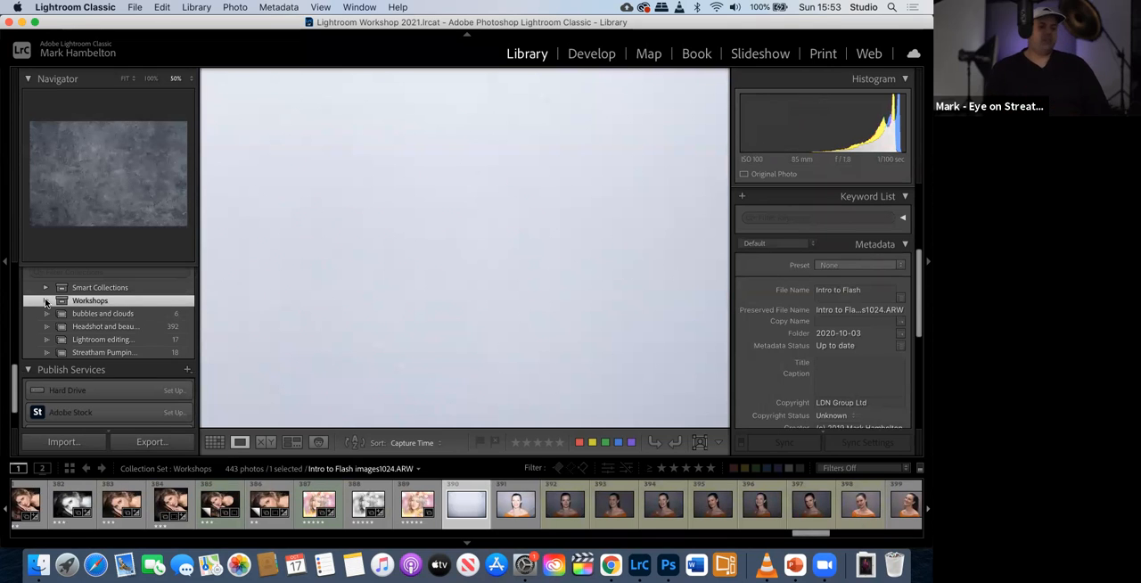
{"action": "left_click", "coordinate": [45, 302]}
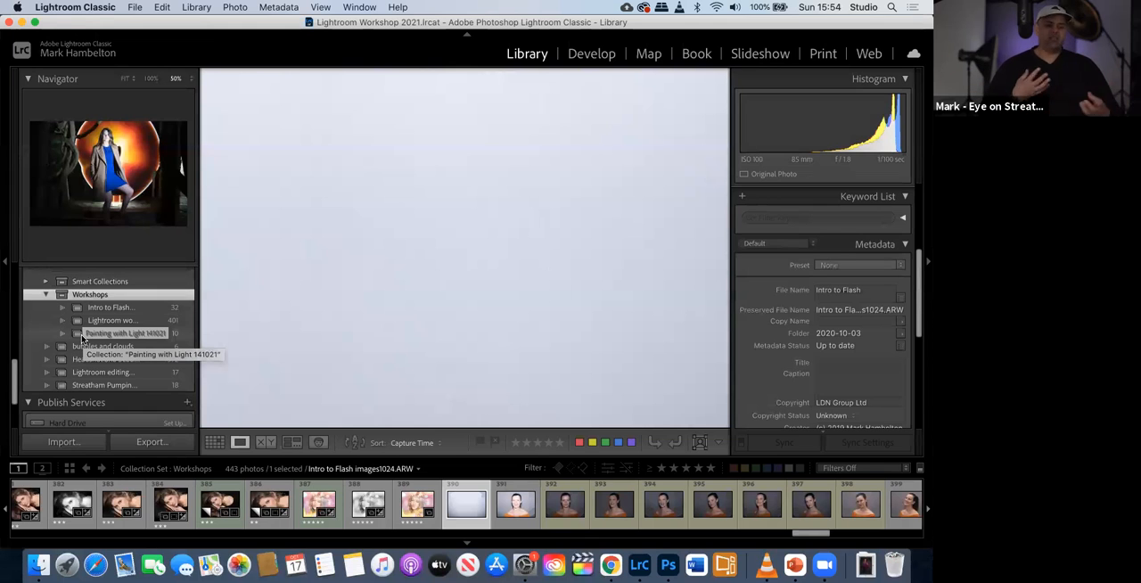
- Start a new smart collection inside the Smart Collections set and review the rating comparison options
{"action": "left_click", "coordinate": [71, 283]}
{"action": "right_click", "coordinate": [73, 285]}
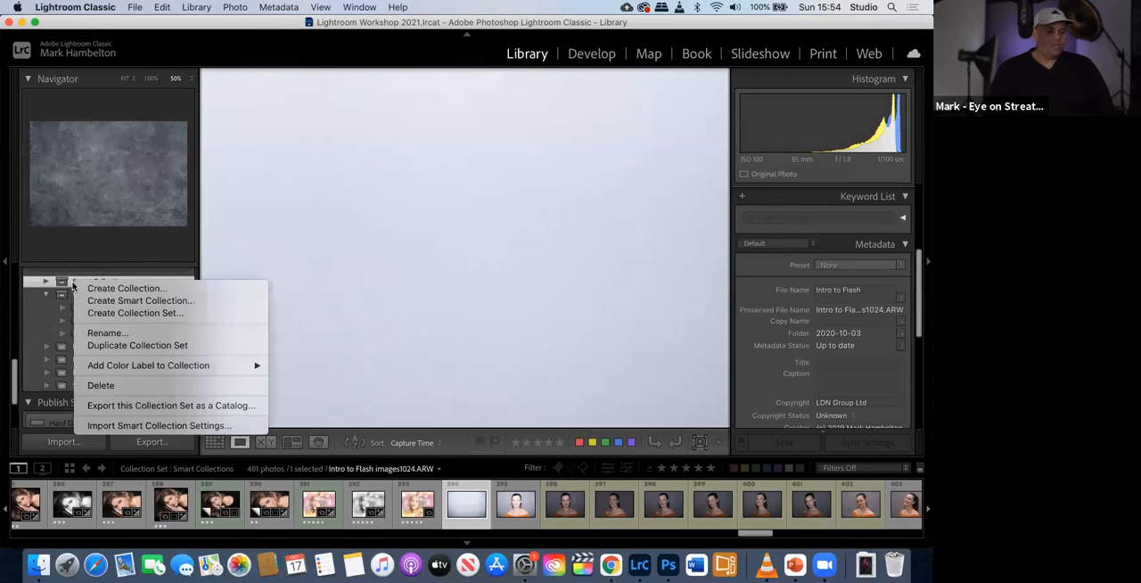
{"action": "left_click", "coordinate": [85, 299]}
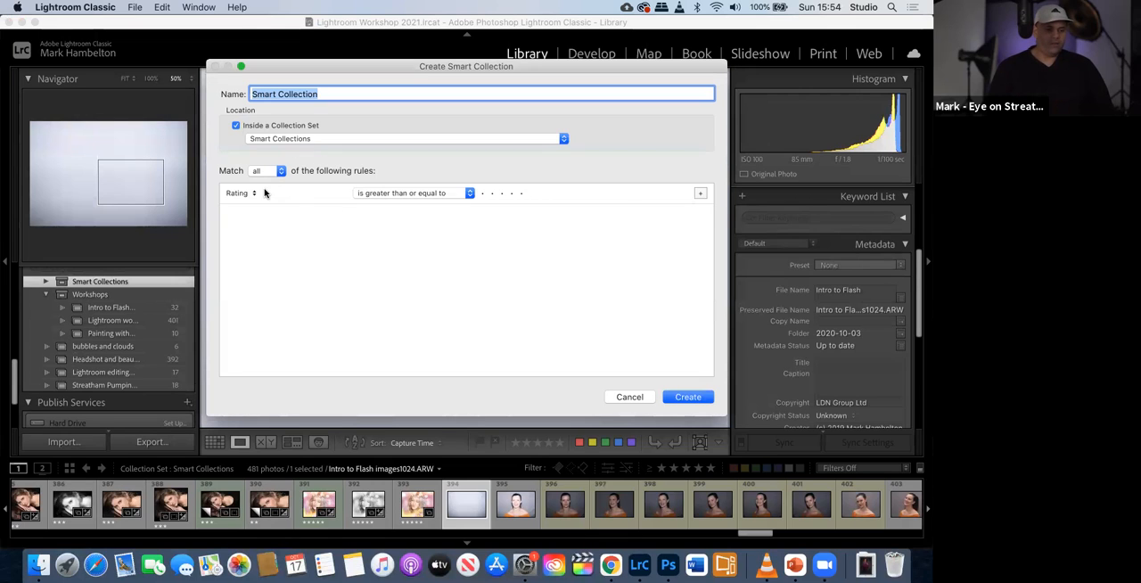
{"action": "left_click", "coordinate": [364, 195]}
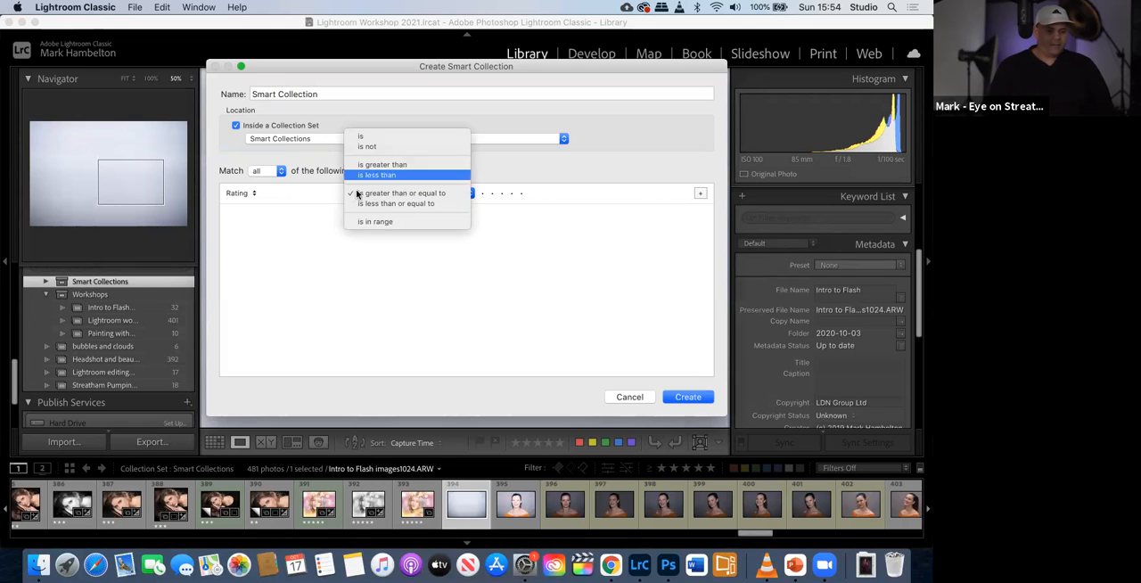
{"action": "left_click", "coordinate": [322, 223]}
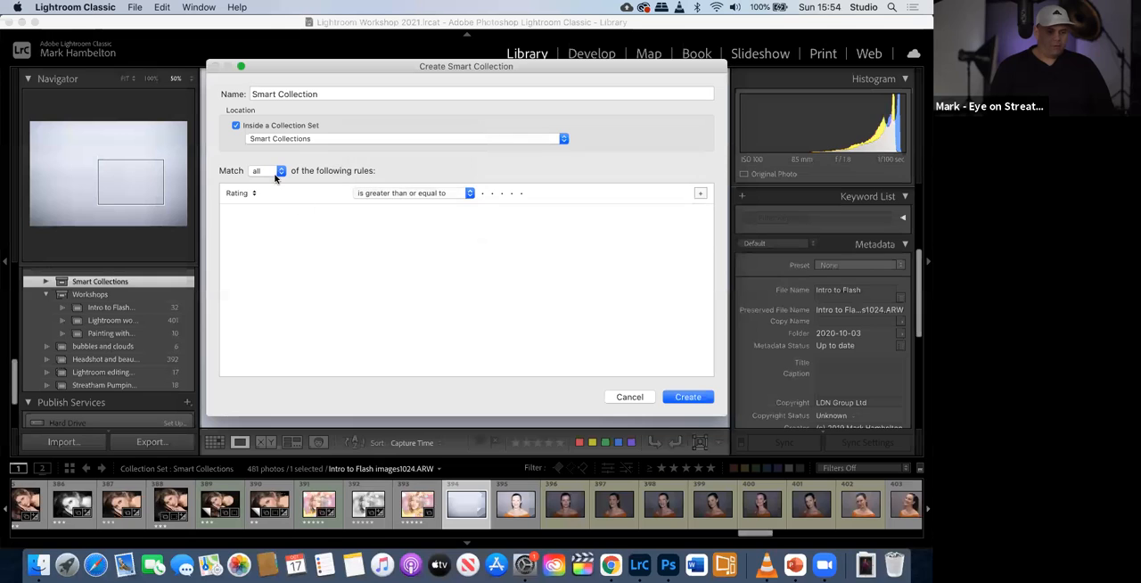
{"action": "left_click", "coordinate": [309, 143]}
{"action": "left_click", "coordinate": [308, 140]}
{"action": "left_click", "coordinate": [375, 194]}
{"action": "left_click", "coordinate": [266, 204]}
{"action": "left_click", "coordinate": [247, 195]}
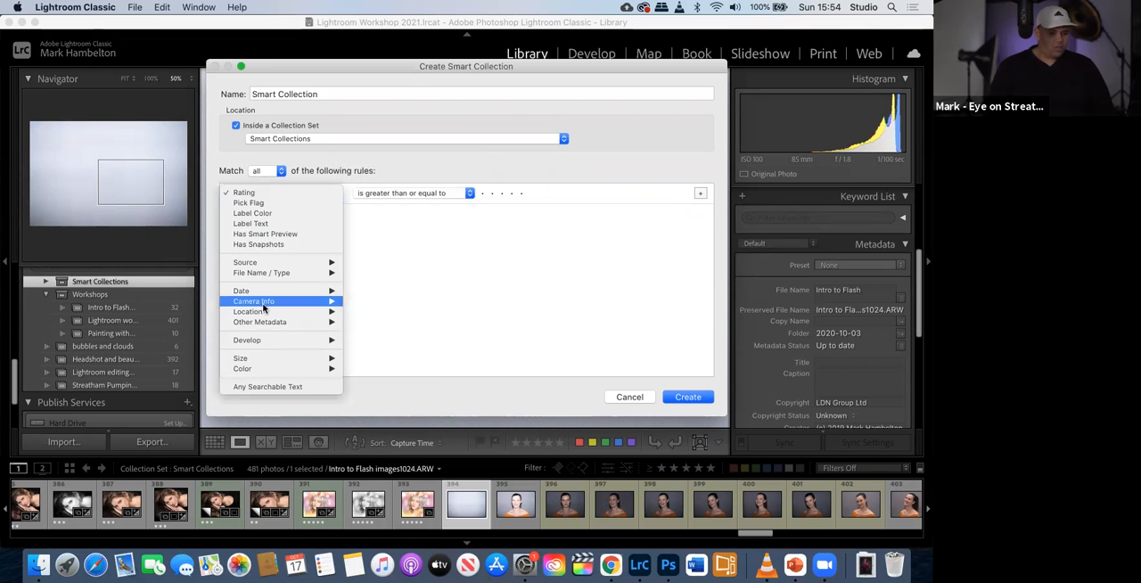
{"action": "mouse_move", "coordinate": [263, 308]}
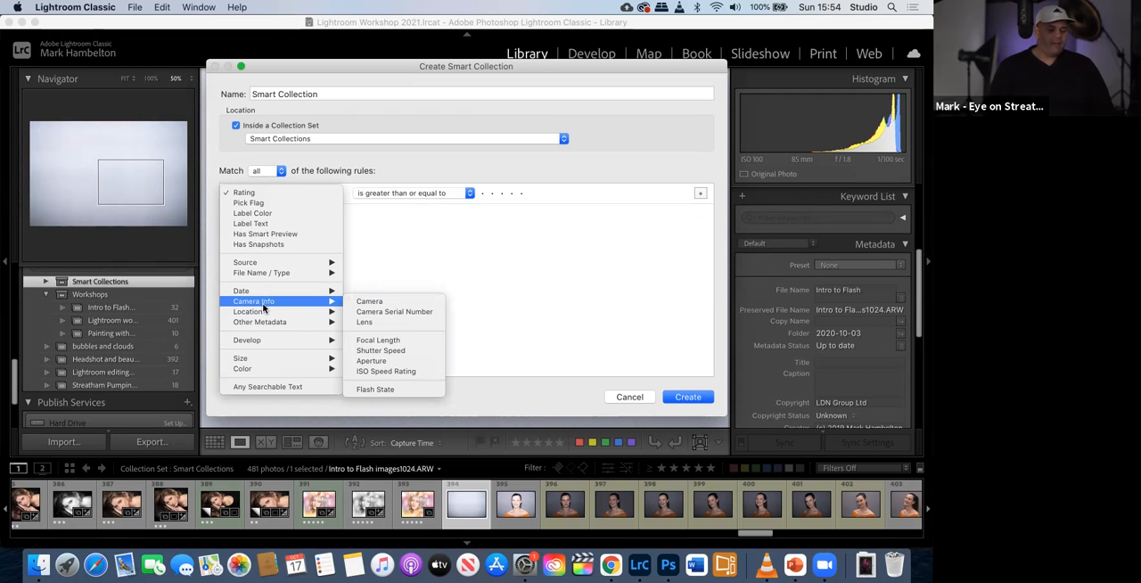
{"action": "left_click", "coordinate": [371, 303]}
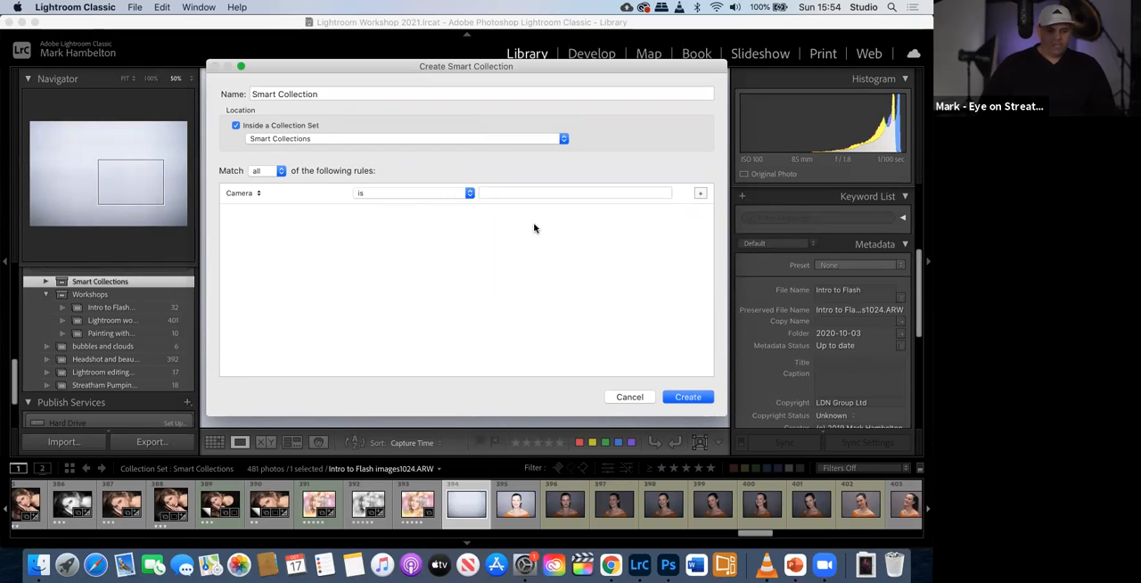
{"action": "left_click", "coordinate": [621, 396]}
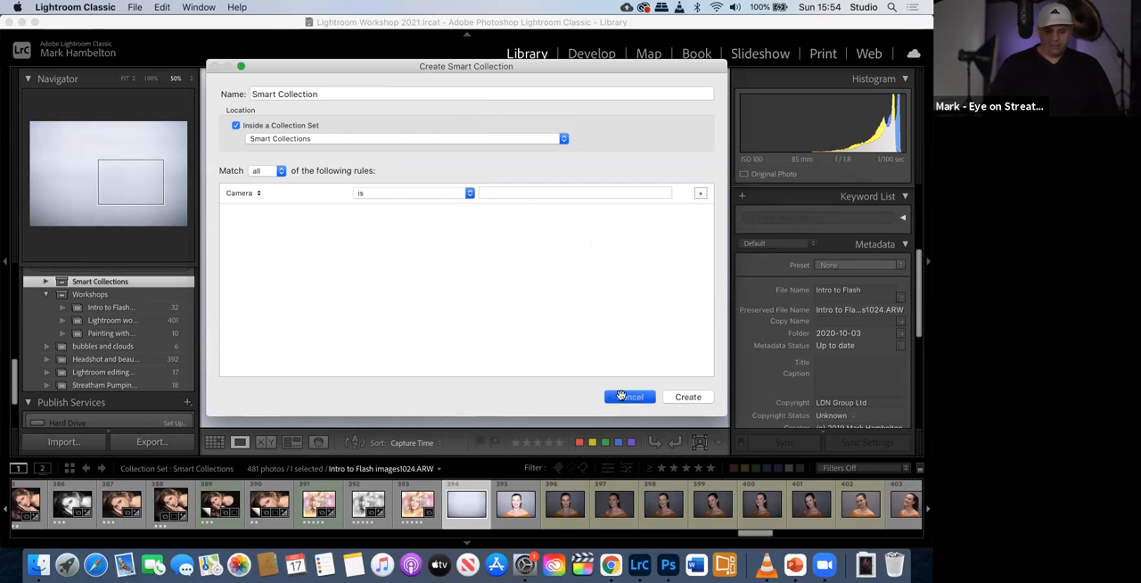
- Find the camera model in the photo's metadata and start a smart collection inside Smart Collections with a Camera rule
{"action": "scroll", "coordinate": [858, 356], "scroll_direction": "down", "scroll_amount": 6}
{"action": "scroll", "coordinate": [843, 379], "scroll_direction": "down", "scroll_amount": 4}
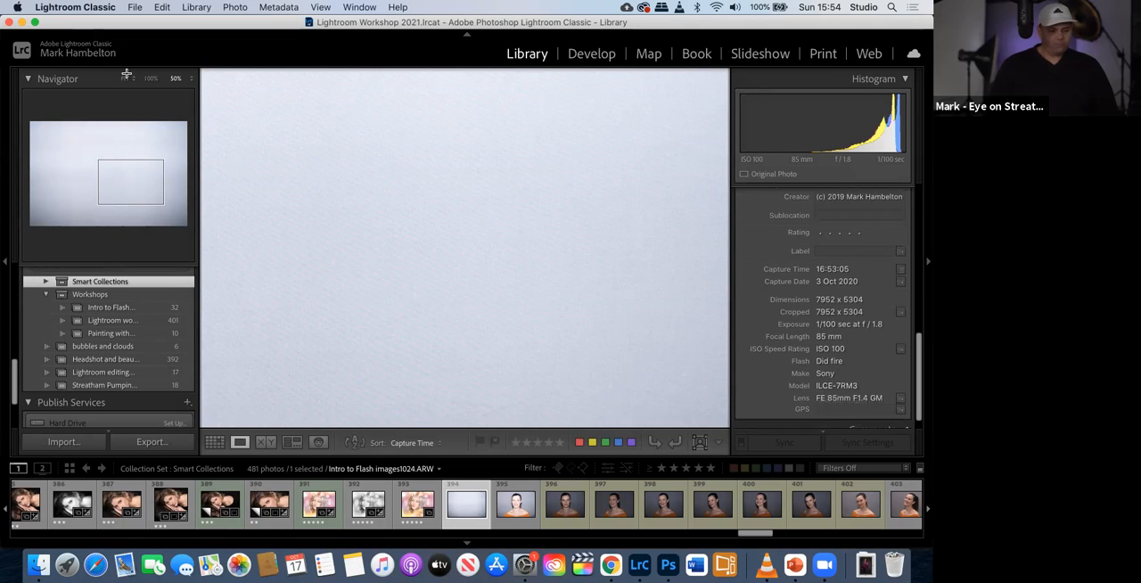
{"action": "right_click", "coordinate": [135, 282]}
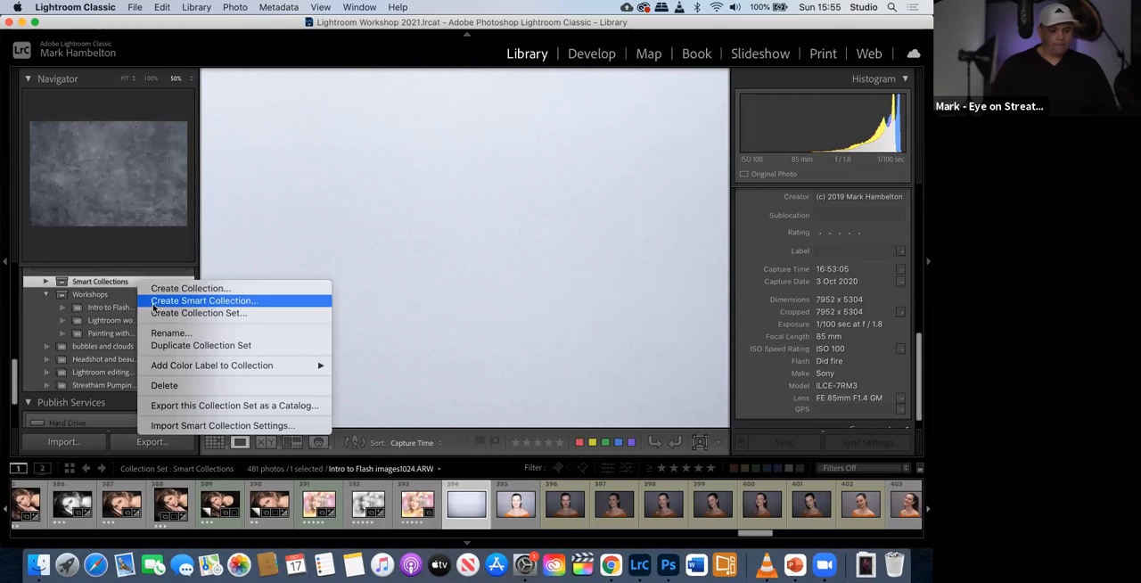
{"action": "left_click", "coordinate": [153, 301]}
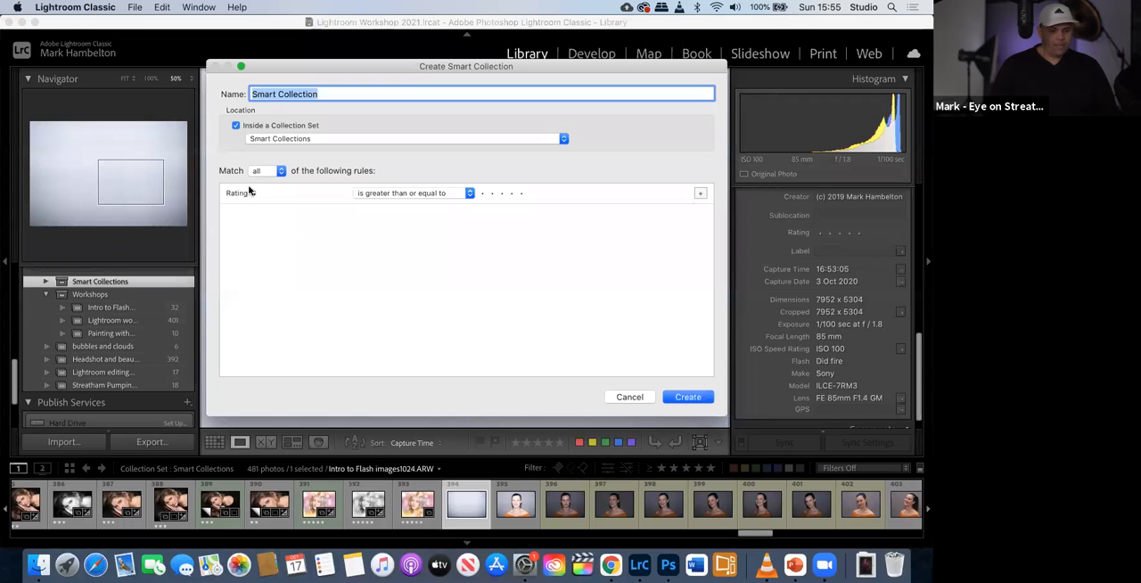
{"action": "left_click", "coordinate": [246, 193]}
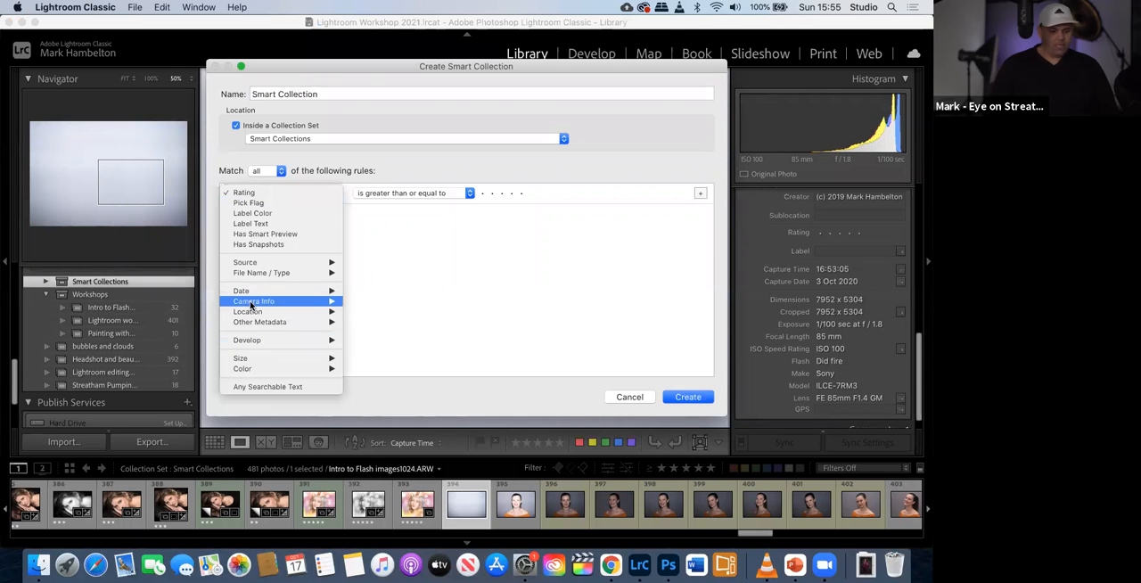
{"action": "left_click", "coordinate": [389, 300]}
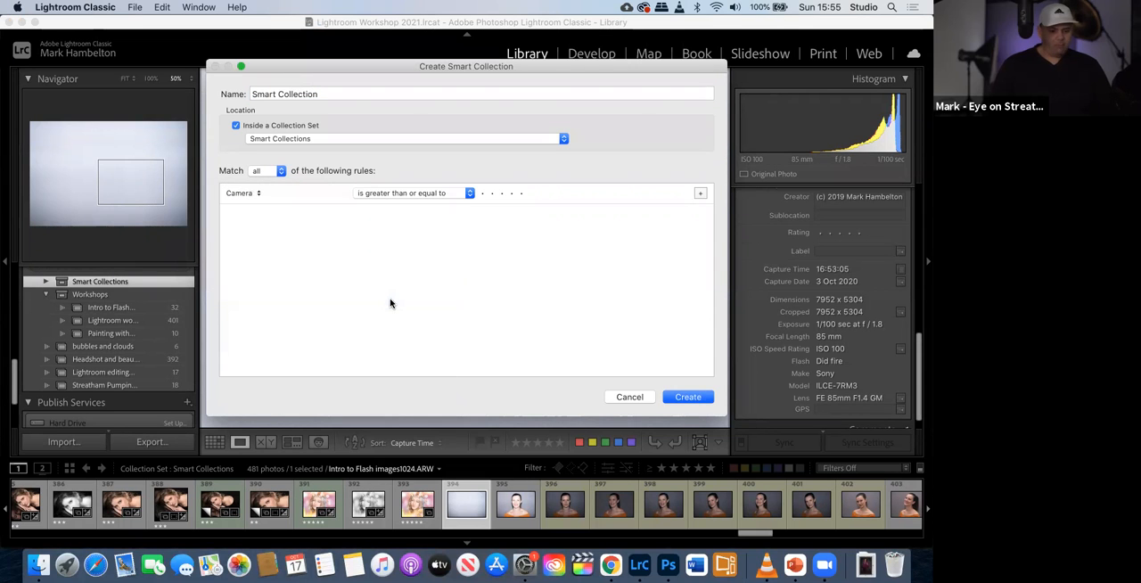
- Set the Camera rule to match ILCE-7RM3 and create the smart collection under its default name
{"action": "left_click", "coordinate": [520, 193]}
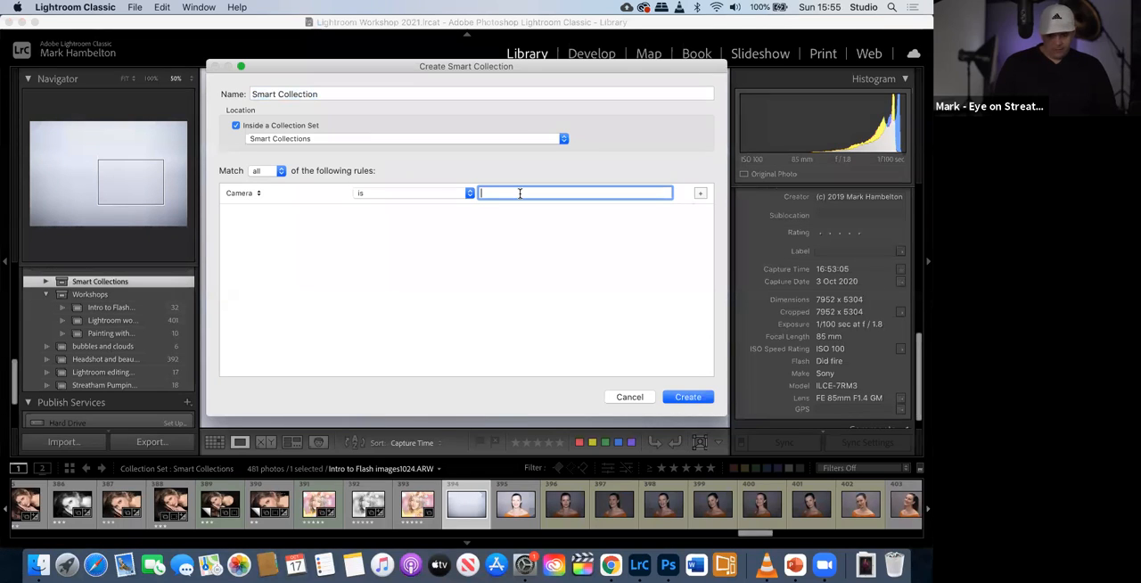
{"action": "type", "text": "ILCE-7R"}
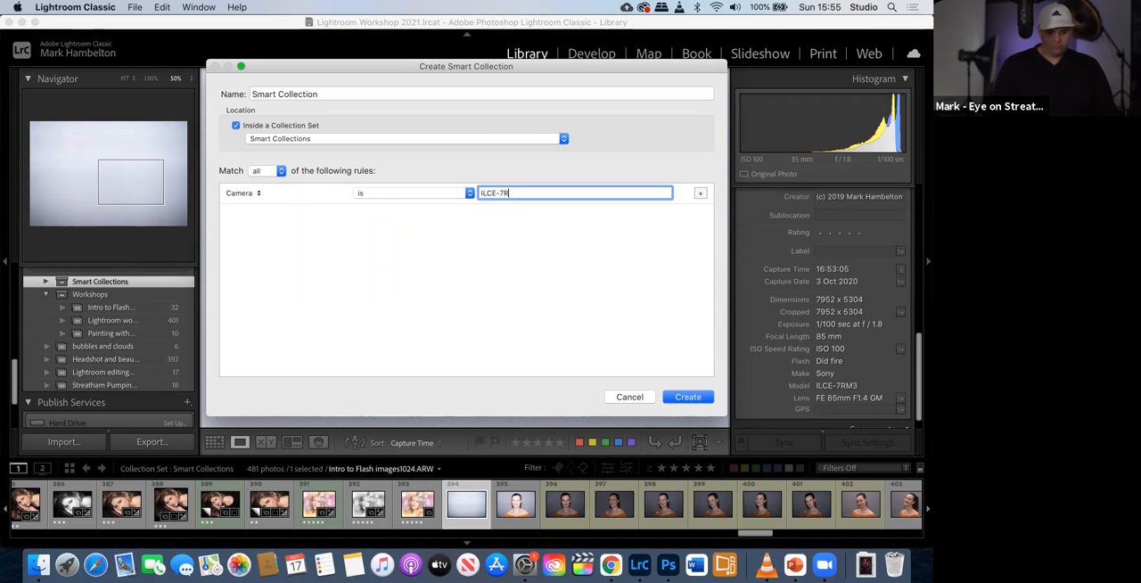
{"action": "type", "text": "3"}
{"action": "left_click", "coordinate": [688, 397]}
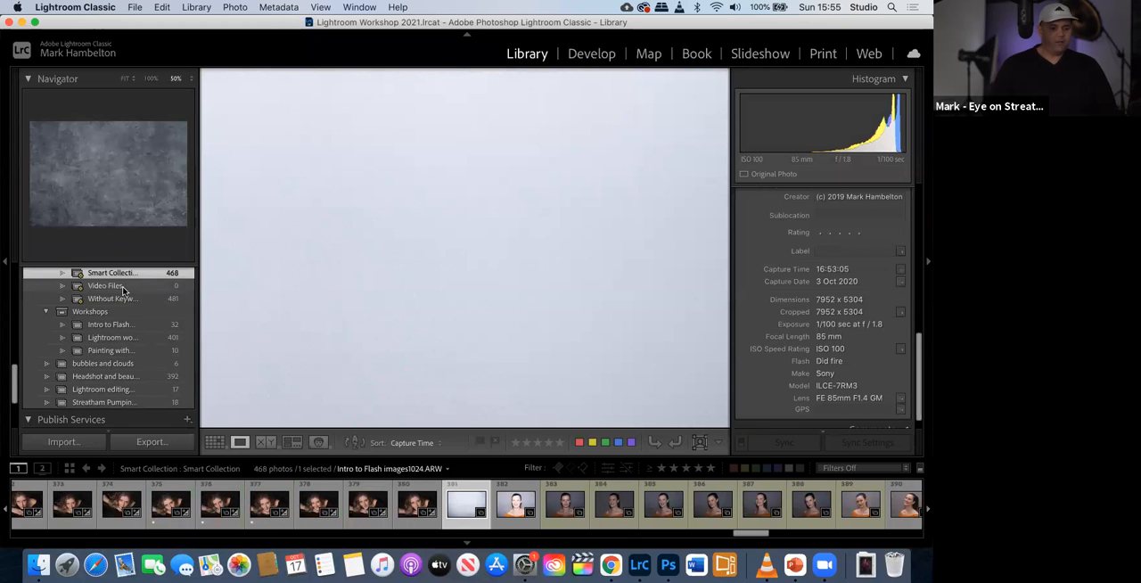
- Show All Photographs and filter them by camera metadata, first for Unknown Camera and after that for ILCE-7RM3
{"action": "scroll", "coordinate": [125, 284], "scroll_direction": "up", "scroll_amount": 1}
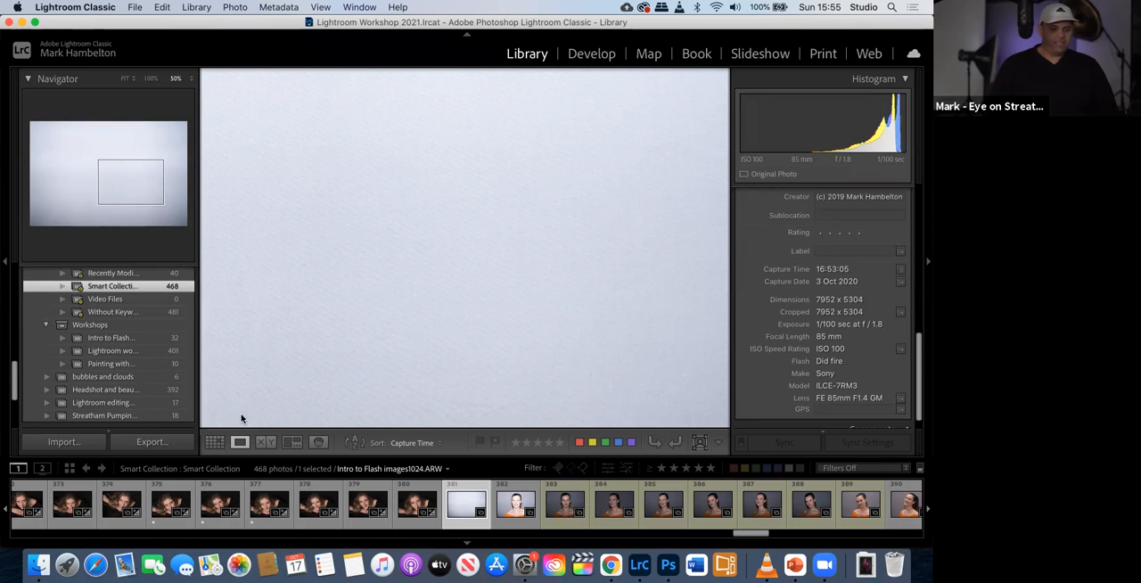
{"action": "scroll", "coordinate": [135, 381], "scroll_direction": "up", "scroll_amount": 10}
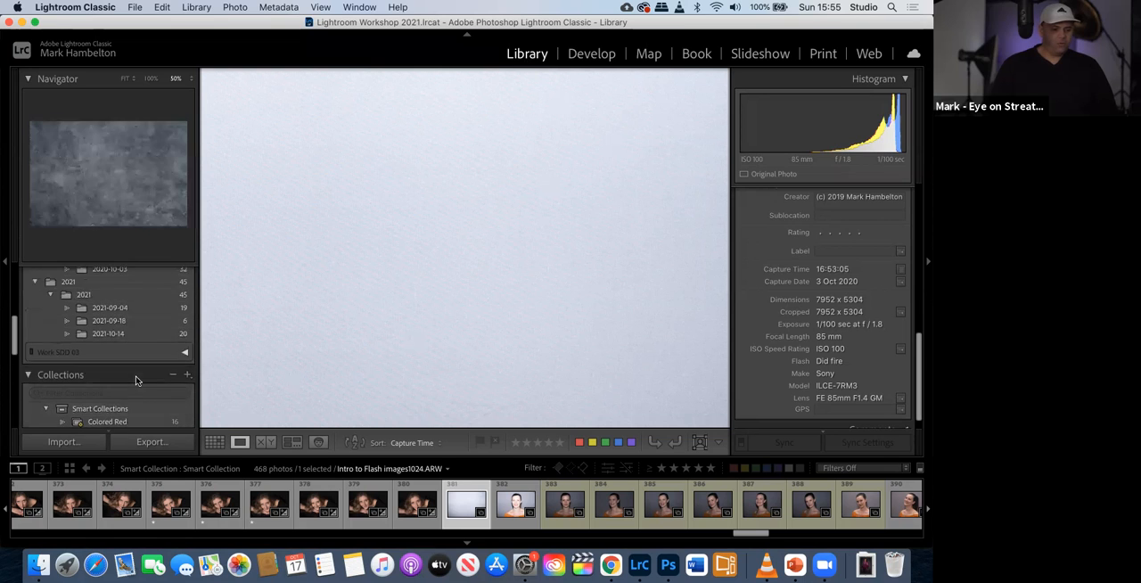
{"action": "scroll", "coordinate": [135, 380], "scroll_direction": "down", "scroll_amount": 4}
{"action": "scroll", "coordinate": [136, 381], "scroll_direction": "up", "scroll_amount": 8}
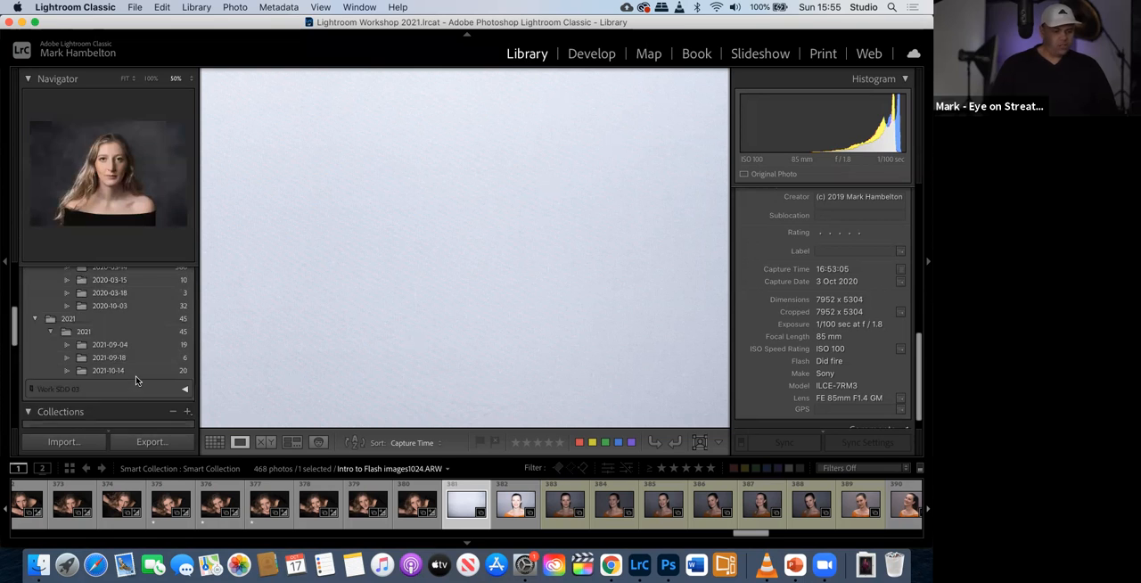
{"action": "scroll", "coordinate": [135, 381], "scroll_direction": "up", "scroll_amount": 3}
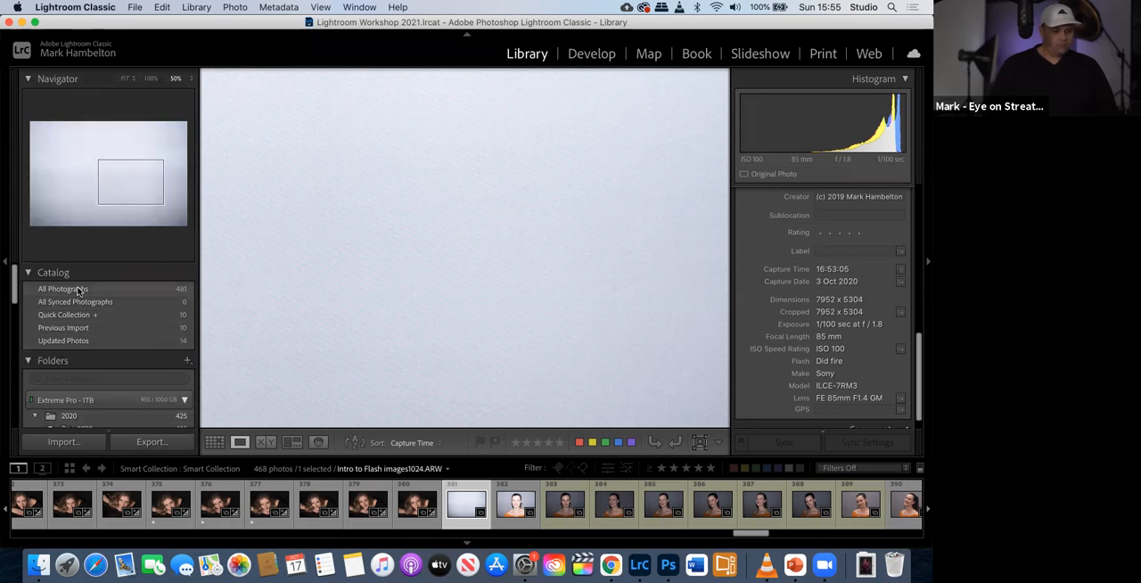
{"action": "left_click", "coordinate": [78, 290]}
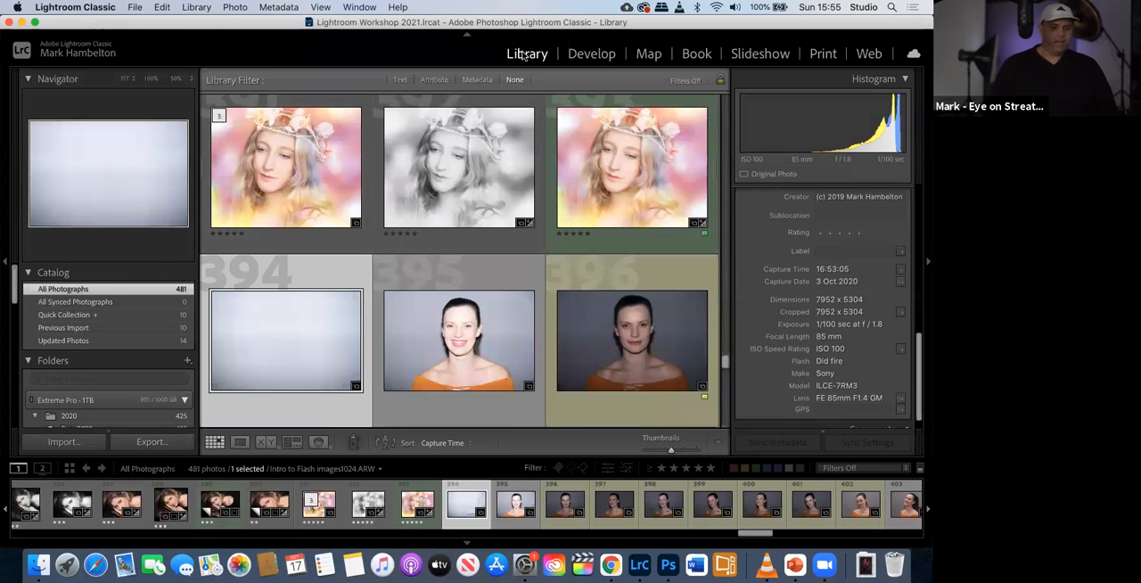
{"action": "left_click", "coordinate": [477, 79]}
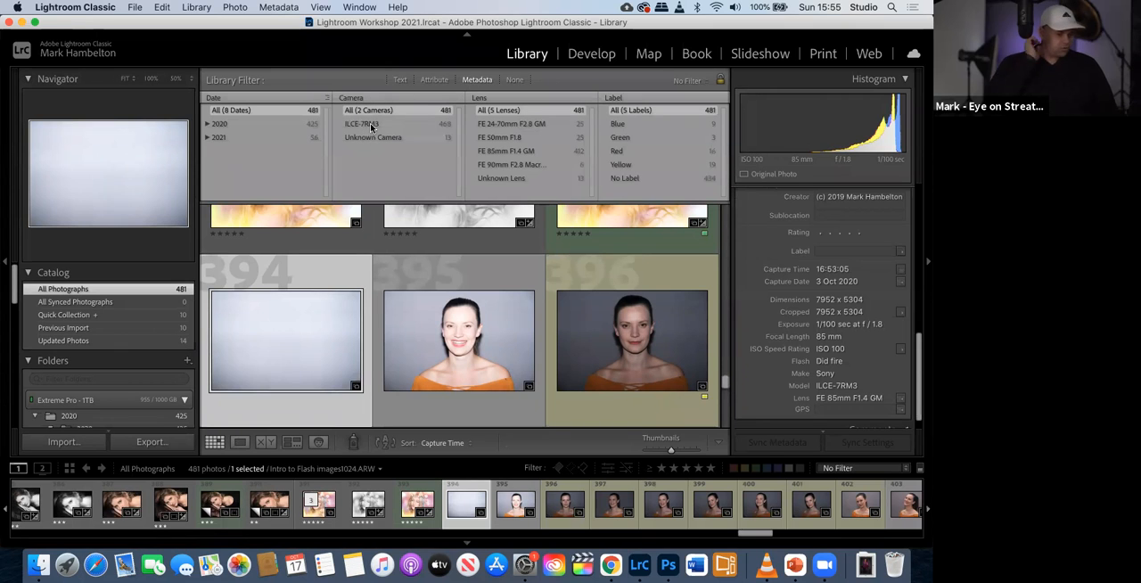
{"action": "left_click", "coordinate": [373, 137]}
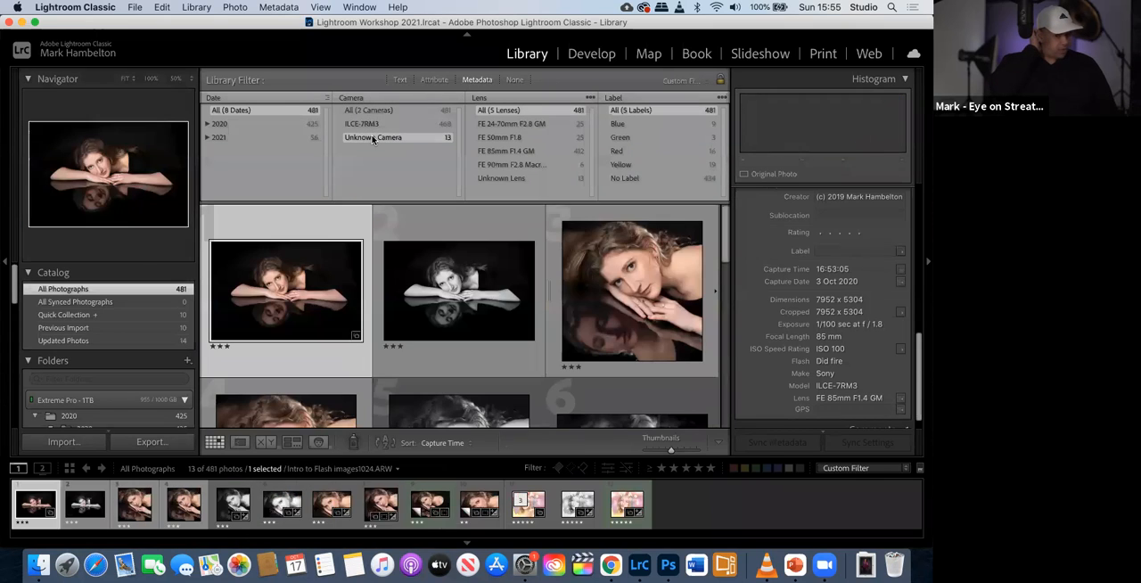
{"action": "left_click", "coordinate": [365, 125]}
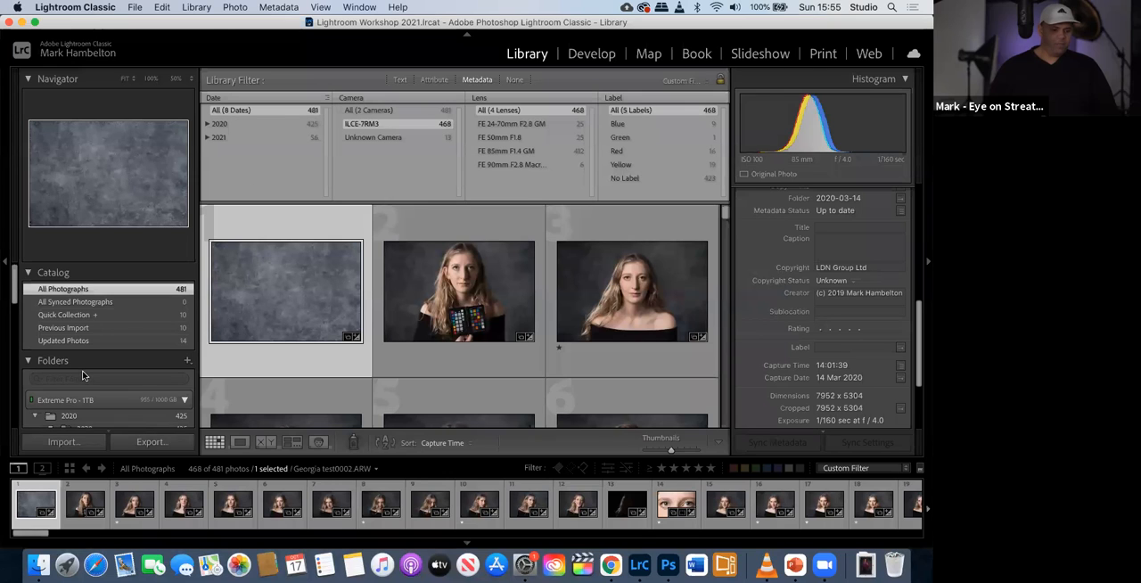
- Collapse and re-expand the Smart Collections set, and show the photos of the new camera-based smart collection
{"action": "scroll", "coordinate": [82, 374], "scroll_direction": "down", "scroll_amount": 2}
{"action": "scroll", "coordinate": [82, 375], "scroll_direction": "down", "scroll_amount": 10}
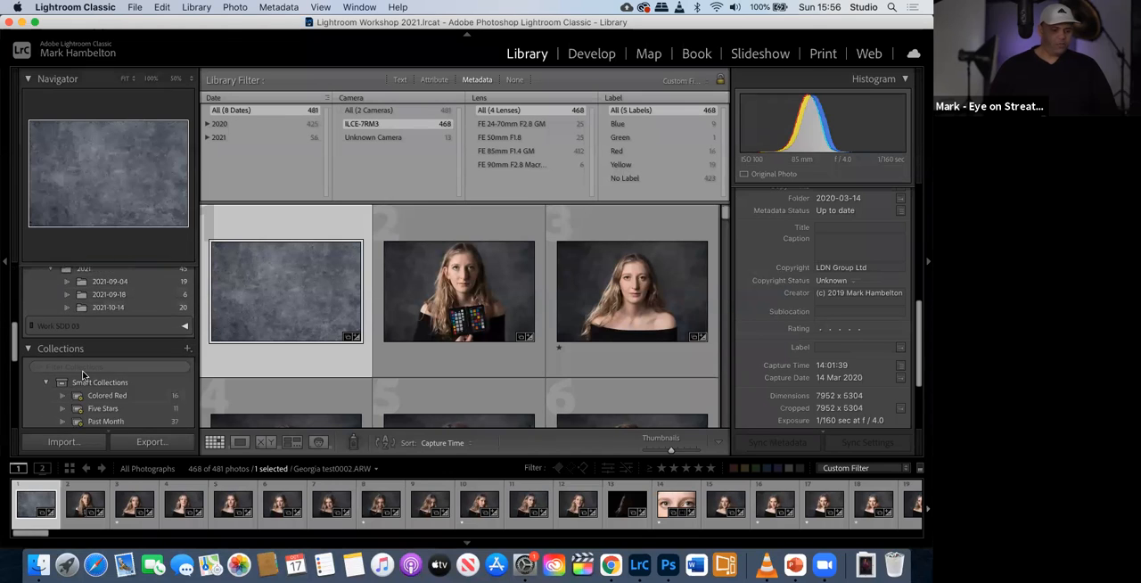
{"action": "scroll", "coordinate": [88, 373], "scroll_direction": "down", "scroll_amount": 5}
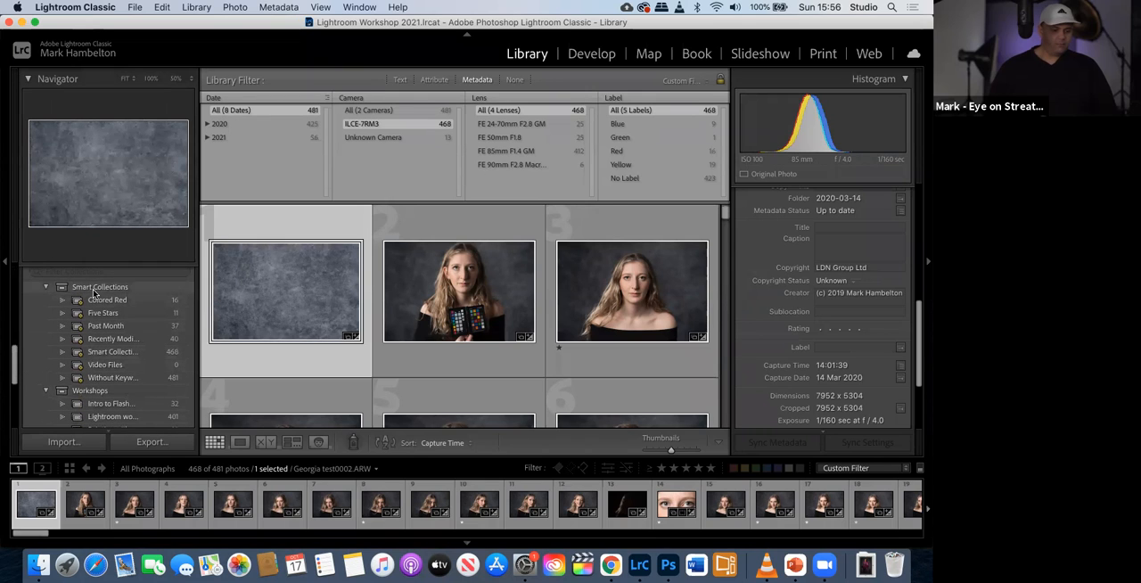
{"action": "left_click", "coordinate": [93, 289]}
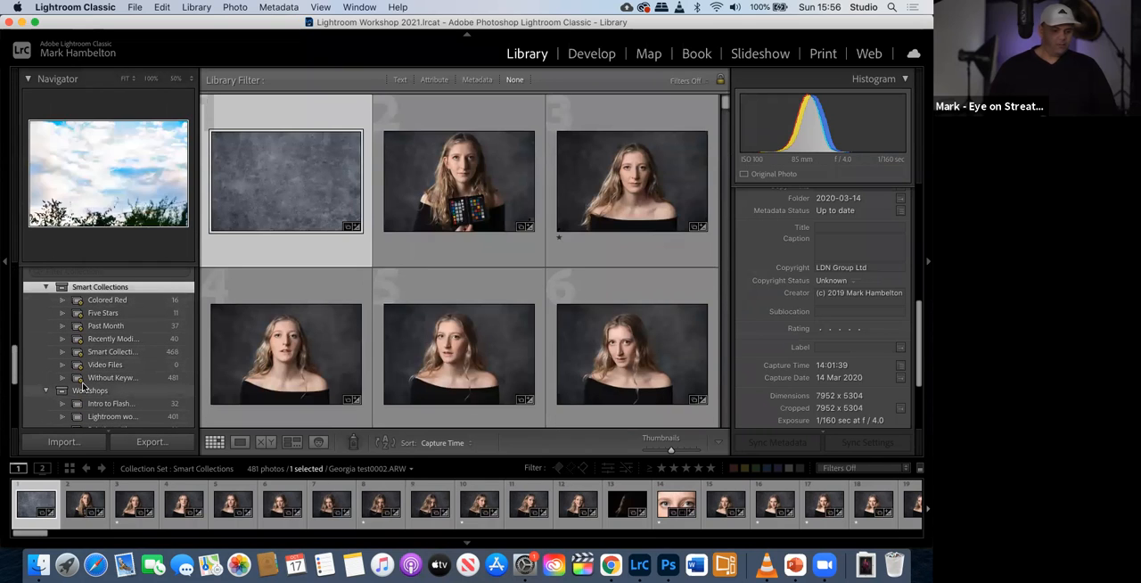
{"action": "left_click", "coordinate": [47, 287]}
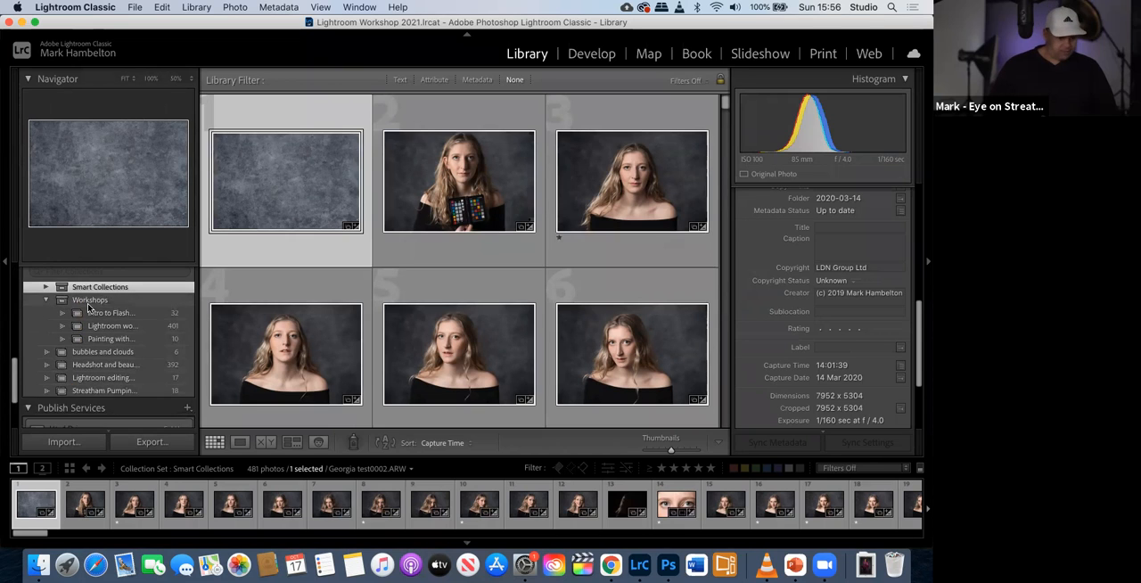
{"action": "scroll", "coordinate": [89, 308], "scroll_direction": "up", "scroll_amount": 2}
{"action": "left_click", "coordinate": [46, 334]}
{"action": "scroll", "coordinate": [93, 361], "scroll_direction": "down", "scroll_amount": 2}
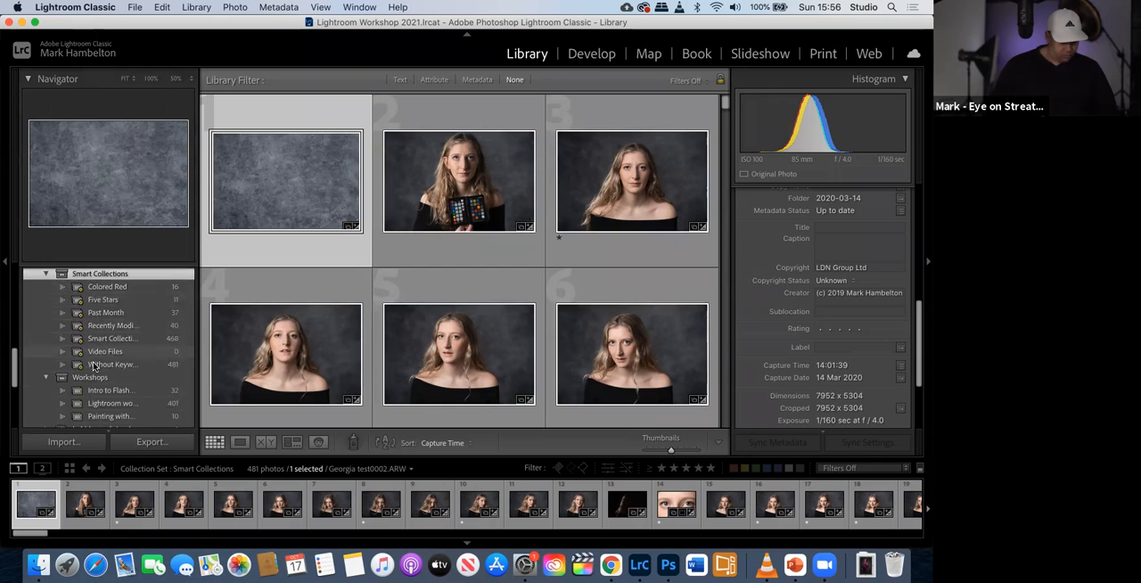
{"action": "left_click", "coordinate": [106, 339]}
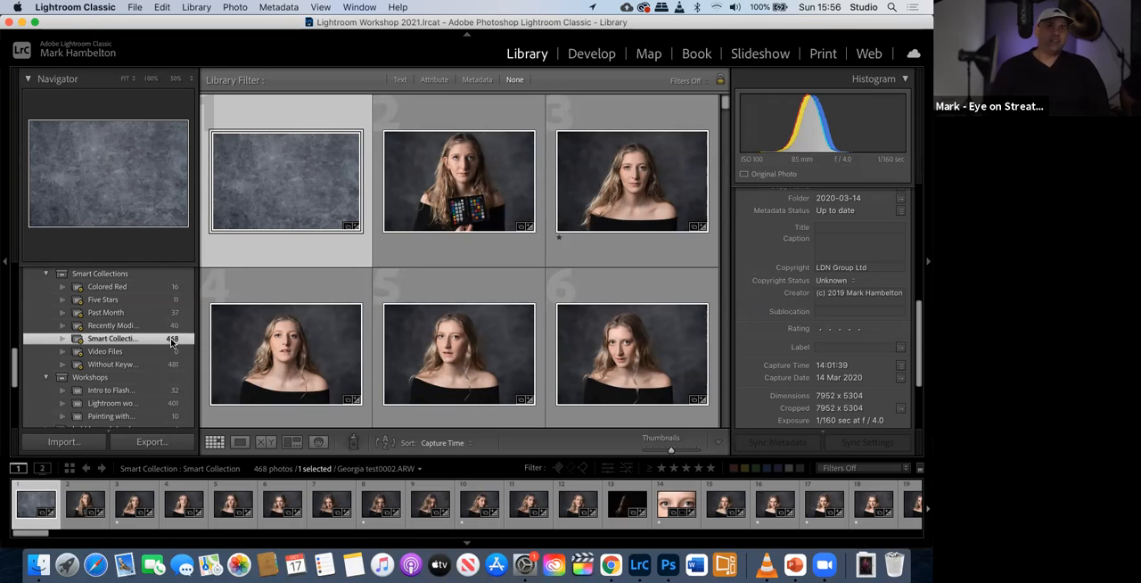
- Open People view for the smart collection with faces detected only as needed, and switch to the PowerPoint slideshow
{"action": "left_click", "coordinate": [286, 377]}
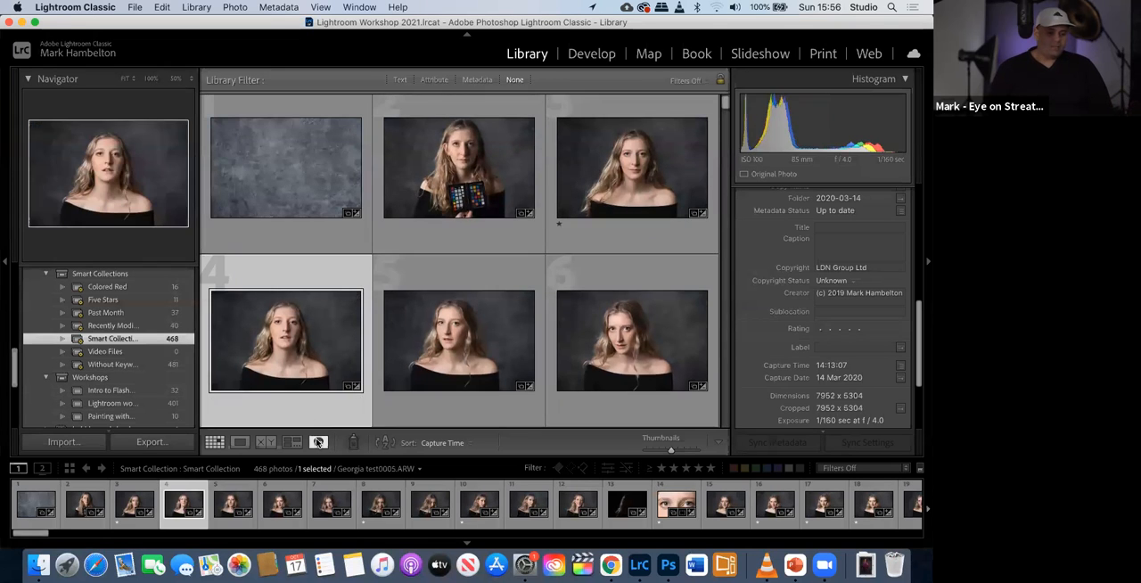
{"action": "left_click", "coordinate": [318, 442]}
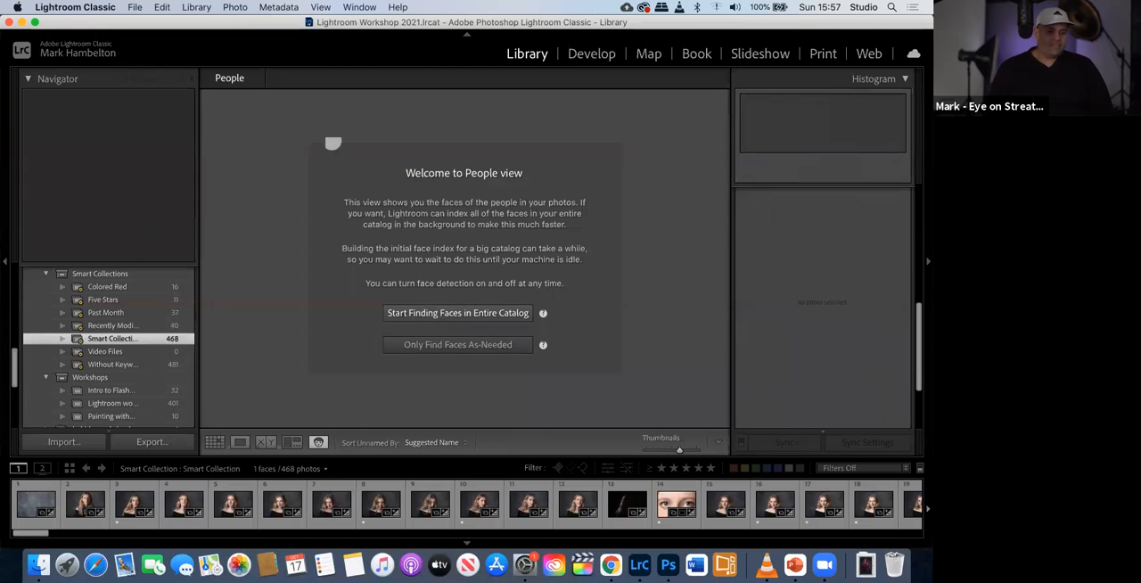
{"action": "left_click", "coordinate": [51, 49]}
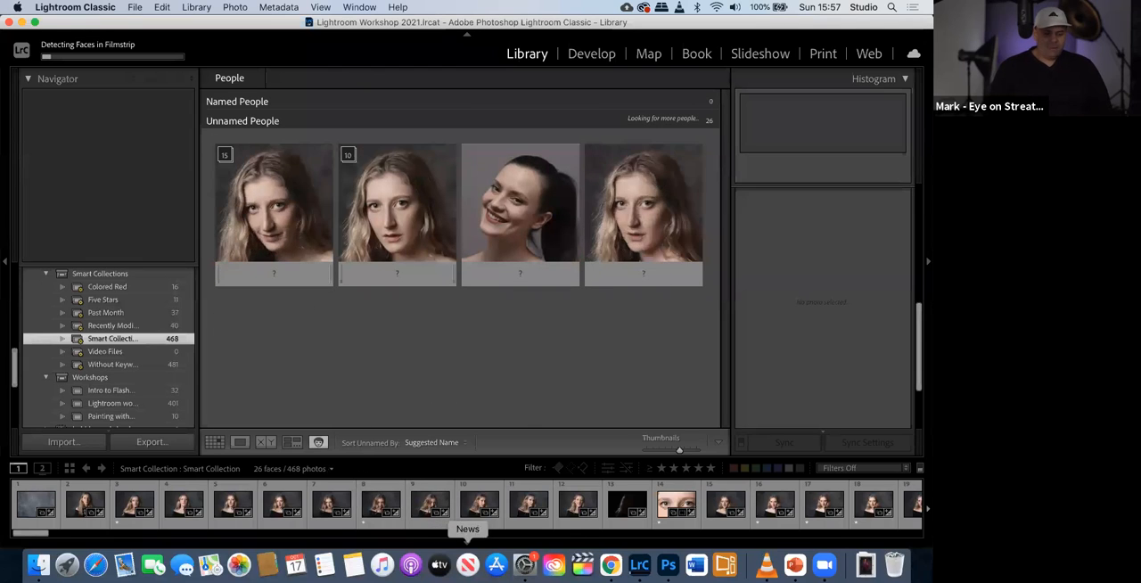
{"action": "key", "text": "ctrl+Left"}
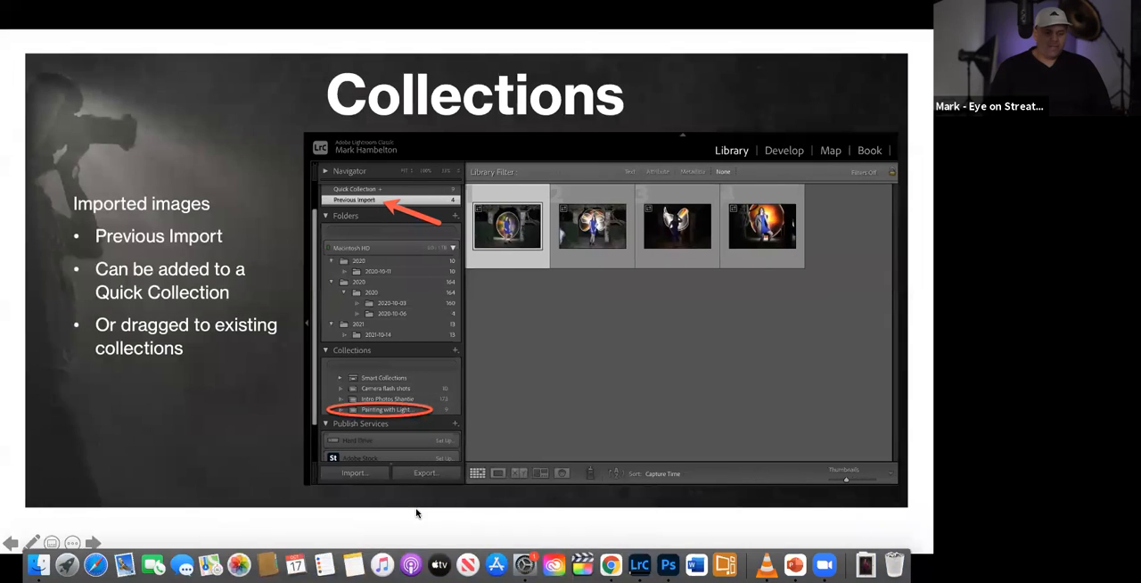
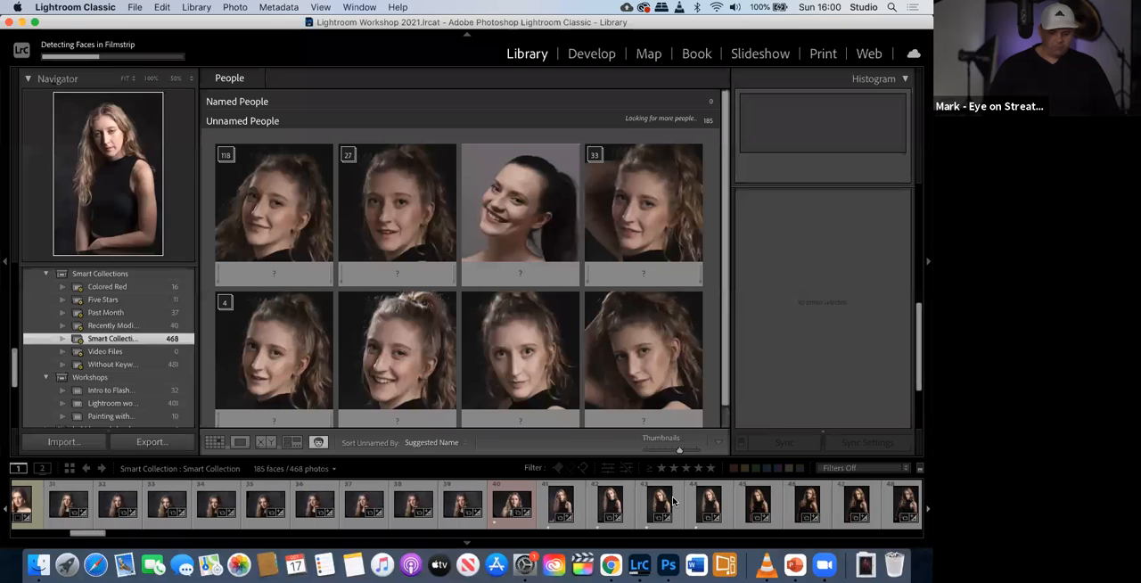
- Browse the smart collection's photos in the filmstrip while face detection runs
{"action": "scroll", "coordinate": [719, 511], "scroll_direction": "right", "scroll_amount": 8}
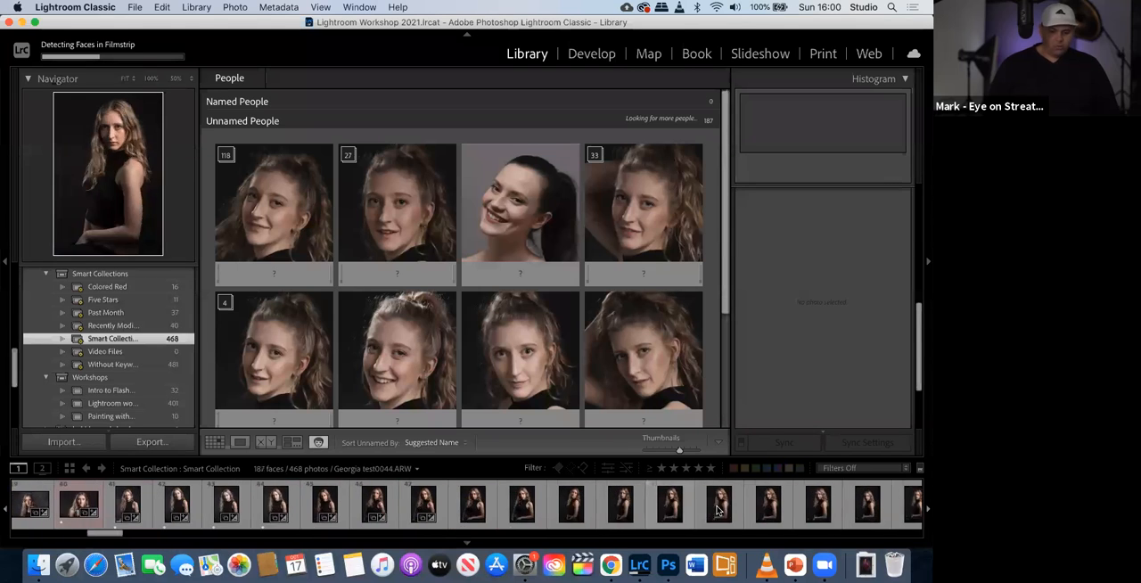
{"action": "scroll", "coordinate": [718, 511], "scroll_direction": "left", "scroll_amount": 2}
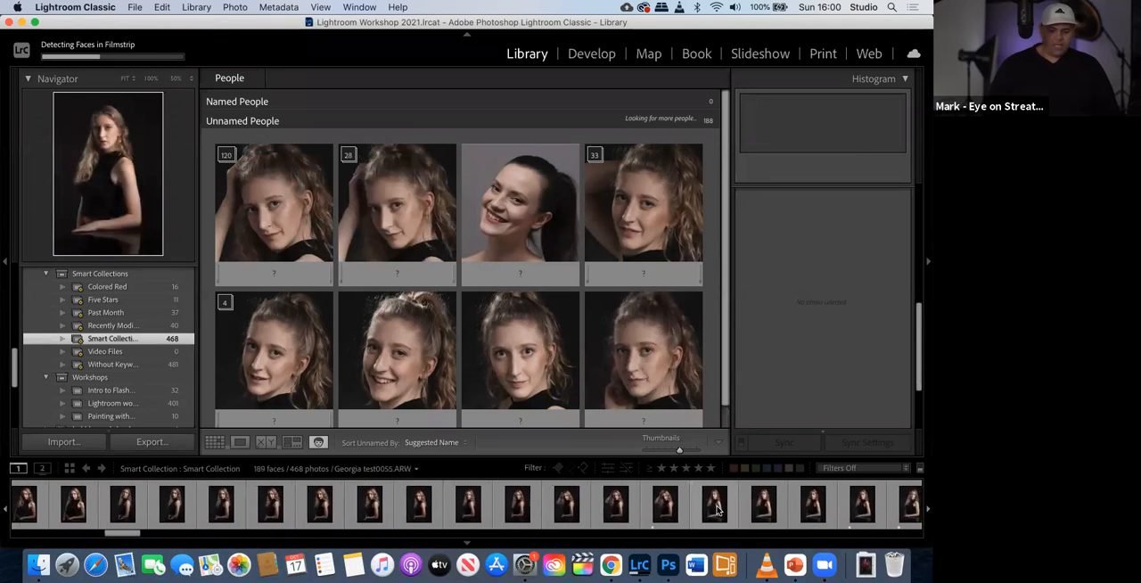
{"action": "scroll", "coordinate": [718, 510], "scroll_direction": "left", "scroll_amount": 10}
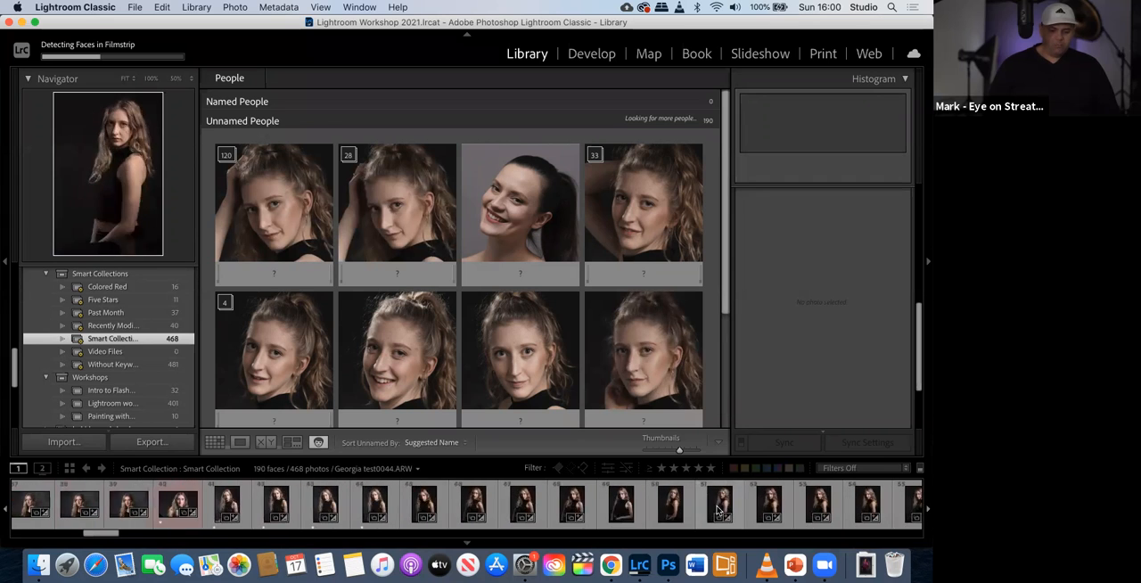
{"action": "scroll", "coordinate": [718, 510], "scroll_direction": "left", "scroll_amount": 3}
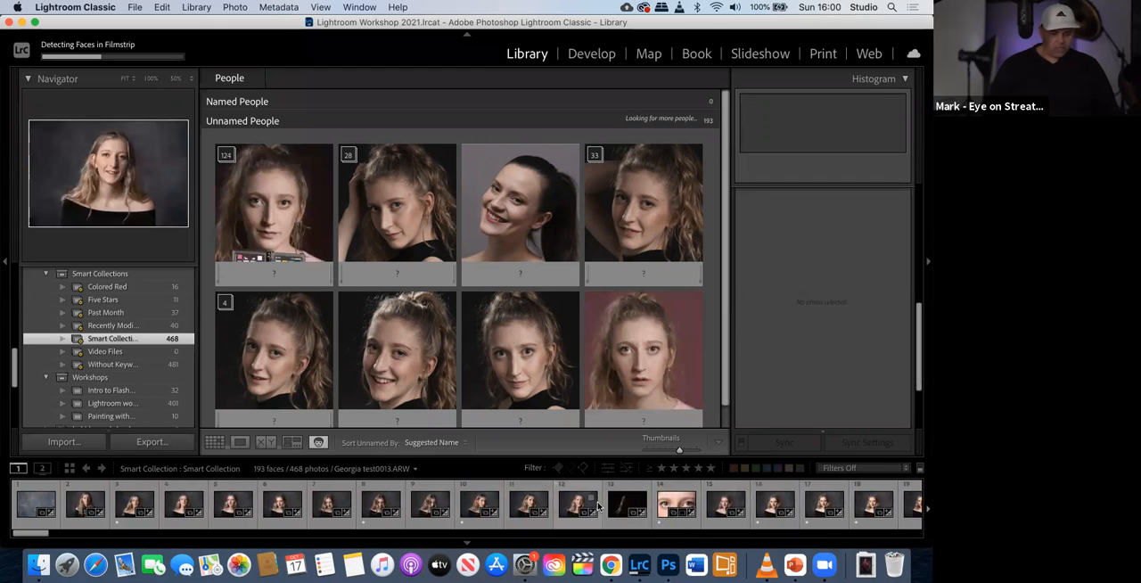
{"action": "scroll", "coordinate": [598, 506], "scroll_direction": "right", "scroll_amount": 7}
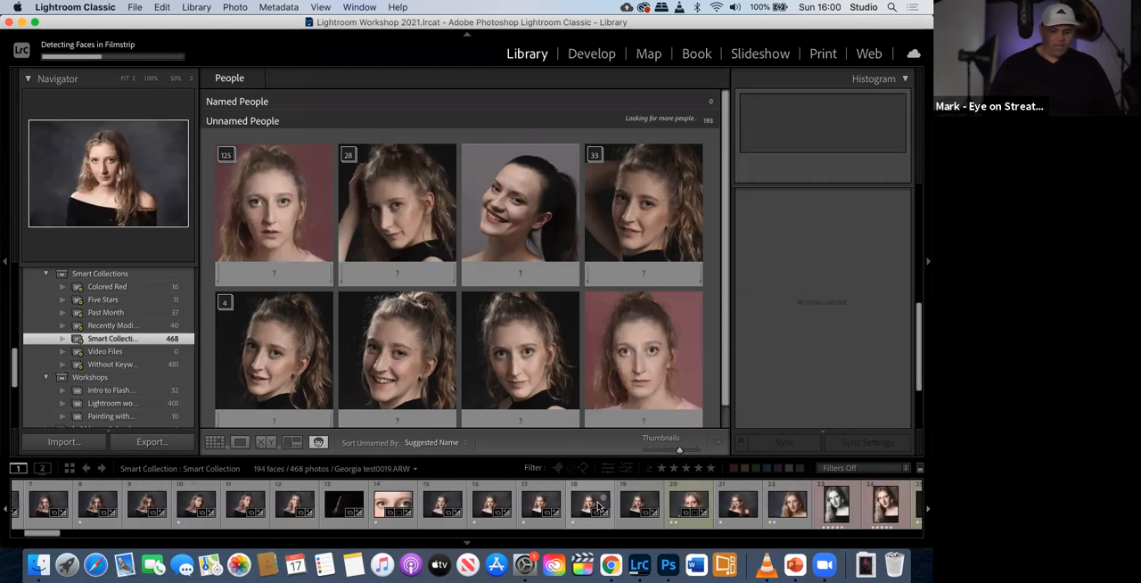
{"action": "scroll", "coordinate": [597, 506], "scroll_direction": "right", "scroll_amount": 2}
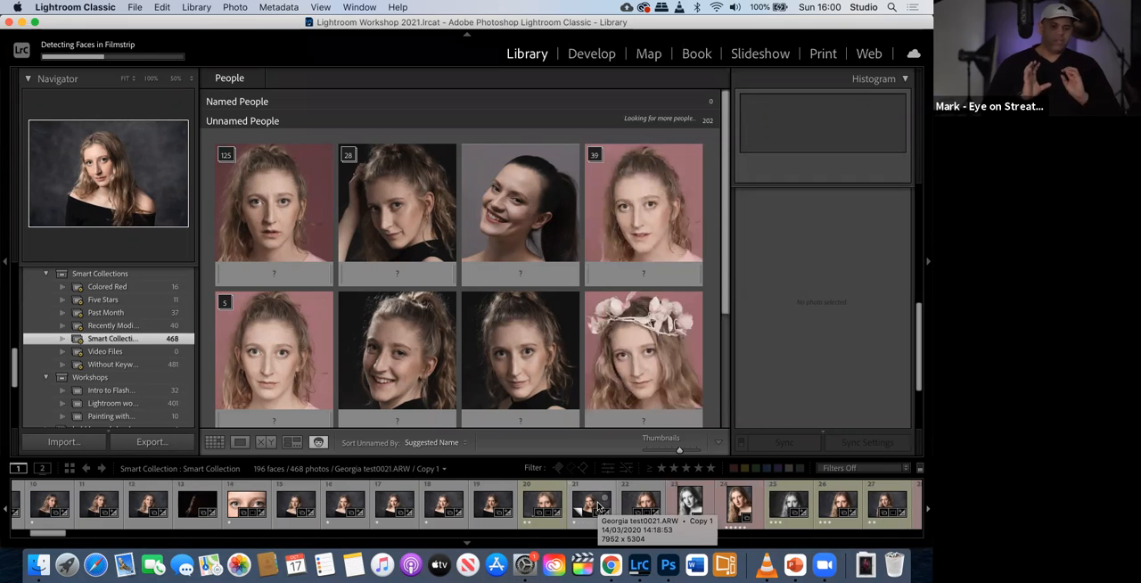
{"action": "scroll", "coordinate": [599, 507], "scroll_direction": "right", "scroll_amount": 5}
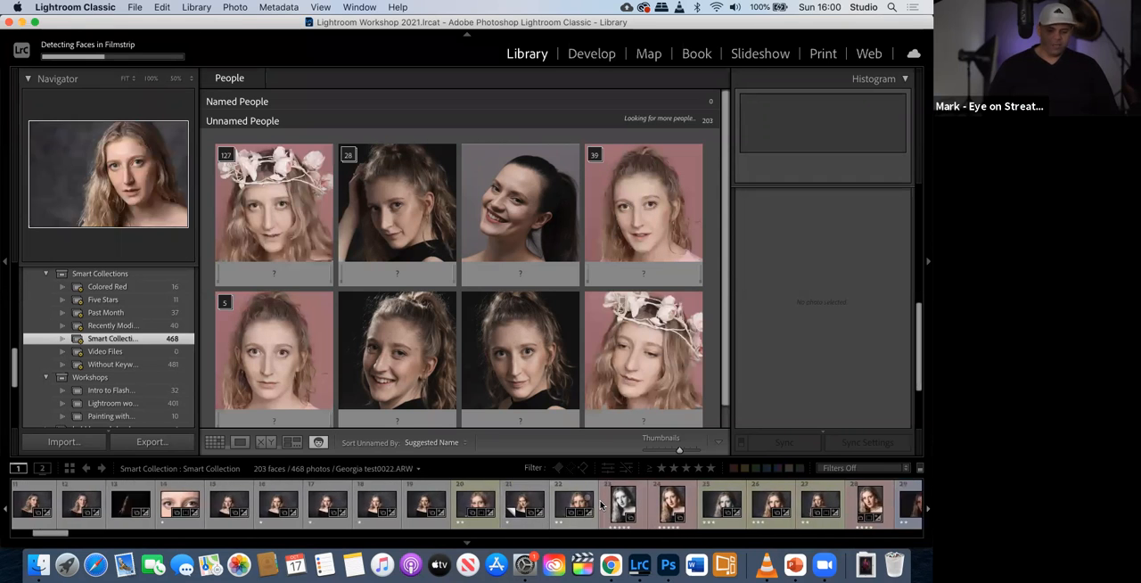
{"action": "scroll", "coordinate": [599, 506], "scroll_direction": "right", "scroll_amount": 6}
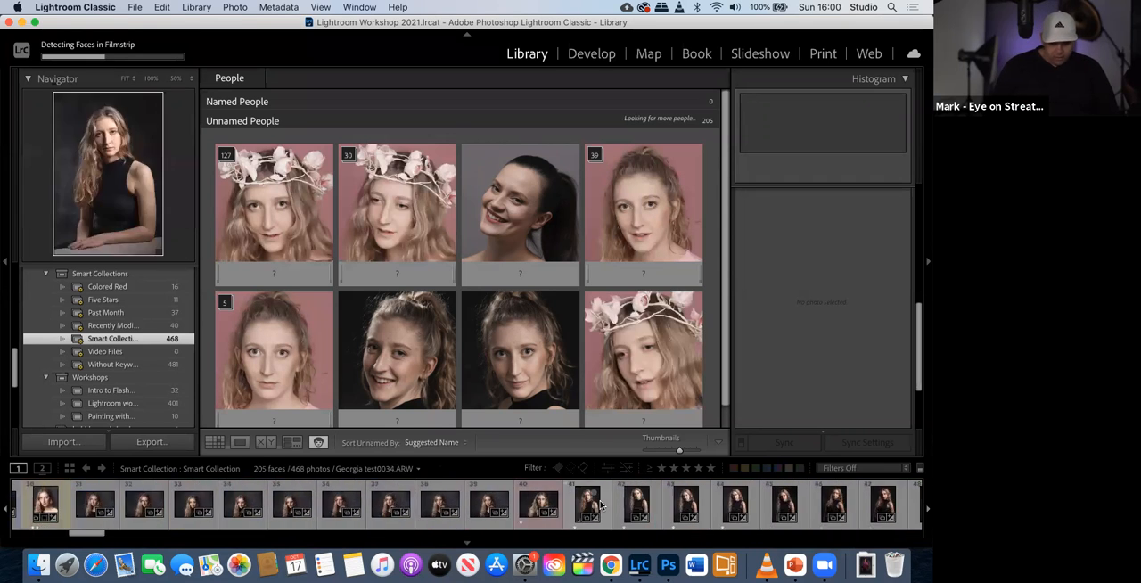
{"action": "scroll", "coordinate": [599, 507], "scroll_direction": "right", "scroll_amount": 8}
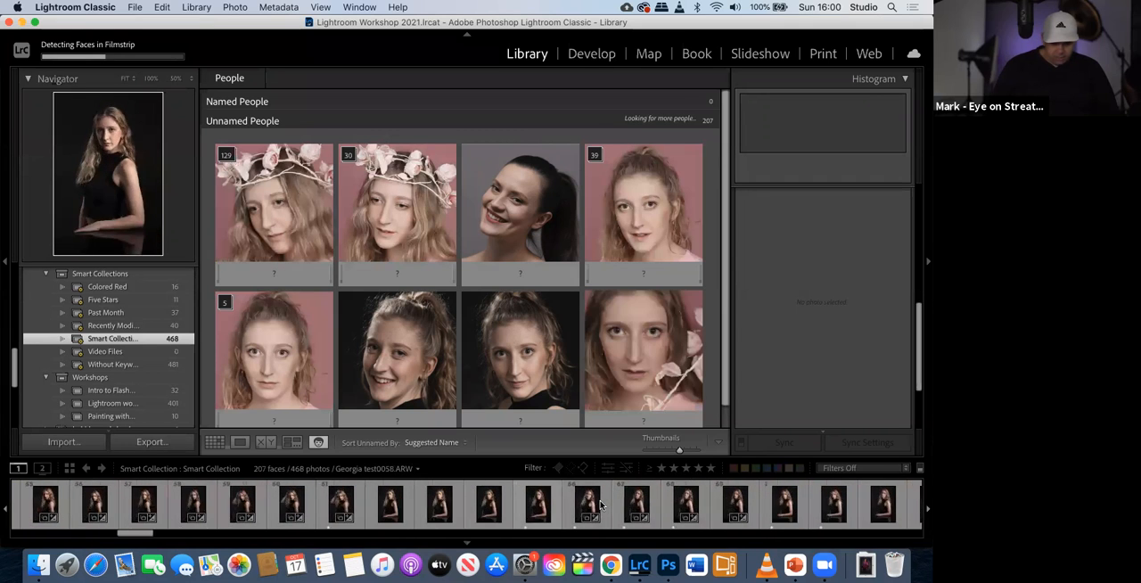
{"action": "scroll", "coordinate": [600, 507], "scroll_direction": "right", "scroll_amount": 8}
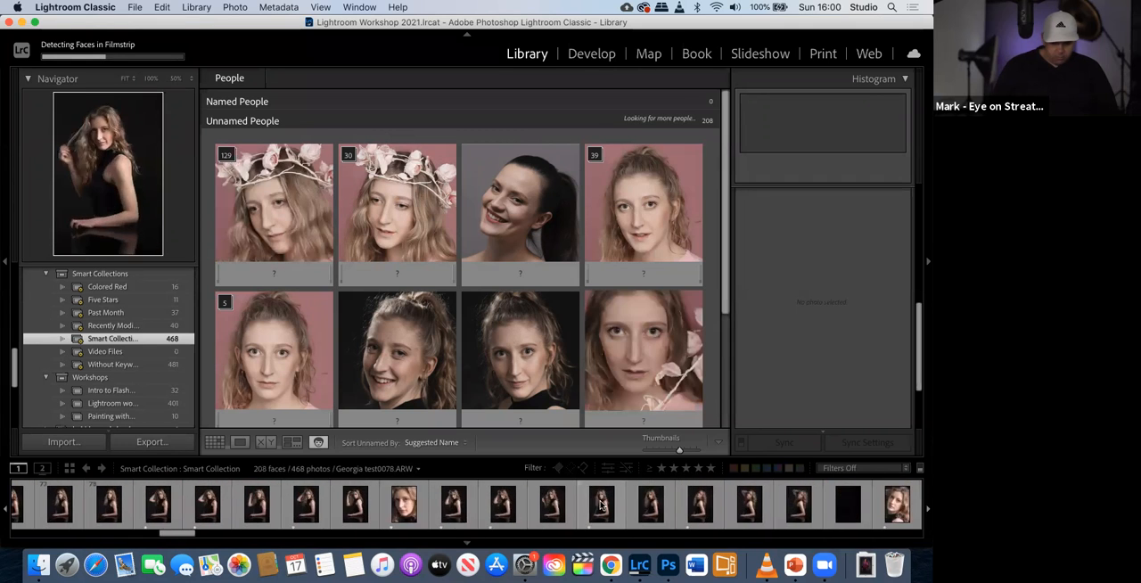
{"action": "scroll", "coordinate": [600, 502], "scroll_direction": "right", "scroll_amount": 7}
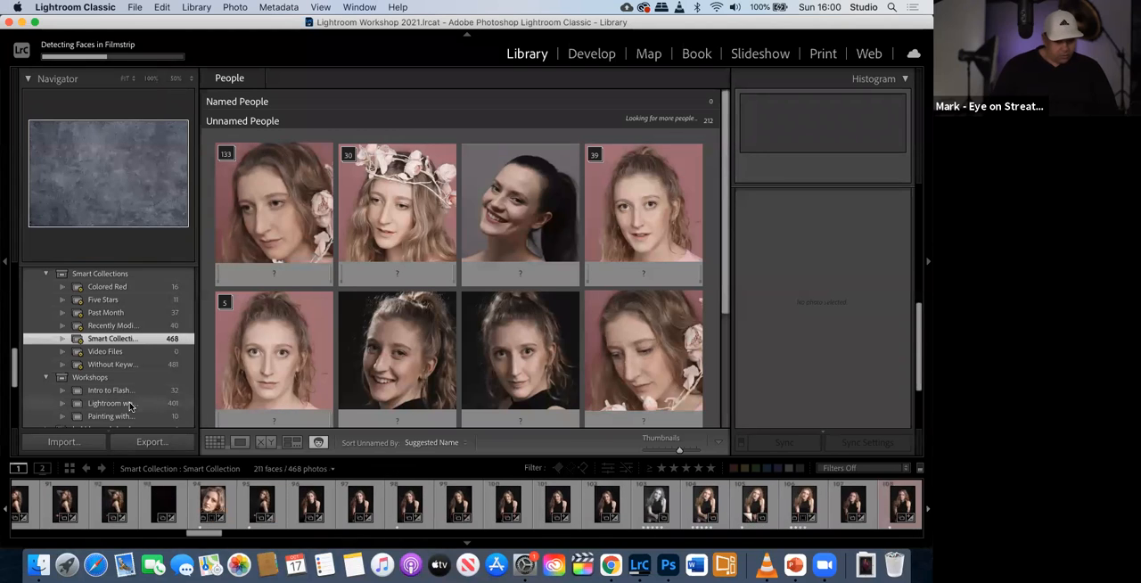
- Show the photos of the Lightroom editing demo collection
{"action": "scroll", "coordinate": [120, 406], "scroll_direction": "down", "scroll_amount": 3}
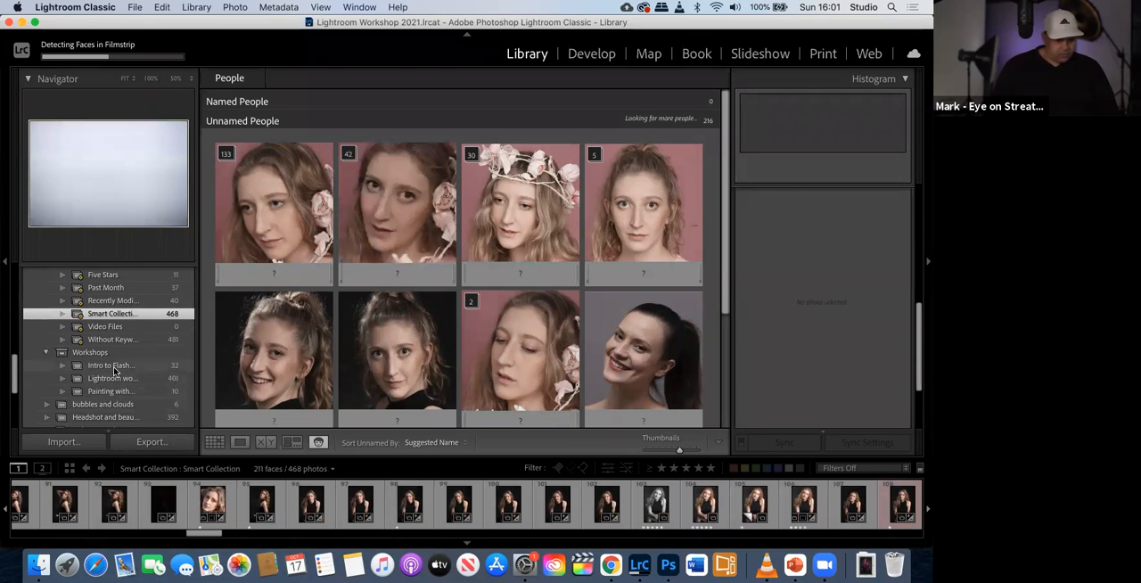
{"action": "scroll", "coordinate": [113, 368], "scroll_direction": "down", "scroll_amount": 3}
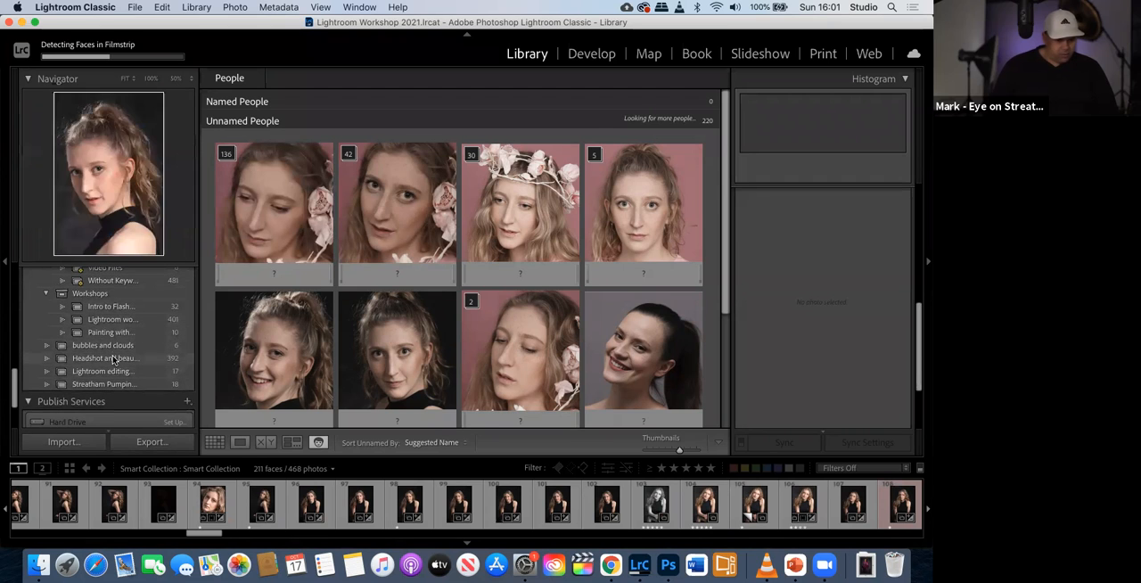
{"action": "left_click", "coordinate": [103, 371]}
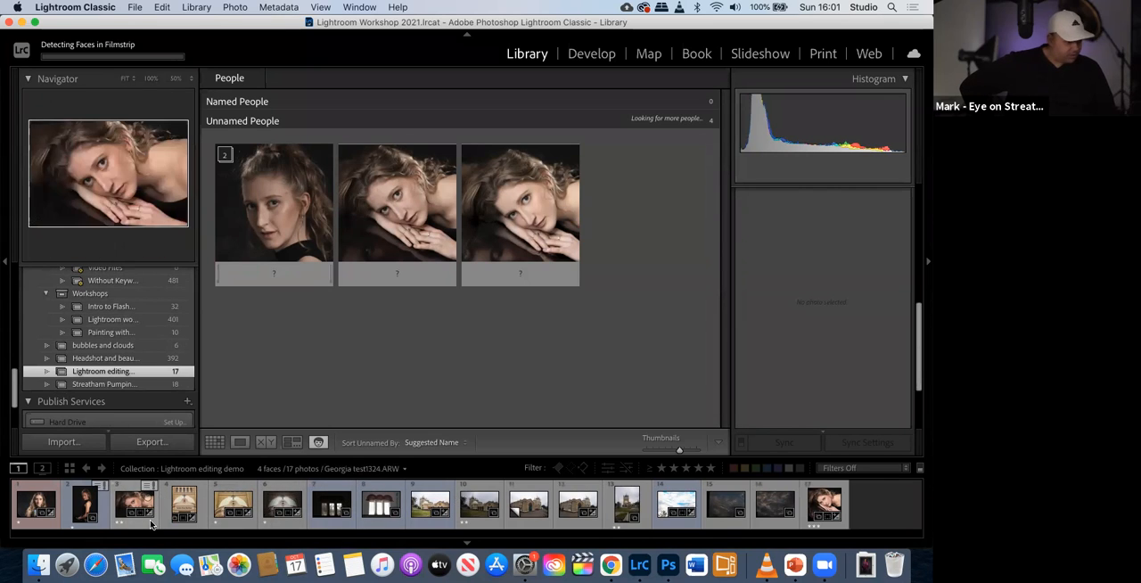
- Open the first photo, the portrait with the color checker, in the Develop module and reset all its adjustments
{"action": "left_click", "coordinate": [40, 507]}
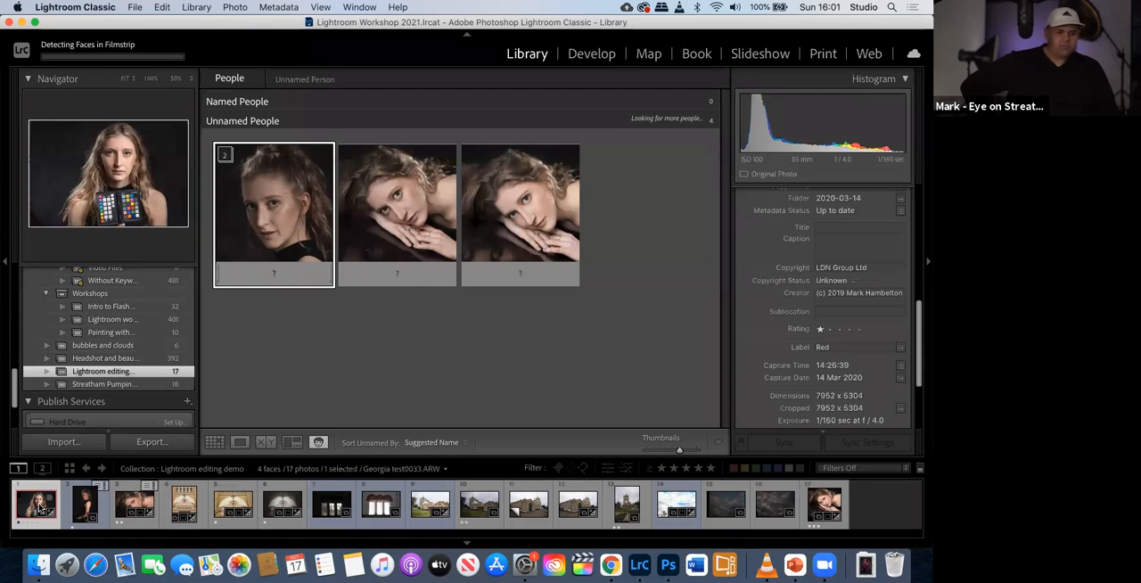
{"action": "key", "text": "e"}
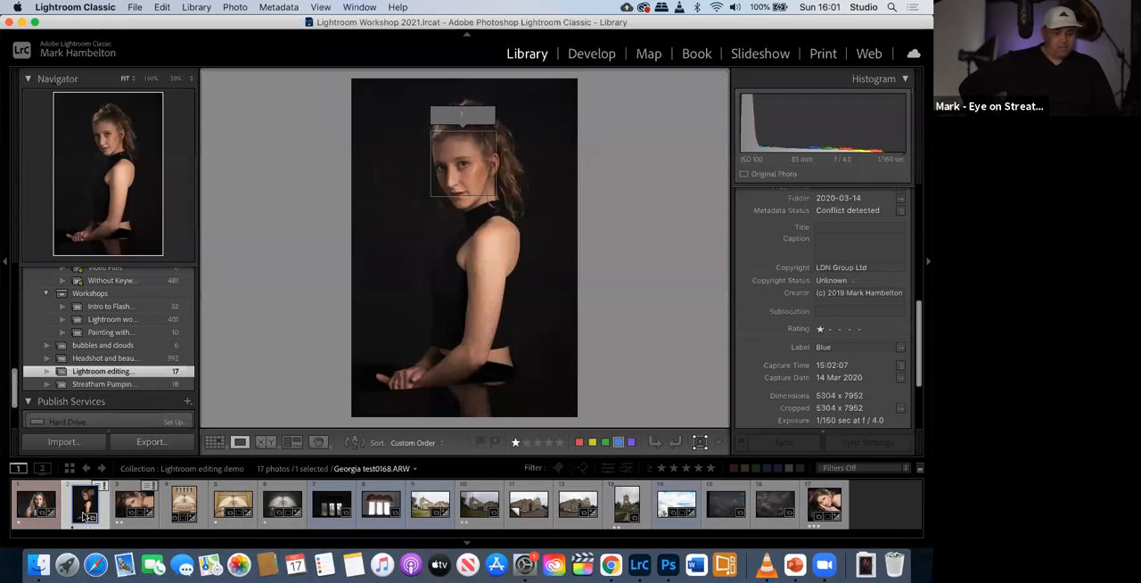
{"action": "left_click", "coordinate": [39, 510]}
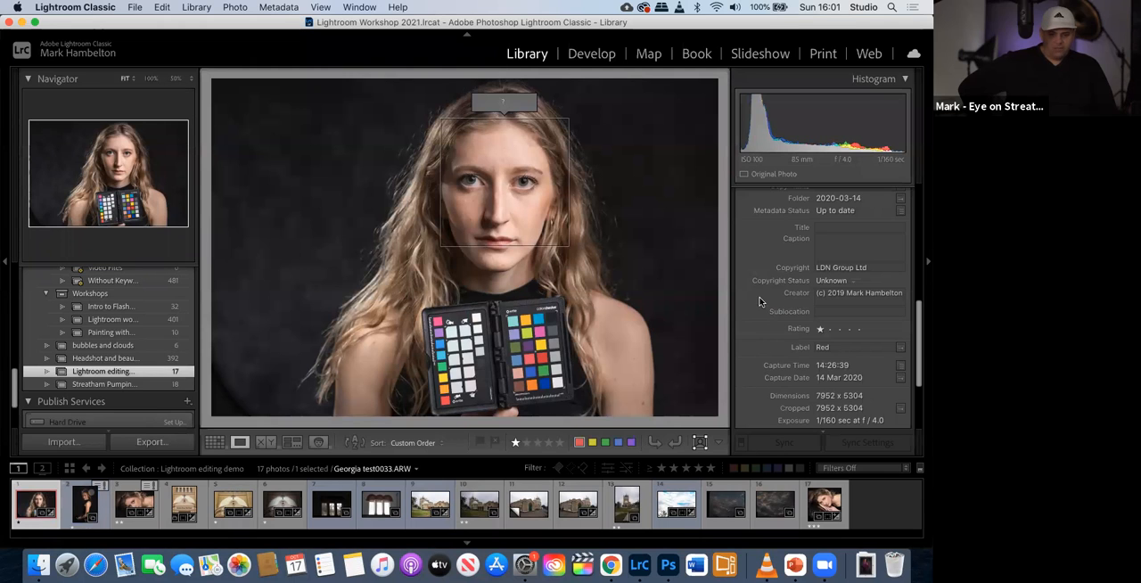
{"action": "left_click", "coordinate": [591, 60]}
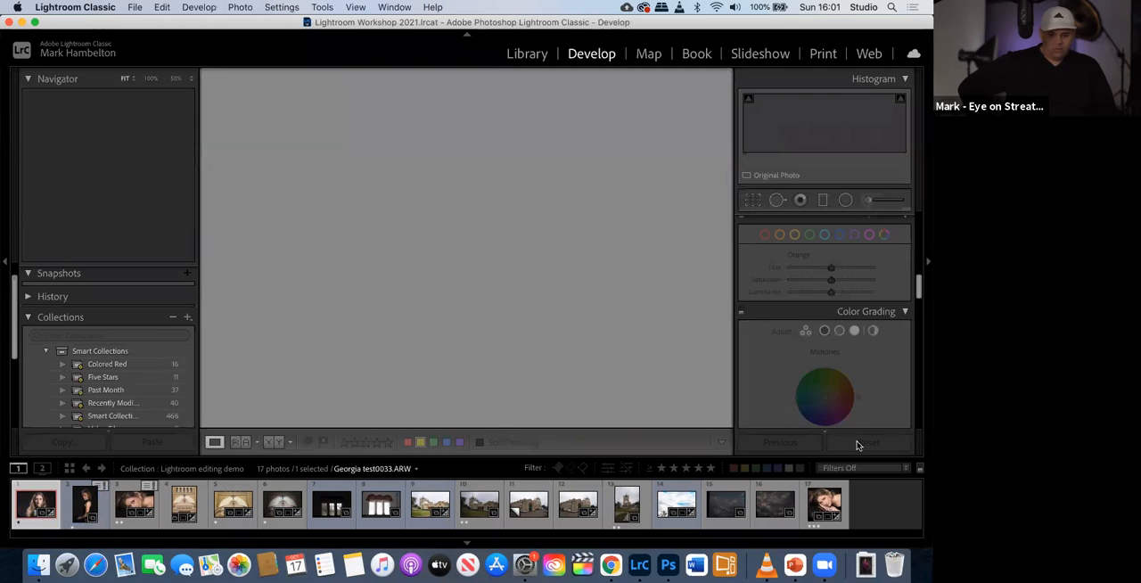
{"action": "left_click", "coordinate": [858, 448]}
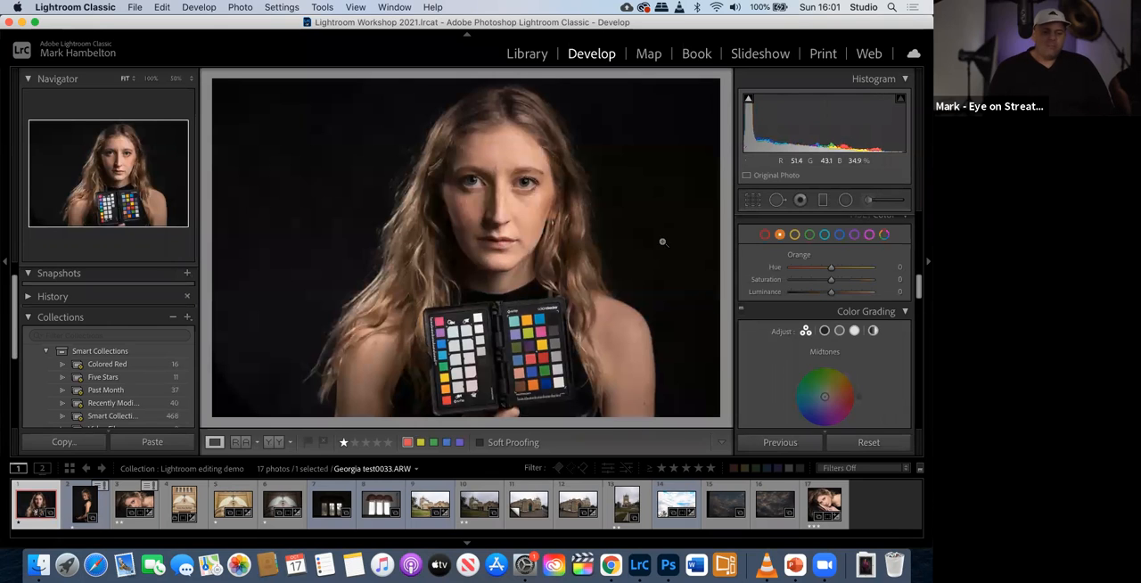
- Set the portrait's white balance with the White Balance Selector by sampling a neutral area on the color checker
{"action": "scroll", "coordinate": [846, 276], "scroll_direction": "up", "scroll_amount": 10}
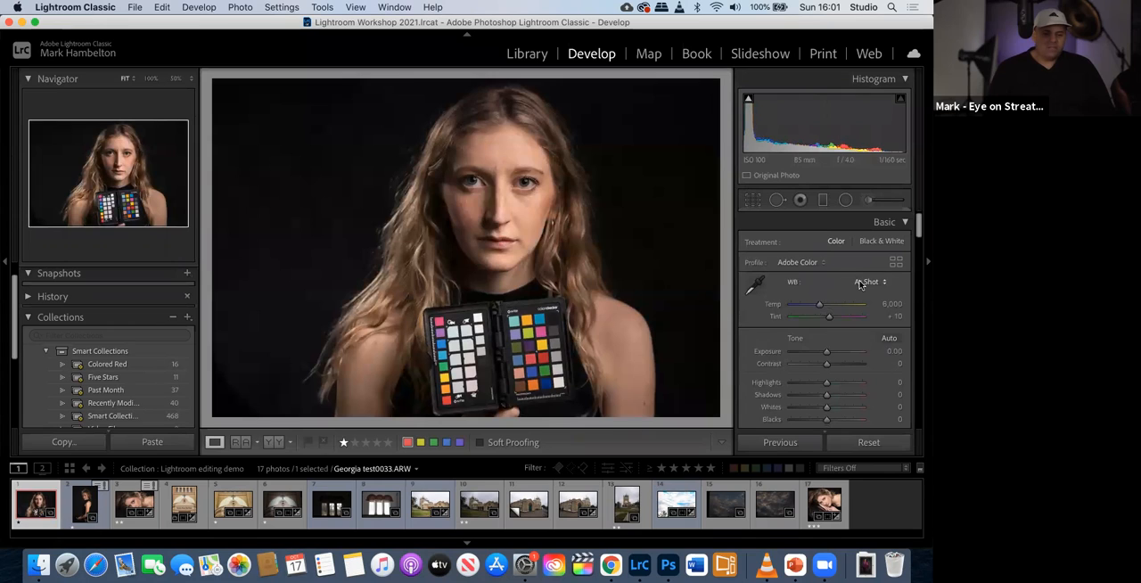
{"action": "left_click", "coordinate": [755, 287]}
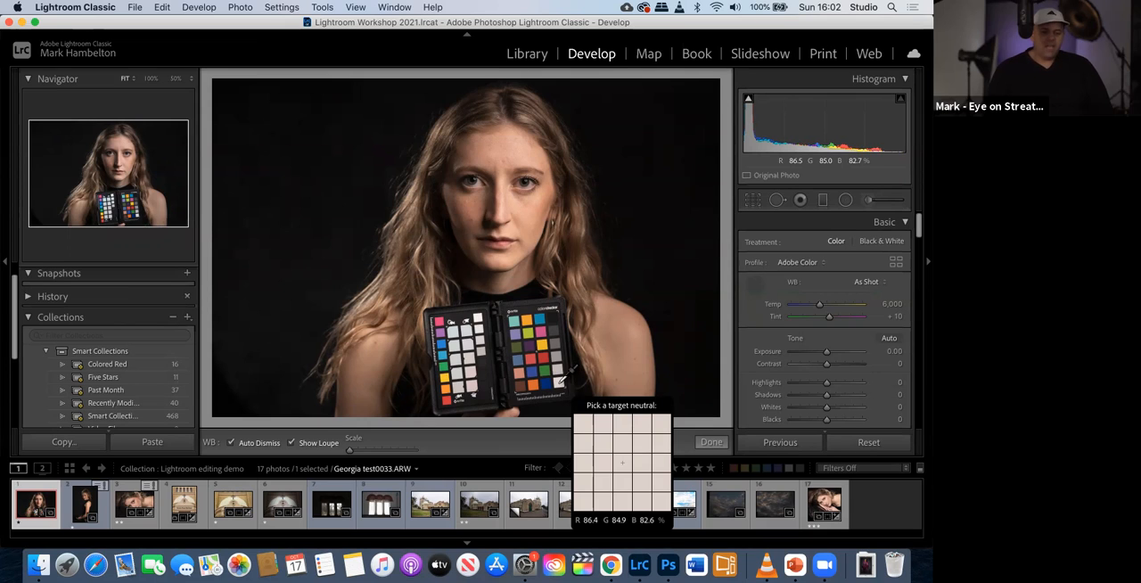
{"action": "left_click", "coordinate": [571, 396]}
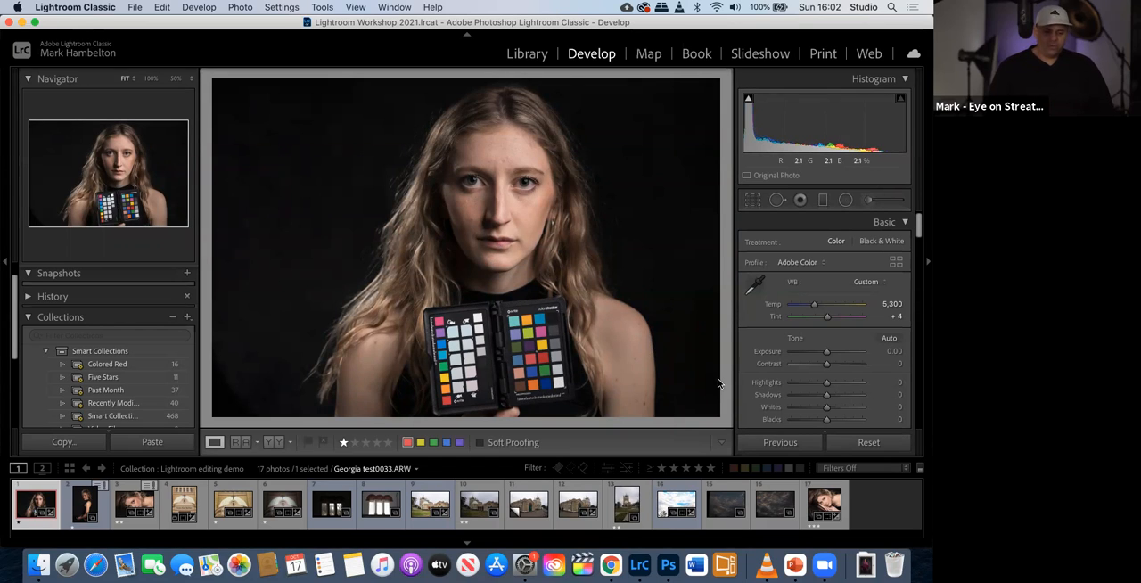
- Turn on Remove Chromatic Aberration and Enable Profile Corrections for the portrait, and compare it with its before version
{"action": "scroll", "coordinate": [778, 385], "scroll_direction": "down", "scroll_amount": 5}
{"action": "scroll", "coordinate": [778, 385], "scroll_direction": "down", "scroll_amount": 10}
{"action": "scroll", "coordinate": [776, 389], "scroll_direction": "down", "scroll_amount": 10}
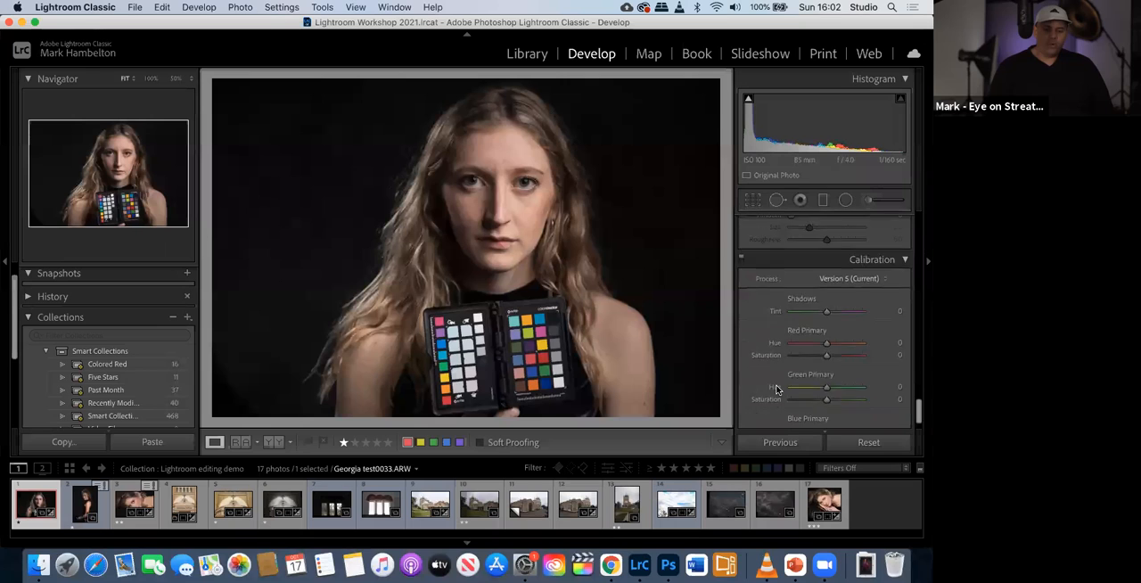
{"action": "scroll", "coordinate": [776, 390], "scroll_direction": "up", "scroll_amount": 3}
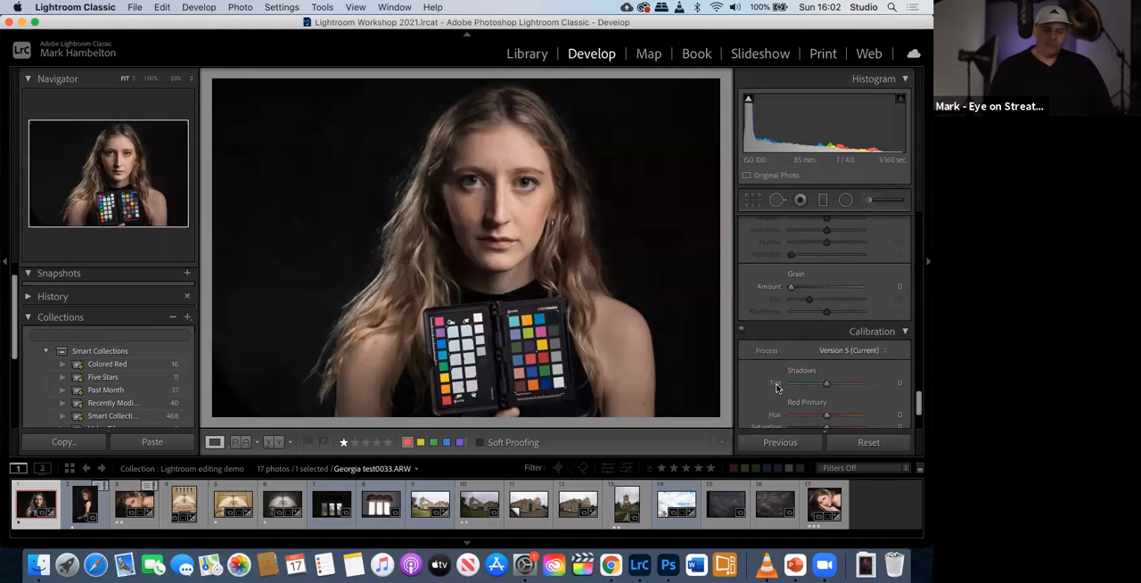
{"action": "scroll", "coordinate": [777, 387], "scroll_direction": "up", "scroll_amount": 4}
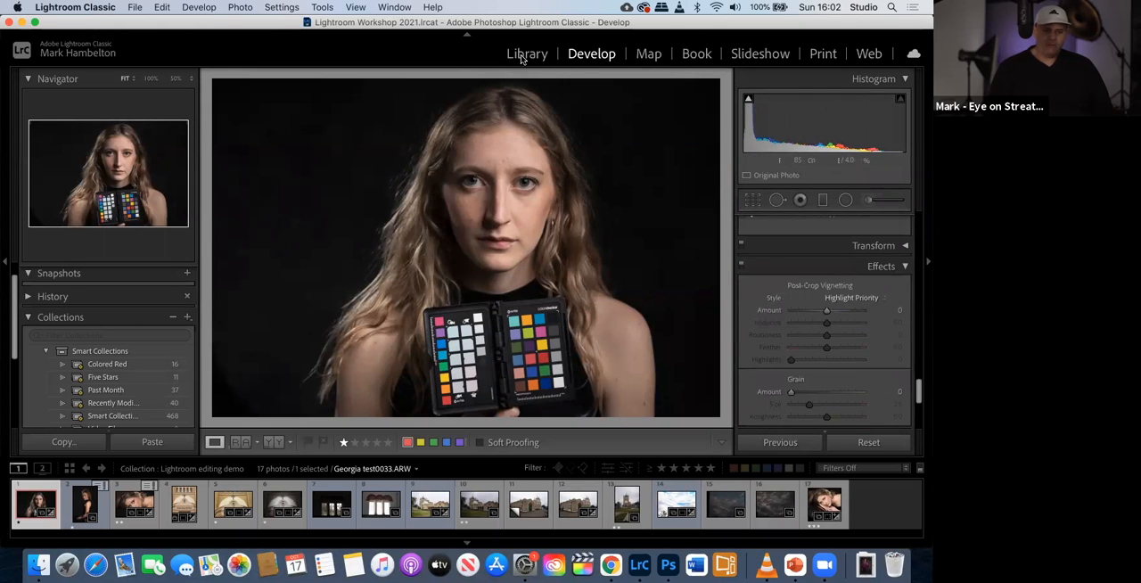
{"action": "scroll", "coordinate": [851, 348], "scroll_direction": "up", "scroll_amount": 8}
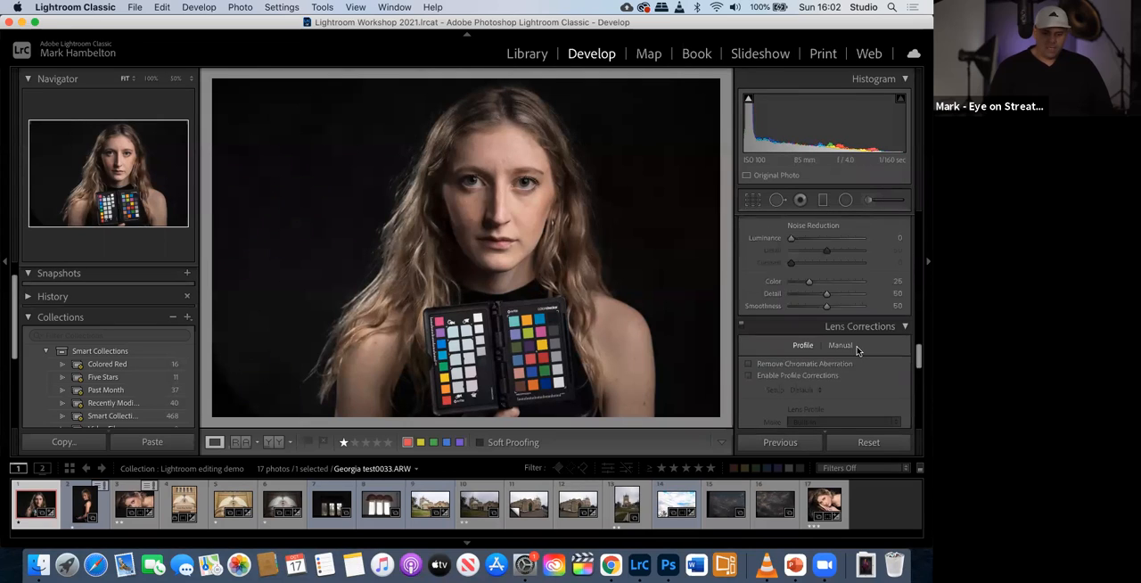
{"action": "scroll", "coordinate": [857, 349], "scroll_direction": "down", "scroll_amount": 3}
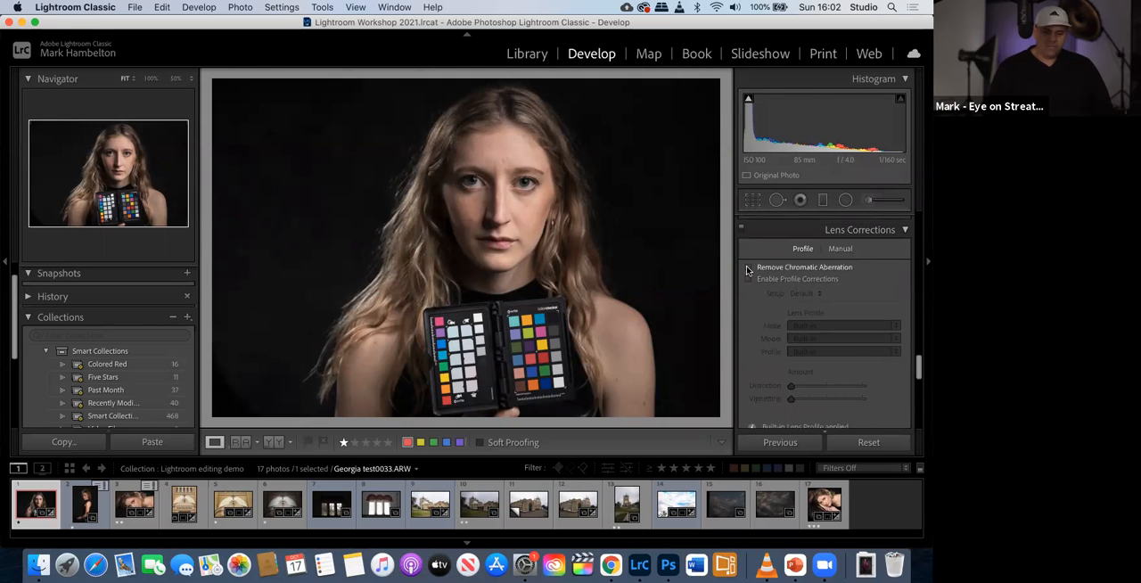
{"action": "left_click", "coordinate": [748, 269]}
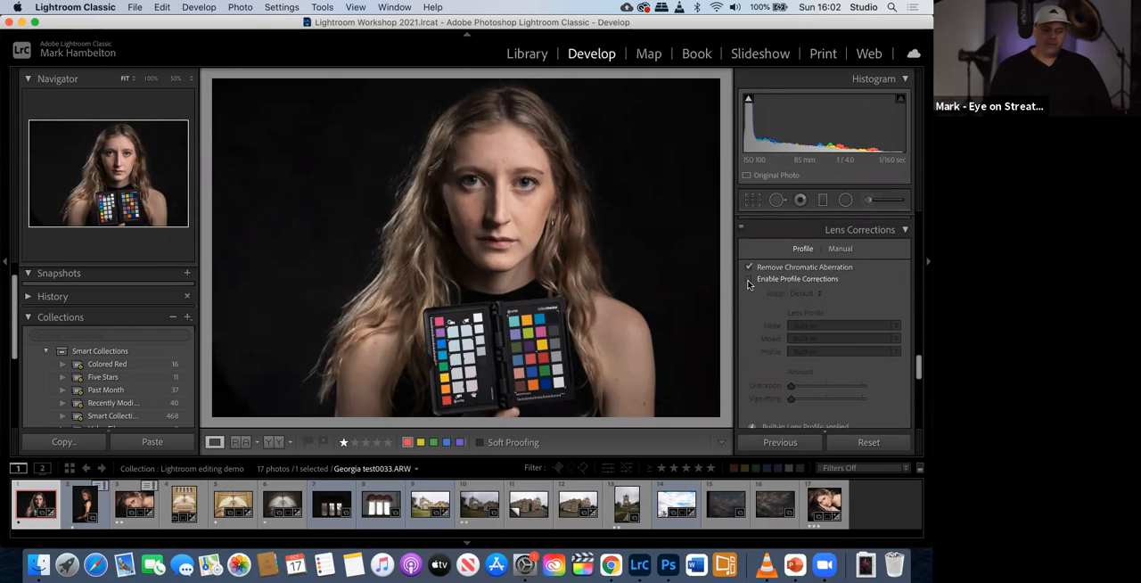
{"action": "left_click", "coordinate": [749, 280]}
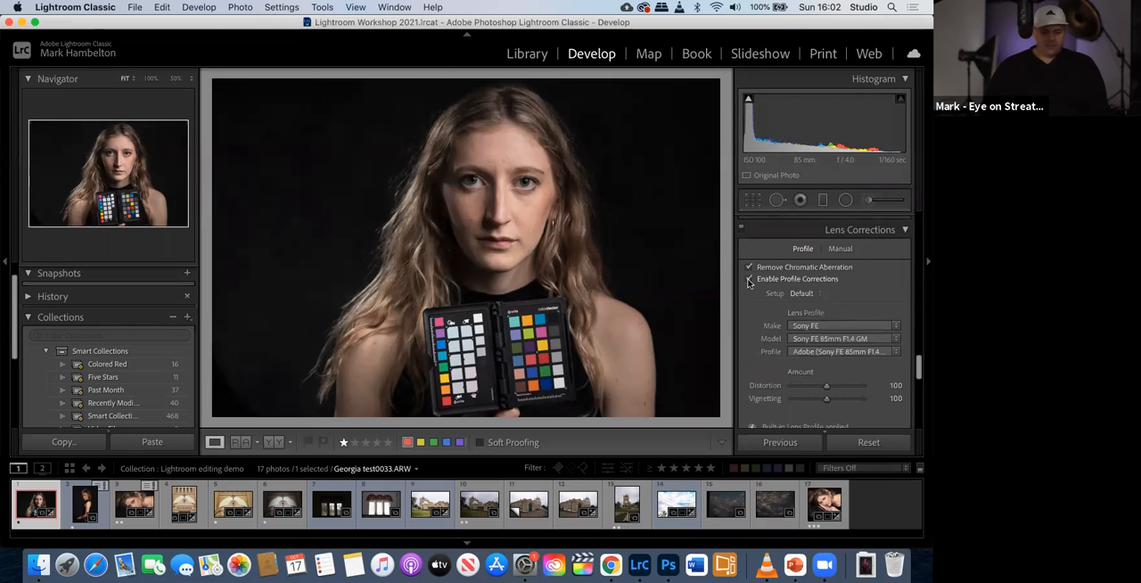
{"action": "key", "text": "backslash"}
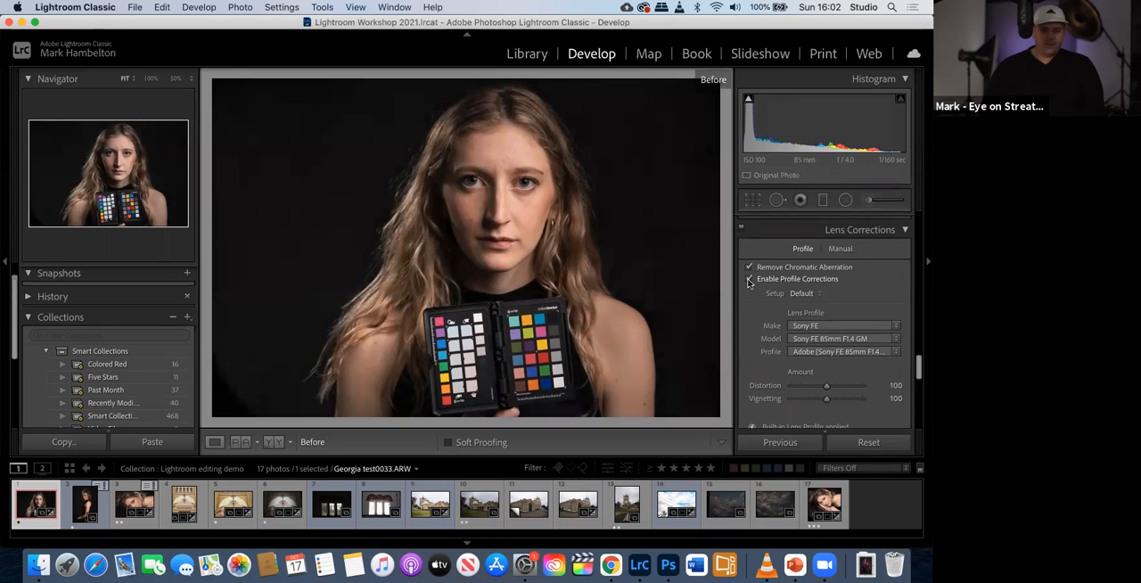
{"action": "key", "text": "backslash"}
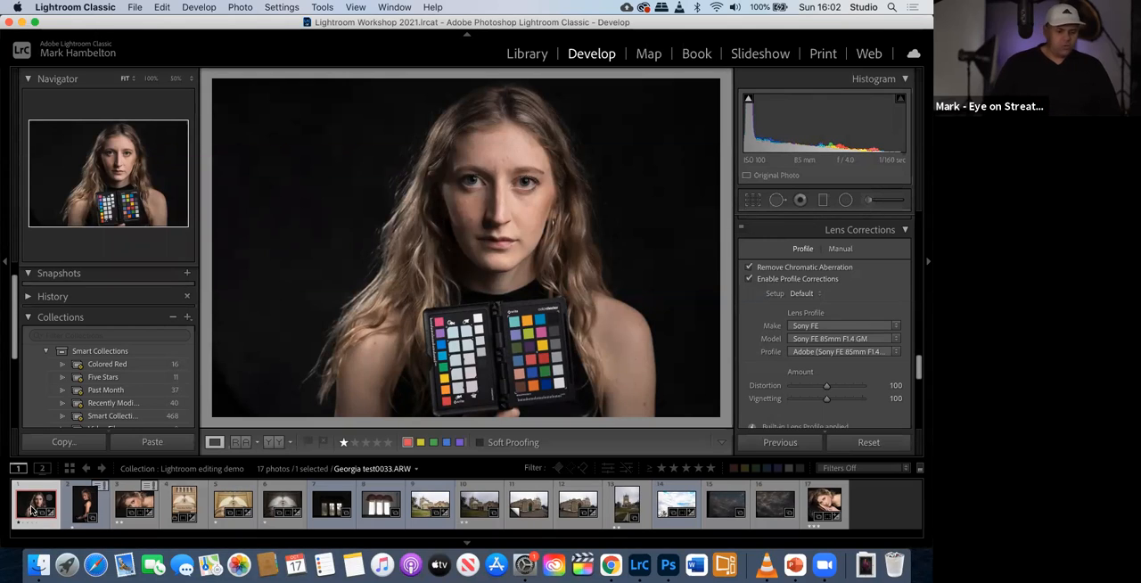
- Select the second portrait together with the color checker photo, and review the Synchronize Settings options without applying them
{"action": "left_click", "coordinate": [89, 506], "text": "super"}
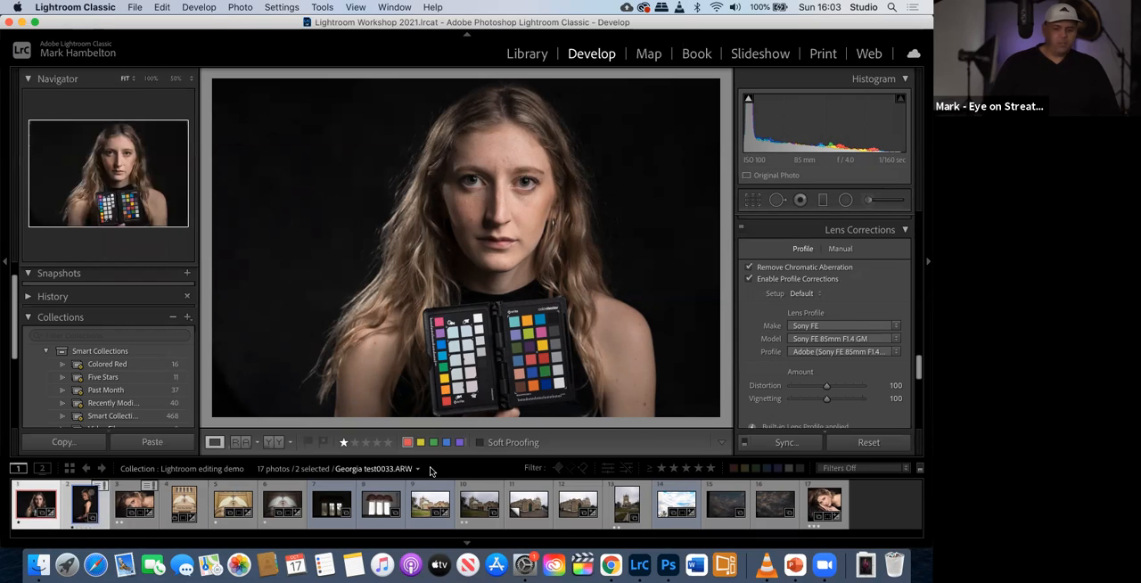
{"action": "left_click", "coordinate": [786, 443]}
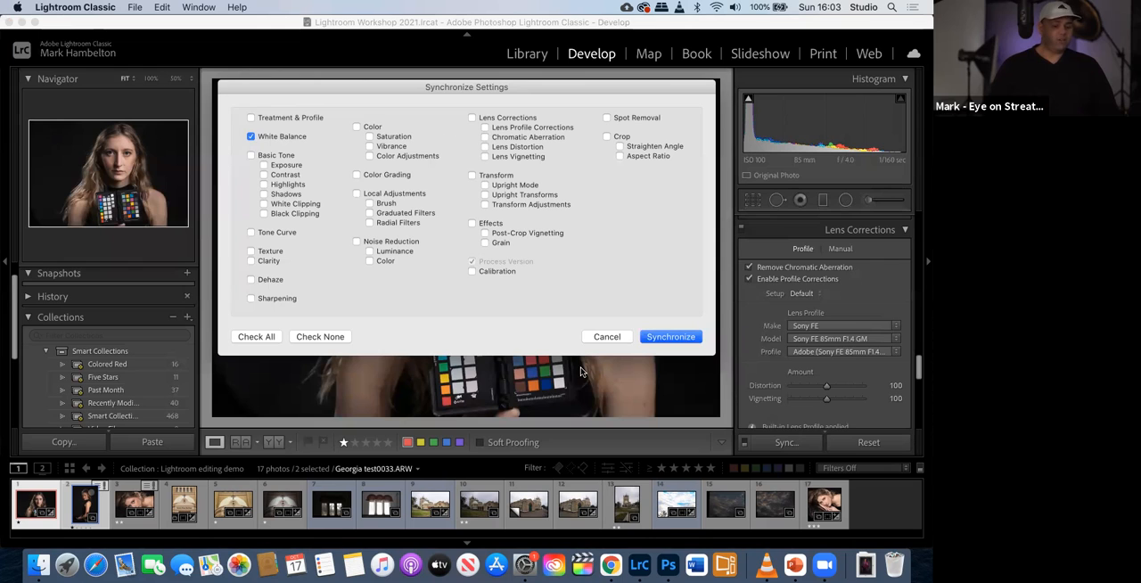
{"action": "left_click", "coordinate": [593, 337]}
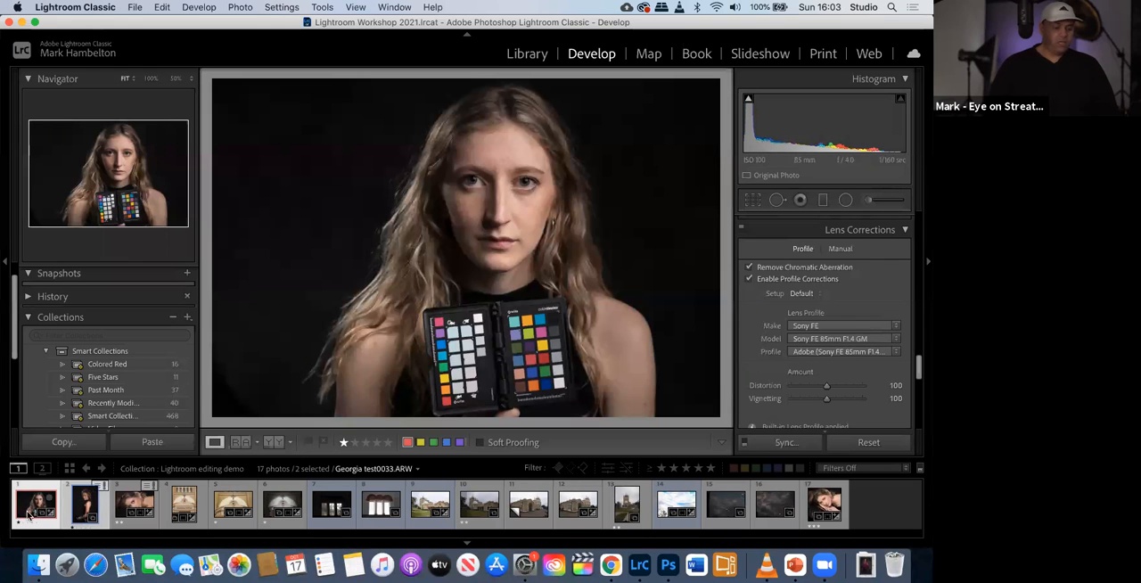
{"action": "left_click", "coordinate": [84, 506]}
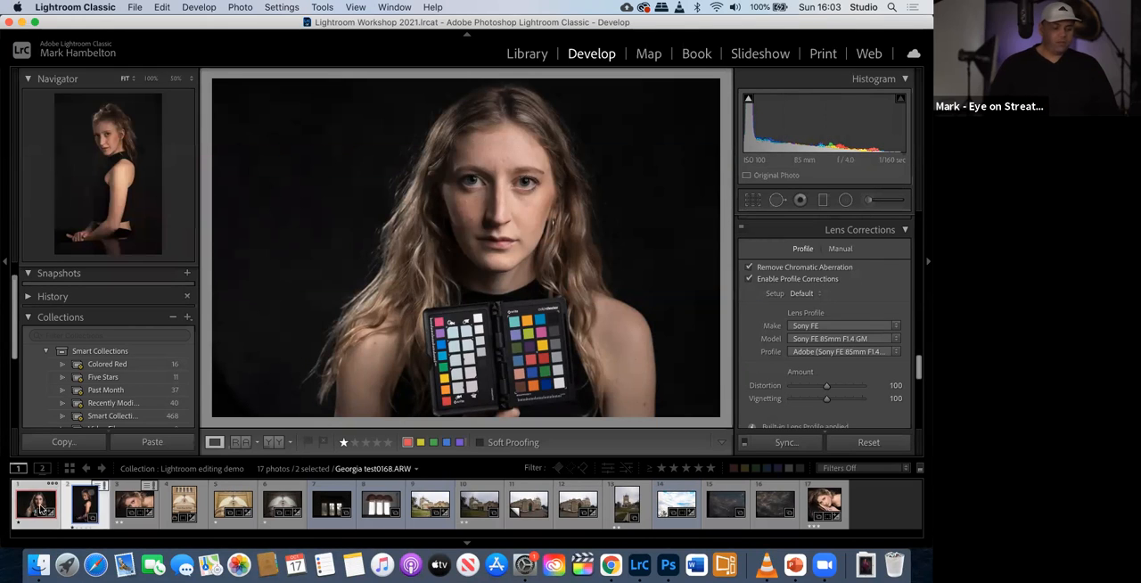
- Set the color checker portrait's exposure to +0.30 and synchronize only its white balance with the second selected portrait
{"action": "scroll", "coordinate": [764, 279], "scroll_direction": "up", "scroll_amount": 15}
{"action": "scroll", "coordinate": [807, 308], "scroll_direction": "up", "scroll_amount": 6}
{"action": "scroll", "coordinate": [815, 330], "scroll_direction": "down", "scroll_amount": 1}
{"action": "left_click_drag", "start_coordinate": [826, 344], "coordinate": [829, 345]}
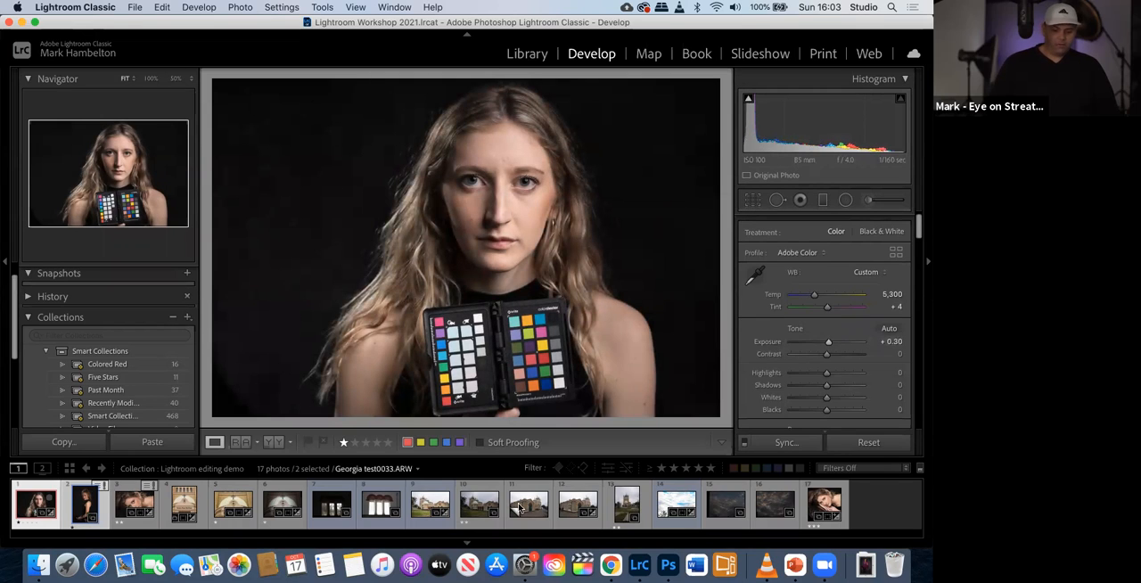
{"action": "left_click", "coordinate": [795, 445]}
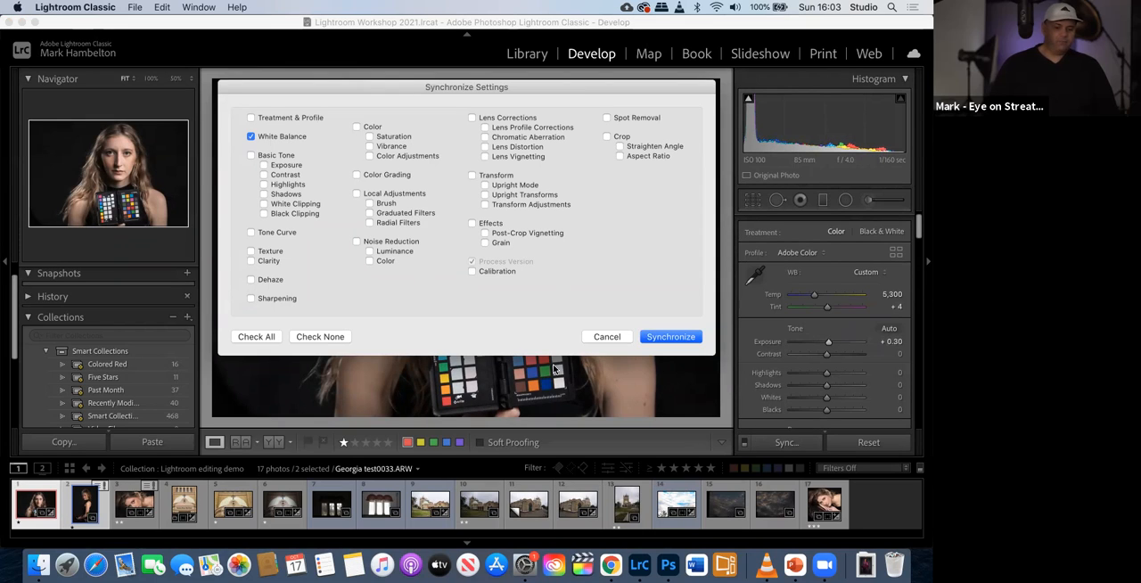
{"action": "left_click", "coordinate": [669, 337]}
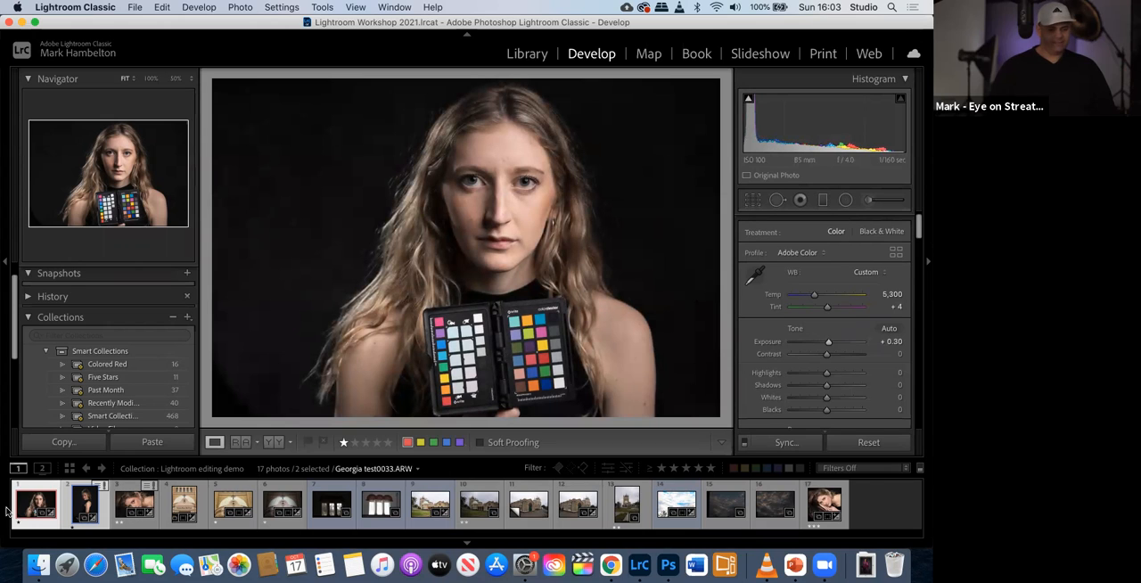
- Synchronize the white balance, exposure and all lens corrections with the second portrait, and open that portrait to check it
{"action": "left_click", "coordinate": [788, 443]}
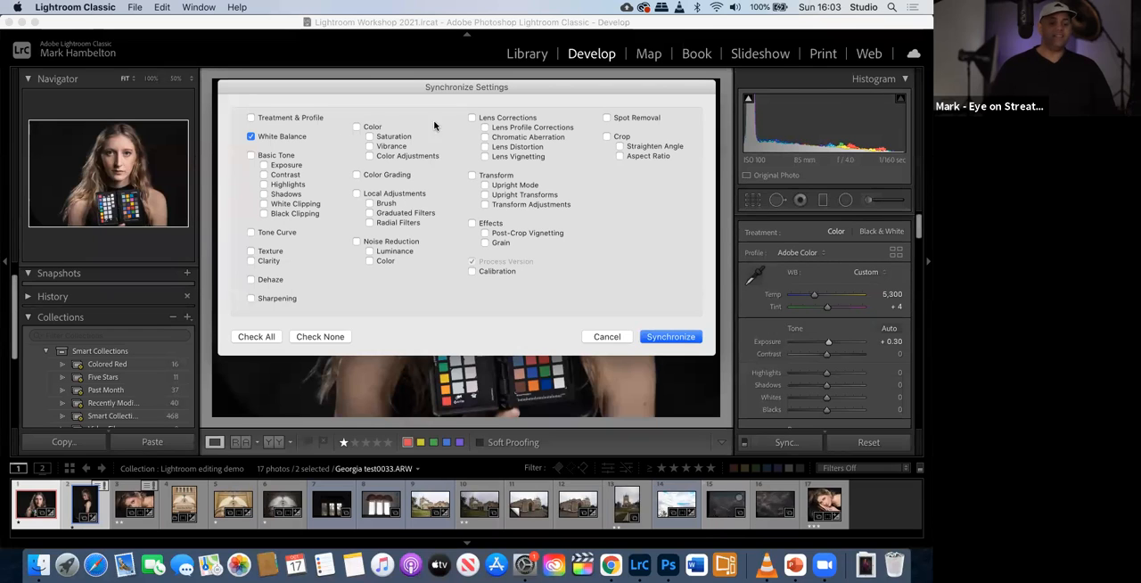
{"action": "left_click", "coordinate": [473, 119]}
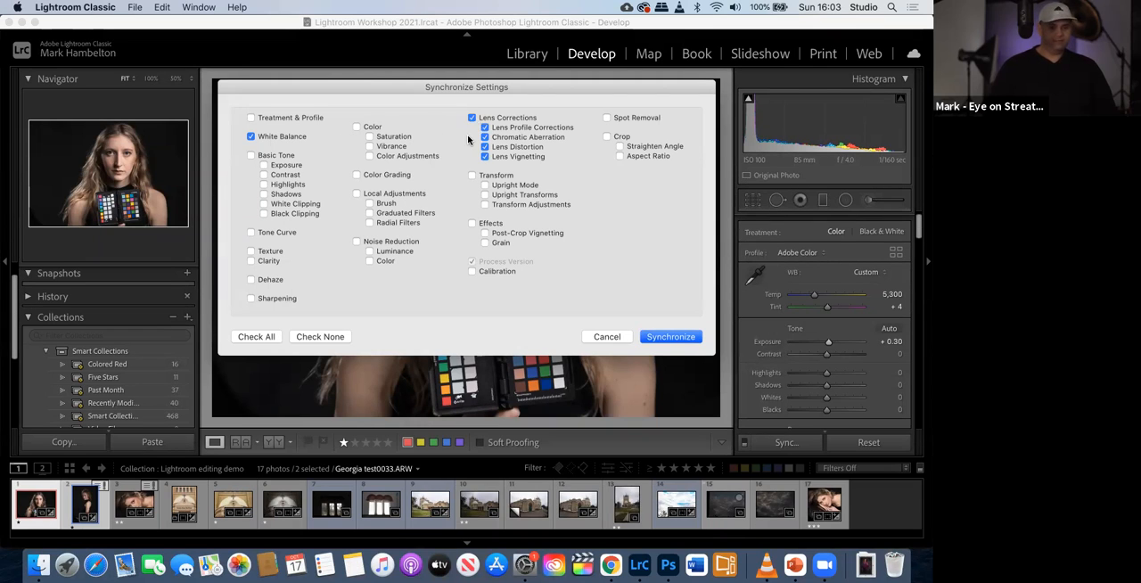
{"action": "left_click", "coordinate": [264, 165]}
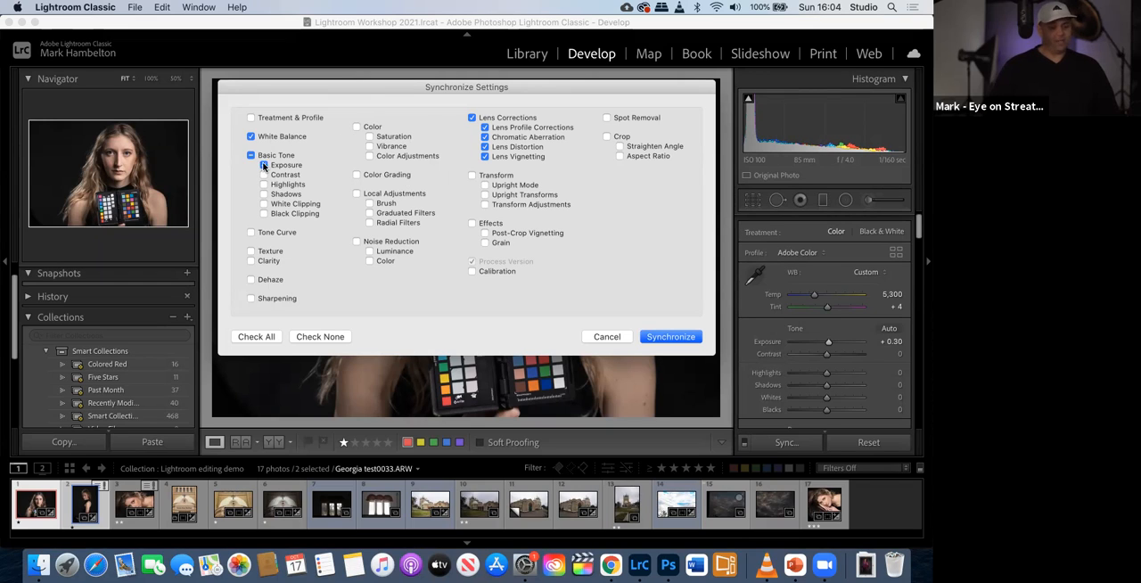
{"action": "left_click", "coordinate": [668, 337]}
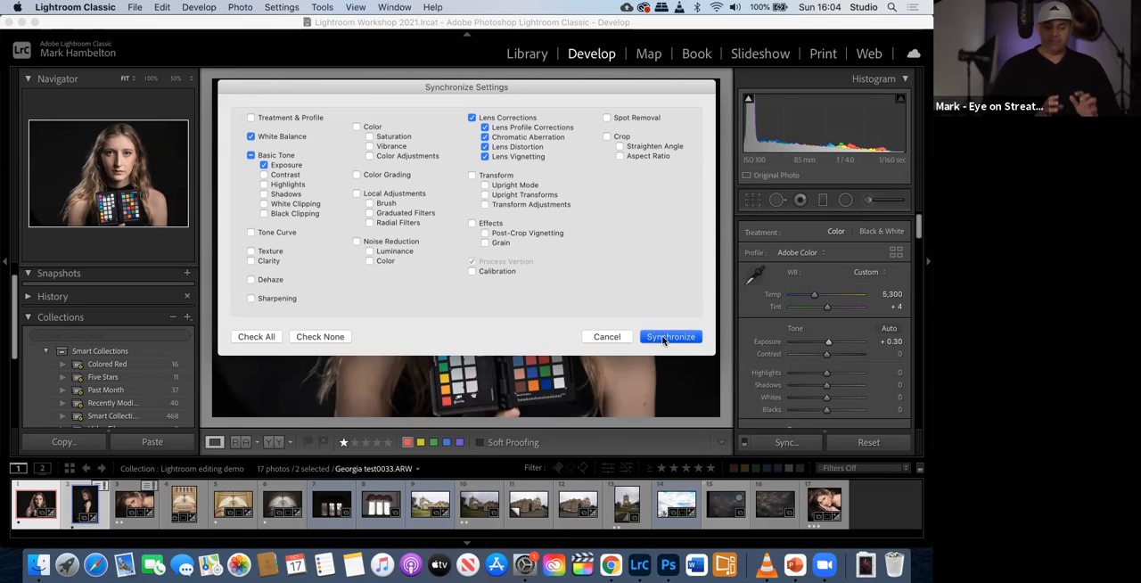
{"action": "left_click", "coordinate": [83, 505]}
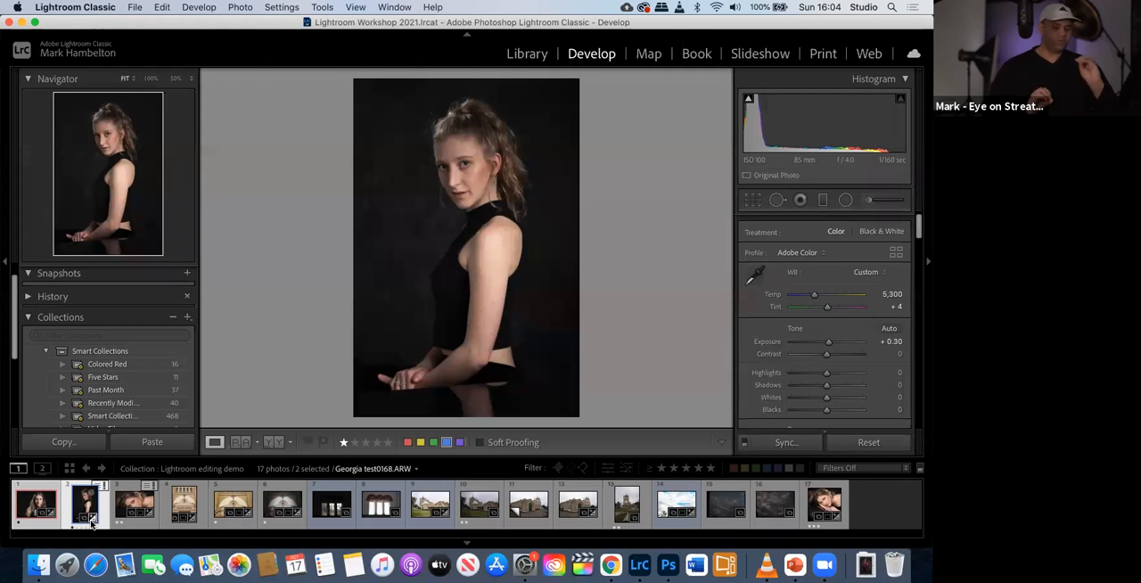
{"action": "mouse_move", "coordinate": [91, 523]}
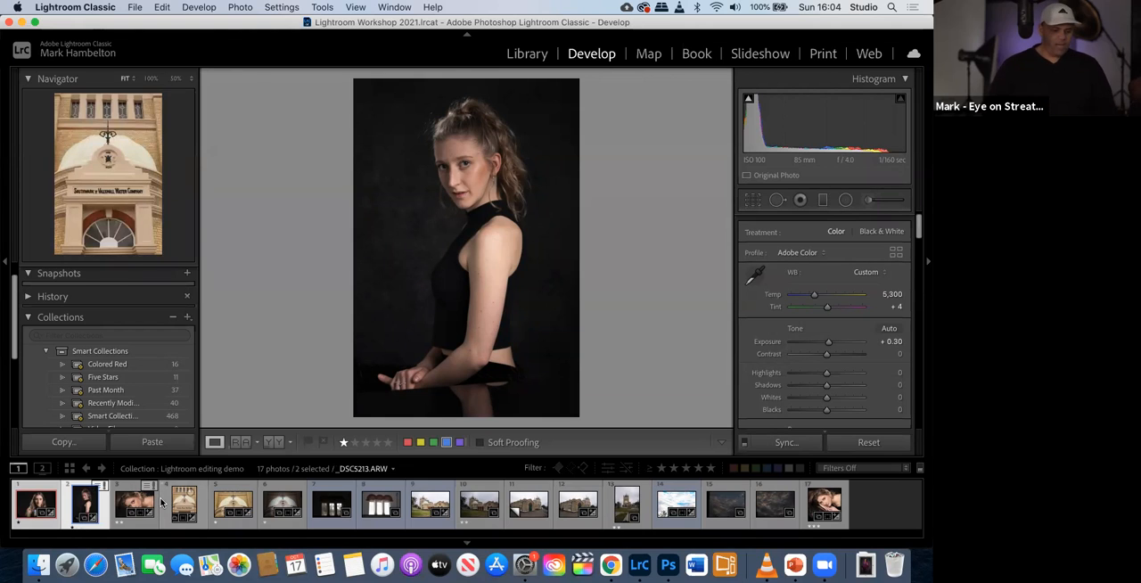
- Open the Headshot and beauty test shoot collection, close the crop overlay on the smiling headshot, and view the eye close-up
{"action": "scroll", "coordinate": [98, 428], "scroll_direction": "up", "scroll_amount": 1}
{"action": "scroll", "coordinate": [102, 419], "scroll_direction": "down", "scroll_amount": 5}
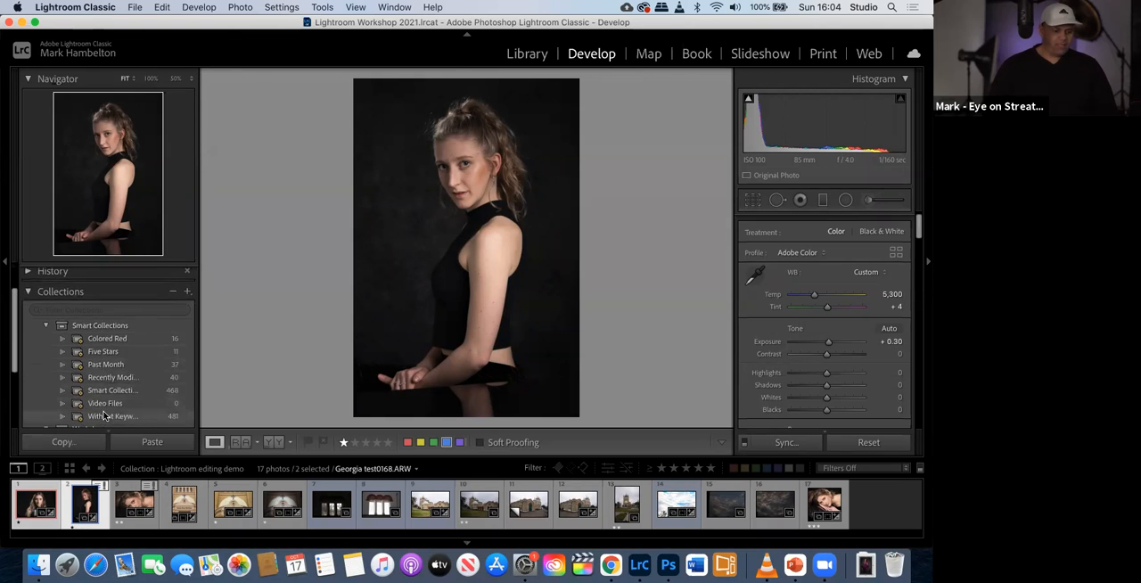
{"action": "scroll", "coordinate": [106, 354], "scroll_direction": "up", "scroll_amount": 1}
{"action": "scroll", "coordinate": [106, 354], "scroll_direction": "down", "scroll_amount": 1}
{"action": "left_click", "coordinate": [98, 392]}
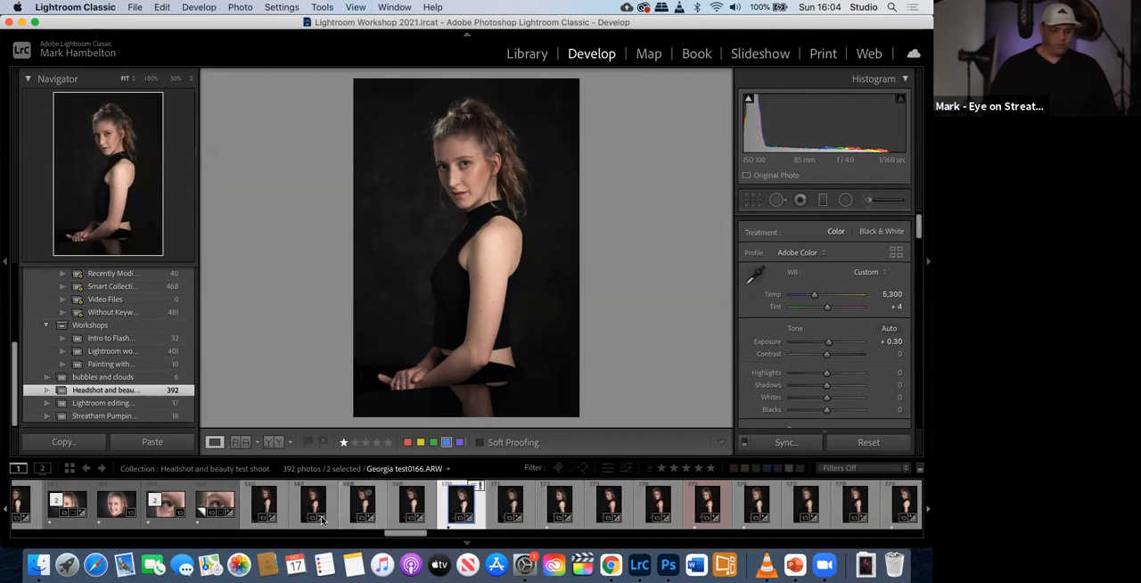
{"action": "left_click", "coordinate": [73, 514]}
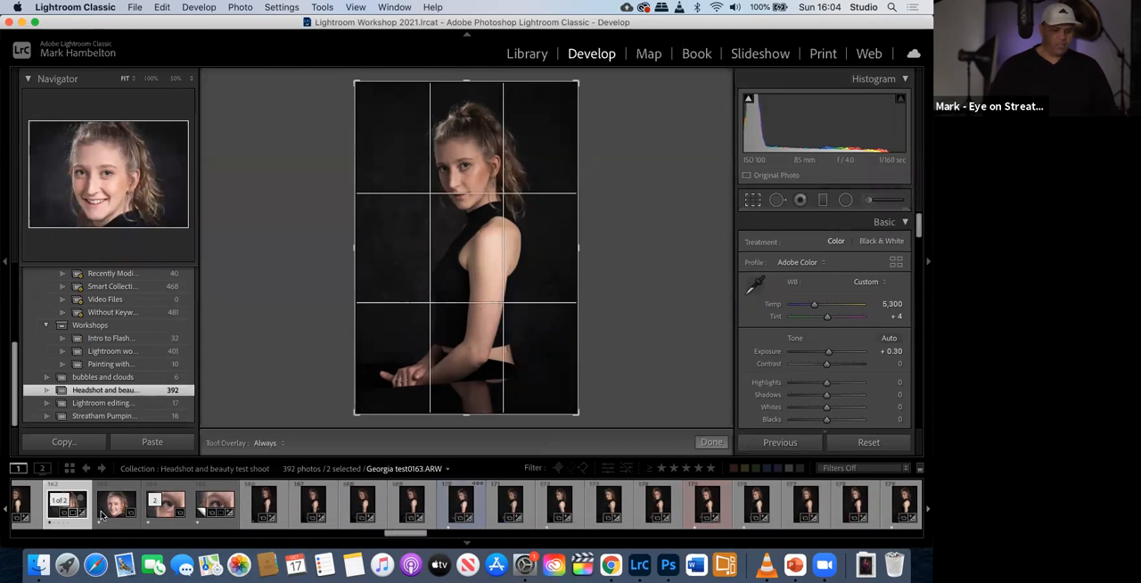
{"action": "left_click", "coordinate": [107, 510]}
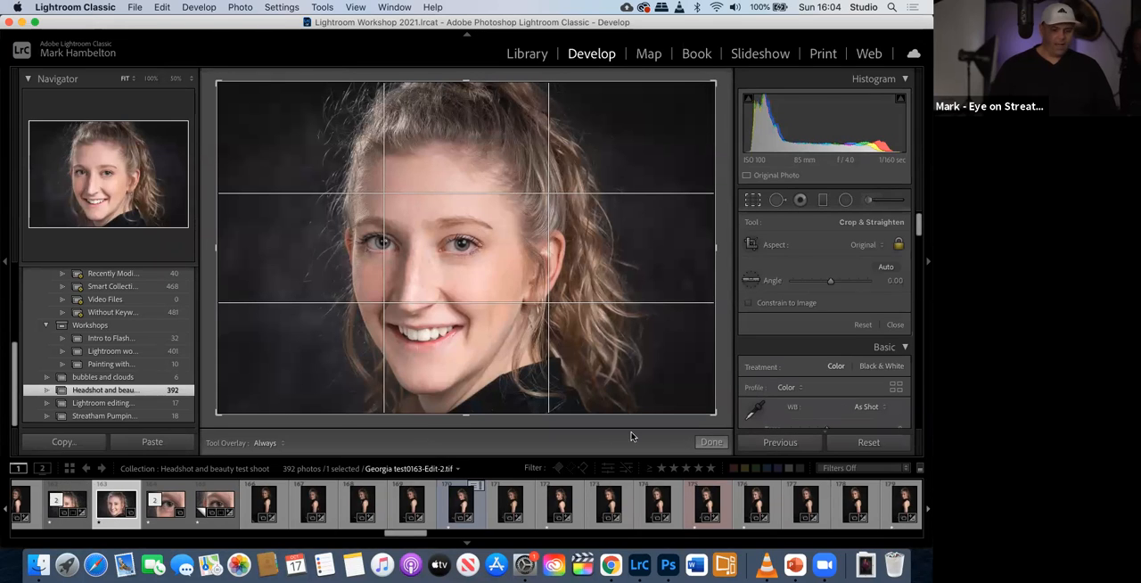
{"action": "left_click", "coordinate": [712, 442]}
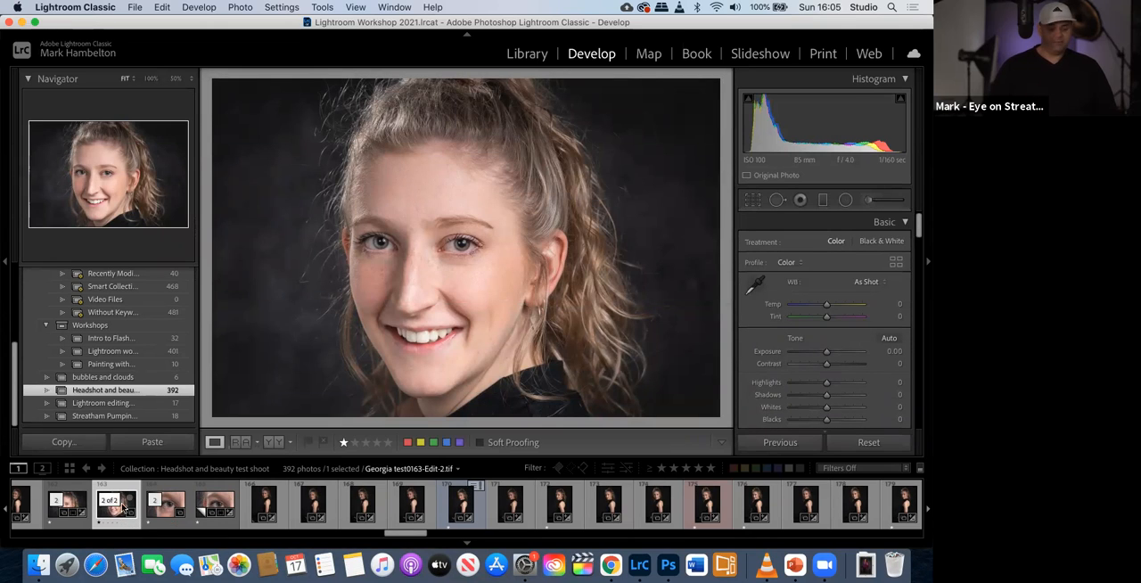
{"action": "left_click", "coordinate": [176, 513]}
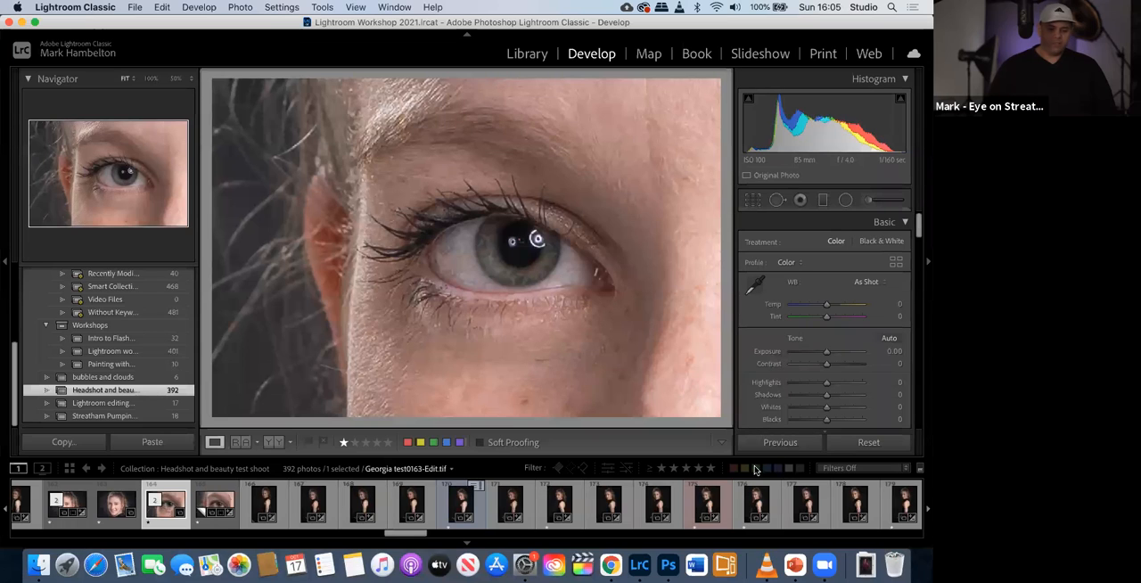
- Filter the collection to one star and higher, raise the filter to two stars and higher, and view a yellow-labeled headshot
{"action": "left_click", "coordinate": [663, 469]}
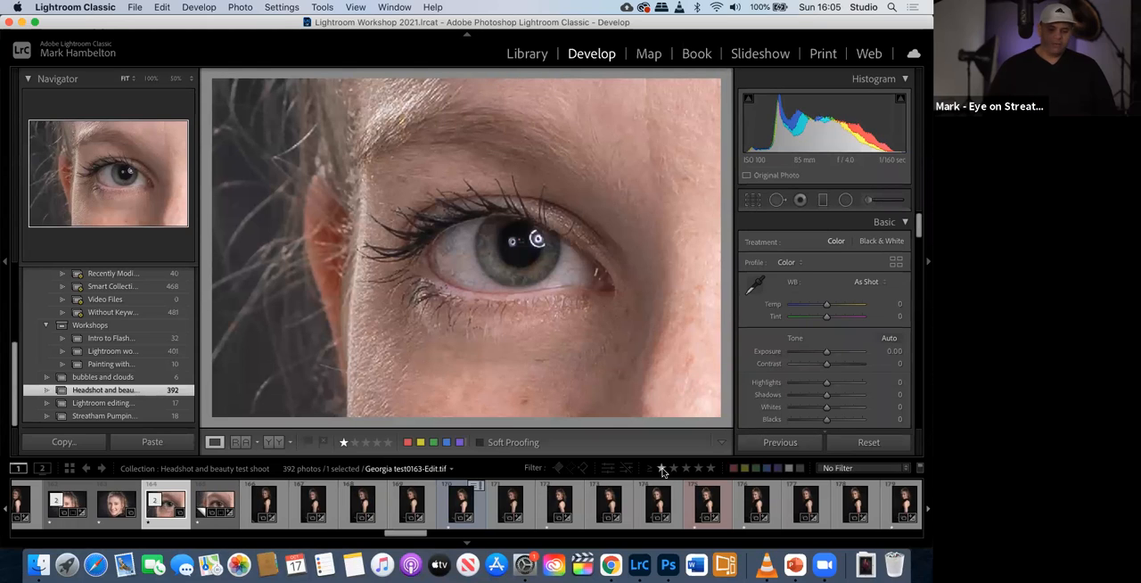
{"action": "left_click", "coordinate": [663, 469]}
{"action": "left_click", "coordinate": [444, 516]}
{"action": "scroll", "coordinate": [444, 515], "scroll_direction": "down", "scroll_amount": 6}
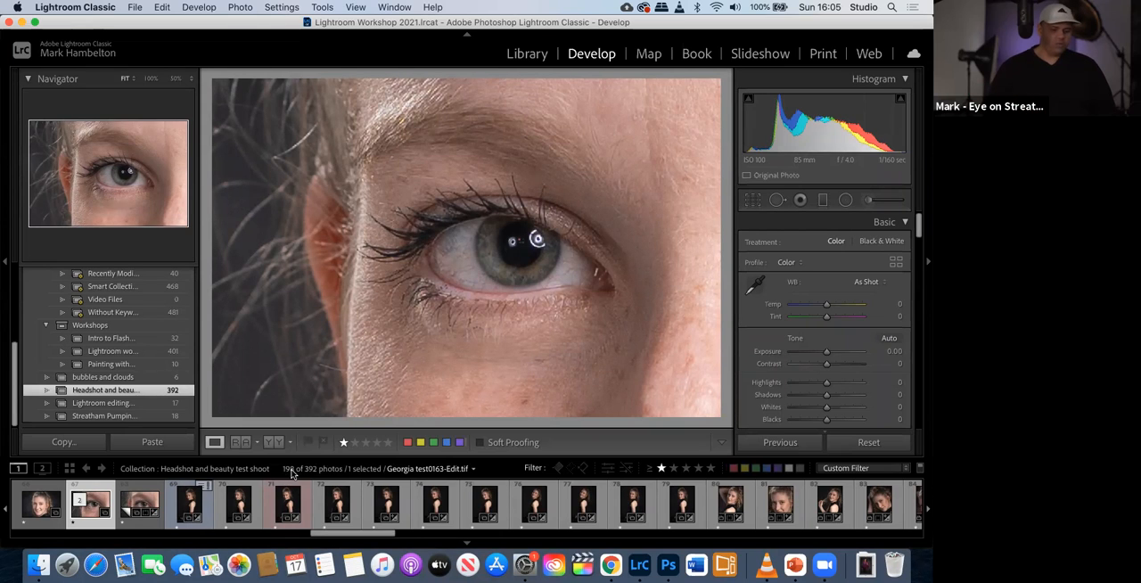
{"action": "left_click", "coordinate": [673, 469]}
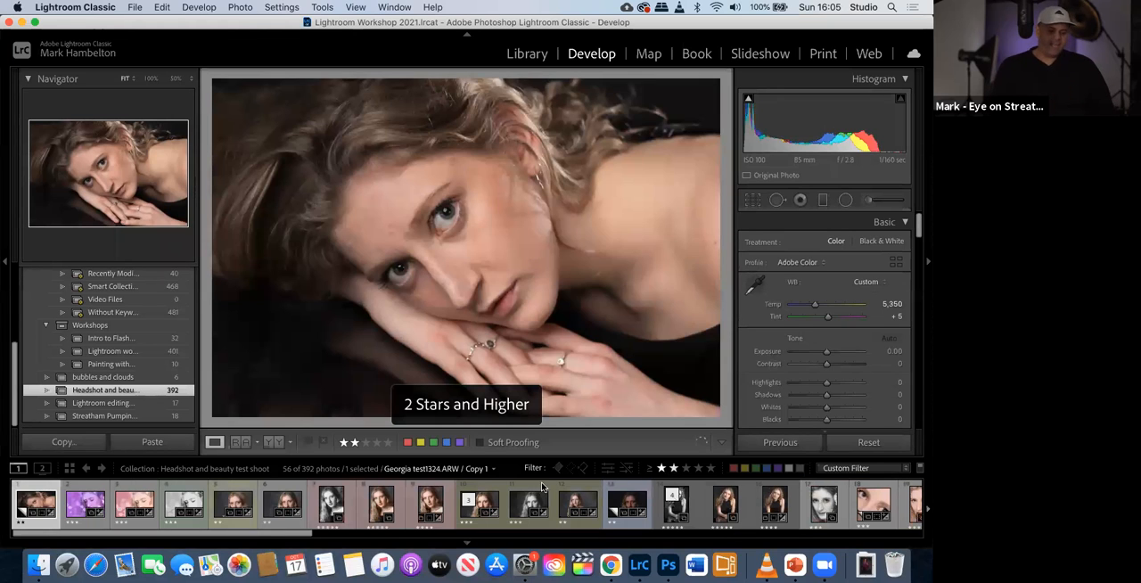
{"action": "left_click", "coordinate": [234, 502]}
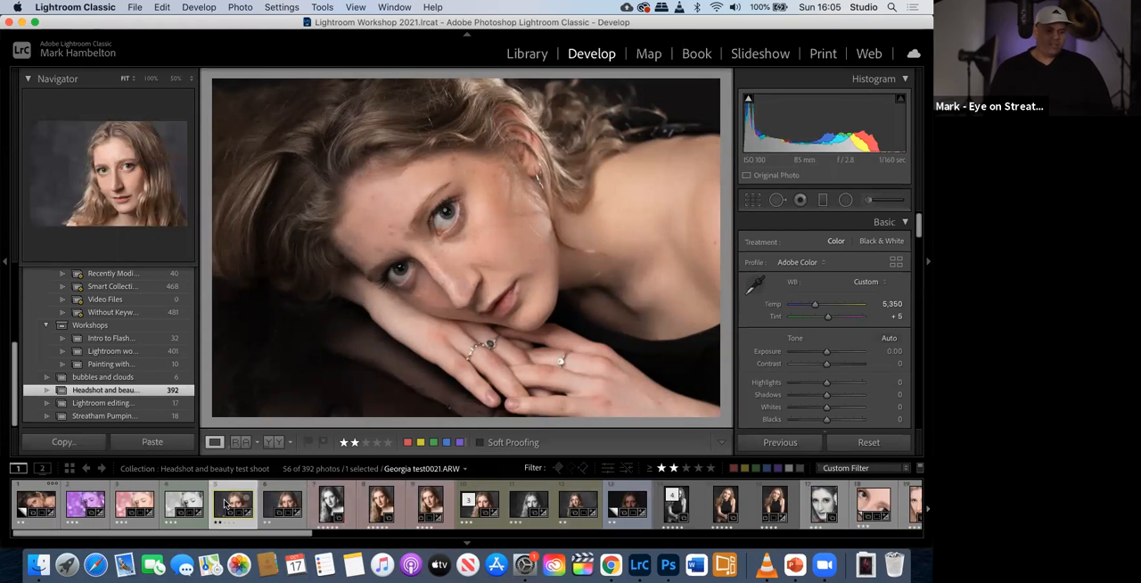
{"action": "left_click", "coordinate": [276, 508]}
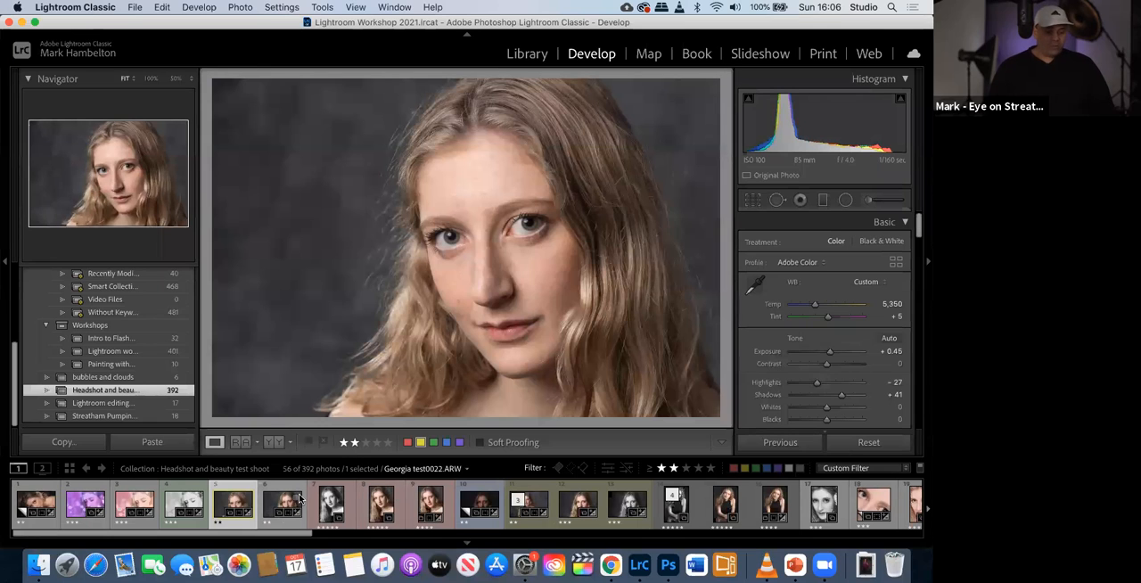
{"action": "scroll", "coordinate": [299, 499], "scroll_direction": "down", "scroll_amount": 3}
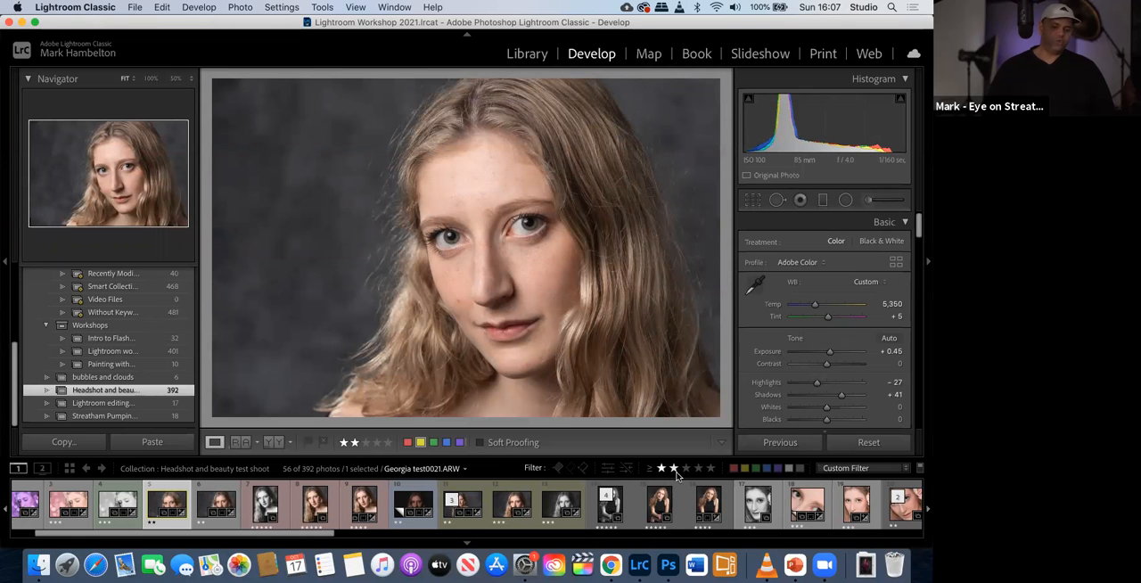
- Restrict the filtered photos to those labeled red, and compare the black-and-white and color versions of the portrait
{"action": "left_click", "coordinate": [733, 469]}
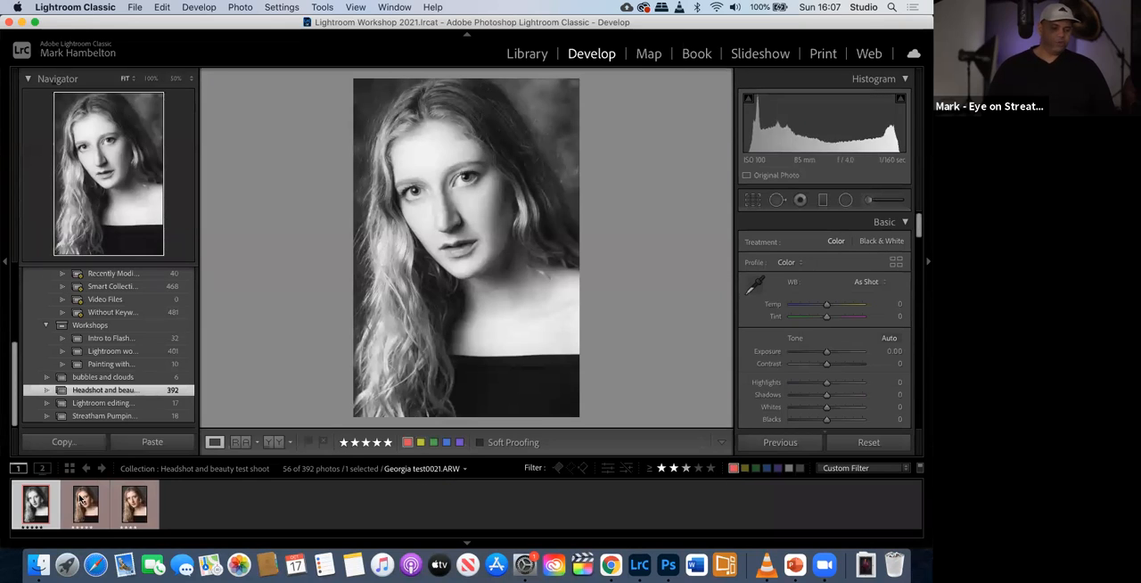
{"action": "left_click", "coordinate": [90, 509]}
{"action": "left_click", "coordinate": [136, 508]}
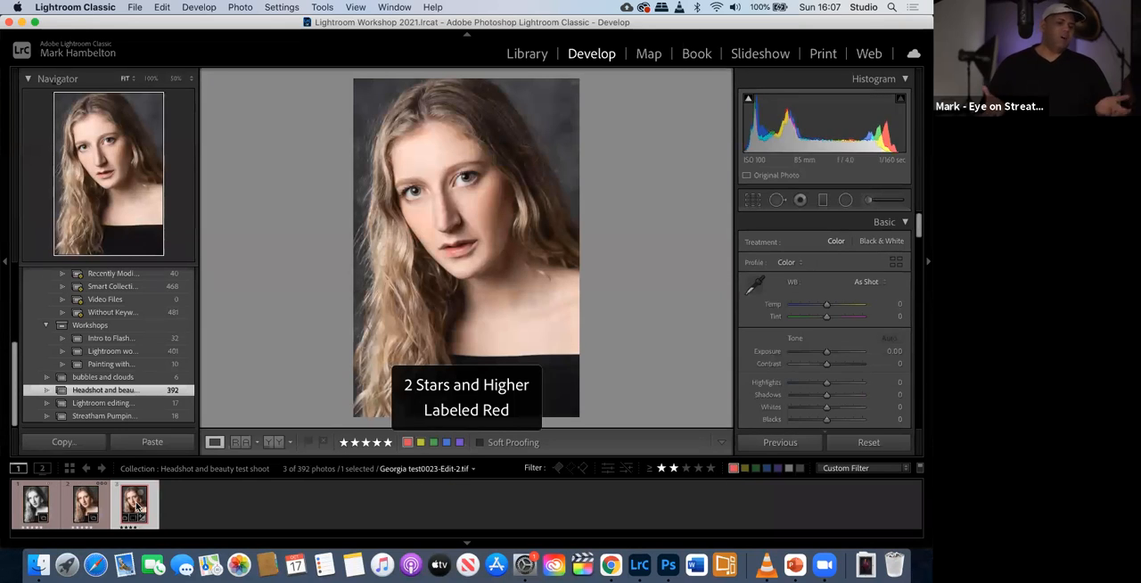
{"action": "left_click", "coordinate": [41, 511]}
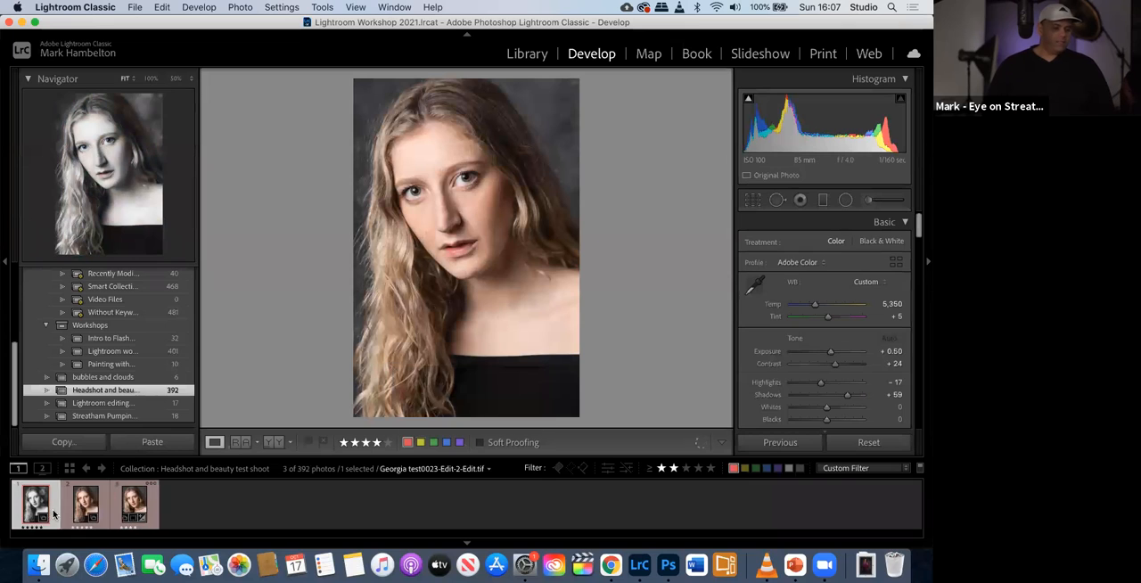
{"action": "left_click", "coordinate": [82, 515]}
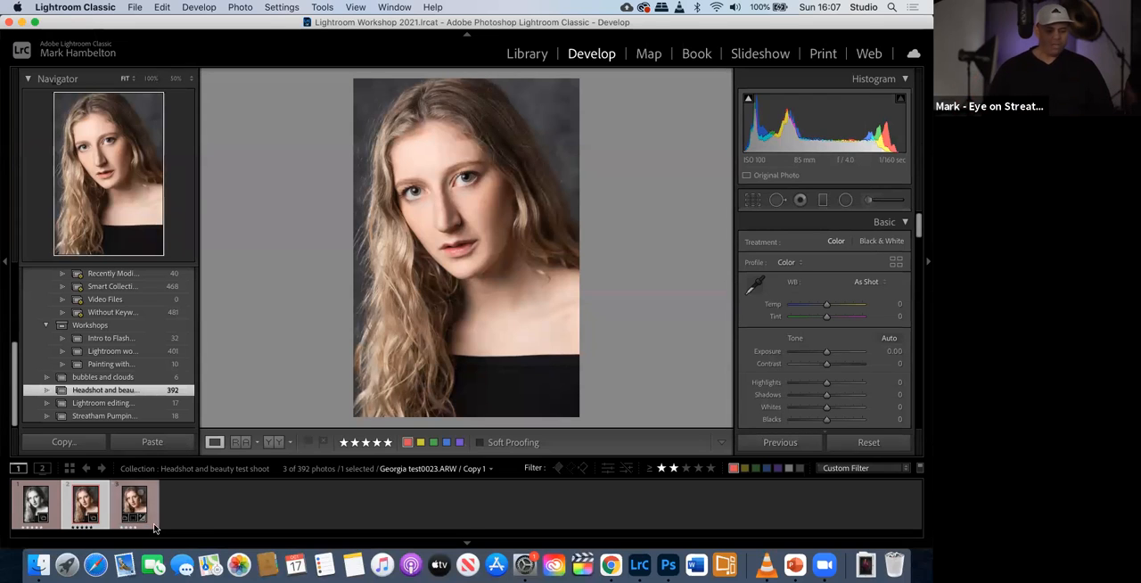
- Switch to the slide presentation and advance to the culling slide that shows flagged photos and star filtering
{"action": "key", "text": "ctrl+Left"}
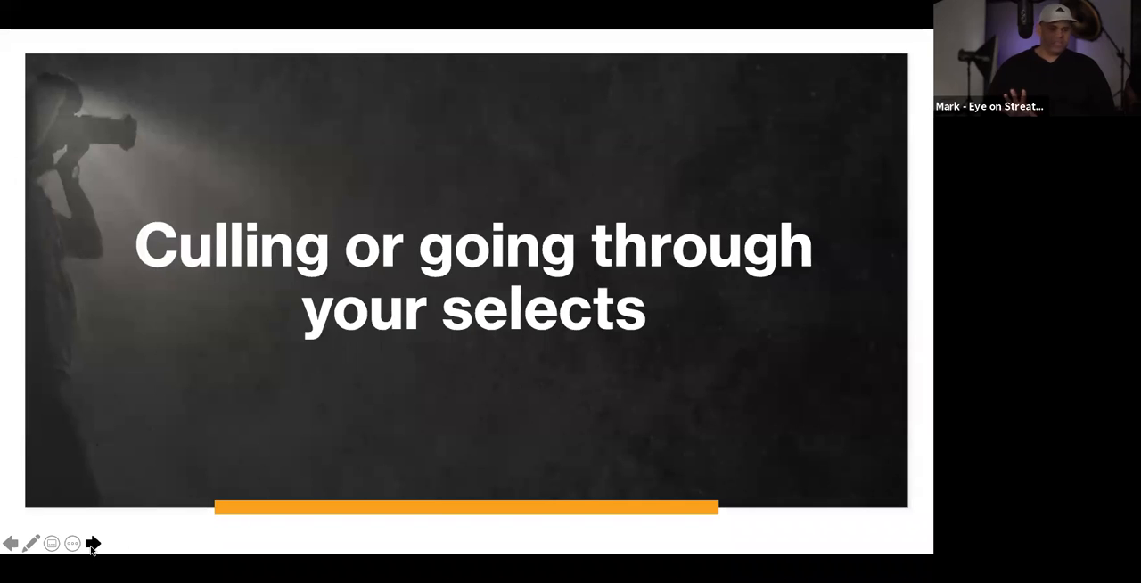
{"action": "left_click", "coordinate": [93, 544]}
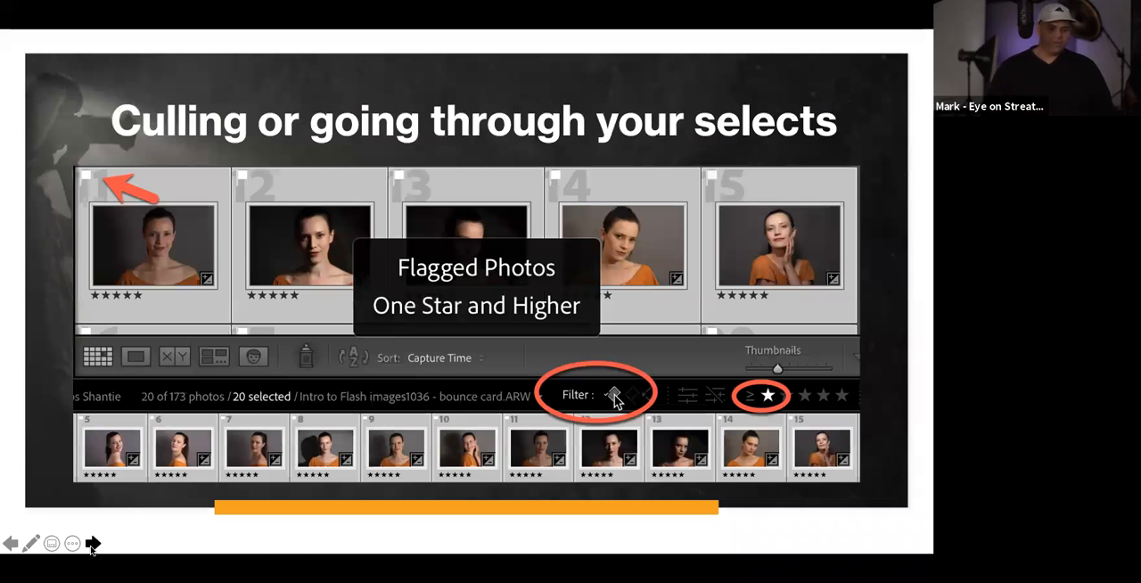
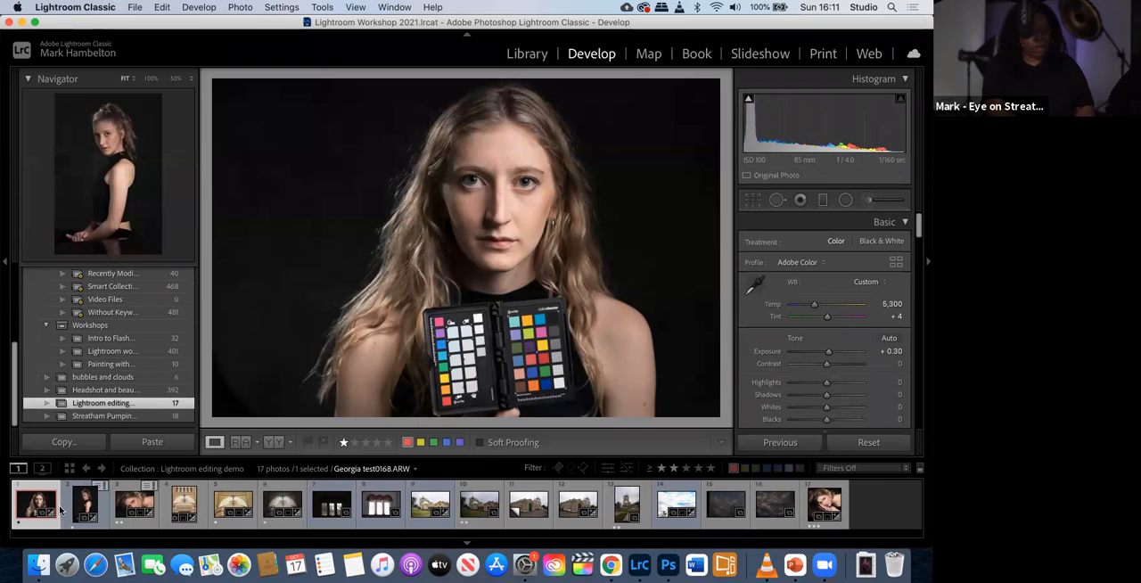
- Select the seated side-on portrait in the Lightroom editing demo collection, and view it in Library before returning to Develop
{"action": "left_click", "coordinate": [87, 505]}
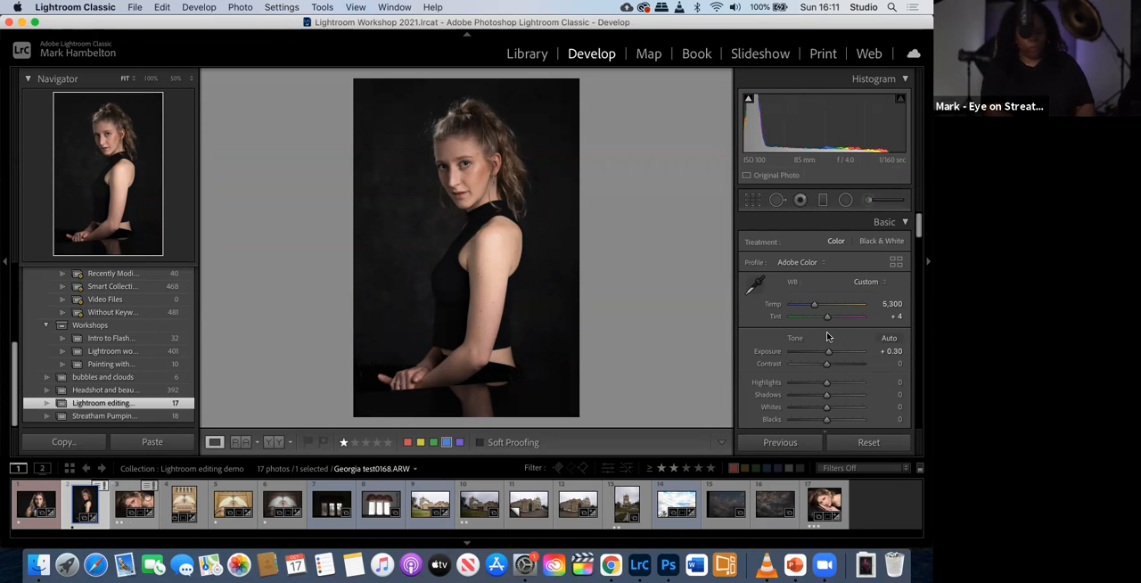
{"action": "left_click", "coordinate": [528, 57]}
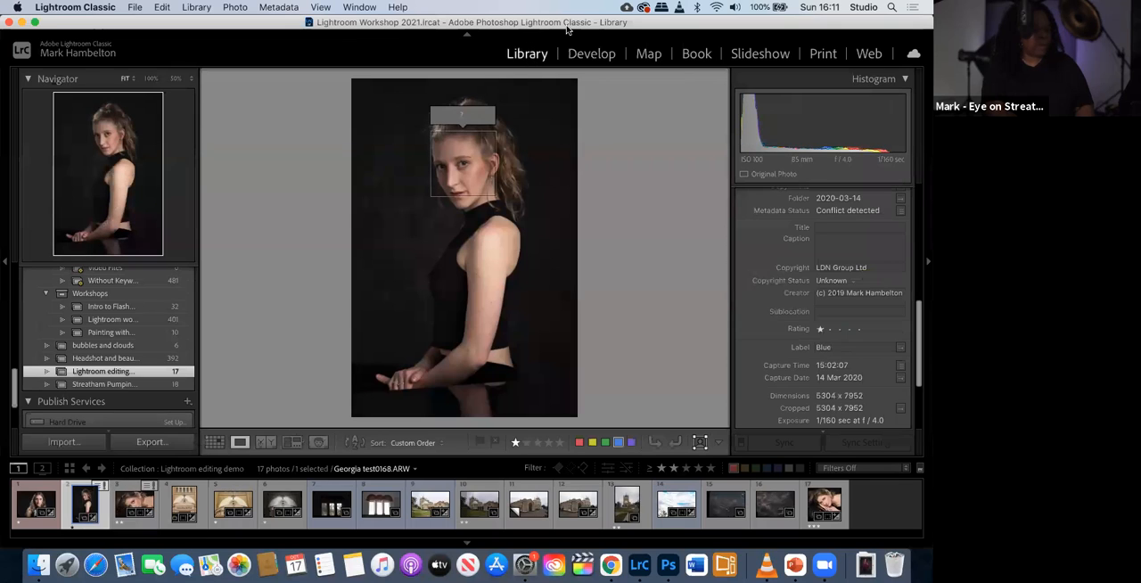
{"action": "left_click", "coordinate": [592, 55]}
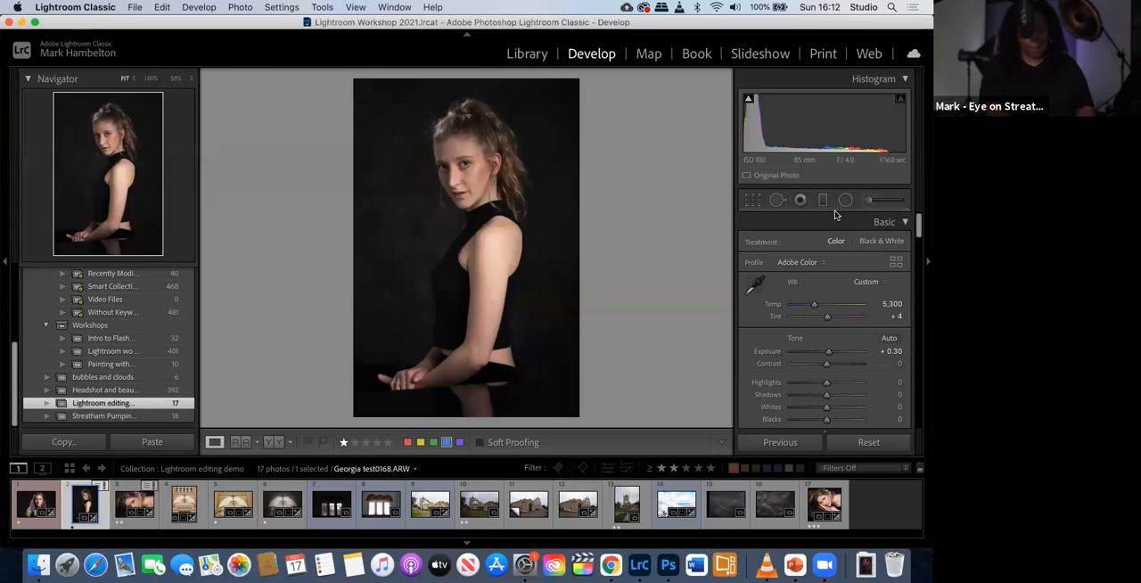
- Crop the seated portrait to a landscape frame around the head and shoulders at the original aspect, and apply the crop
{"action": "left_click", "coordinate": [753, 201]}
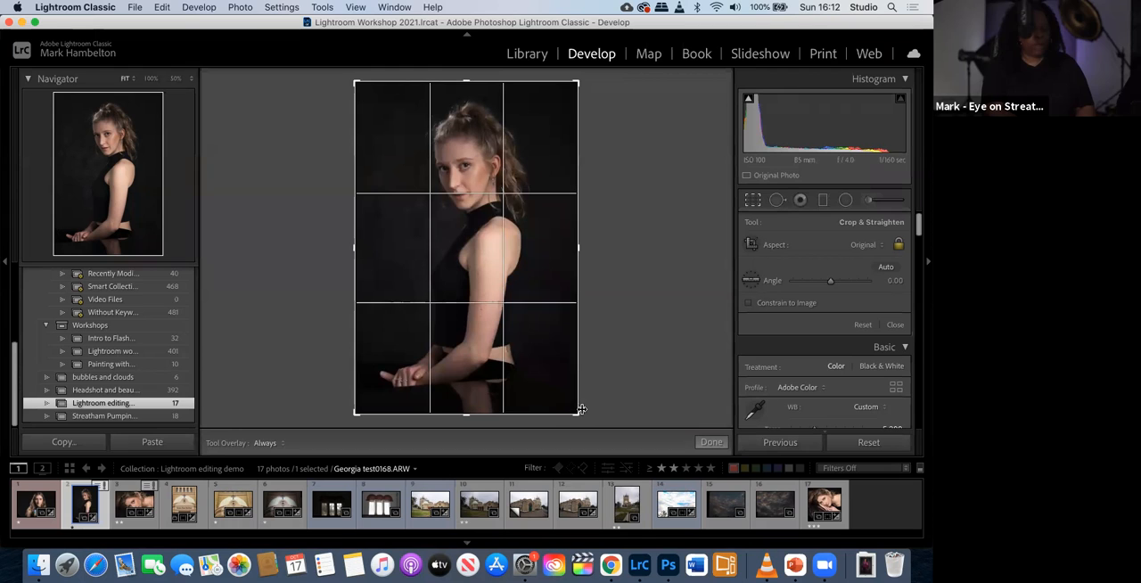
{"action": "left_click_drag", "start_coordinate": [578, 415], "coordinate": [583, 352]}
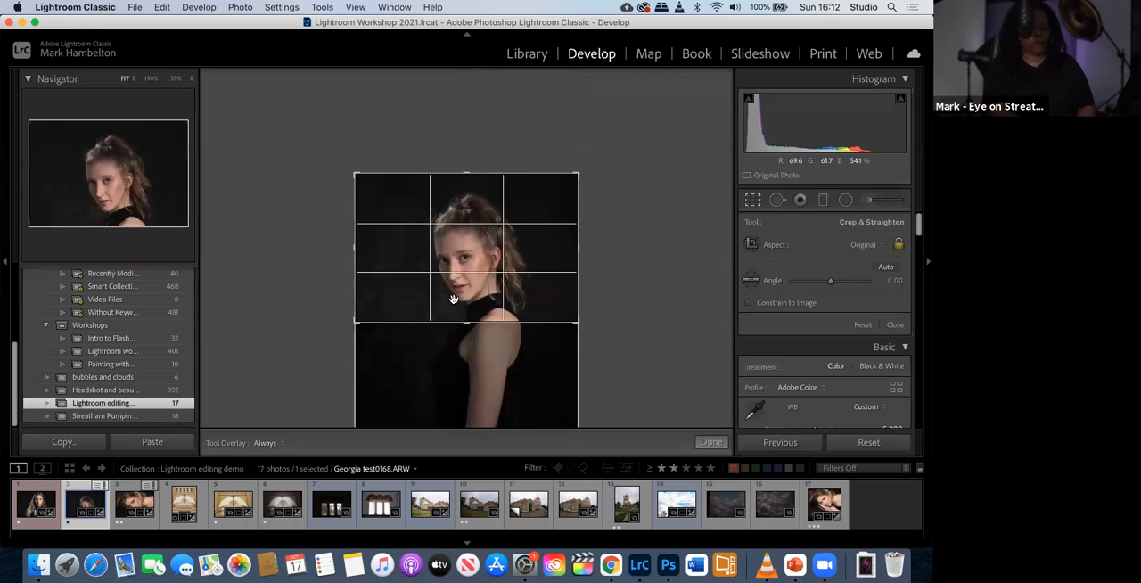
{"action": "left_click_drag", "start_coordinate": [457, 300], "coordinate": [458, 278]}
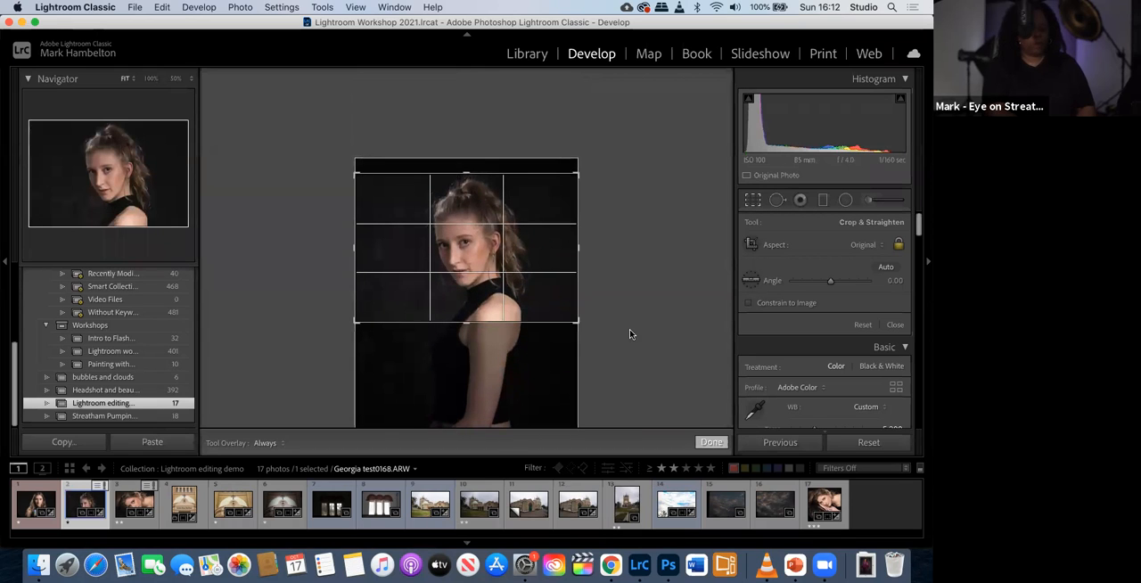
{"action": "left_click", "coordinate": [712, 443]}
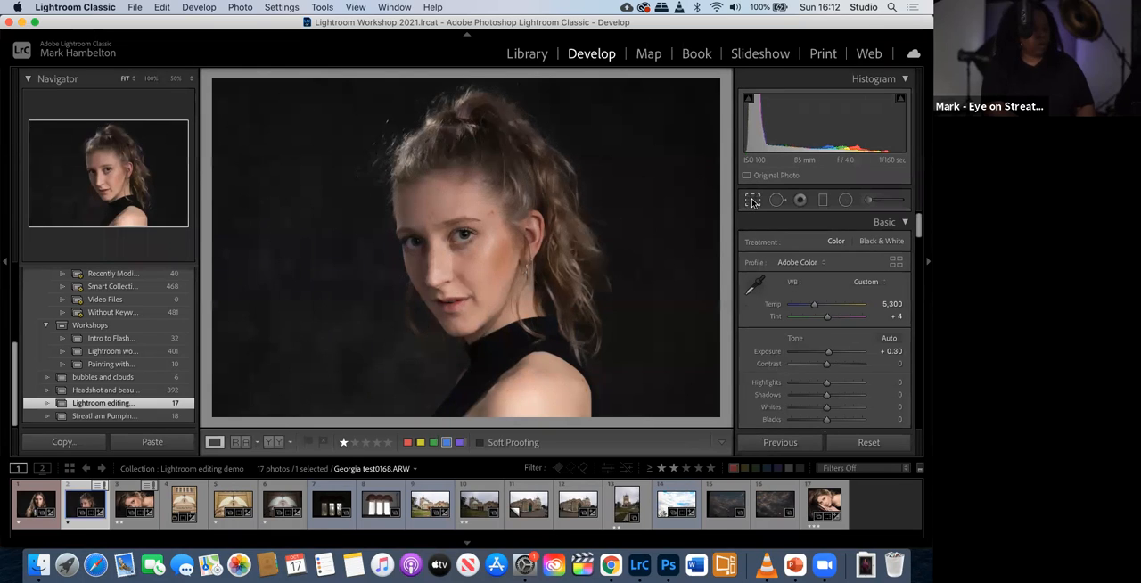
- Reopen the crop, try the 5 x 7 aspect ratio, and apply a square 1 x 1 crop around the head and shoulders
{"action": "left_click", "coordinate": [752, 202]}
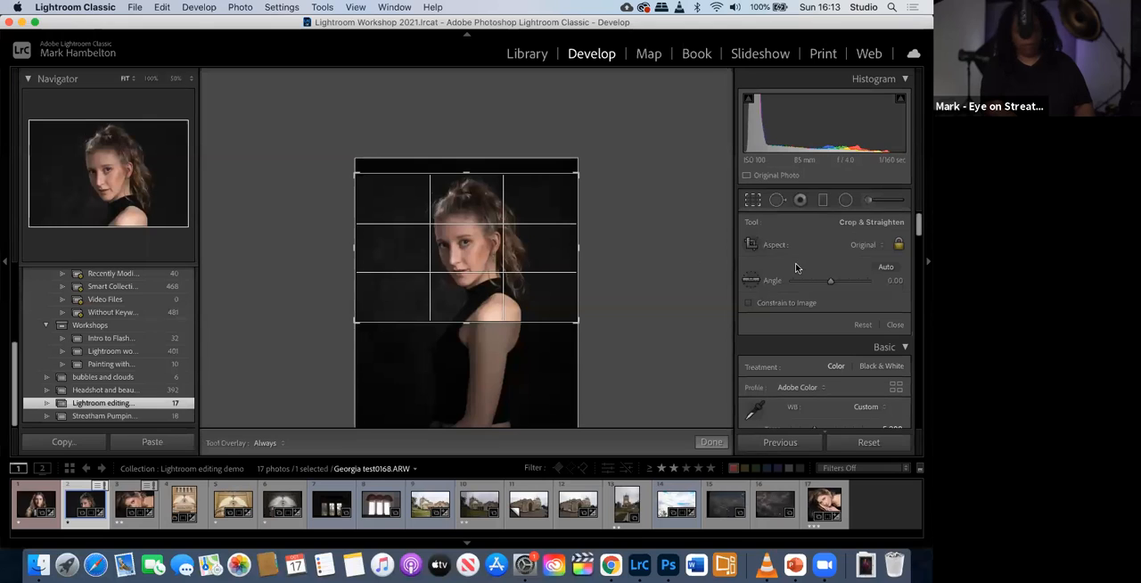
{"action": "left_click", "coordinate": [881, 248]}
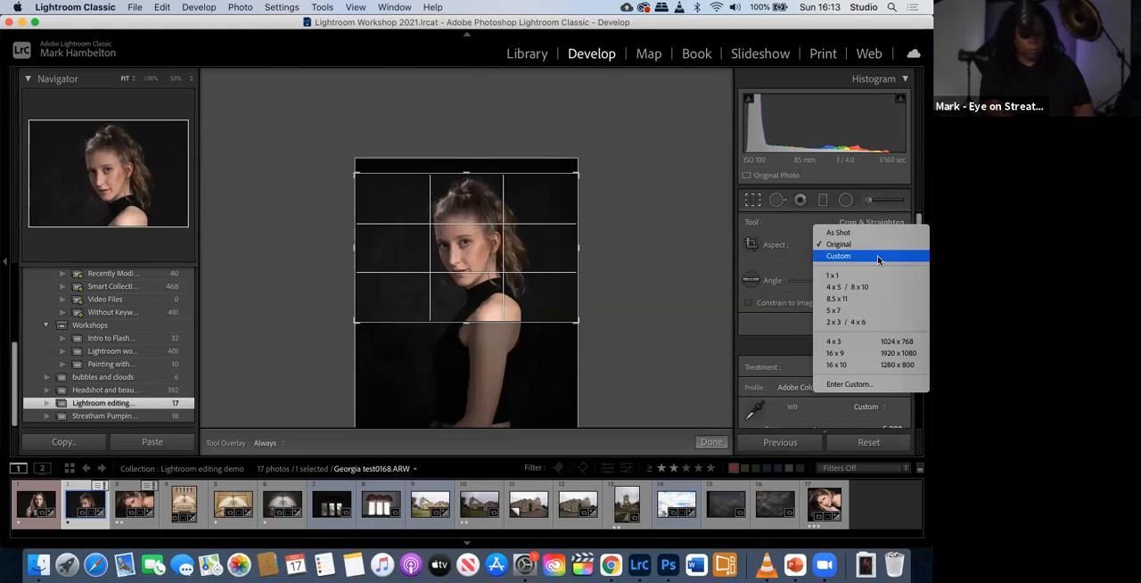
{"action": "left_click", "coordinate": [836, 312]}
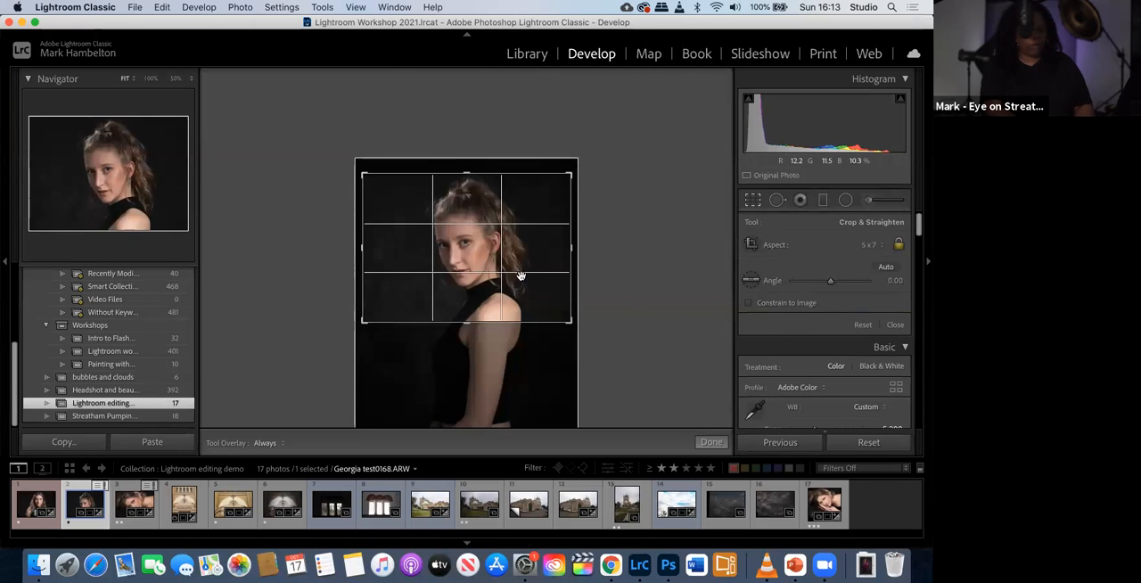
{"action": "left_click", "coordinate": [875, 244]}
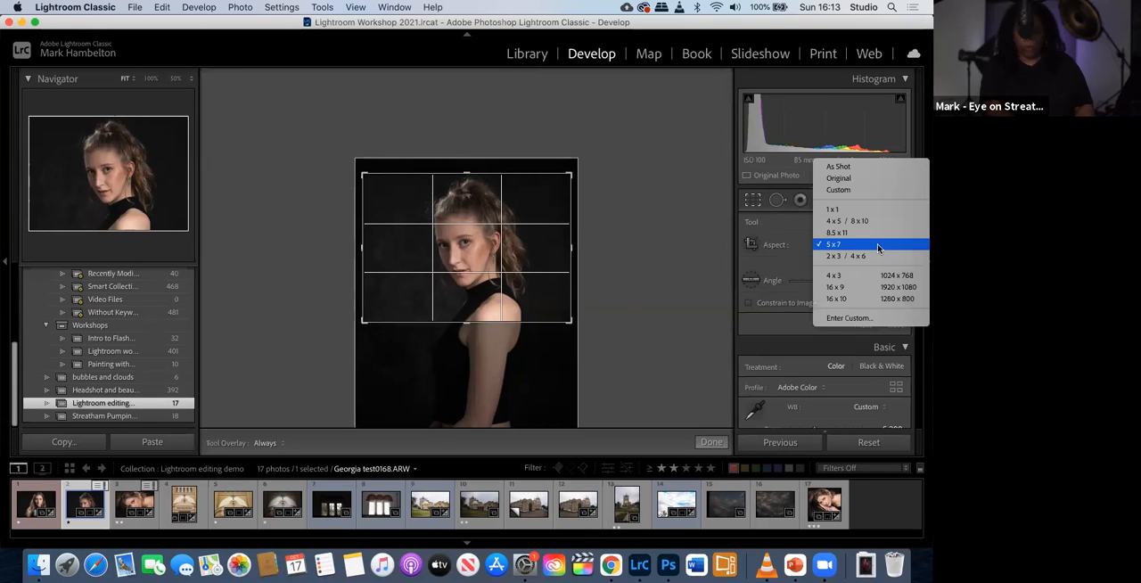
{"action": "left_click", "coordinate": [838, 211]}
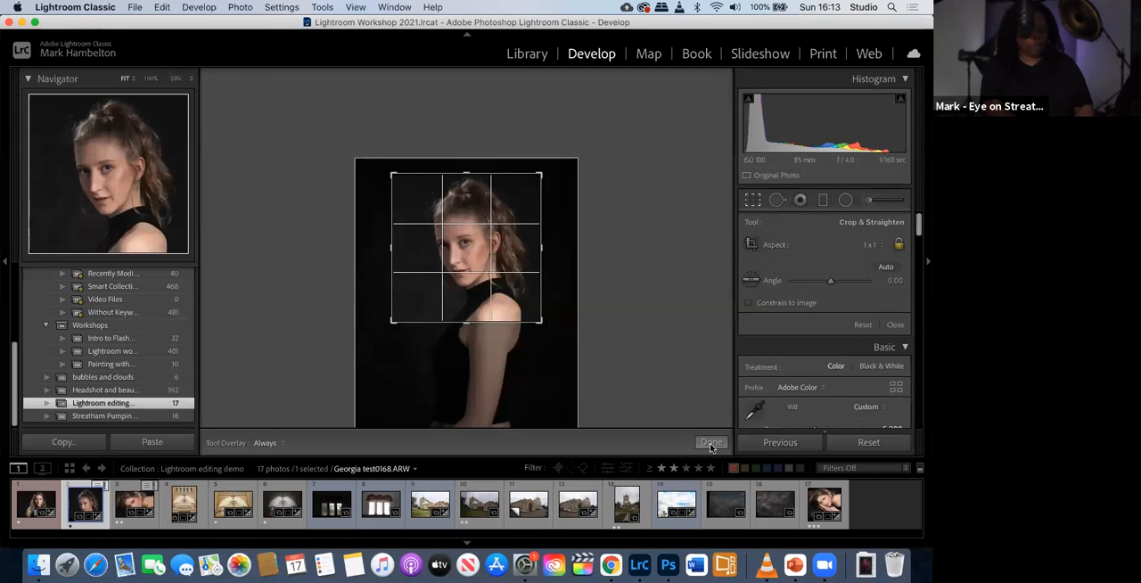
{"action": "left_click", "coordinate": [711, 444]}
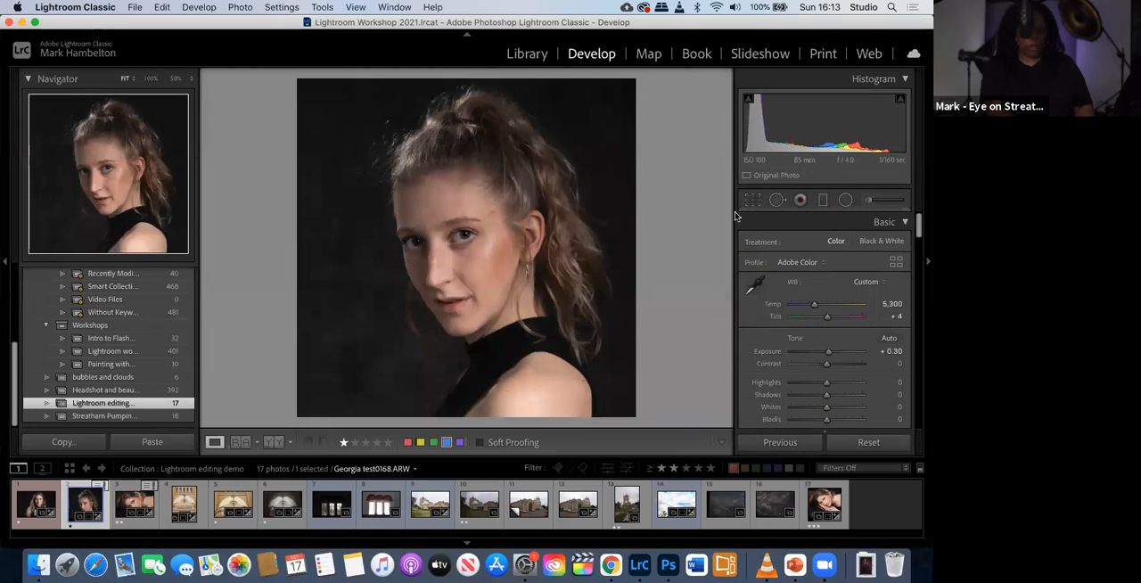
- Reset the crop aspect to As Shot, crop to a tight upright frame around the head and shoulders, and refine its placement
{"action": "left_click", "coordinate": [753, 201]}
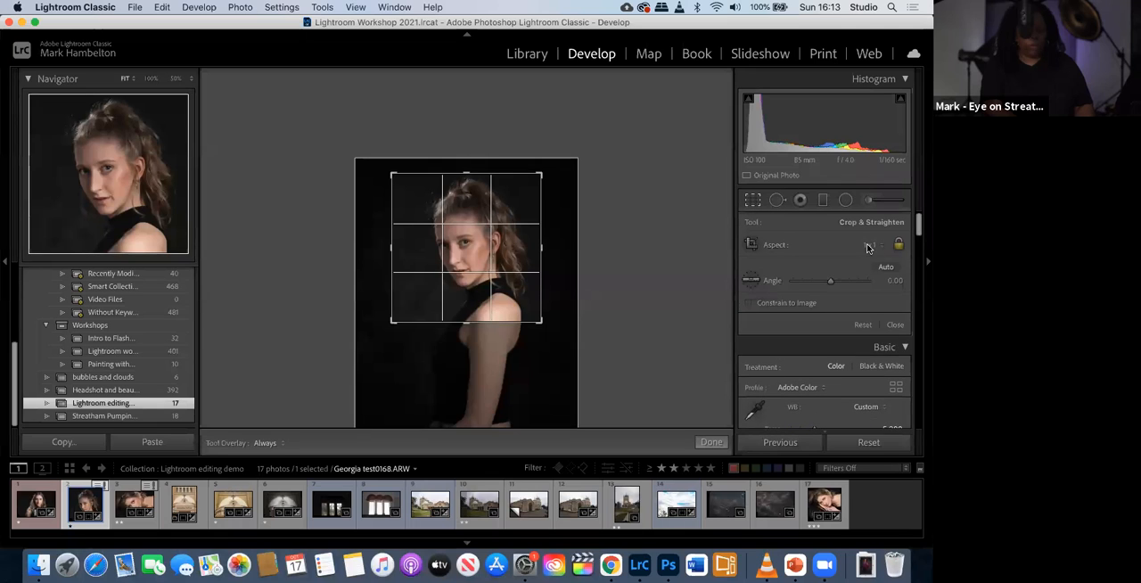
{"action": "left_click", "coordinate": [869, 246]}
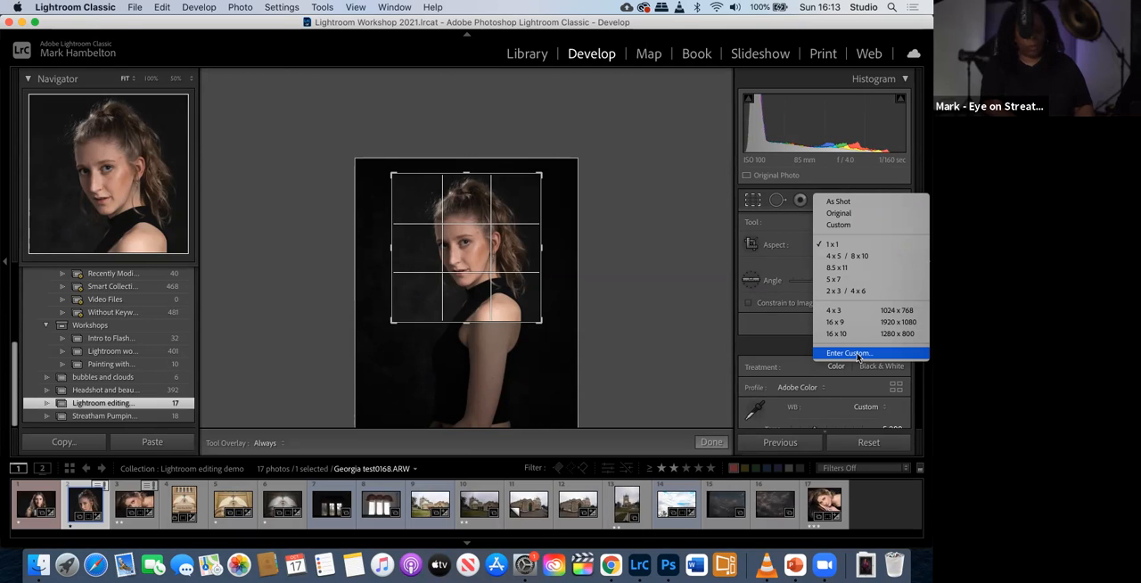
{"action": "left_click", "coordinate": [848, 204]}
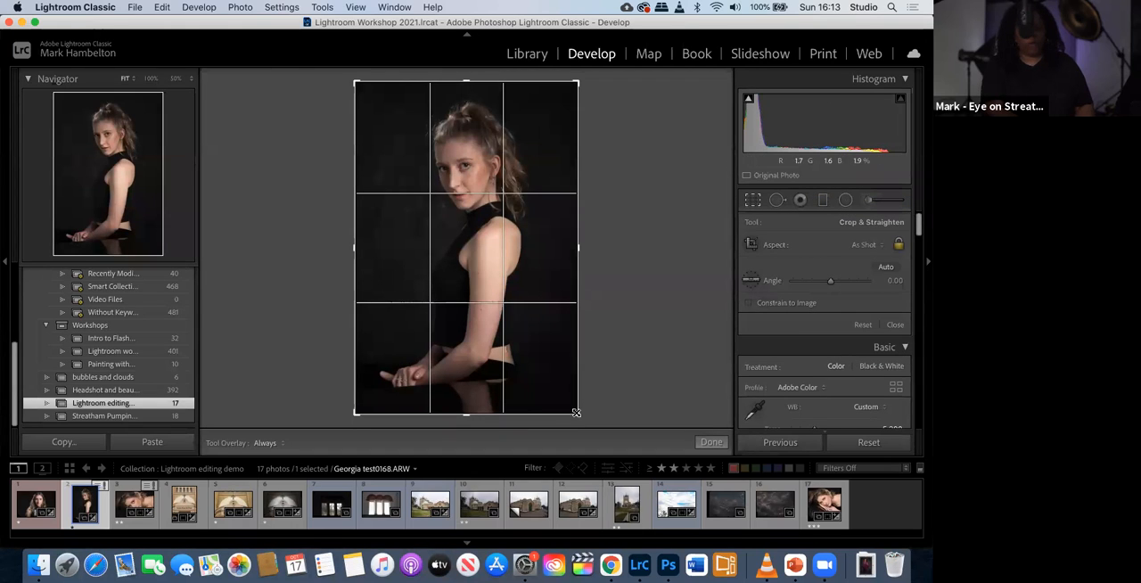
{"action": "left_click_drag", "start_coordinate": [544, 367], "coordinate": [522, 329]}
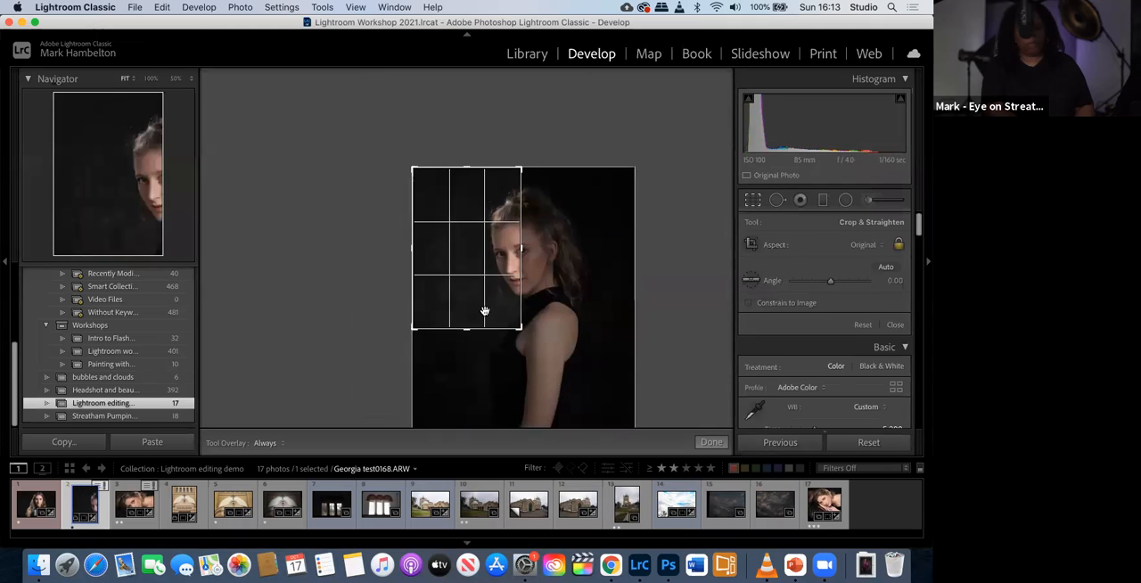
{"action": "left_click_drag", "start_coordinate": [473, 285], "coordinate": [441, 290]}
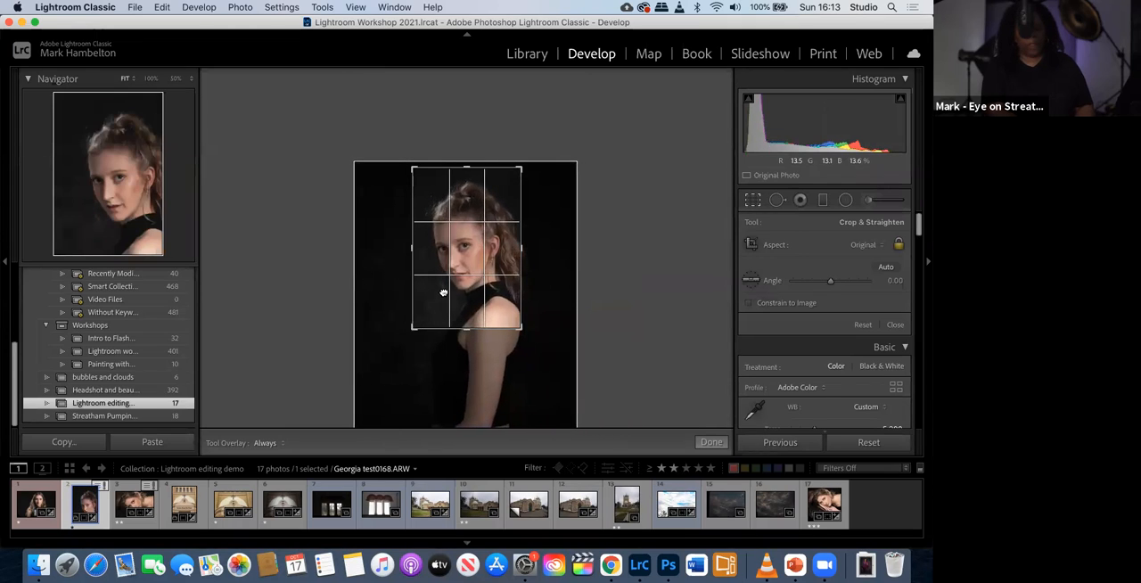
{"action": "left_click", "coordinate": [701, 444]}
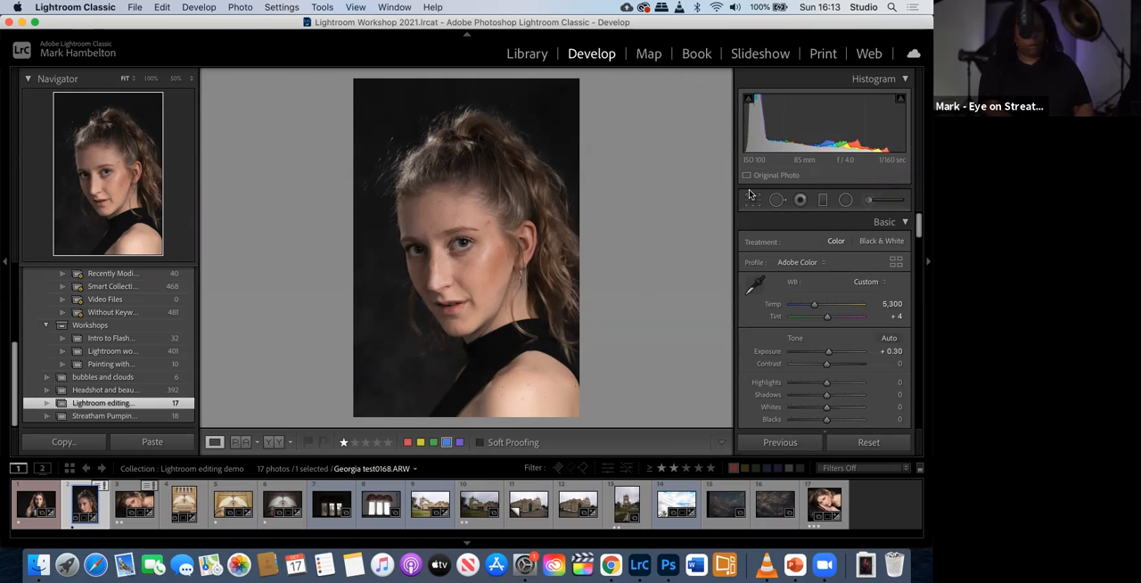
{"action": "left_click", "coordinate": [752, 201]}
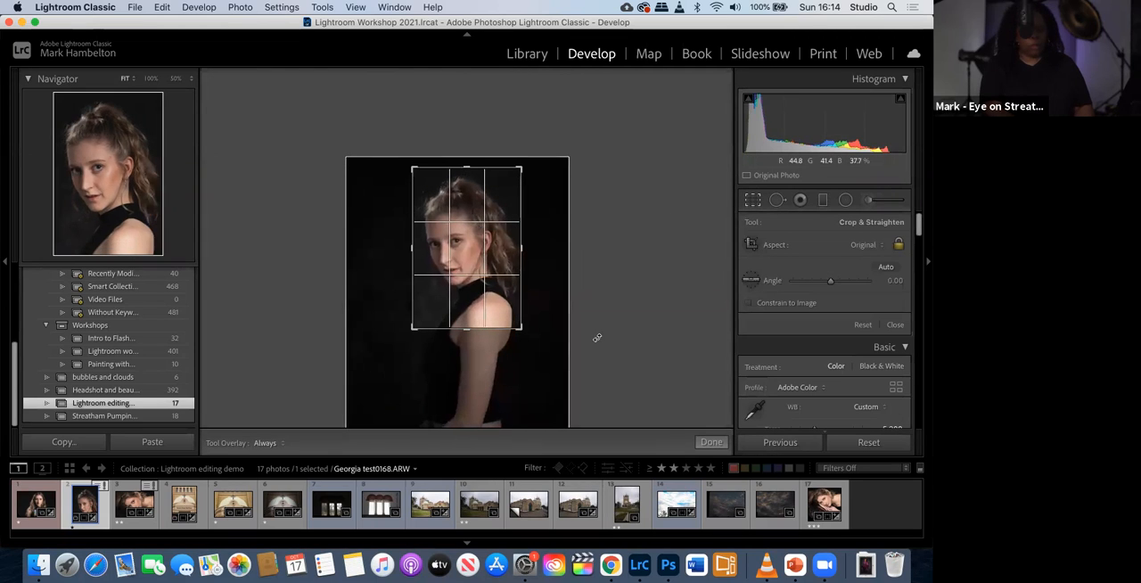
{"action": "left_click", "coordinate": [700, 444]}
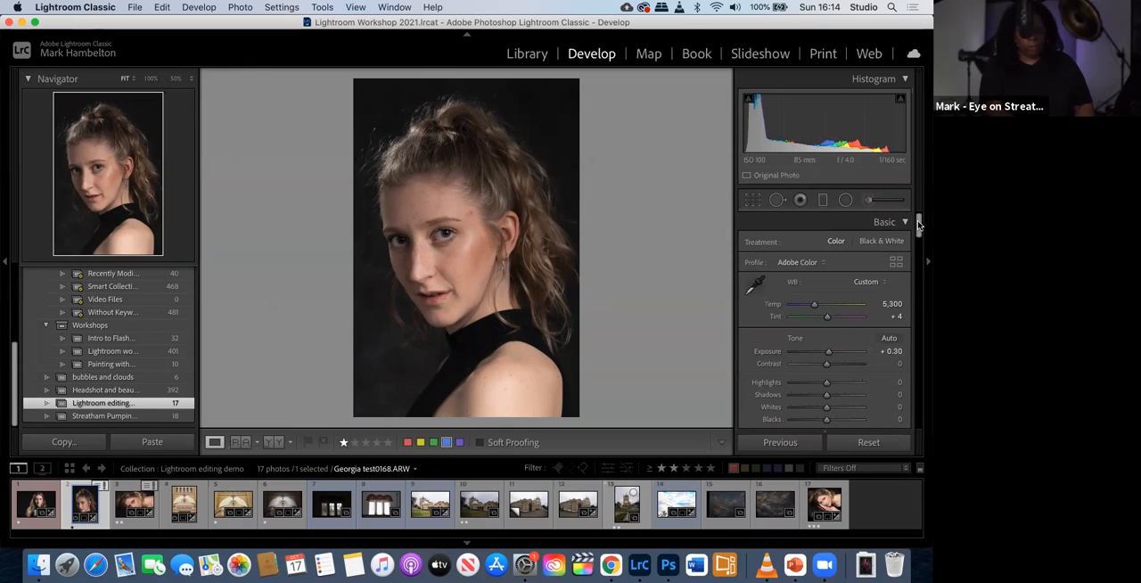
- Brighten the portrait by setting Exposure to +0.65 and Shadows to +37
{"action": "left_click_drag", "start_coordinate": [919, 228], "coordinate": [920, 233]}
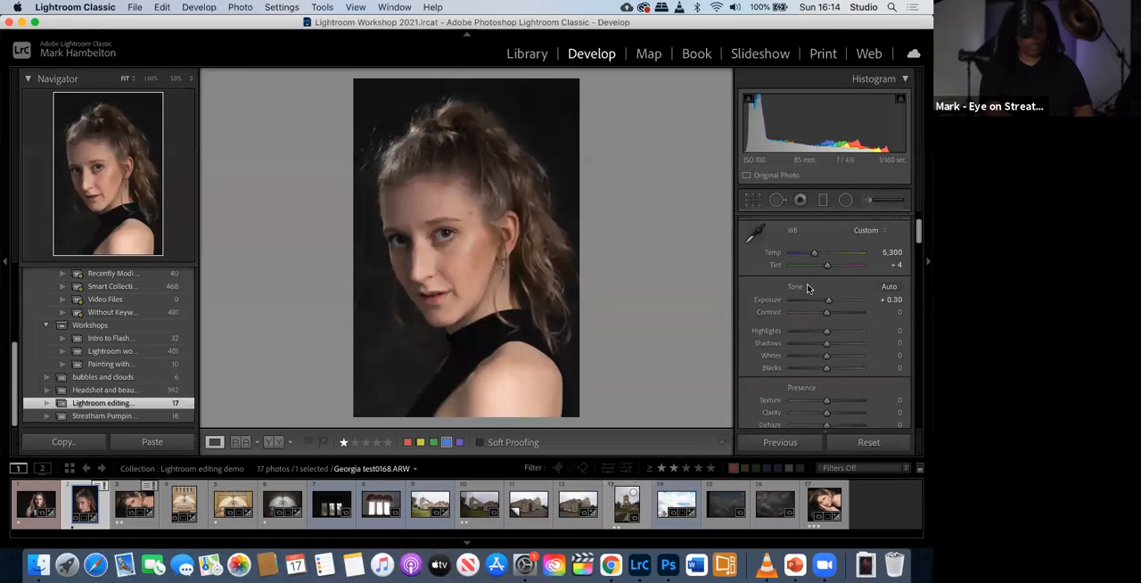
{"action": "left_click_drag", "start_coordinate": [829, 301], "coordinate": [832, 302]}
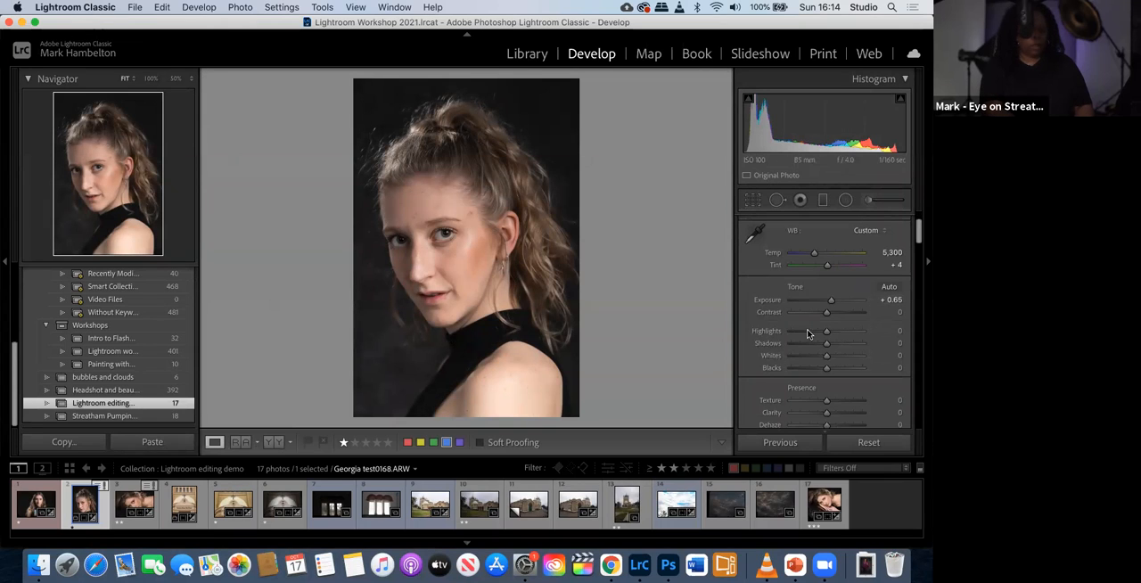
{"action": "left_click_drag", "start_coordinate": [828, 348], "coordinate": [842, 347]}
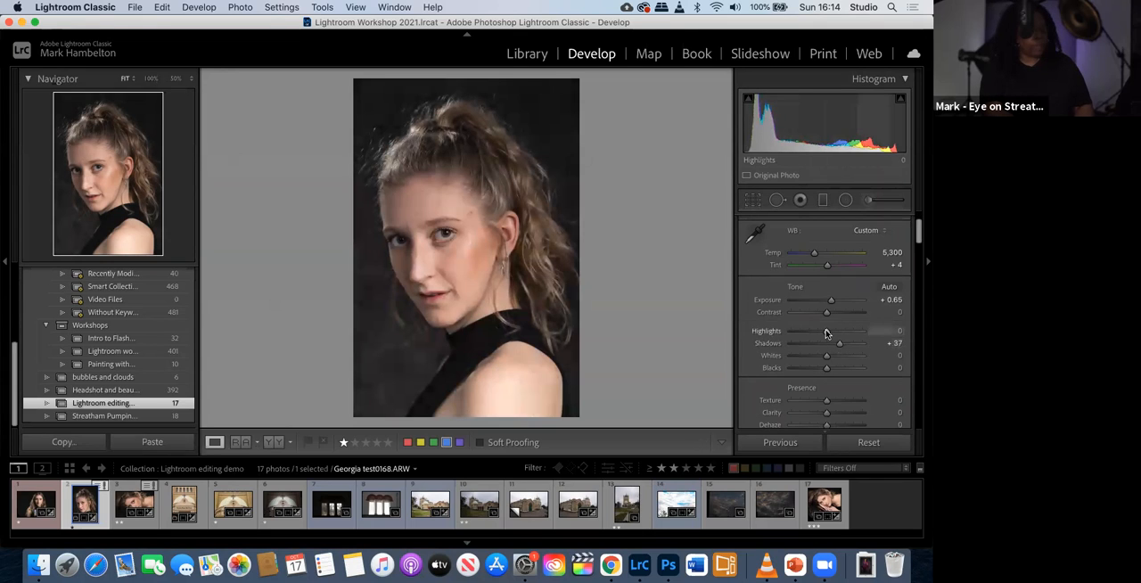
- Try the Highlights setting at -100 and +33, and reset it to its default
{"action": "left_click_drag", "start_coordinate": [820, 335], "coordinate": [767, 339]}
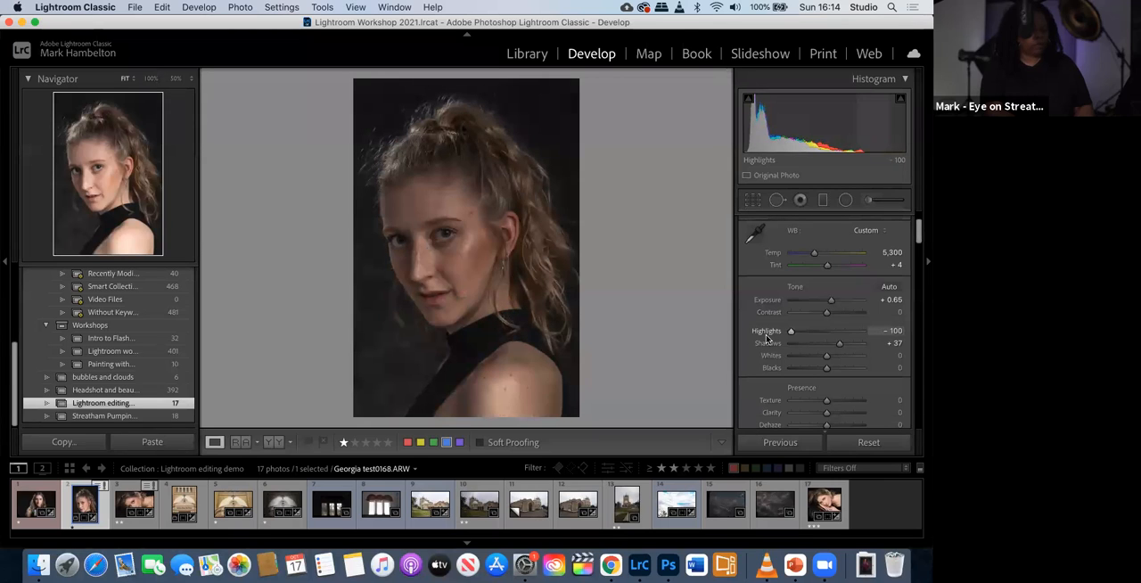
{"action": "left_click_drag", "start_coordinate": [791, 339], "coordinate": [838, 339]}
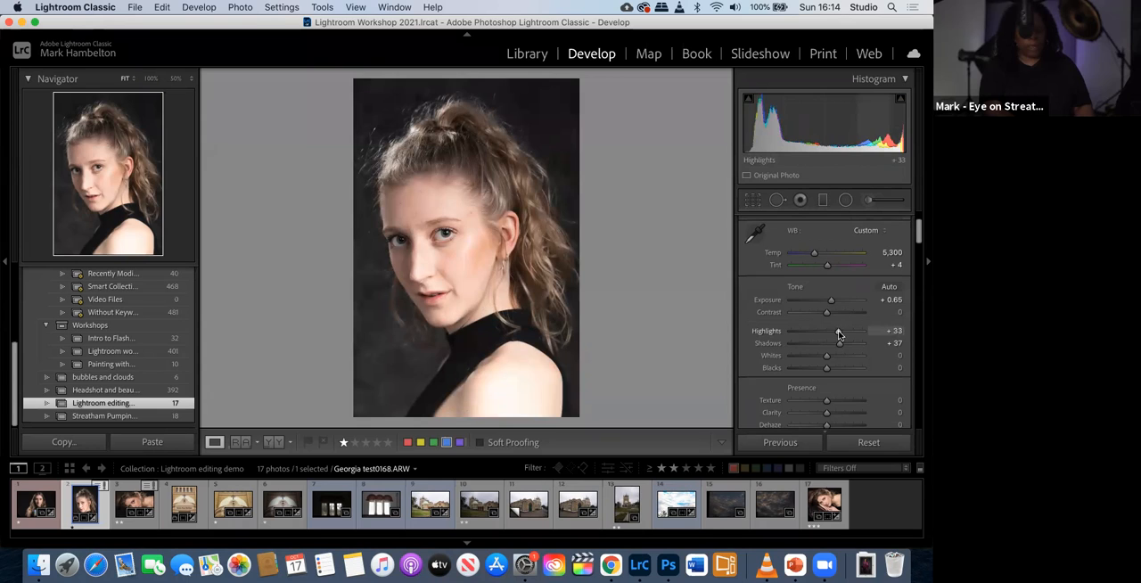
{"action": "double_click", "coordinate": [838, 333]}
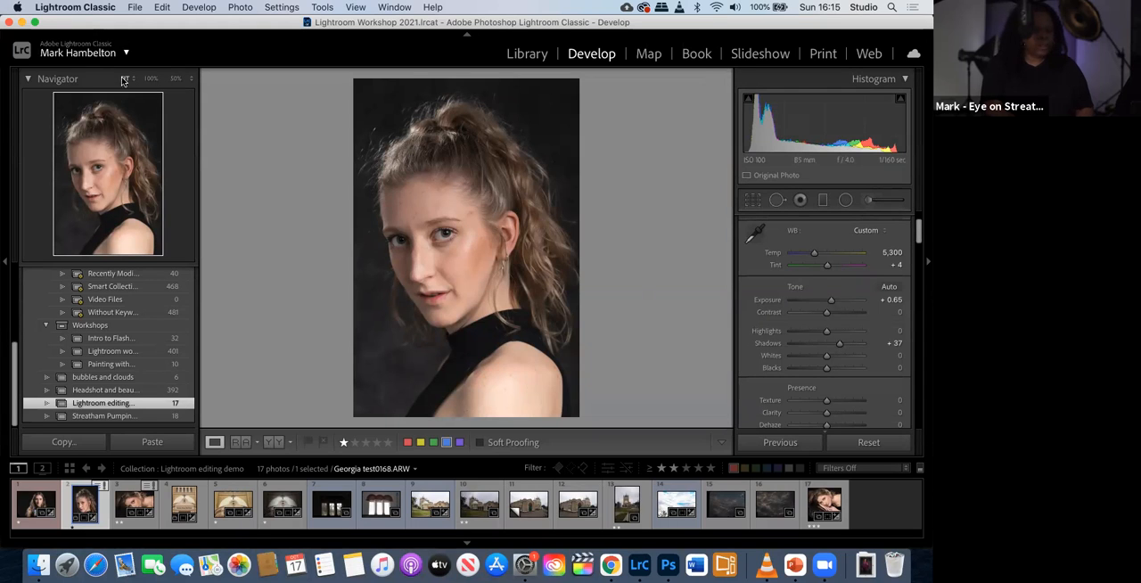
- Examine the face at zoom levels from 50% to 300%, focus on the blemish beside the eyebrow, and view the spot healing brush settings
{"action": "left_click", "coordinate": [151, 79]}
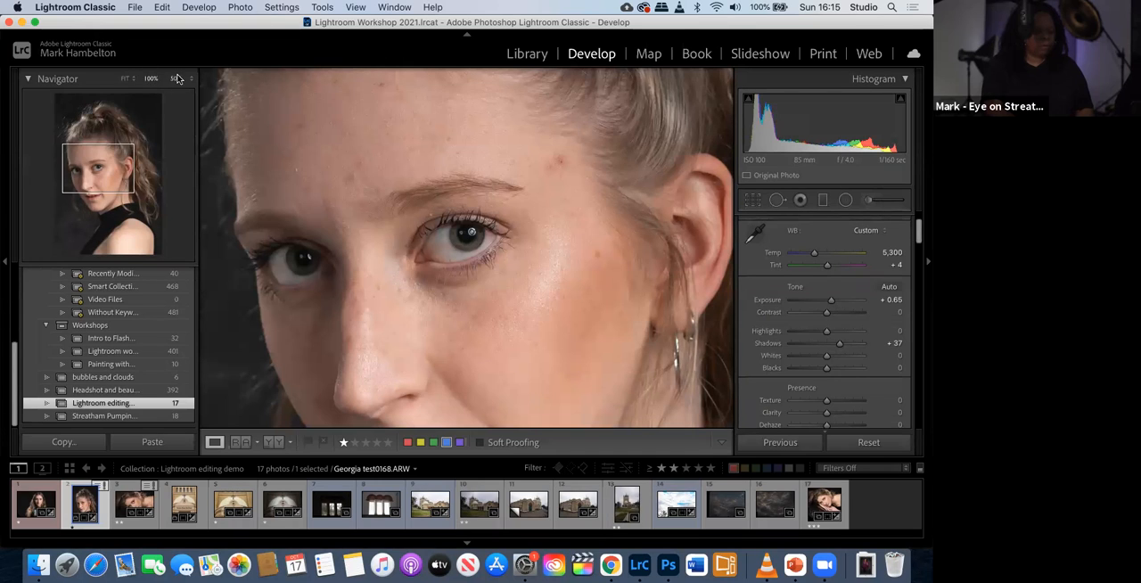
{"action": "left_click", "coordinate": [177, 80]}
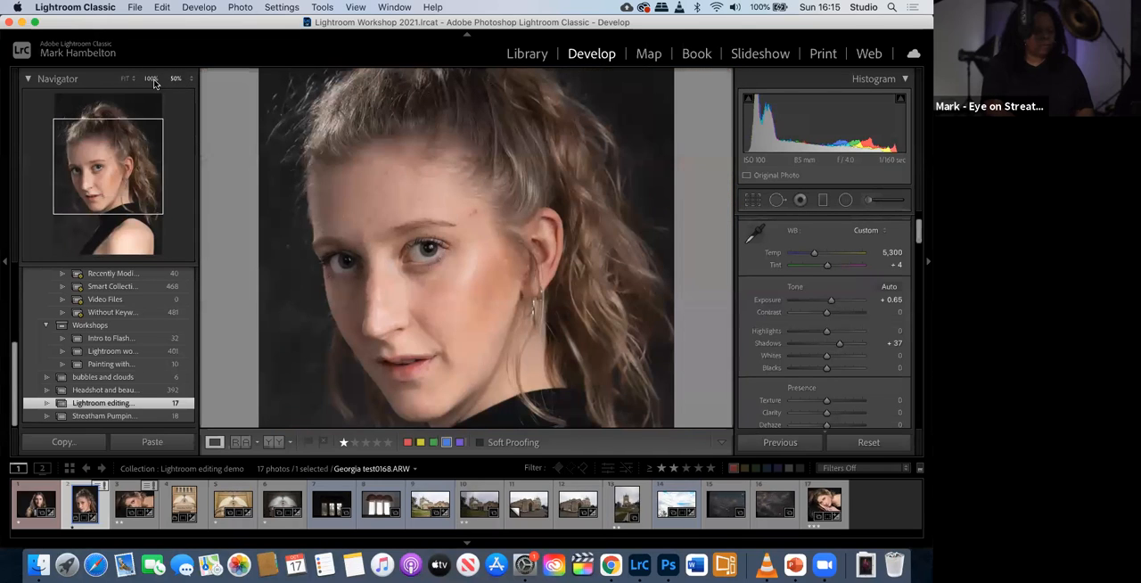
{"action": "left_click", "coordinate": [153, 79]}
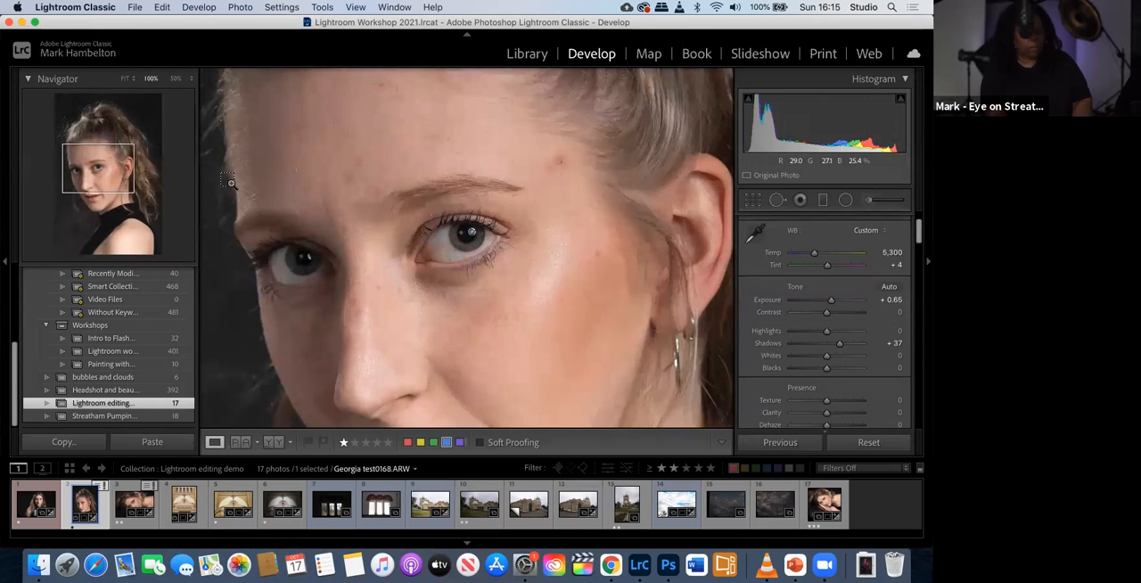
{"action": "key", "text": "super+equal"}
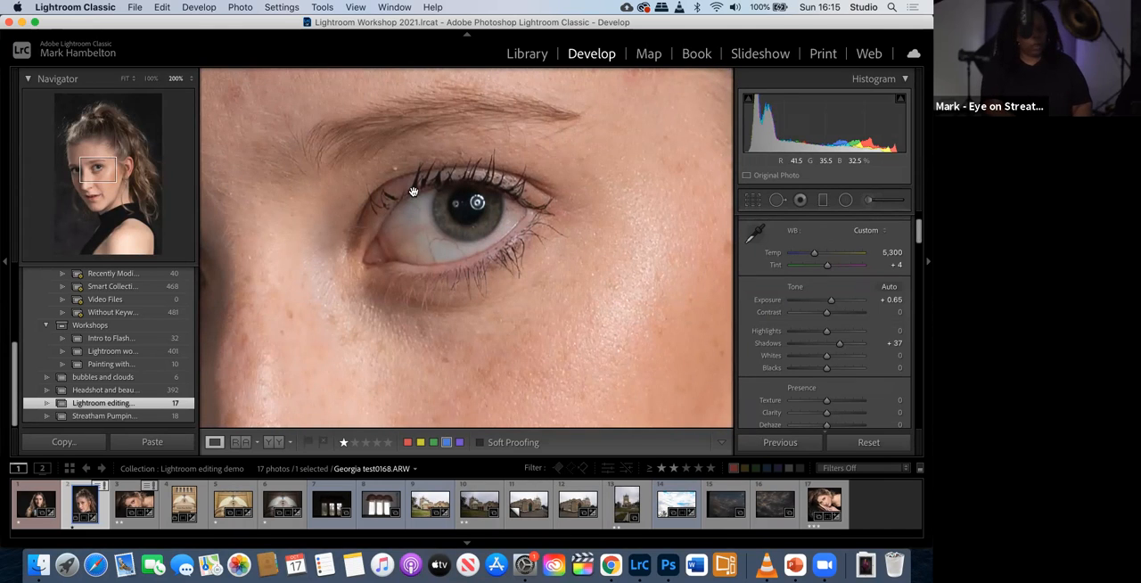
{"action": "scroll", "coordinate": [414, 191], "scroll_direction": "up", "scroll_amount": 3}
{"action": "scroll", "coordinate": [414, 191], "scroll_direction": "right", "scroll_amount": 3}
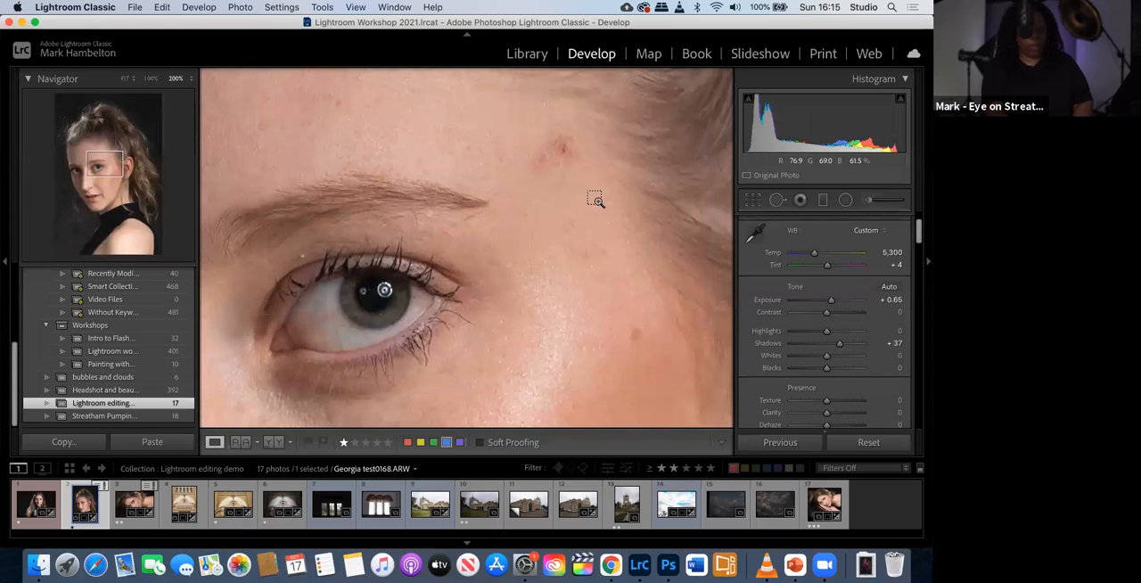
{"action": "key", "text": "super+equal"}
{"action": "scroll", "coordinate": [597, 200], "scroll_direction": "up", "scroll_amount": 3}
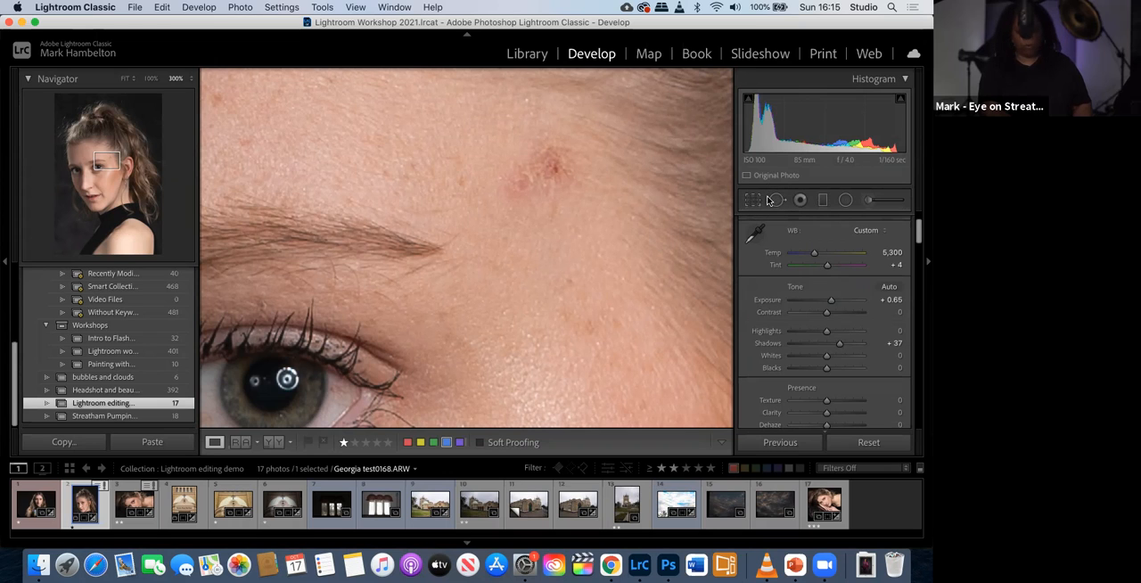
{"action": "left_click", "coordinate": [776, 201]}
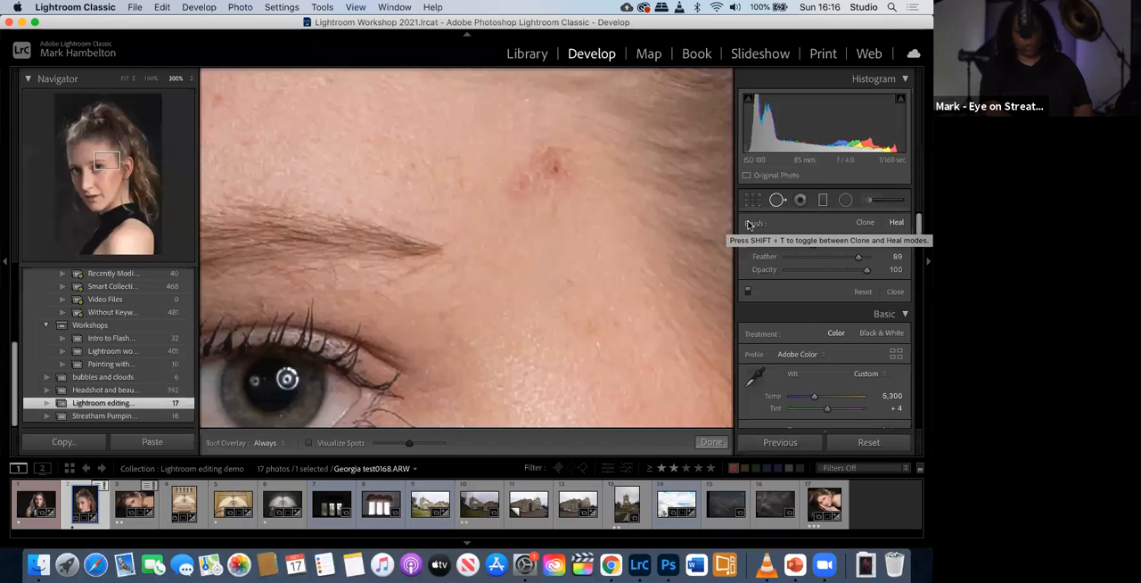
{"action": "left_click", "coordinate": [778, 200]}
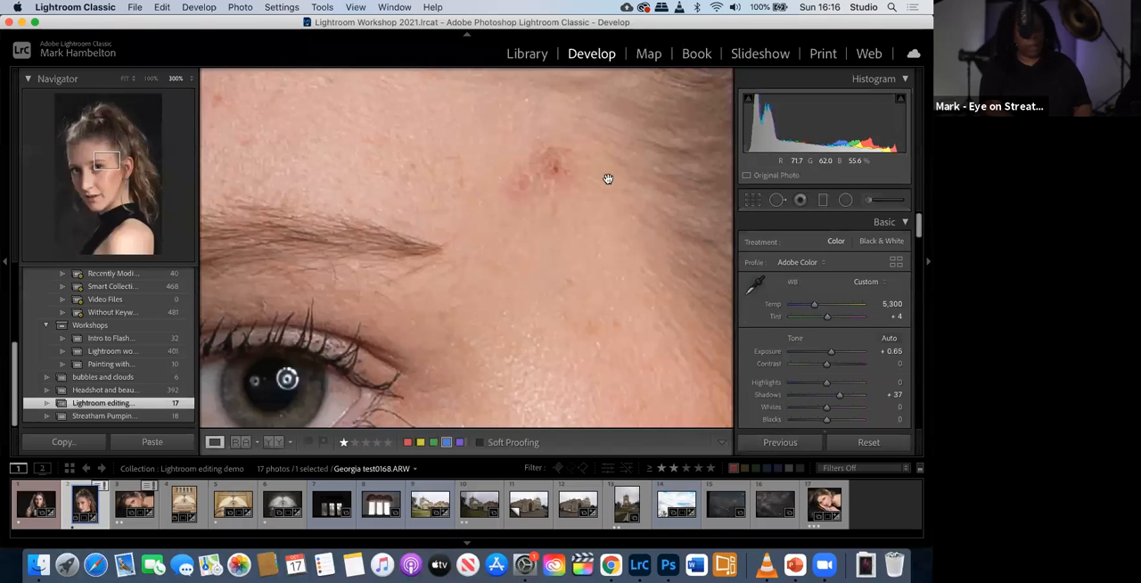
- Heal the blemish beside the eyebrow with the Spot Removal brush at size 29 and Feather 88
{"action": "left_click", "coordinate": [774, 203]}
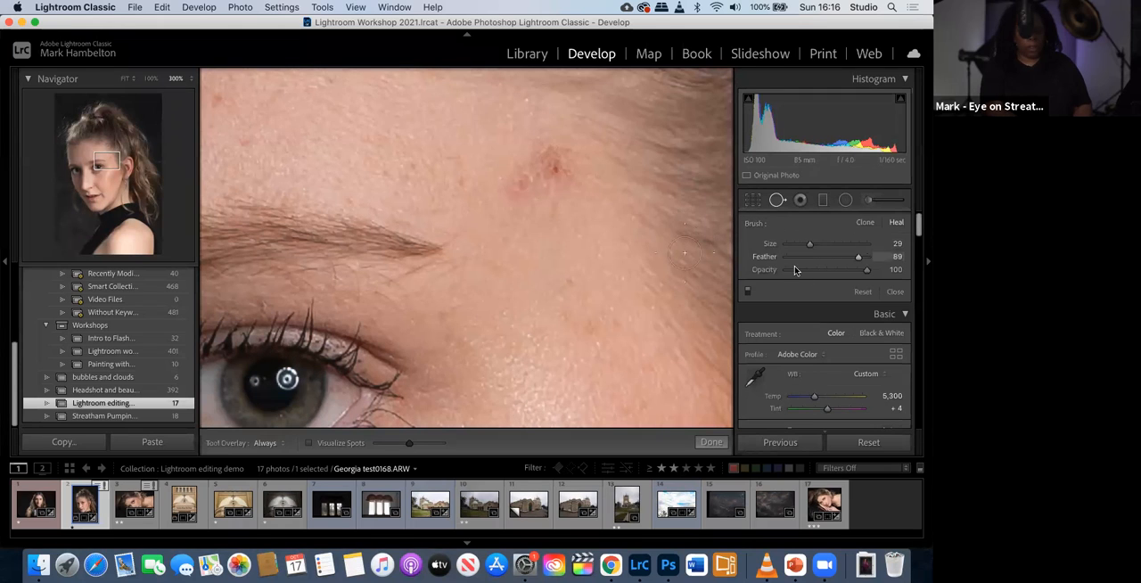
{"action": "left_click_drag", "start_coordinate": [861, 259], "coordinate": [858, 259]}
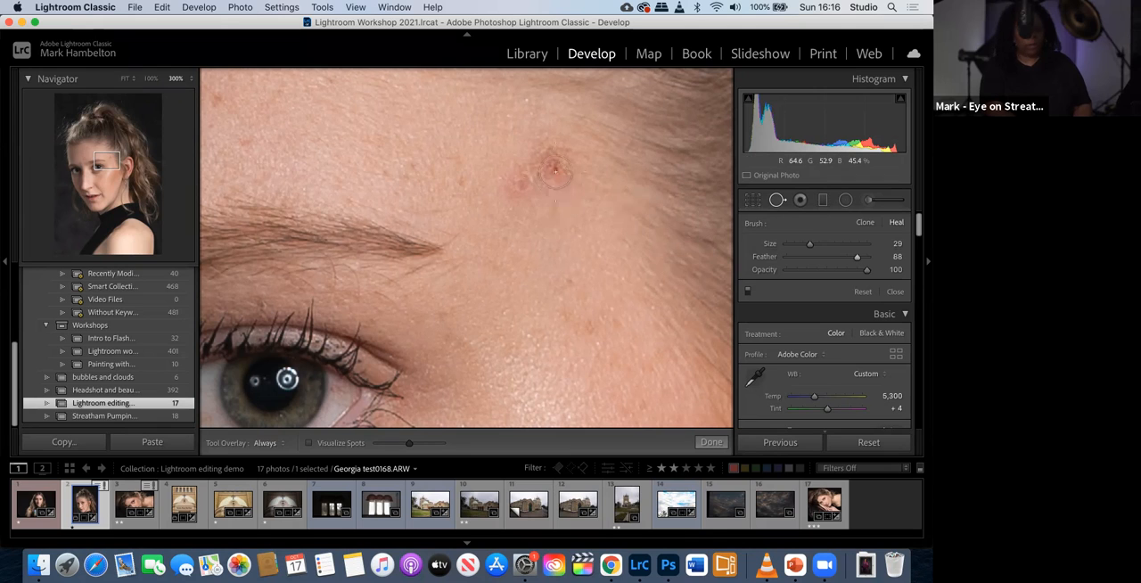
{"action": "mouse_move", "coordinate": [553, 167]}
{"action": "left_mouse_down"}
{"action": "mouse_move", "coordinate": [539, 165]}
{"action": "mouse_move", "coordinate": [545, 173]}
{"action": "left_mouse_up"}
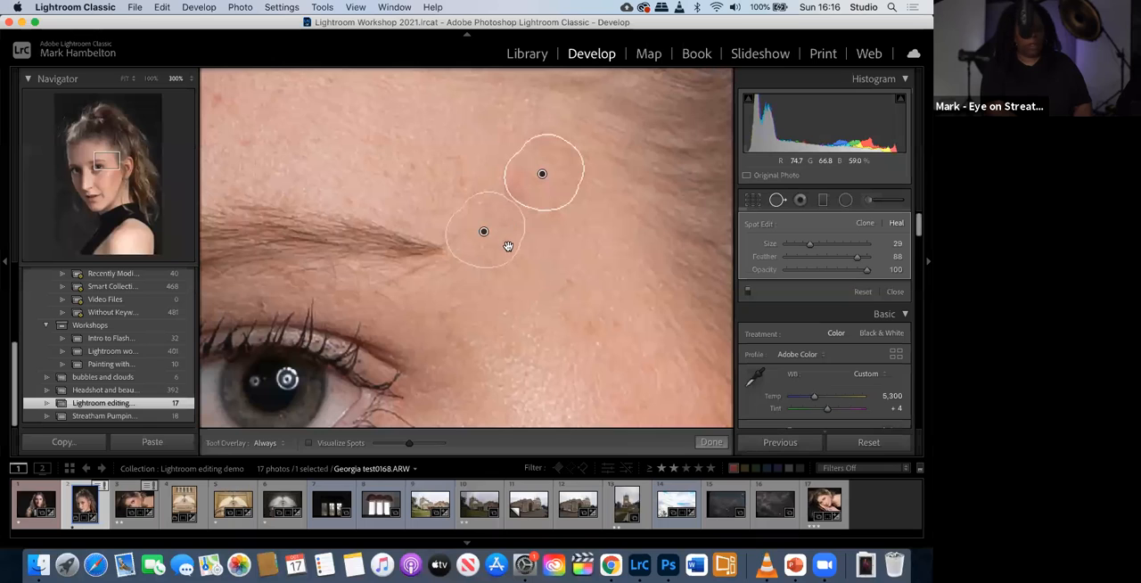
- Try the eyebrow as the heal's source, settle on clear skin just below the blemish, and finish the spot edit
{"action": "mouse_move", "coordinate": [497, 250]}
{"action": "left_mouse_down"}
{"action": "mouse_move", "coordinate": [398, 265]}
{"action": "mouse_move", "coordinate": [366, 253]}
{"action": "left_mouse_up"}
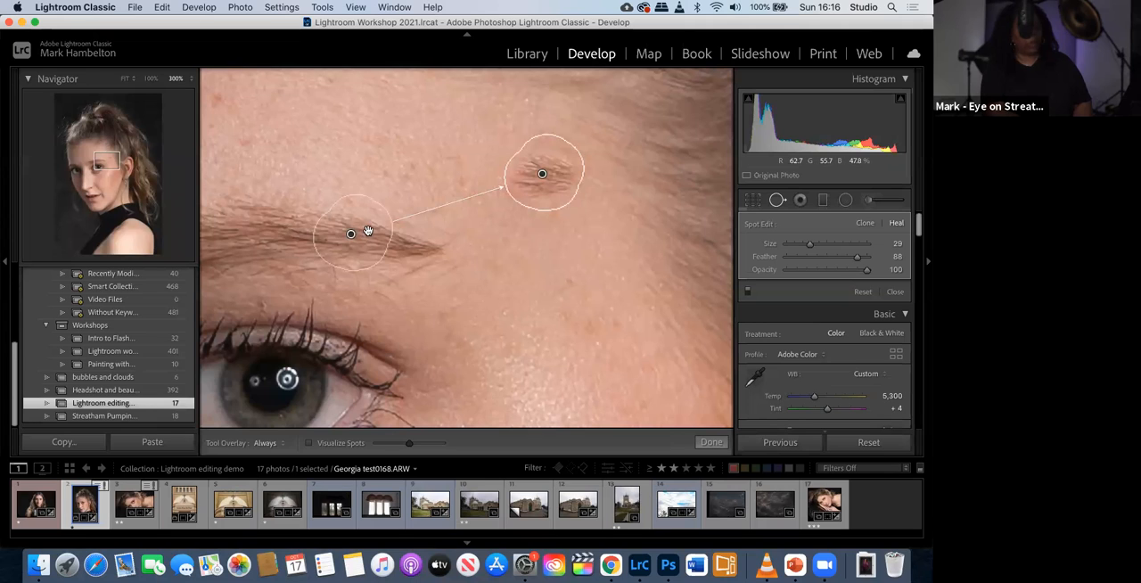
{"action": "mouse_move", "coordinate": [368, 231]}
{"action": "left_mouse_down"}
{"action": "mouse_move", "coordinate": [392, 168]}
{"action": "mouse_move", "coordinate": [432, 134]}
{"action": "left_mouse_up"}
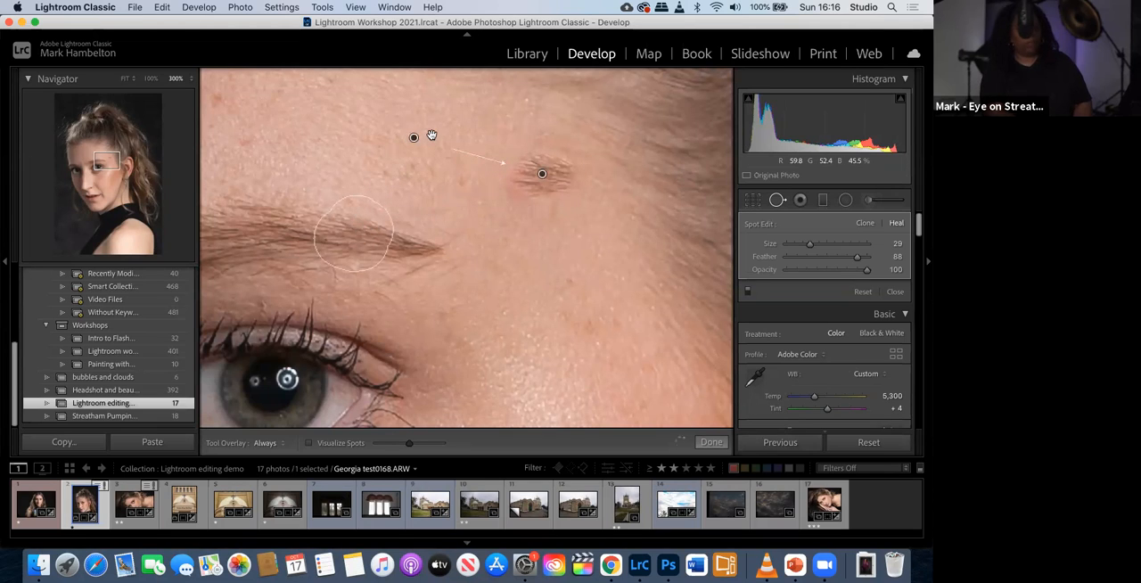
{"action": "mouse_move", "coordinate": [439, 130]}
{"action": "left_mouse_down"}
{"action": "mouse_move", "coordinate": [505, 222]}
{"action": "mouse_move", "coordinate": [552, 261]}
{"action": "left_mouse_up"}
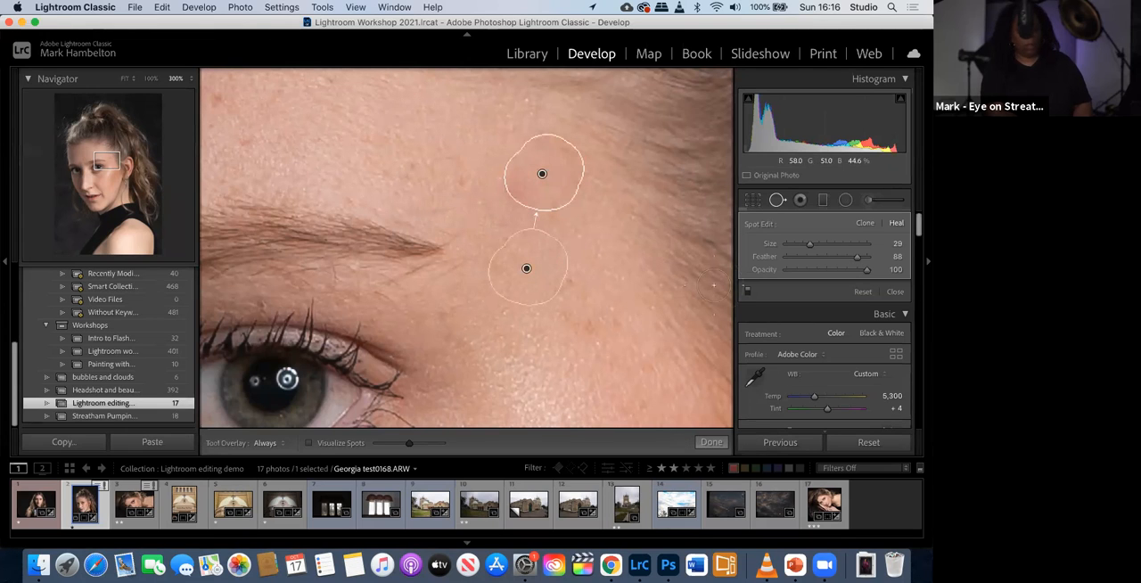
{"action": "left_click", "coordinate": [710, 443]}
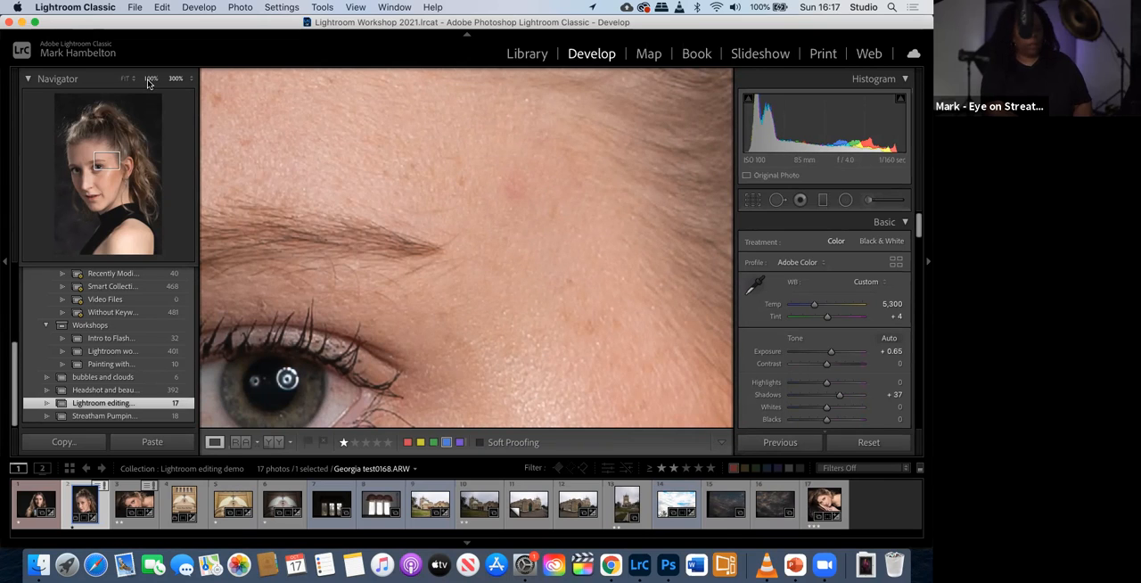
- Heal four blemishes across the forehead, from the upper forehead down to the area above the brows, with the size 29 healing brush
{"action": "left_click_drag", "start_coordinate": [383, 183], "coordinate": [770, 366]}
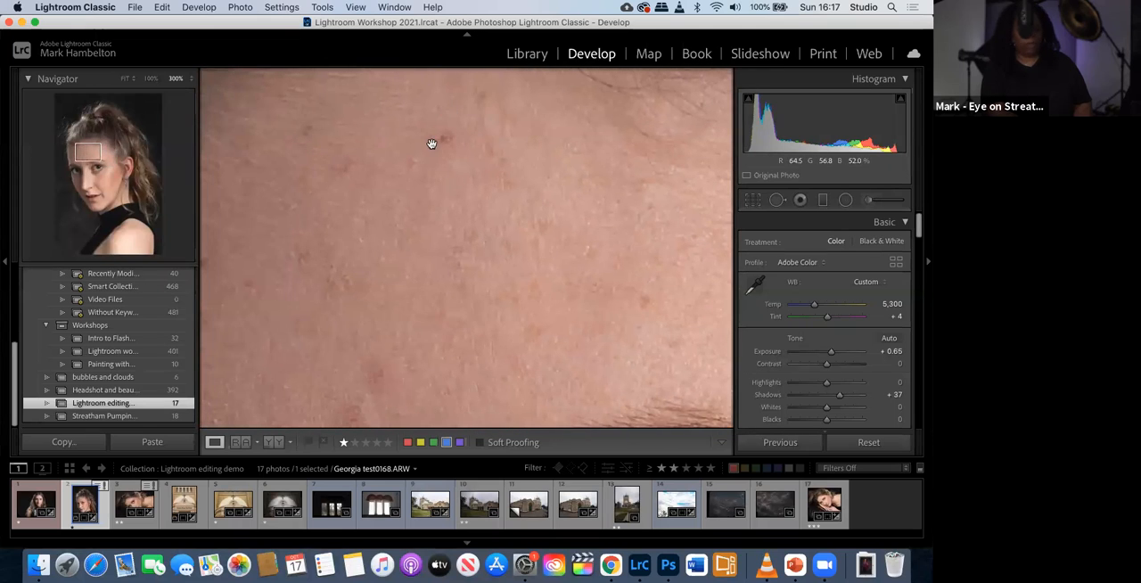
{"action": "left_click", "coordinate": [777, 201]}
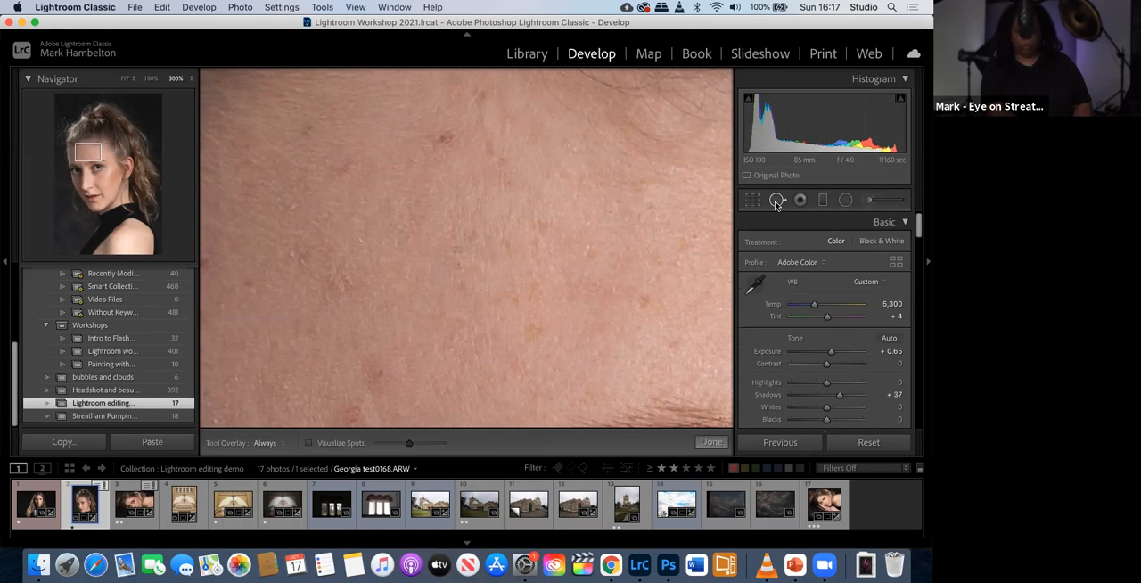
{"action": "left_click", "coordinate": [444, 134]}
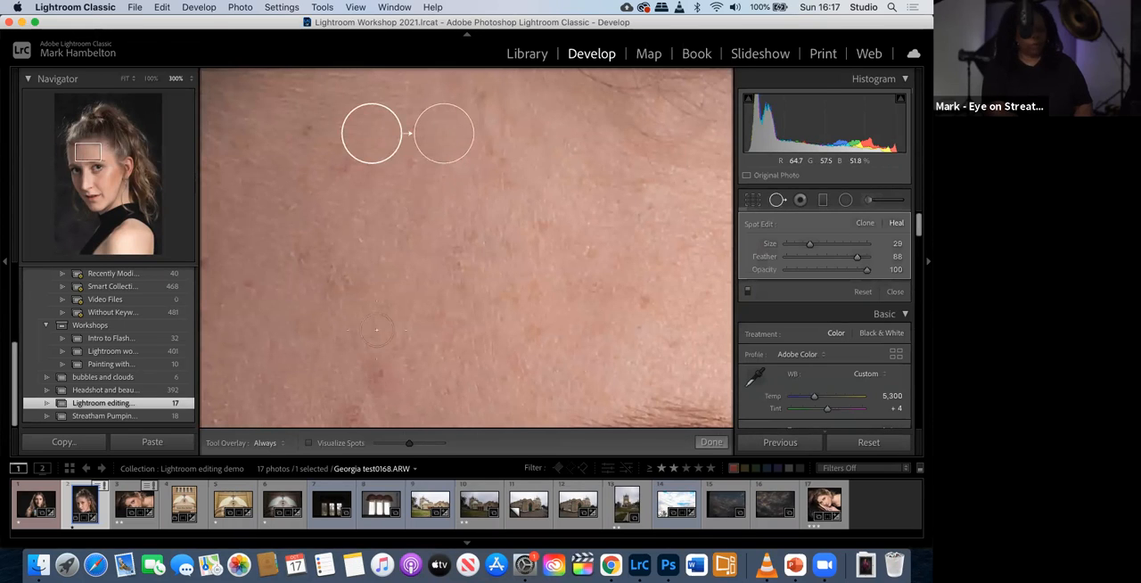
{"action": "left_click", "coordinate": [383, 376]}
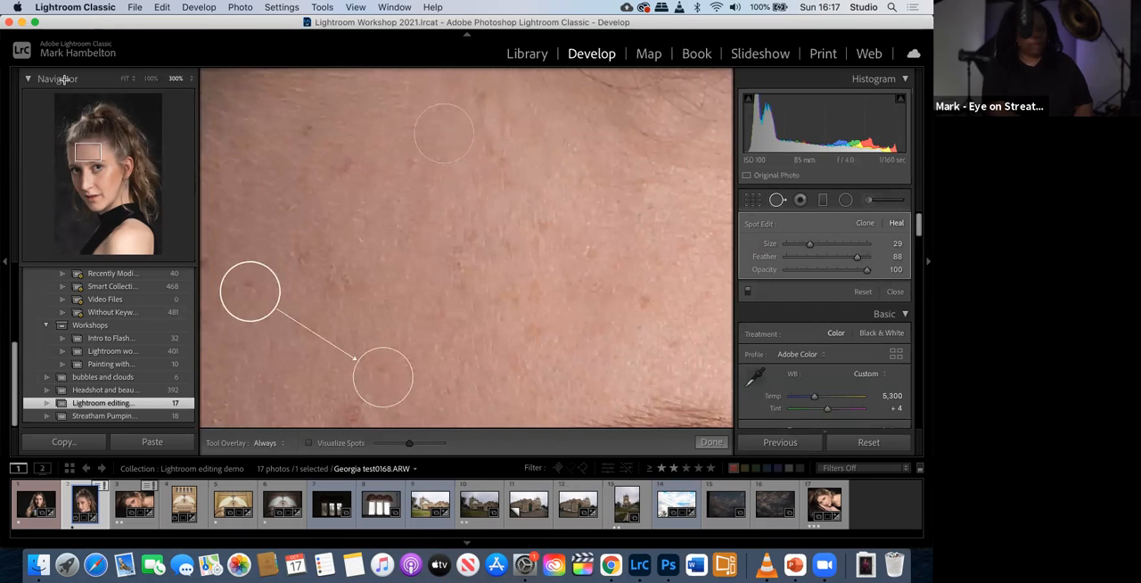
{"action": "left_click_drag", "start_coordinate": [93, 158], "coordinate": [87, 161]}
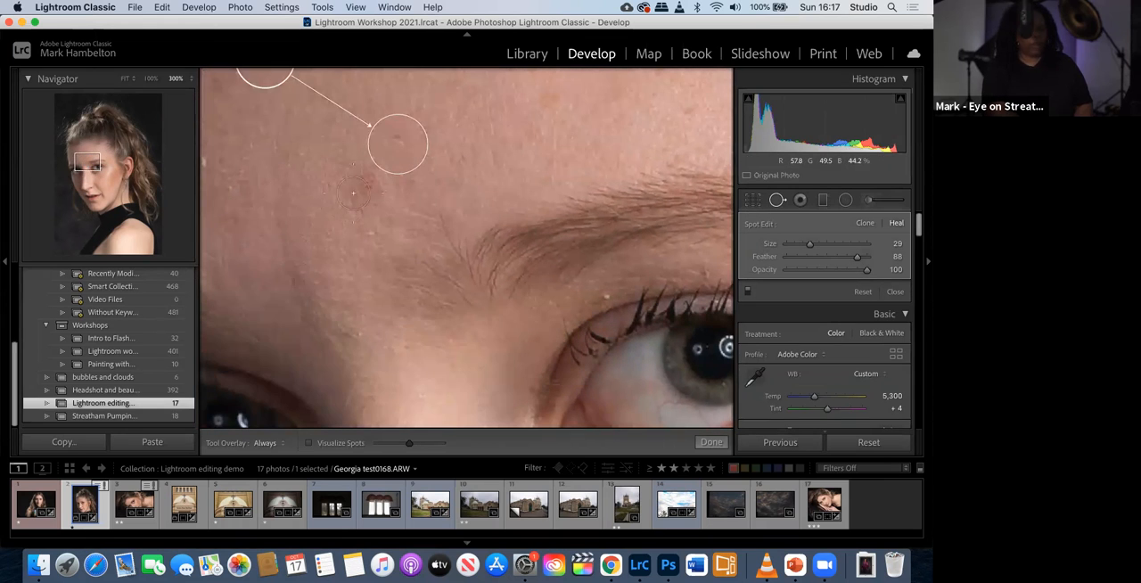
{"action": "left_click", "coordinate": [368, 186]}
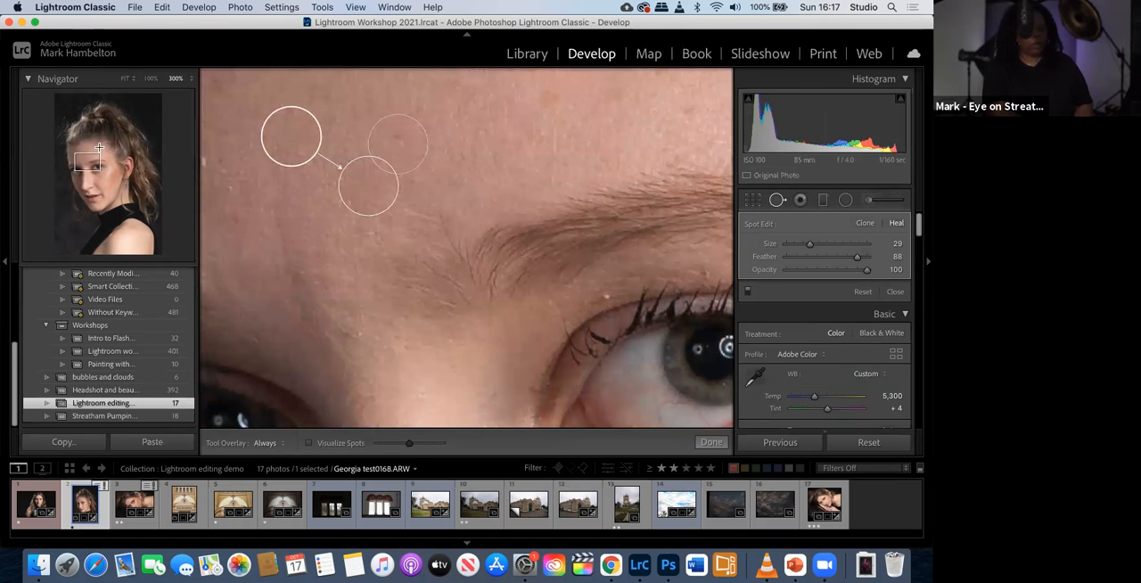
{"action": "left_click_drag", "start_coordinate": [95, 159], "coordinate": [77, 163]}
{"action": "left_click", "coordinate": [388, 203]}
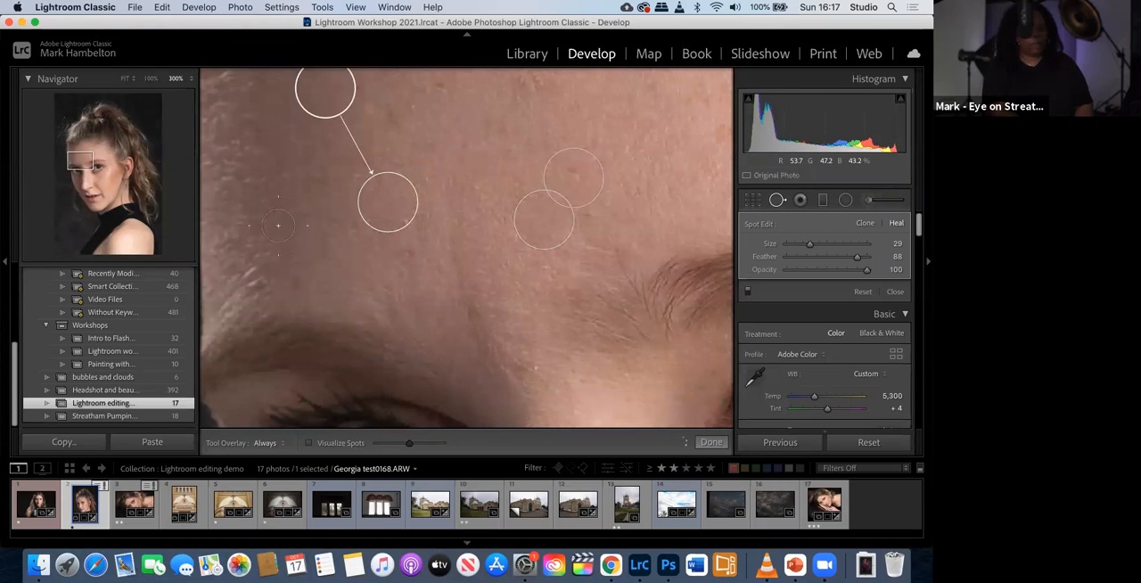
- Heal the dark spot on the cheek beside the nose, sample clean cheek skin above it, and finish spot removal
{"action": "left_click_drag", "start_coordinate": [80, 167], "coordinate": [83, 193]}
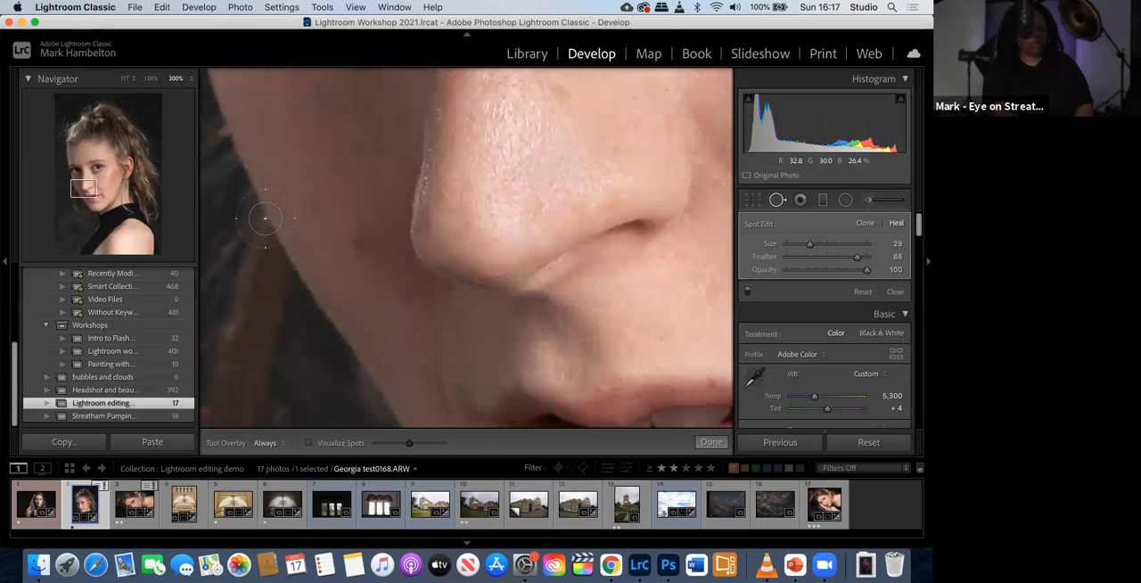
{"action": "left_click", "coordinate": [359, 245]}
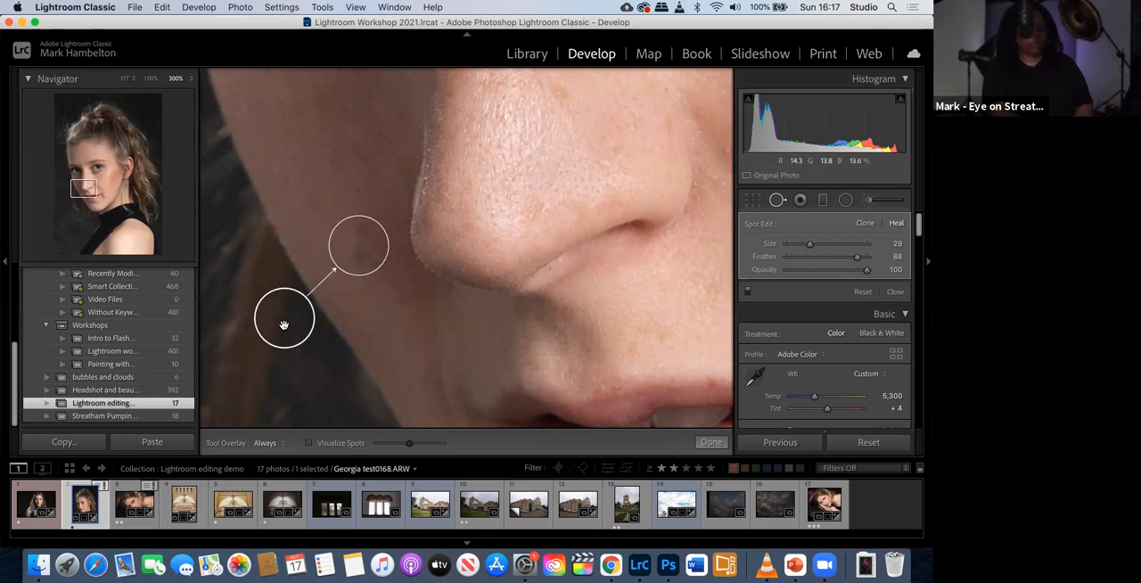
{"action": "mouse_move", "coordinate": [285, 323]}
{"action": "left_mouse_down"}
{"action": "mouse_move", "coordinate": [255, 224]}
{"action": "mouse_move", "coordinate": [273, 184]}
{"action": "mouse_move", "coordinate": [307, 165]}
{"action": "left_mouse_up"}
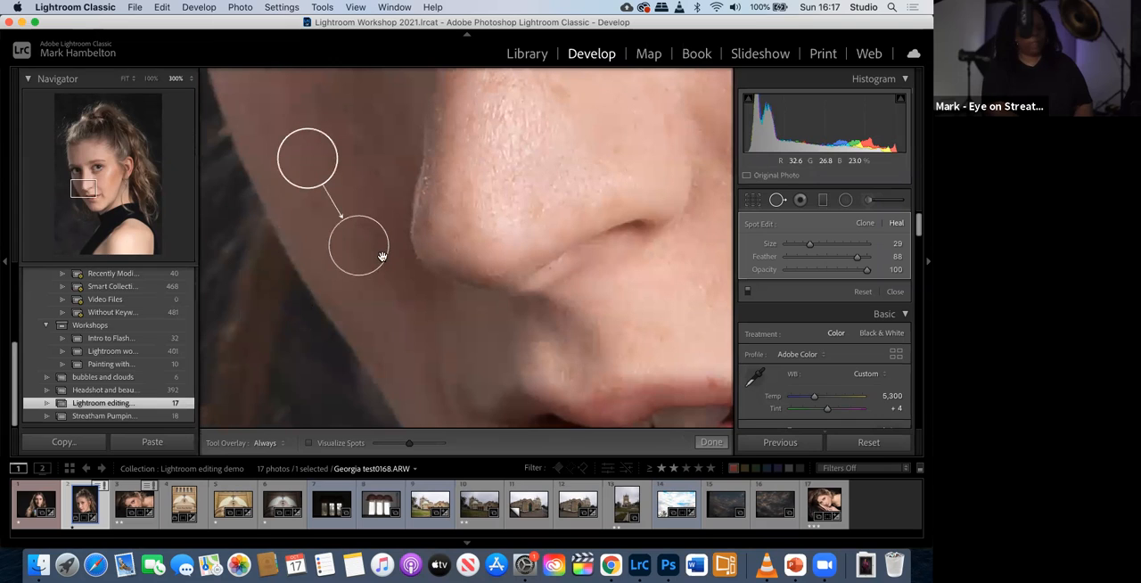
{"action": "left_click", "coordinate": [715, 444]}
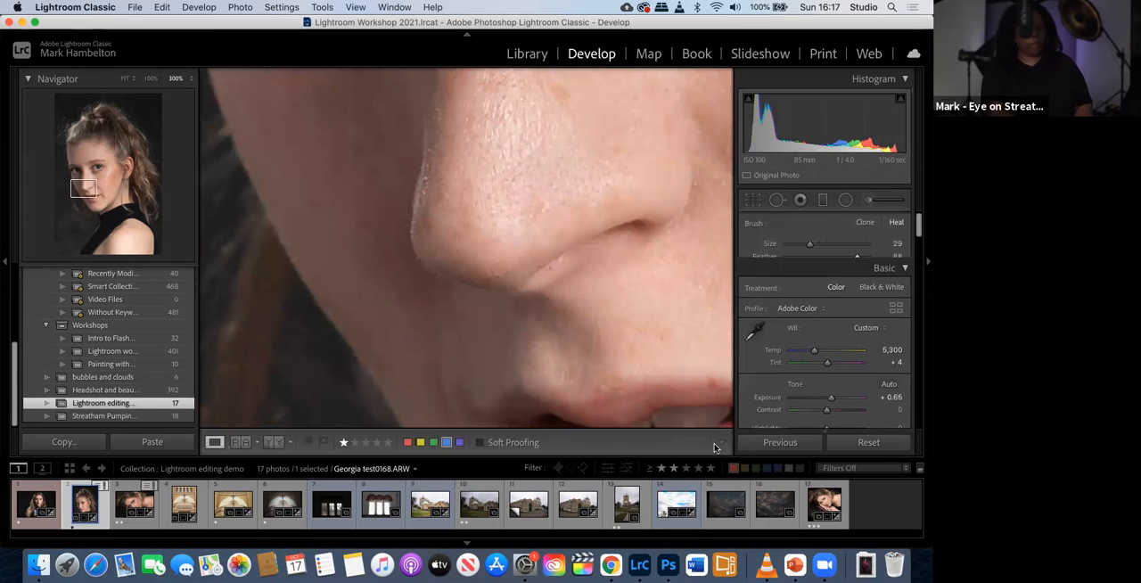
- Compare the retouched face with its original at 100%, first by switching to the Before view and then side by side
{"action": "left_click", "coordinate": [126, 79]}
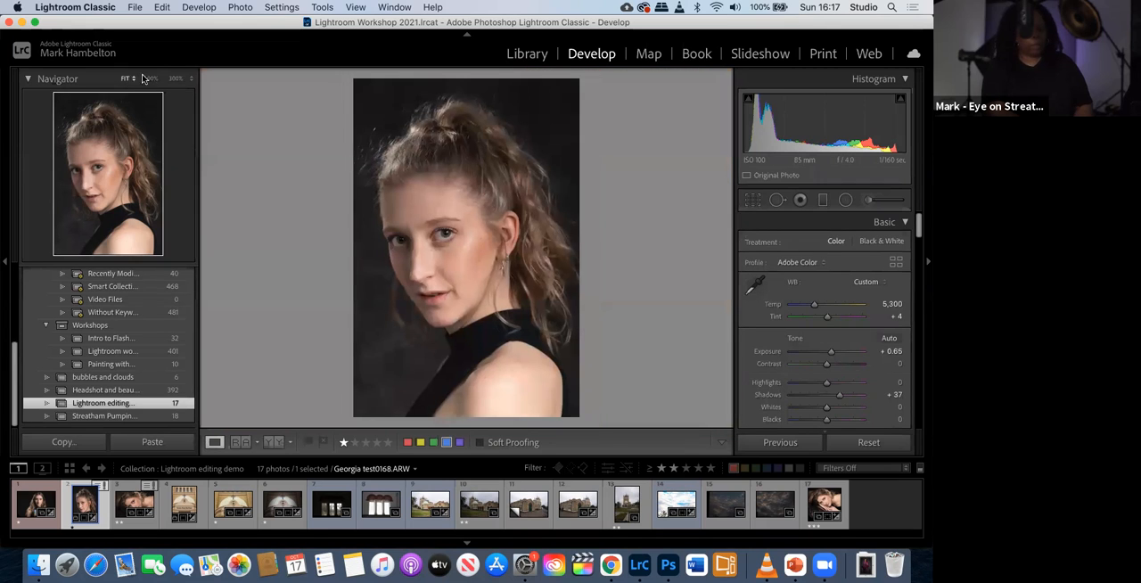
{"action": "left_click", "coordinate": [173, 79]}
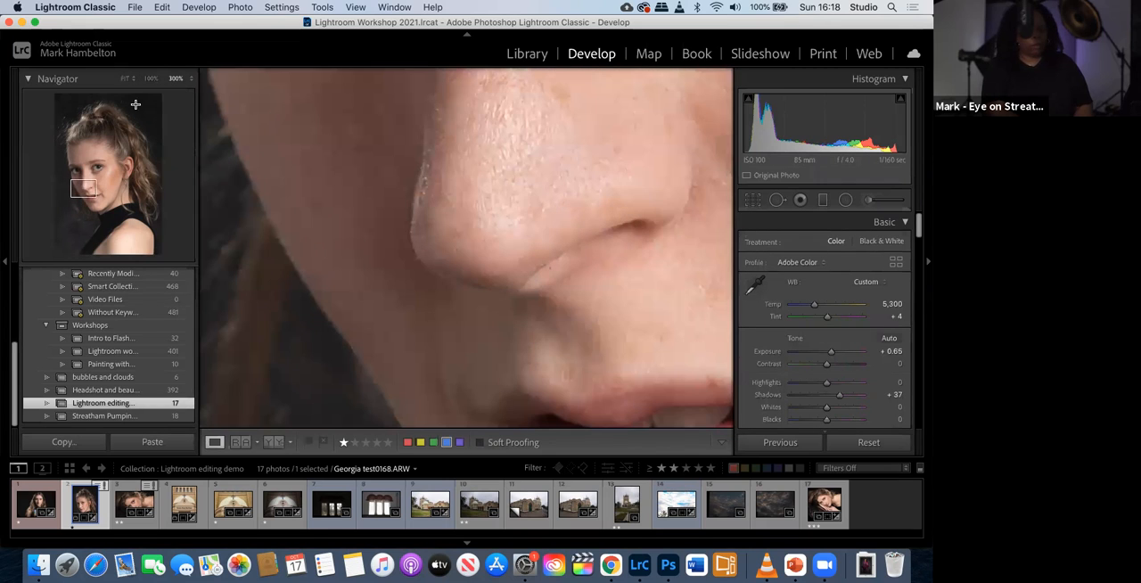
{"action": "key", "text": "super+minus"}
{"action": "key", "text": "super+minus"}
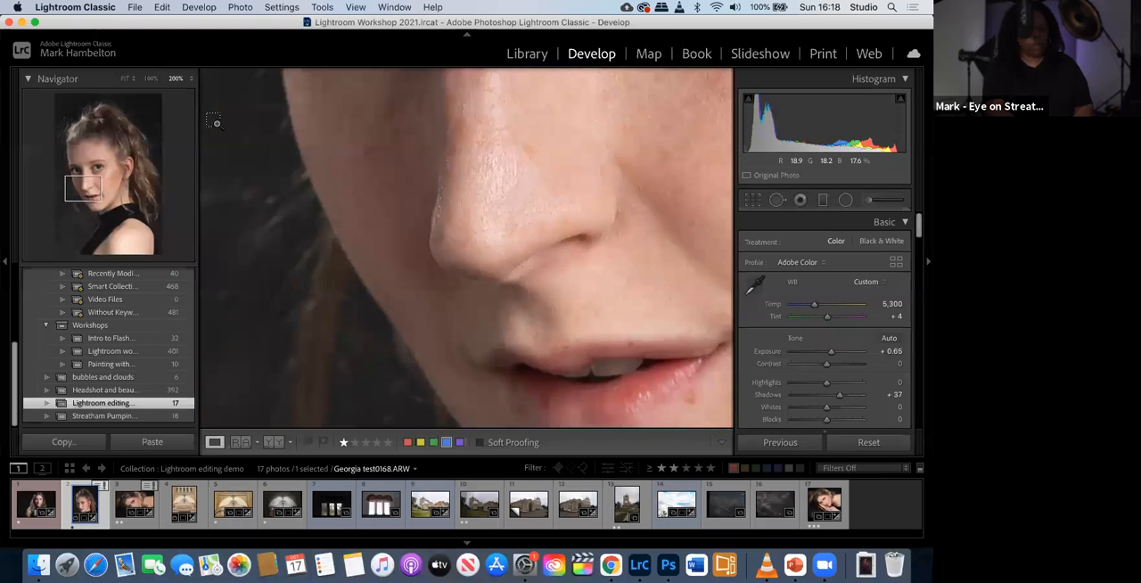
{"action": "left_click_drag", "start_coordinate": [375, 235], "coordinate": [283, 282]}
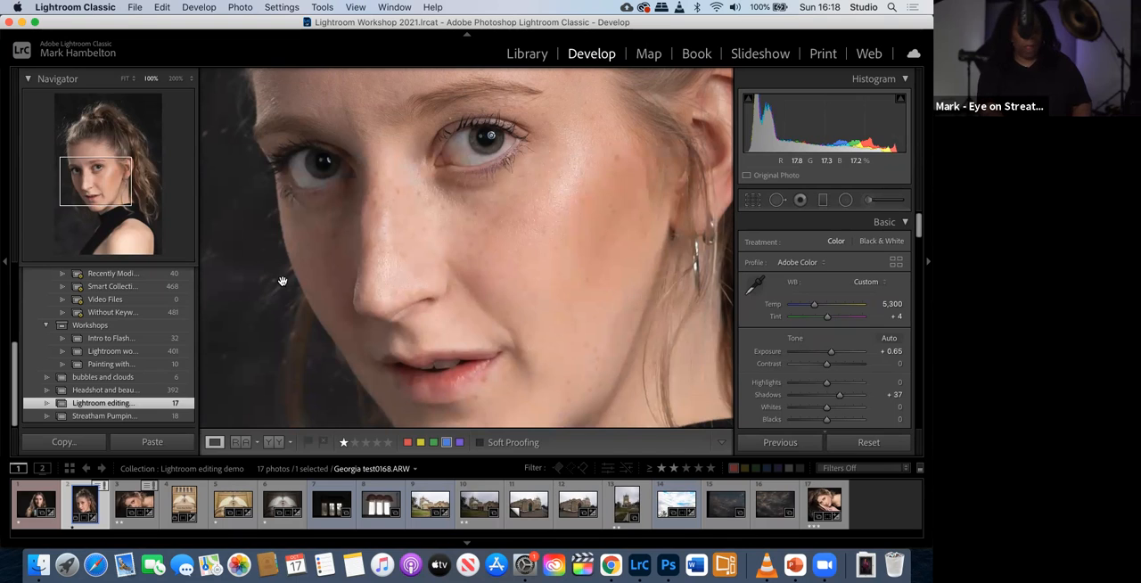
{"action": "key", "text": "backslash"}
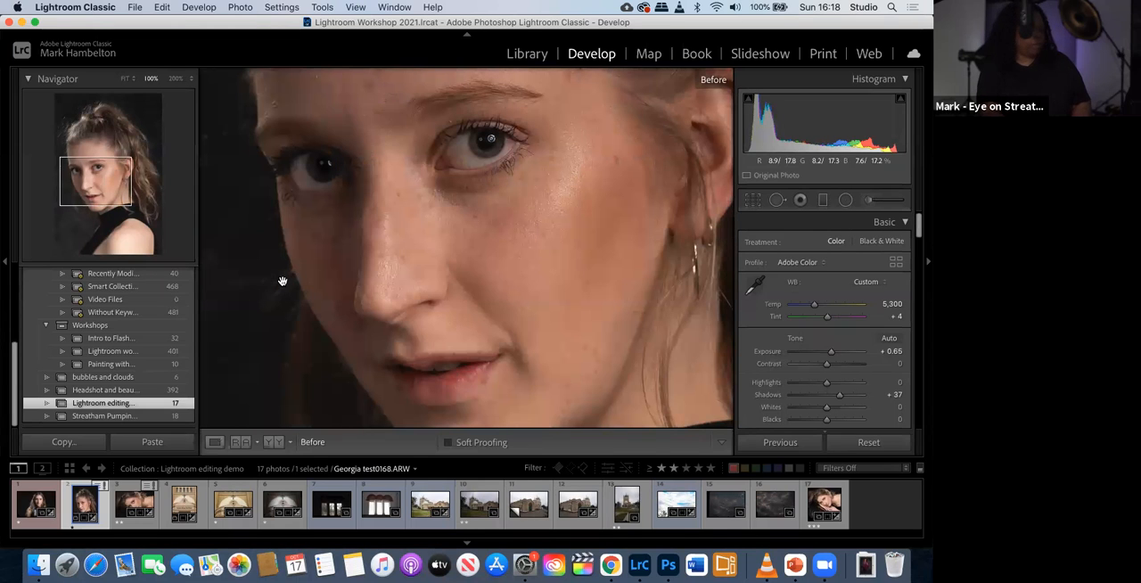
{"action": "key", "text": "backslash"}
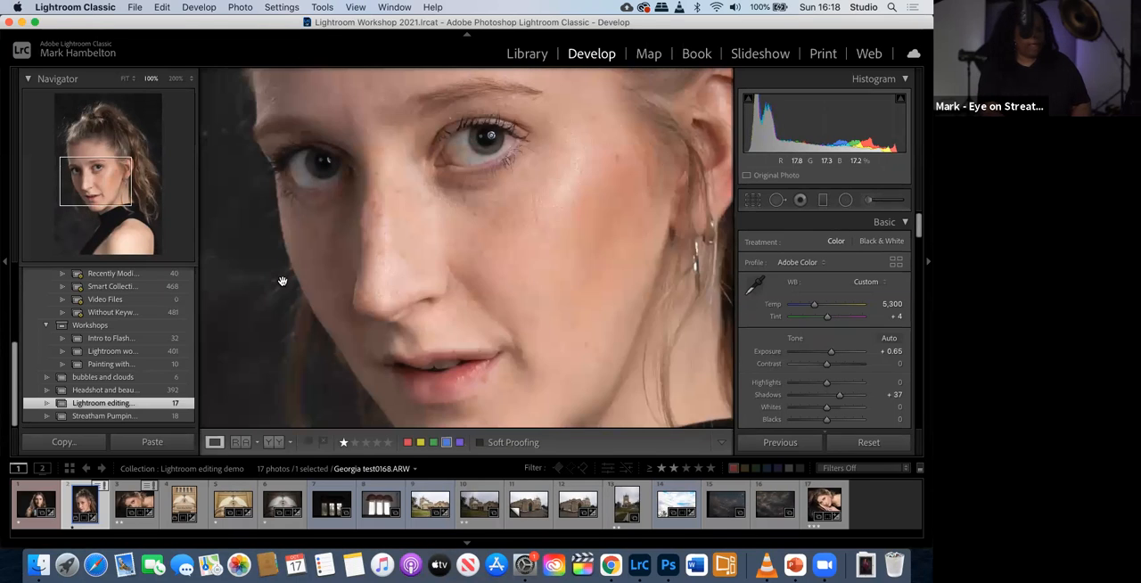
{"action": "left_click", "coordinate": [269, 442]}
{"action": "left_click_drag", "start_coordinate": [263, 279], "coordinate": [280, 354]}
{"action": "left_click_drag", "start_coordinate": [290, 267], "coordinate": [329, 193]}
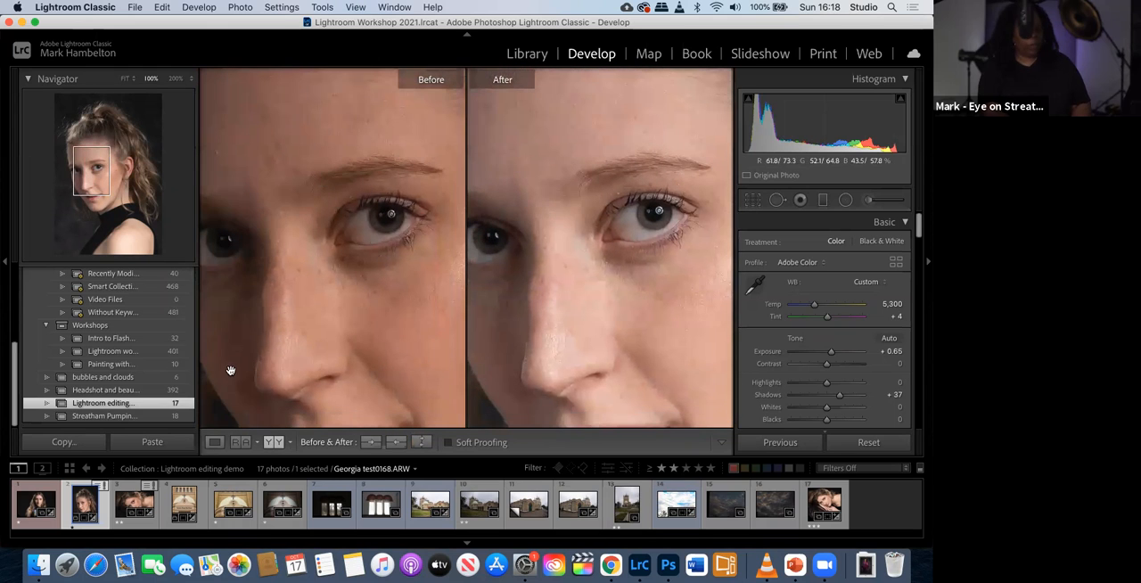
{"action": "left_click", "coordinate": [214, 444]}
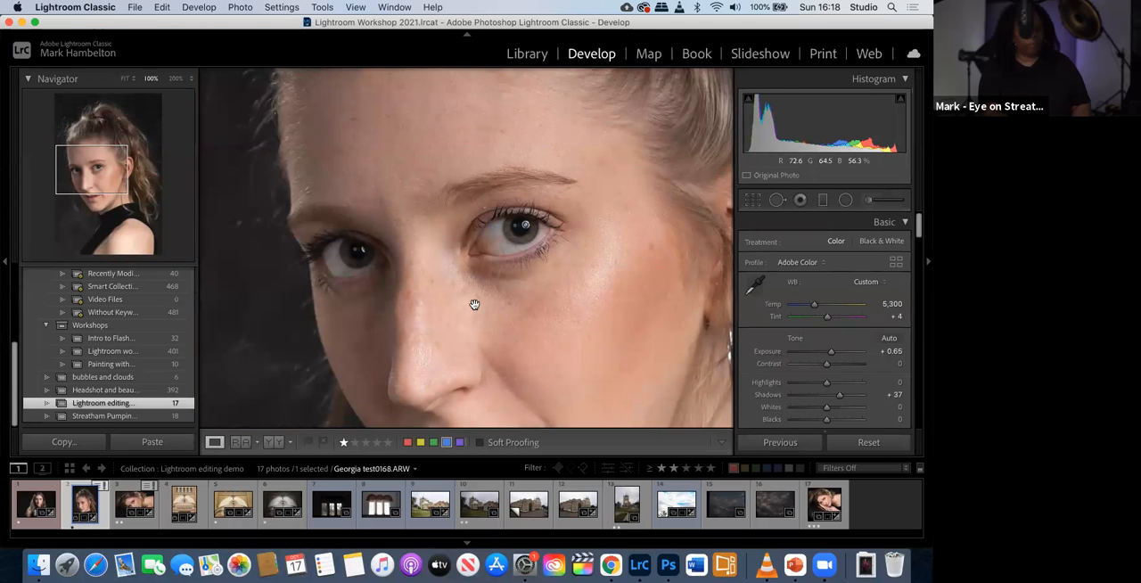
- Set up a new Adjustment Brush mask with the Teeth Whitening effect and a brush size of 3.2
{"action": "scroll", "coordinate": [462, 205], "scroll_direction": "down", "scroll_amount": 5}
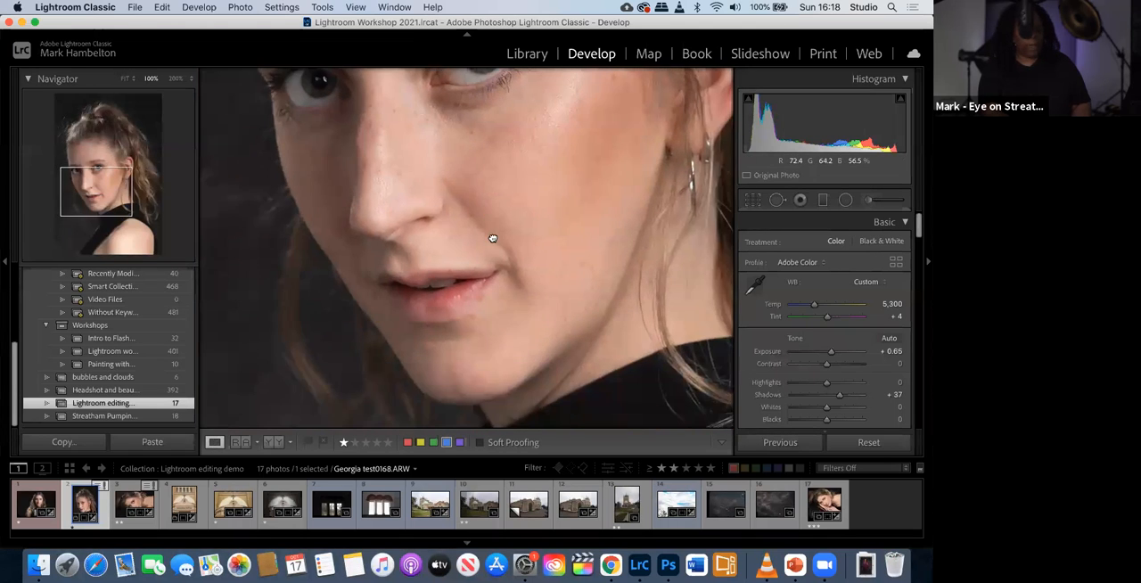
{"action": "scroll", "coordinate": [489, 256], "scroll_direction": "up", "scroll_amount": 1}
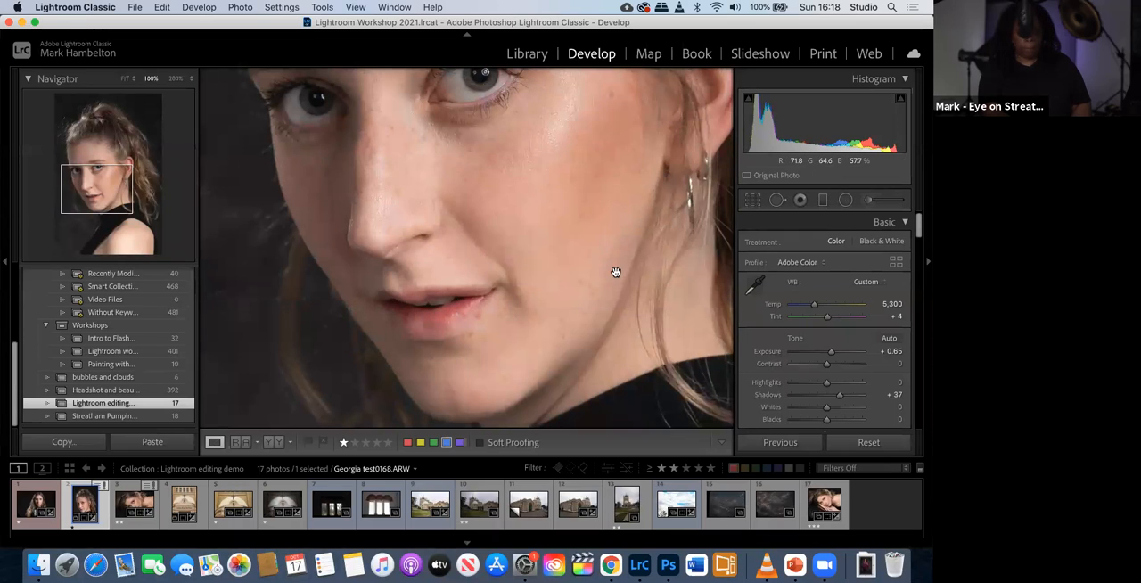
{"action": "left_click", "coordinate": [870, 201]}
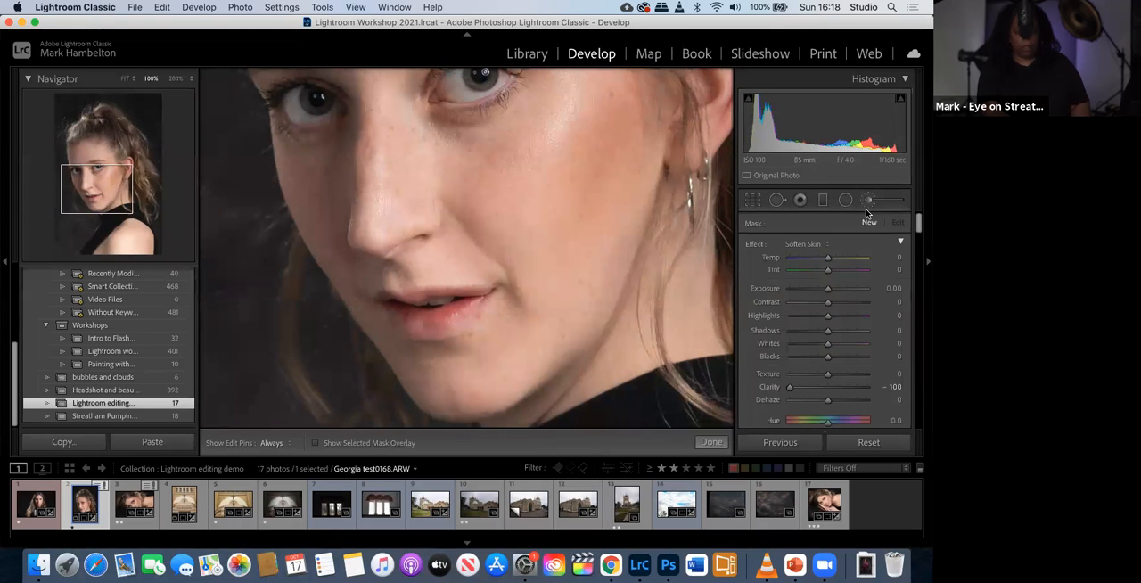
{"action": "left_click", "coordinate": [826, 247]}
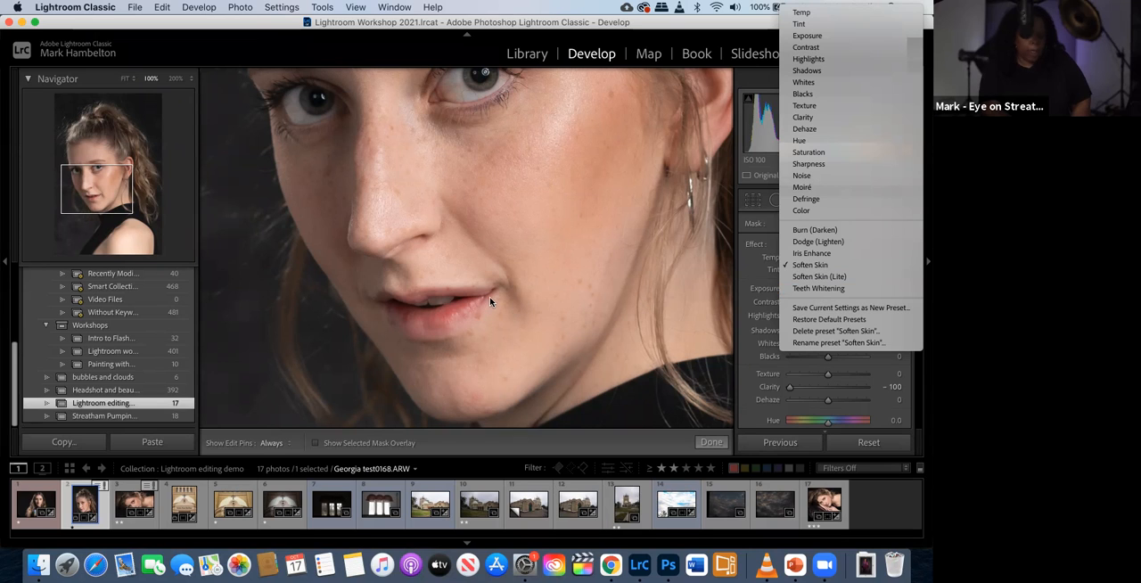
{"action": "left_click", "coordinate": [814, 288]}
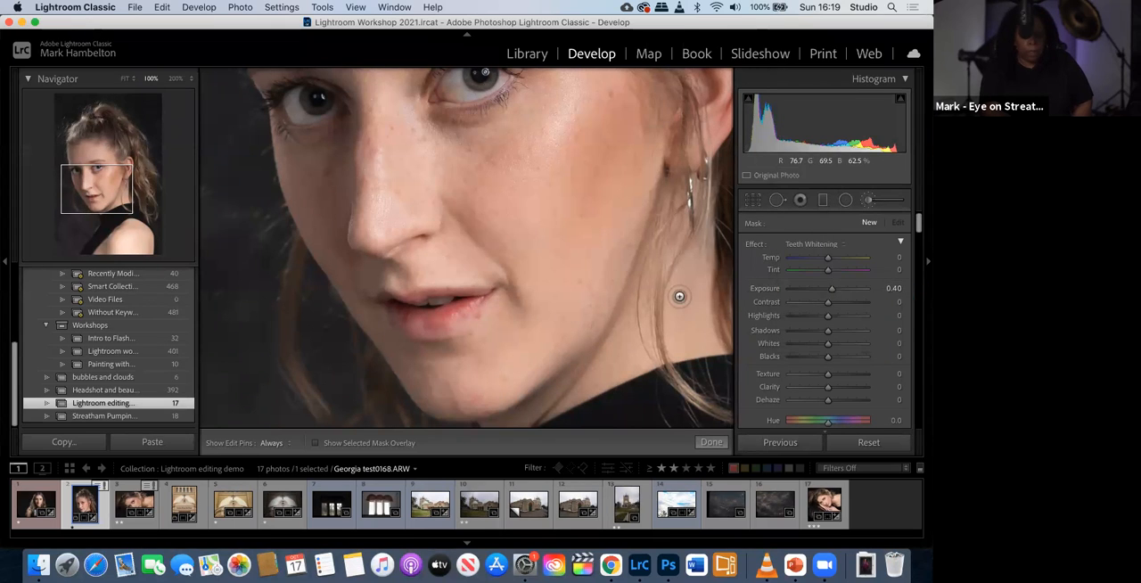
{"action": "left_click_drag", "start_coordinate": [919, 224], "coordinate": [921, 243]}
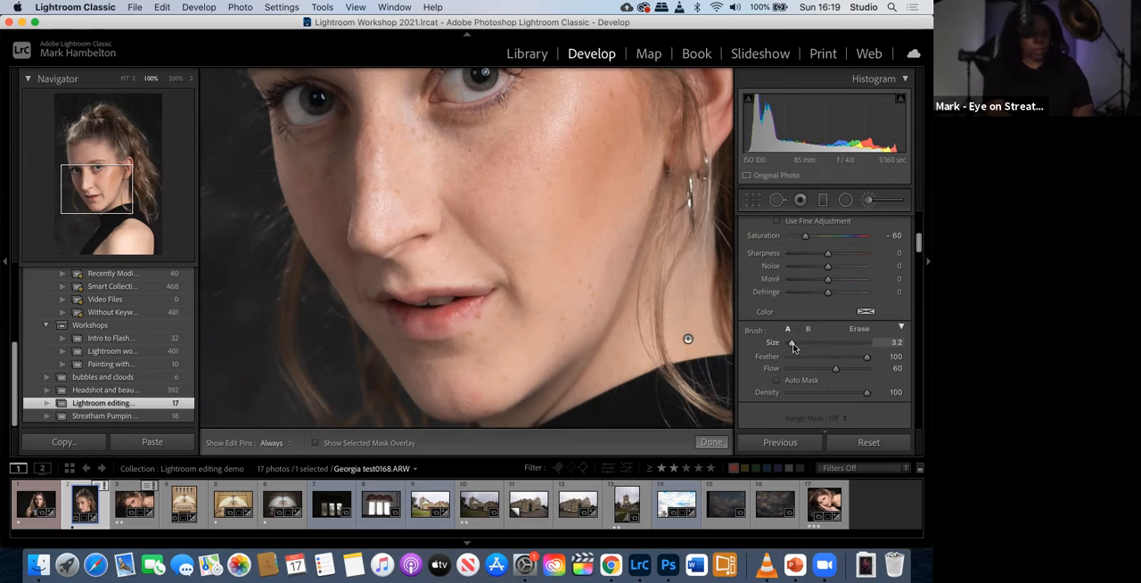
- Paint the Teeth Whitening effect over the visible front teeth and show the selected mask overlay
{"action": "key", "text": "super+equal"}
{"action": "key", "text": "super+equal"}
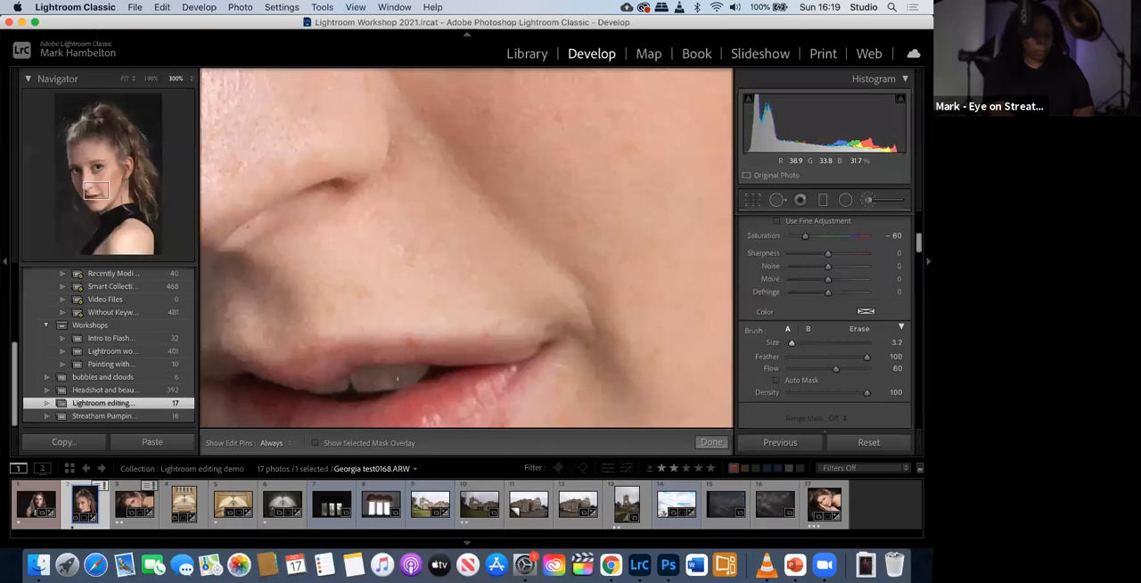
{"action": "left_click_drag", "start_coordinate": [398, 379], "coordinate": [369, 388]}
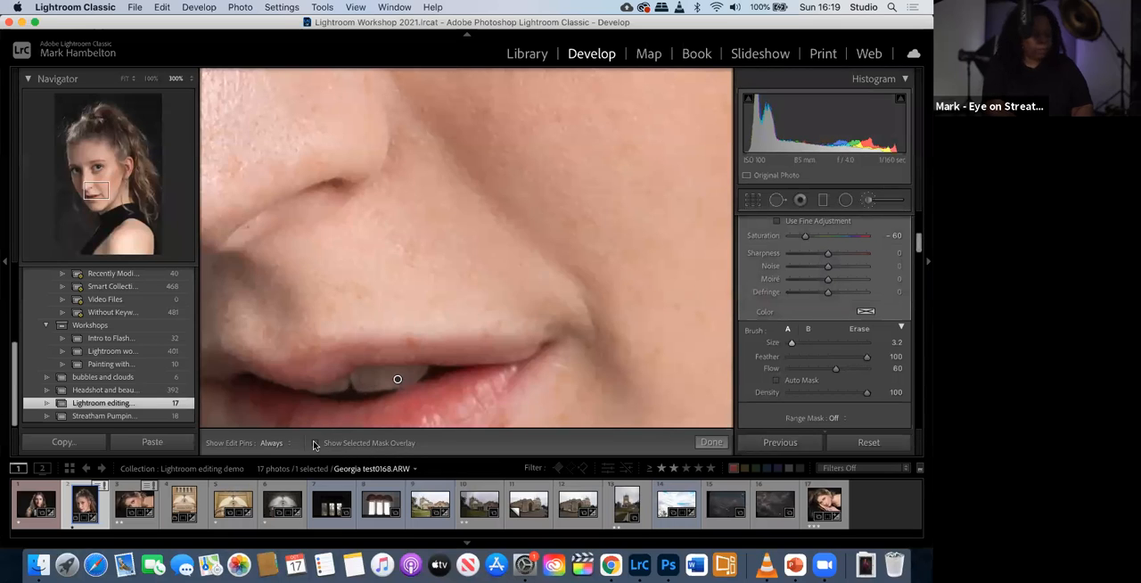
{"action": "key", "text": "o"}
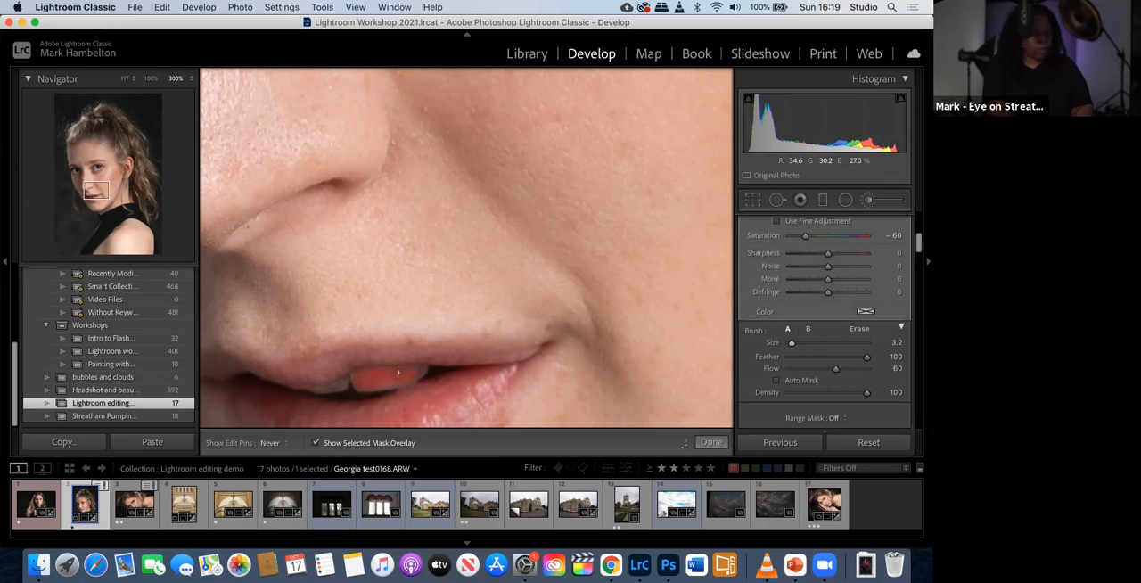
- Extend the Teeth Whitening mask over the unpainted teeth beside the front tooth, check the overlay and pins, and finish the brush
{"action": "left_click", "coordinate": [315, 443]}
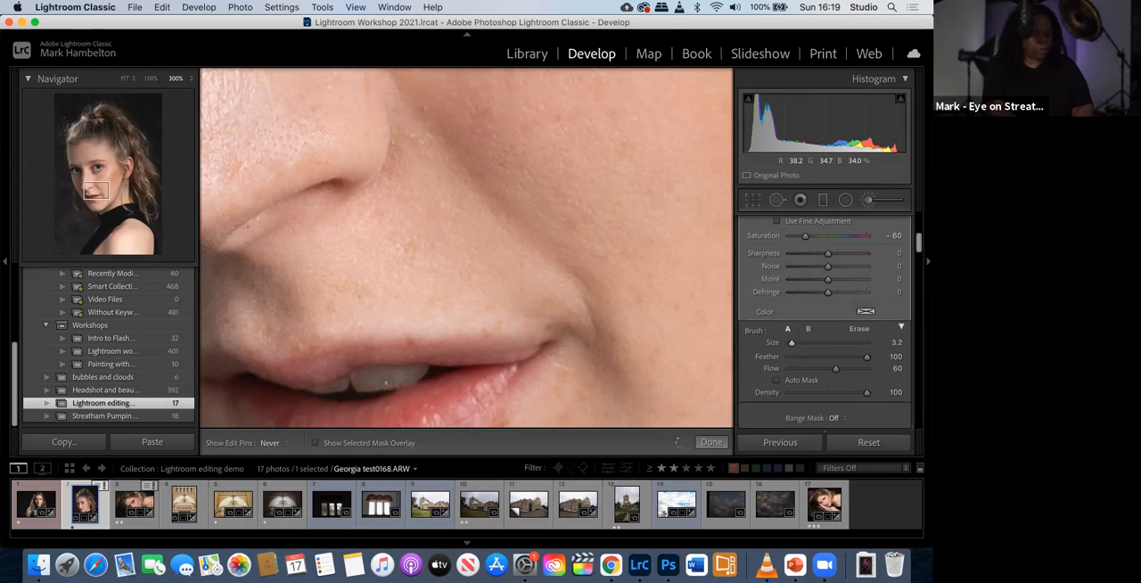
{"action": "key", "text": "h"}
{"action": "left_click", "coordinate": [314, 443]}
{"action": "key", "text": "h"}
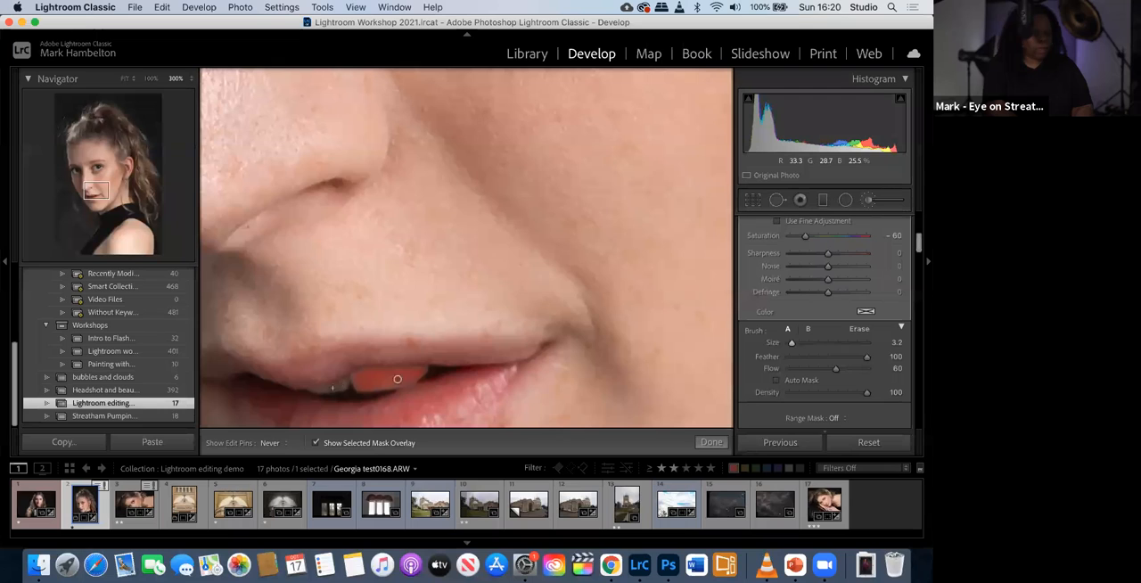
{"action": "left_click_drag", "start_coordinate": [327, 389], "coordinate": [356, 377]}
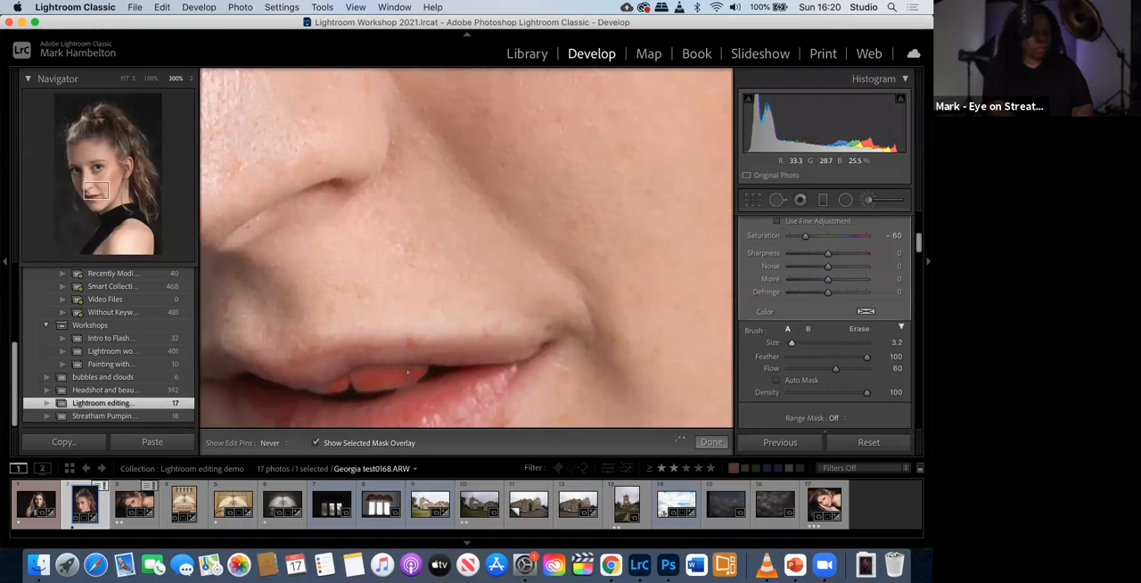
{"action": "key", "text": "h"}
{"action": "key", "text": "h"}
{"action": "key", "text": "h"}
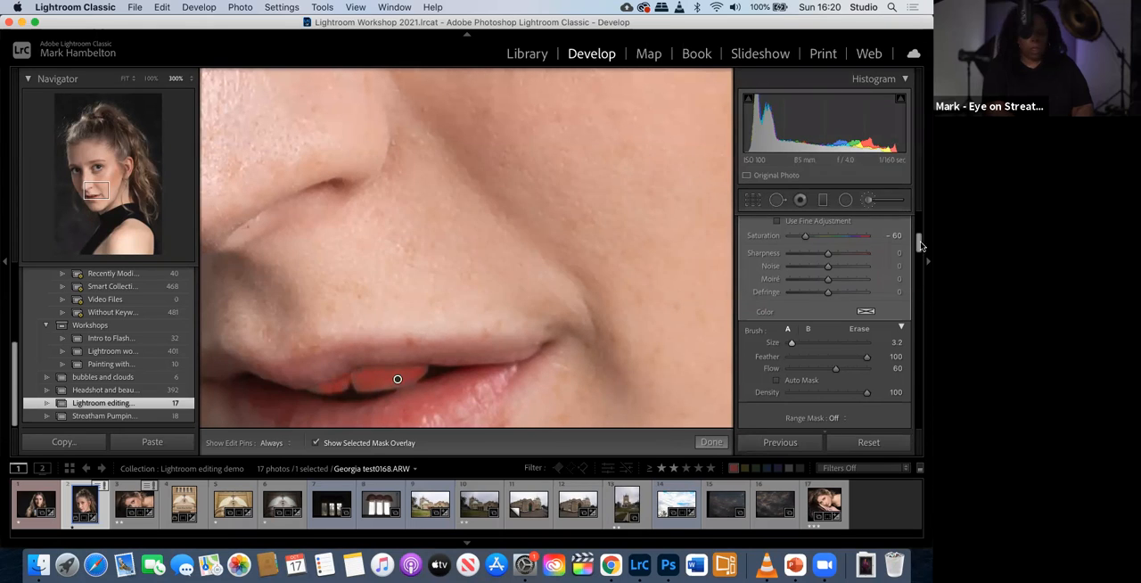
{"action": "scroll", "coordinate": [920, 249], "scroll_direction": "down", "scroll_amount": 2}
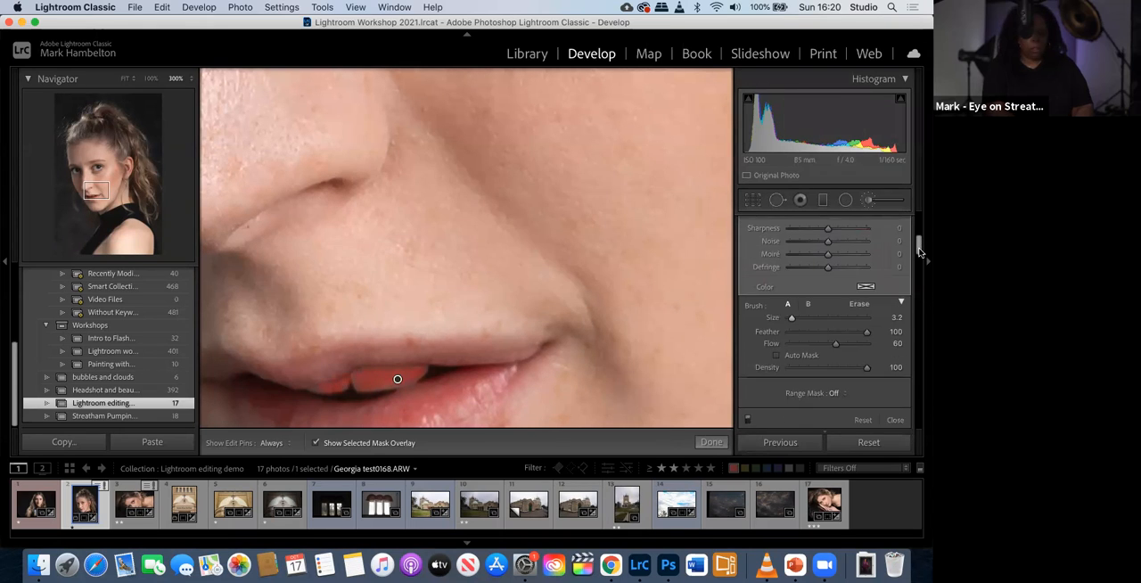
{"action": "left_click", "coordinate": [711, 442]}
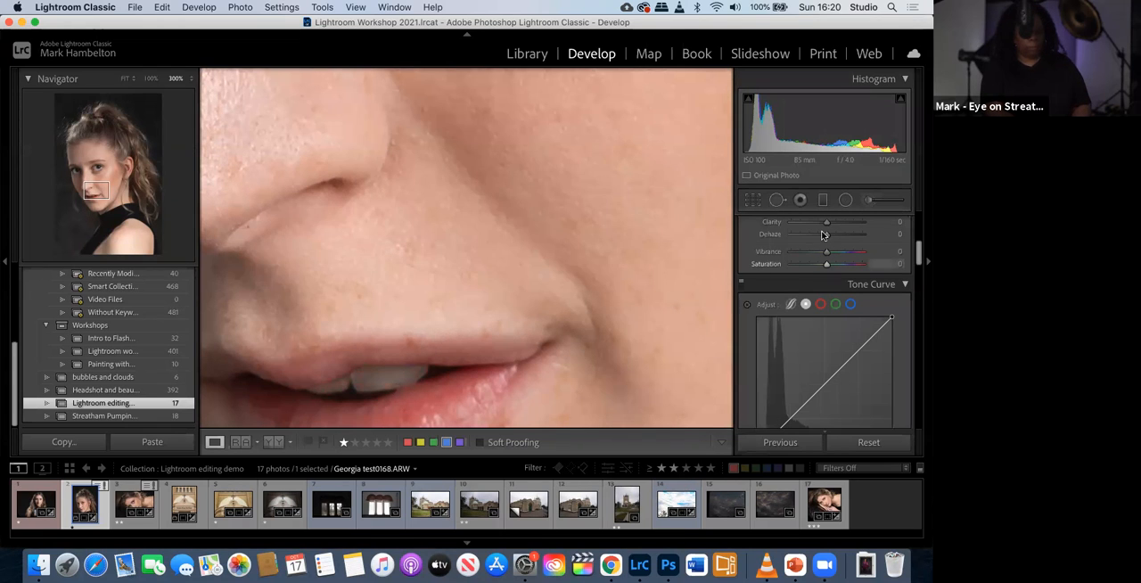
- Paint a trial Teeth Whitening stroke spilling from the teeth onto the skin above the lip, and erase the spill
{"action": "left_click", "coordinate": [868, 202]}
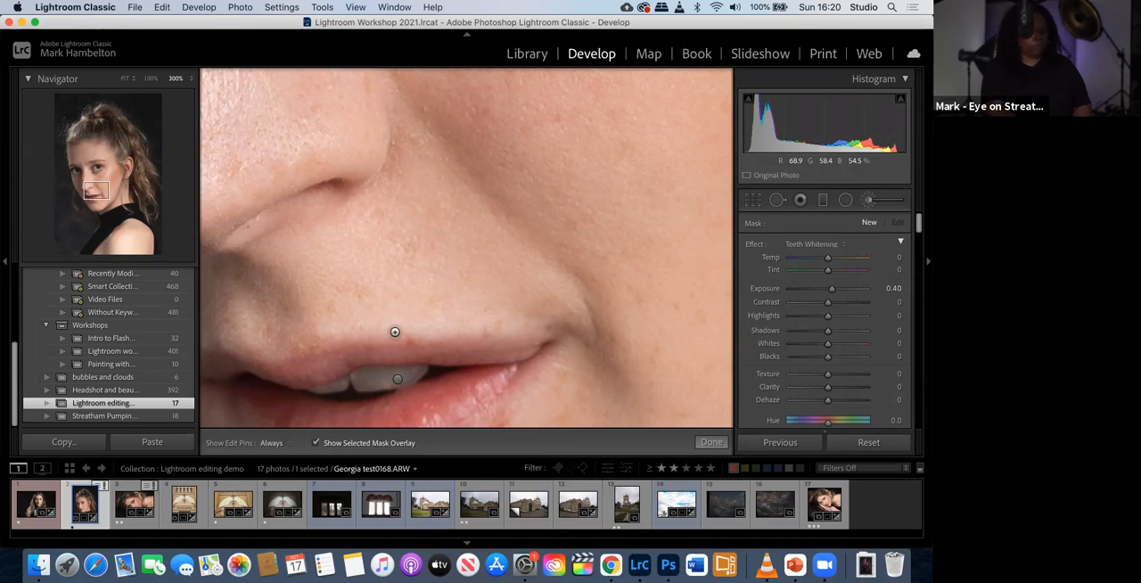
{"action": "key", "text": "h"}
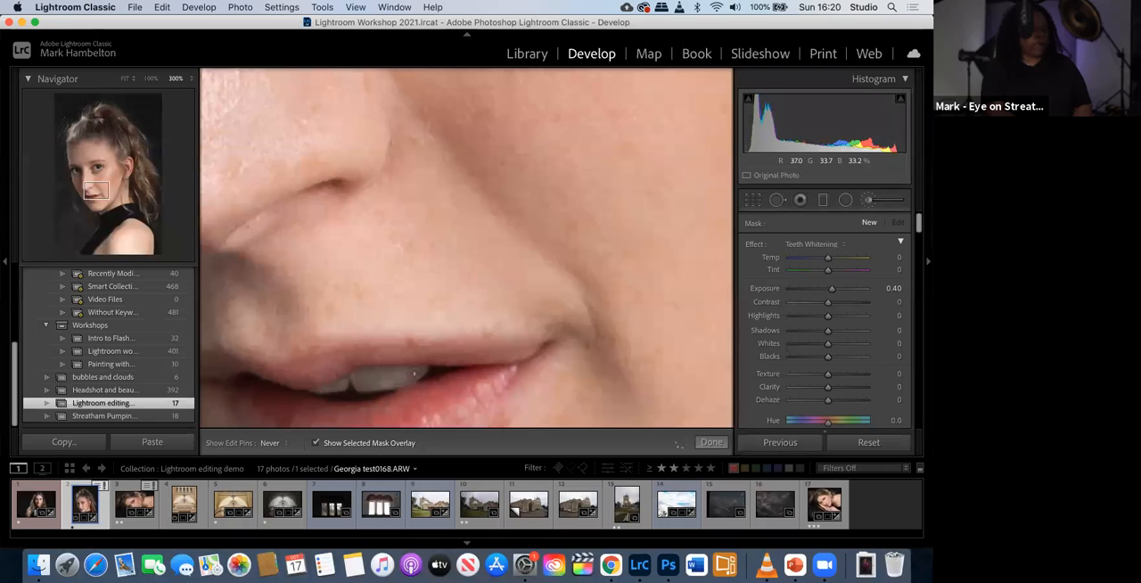
{"action": "mouse_move", "coordinate": [392, 377]}
{"action": "left_mouse_down"}
{"action": "mouse_move", "coordinate": [436, 296]}
{"action": "mouse_move", "coordinate": [476, 260]}
{"action": "mouse_move", "coordinate": [448, 273]}
{"action": "mouse_move", "coordinate": [364, 262]}
{"action": "mouse_move", "coordinate": [459, 203]}
{"action": "mouse_move", "coordinate": [490, 248]}
{"action": "mouse_move", "coordinate": [404, 295]}
{"action": "mouse_move", "coordinate": [310, 289]}
{"action": "mouse_move", "coordinate": [446, 247]}
{"action": "left_mouse_up"}
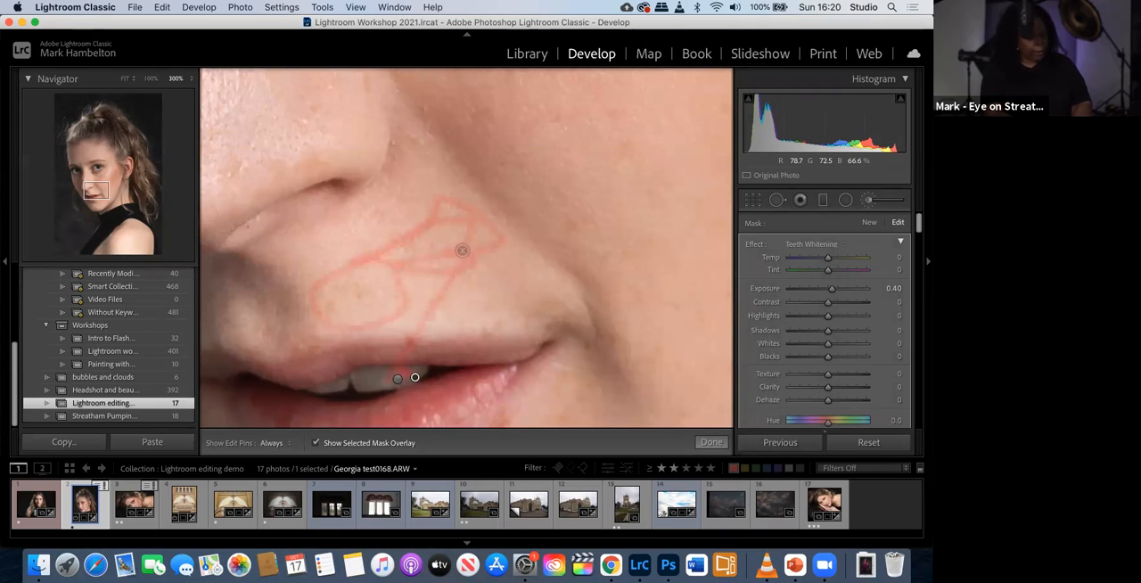
{"action": "key", "text": "alt"}
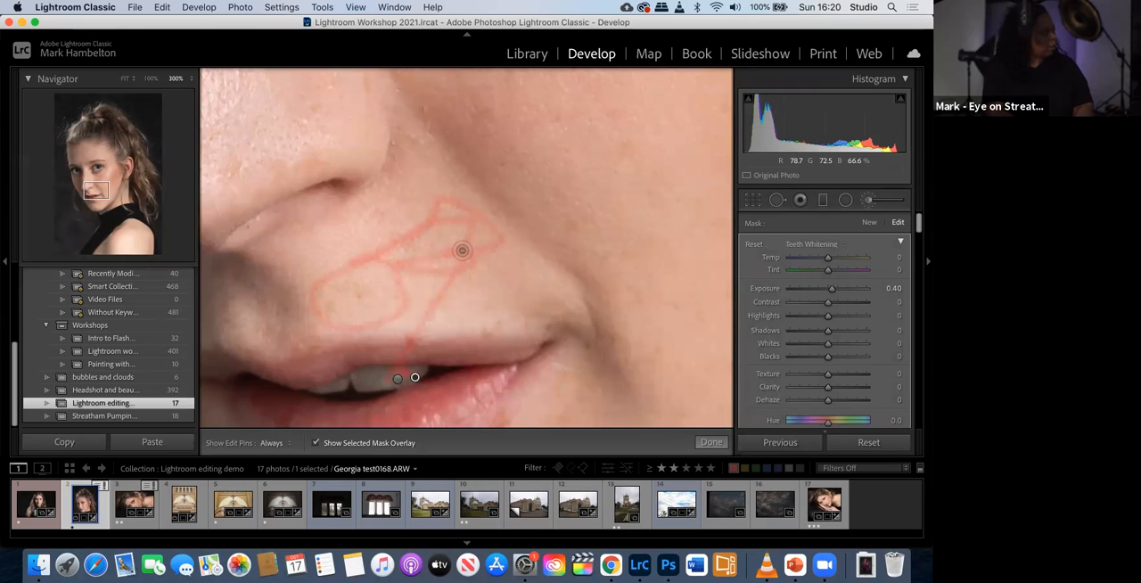
{"action": "key", "text": "h"}
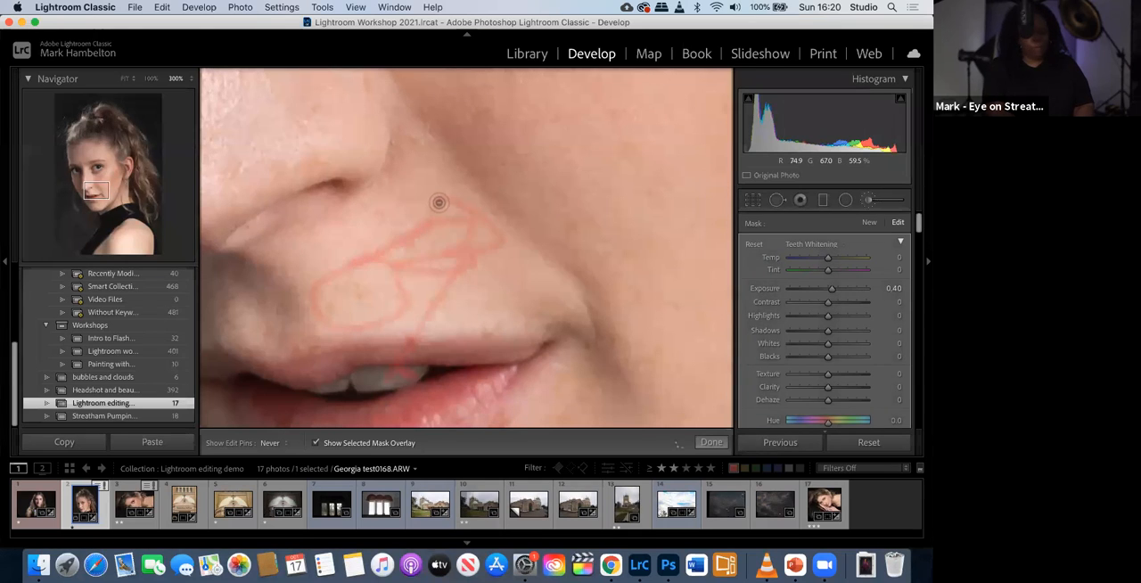
{"action": "mouse_move", "coordinate": [450, 210]}
{"action": "left_mouse_down"}
{"action": "mouse_move", "coordinate": [482, 218]}
{"action": "mouse_move", "coordinate": [415, 221]}
{"action": "mouse_move", "coordinate": [481, 227]}
{"action": "mouse_move", "coordinate": [385, 245]}
{"action": "mouse_move", "coordinate": [427, 227]}
{"action": "mouse_move", "coordinate": [310, 294]}
{"action": "mouse_move", "coordinate": [322, 285]}
{"action": "mouse_move", "coordinate": [328, 317]}
{"action": "mouse_move", "coordinate": [308, 316]}
{"action": "mouse_move", "coordinate": [371, 327]}
{"action": "mouse_move", "coordinate": [405, 302]}
{"action": "mouse_move", "coordinate": [393, 262]}
{"action": "mouse_move", "coordinate": [484, 236]}
{"action": "mouse_move", "coordinate": [384, 280]}
{"action": "mouse_move", "coordinate": [505, 246]}
{"action": "mouse_move", "coordinate": [532, 224]}
{"action": "mouse_move", "coordinate": [419, 292]}
{"action": "mouse_move", "coordinate": [455, 275]}
{"action": "mouse_move", "coordinate": [402, 356]}
{"action": "left_mouse_up"}
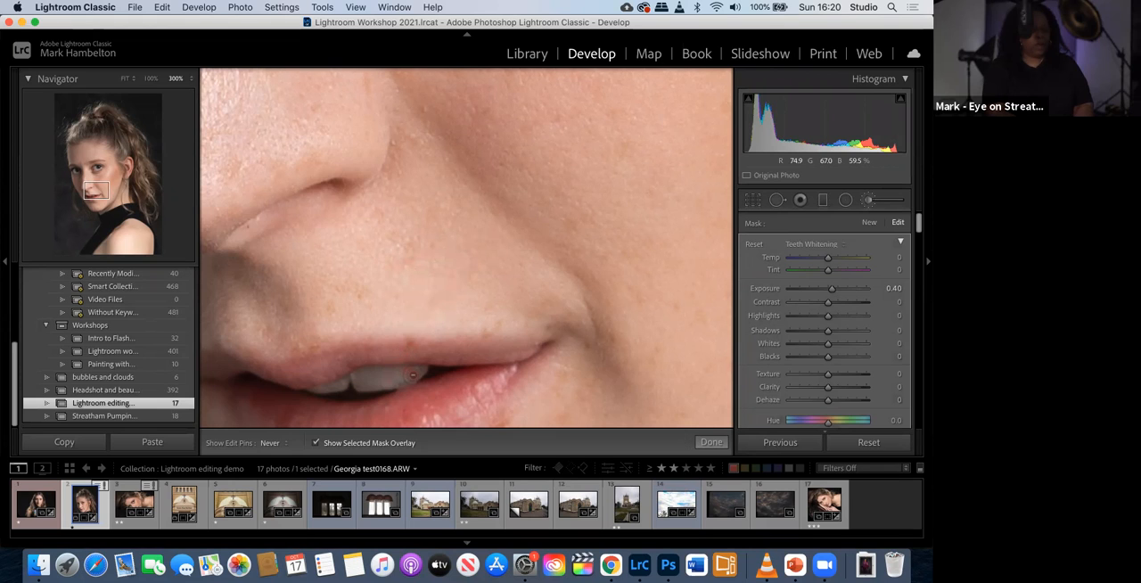
- Delete the trial brush mask beside the original teeth mask and close the Adjustment Brush
{"action": "key", "text": "h"}
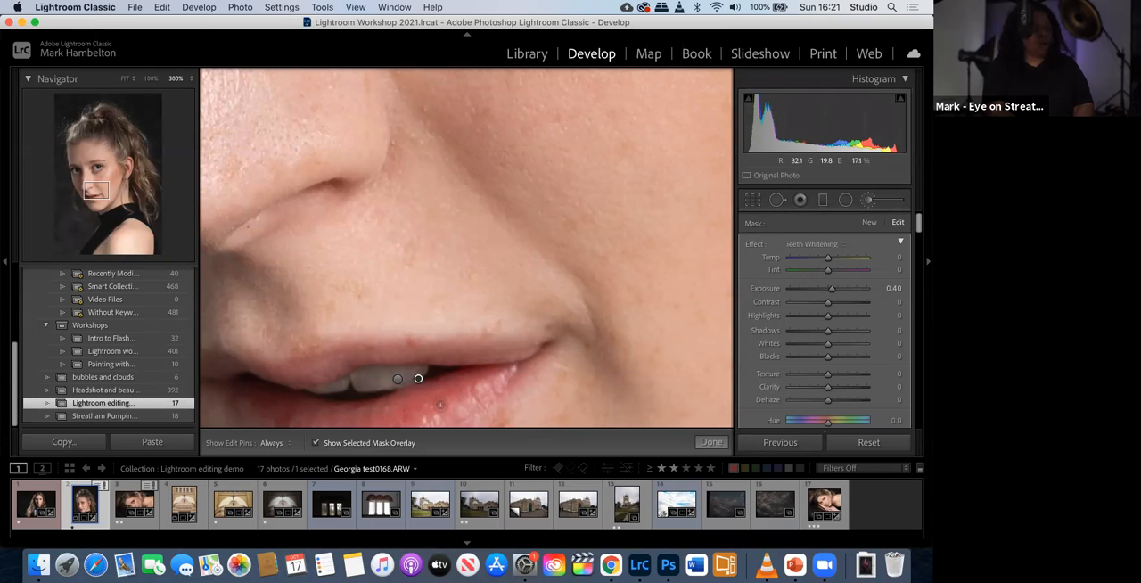
{"action": "key", "text": "Delete"}
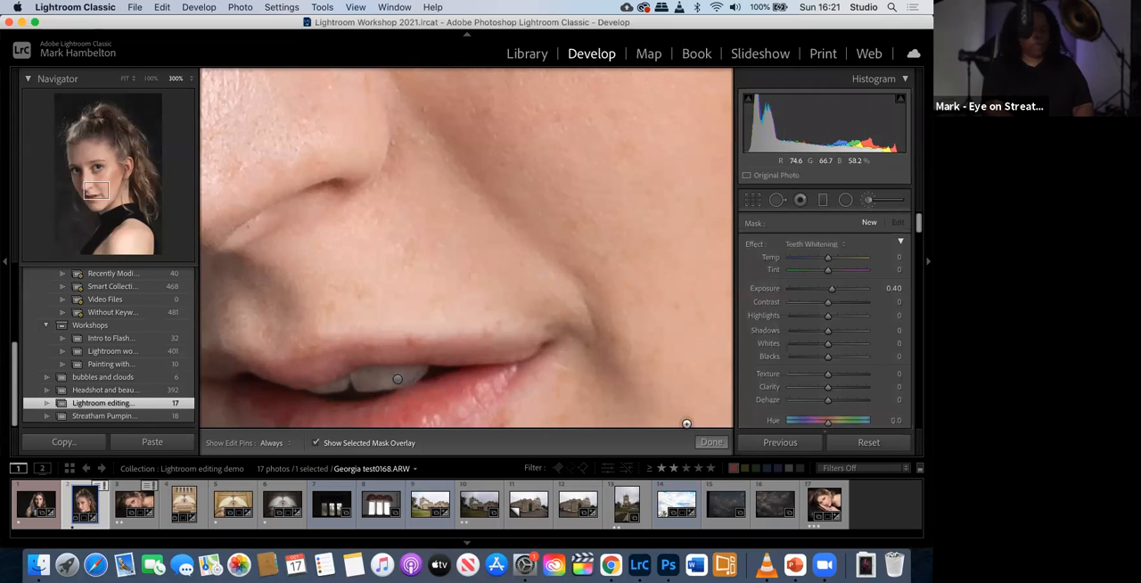
{"action": "left_click", "coordinate": [710, 443]}
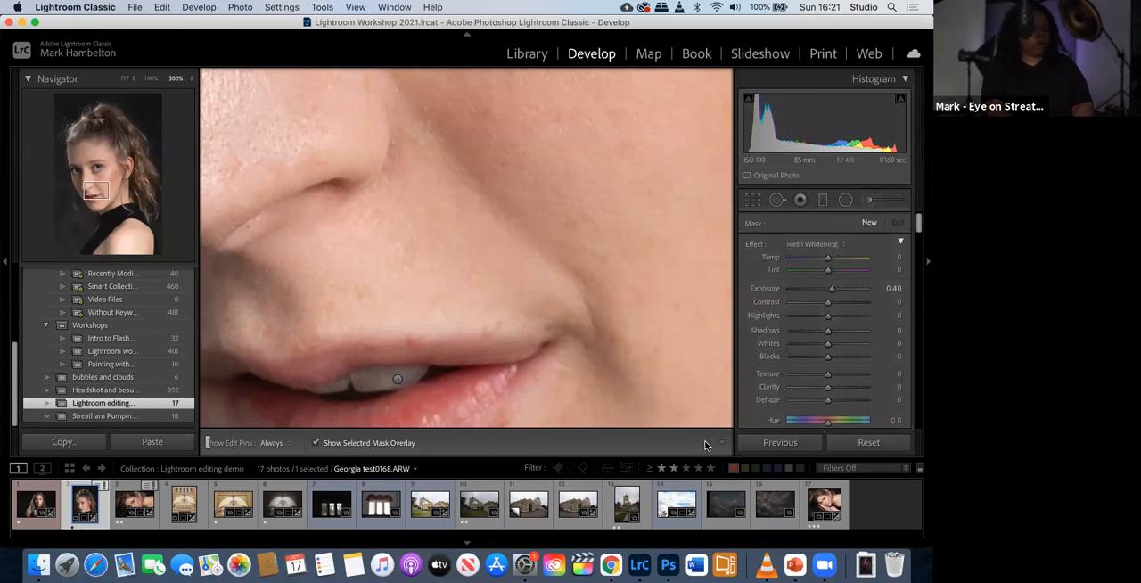
- Fit the whole portrait in view and set up a new Adjustment Brush mask with the Soften Skin effect
{"action": "left_click", "coordinate": [124, 79]}
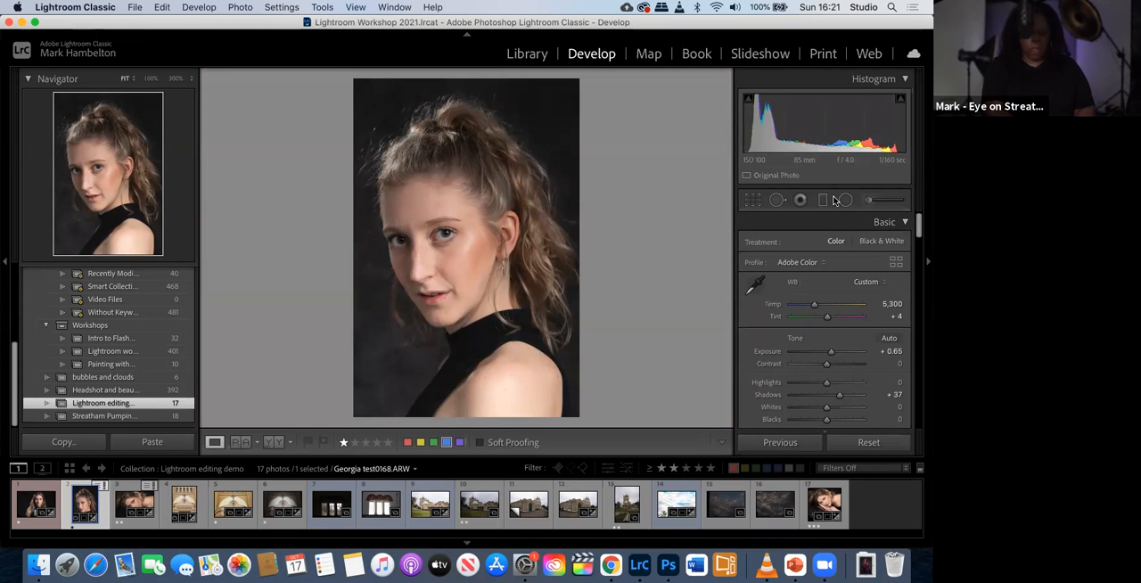
{"action": "left_click", "coordinate": [868, 201]}
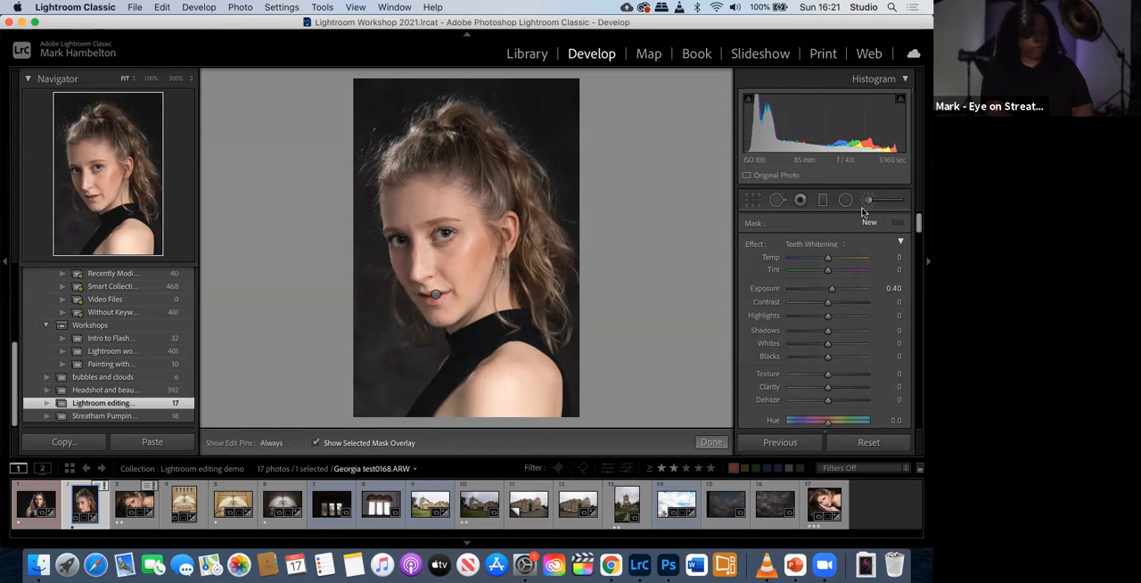
{"action": "left_click", "coordinate": [844, 249]}
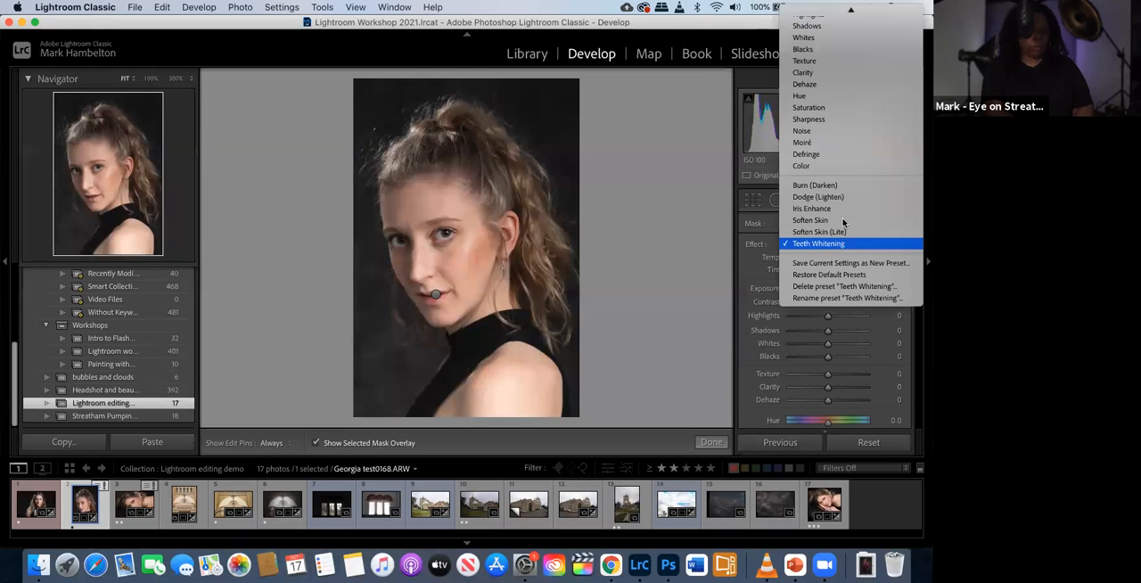
{"action": "scroll", "coordinate": [829, 98], "scroll_direction": "up", "scroll_amount": 3}
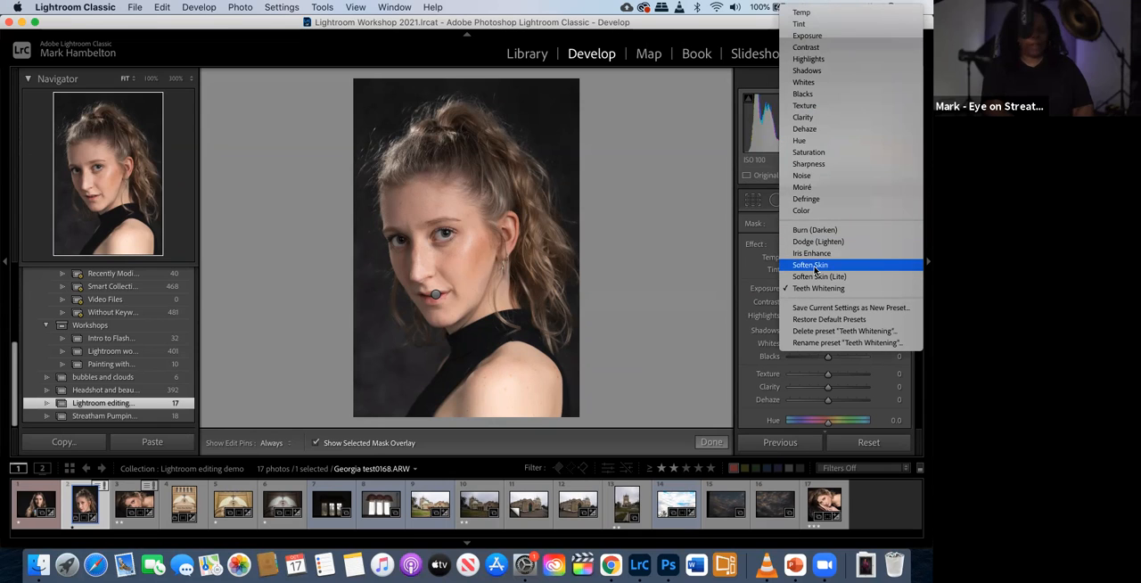
{"action": "left_click", "coordinate": [802, 268]}
{"action": "left_click_drag", "start_coordinate": [920, 228], "coordinate": [920, 237]}
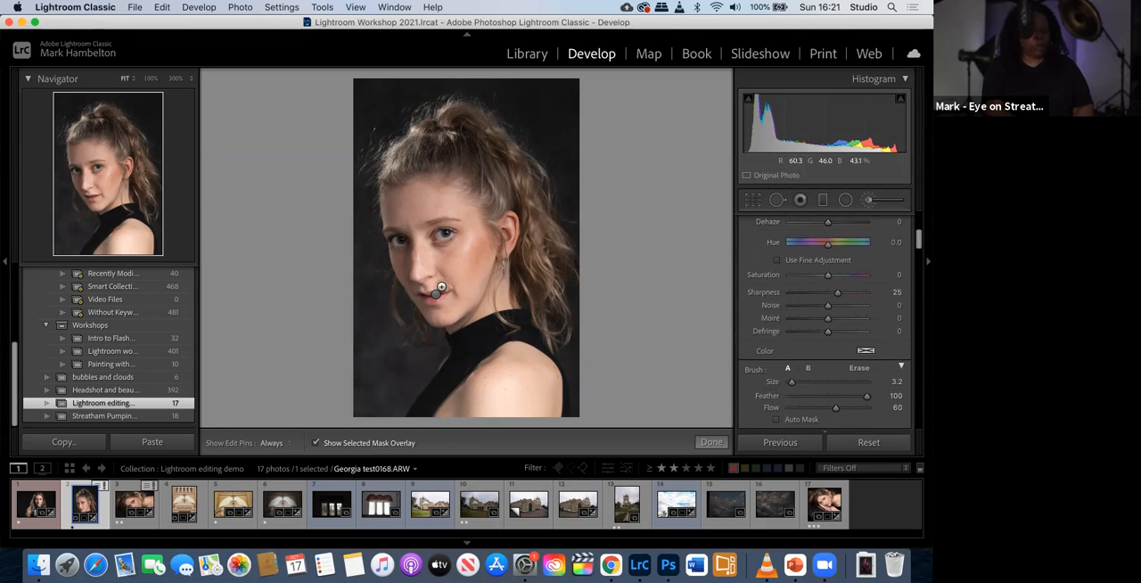
- Paint the Soften Skin effect over the cheek below the eye with brush size 8.1, check its overlay, hide it and finish
{"action": "left_click_drag", "start_coordinate": [499, 259], "coordinate": [465, 257]}
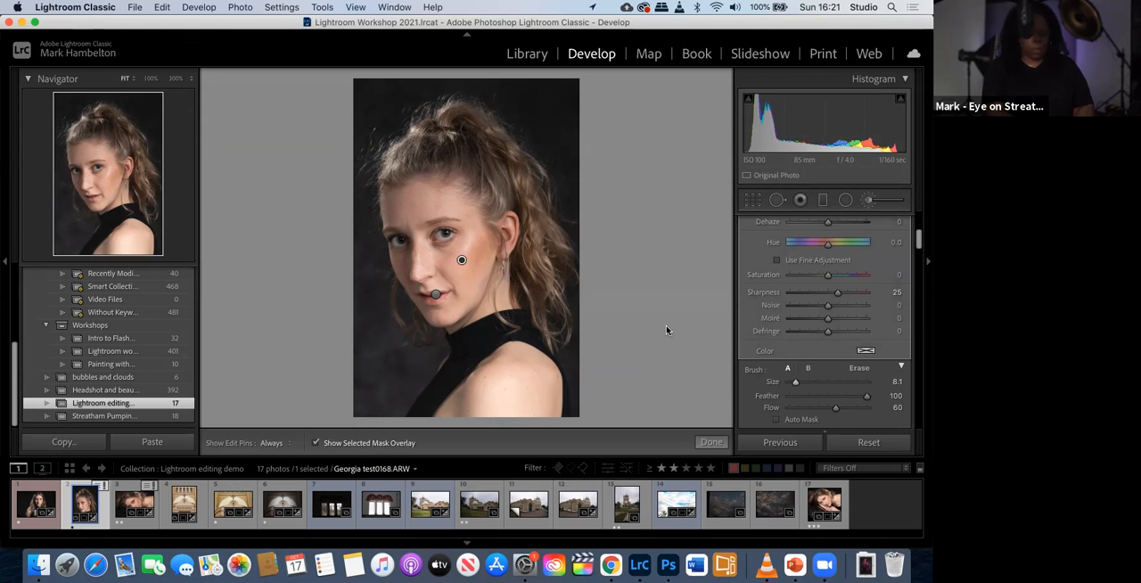
{"action": "key", "text": "z"}
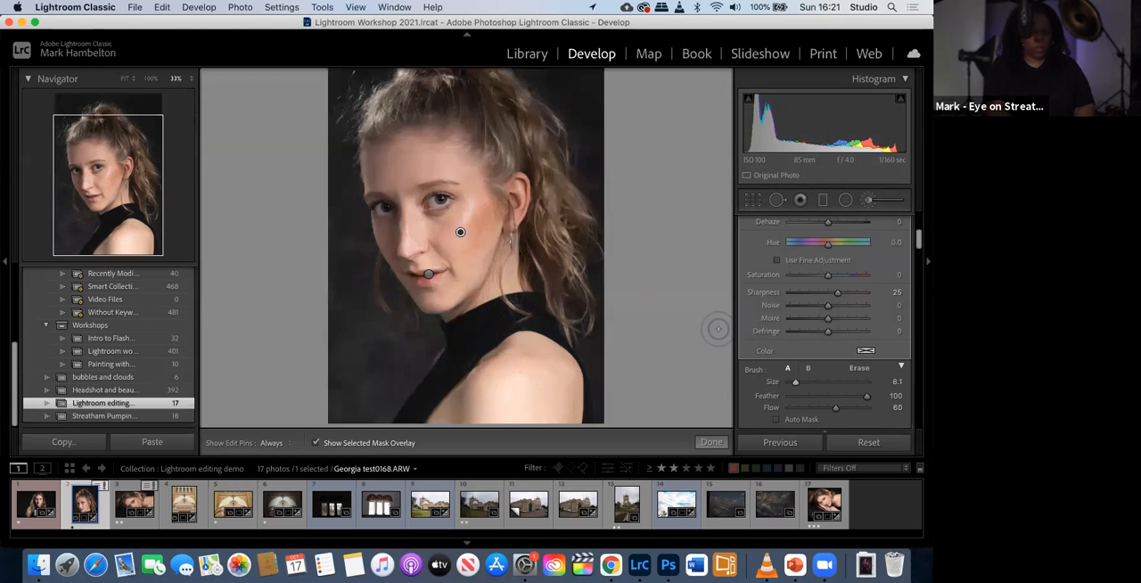
{"action": "key", "text": "super+equal"}
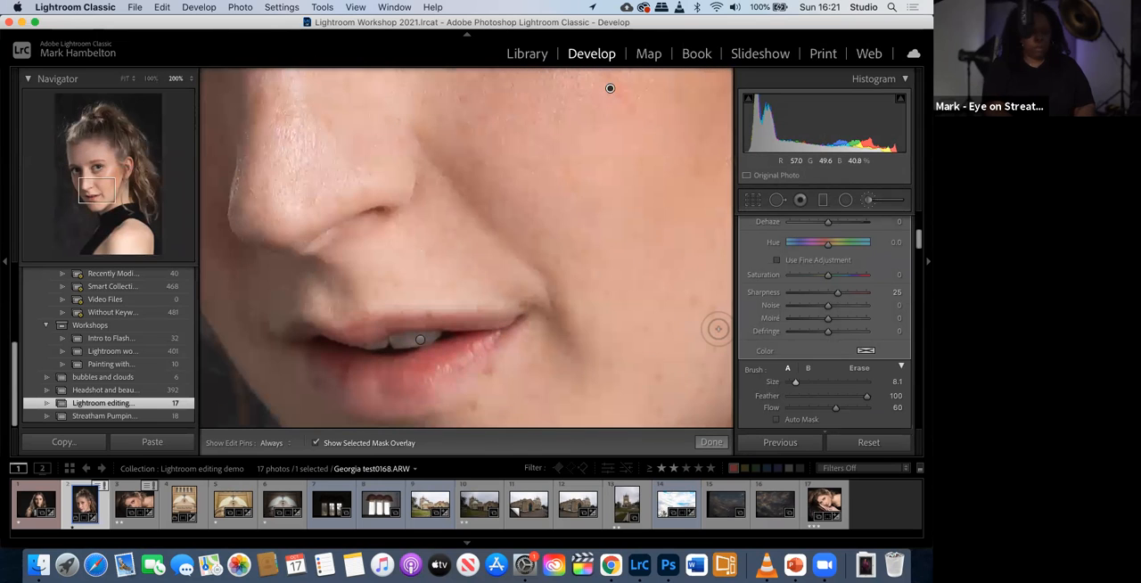
{"action": "key", "text": "super+minus"}
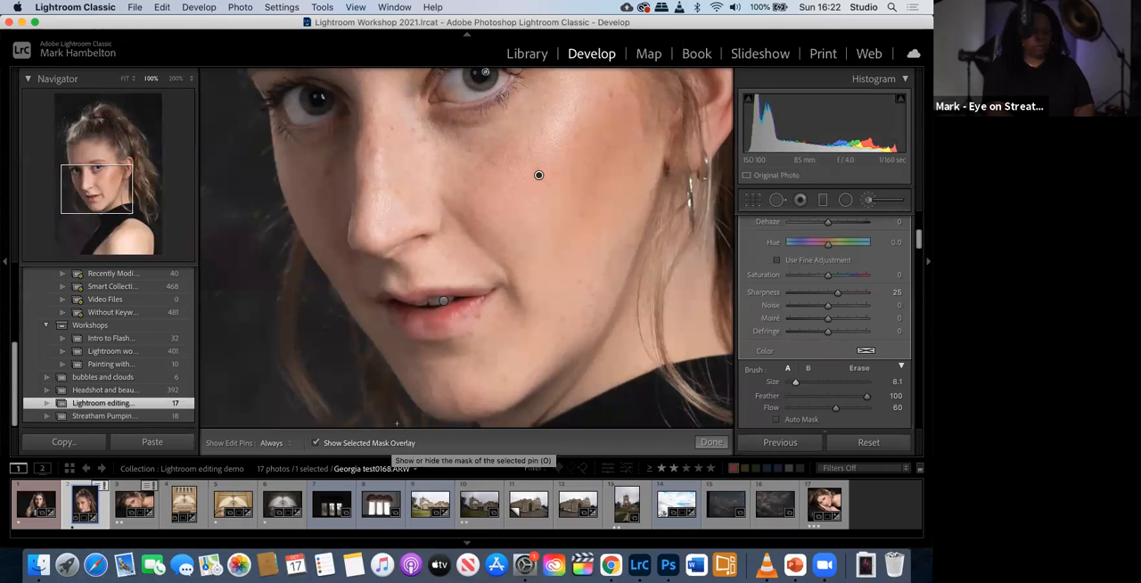
{"action": "mouse_move", "coordinate": [503, 145]}
{"action": "left_mouse_down"}
{"action": "mouse_move", "coordinate": [459, 144]}
{"action": "mouse_move", "coordinate": [514, 137]}
{"action": "mouse_move", "coordinate": [503, 135]}
{"action": "mouse_move", "coordinate": [531, 108]}
{"action": "mouse_move", "coordinate": [463, 164]}
{"action": "mouse_move", "coordinate": [430, 134]}
{"action": "mouse_move", "coordinate": [455, 177]}
{"action": "mouse_move", "coordinate": [517, 170]}
{"action": "mouse_move", "coordinate": [527, 152]}
{"action": "mouse_move", "coordinate": [516, 160]}
{"action": "mouse_move", "coordinate": [582, 154]}
{"action": "mouse_move", "coordinate": [560, 232]}
{"action": "mouse_move", "coordinate": [533, 207]}
{"action": "mouse_move", "coordinate": [511, 210]}
{"action": "mouse_move", "coordinate": [540, 140]}
{"action": "mouse_move", "coordinate": [481, 202]}
{"action": "mouse_move", "coordinate": [486, 215]}
{"action": "mouse_move", "coordinate": [463, 201]}
{"action": "mouse_move", "coordinate": [475, 192]}
{"action": "mouse_move", "coordinate": [566, 232]}
{"action": "mouse_move", "coordinate": [560, 181]}
{"action": "mouse_move", "coordinate": [573, 175]}
{"action": "mouse_move", "coordinate": [588, 86]}
{"action": "mouse_move", "coordinate": [549, 129]}
{"action": "mouse_move", "coordinate": [549, 107]}
{"action": "mouse_move", "coordinate": [573, 91]}
{"action": "mouse_move", "coordinate": [550, 107]}
{"action": "mouse_move", "coordinate": [566, 101]}
{"action": "mouse_move", "coordinate": [596, 166]}
{"action": "mouse_move", "coordinate": [612, 166]}
{"action": "mouse_move", "coordinate": [600, 198]}
{"action": "mouse_move", "coordinate": [608, 152]}
{"action": "mouse_move", "coordinate": [598, 212]}
{"action": "mouse_move", "coordinate": [628, 209]}
{"action": "mouse_move", "coordinate": [623, 162]}
{"action": "mouse_move", "coordinate": [617, 247]}
{"action": "mouse_move", "coordinate": [635, 200]}
{"action": "mouse_move", "coordinate": [607, 286]}
{"action": "mouse_move", "coordinate": [608, 240]}
{"action": "mouse_move", "coordinate": [574, 282]}
{"action": "mouse_move", "coordinate": [560, 278]}
{"action": "mouse_move", "coordinate": [560, 238]}
{"action": "mouse_move", "coordinate": [538, 264]}
{"action": "mouse_move", "coordinate": [545, 231]}
{"action": "mouse_move", "coordinate": [540, 245]}
{"action": "mouse_move", "coordinate": [520, 229]}
{"action": "mouse_move", "coordinate": [525, 244]}
{"action": "mouse_move", "coordinate": [491, 238]}
{"action": "mouse_move", "coordinate": [479, 141]}
{"action": "mouse_move", "coordinate": [525, 94]}
{"action": "mouse_move", "coordinate": [579, 78]}
{"action": "mouse_move", "coordinate": [621, 118]}
{"action": "mouse_move", "coordinate": [626, 177]}
{"action": "mouse_move", "coordinate": [563, 258]}
{"action": "mouse_move", "coordinate": [527, 240]}
{"action": "mouse_move", "coordinate": [593, 309]}
{"action": "left_mouse_up"}
{"action": "key", "text": "h"}
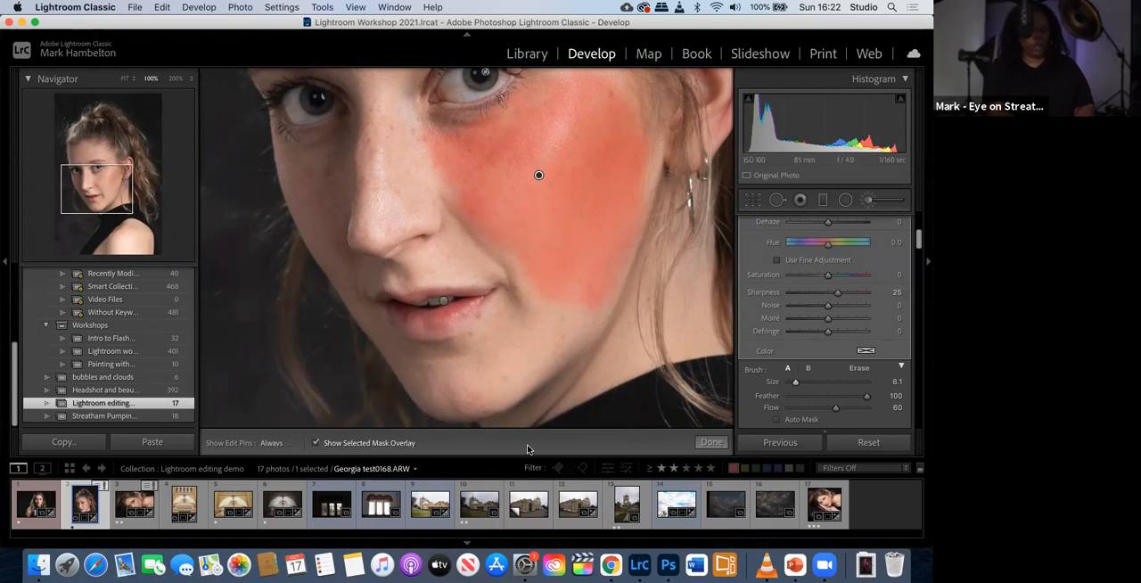
{"action": "left_click", "coordinate": [314, 443]}
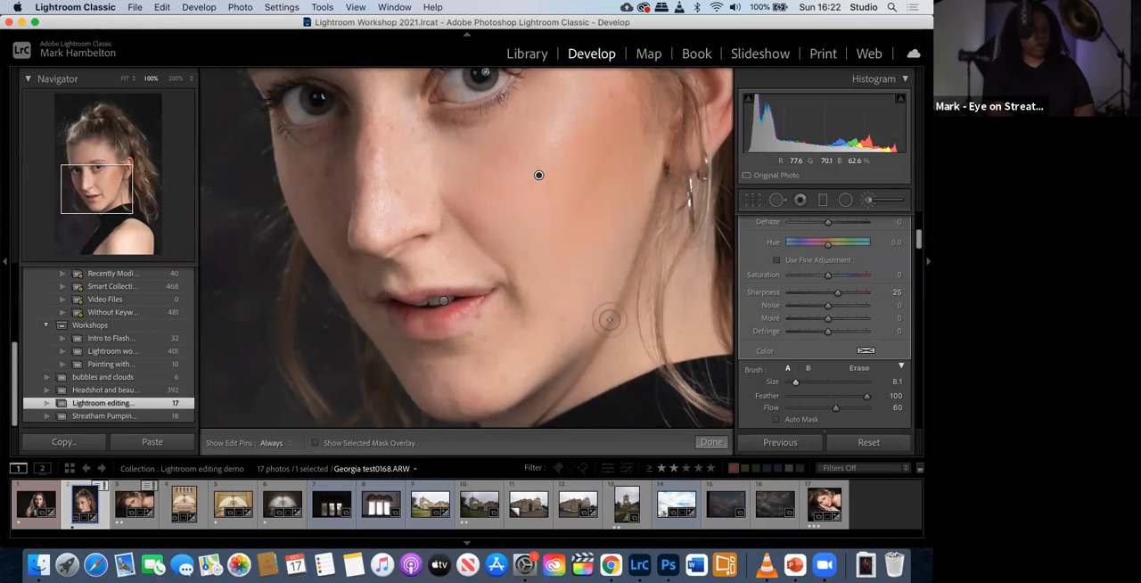
{"action": "left_click", "coordinate": [710, 443]}
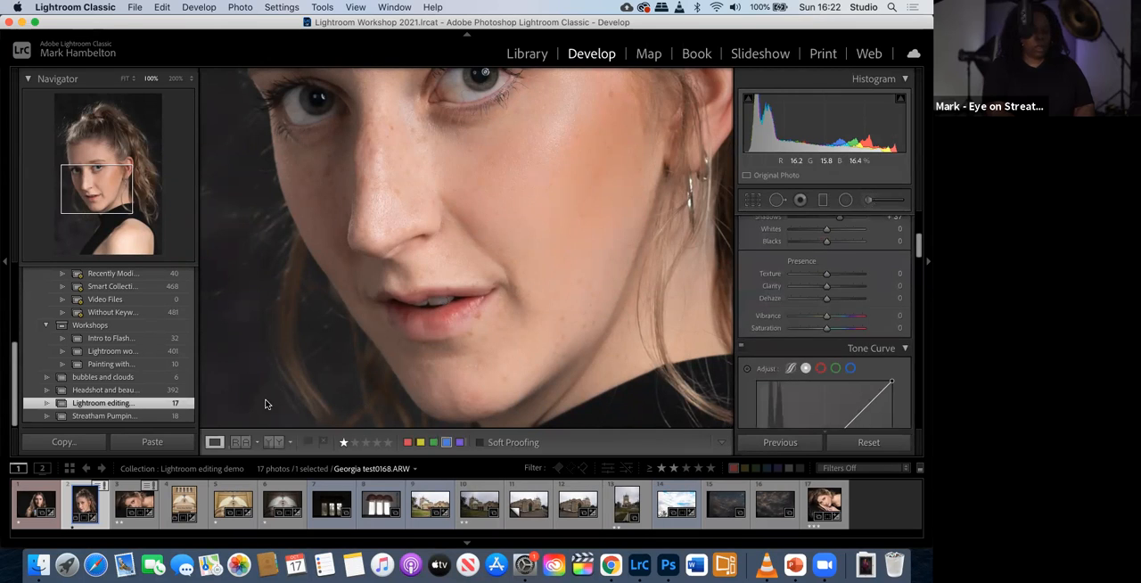
- Compare the softened cheek with the original side by side, and return to the single fitted view
{"action": "left_click", "coordinate": [268, 442]}
{"action": "left_click_drag", "start_coordinate": [351, 255], "coordinate": [305, 294]}
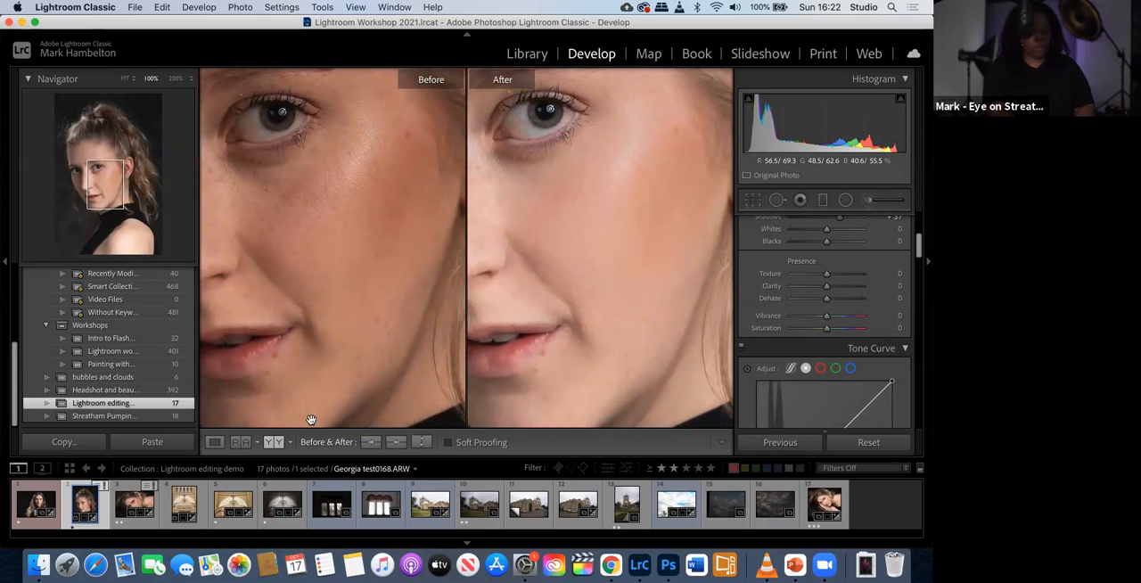
{"action": "left_click", "coordinate": [215, 442]}
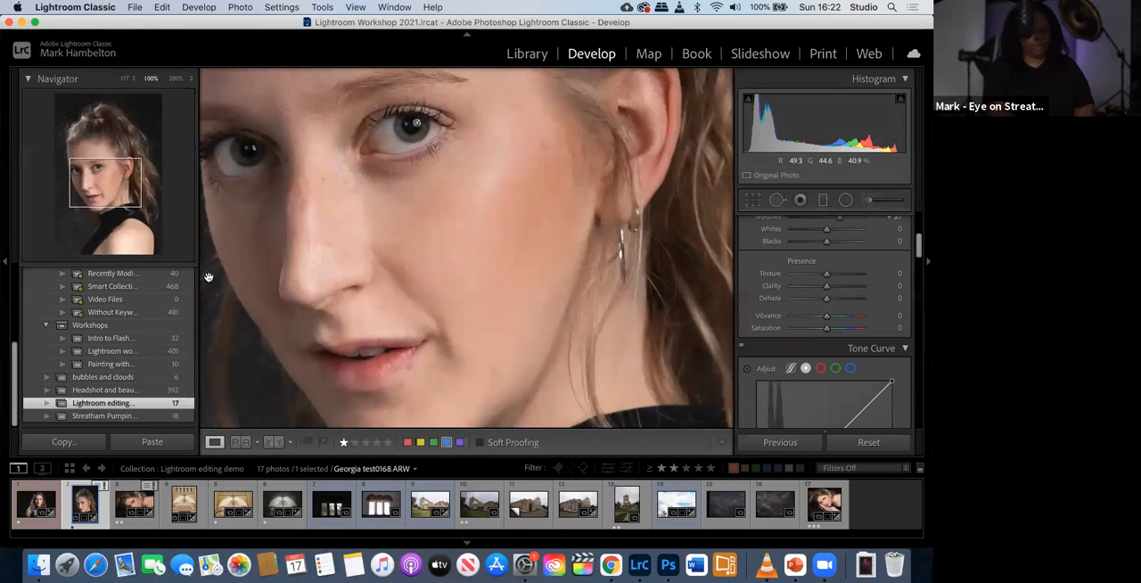
{"action": "left_click", "coordinate": [125, 79]}
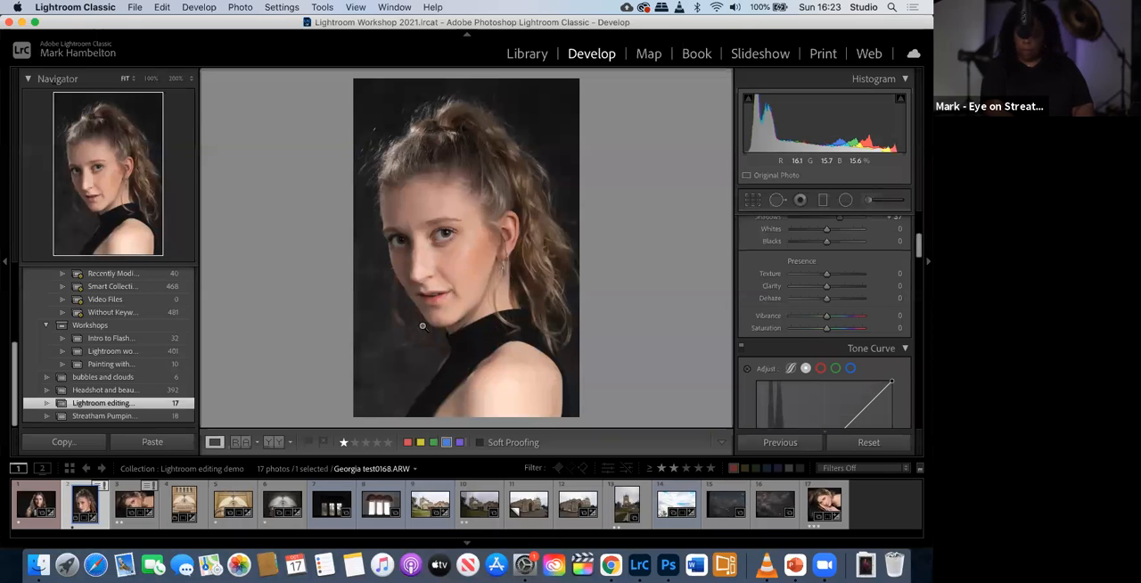
- Compare the dark window photo _DSC5270.ARW with the brighter window shot beside it, and reopen the dark one
{"action": "left_click", "coordinate": [323, 508]}
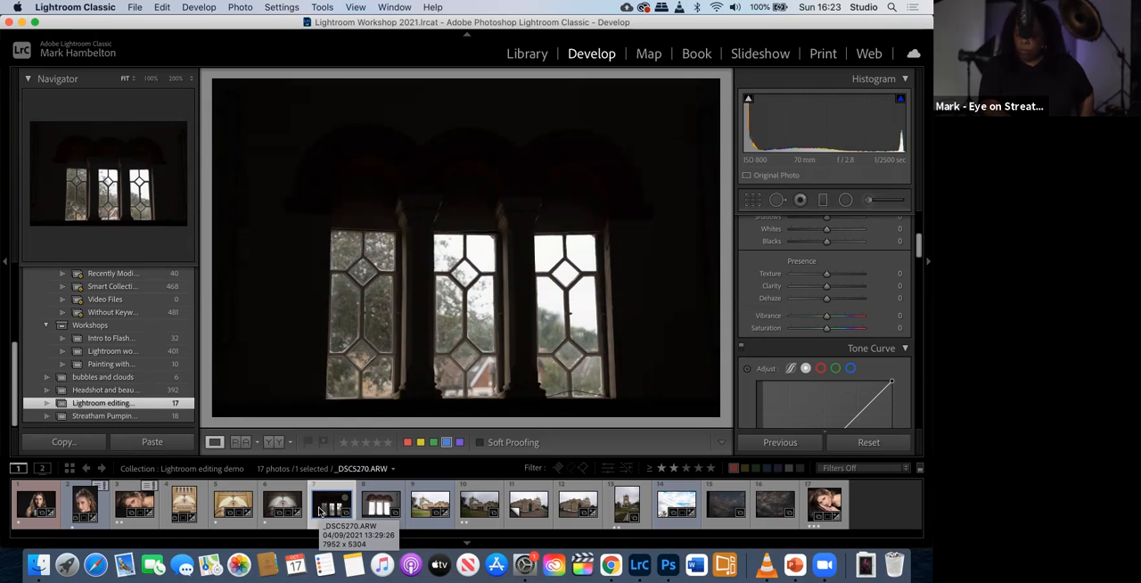
{"action": "left_click", "coordinate": [363, 511]}
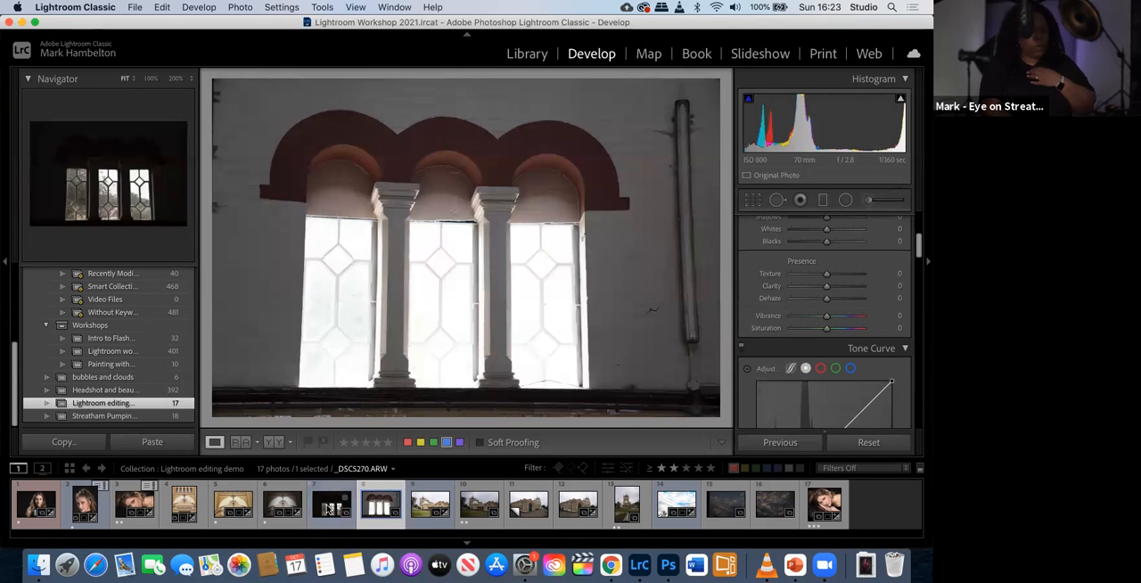
{"action": "left_click", "coordinate": [330, 506]}
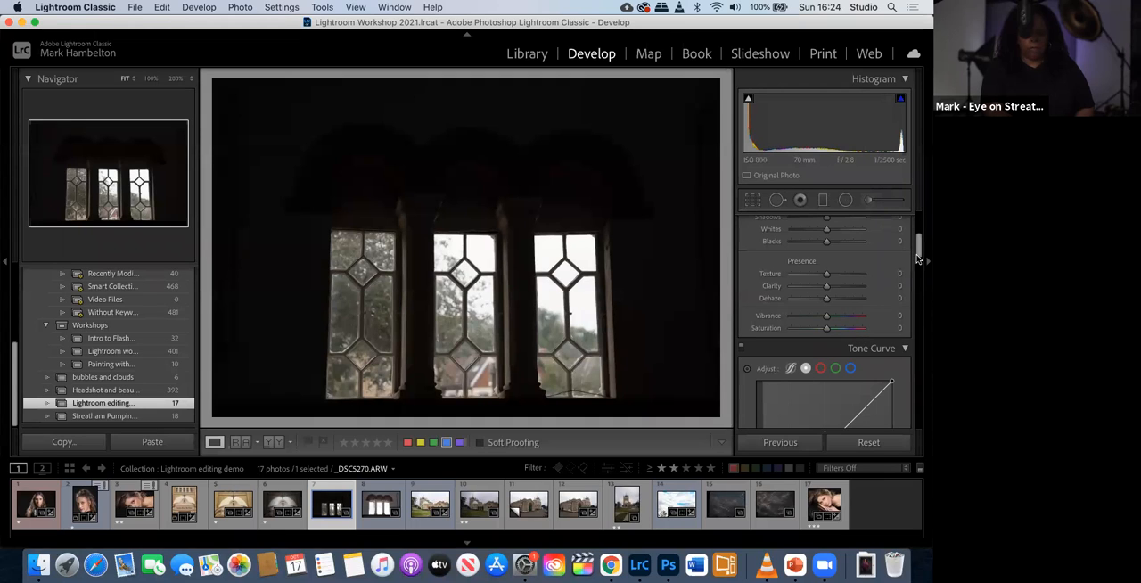
- Brighten the dark window photo by setting Exposure to +2.60 and Shadows to +60
{"action": "left_click_drag", "start_coordinate": [918, 256], "coordinate": [921, 236]}
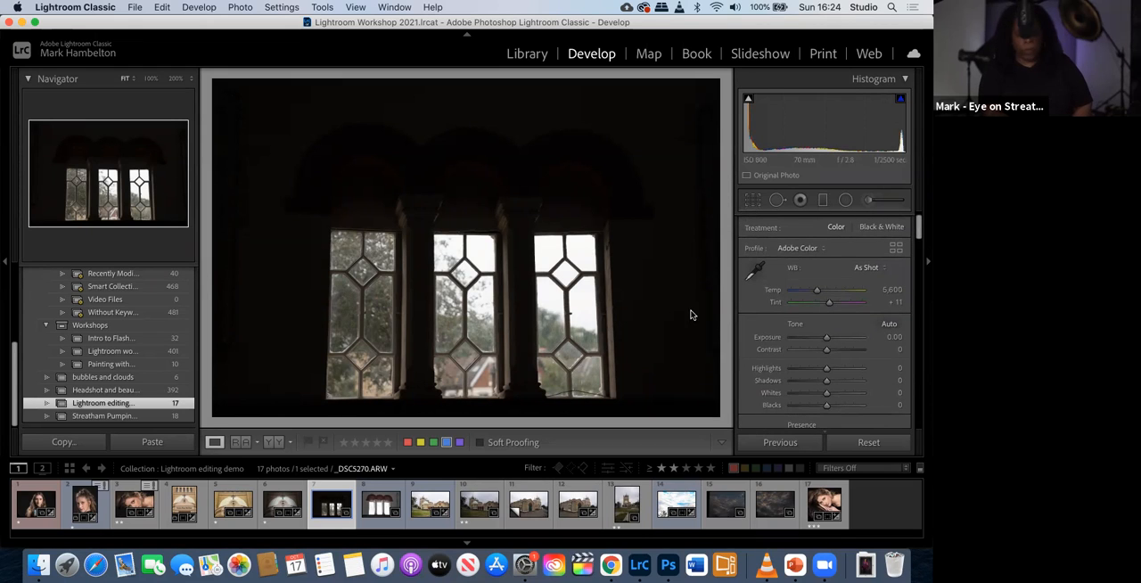
{"action": "left_click_drag", "start_coordinate": [826, 340], "coordinate": [845, 339]}
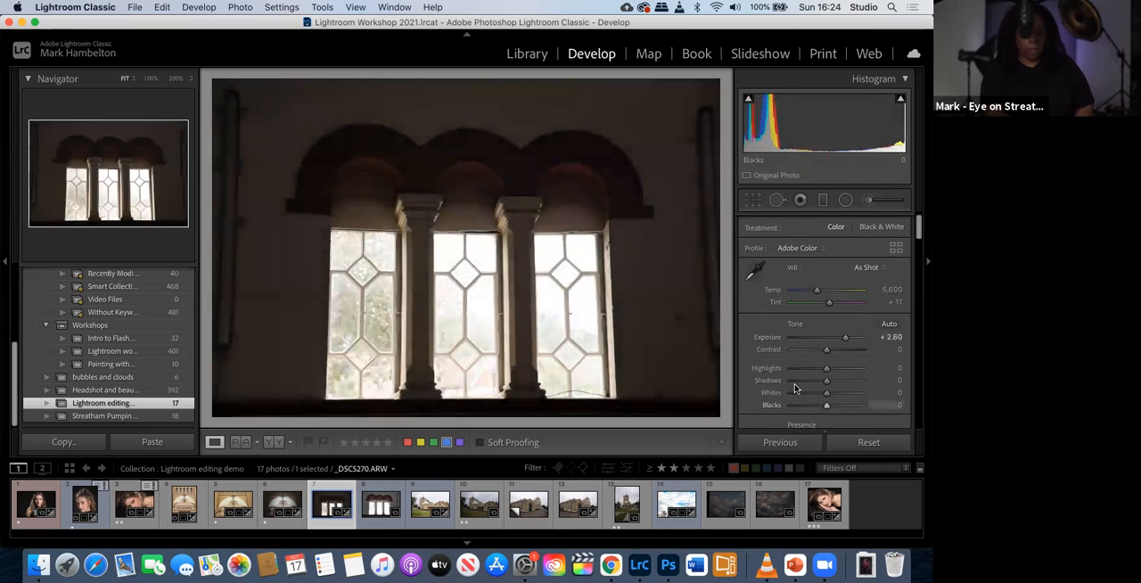
{"action": "left_click_drag", "start_coordinate": [845, 386], "coordinate": [851, 383]}
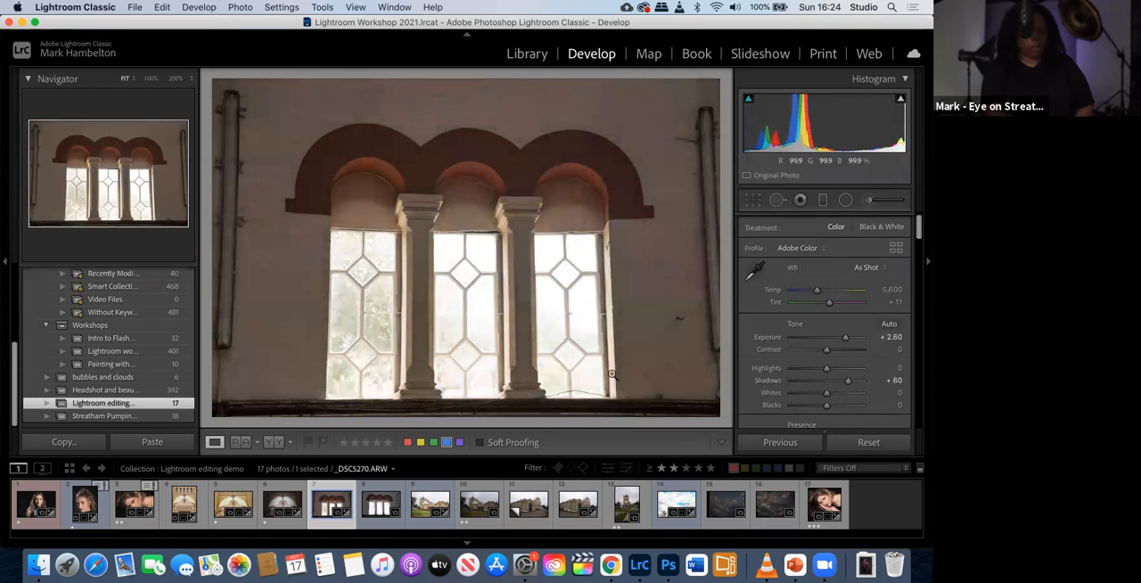
- Set Highlights to -100 and Exposure to +3.25 on the dark window photo, and check it against the unedited version
{"action": "left_click_drag", "start_coordinate": [822, 374], "coordinate": [788, 381]}
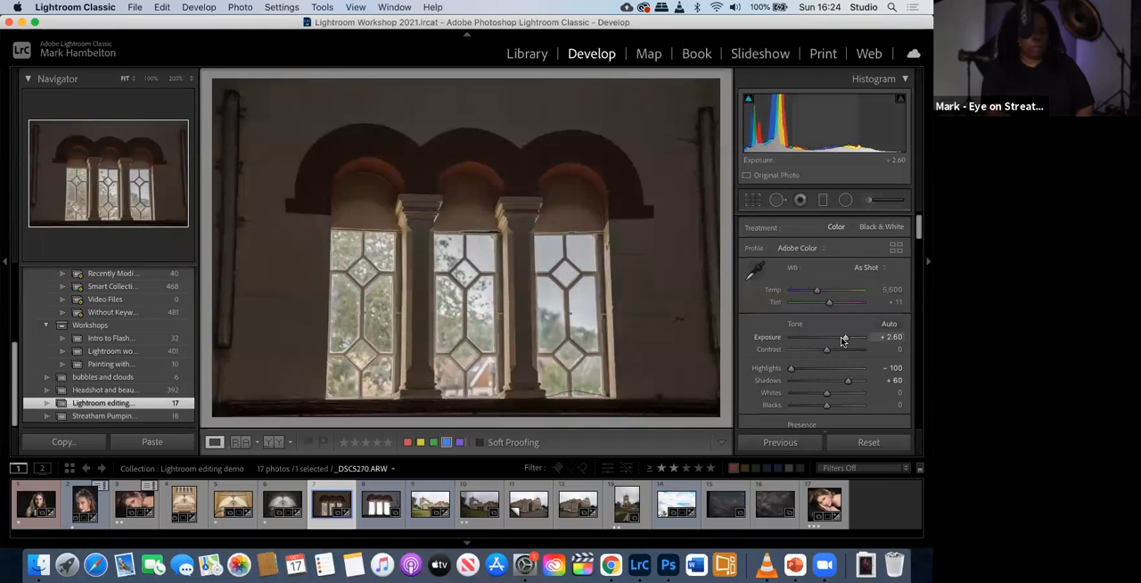
{"action": "left_click_drag", "start_coordinate": [844, 340], "coordinate": [848, 341]}
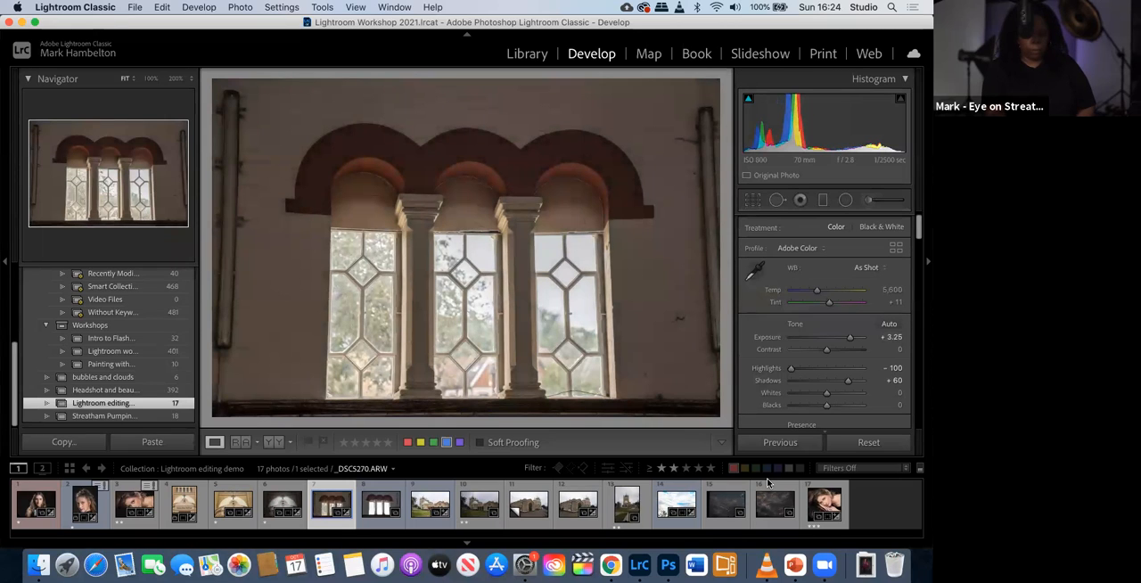
{"action": "key", "text": "backslash"}
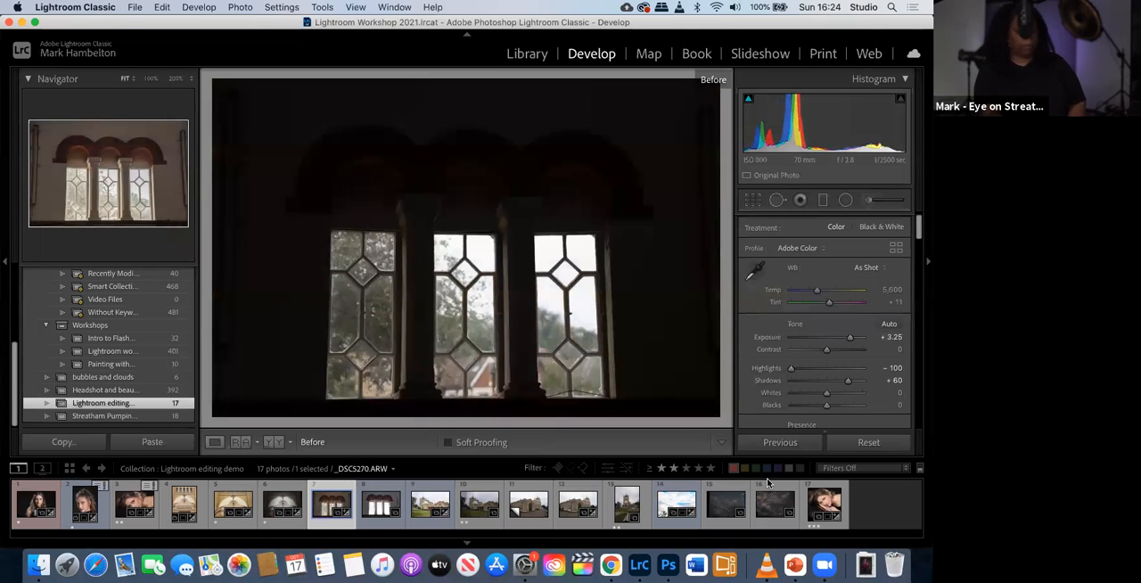
{"action": "key", "text": "backslash"}
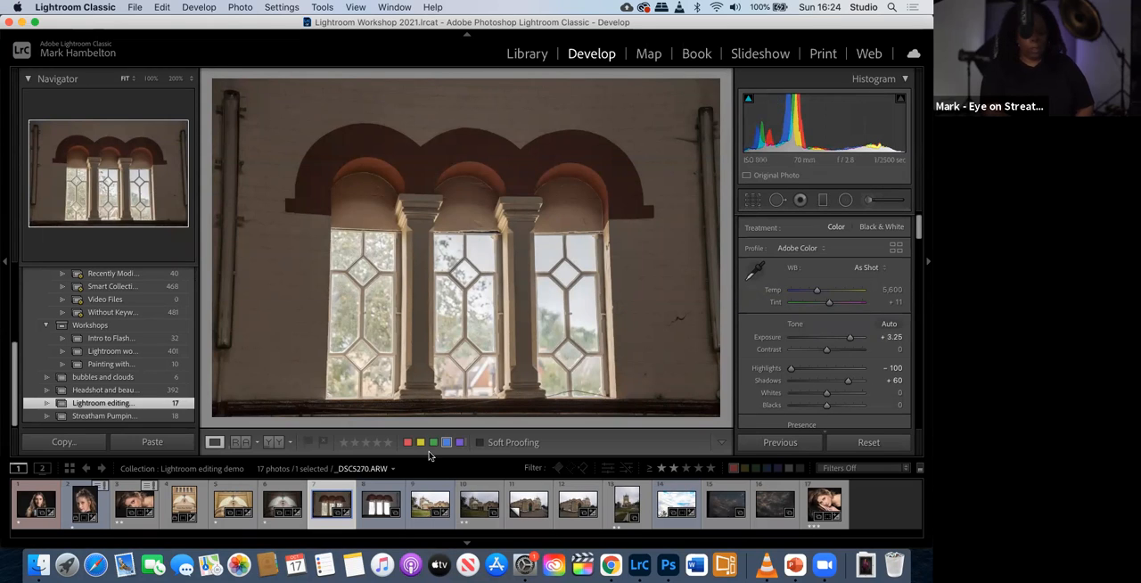
- Set Highlights to -100 and Contrast to +10 on the brighter window photo _DSC5271.ARW
{"action": "left_click", "coordinate": [374, 513]}
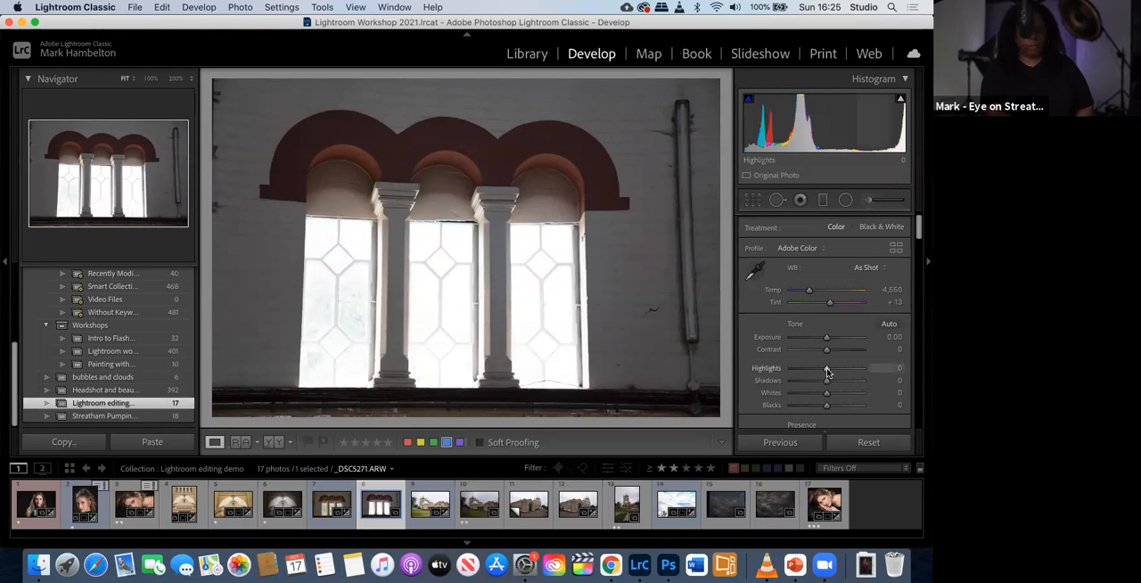
{"action": "left_click_drag", "start_coordinate": [827, 370], "coordinate": [787, 379]}
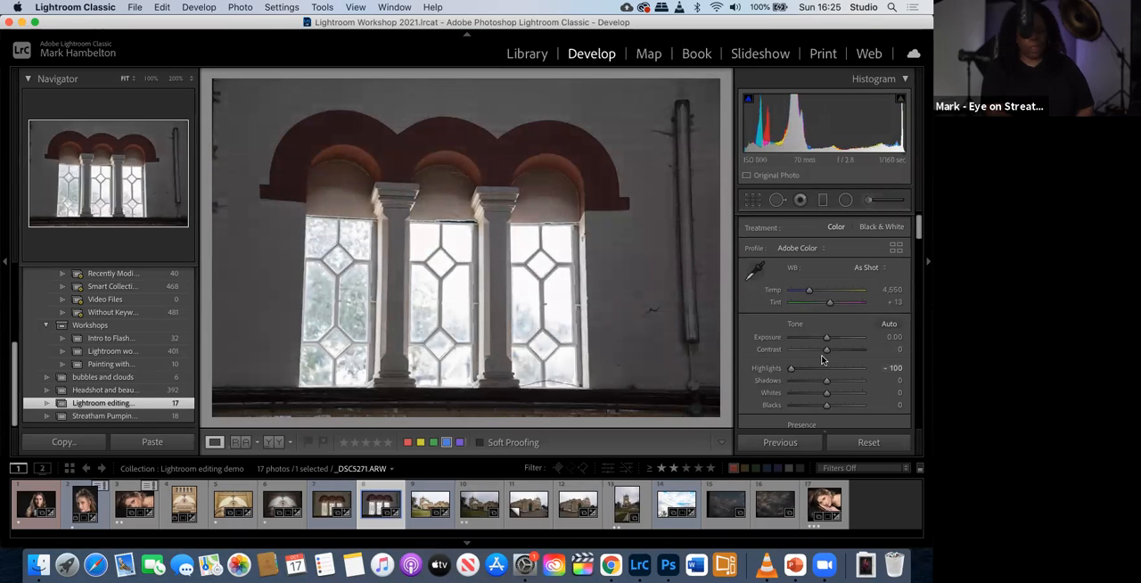
{"action": "left_click_drag", "start_coordinate": [828, 355], "coordinate": [829, 353]}
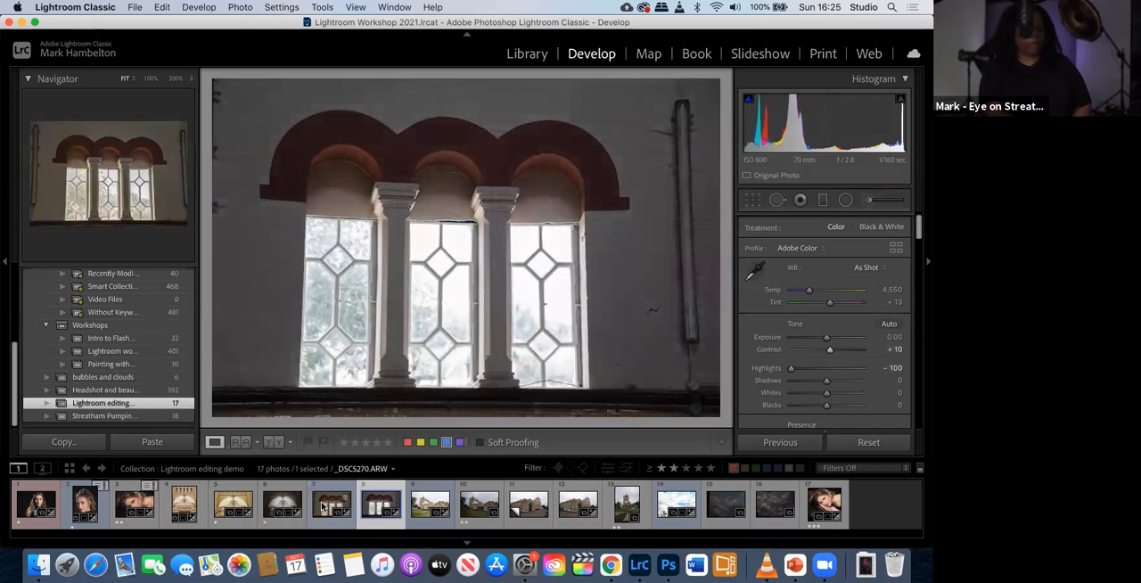
- Compare the colour of the two edited window photos, look at the white balance presets, and reopen the brighter shot
{"action": "left_click", "coordinate": [323, 507]}
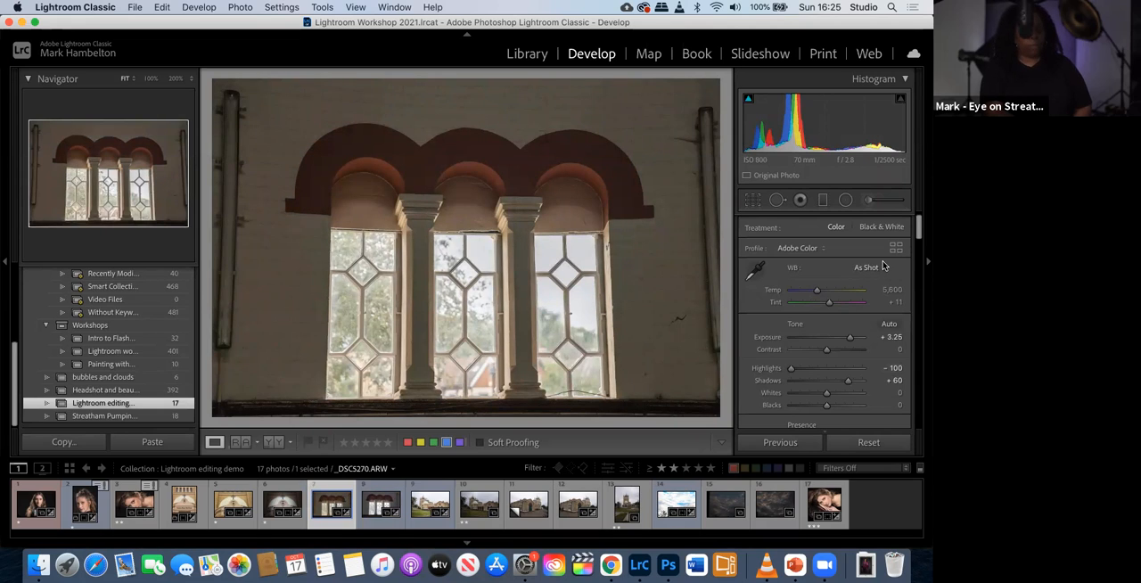
{"action": "left_click", "coordinate": [884, 273]}
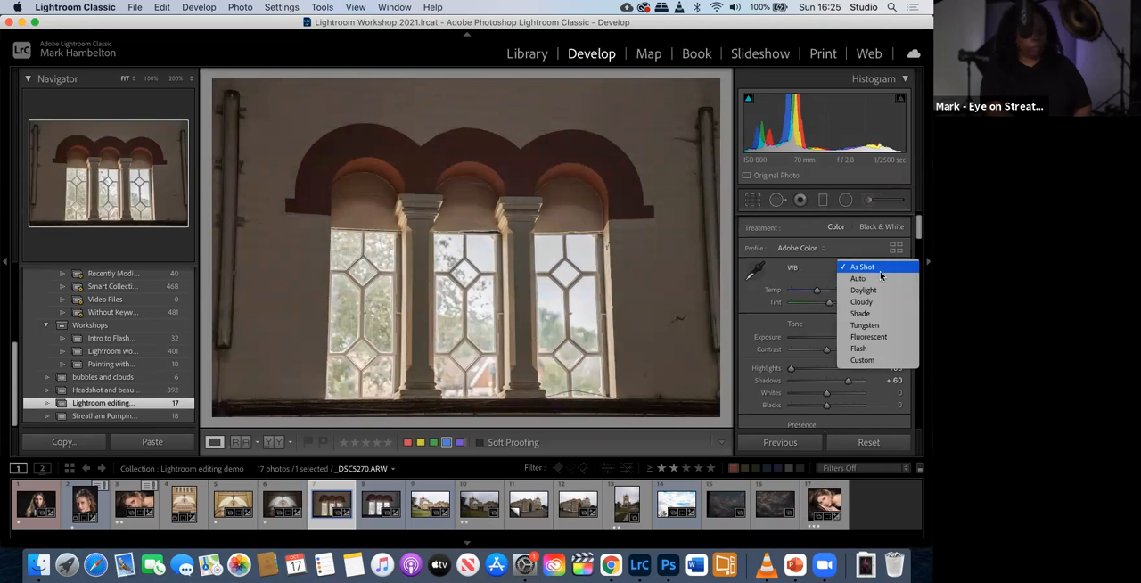
{"action": "left_click", "coordinate": [813, 273]}
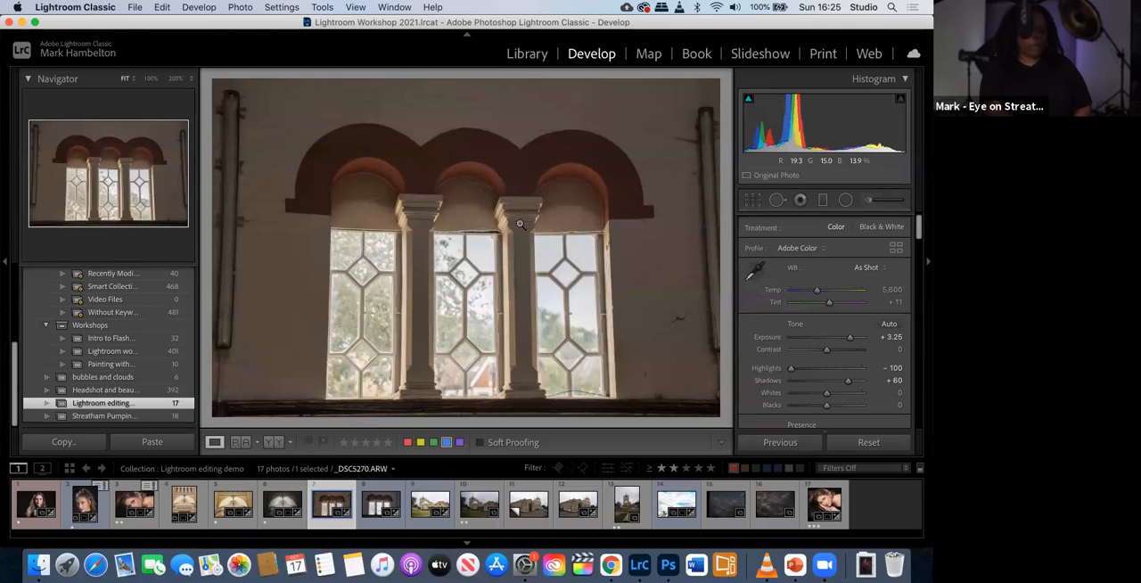
{"action": "left_click", "coordinate": [383, 505]}
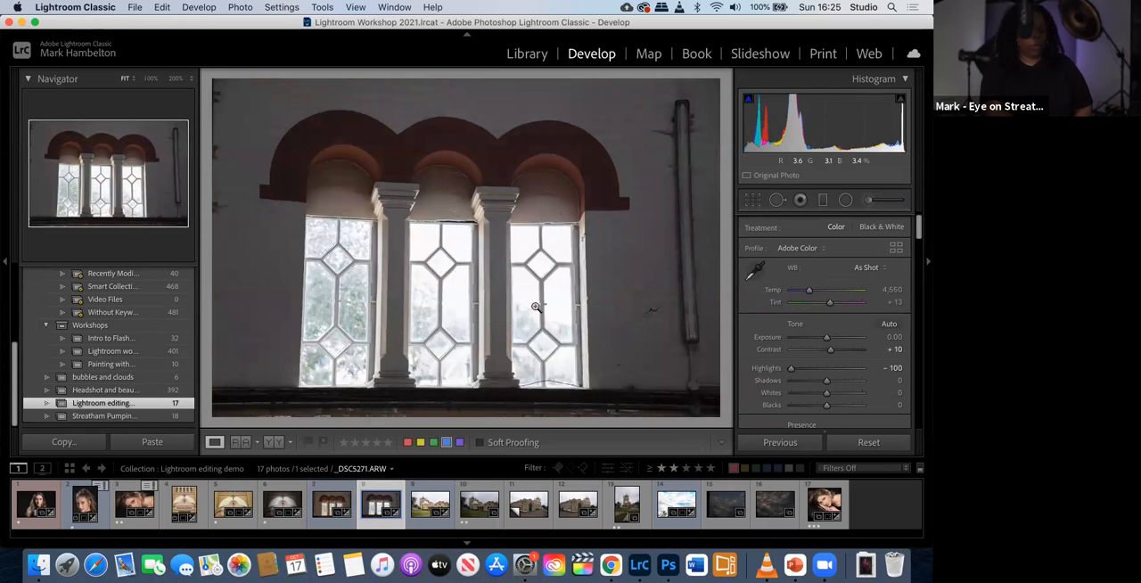
{"action": "left_click", "coordinate": [330, 508]}
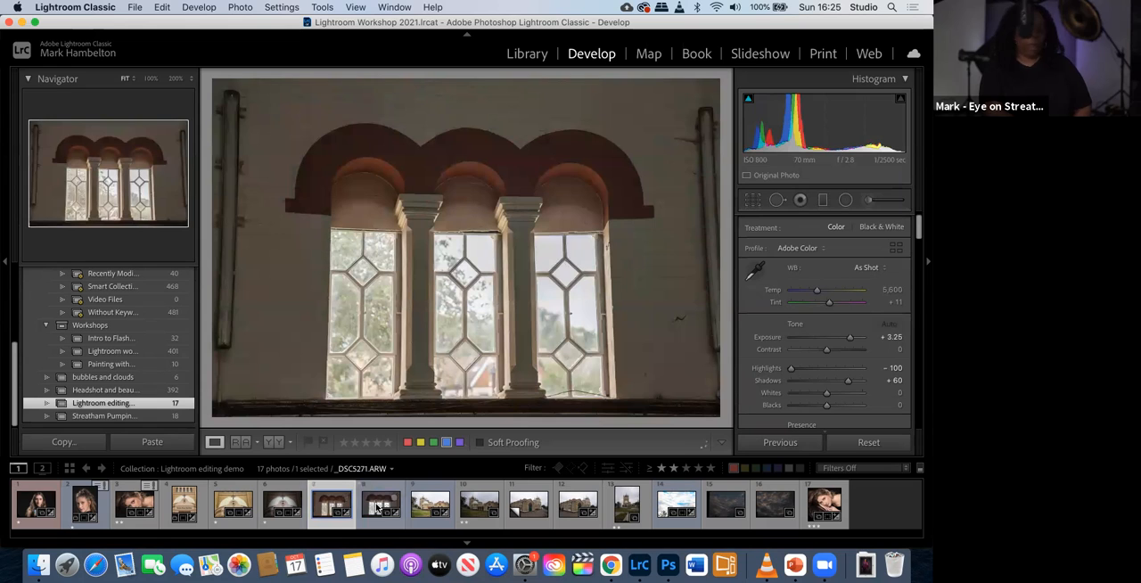
{"action": "left_click", "coordinate": [377, 509]}
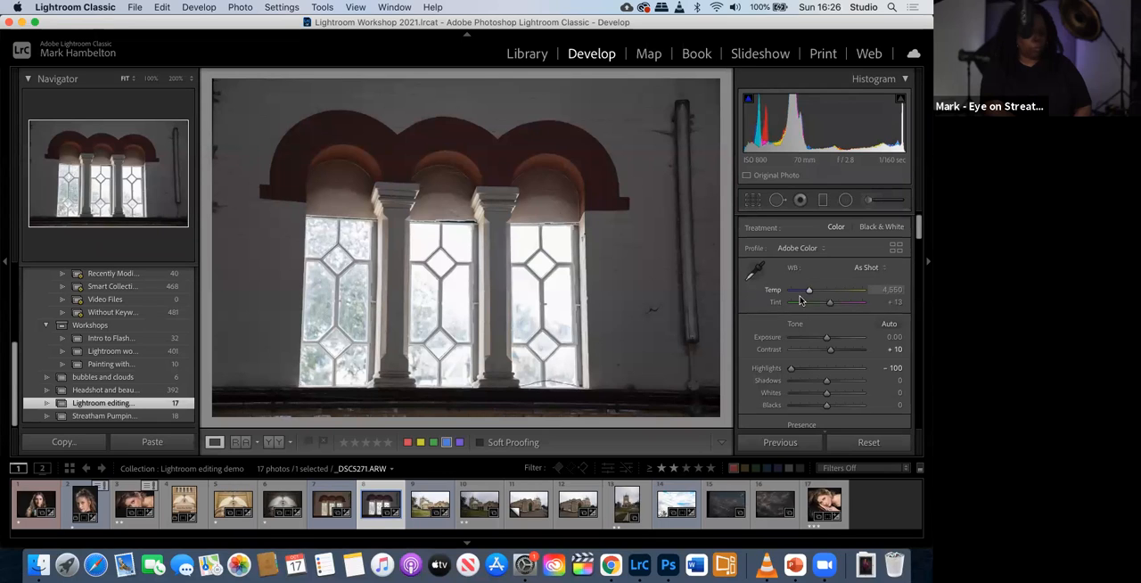
{"action": "left_click", "coordinate": [327, 507]}
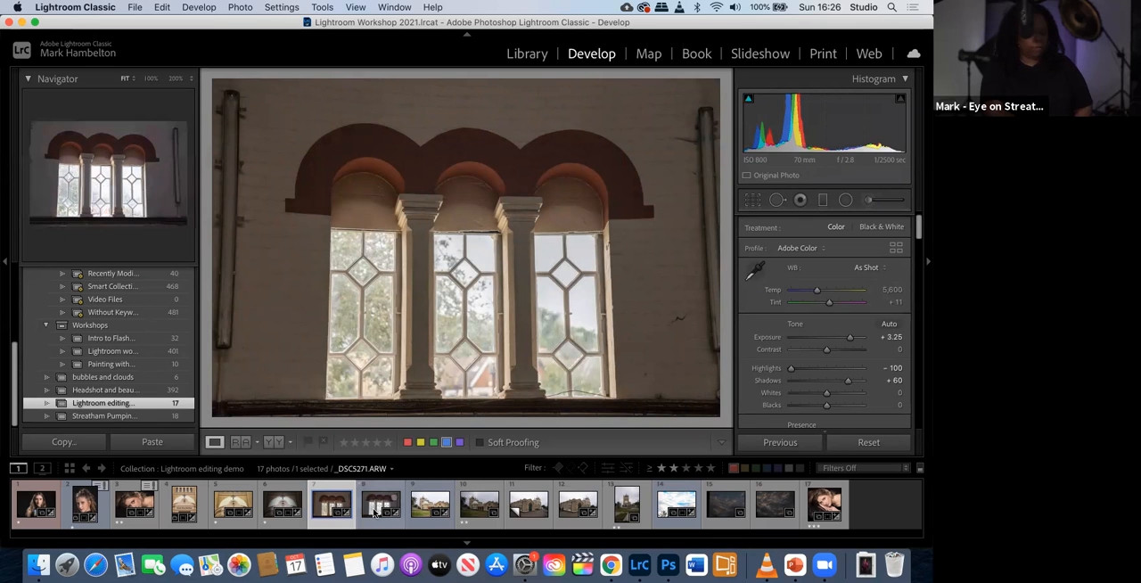
{"action": "left_click", "coordinate": [375, 511]}
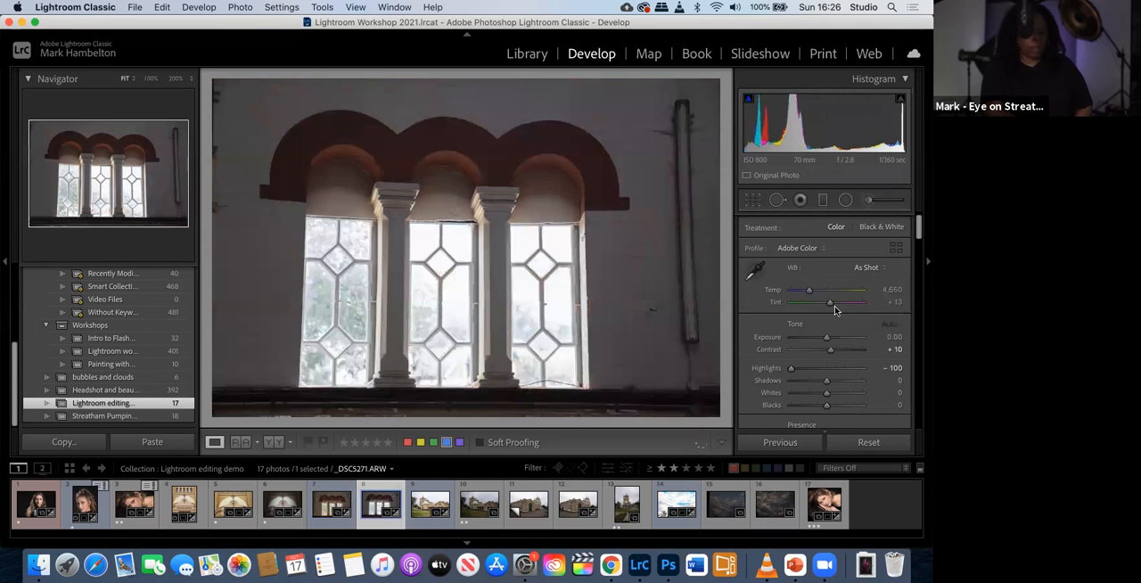
- Match the dark window photo's colour temperature to the brighter shot by setting Temp to 4,550, and compare the two photos
{"action": "left_click", "coordinate": [895, 290]}
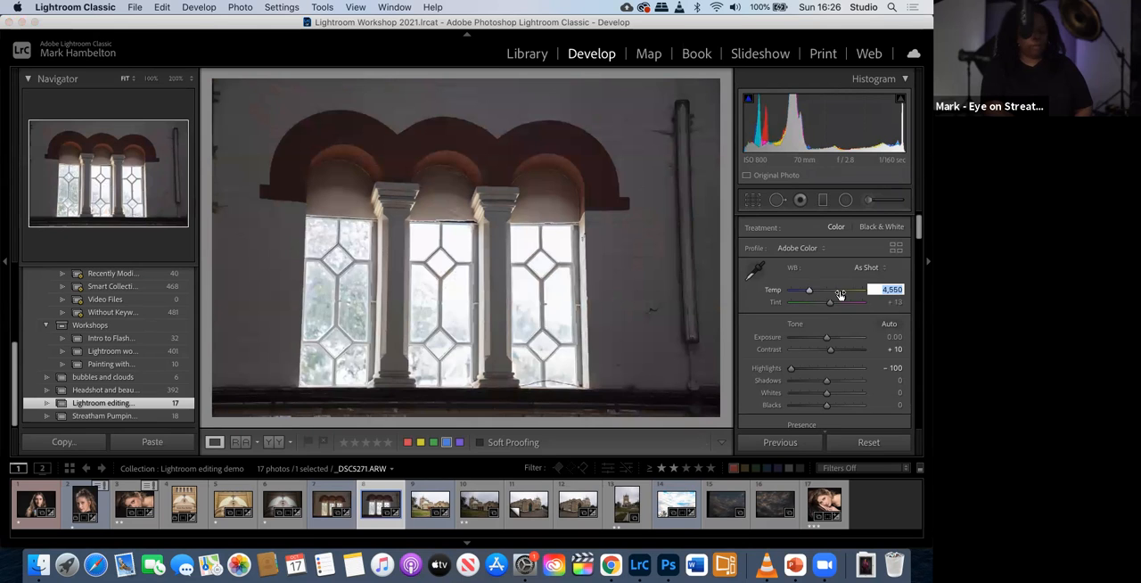
{"action": "right_click", "coordinate": [887, 289]}
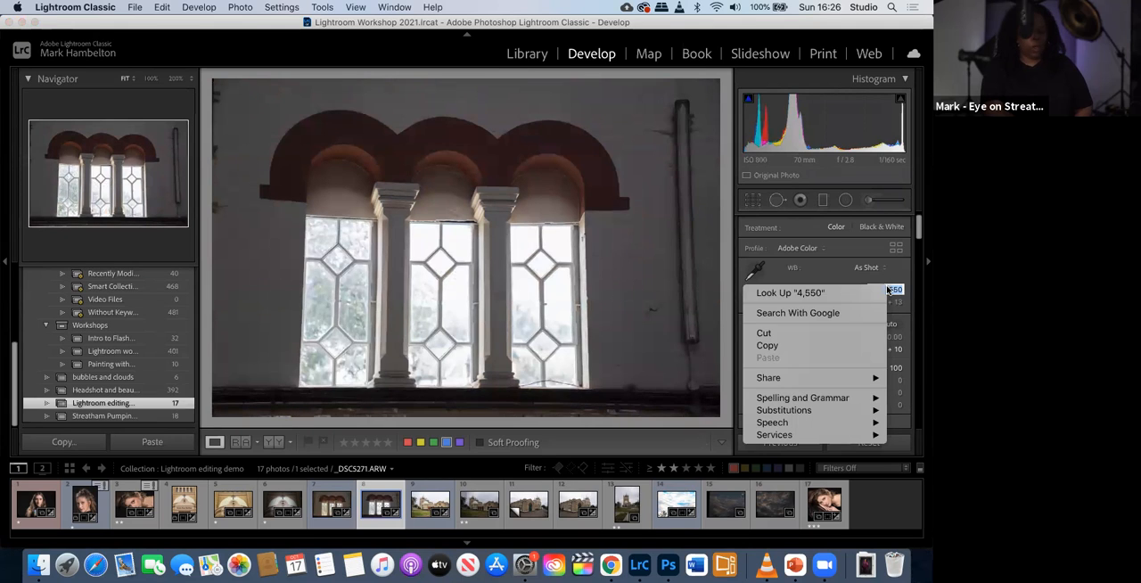
{"action": "left_click", "coordinate": [847, 345]}
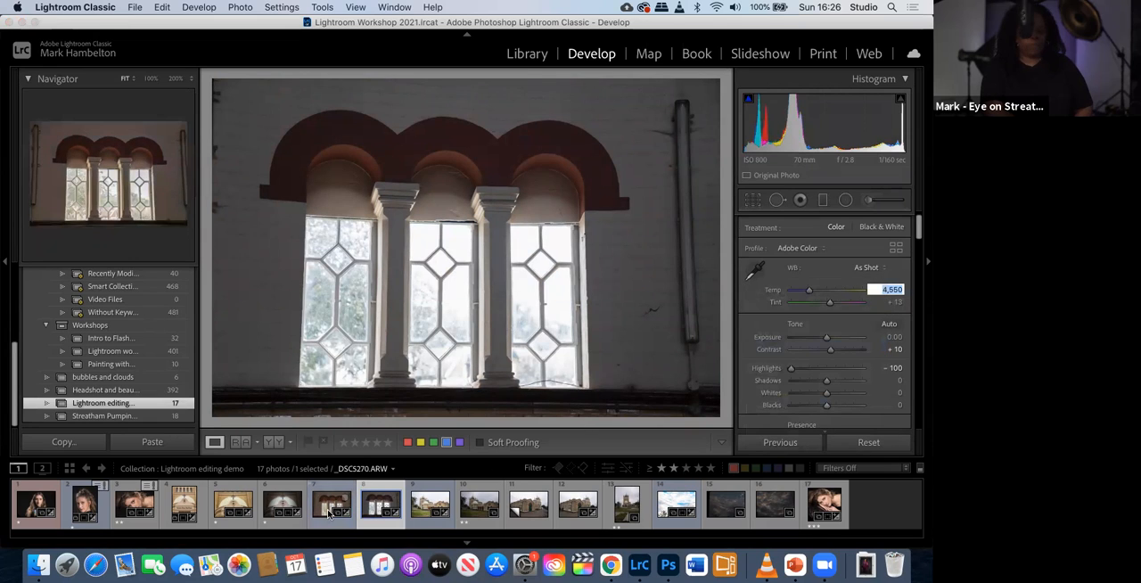
{"action": "left_click", "coordinate": [329, 511]}
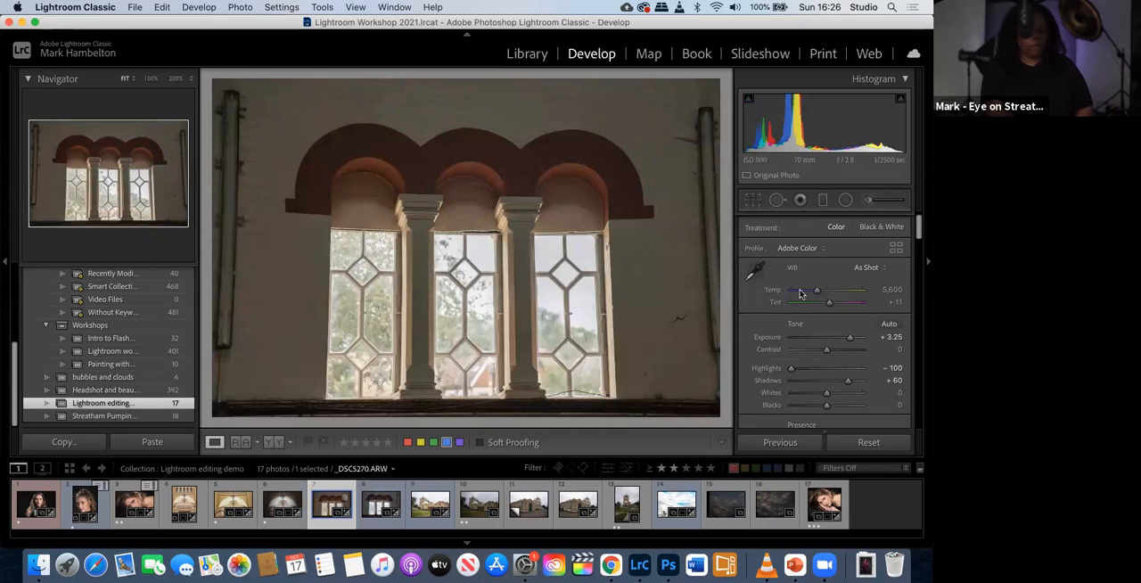
{"action": "left_click", "coordinate": [894, 288]}
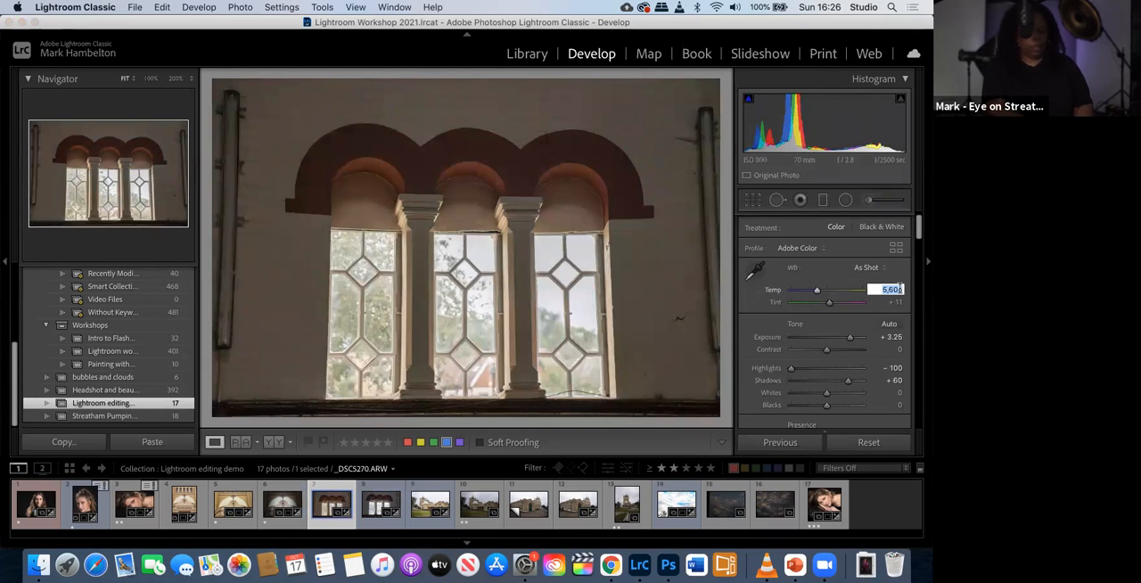
{"action": "type", "text": "4550"}
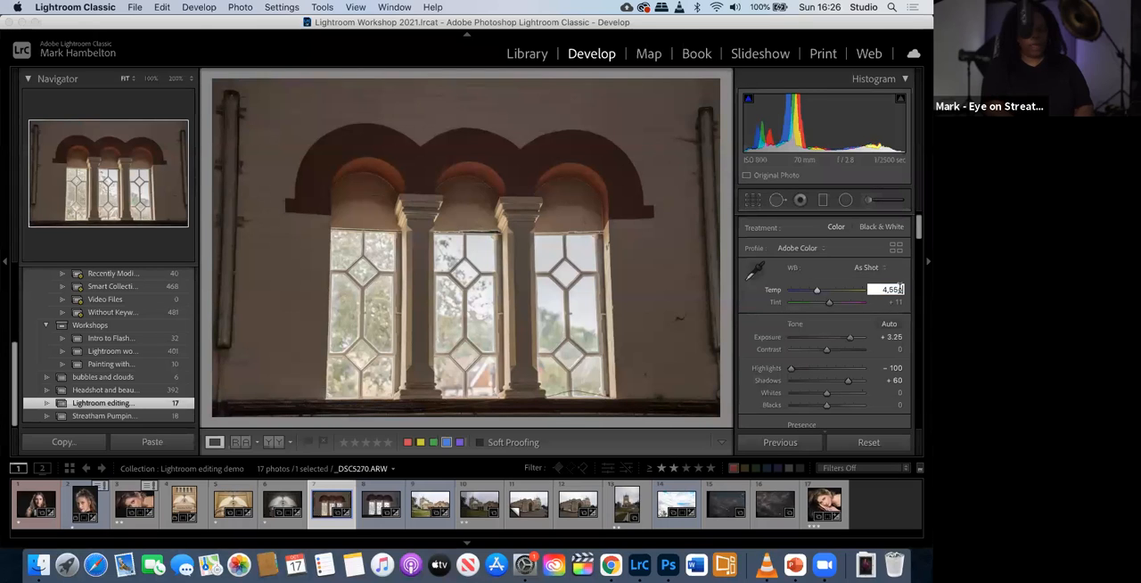
{"action": "key", "text": "Return"}
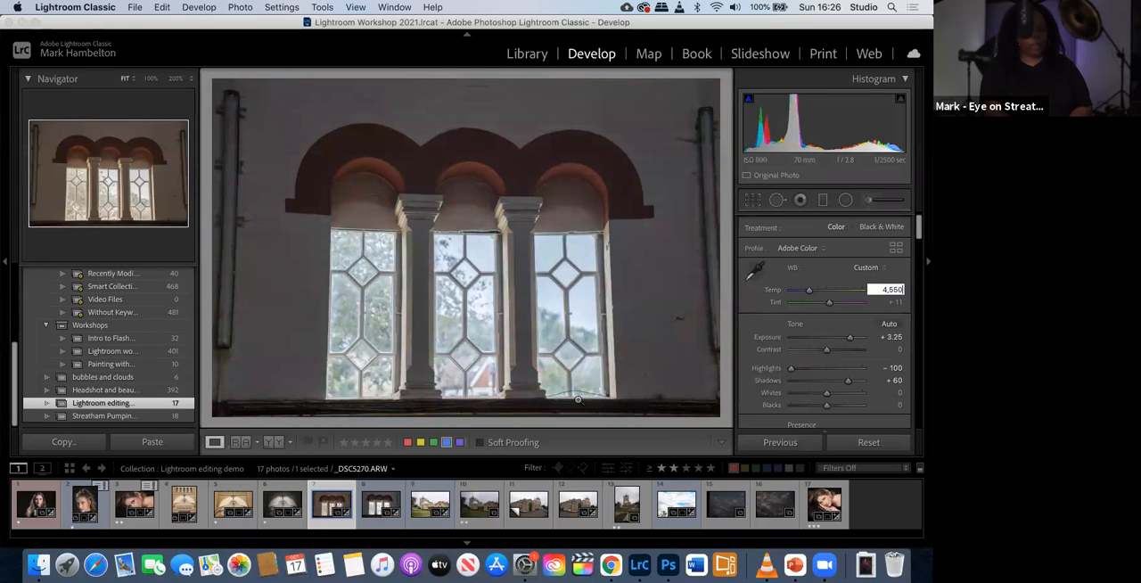
{"action": "left_click", "coordinate": [370, 505]}
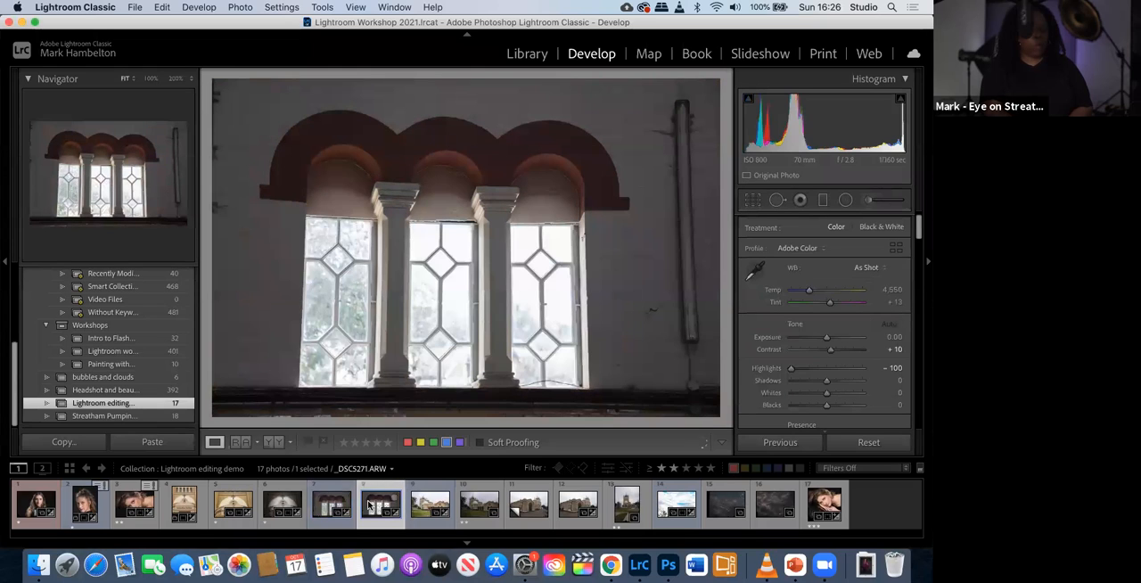
{"action": "left_click", "coordinate": [326, 507]}
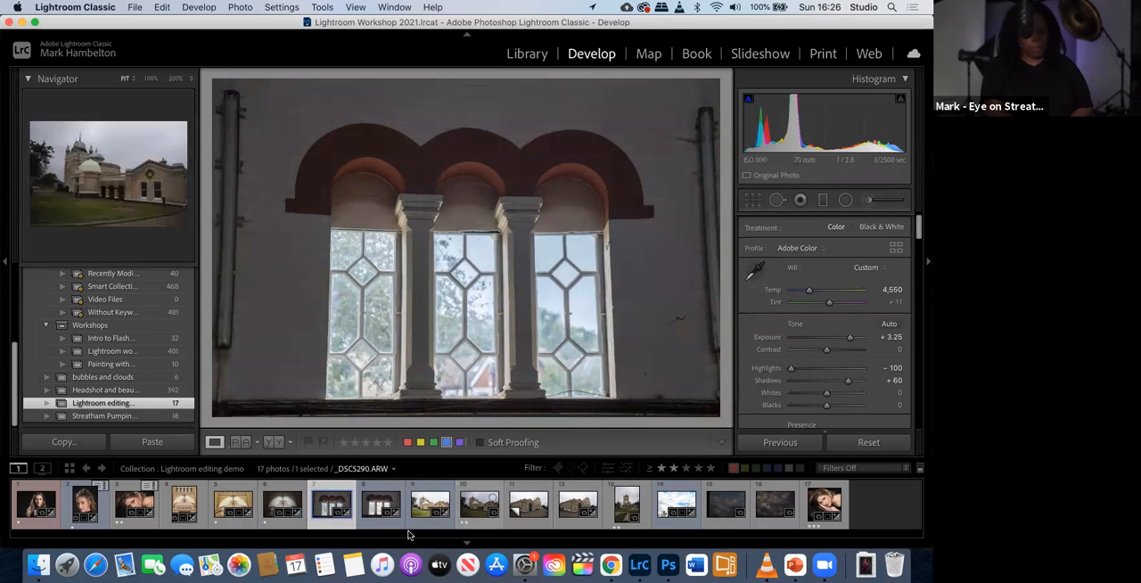
- Reset the edits on the sky photo _DSC5415.ARW and crop it slightly to remove the dark strip along its left edge
{"action": "left_click", "coordinate": [677, 504]}
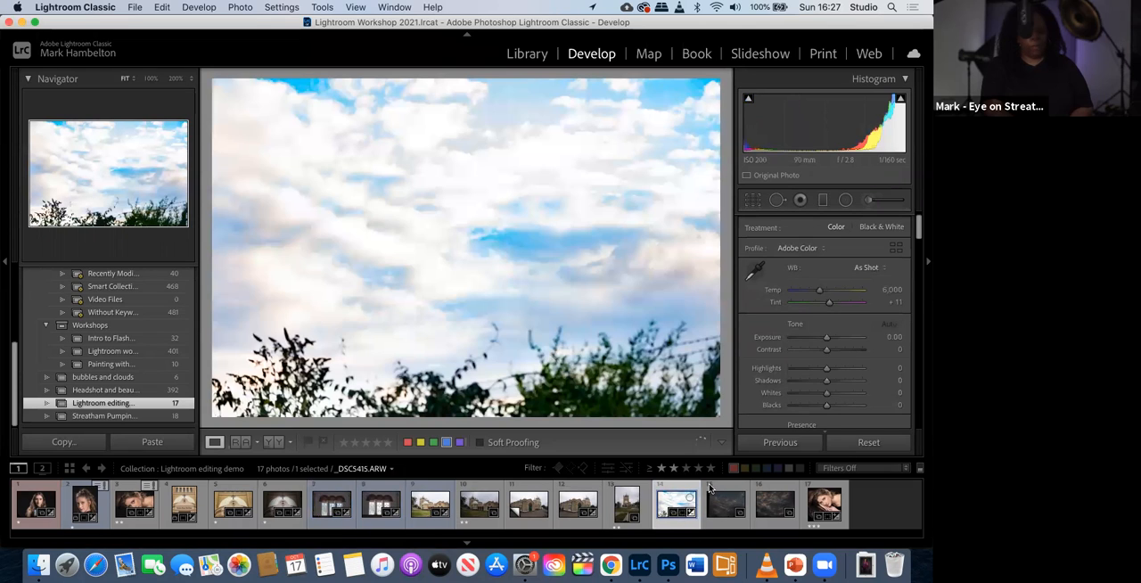
{"action": "left_click", "coordinate": [833, 449]}
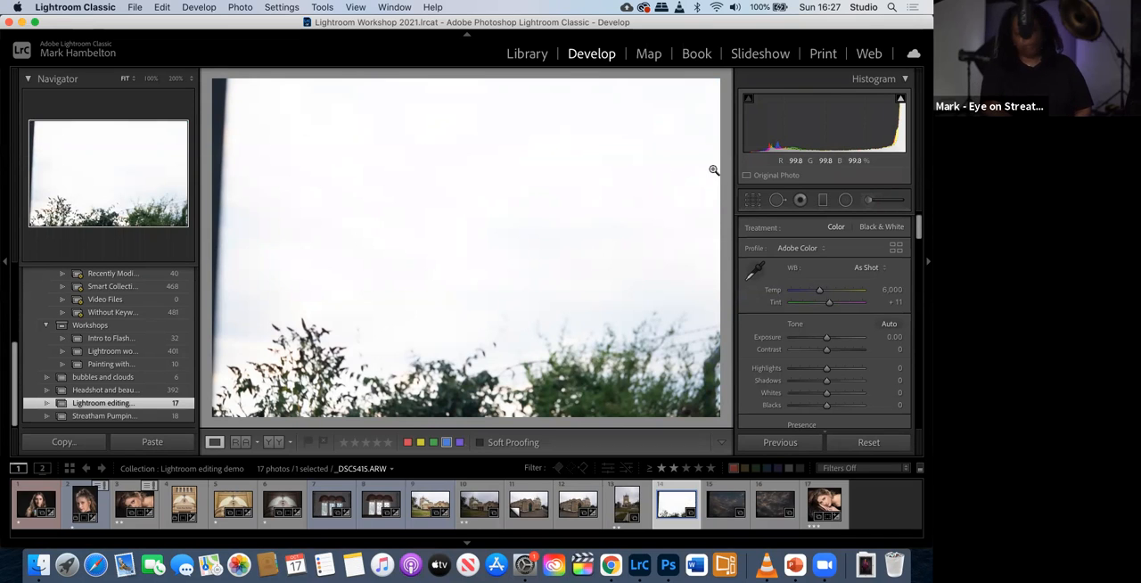
{"action": "left_click", "coordinate": [750, 202]}
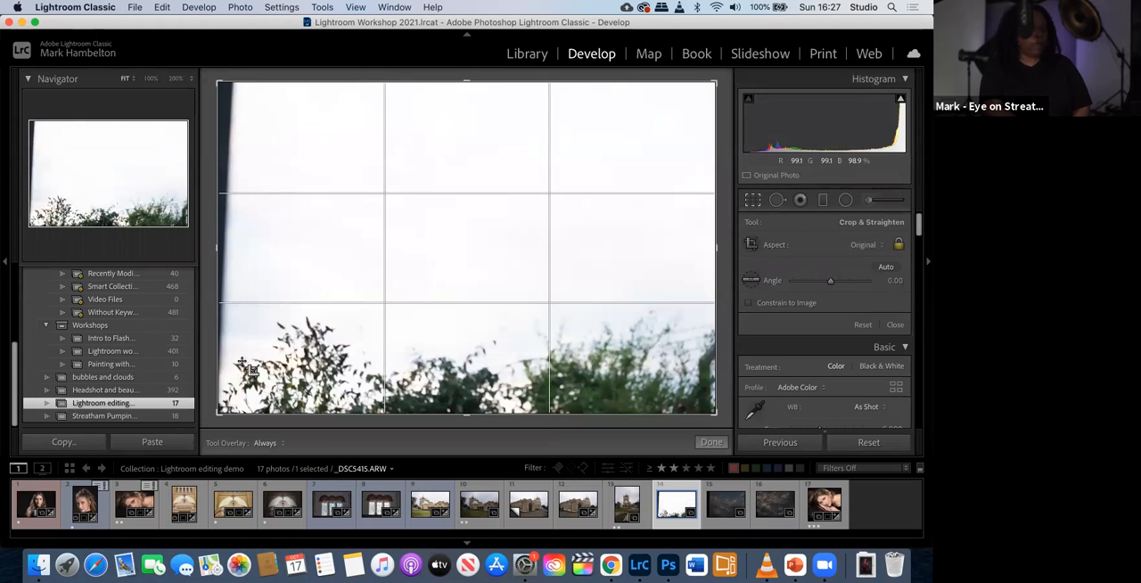
{"action": "left_click_drag", "start_coordinate": [217, 414], "coordinate": [230, 408]}
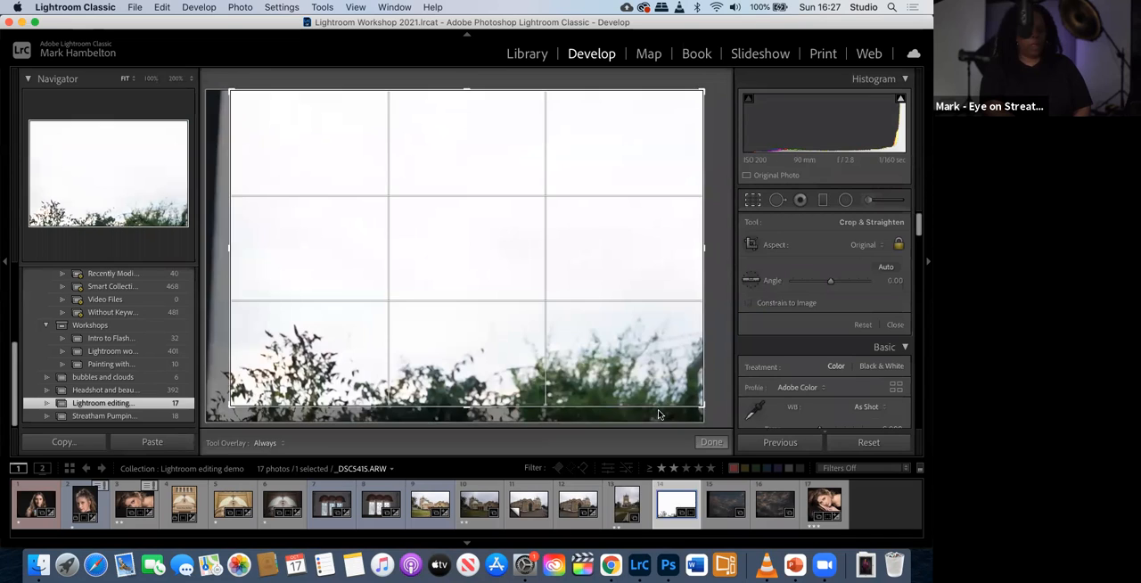
{"action": "left_click", "coordinate": [710, 442]}
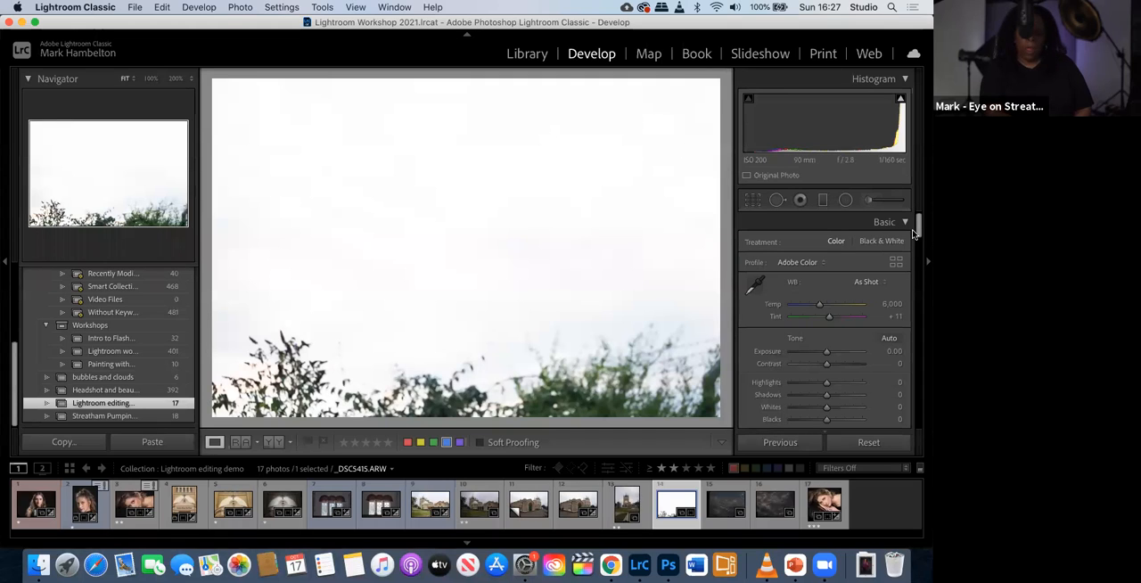
- Try Exposure at -1.80 and Contrast at +22 on the overexposed sky, and reset both to zero
{"action": "left_click_drag", "start_coordinate": [918, 232], "coordinate": [917, 240]}
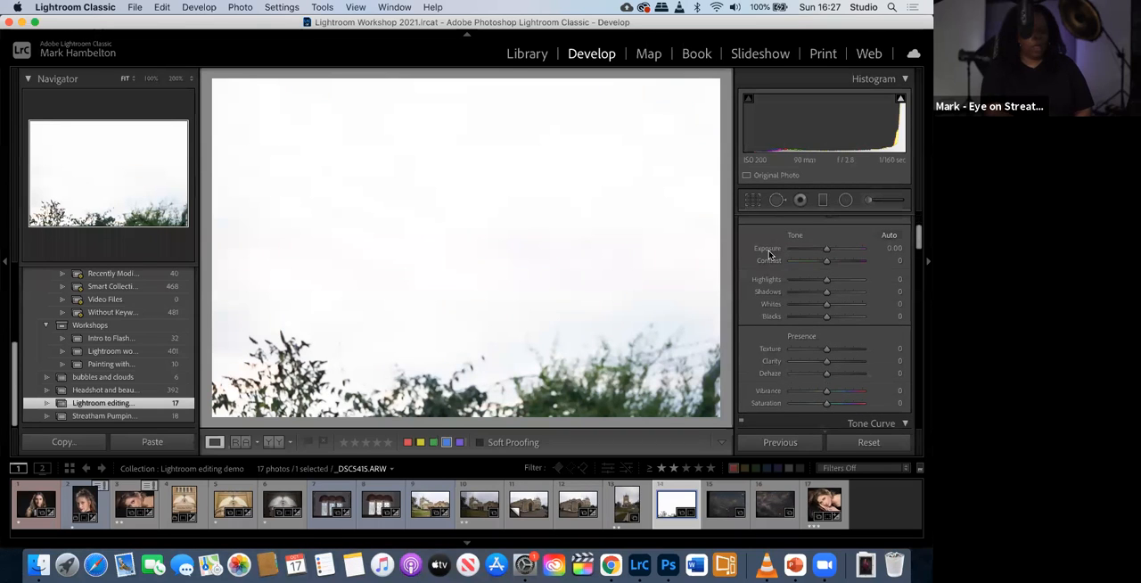
{"action": "left_click_drag", "start_coordinate": [827, 251], "coordinate": [813, 249]}
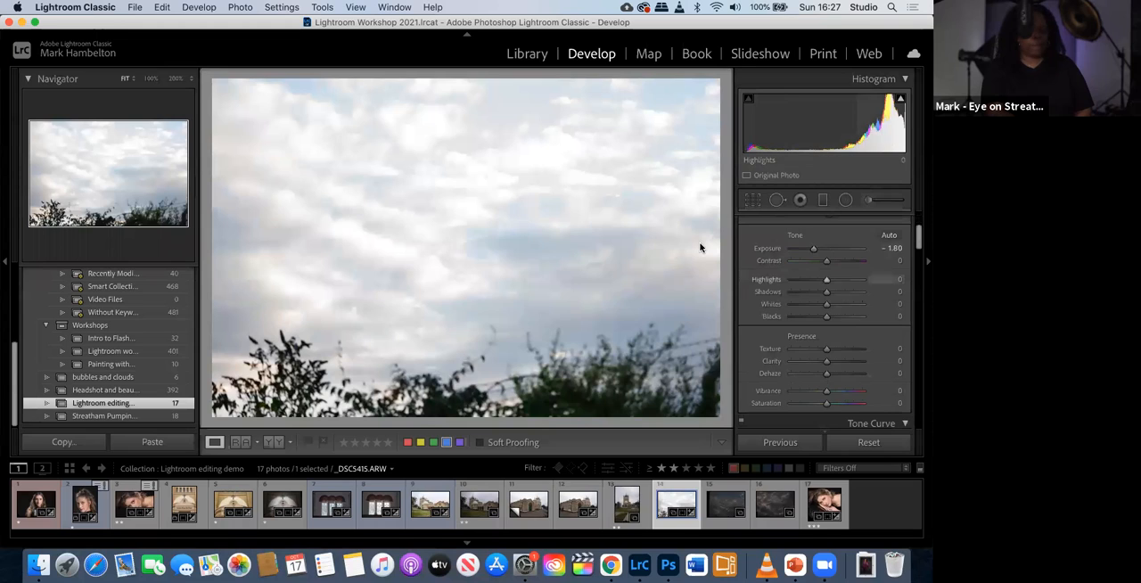
{"action": "left_click_drag", "start_coordinate": [829, 261], "coordinate": [835, 262]}
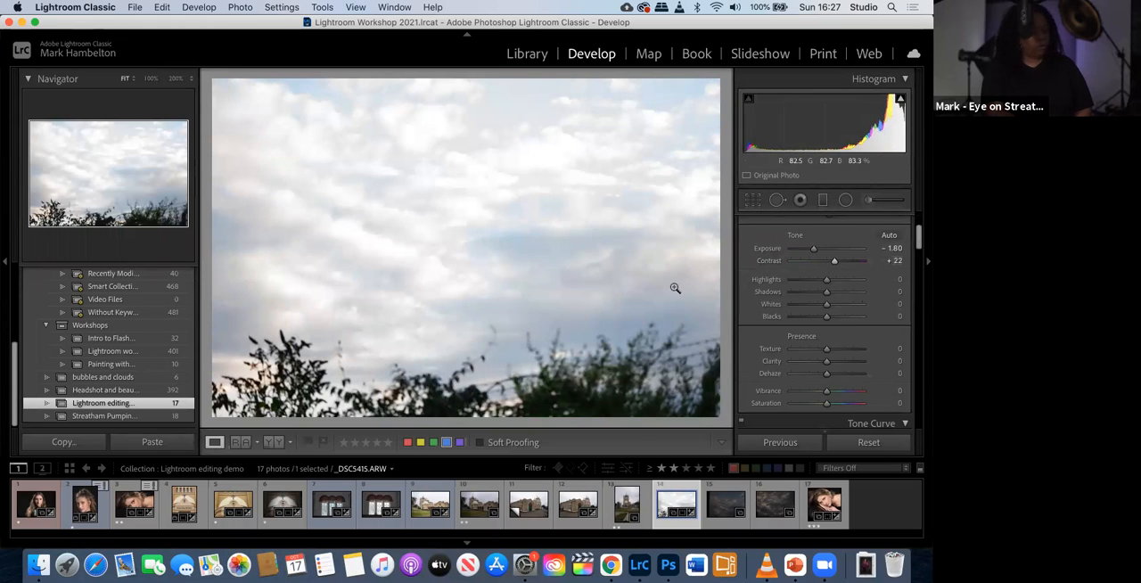
{"action": "double_click", "coordinate": [835, 263]}
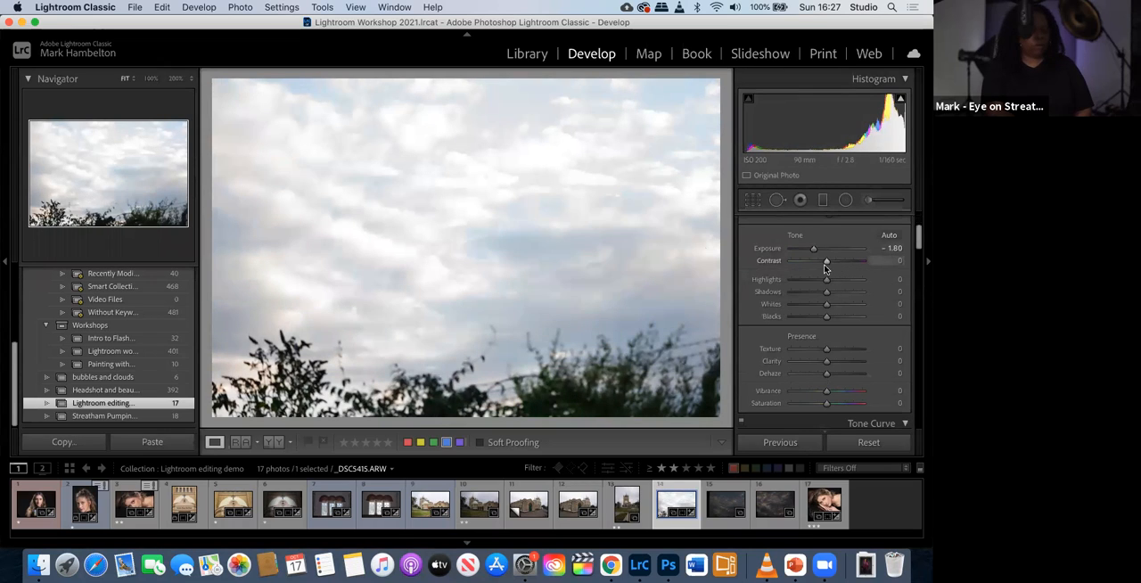
{"action": "double_click", "coordinate": [813, 249]}
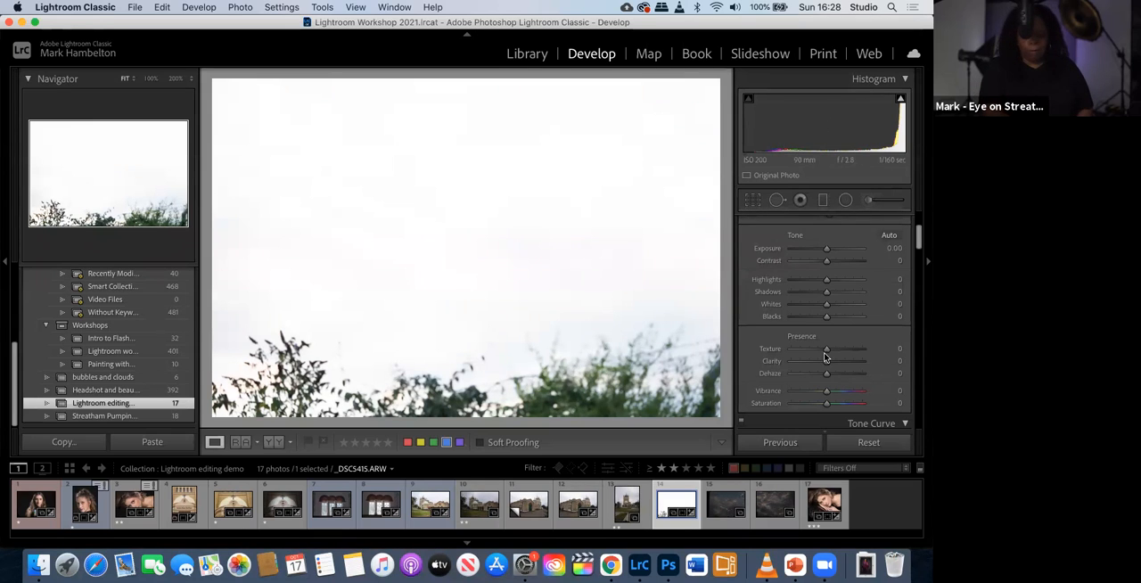
- Bring out the clouds in the overexposed sky photo by setting Dehaze to +90
{"action": "left_click_drag", "start_coordinate": [828, 375], "coordinate": [857, 375]}
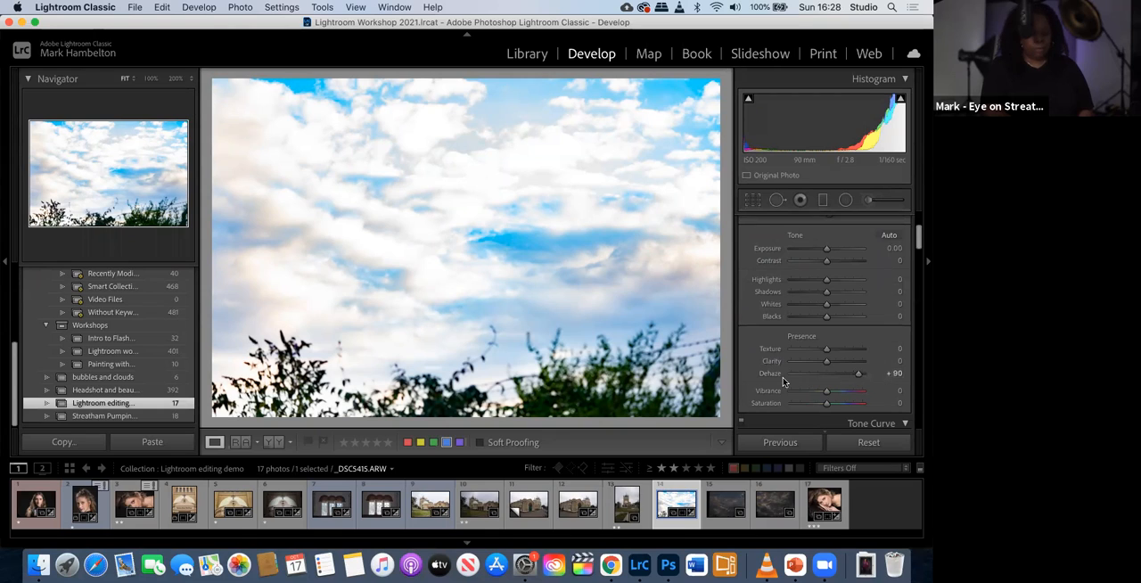
- Brighten the domed brick building photo _DSC5289.ARW with Exposure +0.70, Contrast +35 and Shadows +77
{"action": "left_click", "coordinate": [420, 511]}
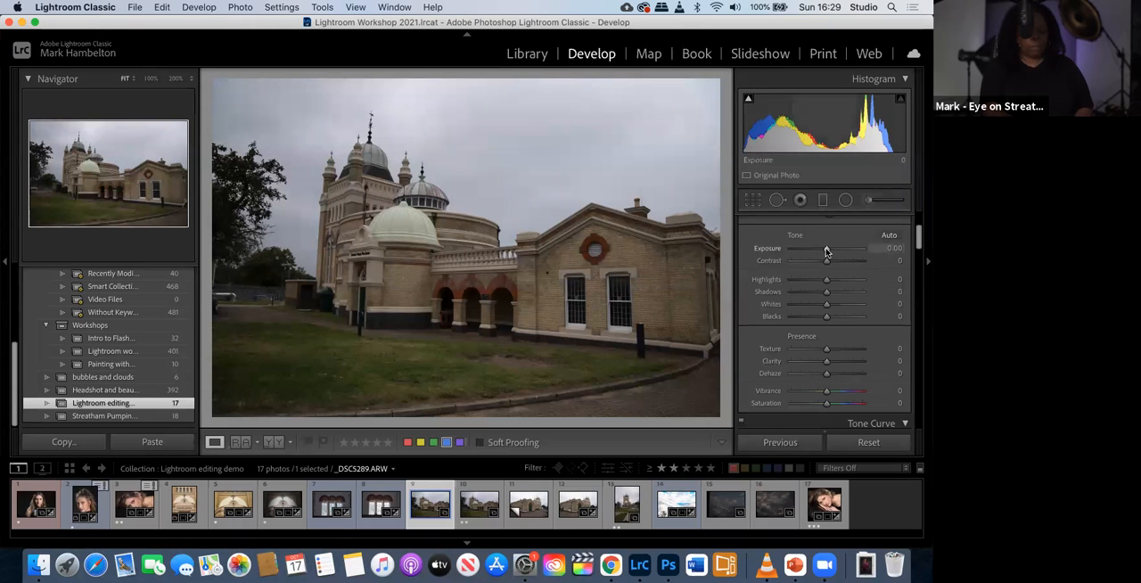
{"action": "left_click_drag", "start_coordinate": [827, 253], "coordinate": [830, 251]}
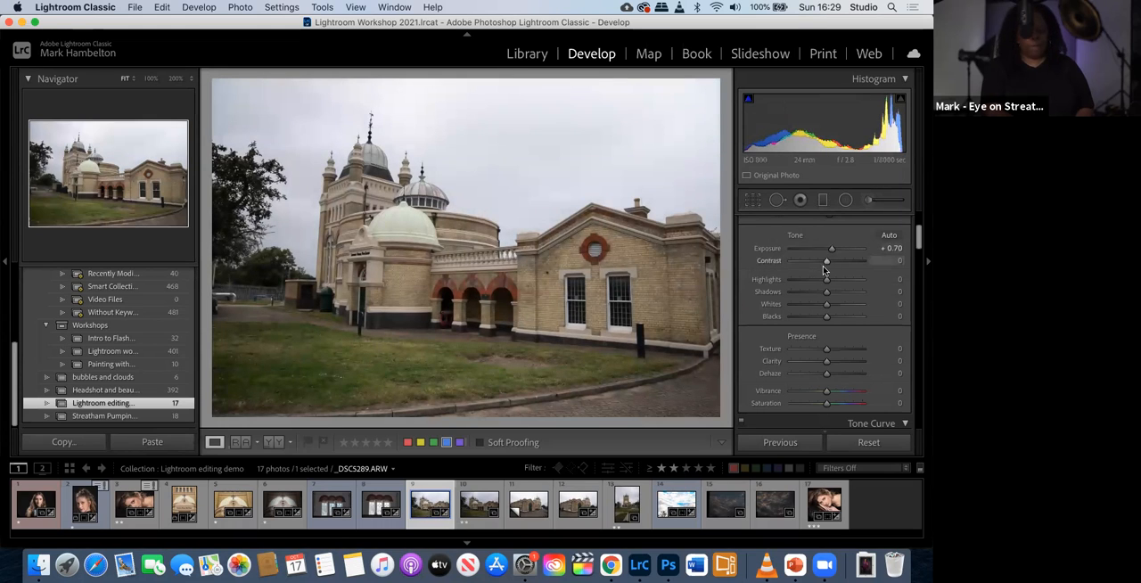
{"action": "left_click_drag", "start_coordinate": [827, 263], "coordinate": [841, 260]}
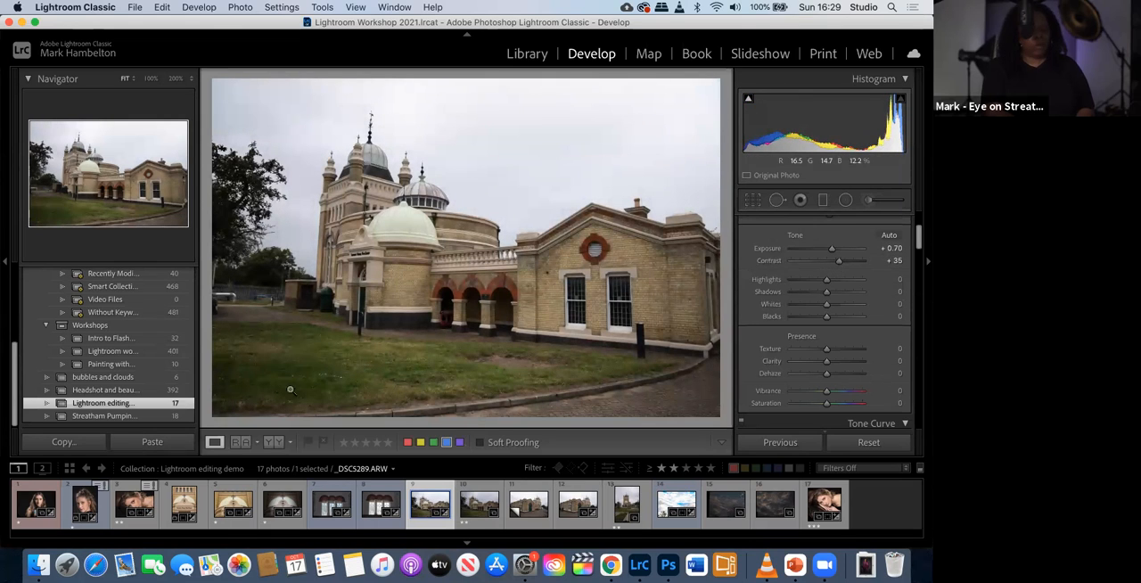
{"action": "left_click_drag", "start_coordinate": [826, 293], "coordinate": [854, 296]}
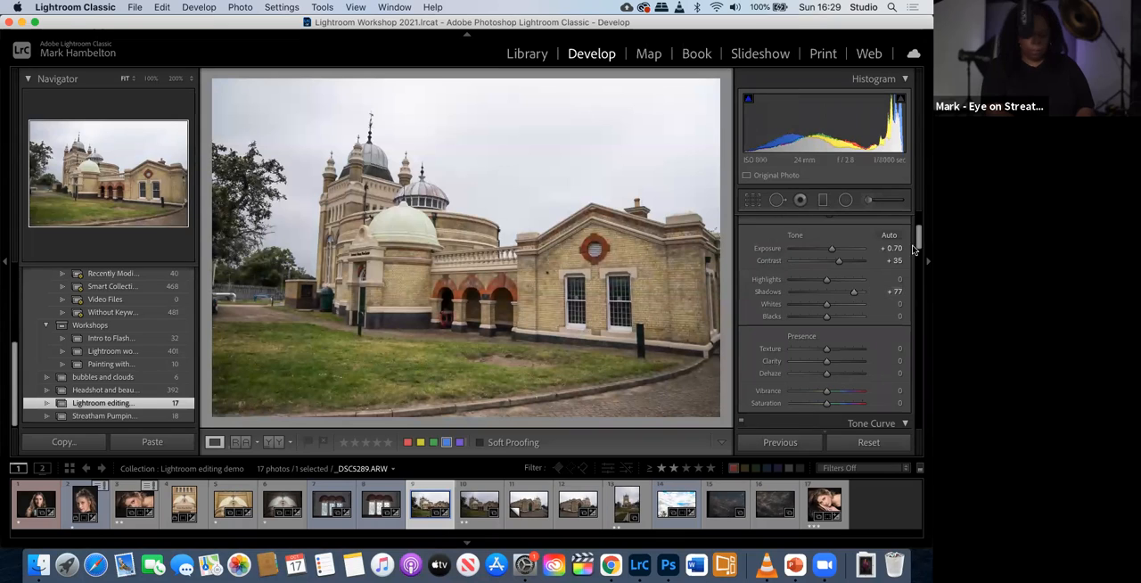
- Try Dehaze at +54 on the whole building photo and reset it to zero
{"action": "scroll", "coordinate": [920, 250], "scroll_direction": "down", "scroll_amount": 3}
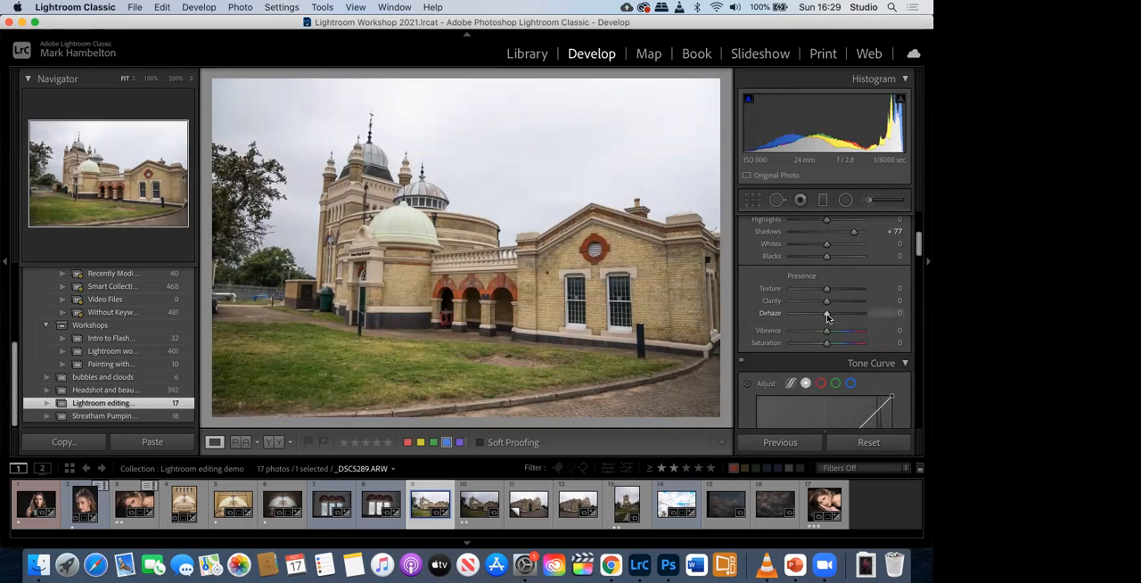
{"action": "left_click_drag", "start_coordinate": [828, 318], "coordinate": [847, 319]}
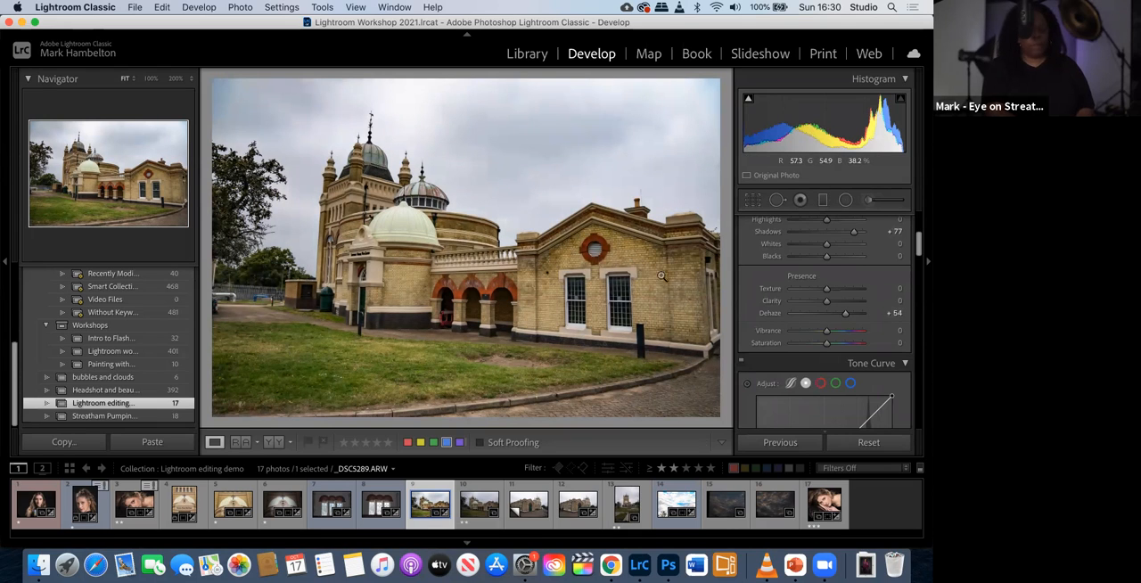
{"action": "double_click", "coordinate": [846, 316]}
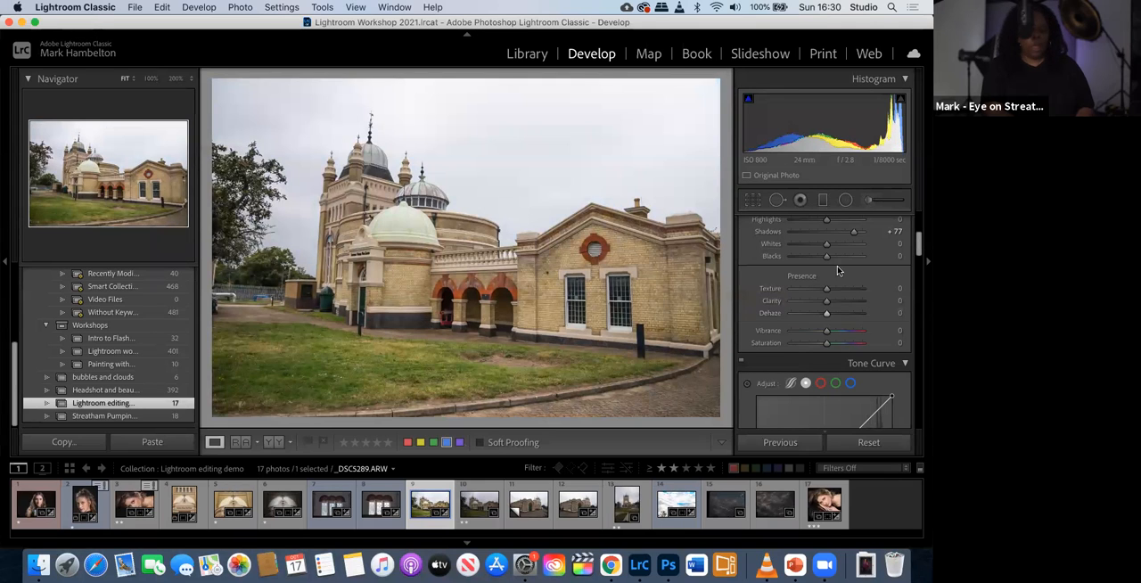
- Apply a Graduated Filter with the Dehaze effect from the photo's upper edge down over the sky, with Dehaze at 67
{"action": "left_click", "coordinate": [824, 201]}
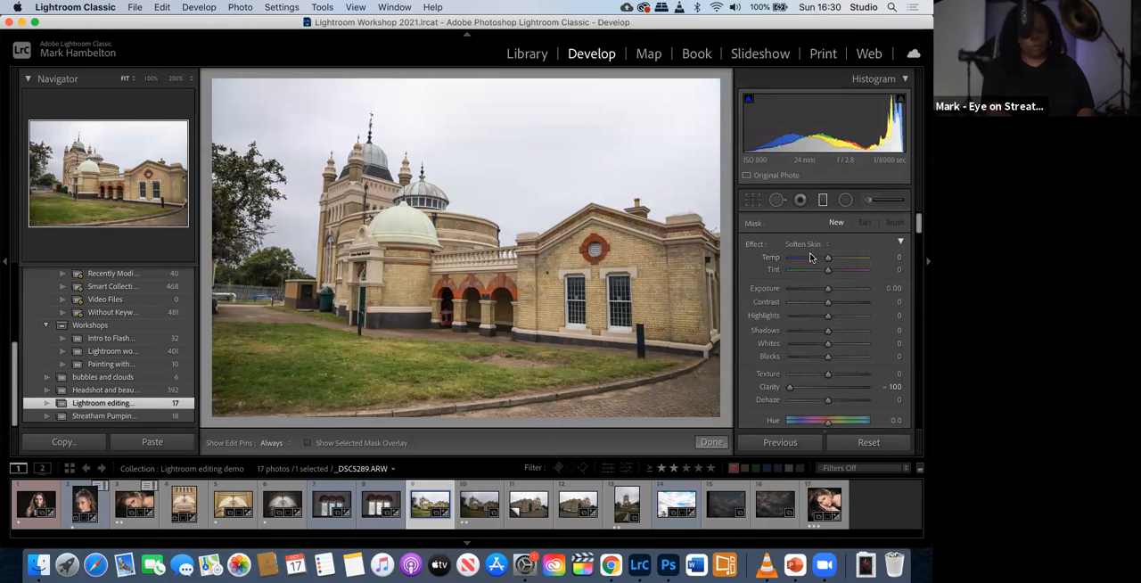
{"action": "left_click", "coordinate": [829, 247]}
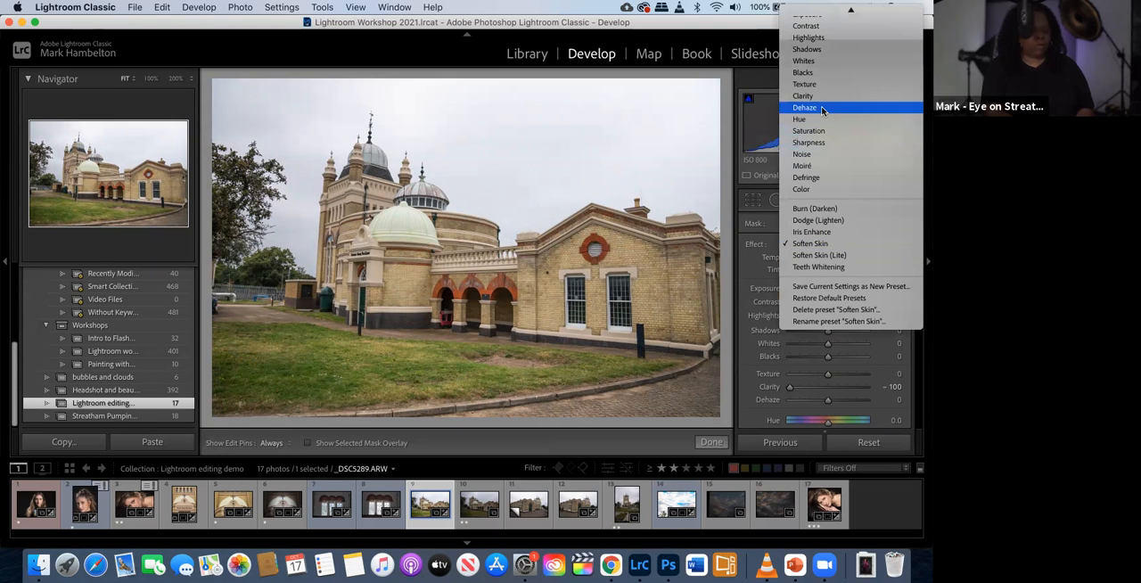
{"action": "left_click", "coordinate": [821, 108]}
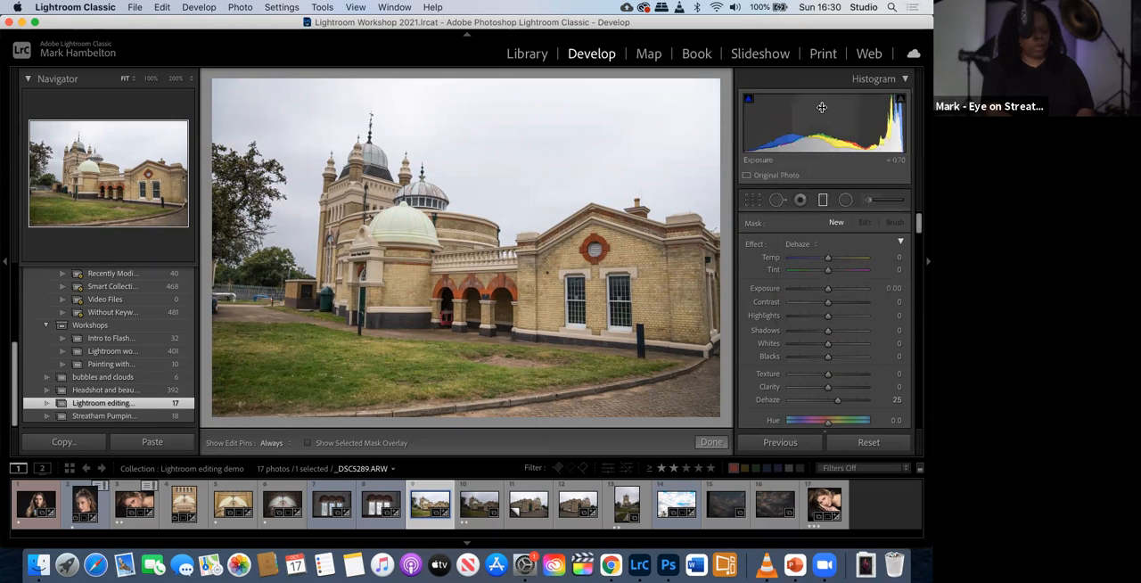
{"action": "left_click_drag", "start_coordinate": [474, 81], "coordinate": [479, 247]}
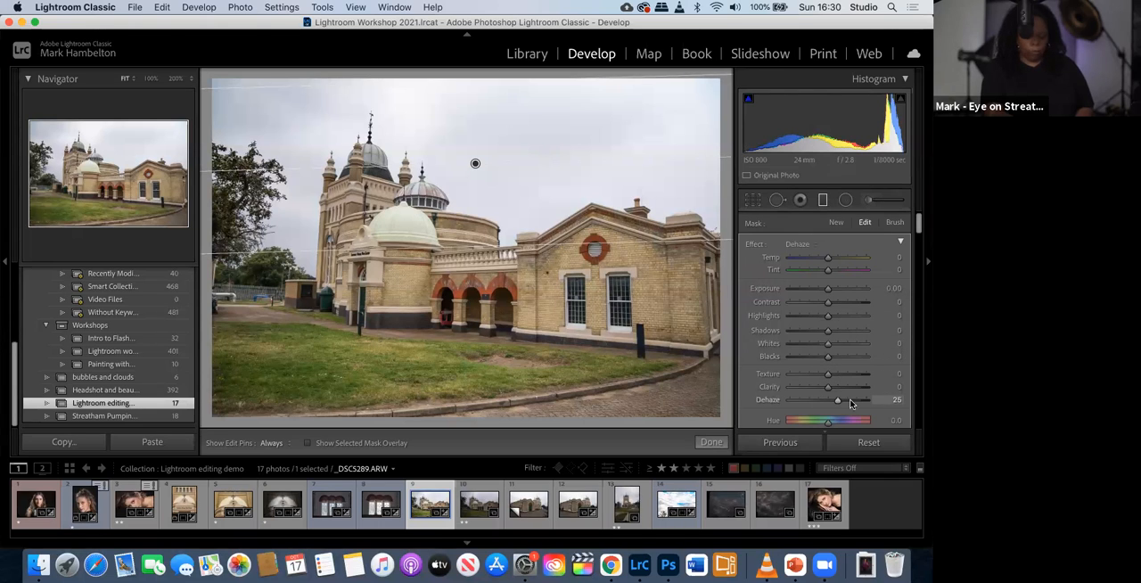
{"action": "left_click_drag", "start_coordinate": [836, 404], "coordinate": [851, 405]}
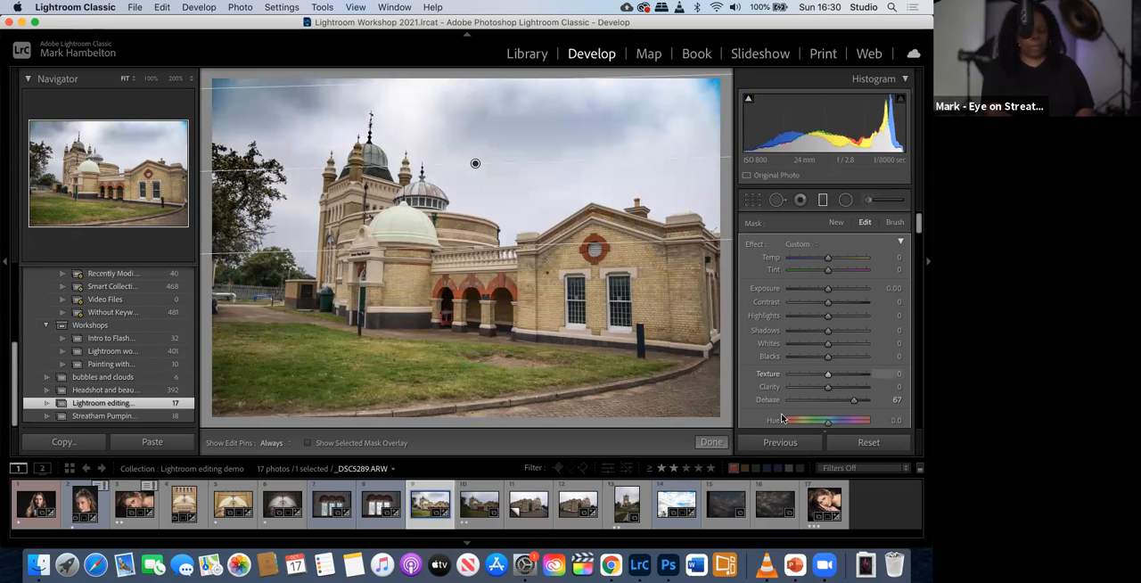
{"action": "left_click", "coordinate": [710, 445]}
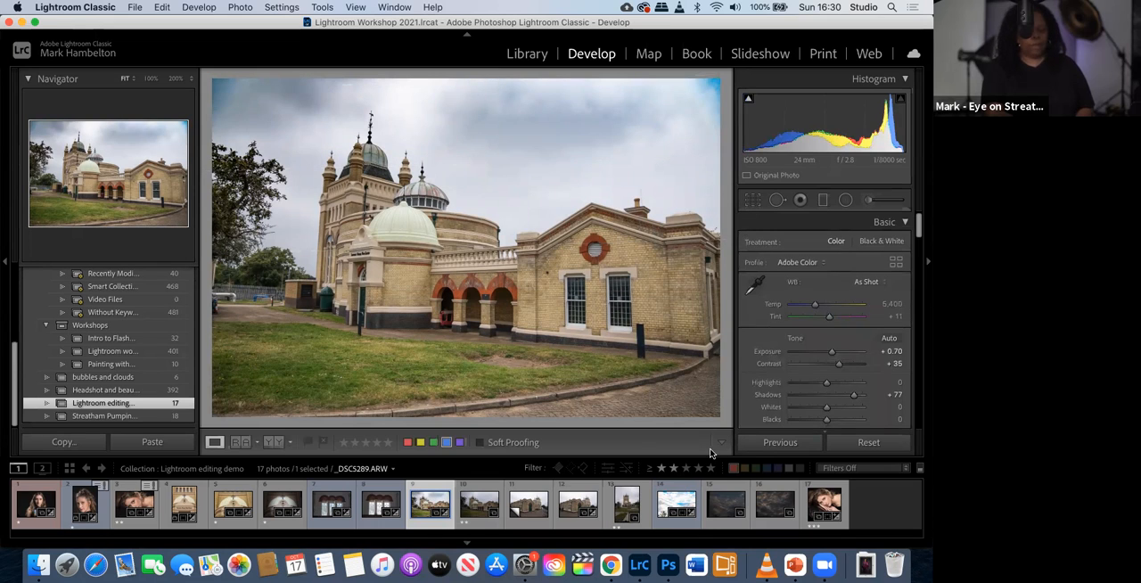
- Set the building photo's overall Exposure to +1.00
{"action": "left_click_drag", "start_coordinate": [832, 354], "coordinate": [834, 357]}
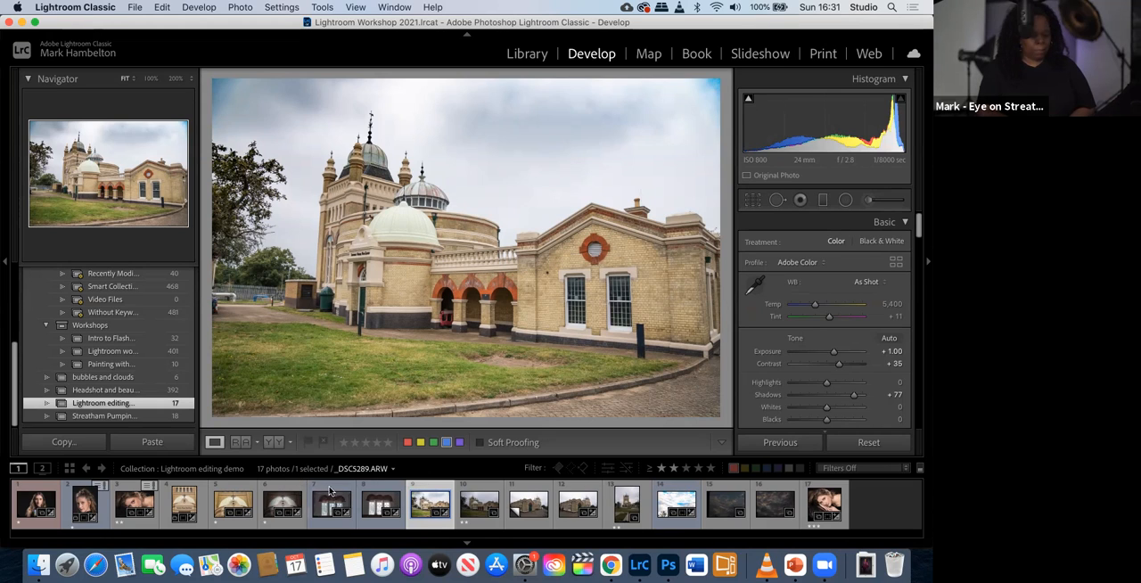
{"action": "left_click", "coordinate": [190, 300]}
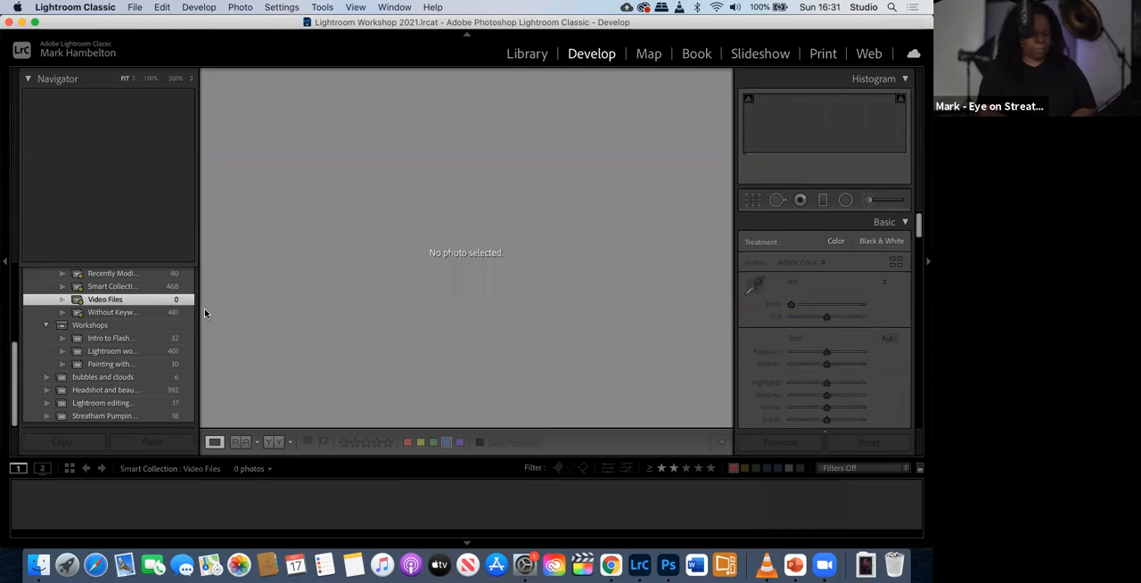
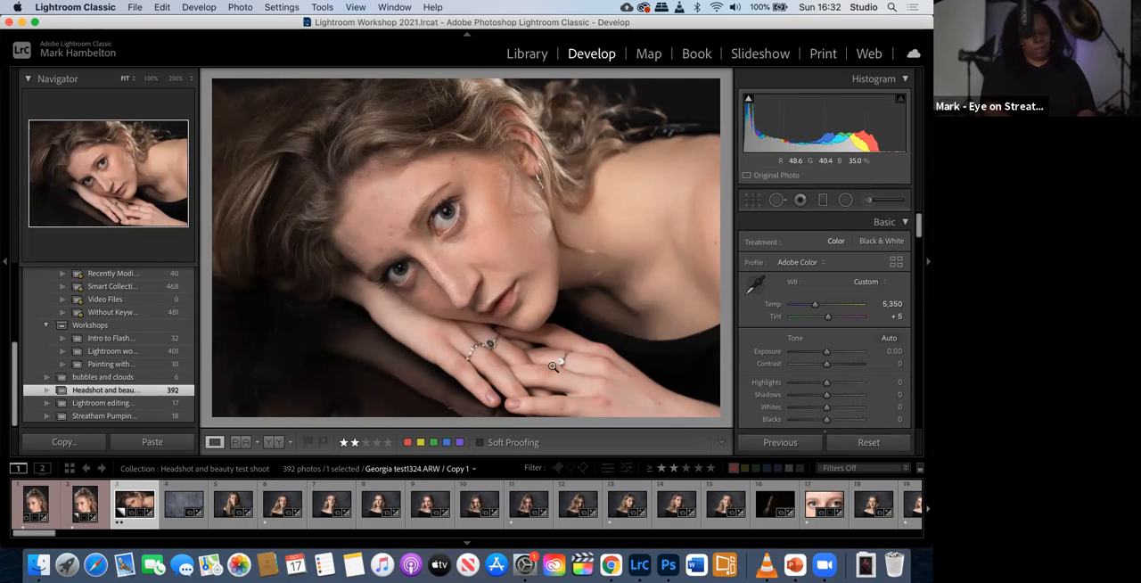
- Filter the filmstrip to red-labelled photos rated two stars or higher, and open the export settings for the third portrait
{"action": "left_click", "coordinate": [675, 468]}
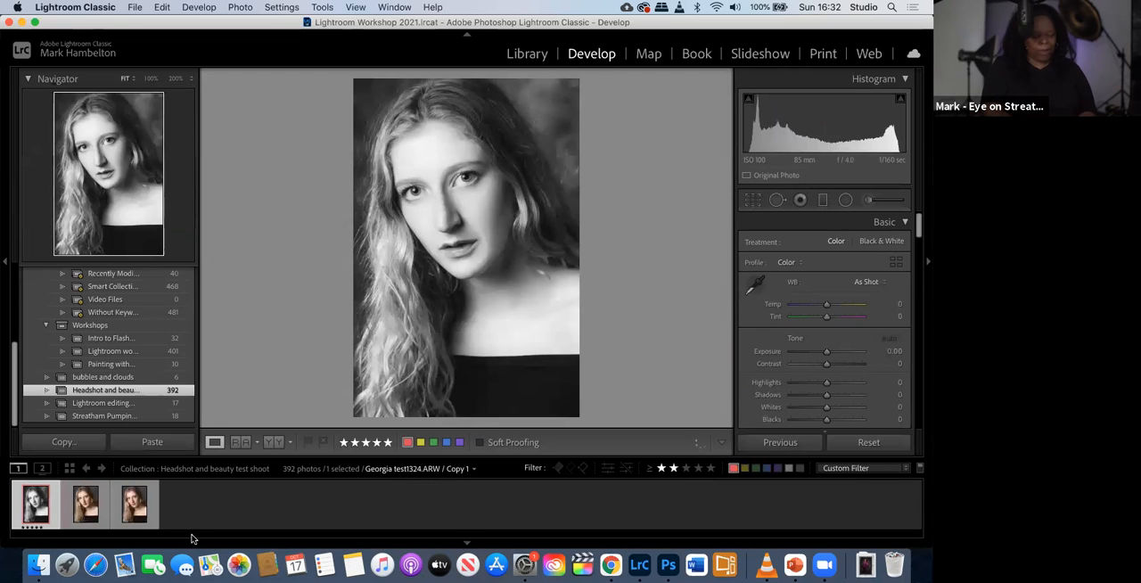
{"action": "left_click", "coordinate": [134, 505]}
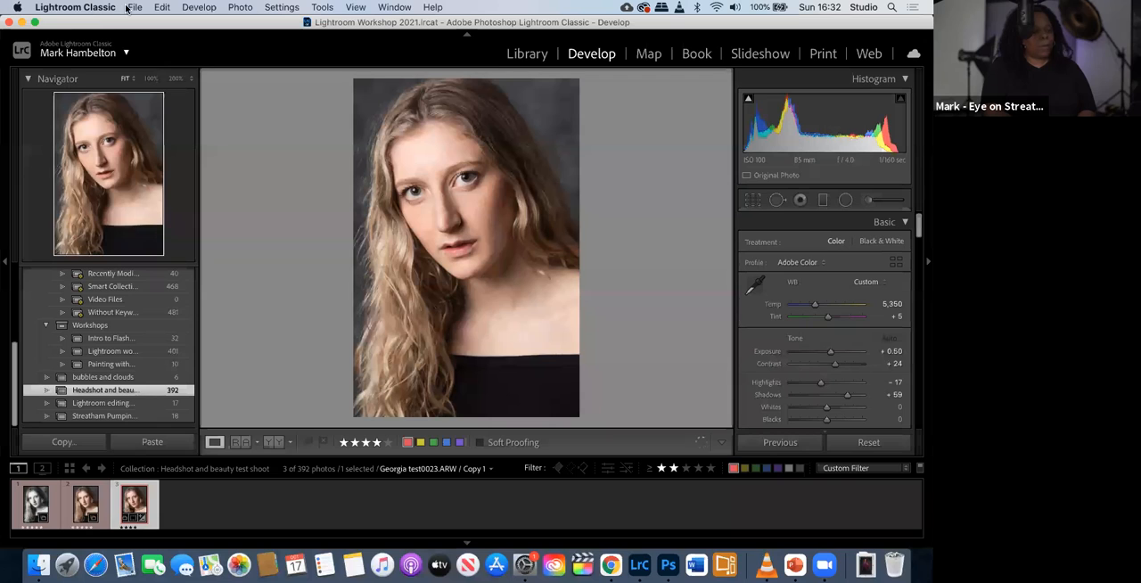
{"action": "left_click", "coordinate": [134, 8]}
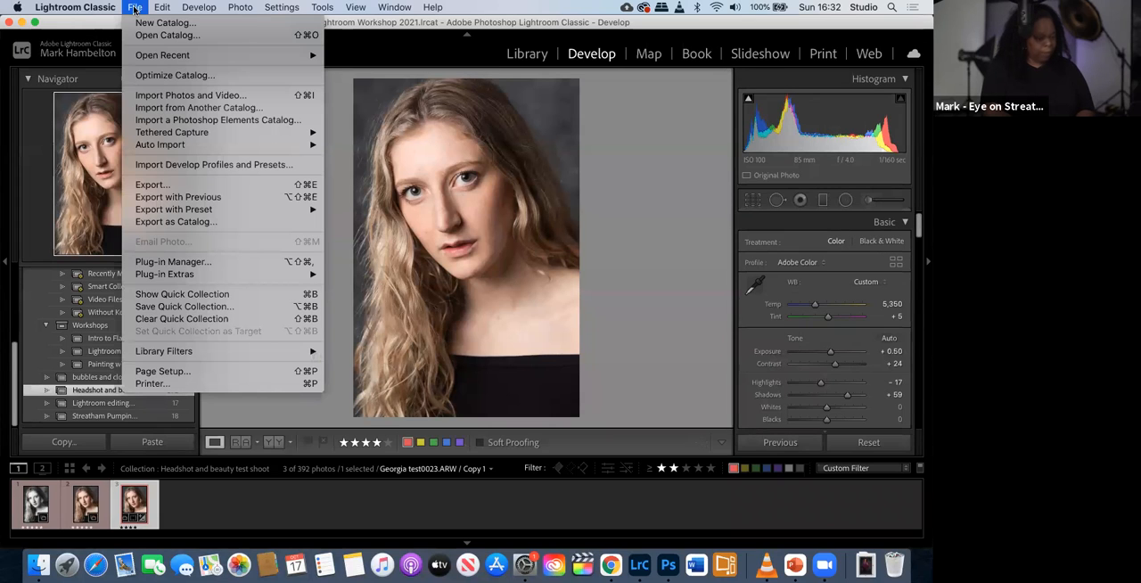
{"action": "left_click", "coordinate": [170, 185]}
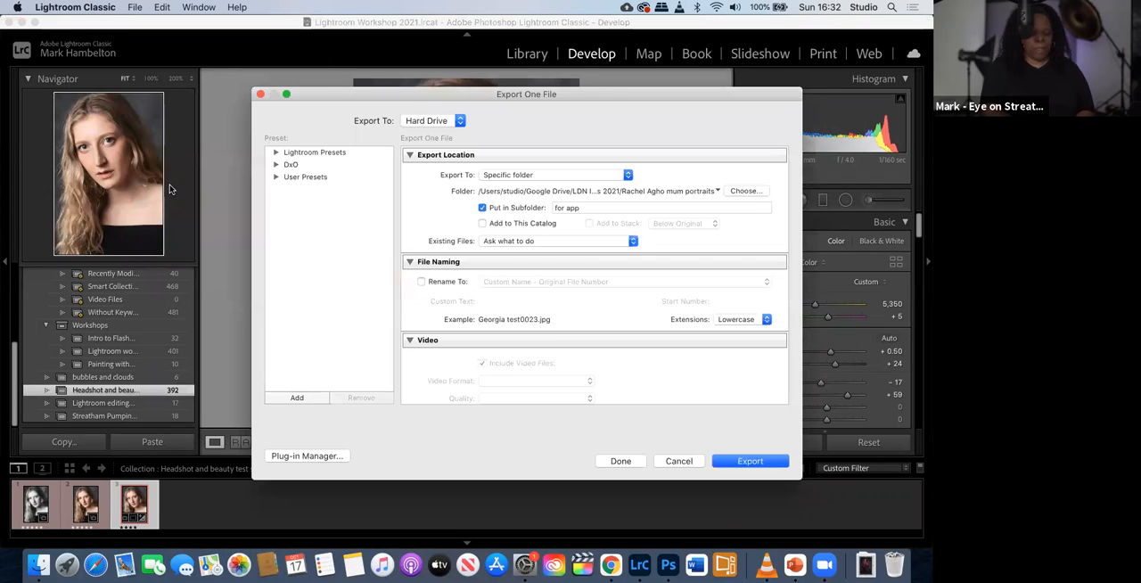
- Keep the current export folder and set the export subfolder to "for workshop"
{"action": "left_click", "coordinate": [738, 192]}
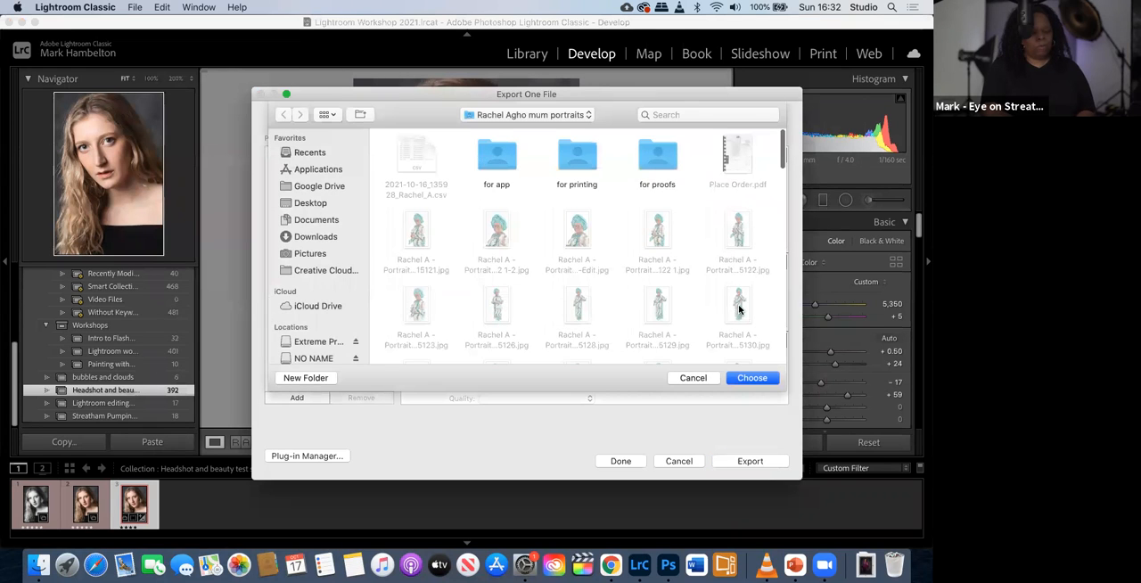
{"action": "left_click", "coordinate": [693, 378]}
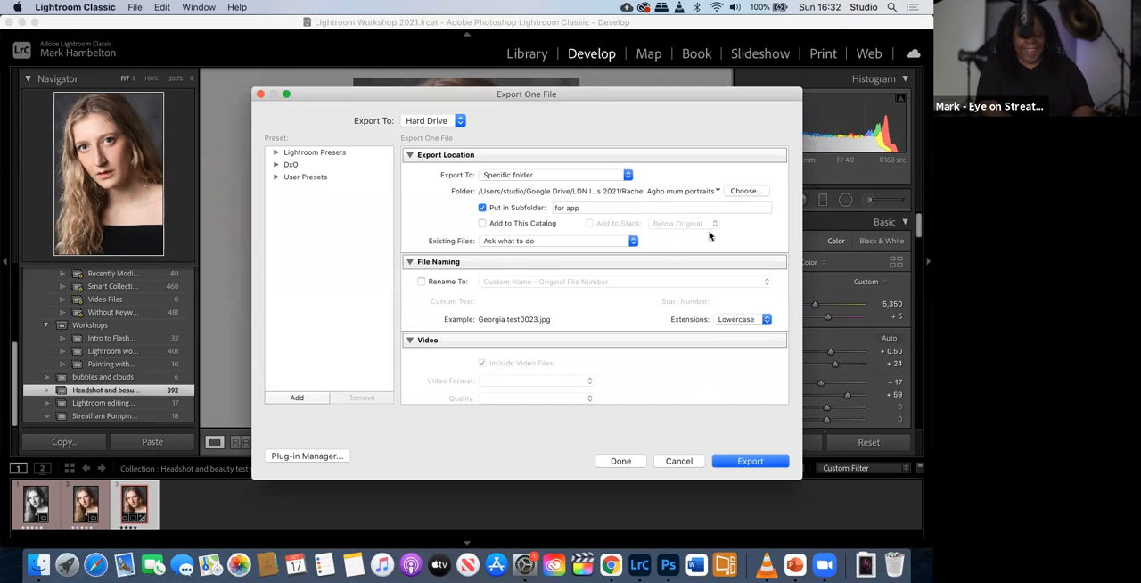
{"action": "left_click", "coordinate": [594, 207]}
{"action": "type", "text": "for"}
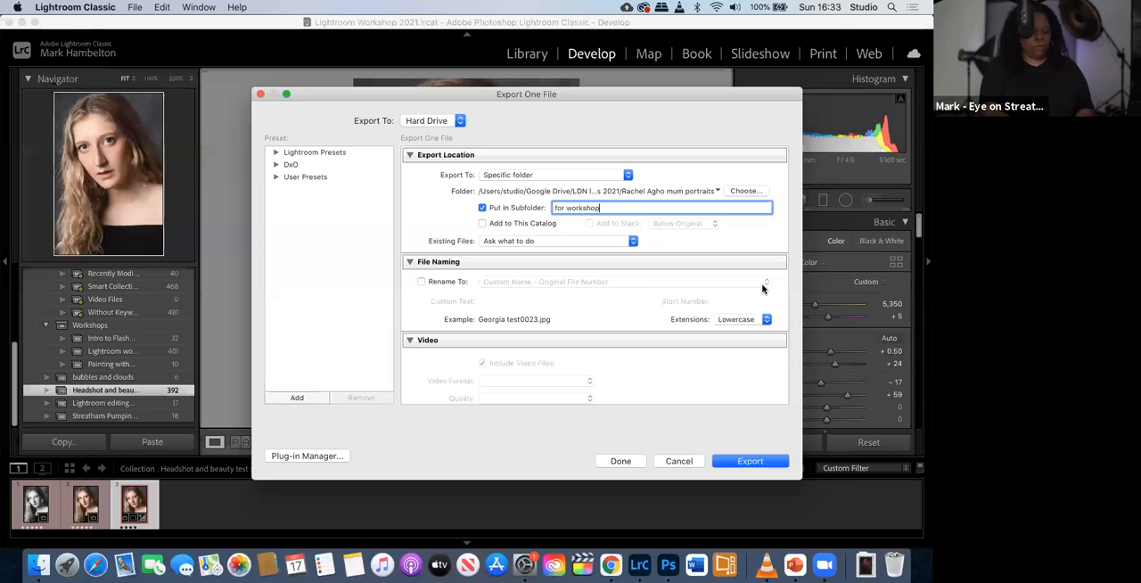
- Review the export's file and sizing settings, rename the file with the Custom Name template as "workshop", and export it
{"action": "scroll", "coordinate": [762, 288], "scroll_direction": "down", "scroll_amount": 8}
{"action": "scroll", "coordinate": [594, 340], "scroll_direction": "down", "scroll_amount": 4}
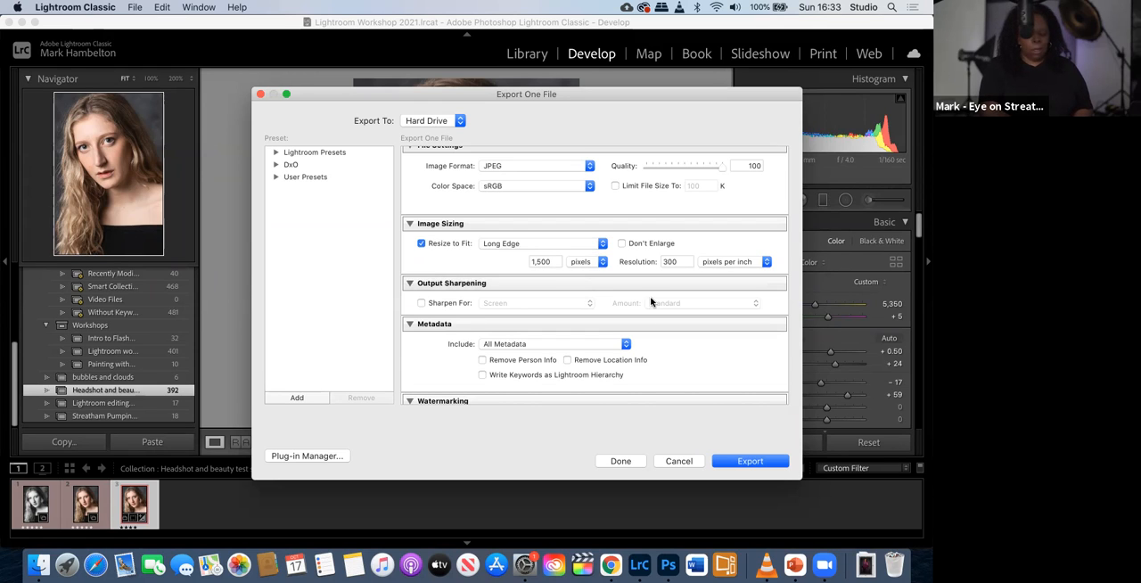
{"action": "scroll", "coordinate": [651, 302], "scroll_direction": "down", "scroll_amount": 3}
{"action": "scroll", "coordinate": [650, 302], "scroll_direction": "up", "scroll_amount": 5}
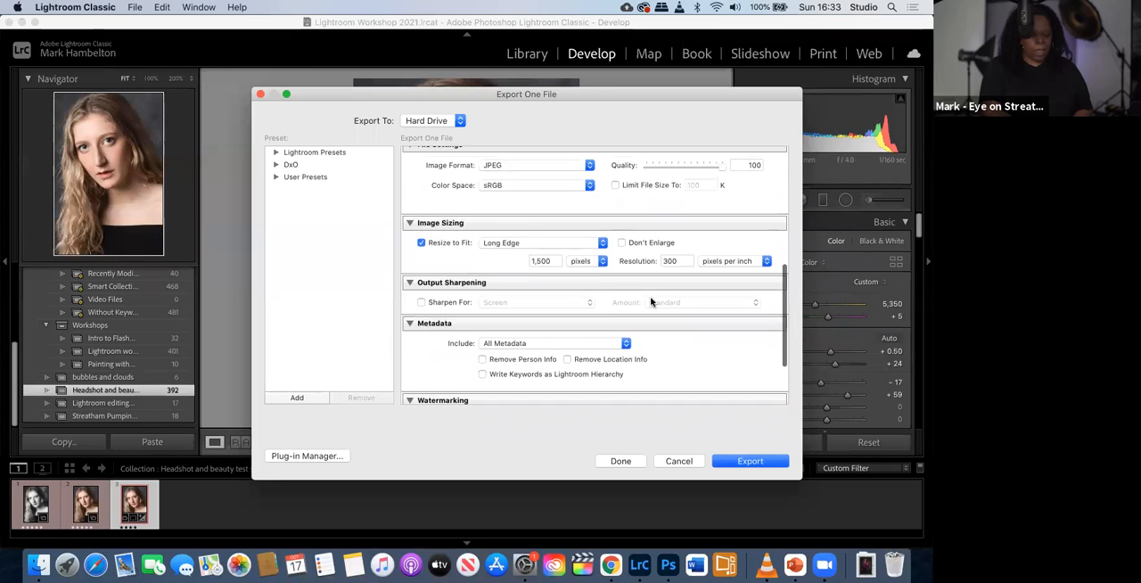
{"action": "scroll", "coordinate": [651, 301], "scroll_direction": "up", "scroll_amount": 5}
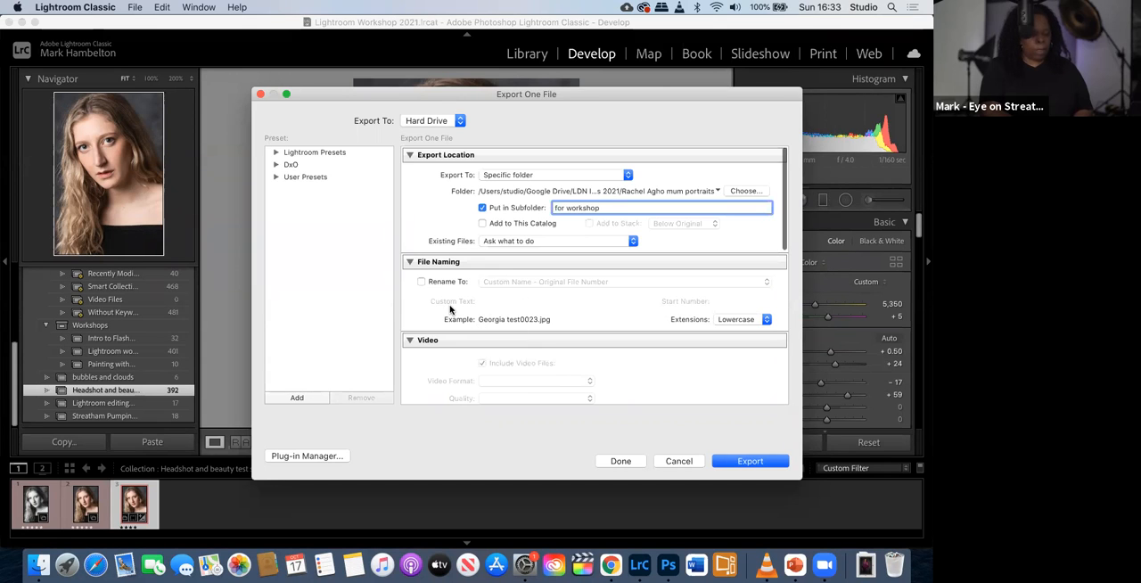
{"action": "left_click", "coordinate": [420, 282]}
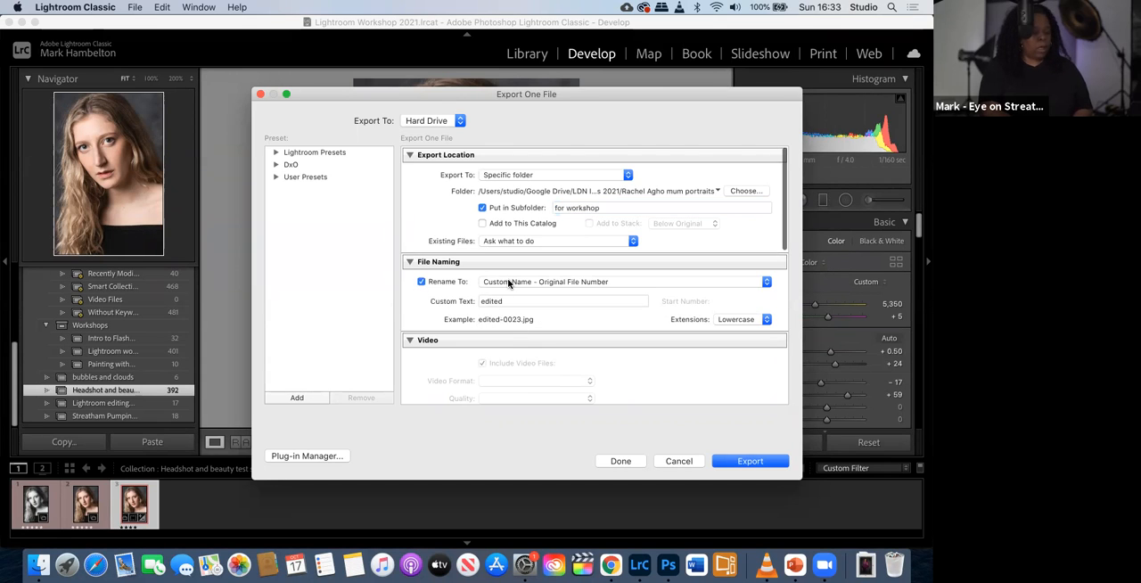
{"action": "left_click", "coordinate": [507, 284]}
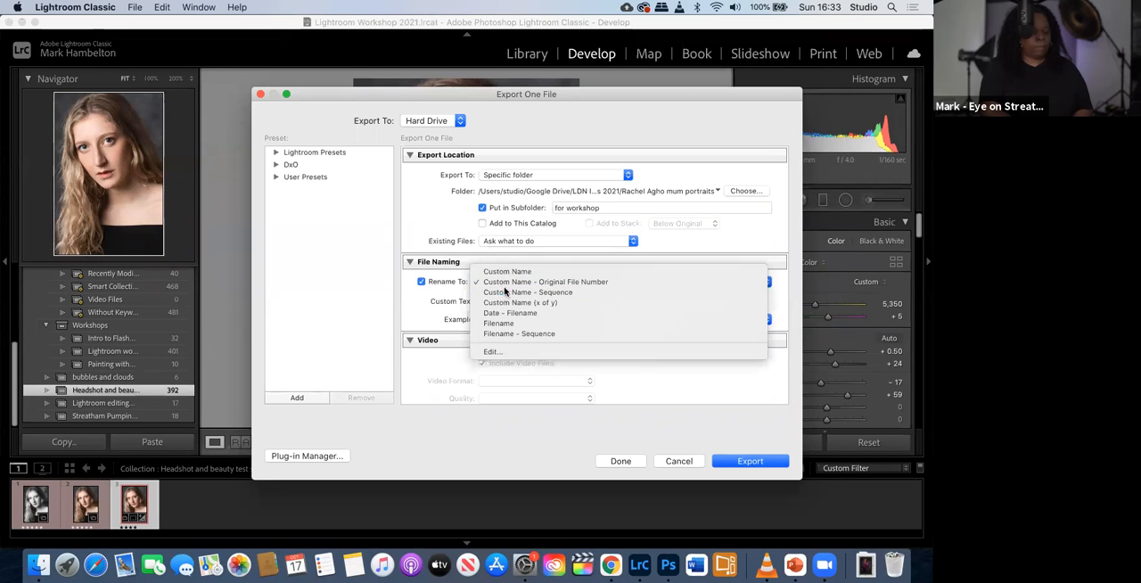
{"action": "left_click", "coordinate": [522, 272]}
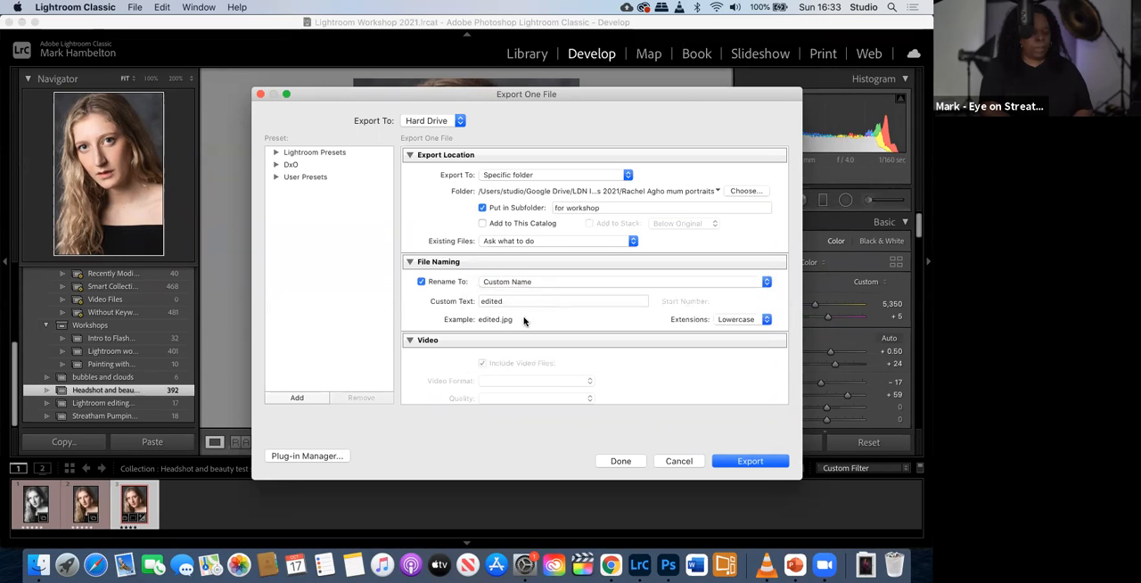
{"action": "double_click", "coordinate": [506, 301]}
{"action": "key", "text": "BackSpace"}
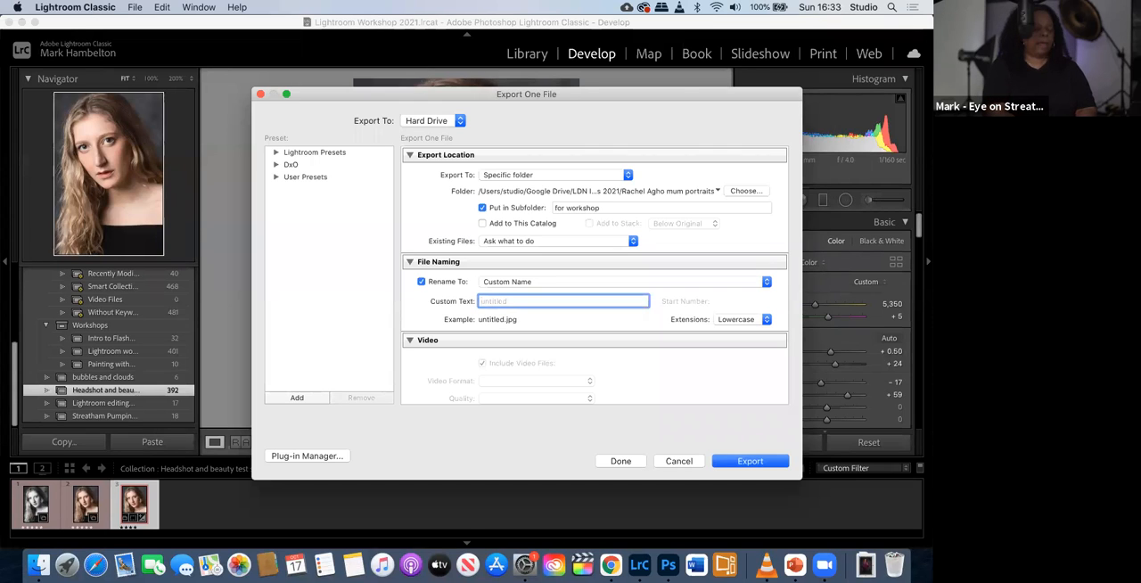
{"action": "type", "text": "workshop"}
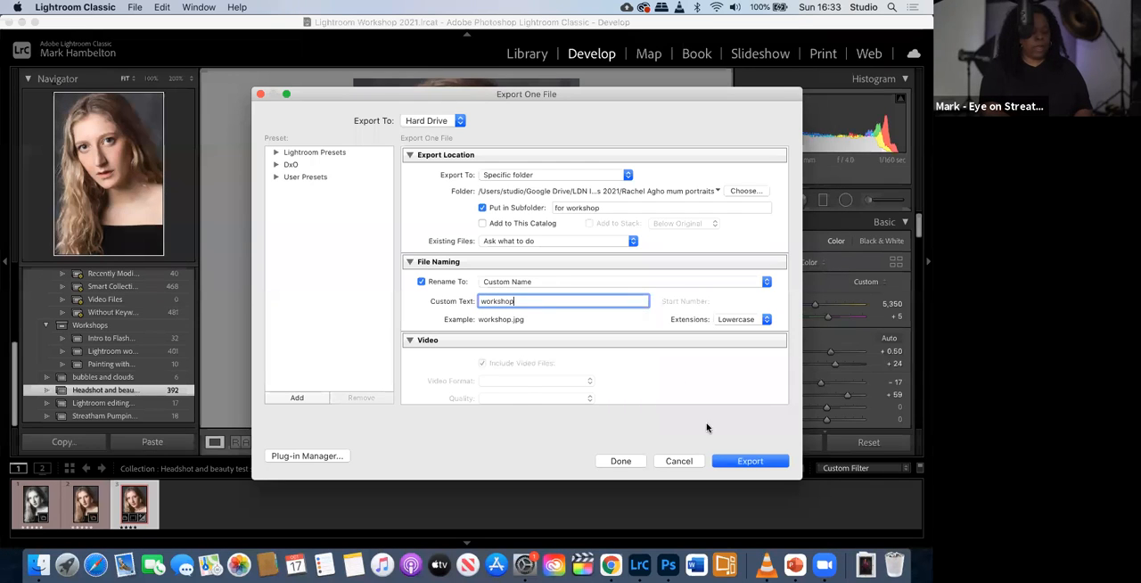
{"action": "left_click", "coordinate": [749, 462]}
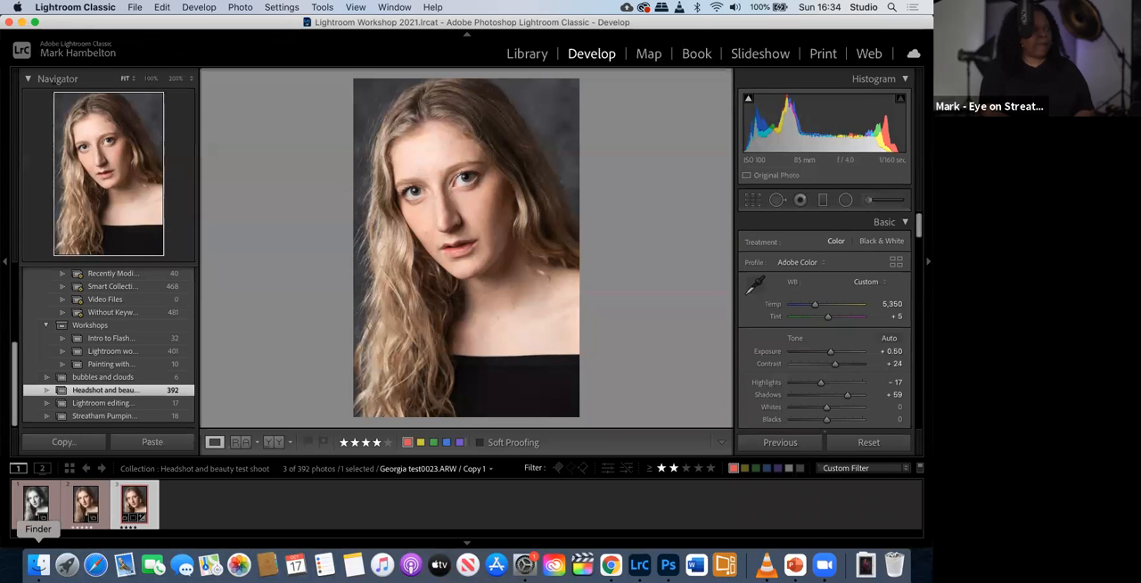
- Switch to Finder and close the open 2020-10-03 and Missing images folder windows
{"action": "left_click", "coordinate": [39, 564]}
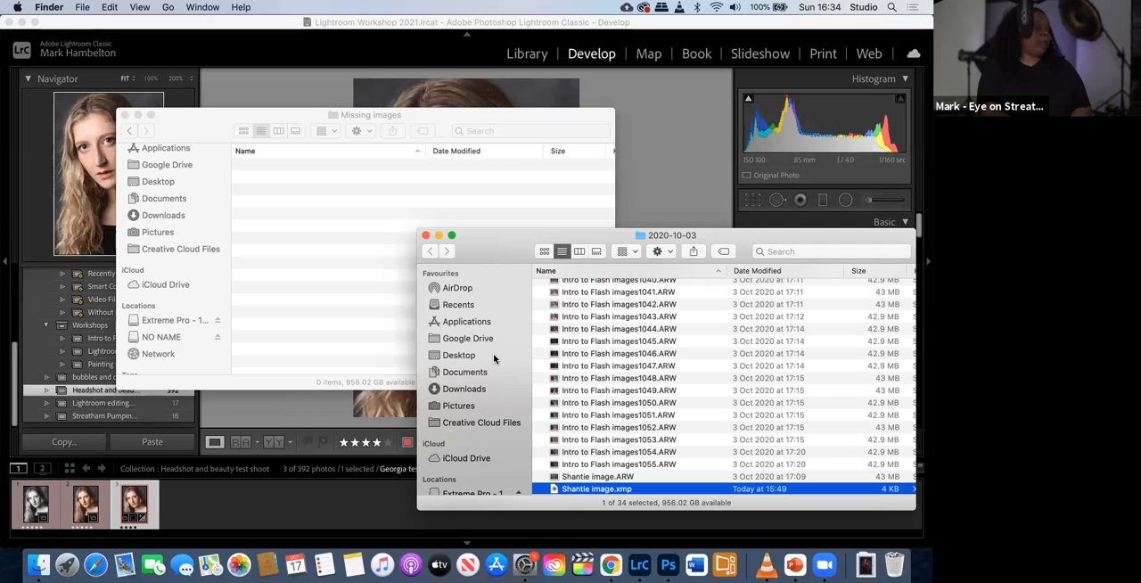
{"action": "left_click", "coordinate": [425, 236]}
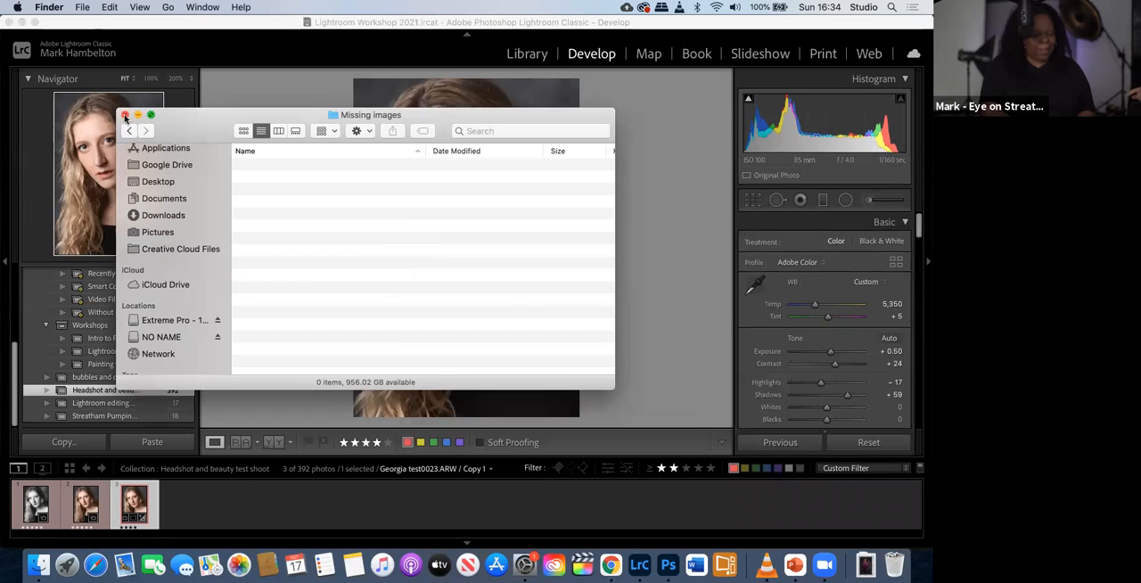
{"action": "left_click", "coordinate": [125, 116]}
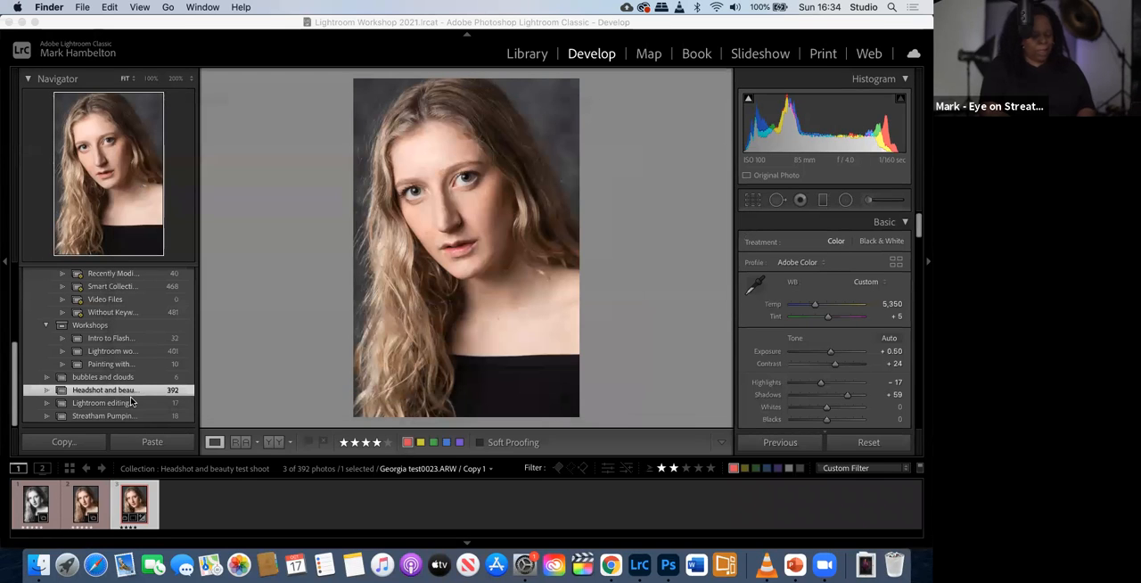
- Return to Lightroom Classic and select all three filtered portraits, with the black-and-white version as the active photo
{"action": "left_click", "coordinate": [41, 522]}
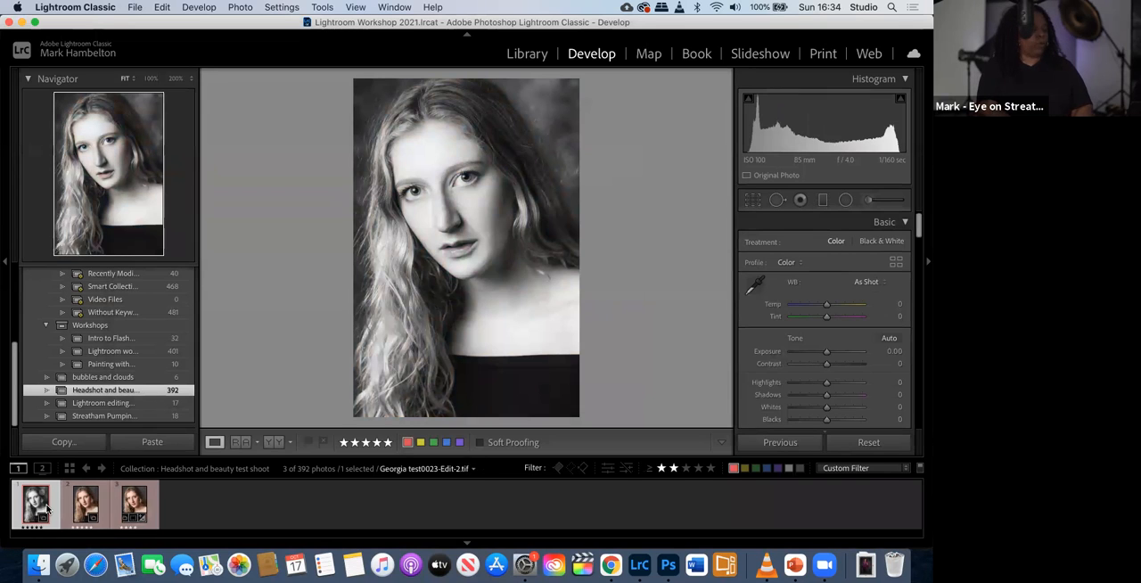
{"action": "left_click", "coordinate": [132, 505]}
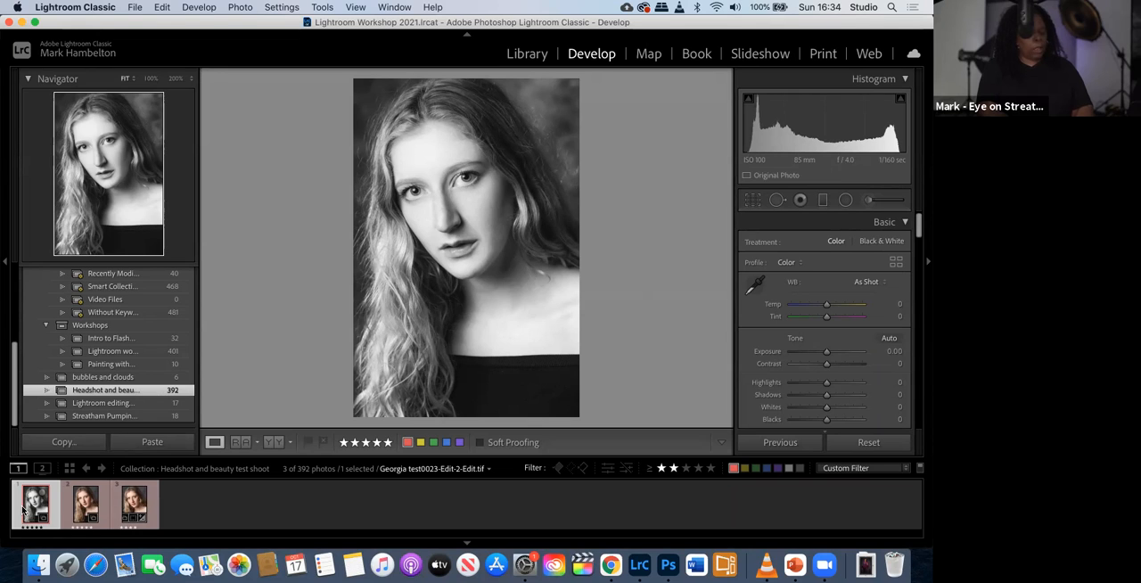
{"action": "left_click", "coordinate": [23, 510], "text": "shift"}
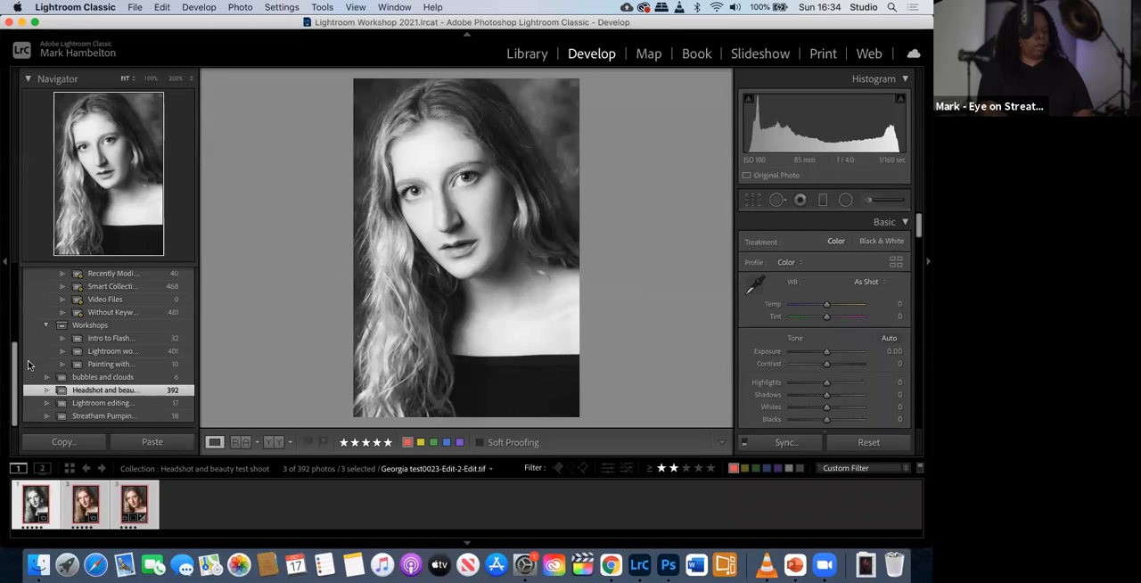
- Review the export location choices for the three selected portraits and leave the export settings without exporting
{"action": "left_click", "coordinate": [134, 7]}
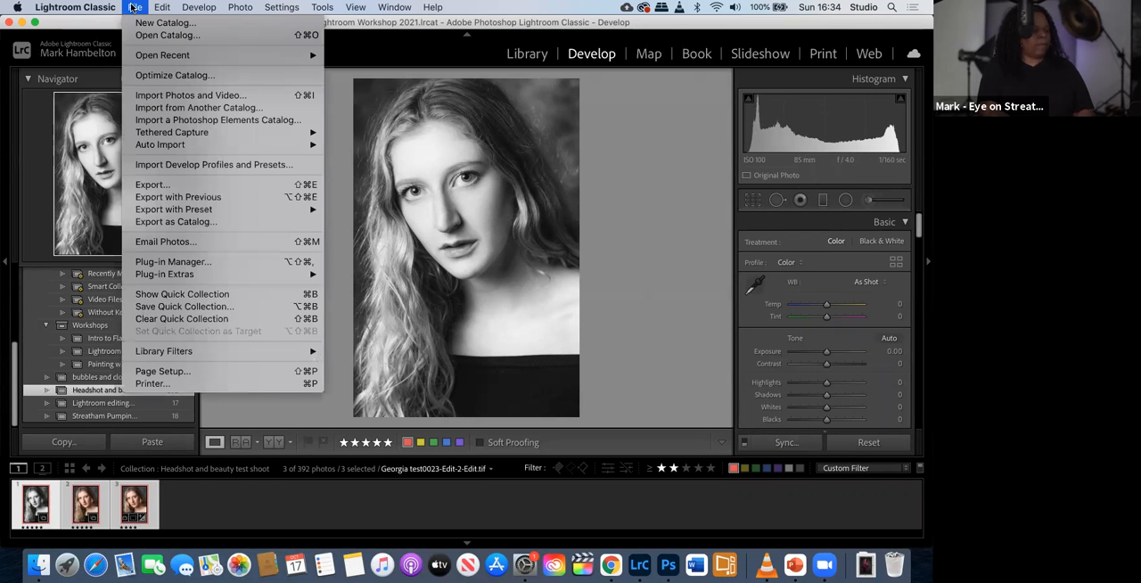
{"action": "left_click", "coordinate": [166, 185]}
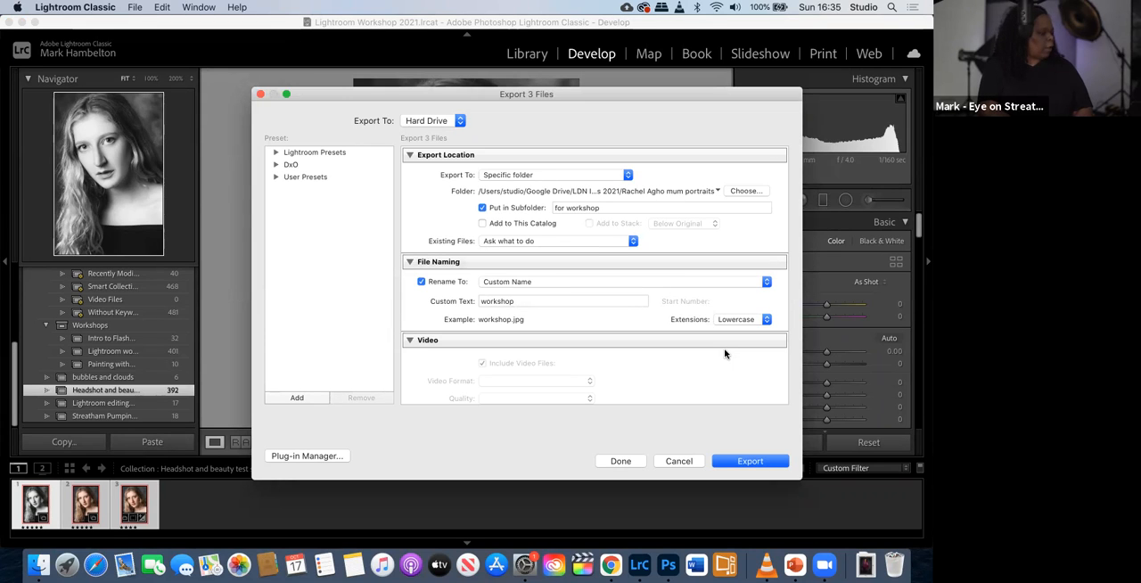
{"action": "left_click", "coordinate": [628, 176]}
{"action": "left_click", "coordinate": [660, 168]}
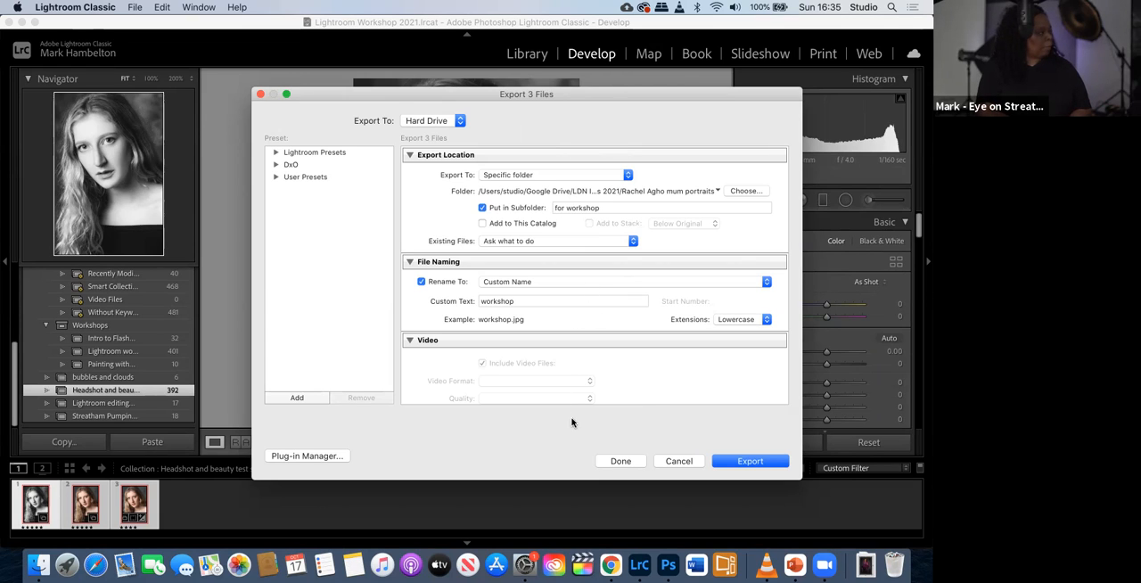
{"action": "left_click", "coordinate": [679, 461]}
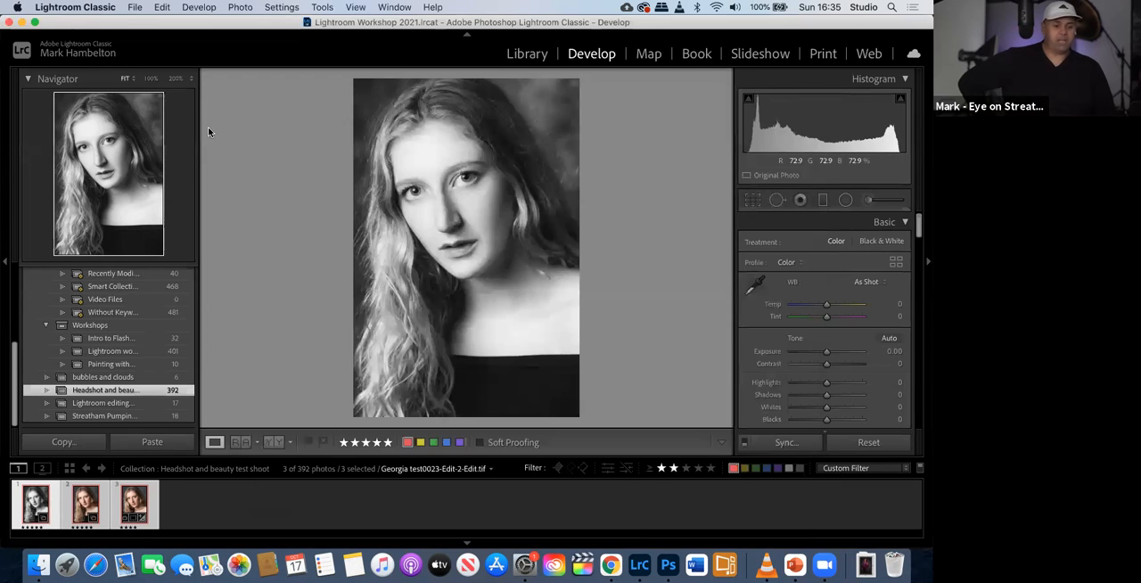
- Examine the installed plug-ins in the Plug-in Manager and the file browser for adding one, and close both without changes
{"action": "left_click", "coordinate": [135, 8]}
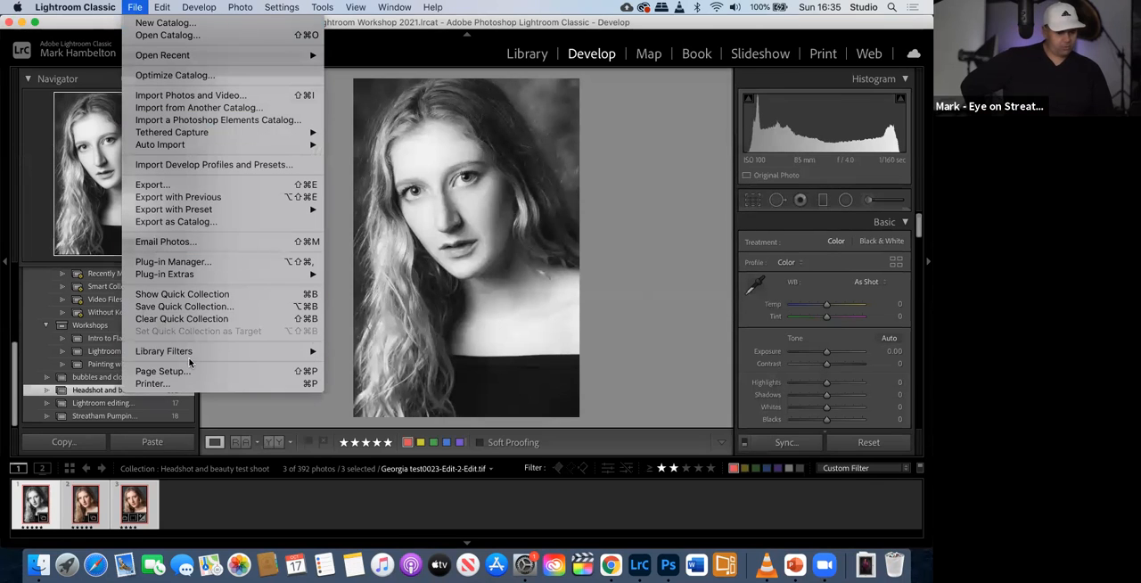
{"action": "mouse_move", "coordinate": [183, 276]}
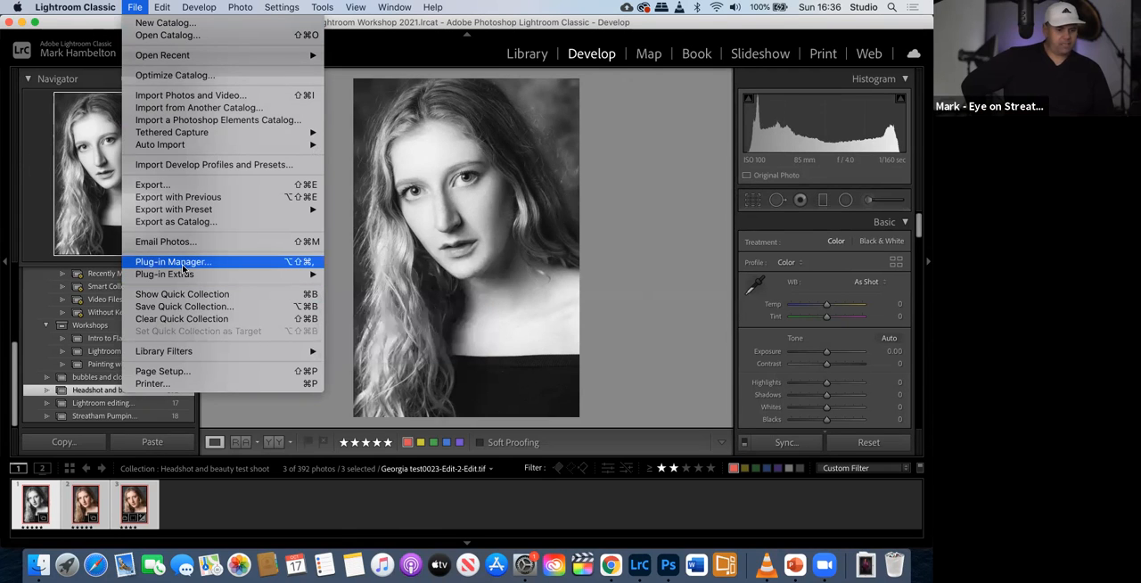
{"action": "left_click", "coordinate": [183, 263]}
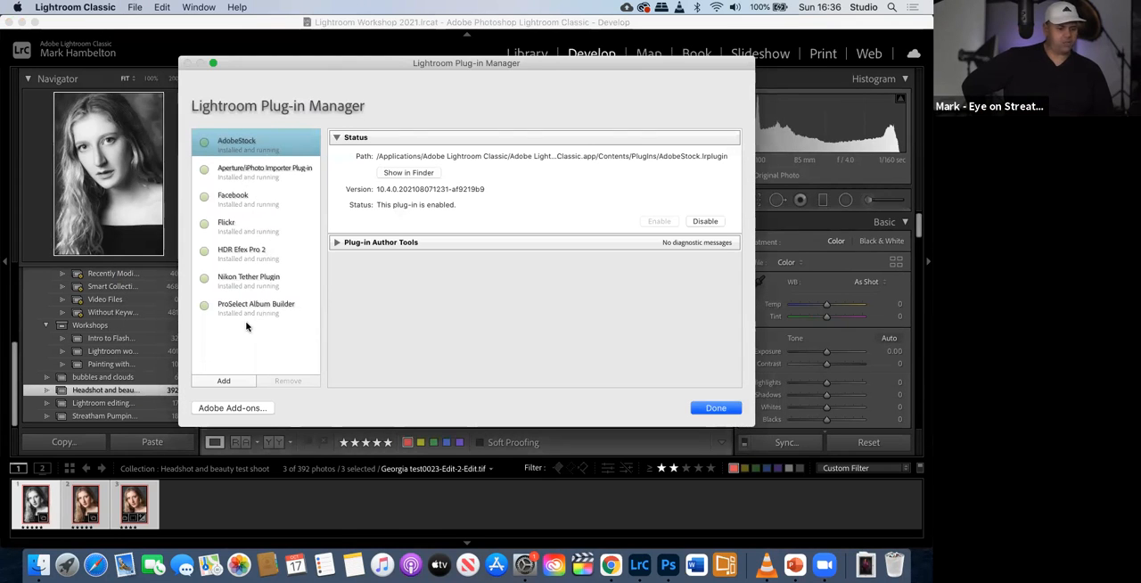
{"action": "left_click", "coordinate": [224, 382]}
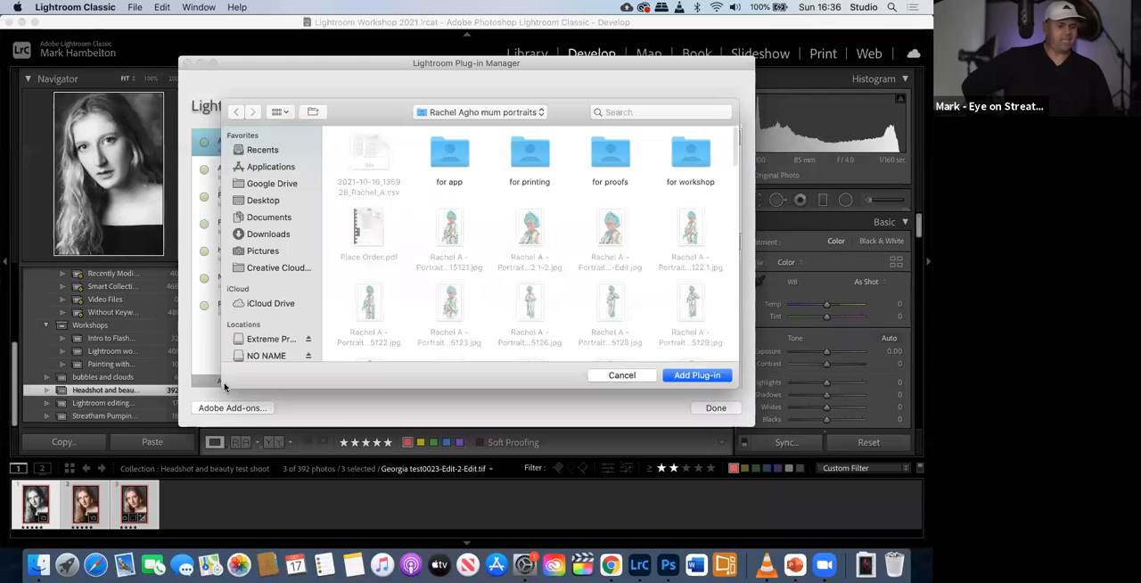
{"action": "left_click", "coordinate": [619, 375]}
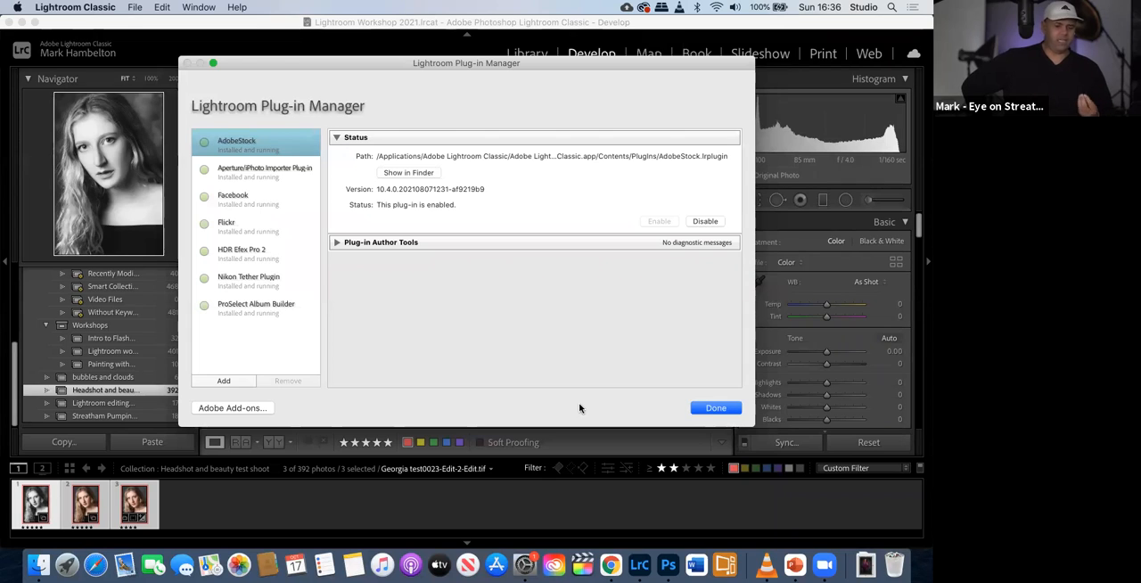
{"action": "left_click", "coordinate": [707, 411]}
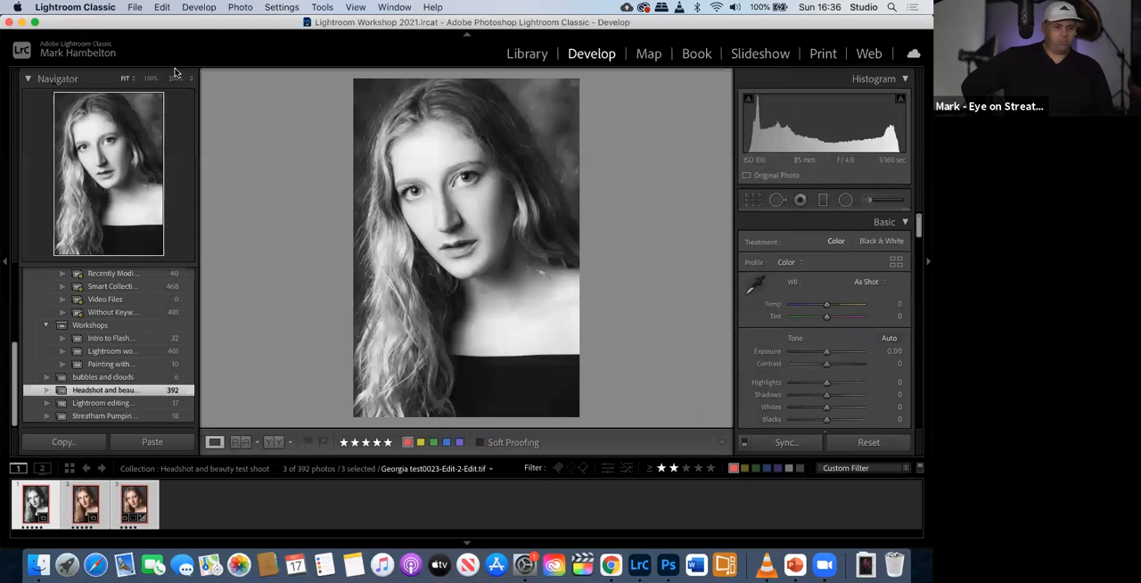
{"action": "left_click", "coordinate": [135, 7]}
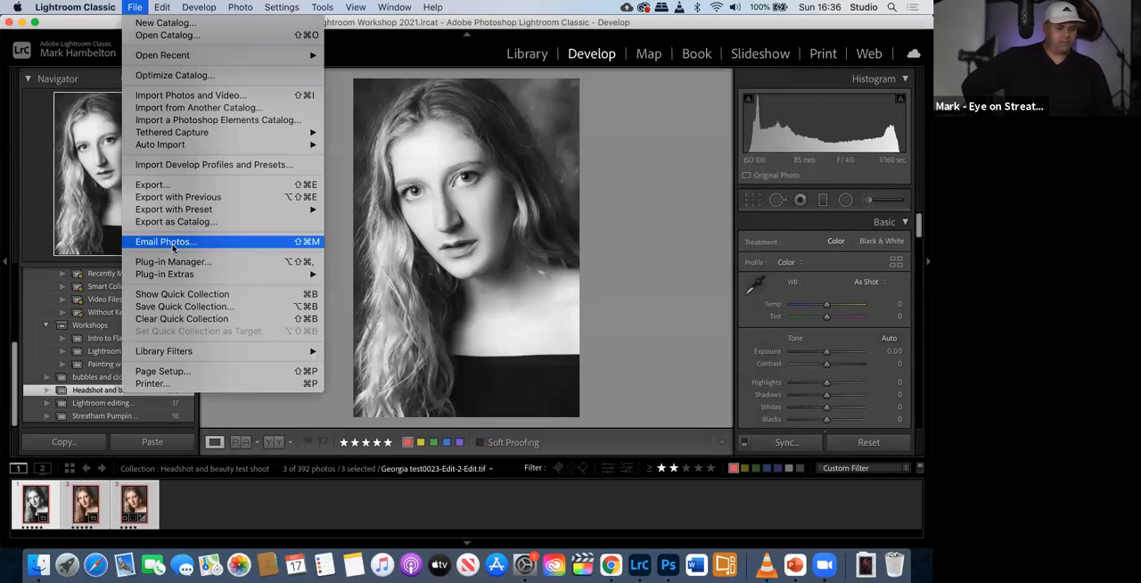
{"action": "mouse_move", "coordinate": [175, 277]}
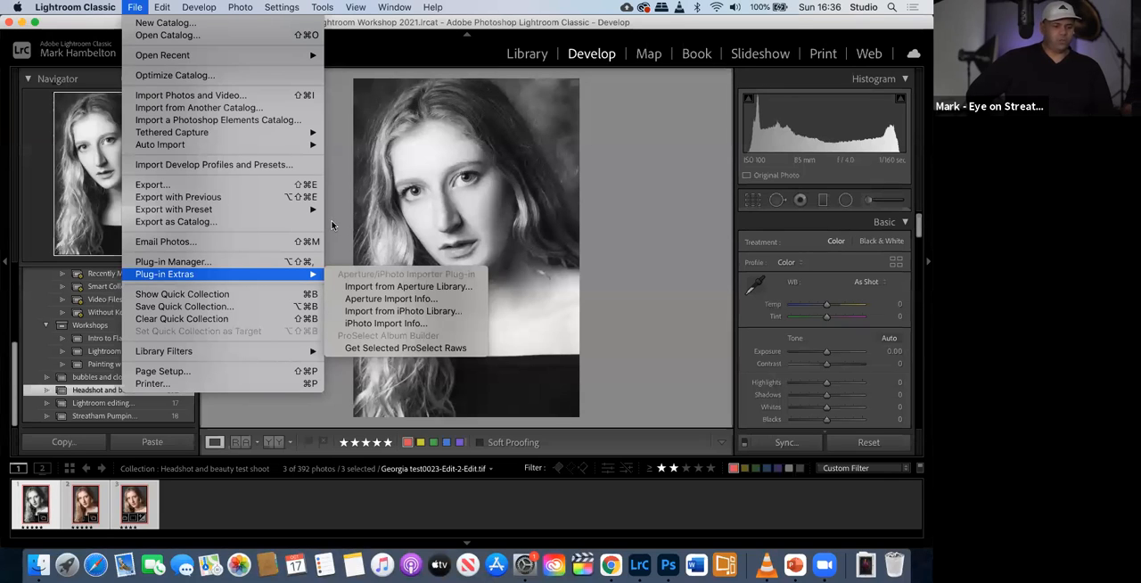
{"action": "mouse_move", "coordinate": [199, 7]}
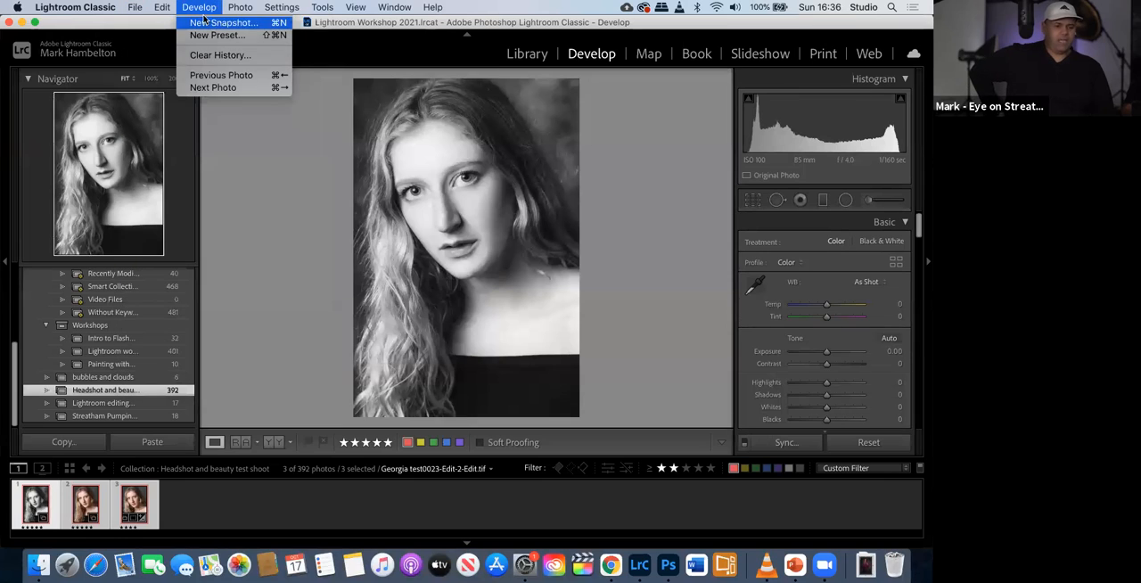
- Make the colour portrait the active photo and send it to Silver Efex Pro 2 as a copy with Lightroom adjustments
{"action": "mouse_move", "coordinate": [239, 9]}
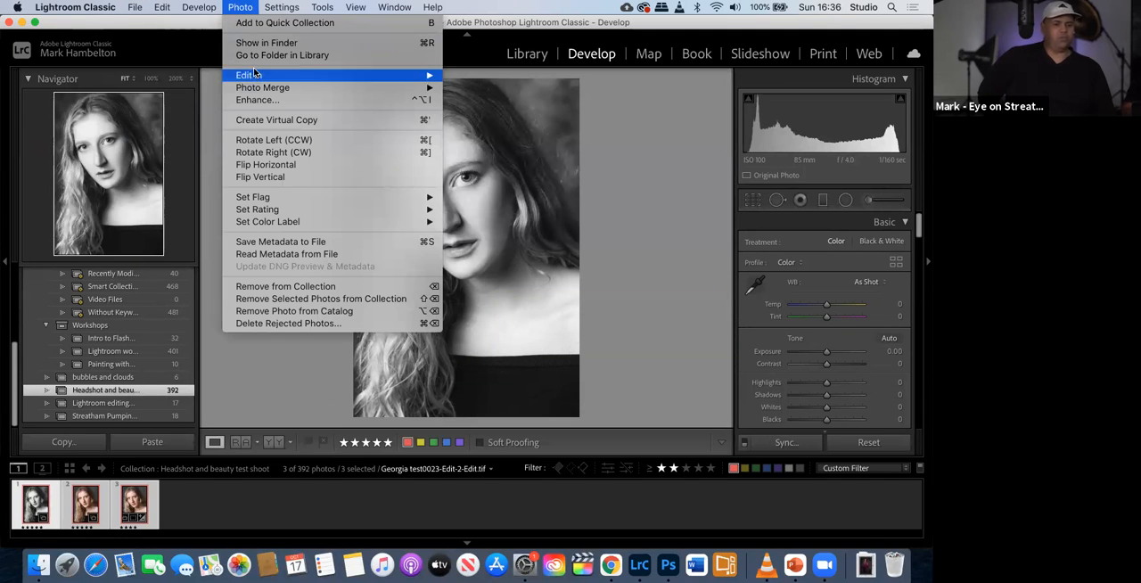
{"action": "mouse_move", "coordinate": [256, 75]}
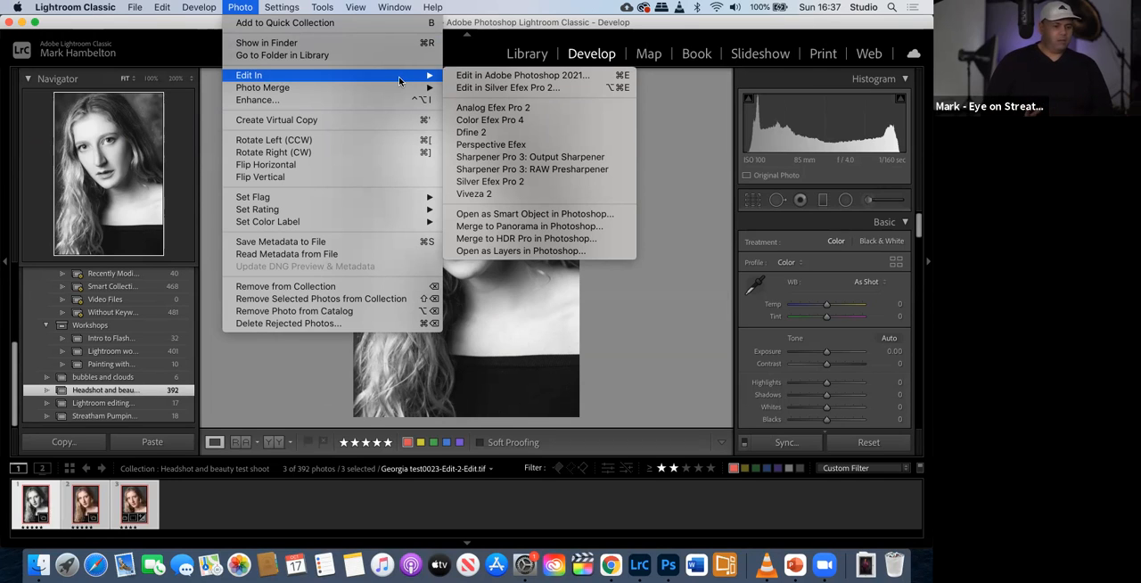
{"action": "left_click", "coordinate": [97, 509]}
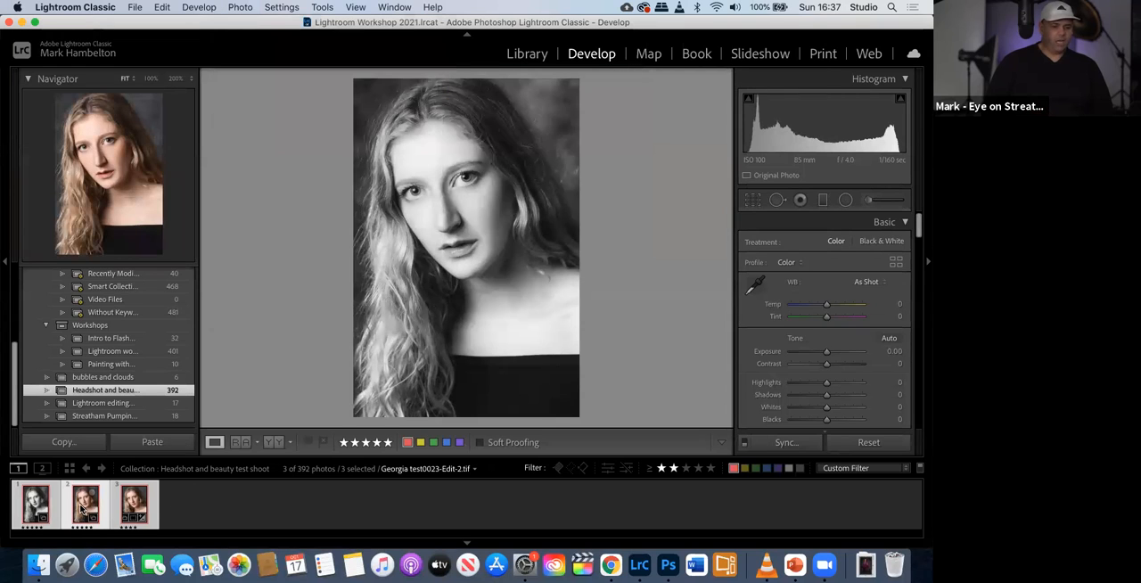
{"action": "left_click", "coordinate": [322, 8]}
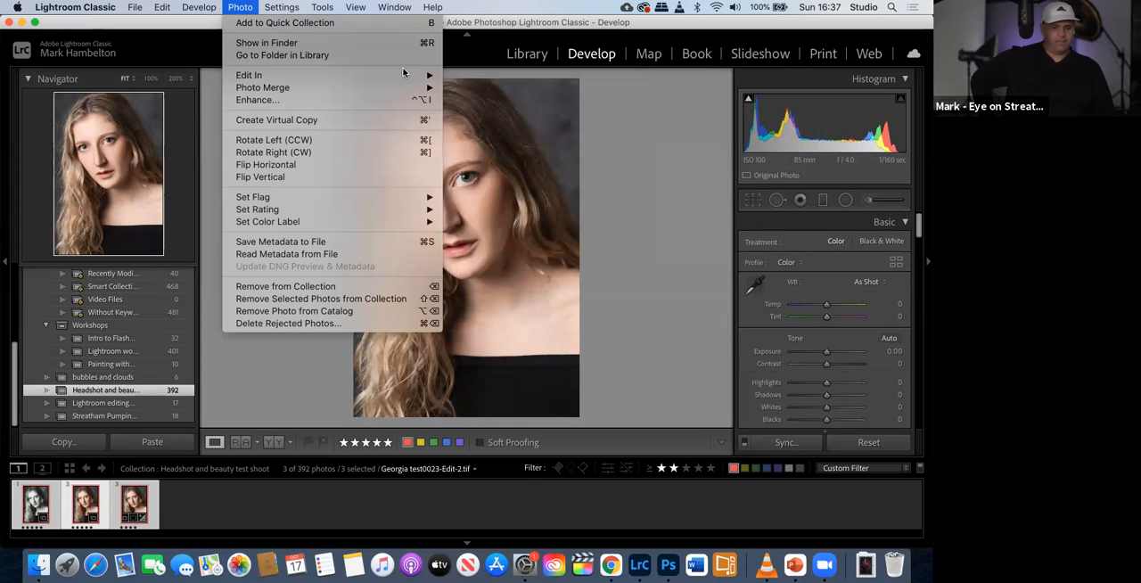
{"action": "mouse_move", "coordinate": [408, 75]}
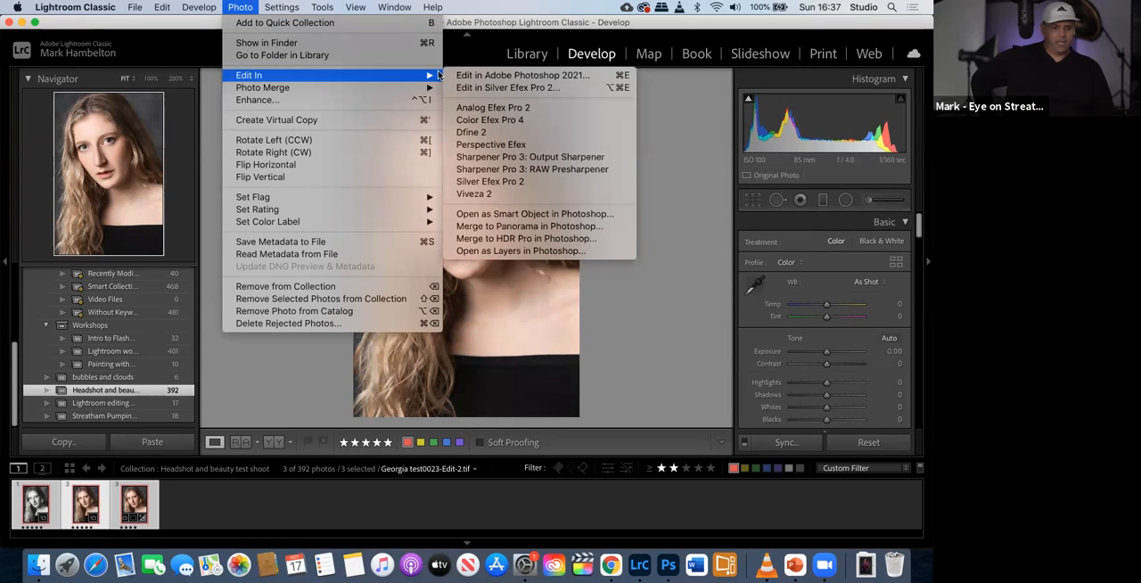
{"action": "left_click", "coordinate": [484, 88]}
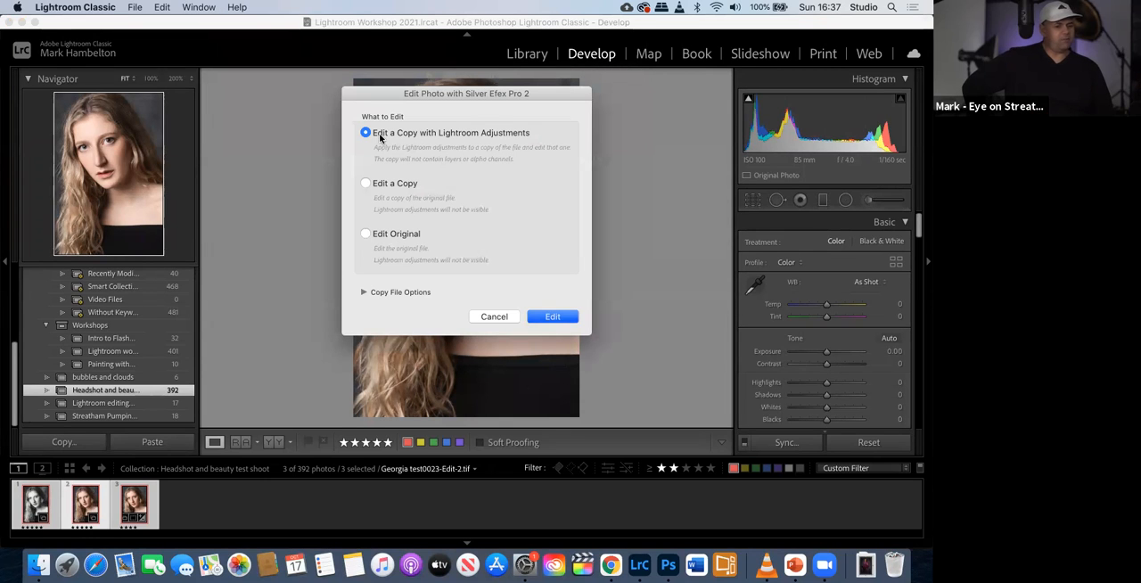
{"action": "left_click", "coordinate": [553, 318]}
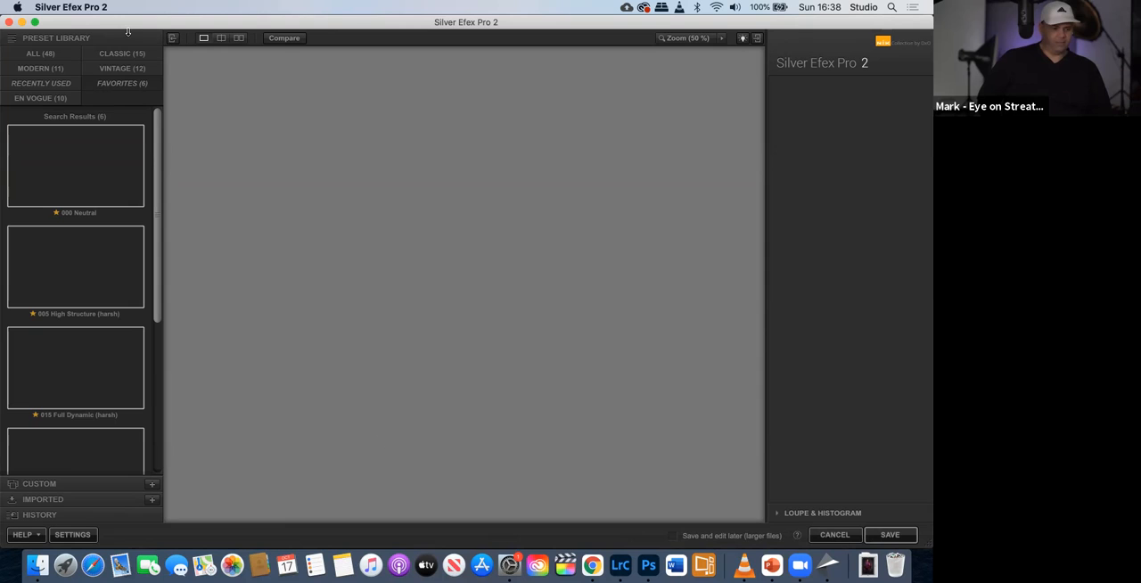
- Force quit Silver Efex Pro 2 from Finder, return to Lightroom Classic and close the Force Quit Applications window
{"action": "left_click", "coordinate": [65, 21]}
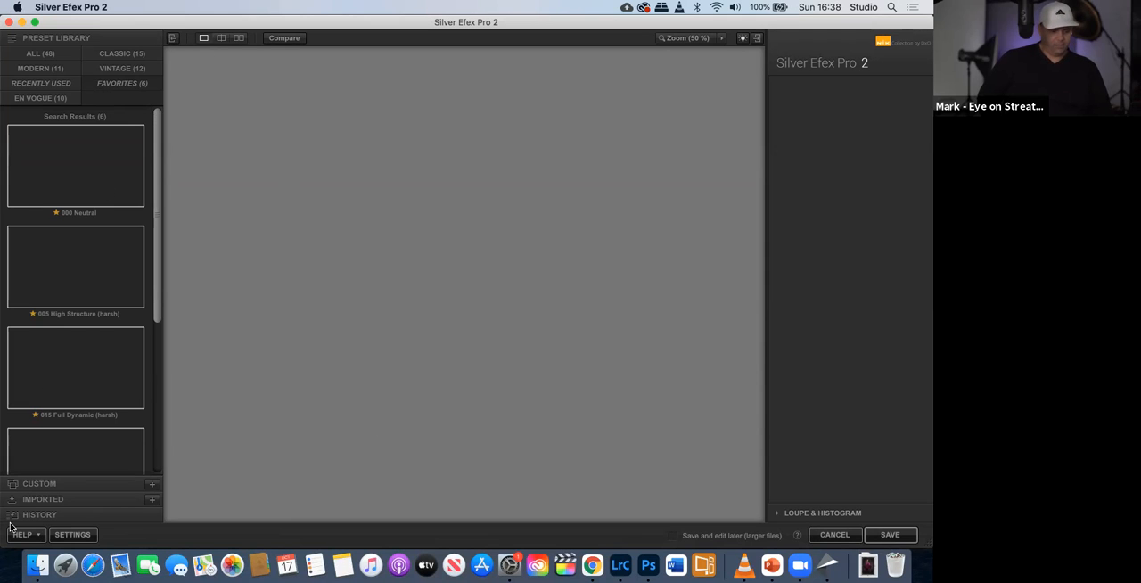
{"action": "left_click", "coordinate": [37, 564]}
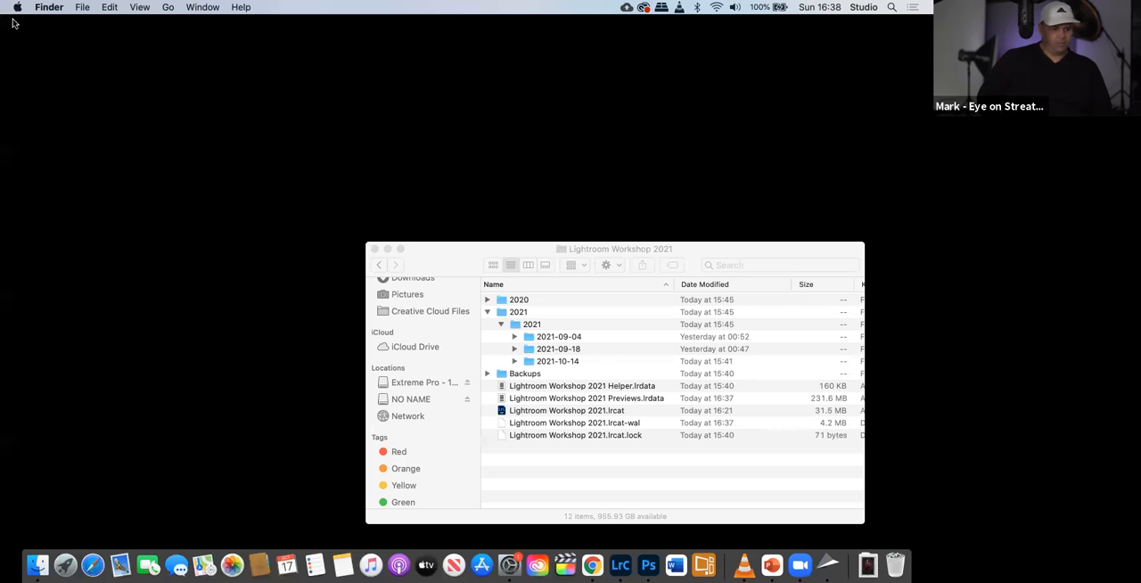
{"action": "left_click", "coordinate": [16, 8]}
{"action": "mouse_move", "coordinate": [18, 76]}
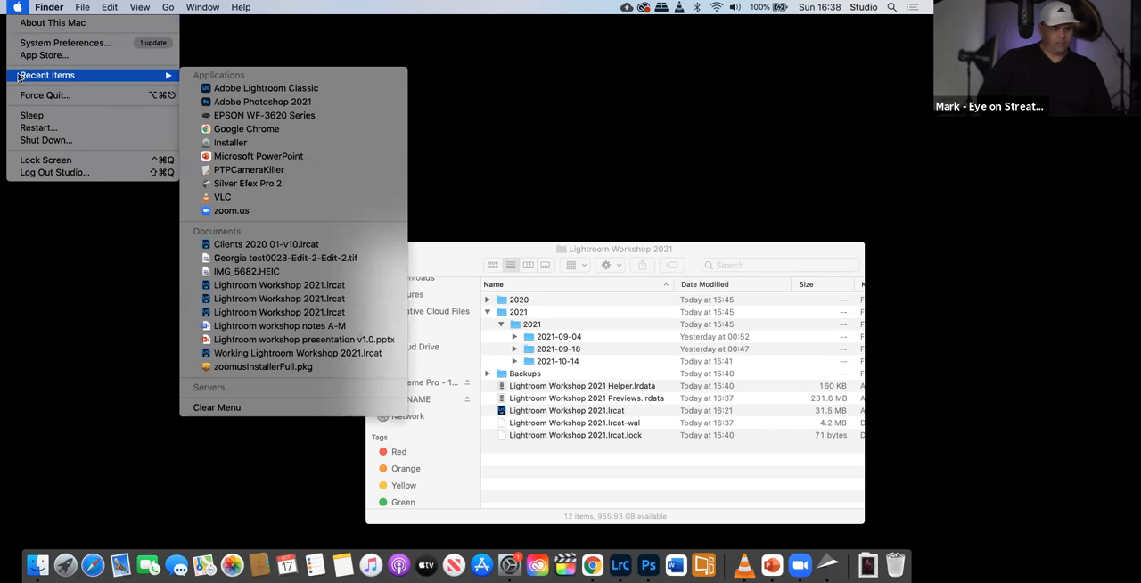
{"action": "left_click", "coordinate": [20, 94]}
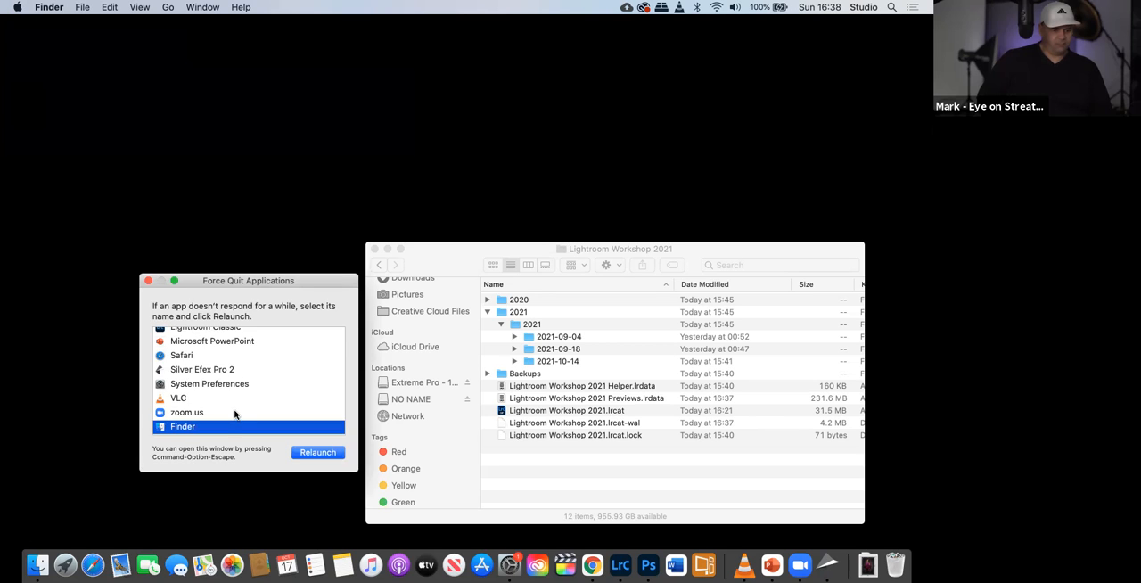
{"action": "scroll", "coordinate": [235, 414], "scroll_direction": "up", "scroll_amount": 3}
{"action": "left_click", "coordinate": [209, 404]}
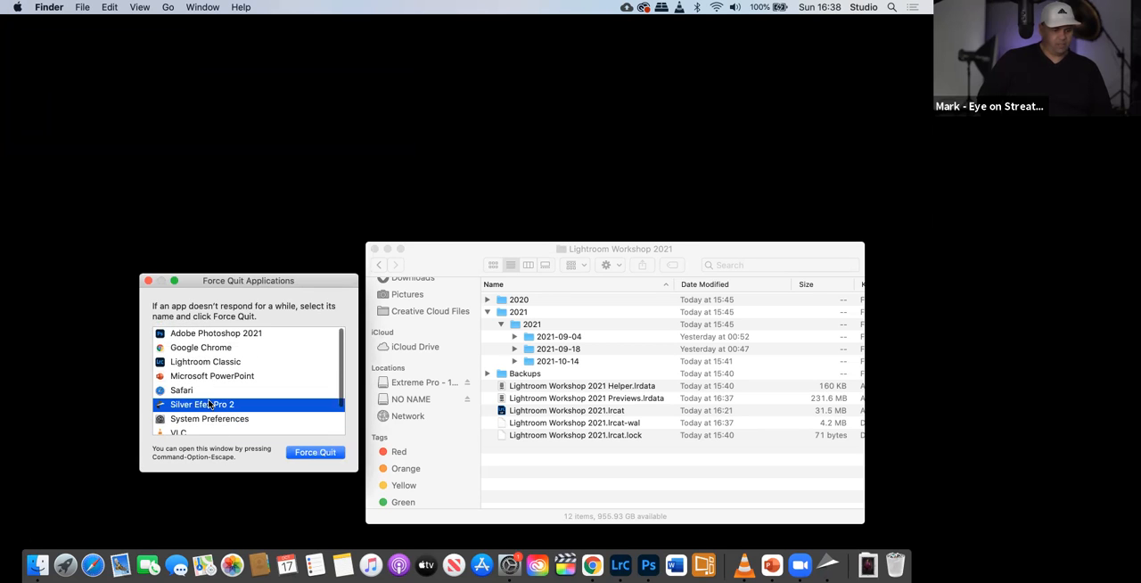
{"action": "left_click", "coordinate": [306, 452]}
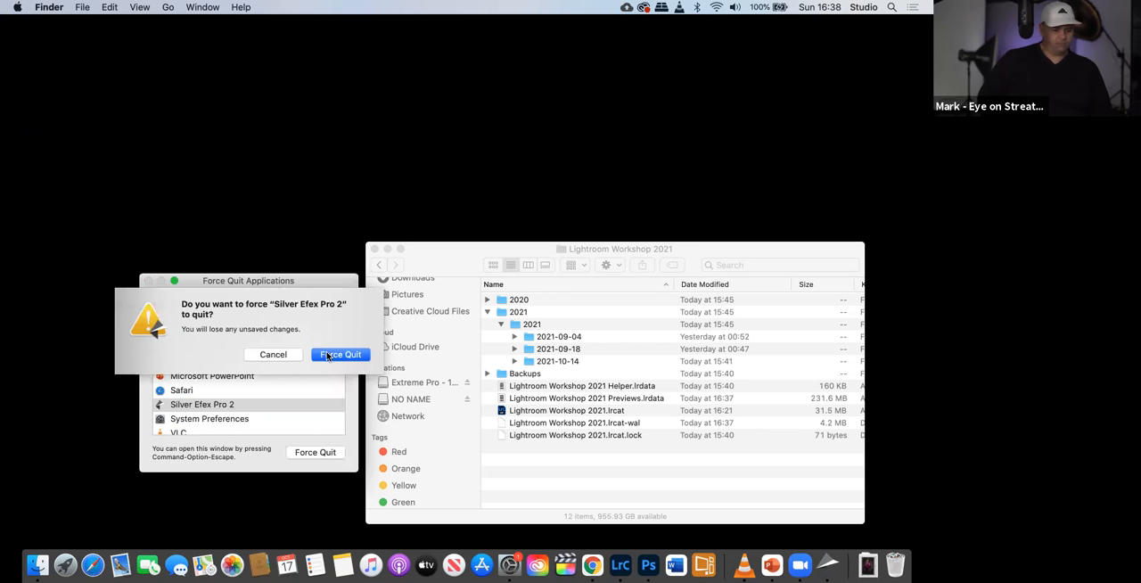
{"action": "left_click", "coordinate": [327, 355]}
{"action": "key", "text": "ctrl+Right"}
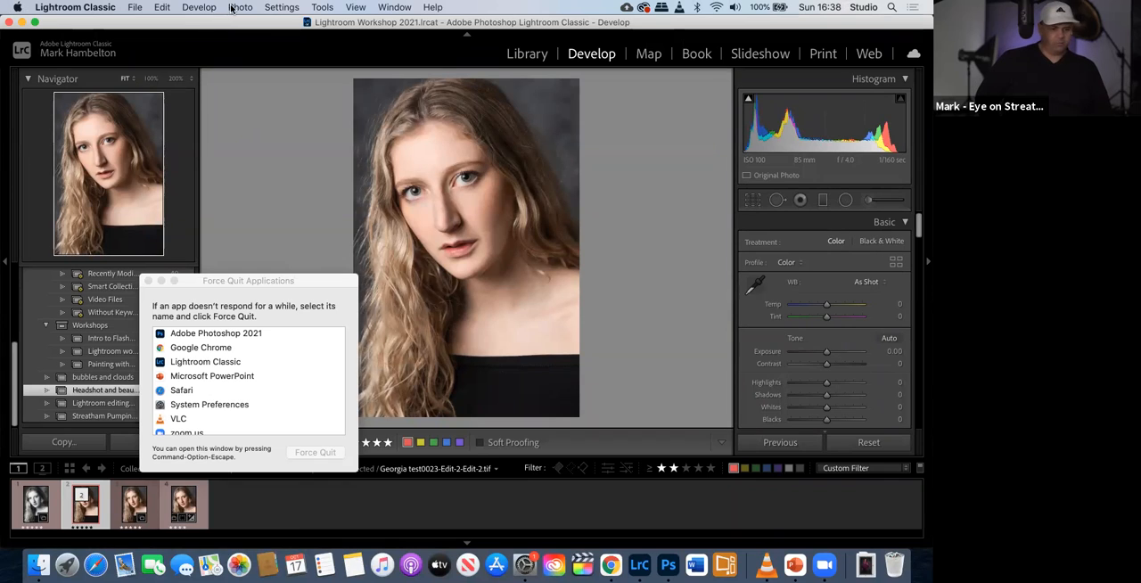
{"action": "left_click", "coordinate": [237, 8]}
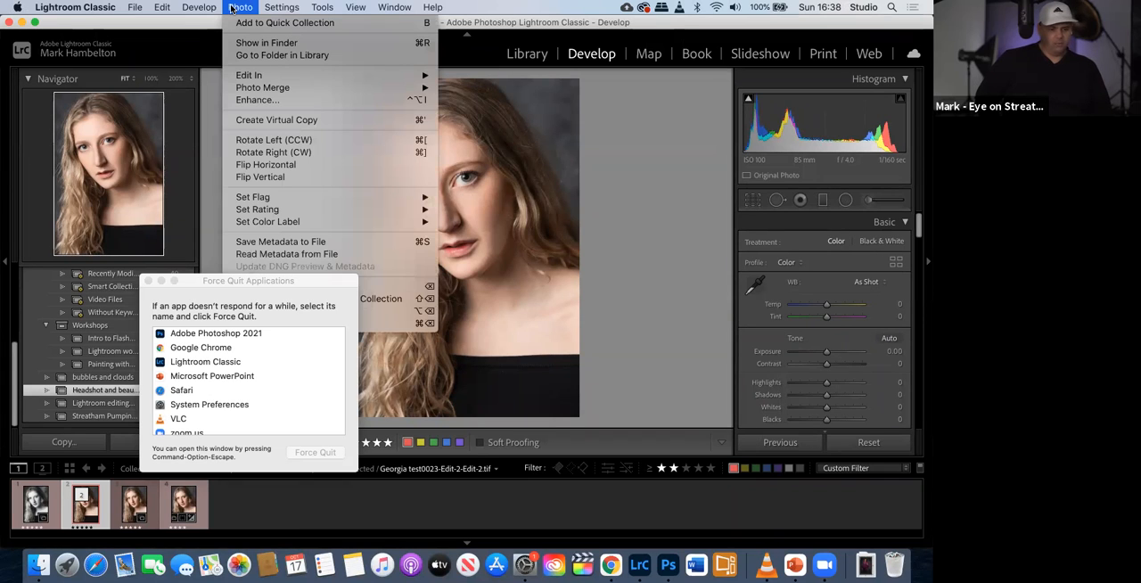
{"action": "left_click", "coordinate": [148, 281]}
- Open the active colour TIFF portrait in Silver Efex Pro 2 again, editing a copy of it
{"action": "left_click", "coordinate": [235, 8]}
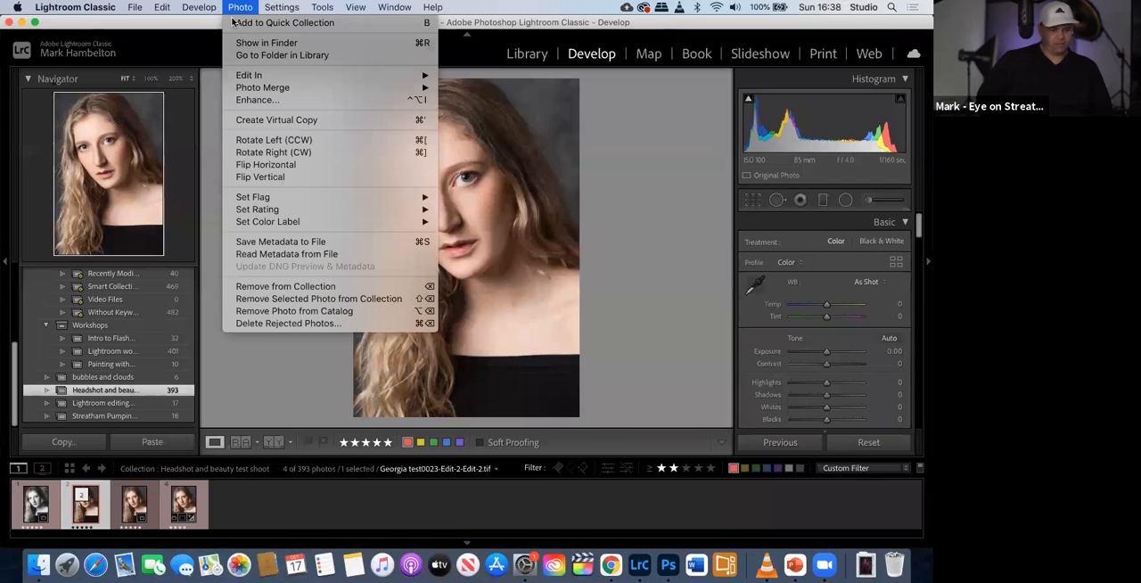
{"action": "mouse_move", "coordinate": [271, 90]}
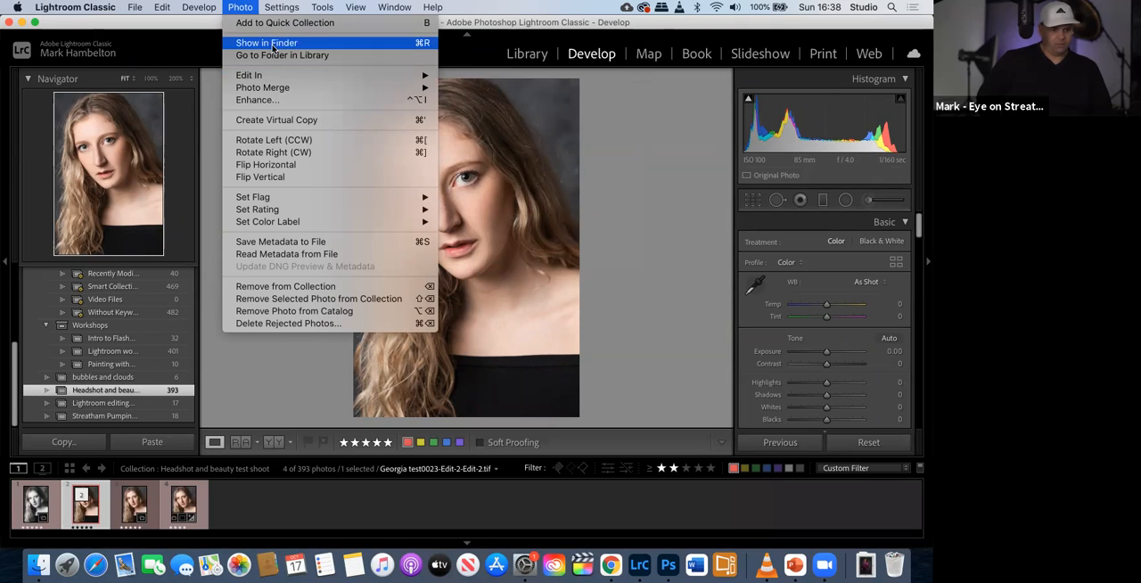
{"action": "left_click", "coordinate": [486, 88]}
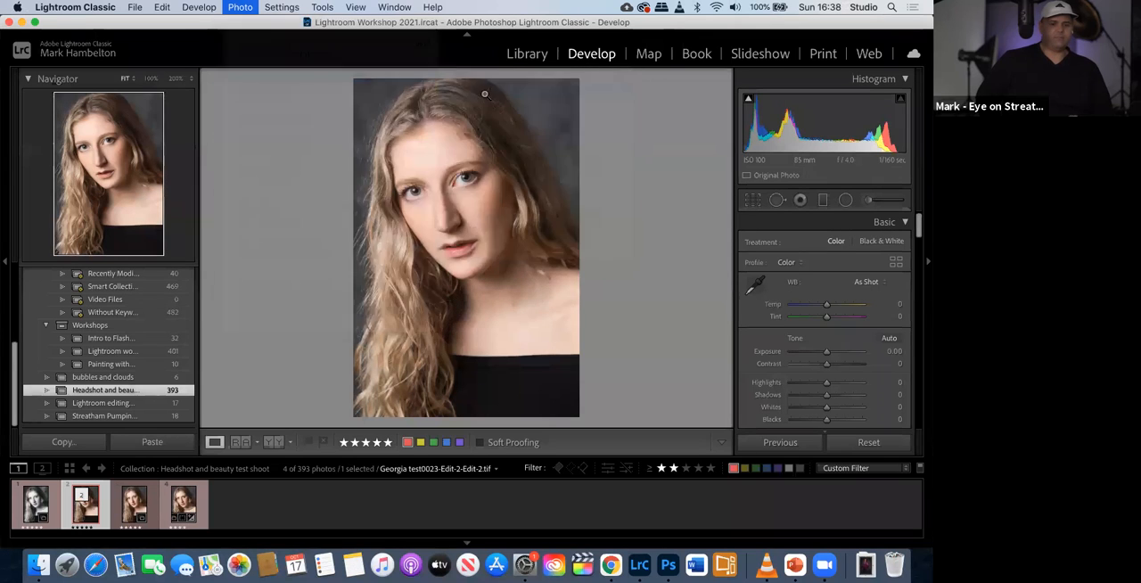
{"action": "left_click", "coordinate": [553, 319]}
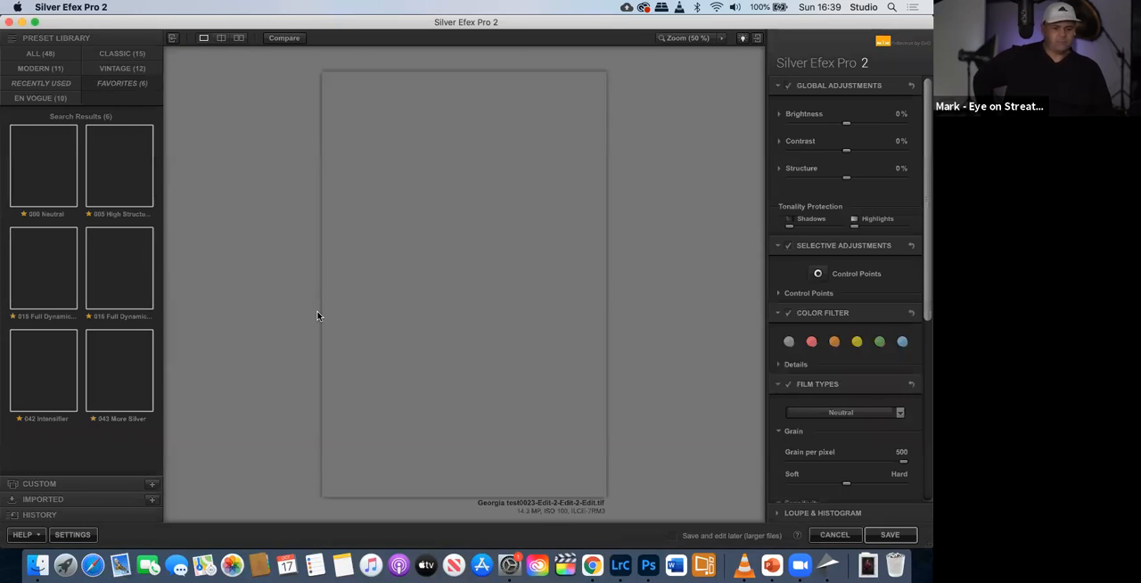
- Try the favourite presets 043 More Silver, 015 Full Dynamic (harsh) and 000 Neutral on the portrait, and apply 005 High Structure (harsh)
{"action": "left_click", "coordinate": [96, 373]}
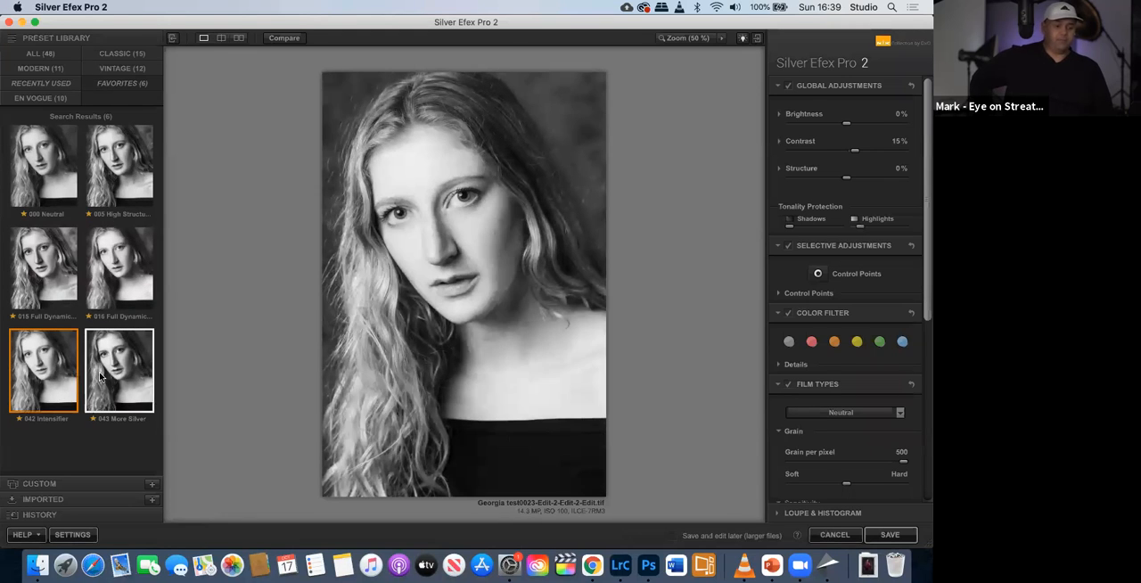
{"action": "left_click", "coordinate": [100, 371]}
{"action": "left_click", "coordinate": [43, 268]}
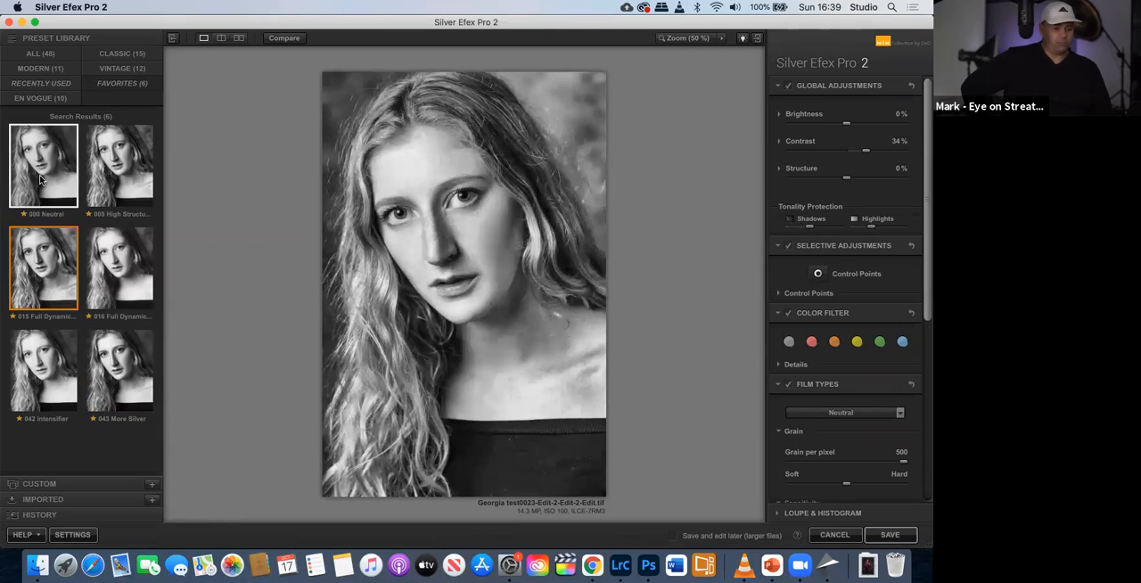
{"action": "left_click", "coordinate": [40, 180]}
{"action": "left_click", "coordinate": [95, 182]}
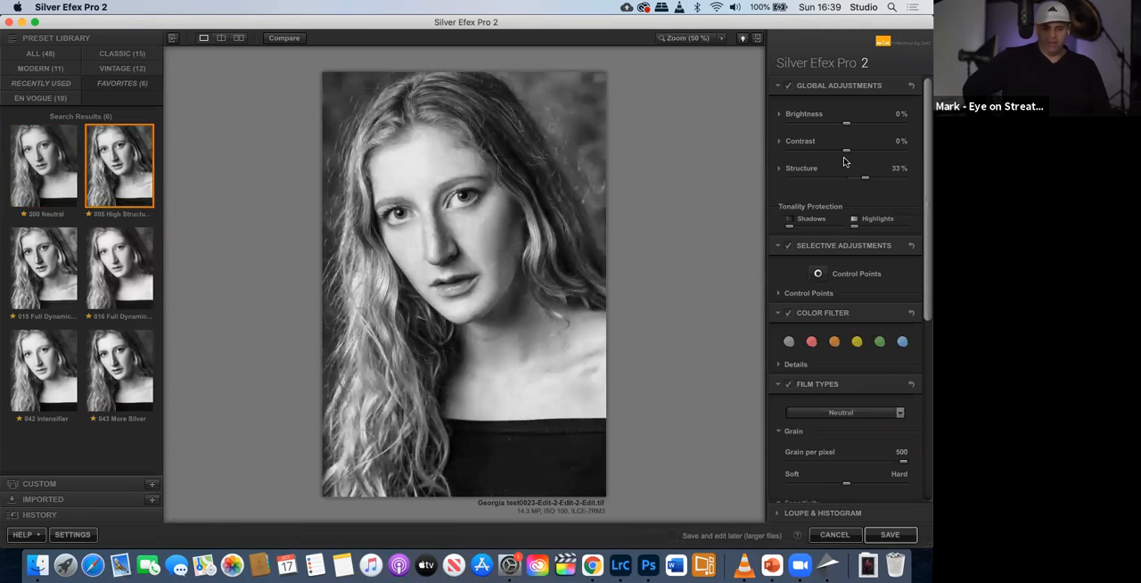
- Set the global contrast to -5% and the structure to 26%, and save the black-and-white portrait back to Lightroom Classic
{"action": "left_click_drag", "start_coordinate": [847, 151], "coordinate": [860, 179]}
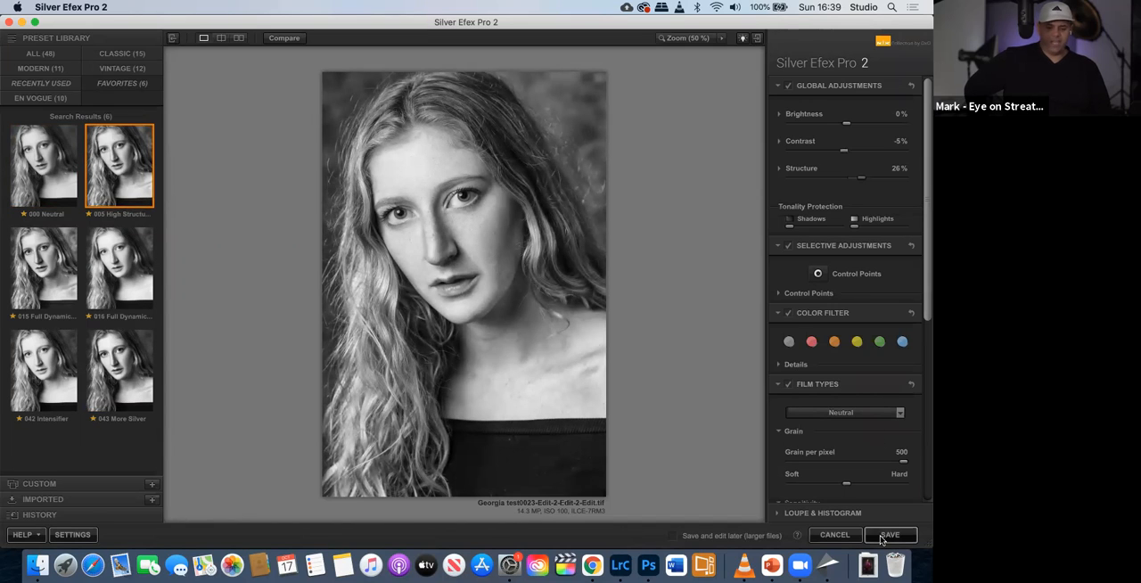
{"action": "left_click", "coordinate": [881, 539]}
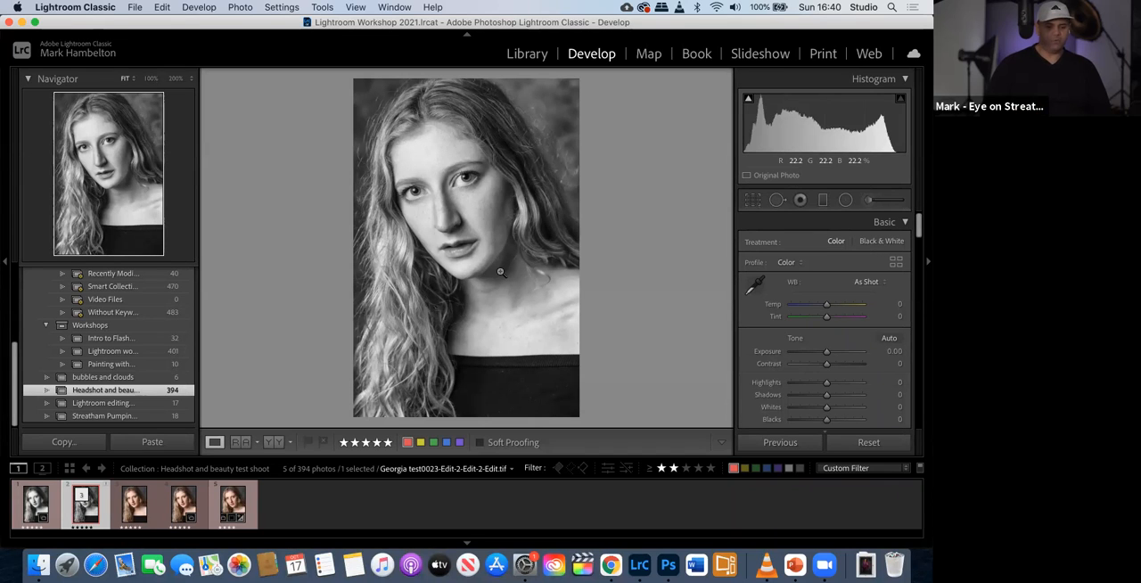
- Switch to the workshop slideshow and advance past the Recap slide to the Q&A slide
{"action": "key", "text": "ctrl+Left"}
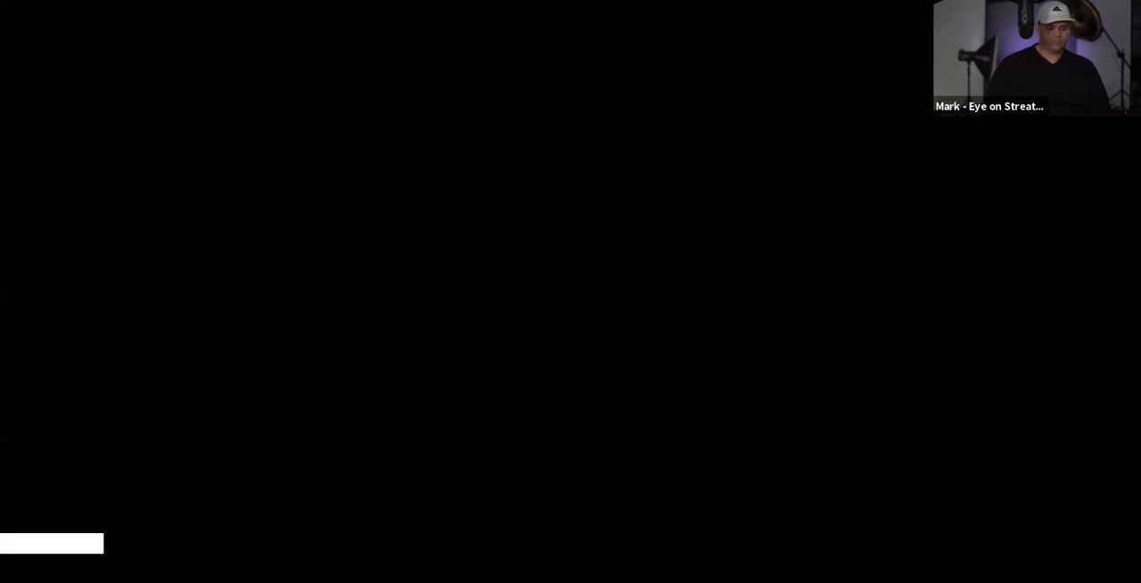
{"action": "key", "text": "Right"}
{"action": "key", "text": "Right"}
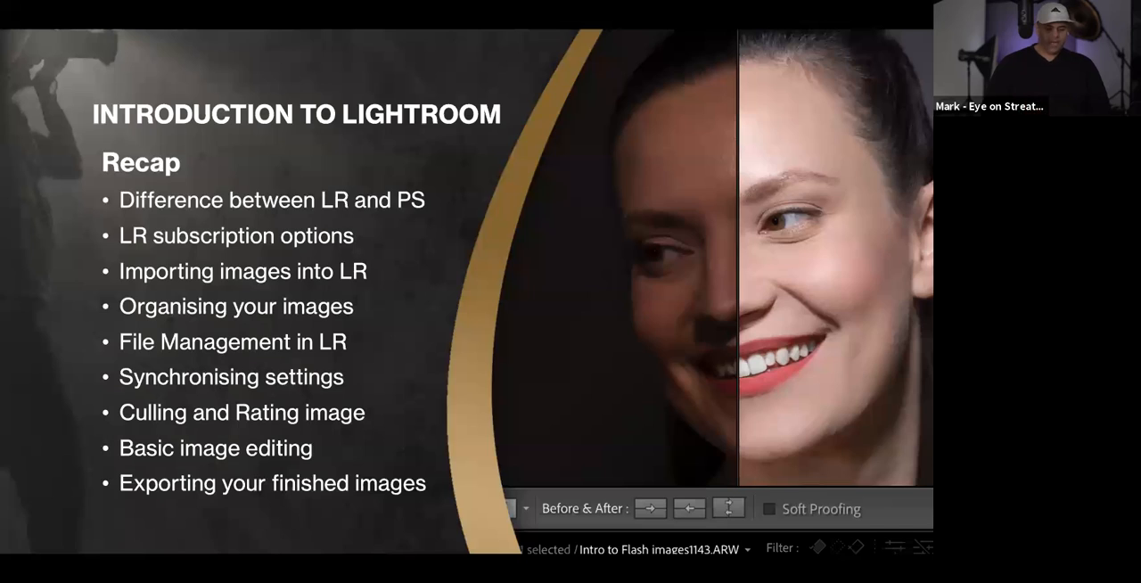
{"action": "key", "text": "Right"}
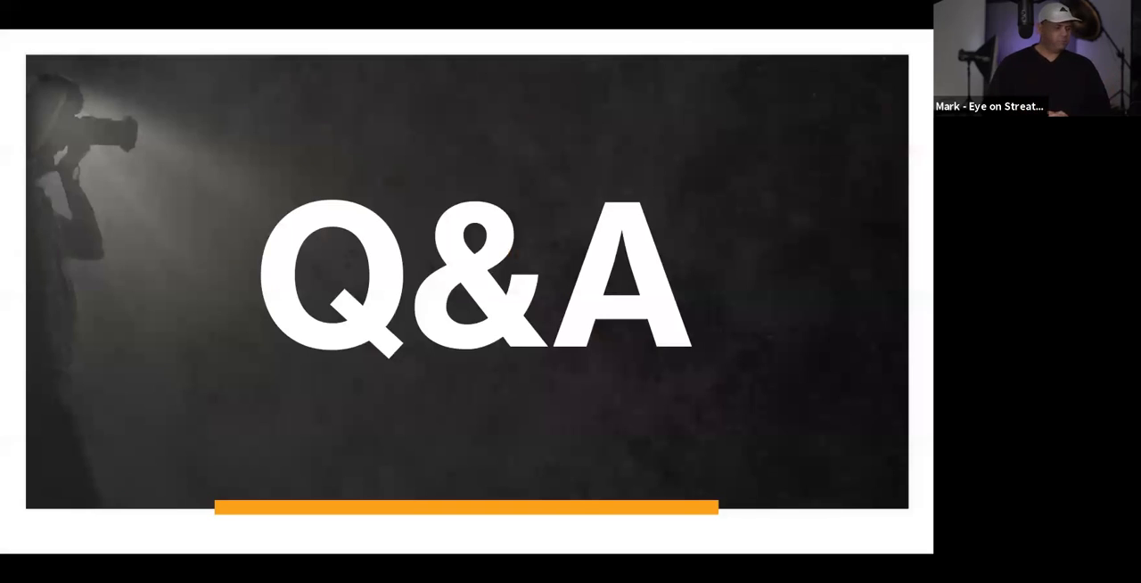